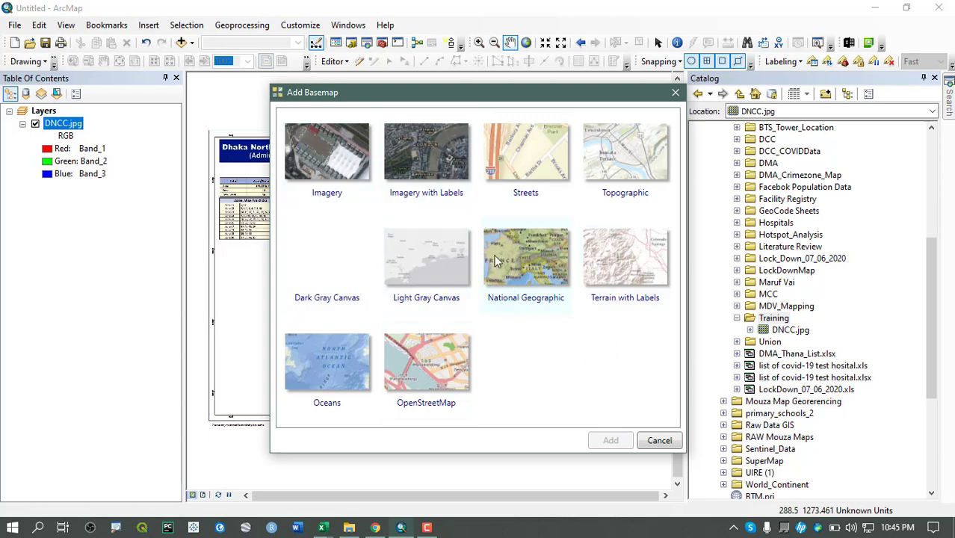
Examine the available basemap choices, including Imagery, Imagery with Labels, Streets and National Geographic, and close the dialog without adding any
{"action": "left_click_drag", "start_coordinate": [476, 92], "coordinate": [615, 72]}
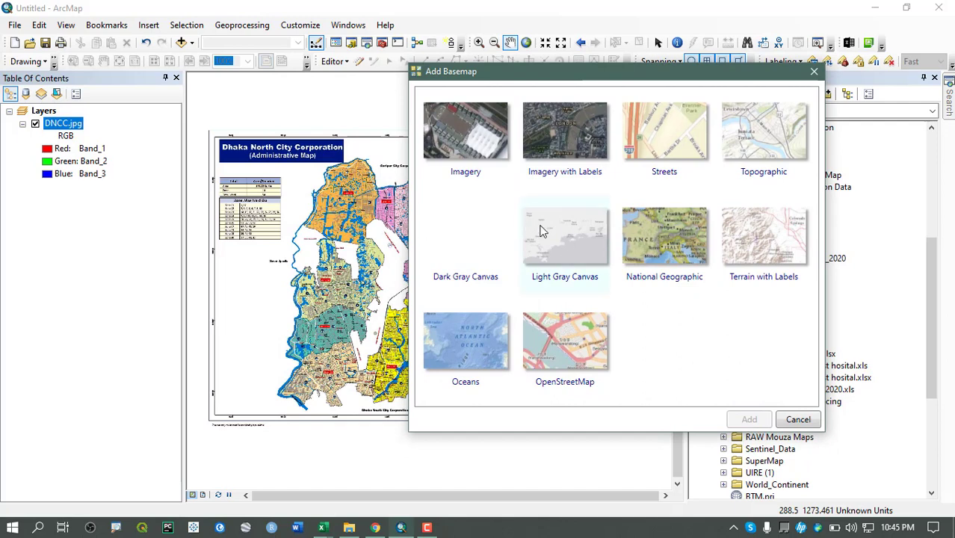
{"action": "left_click", "coordinate": [568, 150]}
{"action": "left_click", "coordinate": [482, 153]}
{"action": "left_click", "coordinate": [653, 243]}
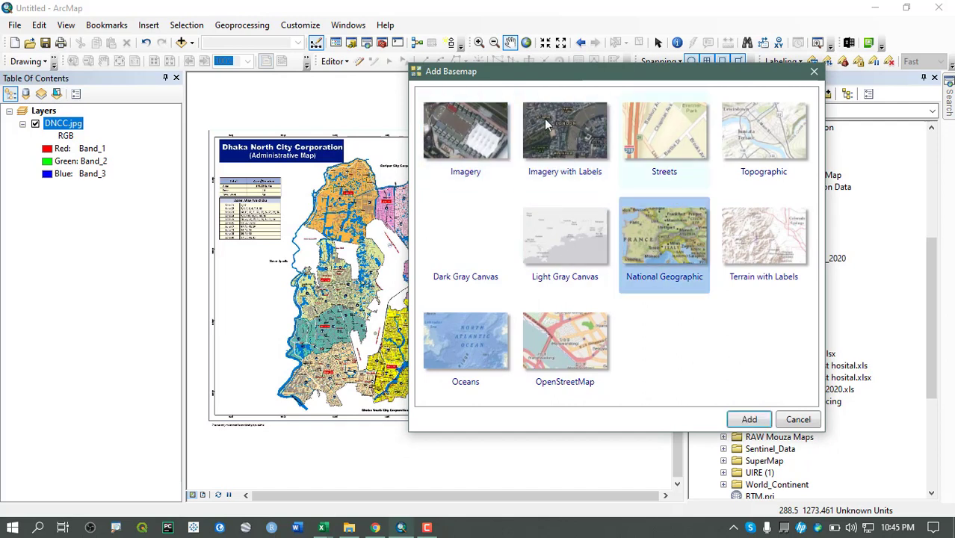
{"action": "left_click", "coordinate": [466, 152]}
{"action": "left_click", "coordinate": [545, 154]}
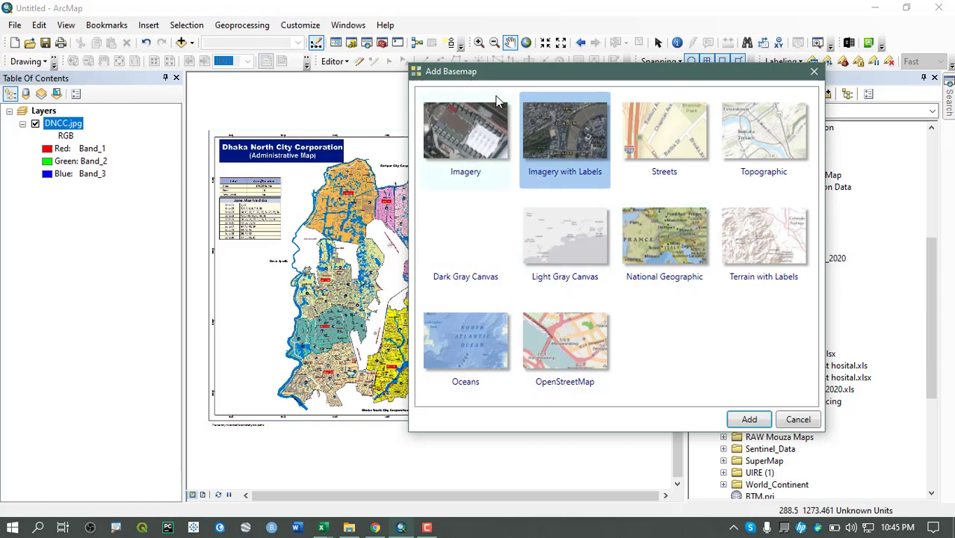
{"action": "left_click", "coordinate": [682, 166]}
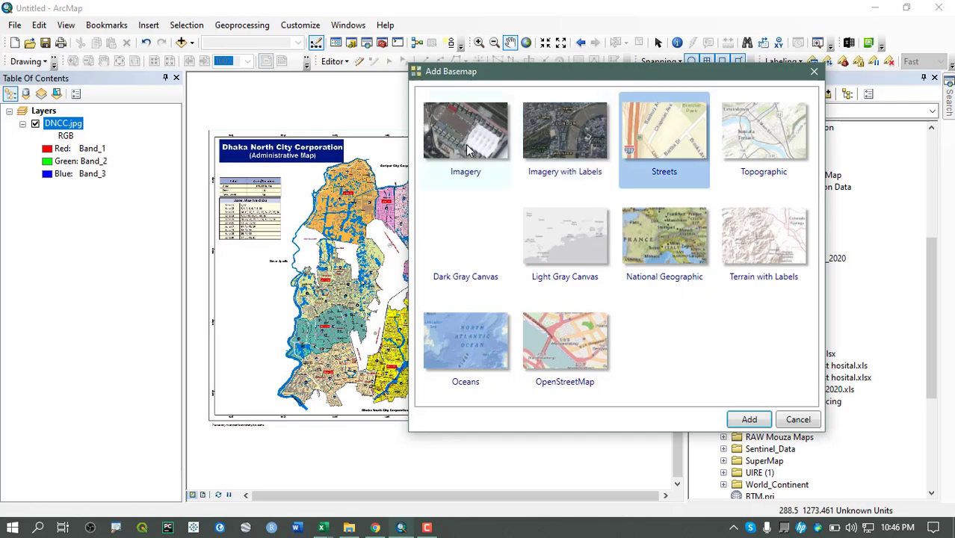
{"action": "left_click", "coordinate": [469, 150]}
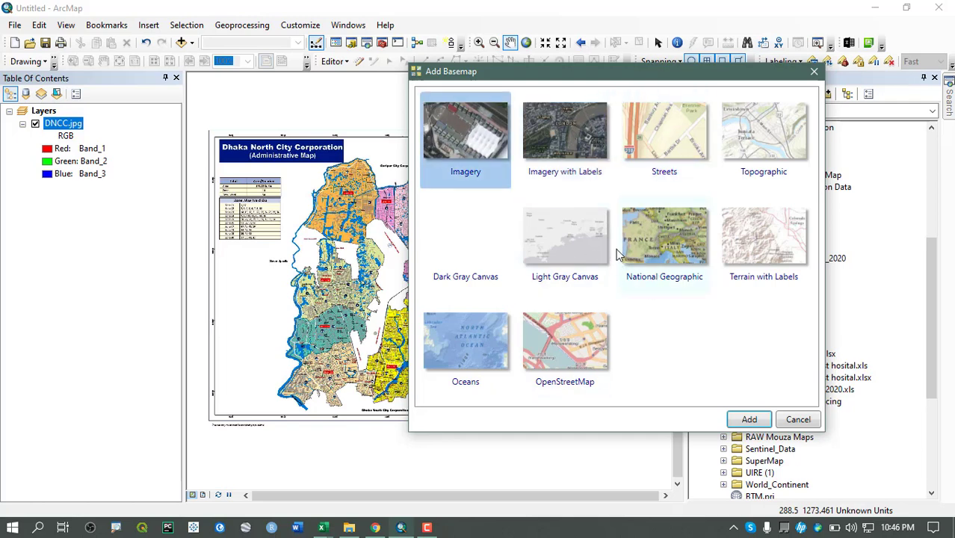
{"action": "left_click", "coordinate": [592, 123]}
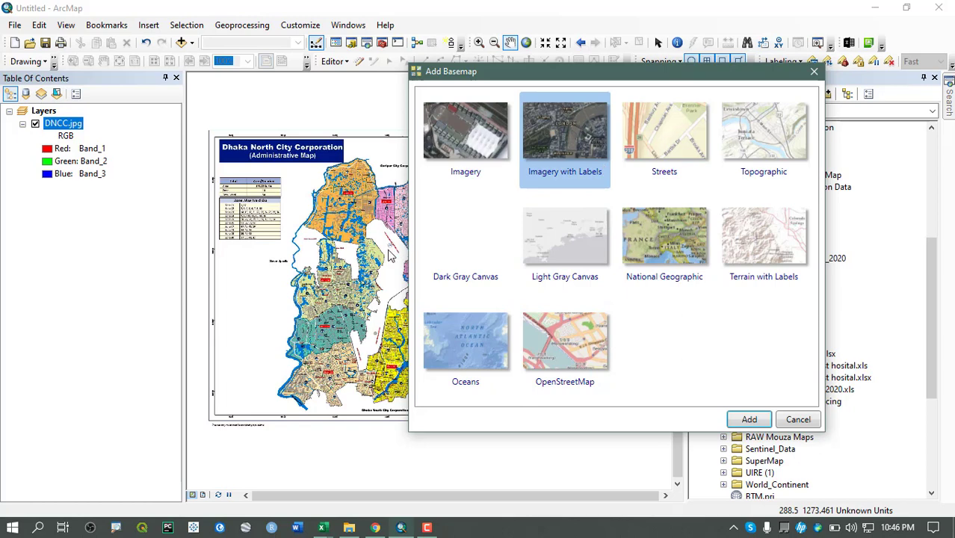
{"action": "left_click", "coordinate": [670, 156]}
{"action": "left_click", "coordinate": [584, 165]}
{"action": "left_click", "coordinate": [466, 158]}
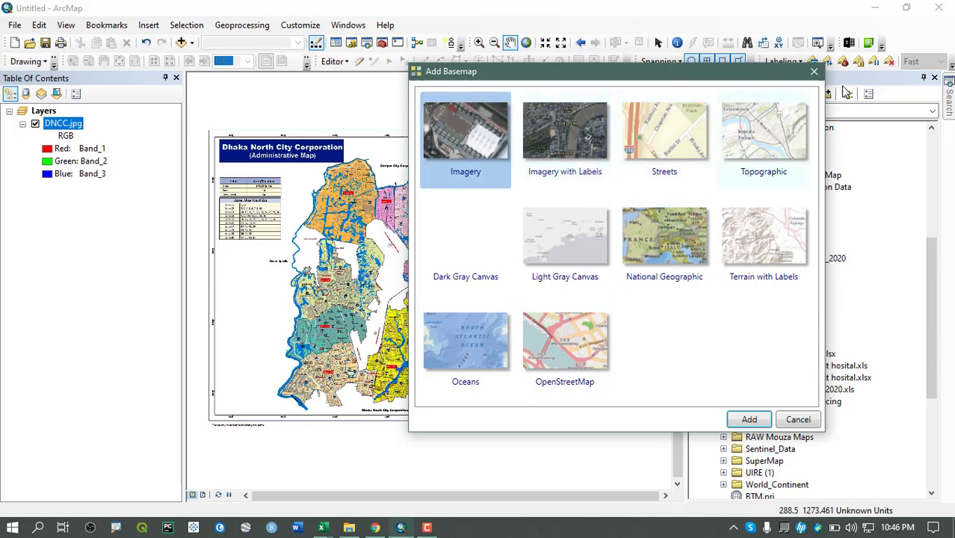
{"action": "left_click", "coordinate": [813, 71]}
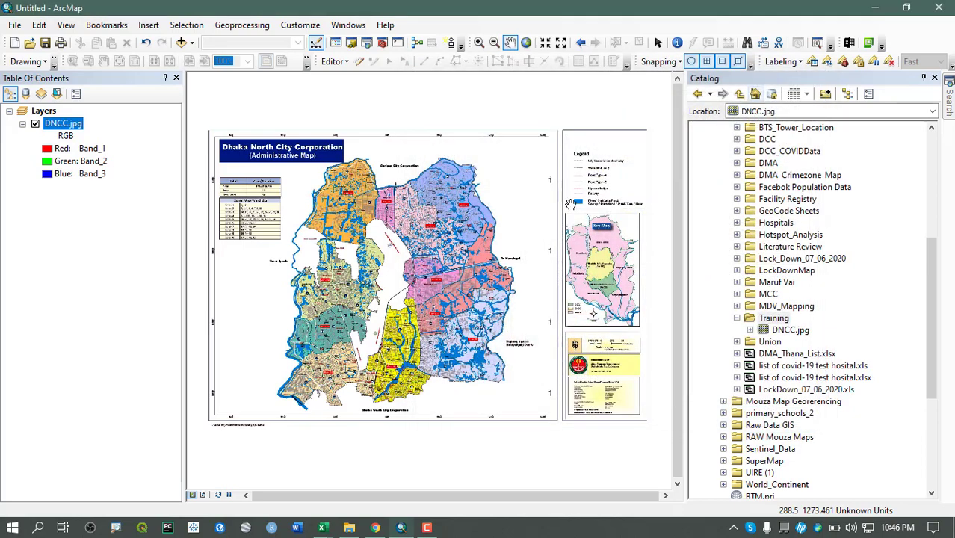
Minimize ArcMap, switch to File Explorer and open the Portable Basemap Server v3.1 folder
{"action": "left_click", "coordinate": [874, 7]}
{"action": "left_click", "coordinate": [873, 7]}
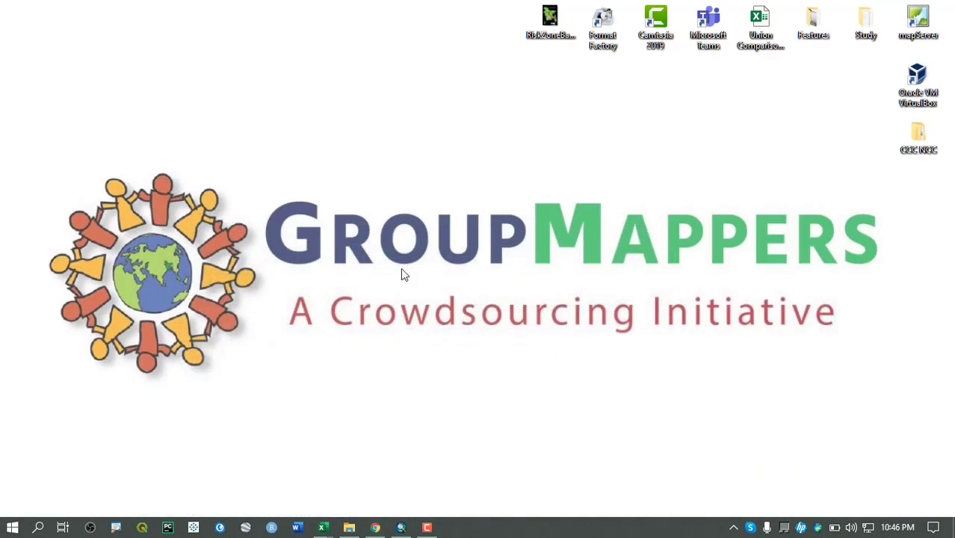
{"action": "left_click", "coordinate": [349, 528]}
{"action": "left_click", "coordinate": [323, 113]}
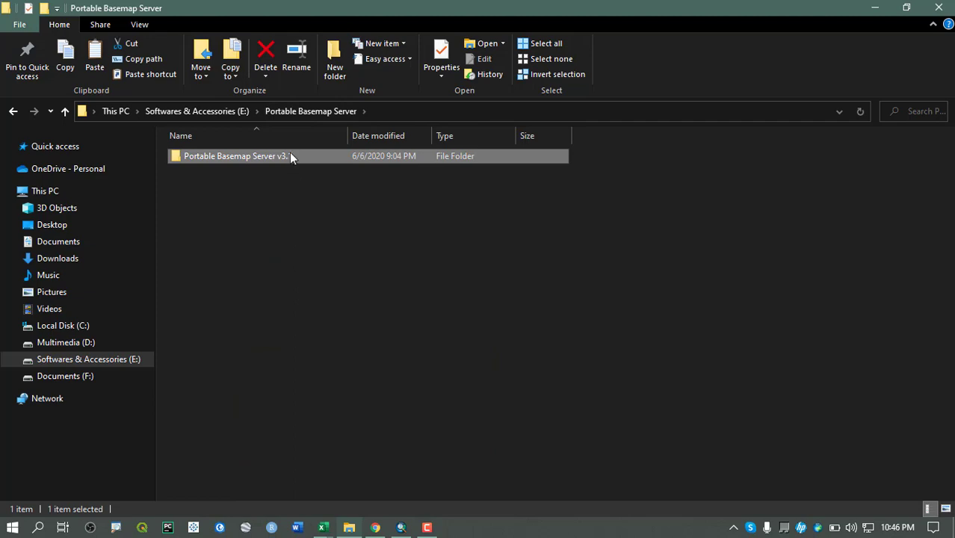
{"action": "double_click", "coordinate": [290, 155]}
Look through the files and subfolders contained in the Portable Basemap Server v3.1 folder
{"action": "scroll", "coordinate": [500, 227], "scroll_direction": "down", "scroll_amount": 4}
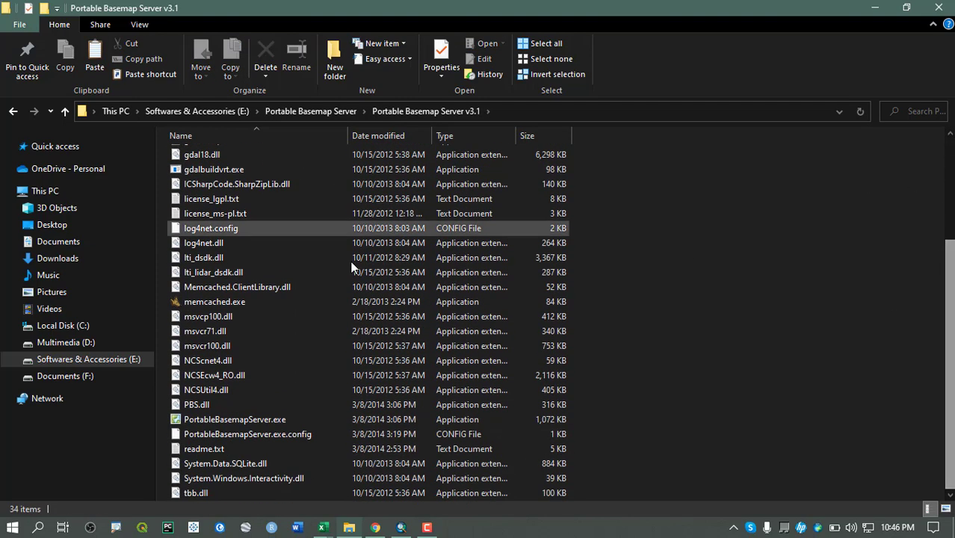
{"action": "scroll", "coordinate": [449, 346], "scroll_direction": "up", "scroll_amount": 4}
{"action": "scroll", "coordinate": [449, 346], "scroll_direction": "down", "scroll_amount": 3}
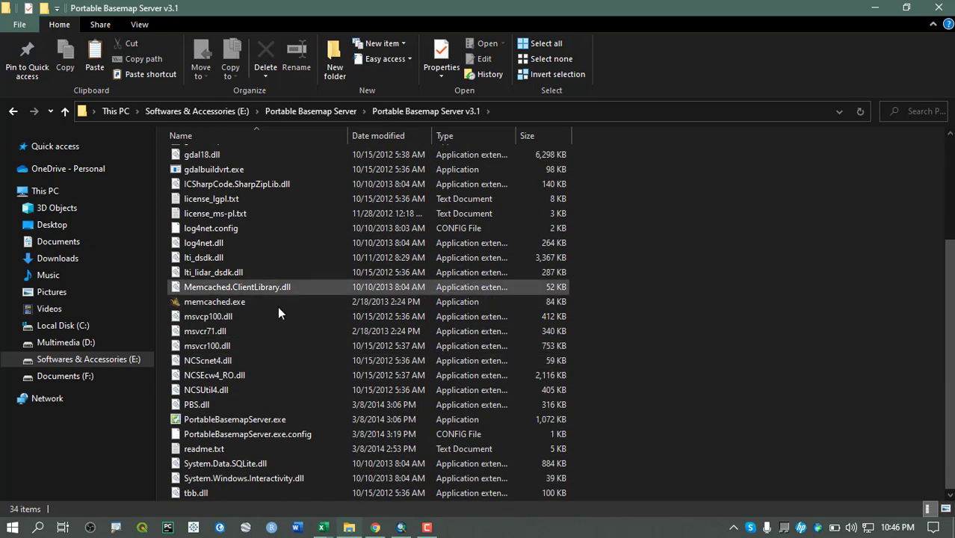
{"action": "scroll", "coordinate": [263, 204], "scroll_direction": "up", "scroll_amount": 3}
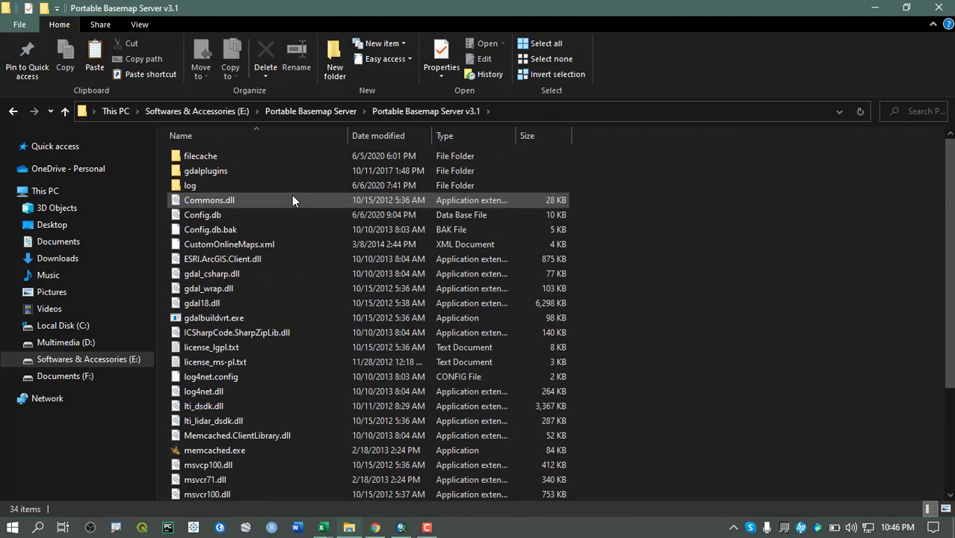
{"action": "left_click", "coordinate": [336, 110]}
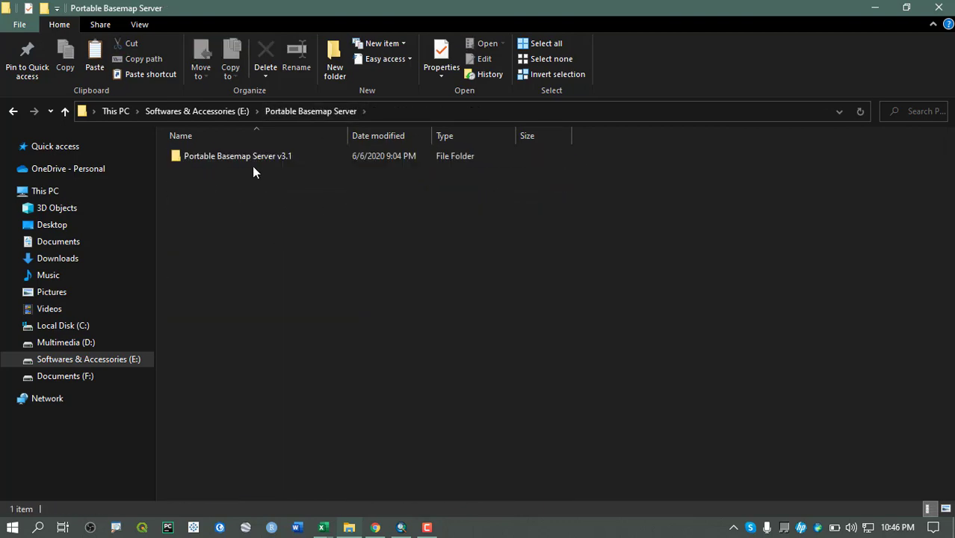
{"action": "left_click", "coordinate": [219, 158]}
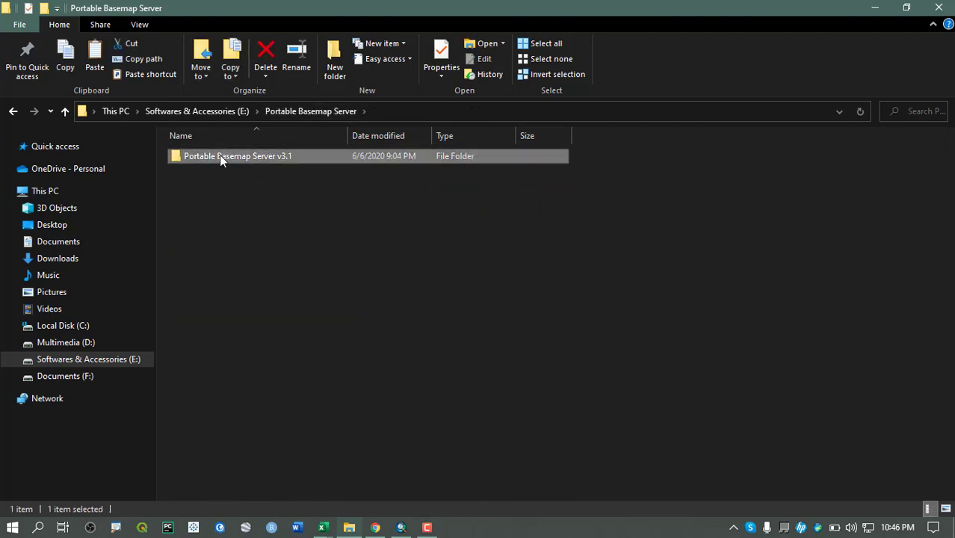
{"action": "double_click", "coordinate": [294, 154]}
{"action": "scroll", "coordinate": [320, 233], "scroll_direction": "down", "scroll_amount": 4}
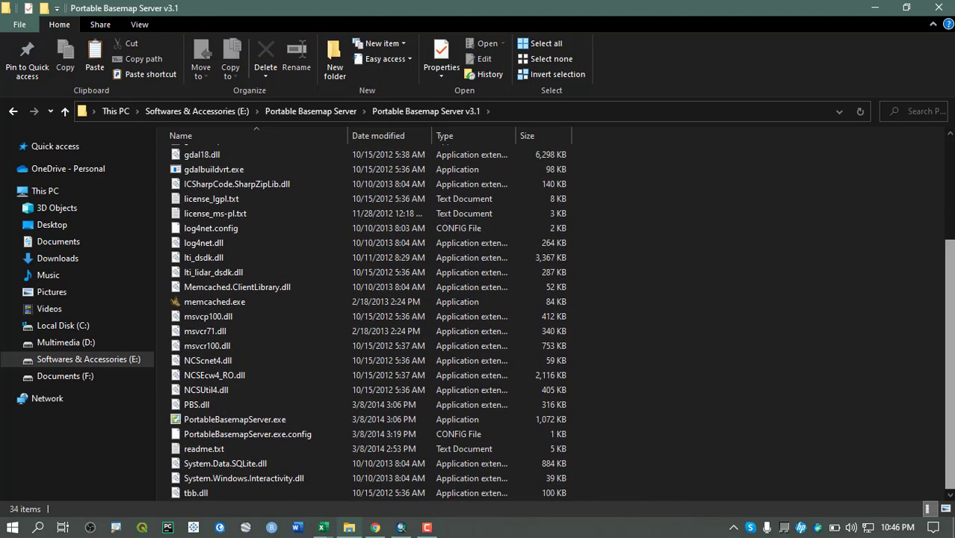
{"action": "left_click", "coordinate": [273, 480]}
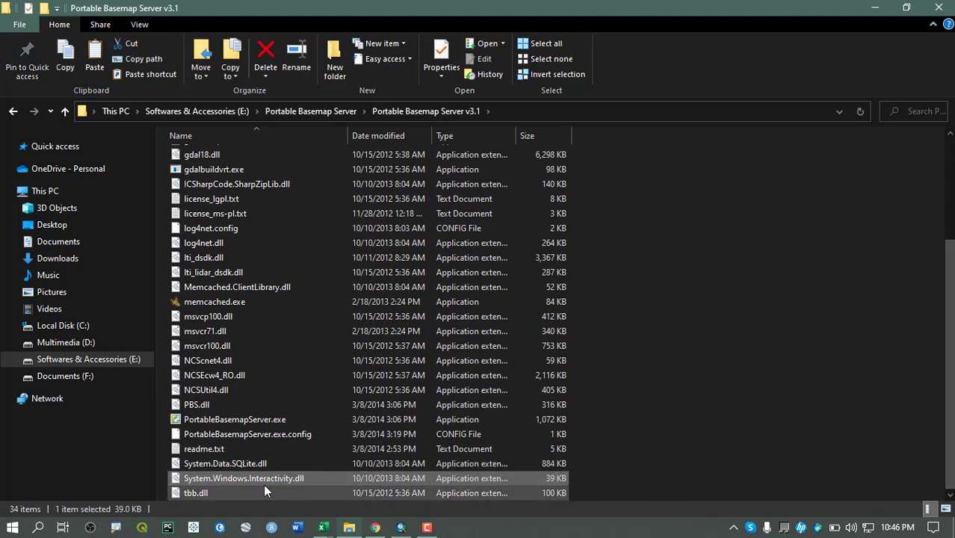
{"action": "scroll", "coordinate": [284, 336], "scroll_direction": "up", "scroll_amount": 4}
{"action": "left_click", "coordinate": [274, 156]}
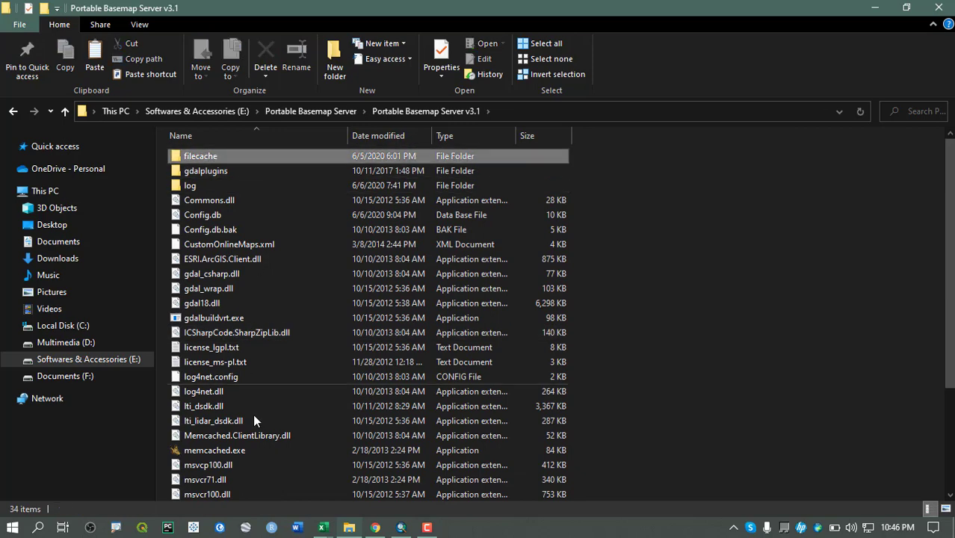
Run PortableBasemapServer.exe as administrator and minimize the File Explorer window
{"action": "scroll", "coordinate": [251, 410], "scroll_direction": "down", "scroll_amount": 4}
{"action": "left_click", "coordinate": [280, 420]}
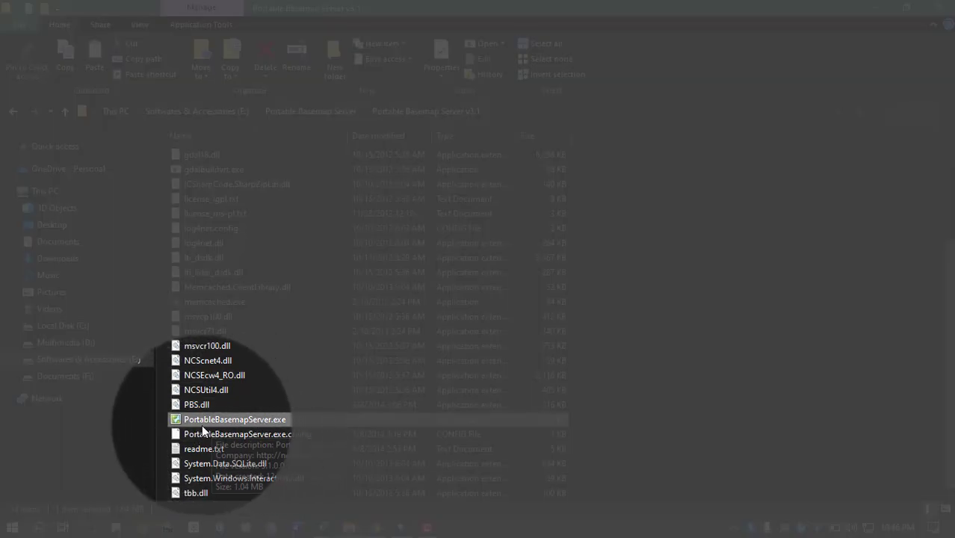
{"action": "mouse_move", "coordinate": [263, 429]}
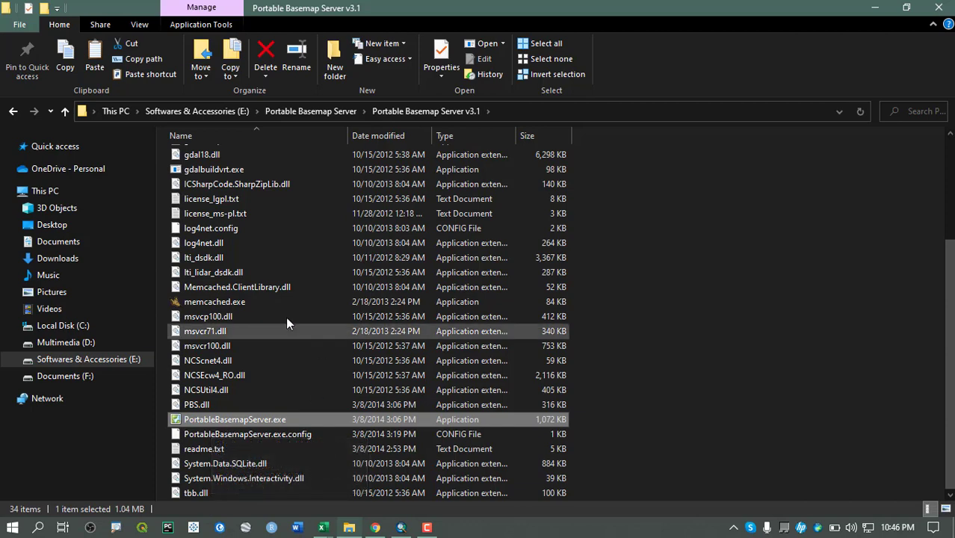
{"action": "key", "text": "Down"}
{"action": "left_click", "coordinate": [258, 420]}
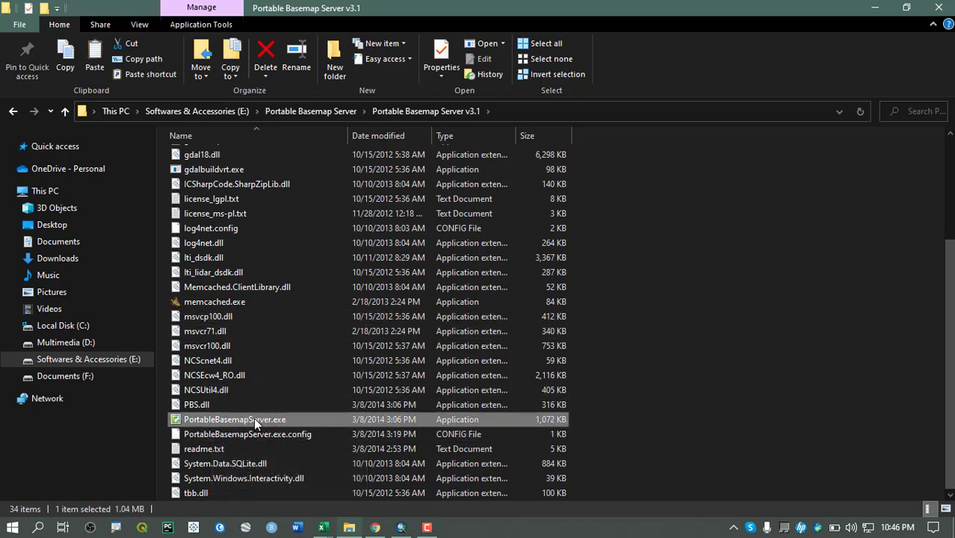
{"action": "right_click", "coordinate": [256, 422]}
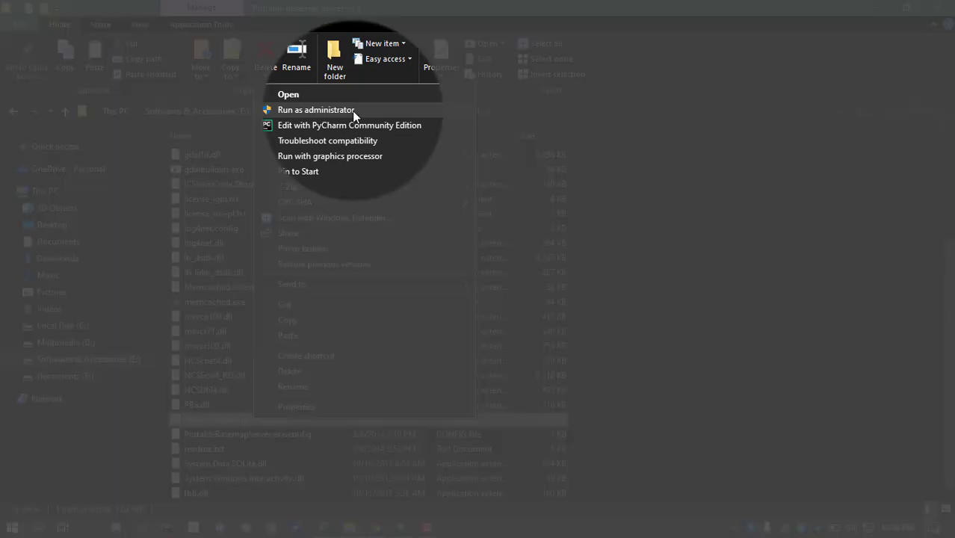
{"action": "left_click", "coordinate": [325, 109]}
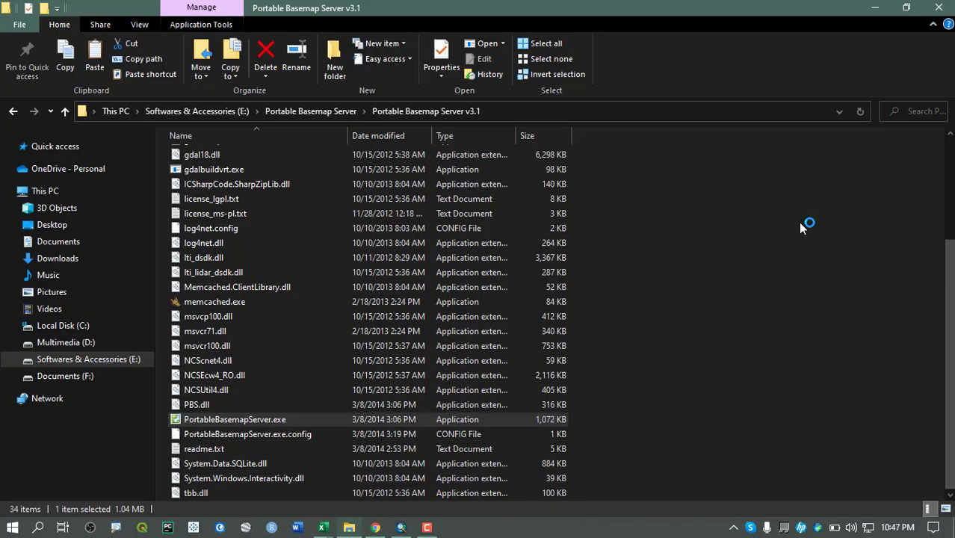
{"action": "left_click", "coordinate": [870, 6]}
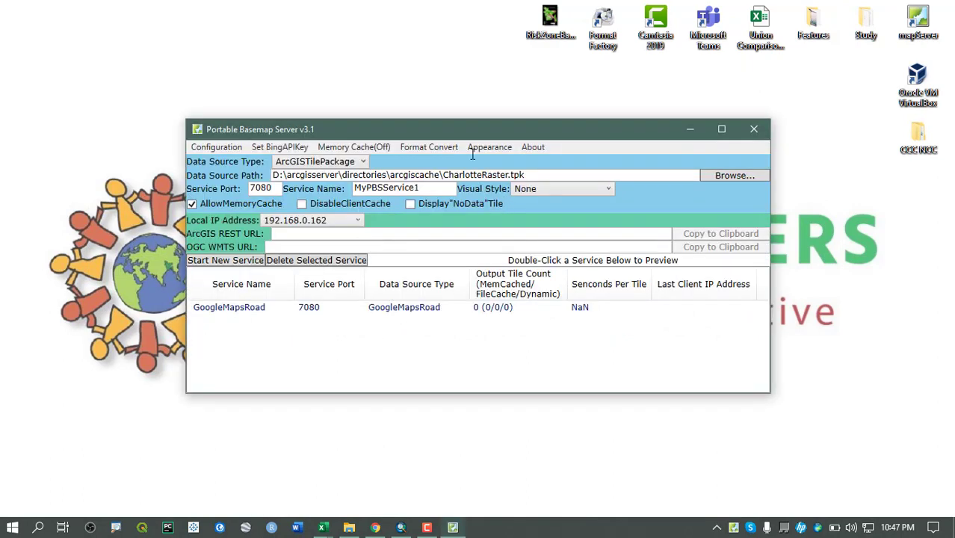
Delete the existing GoogleMapsRoad service on port 7080 from the service list
{"action": "left_click_drag", "start_coordinate": [461, 139], "coordinate": [506, 130]}
{"action": "left_click", "coordinate": [337, 299]}
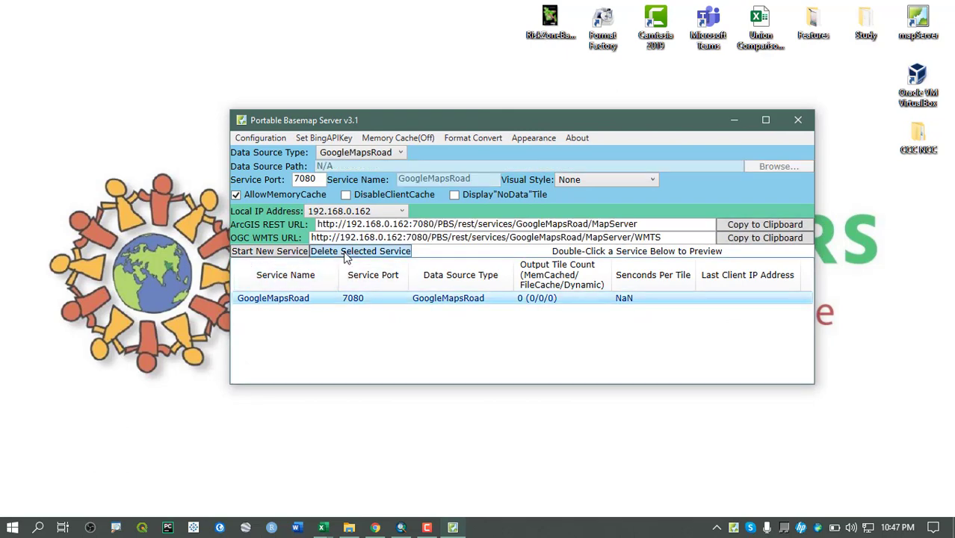
{"action": "left_click", "coordinate": [348, 251]}
{"action": "key", "text": "Return"}
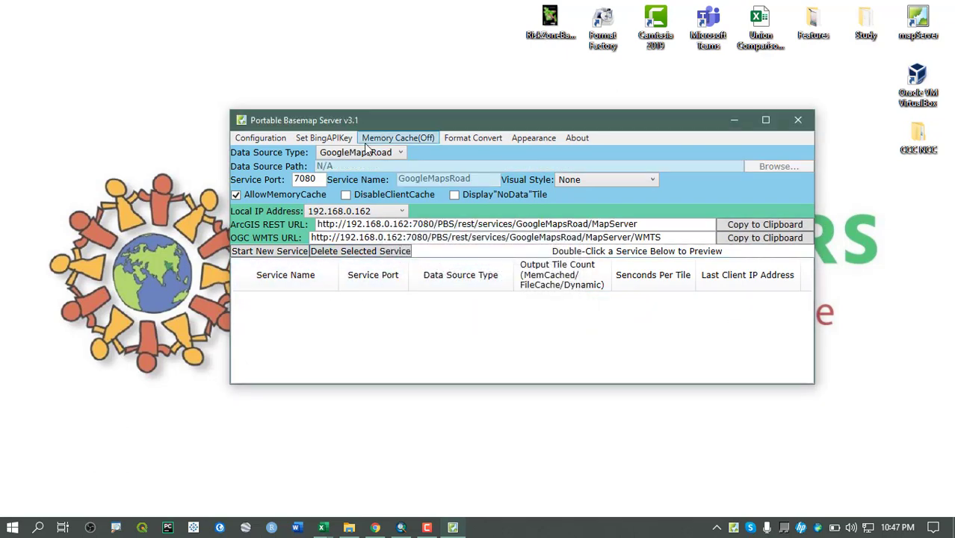
{"action": "left_click_drag", "start_coordinate": [507, 126], "coordinate": [492, 123]}
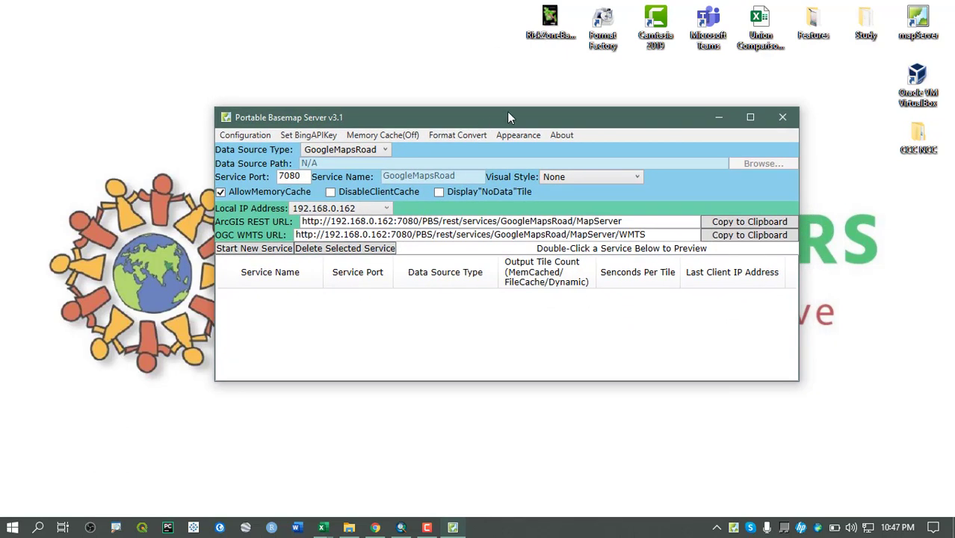
{"action": "left_click_drag", "start_coordinate": [388, 123], "coordinate": [400, 127]}
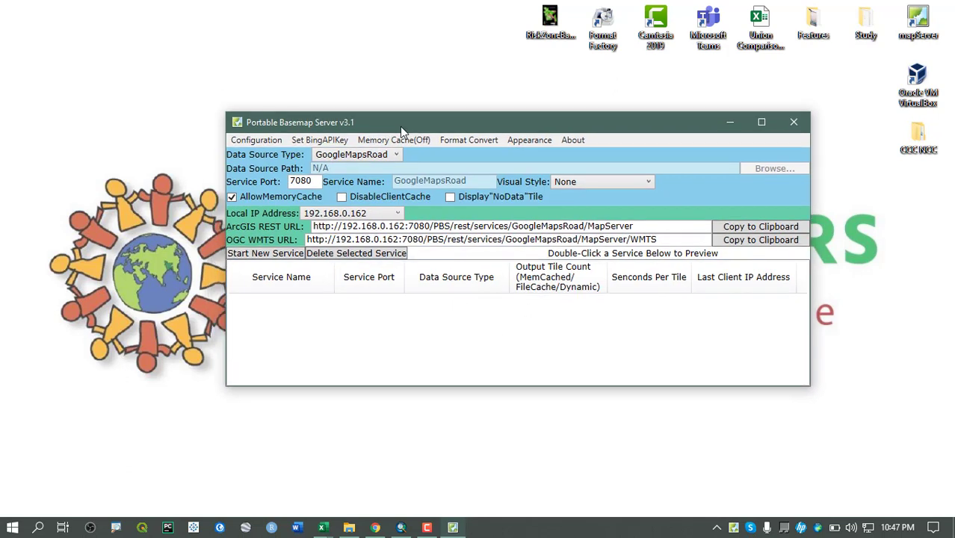
{"action": "left_click", "coordinate": [252, 142]}
{"action": "left_click", "coordinate": [280, 123]}
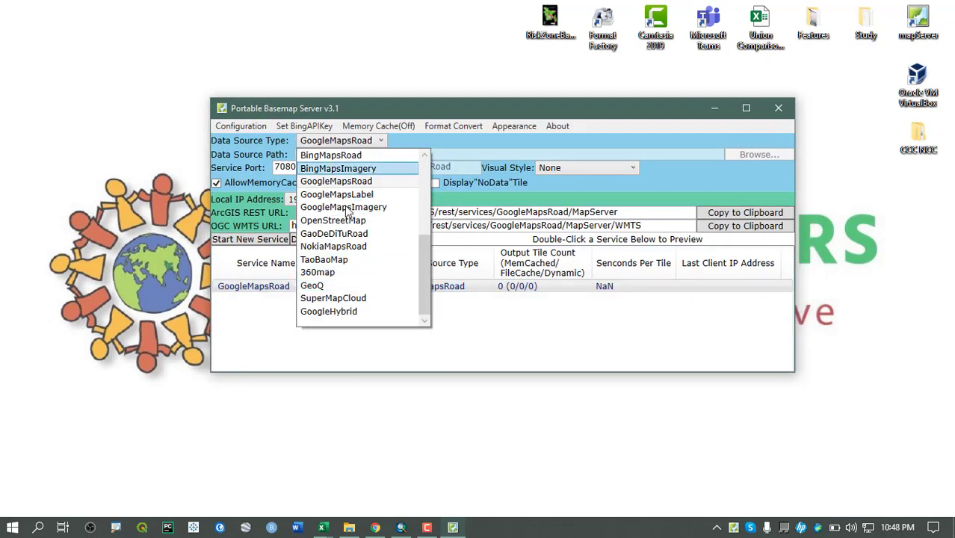
Review the available data source types and keep GoogleMapsRoad as the selected type
{"action": "scroll", "coordinate": [357, 247], "scroll_direction": "up", "scroll_amount": 4}
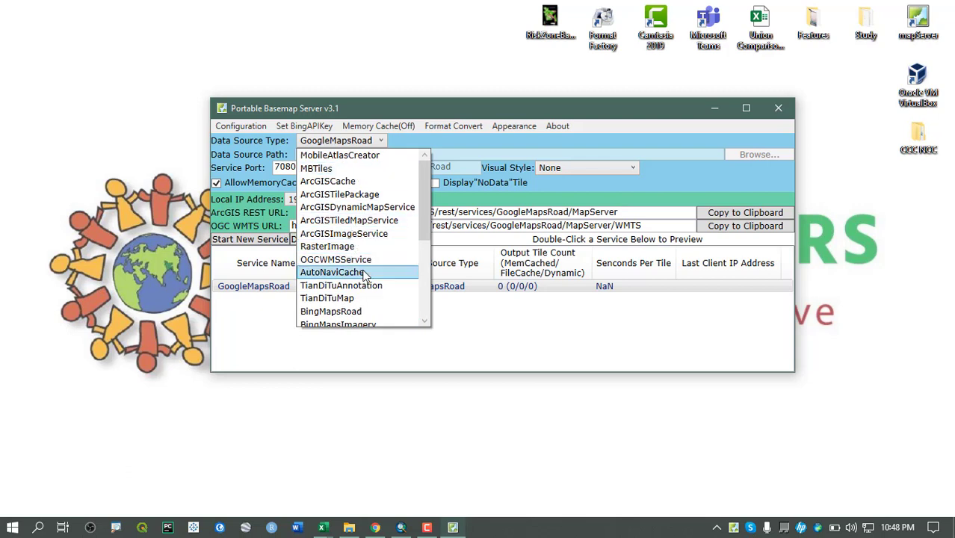
{"action": "scroll", "coordinate": [365, 276], "scroll_direction": "down", "scroll_amount": 2}
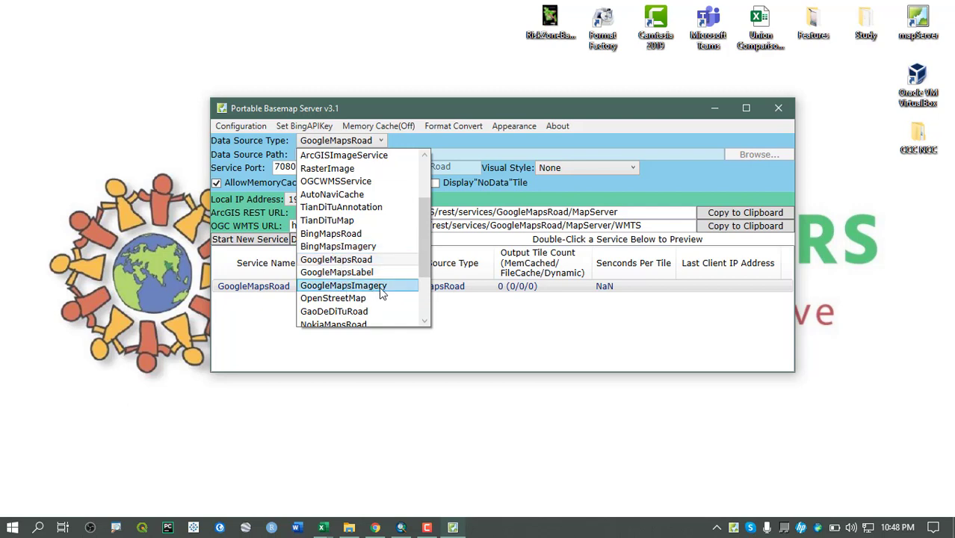
{"action": "left_click_drag", "start_coordinate": [425, 254], "coordinate": [425, 264]}
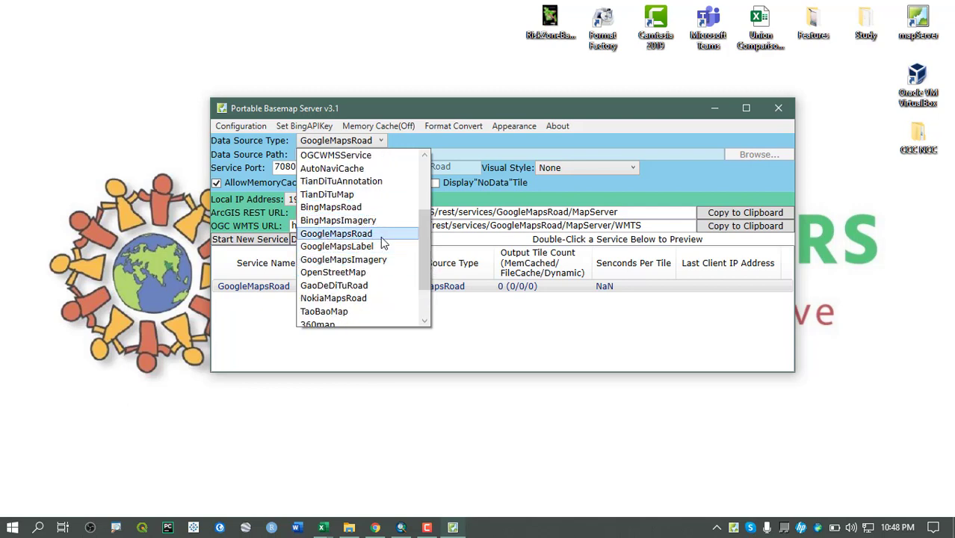
{"action": "left_click", "coordinate": [349, 238]}
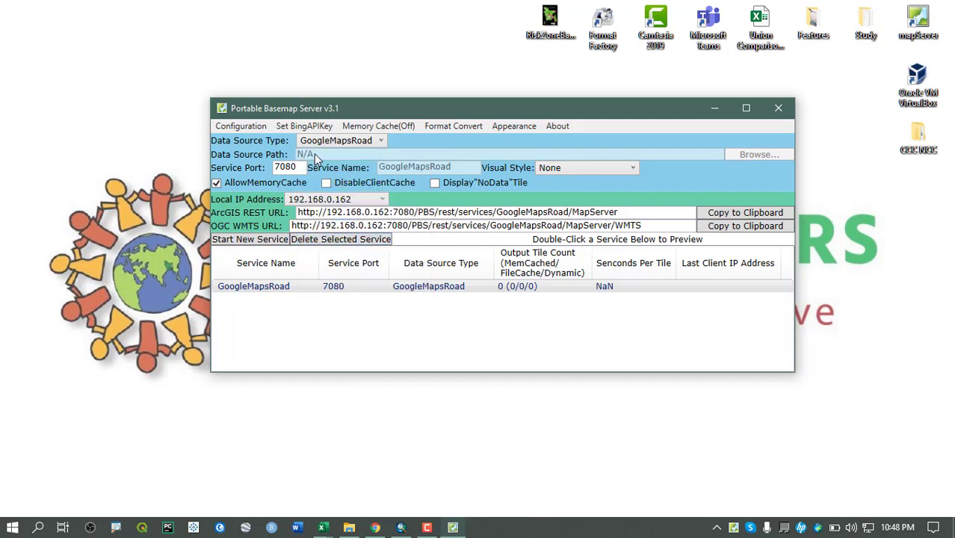
{"action": "left_click", "coordinate": [337, 146]}
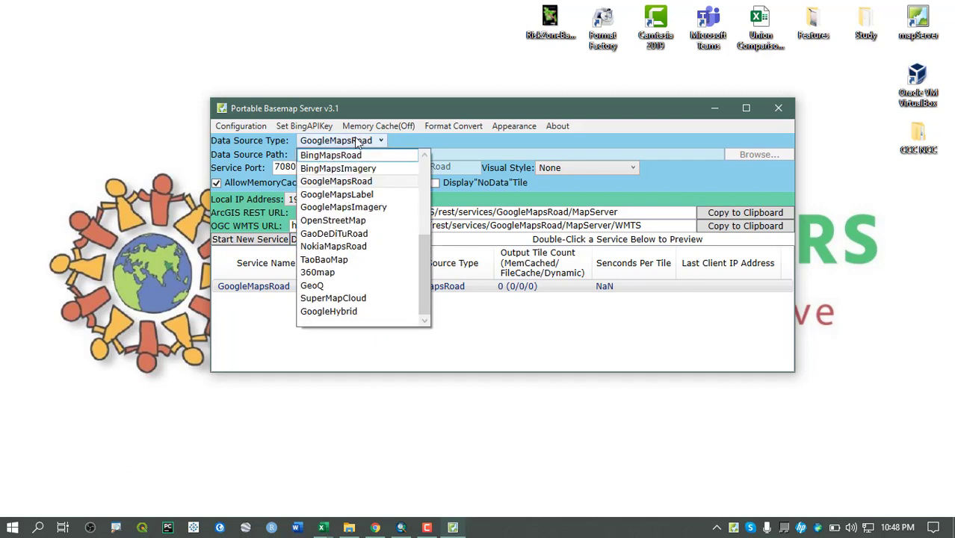
{"action": "left_click", "coordinate": [336, 179]}
Delete the GoogleMapsRoad service on port 7080 and confirm the deletion
{"action": "left_click", "coordinate": [323, 286]}
{"action": "left_click", "coordinate": [341, 239]}
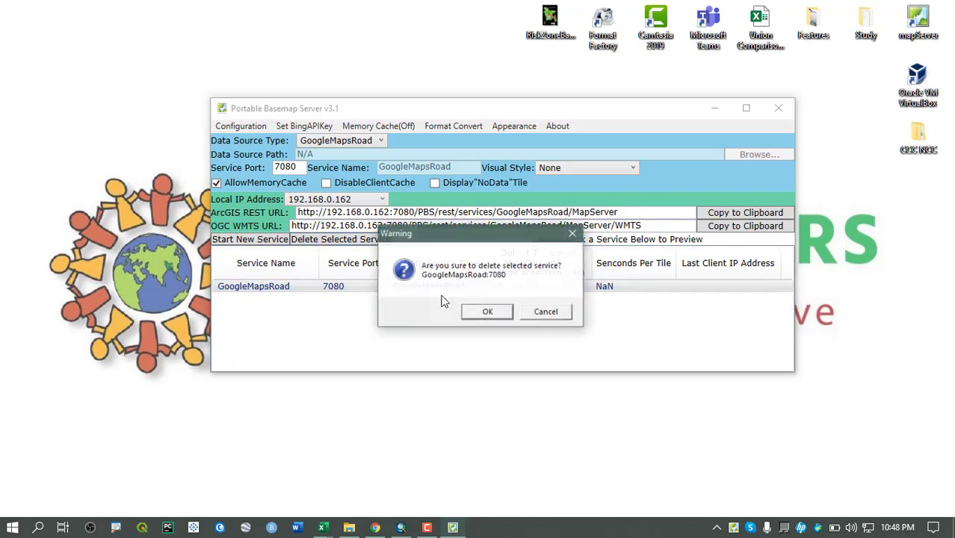
{"action": "left_click", "coordinate": [486, 311]}
Start a new service with GoogleMapsRoad as the data source type and acknowledge the test-use warning
{"action": "left_click", "coordinate": [346, 146]}
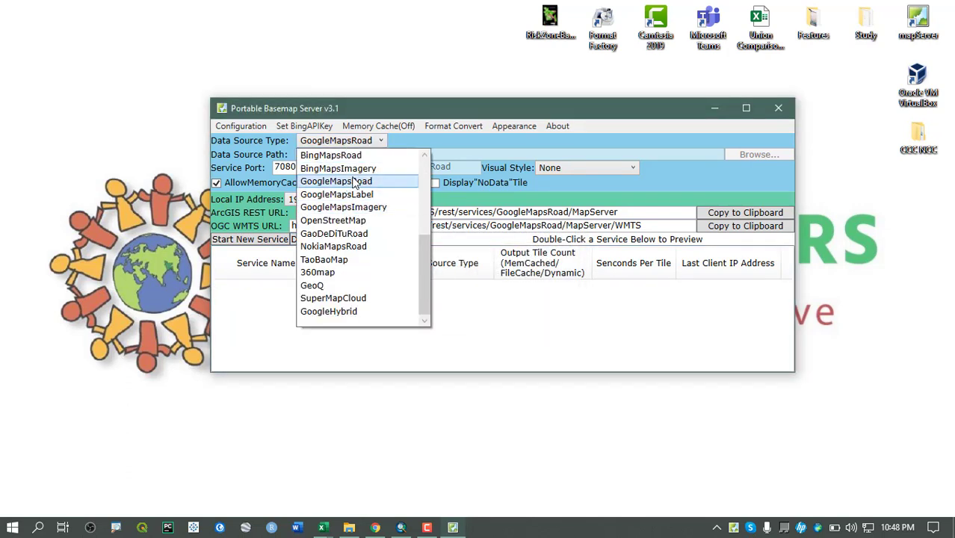
{"action": "left_click", "coordinate": [336, 179]}
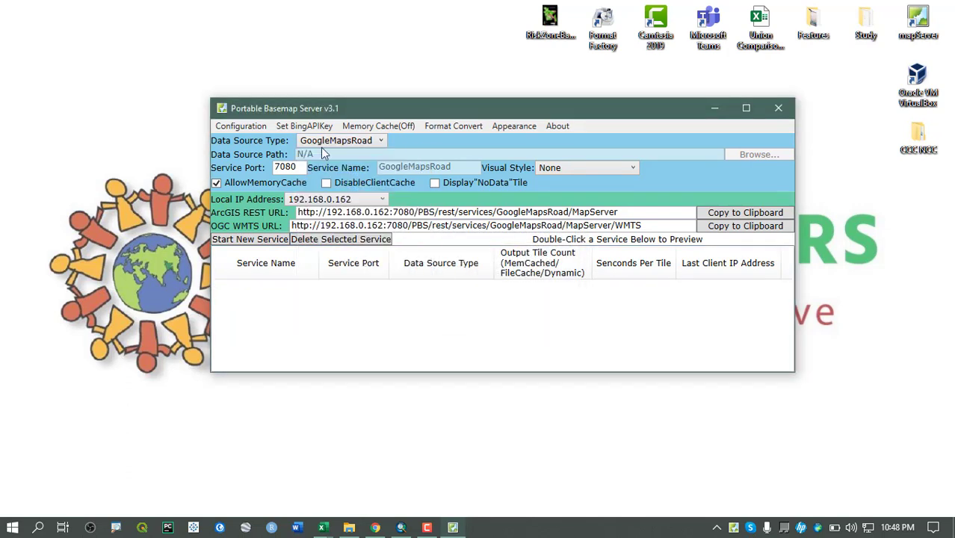
{"action": "left_click", "coordinate": [251, 242]}
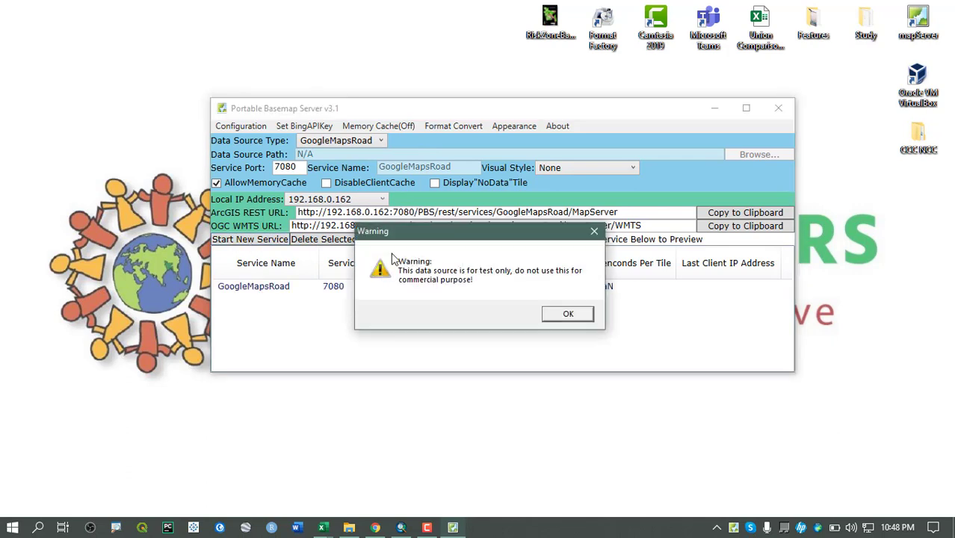
{"action": "left_click_drag", "start_coordinate": [418, 238], "coordinate": [426, 245]}
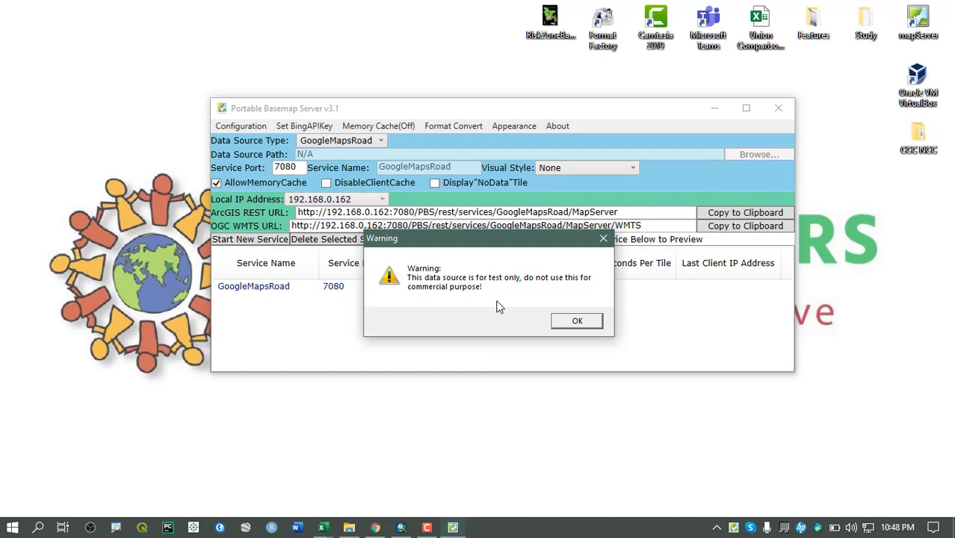
{"action": "mouse_move", "coordinate": [493, 243]}
{"action": "left_mouse_down"}
{"action": "mouse_move", "coordinate": [489, 210]}
{"action": "mouse_move", "coordinate": [469, 232]}
{"action": "mouse_move", "coordinate": [498, 256]}
{"action": "left_mouse_up"}
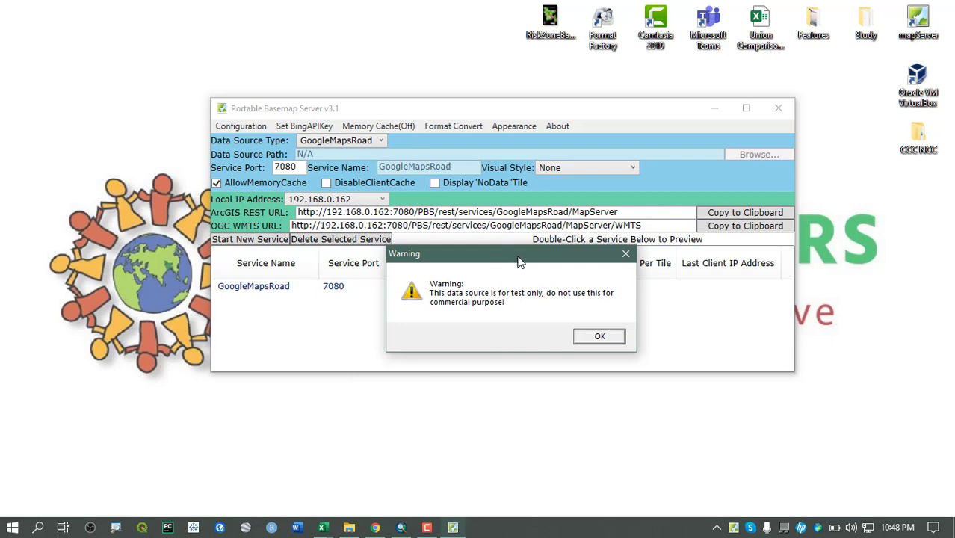
{"action": "left_click", "coordinate": [602, 336]}
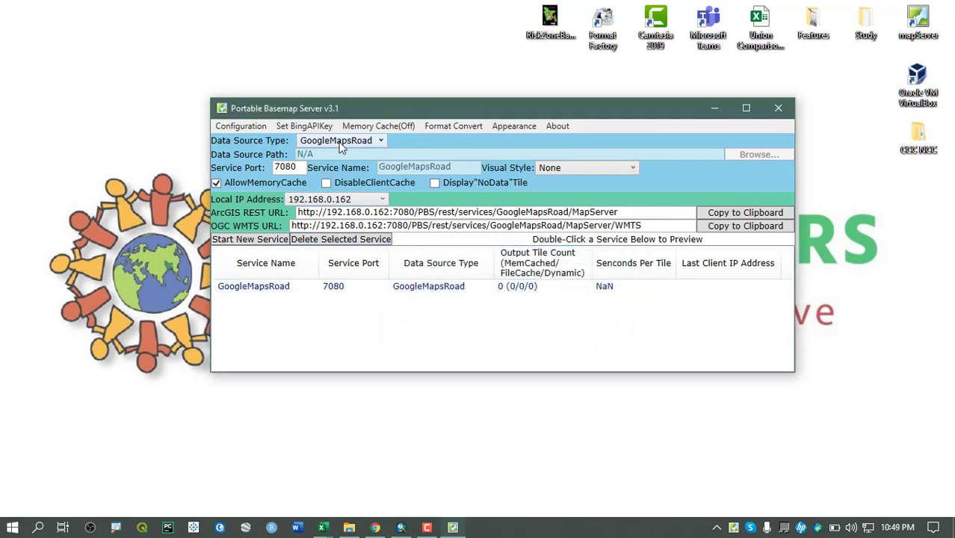
Start a second service with GoogleMapsImagery as the data source type and acknowledge the warning
{"action": "left_click", "coordinate": [340, 146]}
{"action": "scroll", "coordinate": [340, 246], "scroll_direction": "up", "scroll_amount": 2}
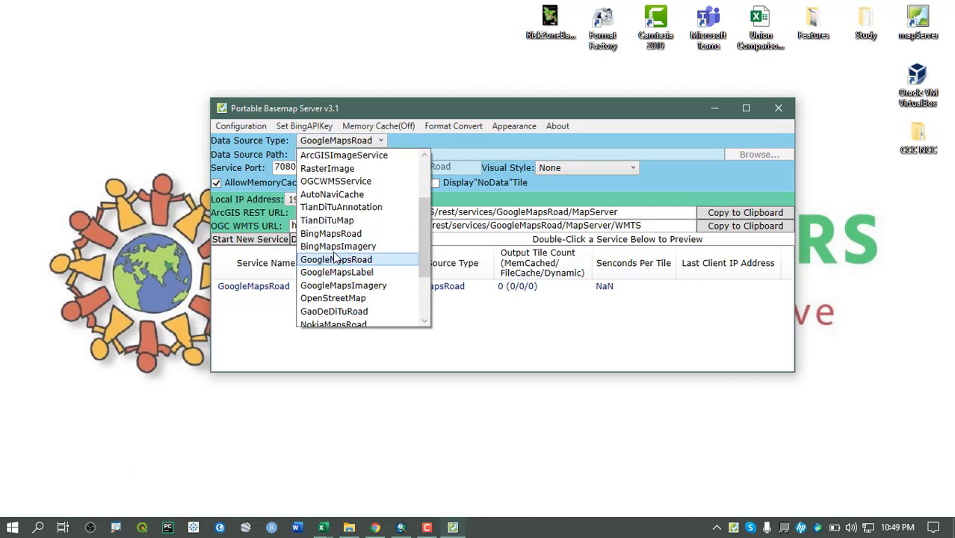
{"action": "left_click", "coordinate": [373, 287]}
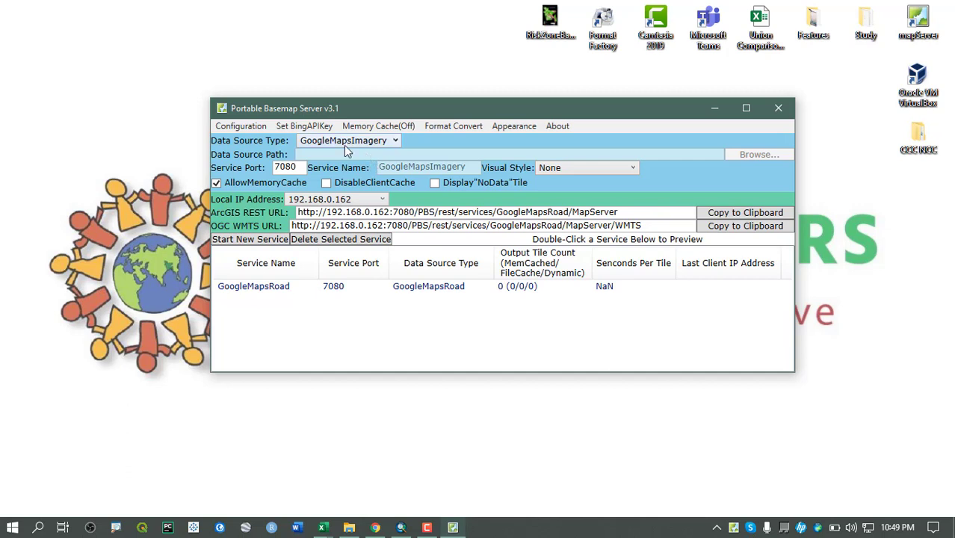
{"action": "left_click", "coordinate": [253, 240]}
{"action": "left_click", "coordinate": [545, 316]}
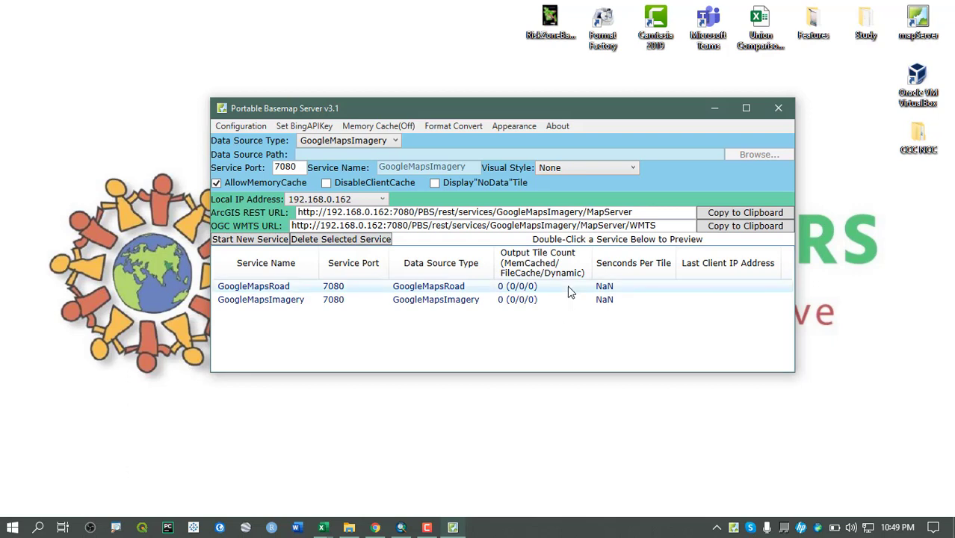
Select the GoogleMapsRoad and GoogleMapsImagery services in turn to compare their service URLs
{"action": "key", "text": "Up"}
{"action": "left_click", "coordinate": [298, 301]}
{"action": "left_click", "coordinate": [290, 285]}
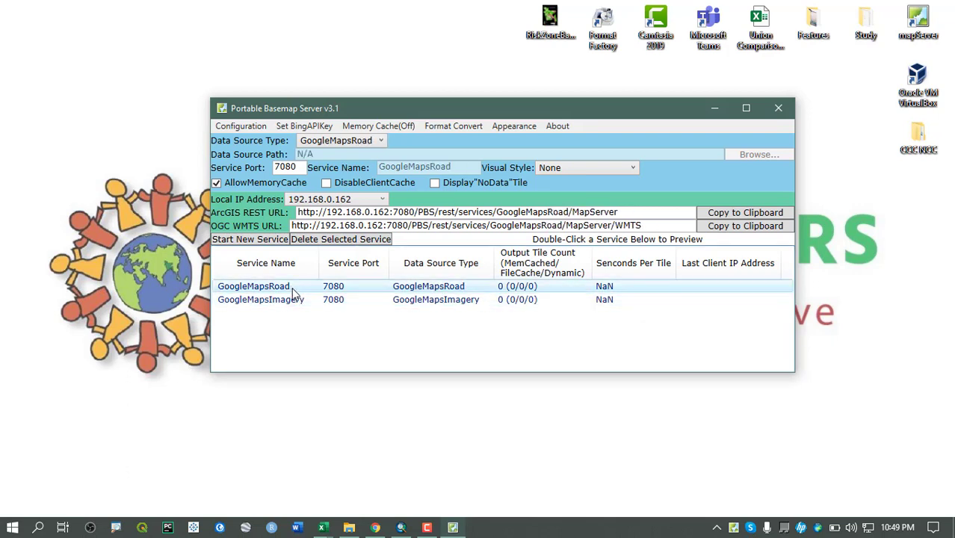
{"action": "left_click", "coordinate": [307, 300]}
{"action": "key", "text": "Up"}
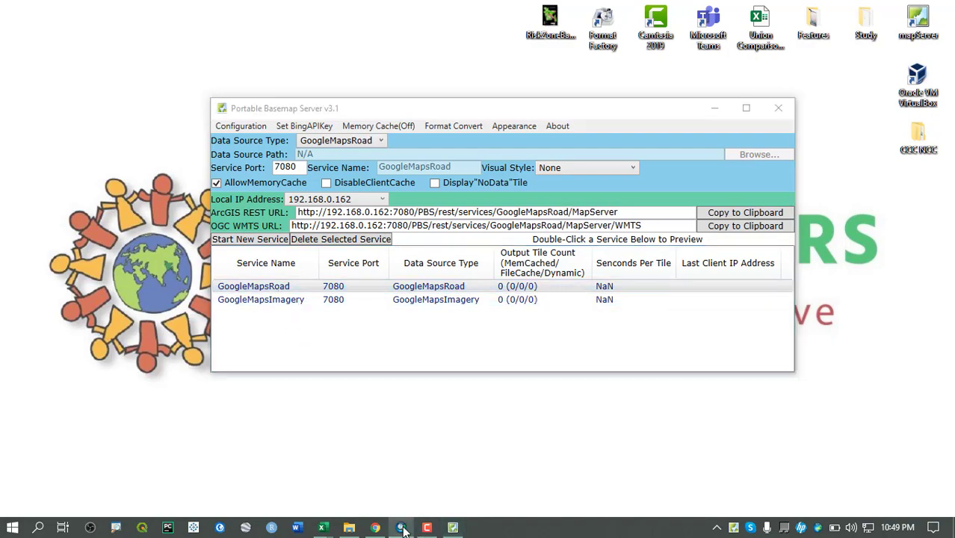
{"action": "left_click", "coordinate": [402, 528]}
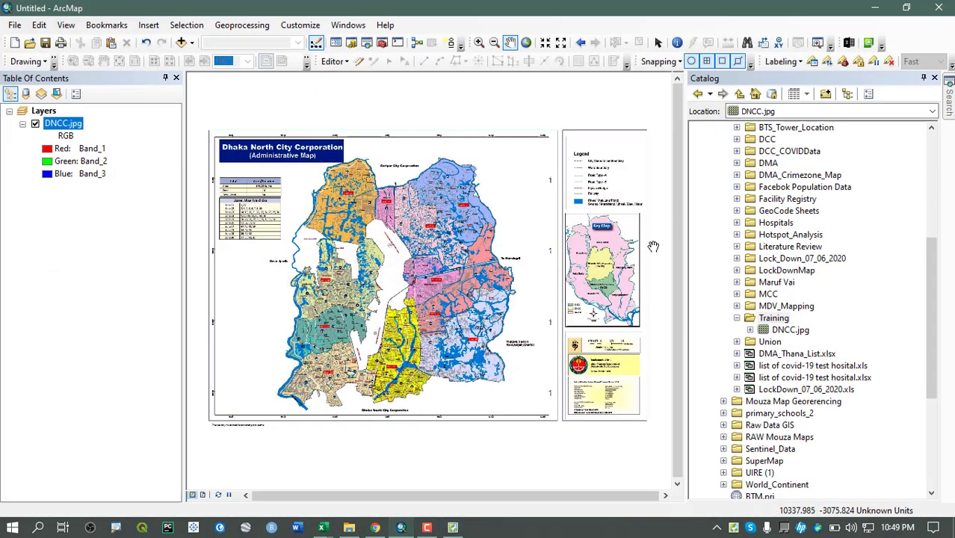
{"action": "left_click", "coordinate": [874, 7]}
{"action": "left_click_drag", "start_coordinate": [480, 115], "coordinate": [572, 160]}
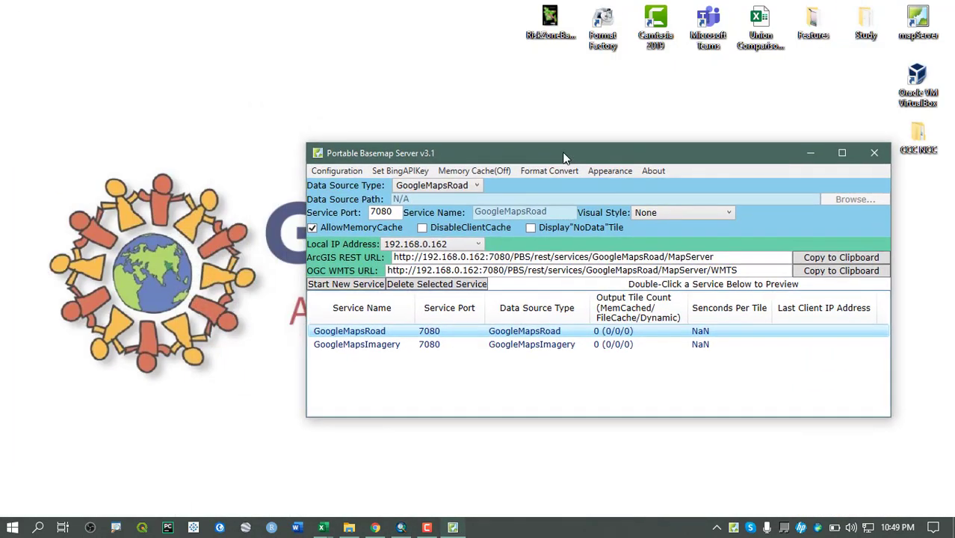
Select the GoogleMapsRoad service, copy its OGC WMTS URL to the clipboard, and dismiss the confirmation
{"action": "left_click", "coordinate": [363, 346]}
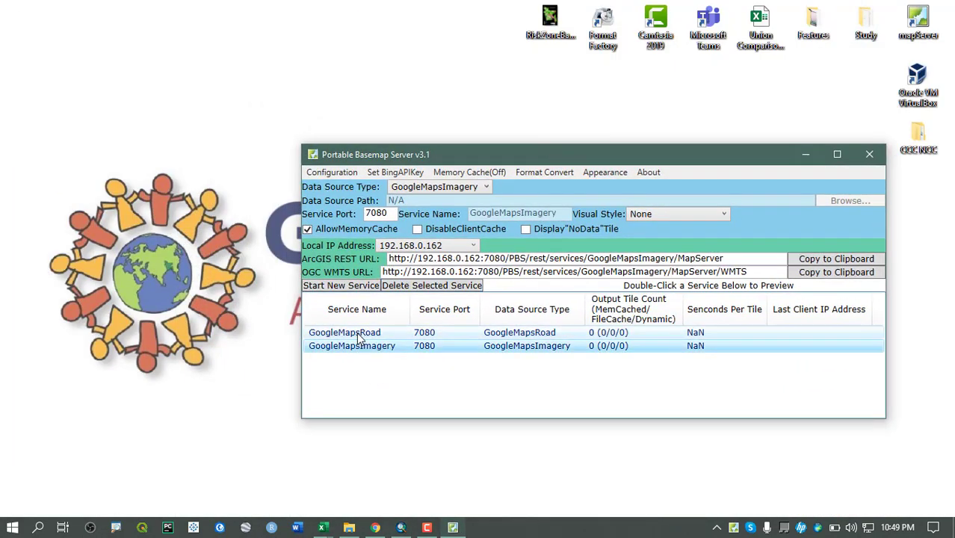
{"action": "left_click", "coordinate": [366, 334]}
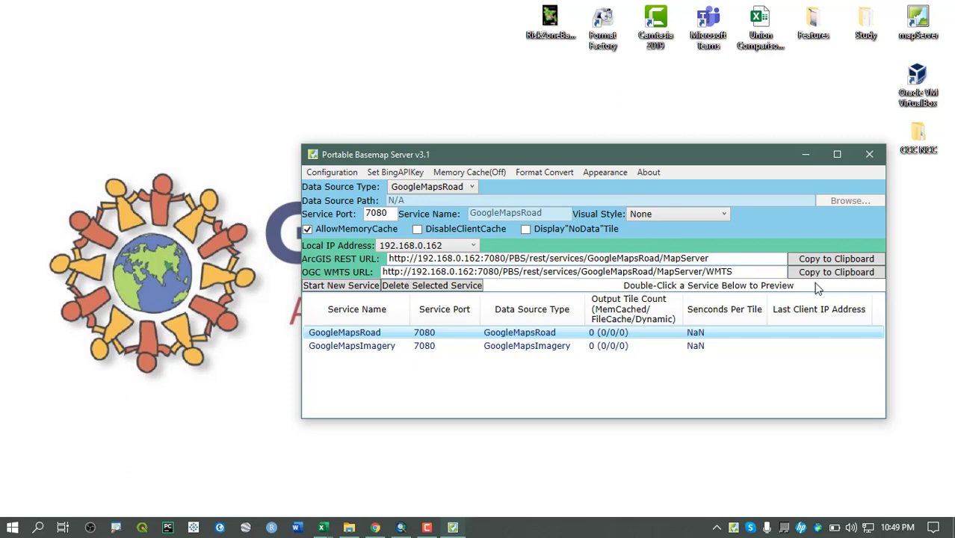
{"action": "left_click", "coordinate": [854, 274]}
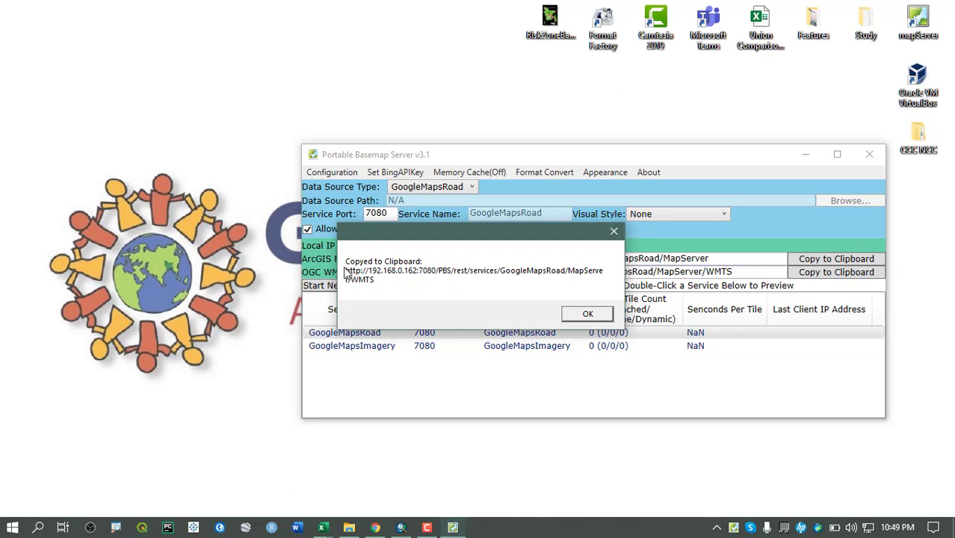
{"action": "left_click", "coordinate": [588, 314]}
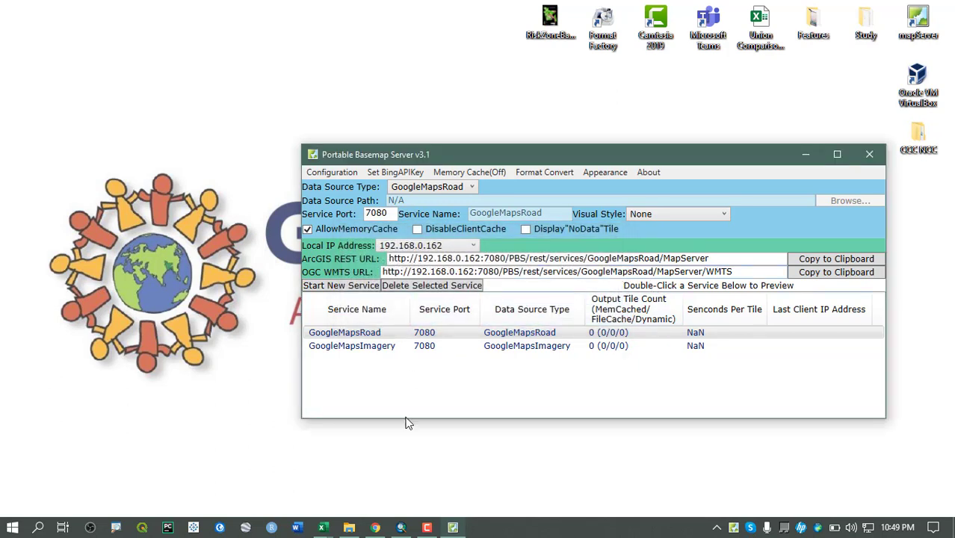
Switch to ArcMap and look through the Catalog tree, including the System Toolboxes, down to the server connection entries
{"action": "left_click", "coordinate": [400, 528]}
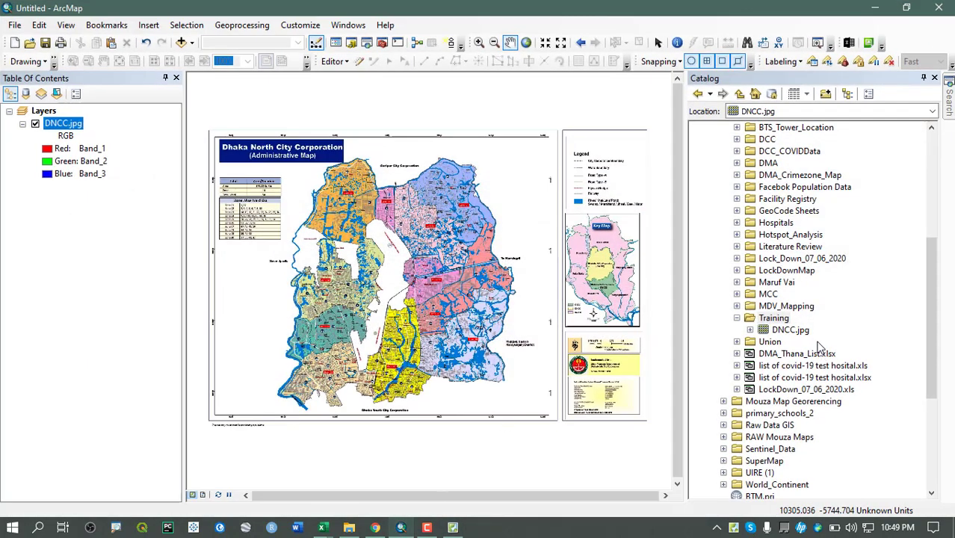
{"action": "scroll", "coordinate": [707, 418], "scroll_direction": "down", "scroll_amount": 5}
{"action": "scroll", "coordinate": [772, 216], "scroll_direction": "up", "scroll_amount": 10}
{"action": "scroll", "coordinate": [785, 307], "scroll_direction": "down", "scroll_amount": 5}
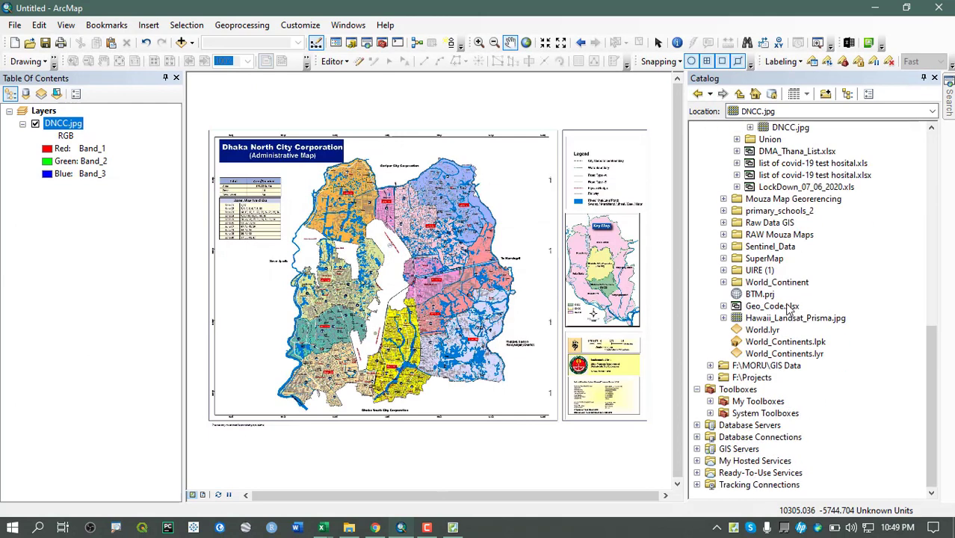
{"action": "left_click", "coordinate": [736, 391]}
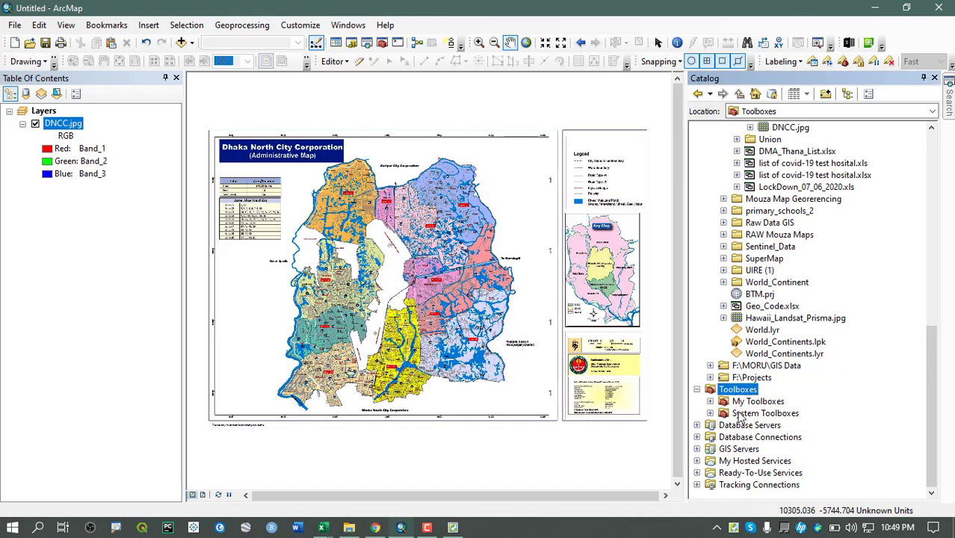
{"action": "left_click", "coordinate": [738, 414]}
{"action": "left_click", "coordinate": [711, 413]}
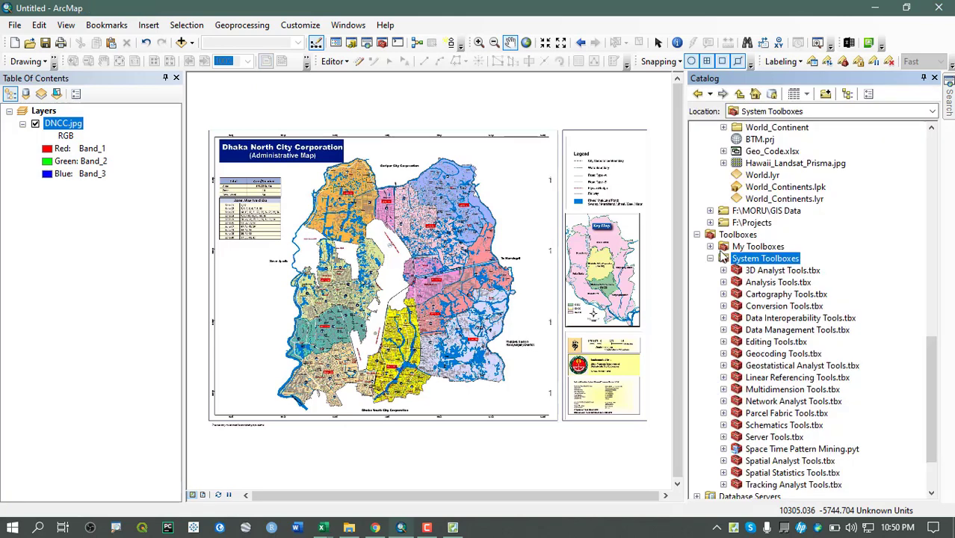
{"action": "left_click", "coordinate": [711, 254]}
{"action": "scroll", "coordinate": [762, 389], "scroll_direction": "up", "scroll_amount": 3}
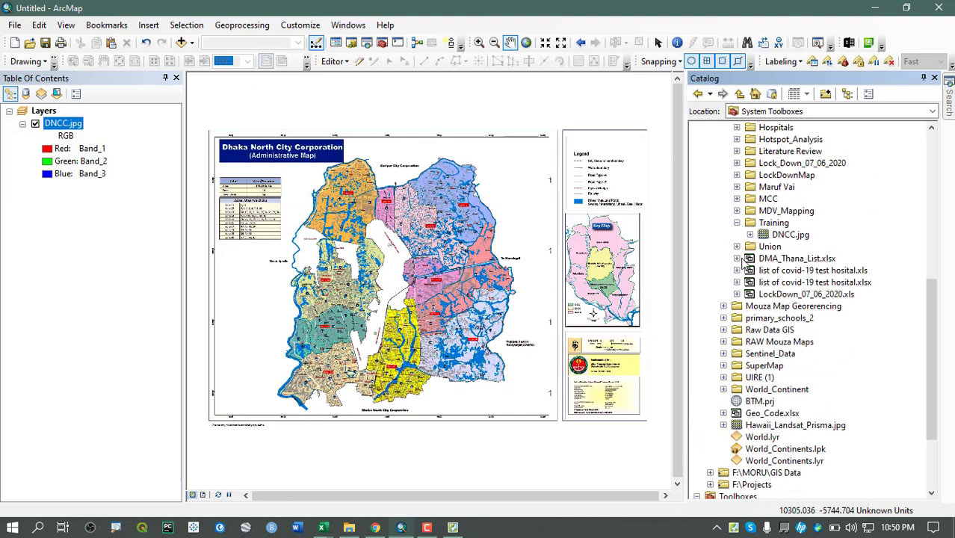
{"action": "scroll", "coordinate": [777, 295], "scroll_direction": "down", "scroll_amount": 3}
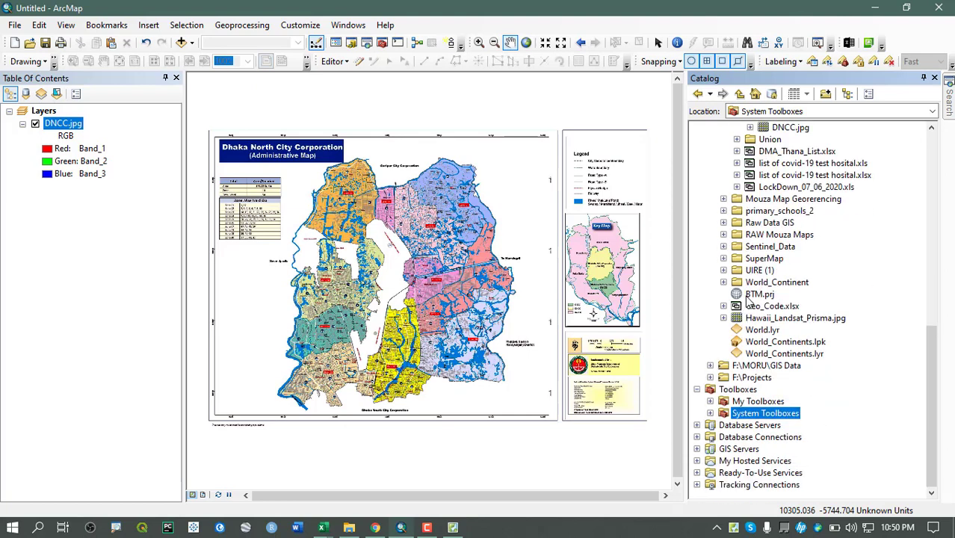
{"action": "scroll", "coordinate": [749, 299], "scroll_direction": "up", "scroll_amount": 6}
{"action": "scroll", "coordinate": [818, 336], "scroll_direction": "down", "scroll_amount": 6}
Expand GIS Servers in the Catalog tree and open the Add WMTS Server dialog
{"action": "left_click", "coordinate": [735, 448]}
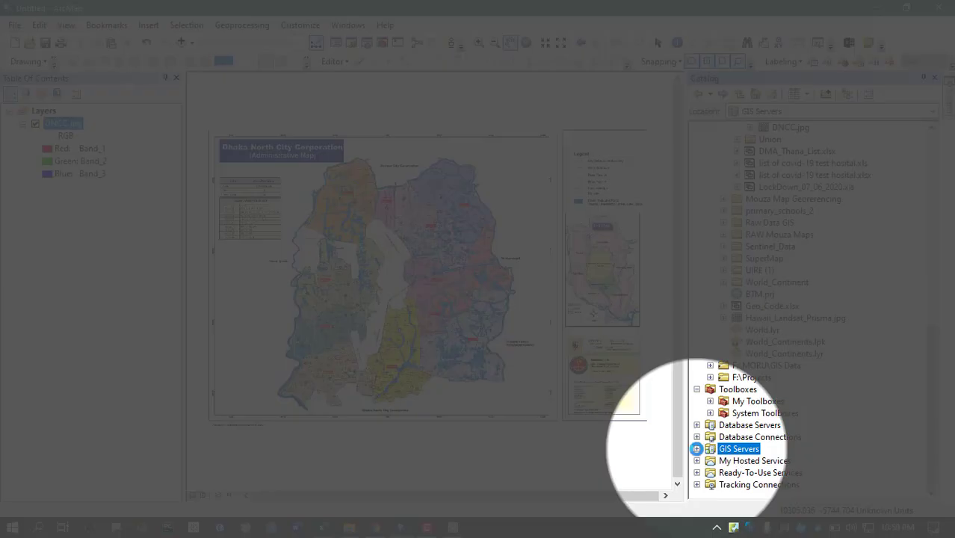
{"action": "left_click", "coordinate": [697, 449]}
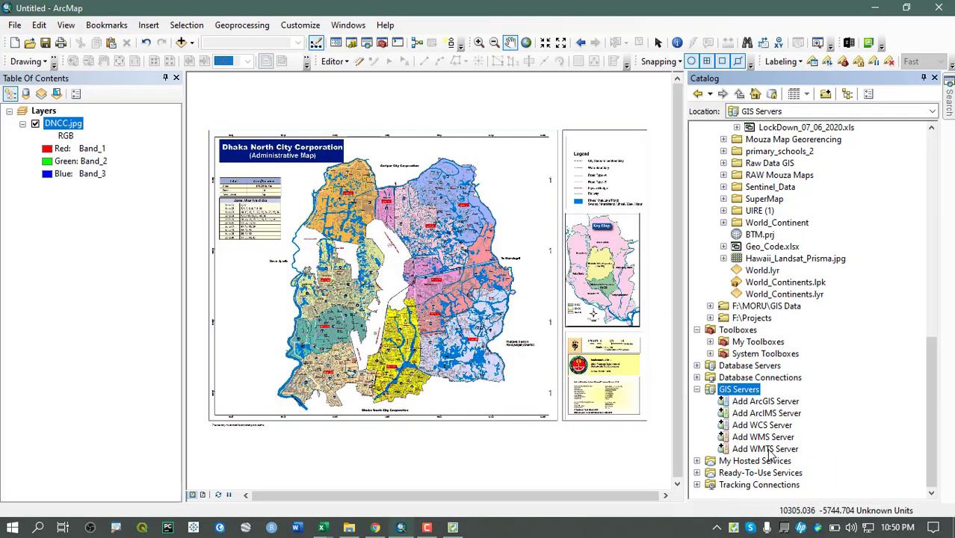
{"action": "left_click", "coordinate": [769, 450]}
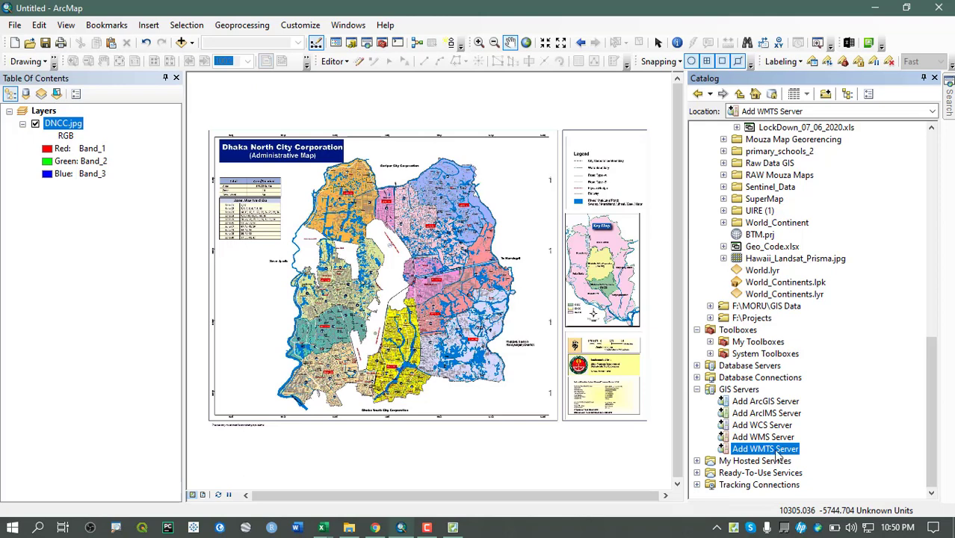
{"action": "double_click", "coordinate": [768, 450]}
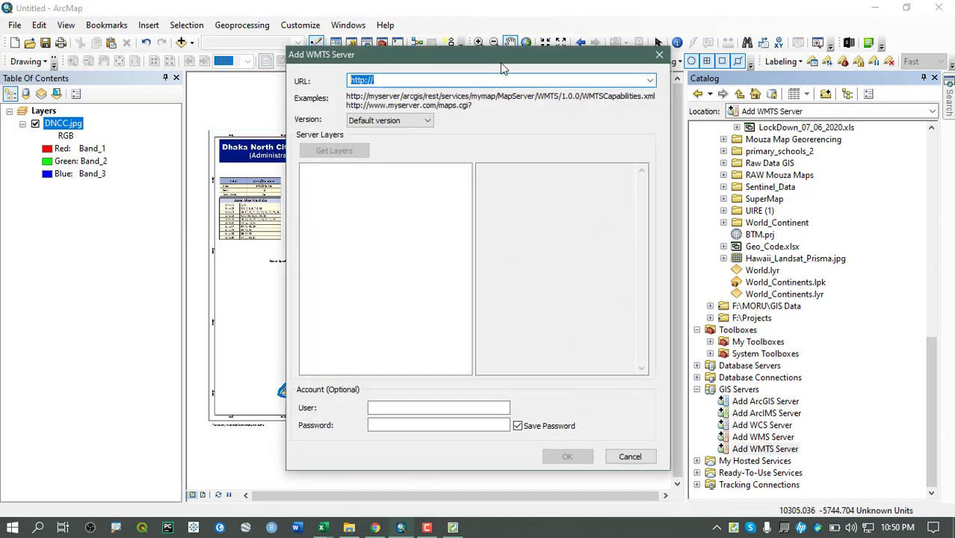
{"action": "left_click_drag", "start_coordinate": [500, 58], "coordinate": [464, 53]}
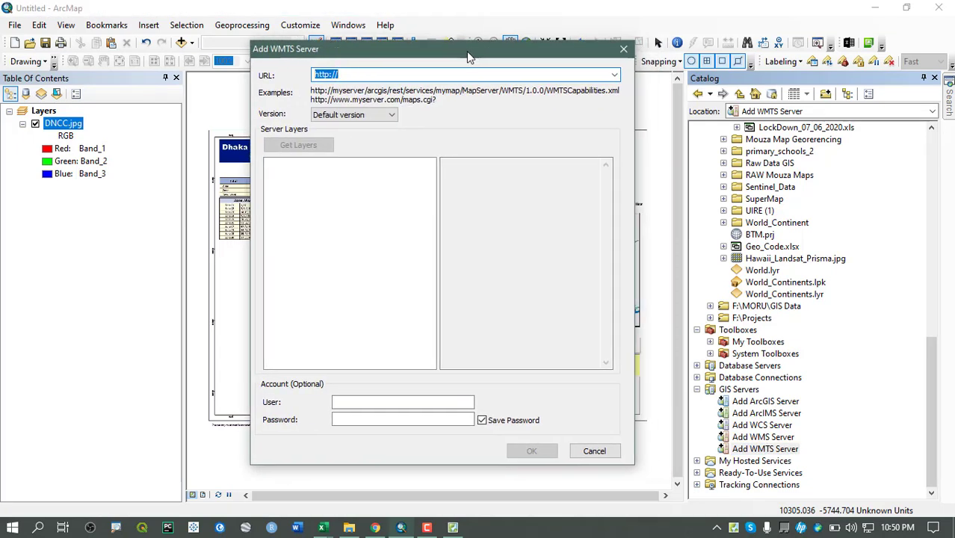
Copy the GoogleMapsRoad OGC WMTS URL from Portable Basemap Server again and paste it as the server URL in ArcMap's Add WMTS Server dialog
{"action": "left_click", "coordinate": [453, 527]}
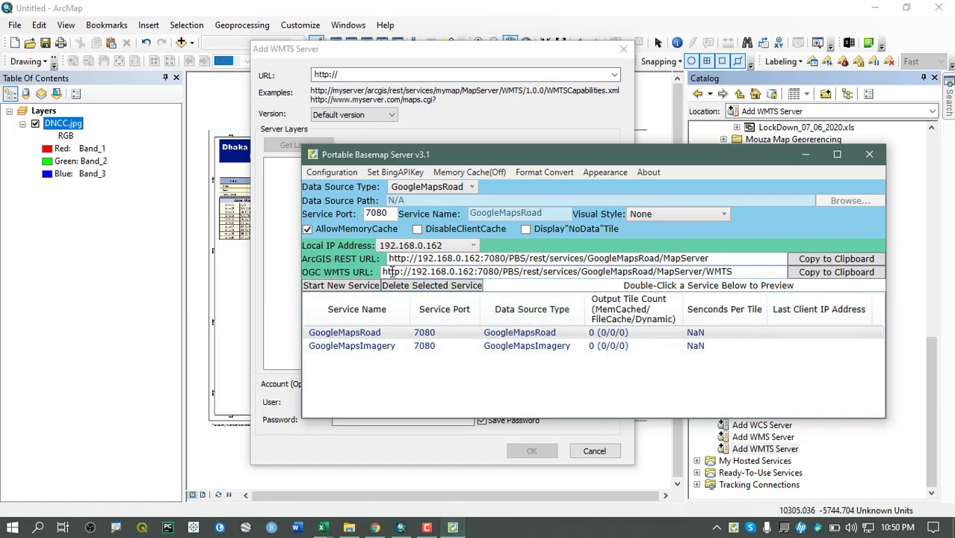
{"action": "left_click", "coordinate": [809, 273]}
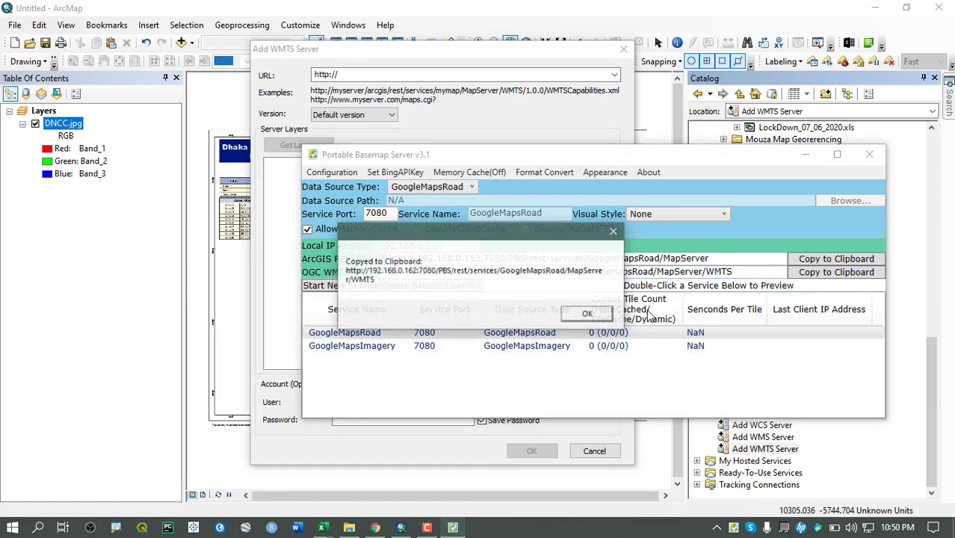
{"action": "left_click", "coordinate": [582, 314]}
{"action": "left_click_drag", "start_coordinate": [507, 55], "coordinate": [453, 59]}
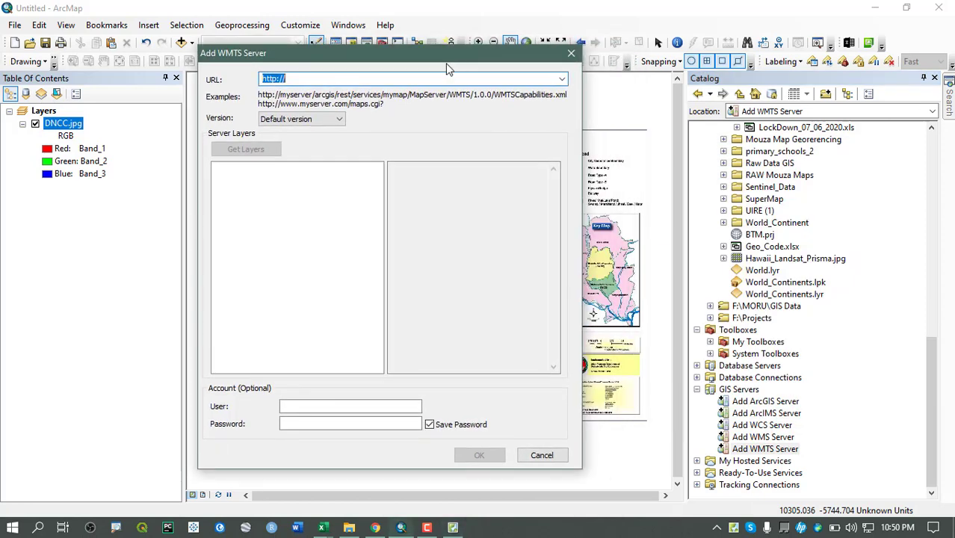
{"action": "key", "text": "ctrl+v"}
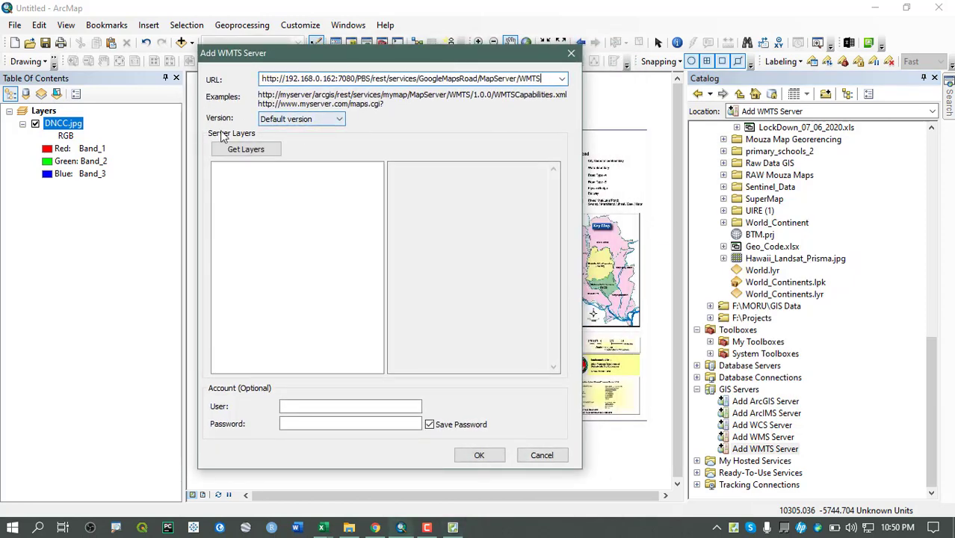
{"action": "left_click_drag", "start_coordinate": [546, 81], "coordinate": [258, 78]}
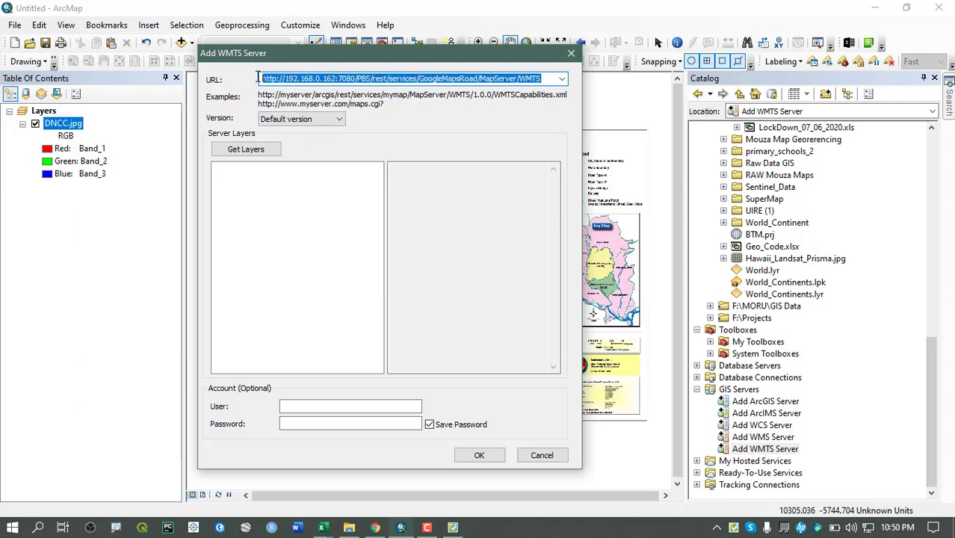
{"action": "left_click", "coordinate": [543, 82]}
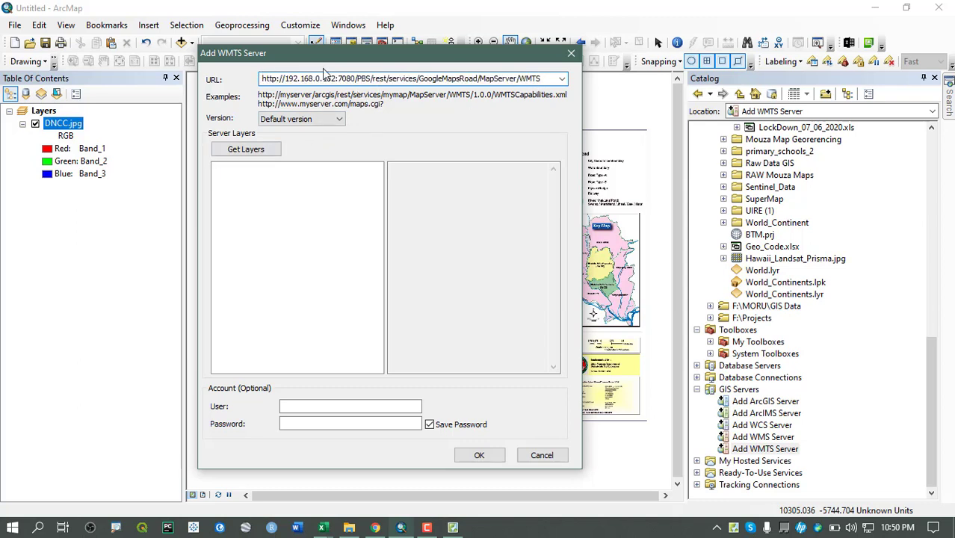
Retrieve the GoogleMapsRoad service layers, add the WMTS server connection, and expand it under GIS Servers
{"action": "left_click_drag", "start_coordinate": [344, 62], "coordinate": [465, 68]}
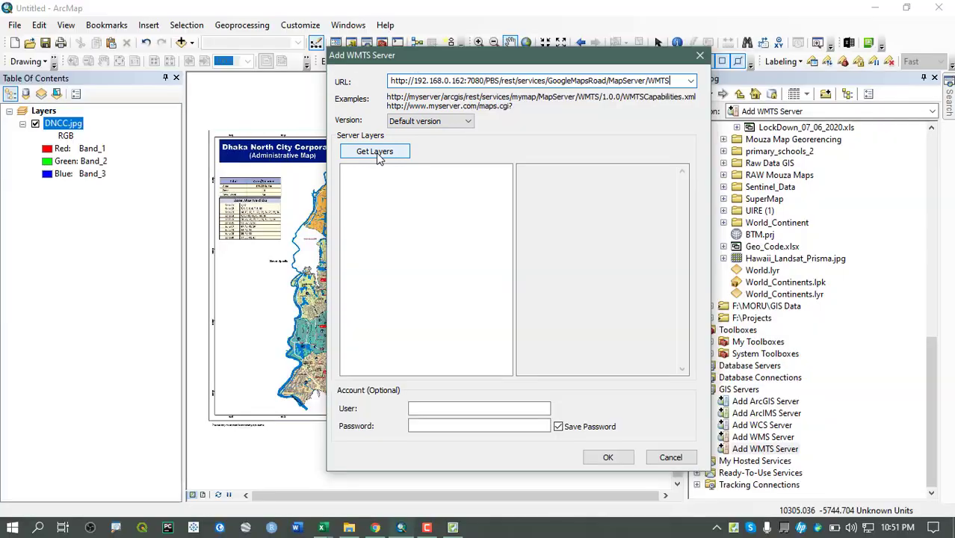
{"action": "left_click", "coordinate": [379, 154]}
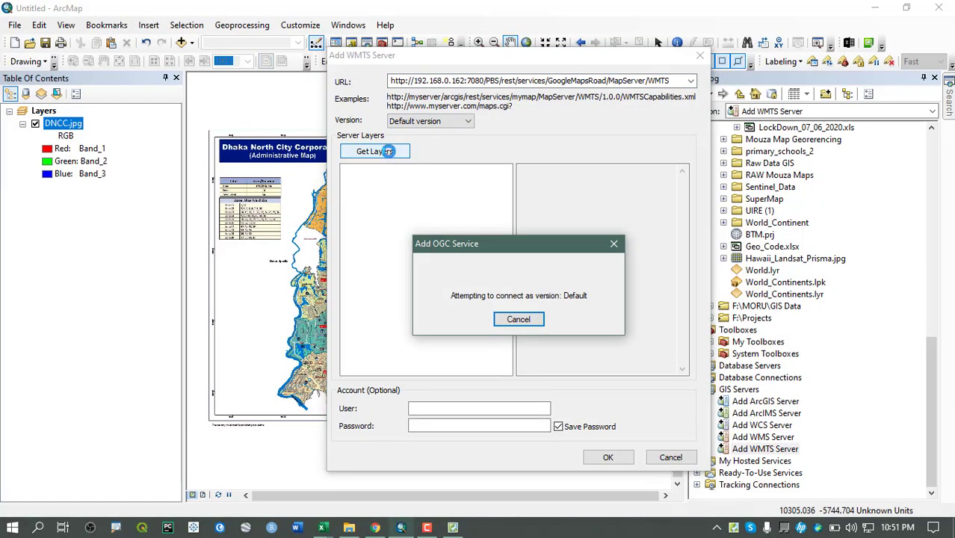
{"action": "mouse_move", "coordinate": [505, 195]}
{"action": "left_mouse_down"}
{"action": "mouse_move", "coordinate": [503, 341]}
{"action": "mouse_move", "coordinate": [493, 202]}
{"action": "left_mouse_up"}
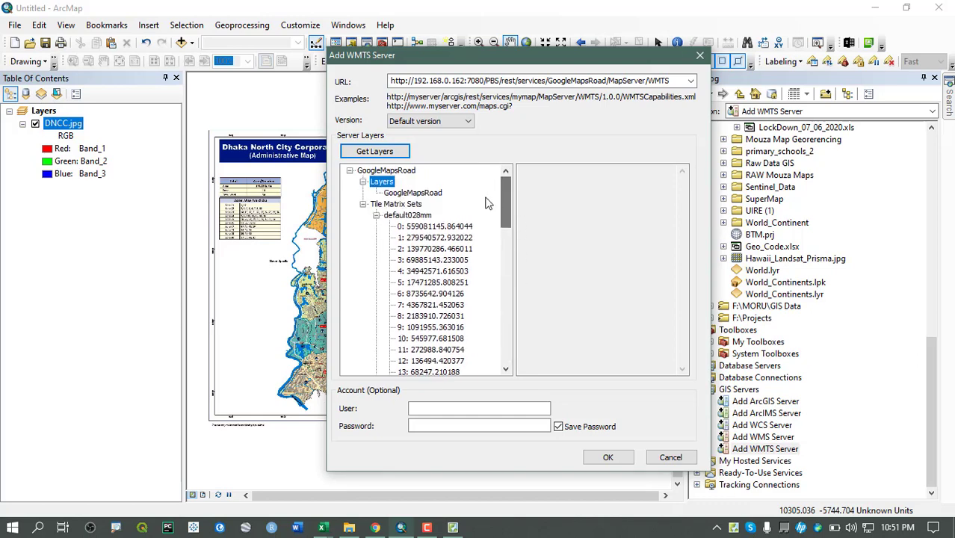
{"action": "scroll", "coordinate": [383, 224], "scroll_direction": "down", "scroll_amount": 6}
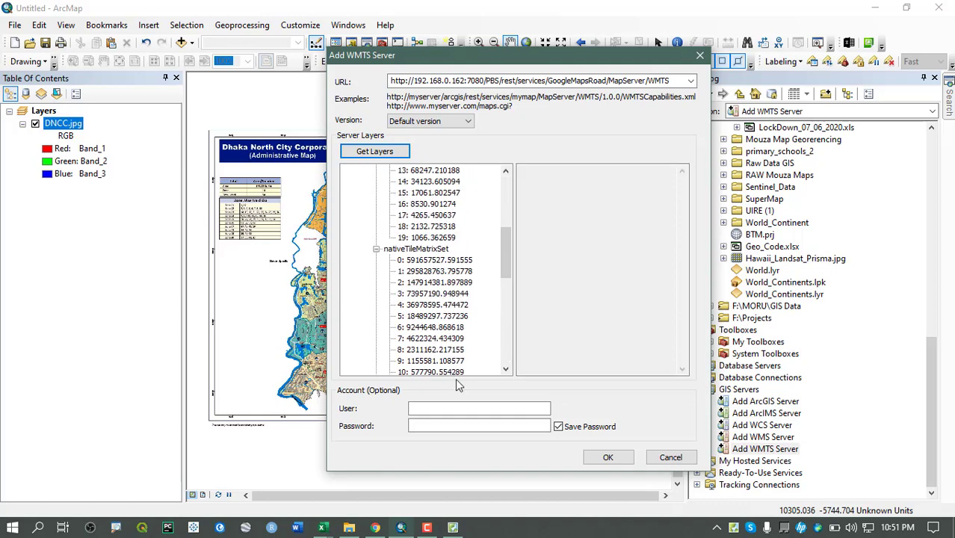
{"action": "left_click", "coordinate": [607, 457]}
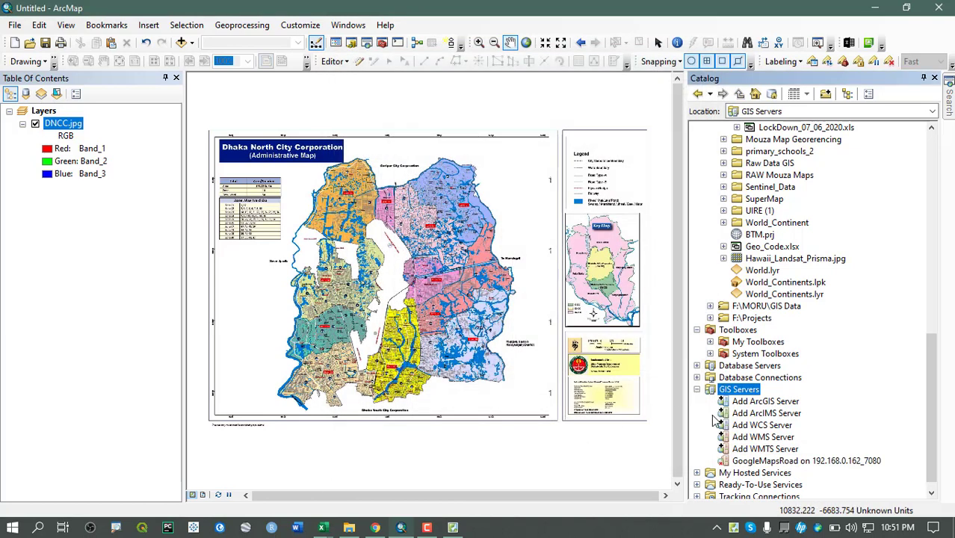
{"action": "left_click", "coordinate": [758, 450]}
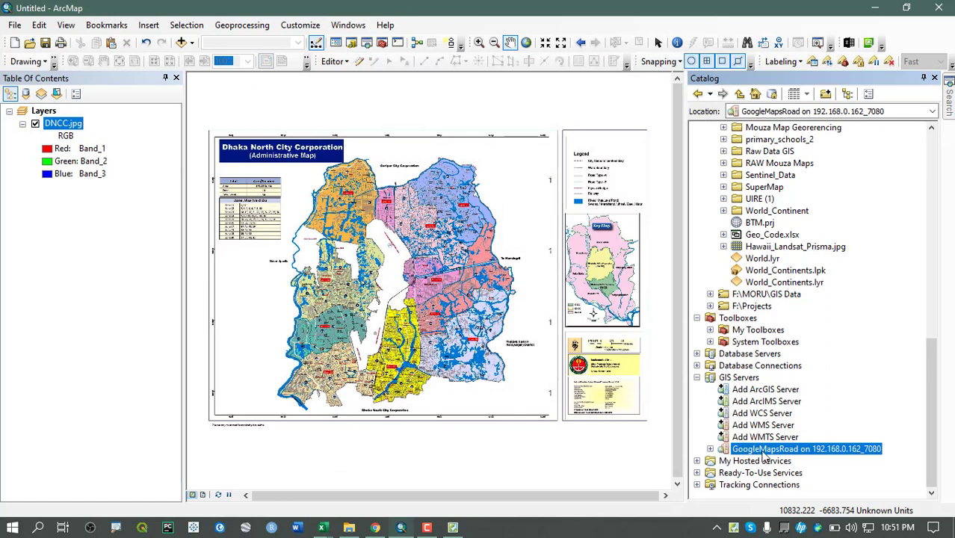
{"action": "left_click", "coordinate": [709, 449]}
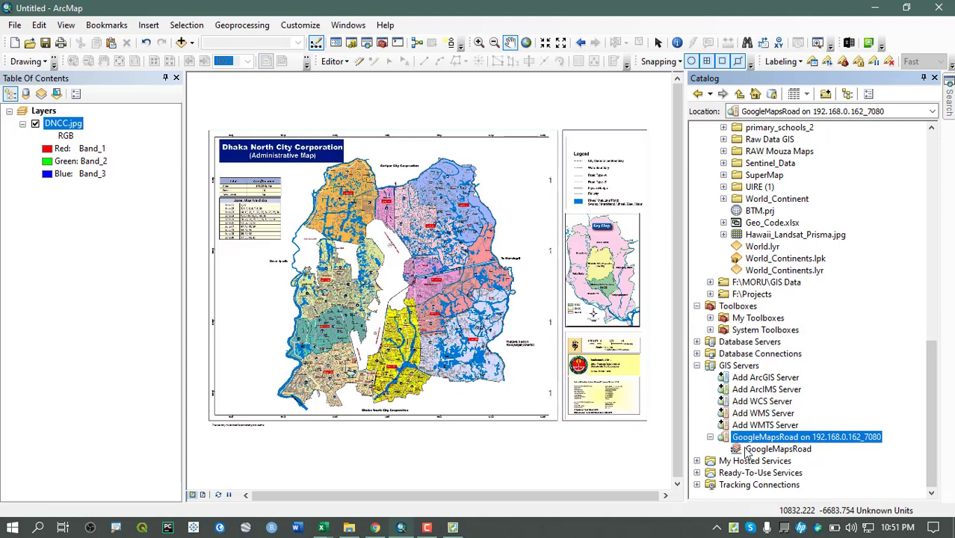
Disconnect the GoogleMapsRoad server connection and connect it again
{"action": "right_click", "coordinate": [745, 441]}
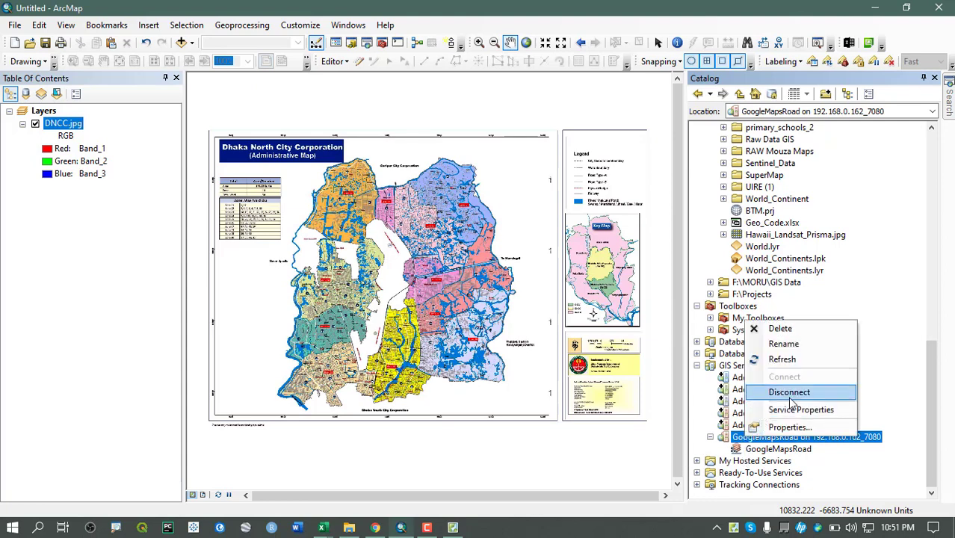
{"action": "left_click", "coordinate": [777, 391]}
{"action": "left_click", "coordinate": [761, 449]}
{"action": "right_click", "coordinate": [761, 448]}
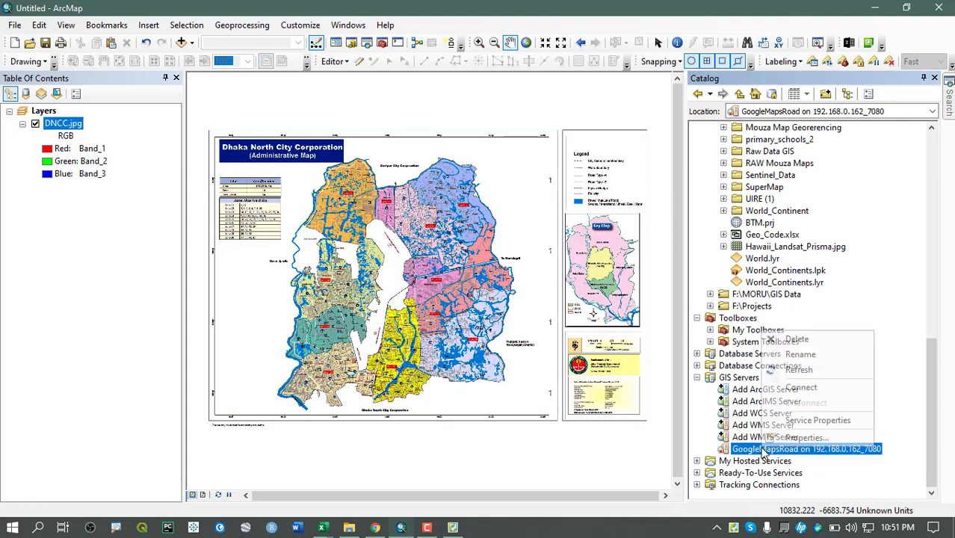
{"action": "left_click", "coordinate": [791, 390]}
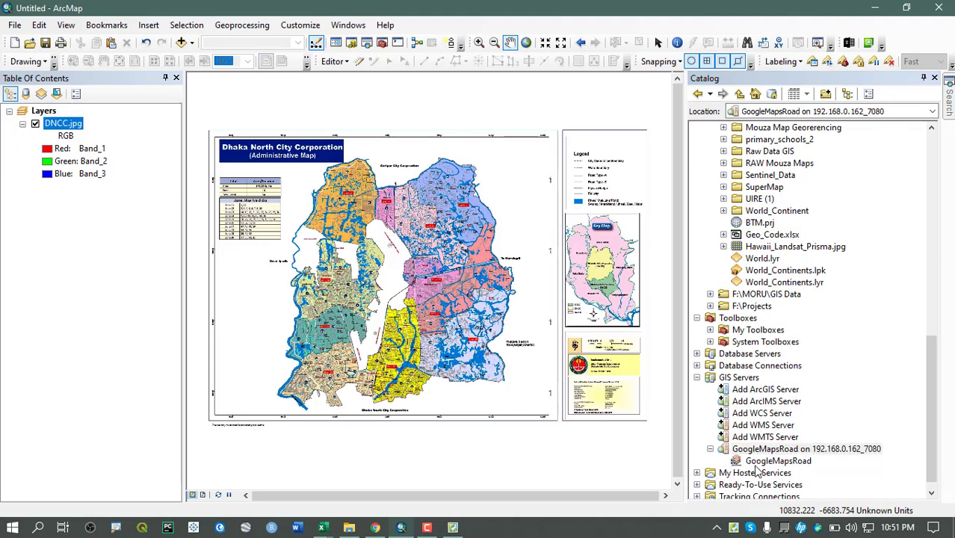
{"action": "left_click", "coordinate": [784, 460]}
{"action": "left_click", "coordinate": [760, 436]}
{"action": "left_click", "coordinate": [768, 460]}
{"action": "left_click", "coordinate": [775, 449]}
{"action": "left_click", "coordinate": [781, 460]}
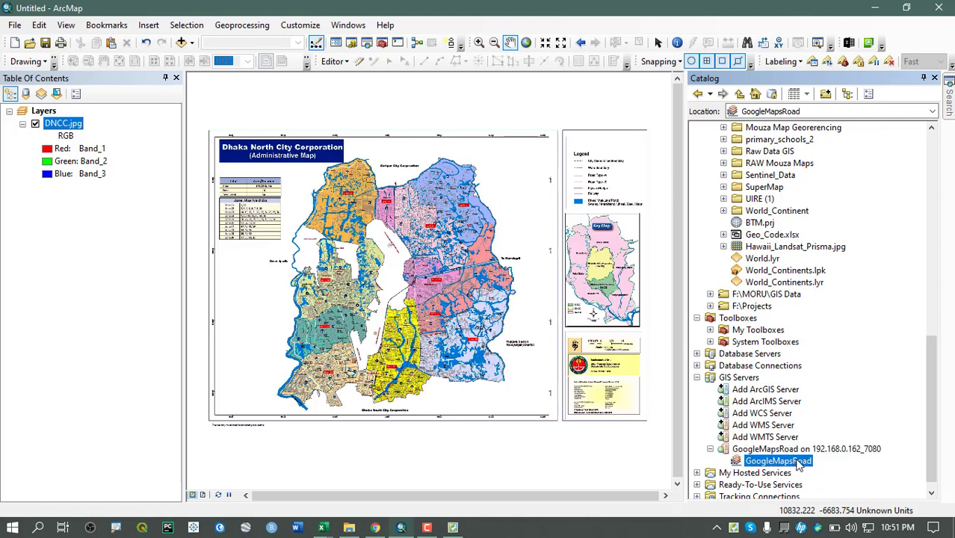
{"action": "left_click", "coordinate": [777, 449]}
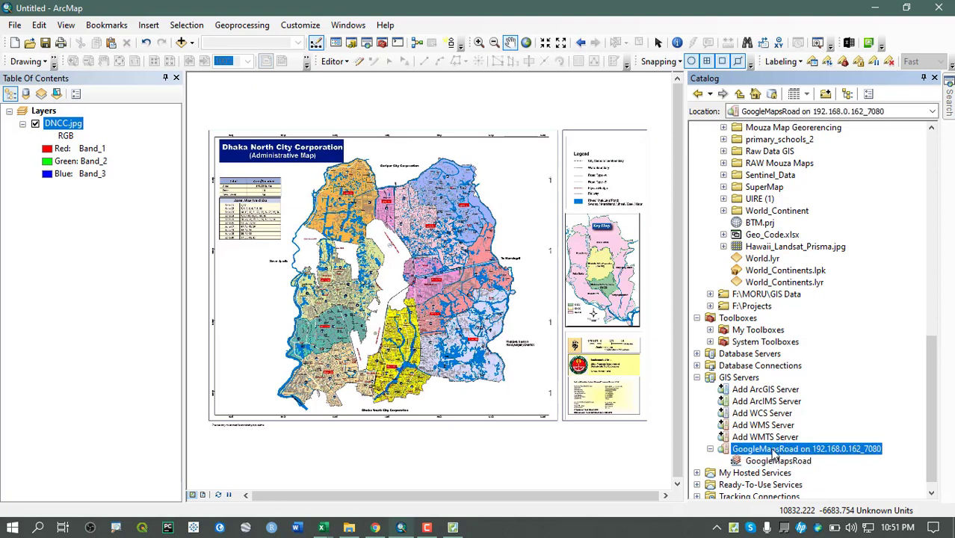
Switch to Portable Basemap Server, copy the GoogleMapsImagery service's OGC WMTS URL to the clipboard, and dismiss the confirmation
{"action": "left_click", "coordinate": [452, 528]}
{"action": "left_click", "coordinate": [387, 348]}
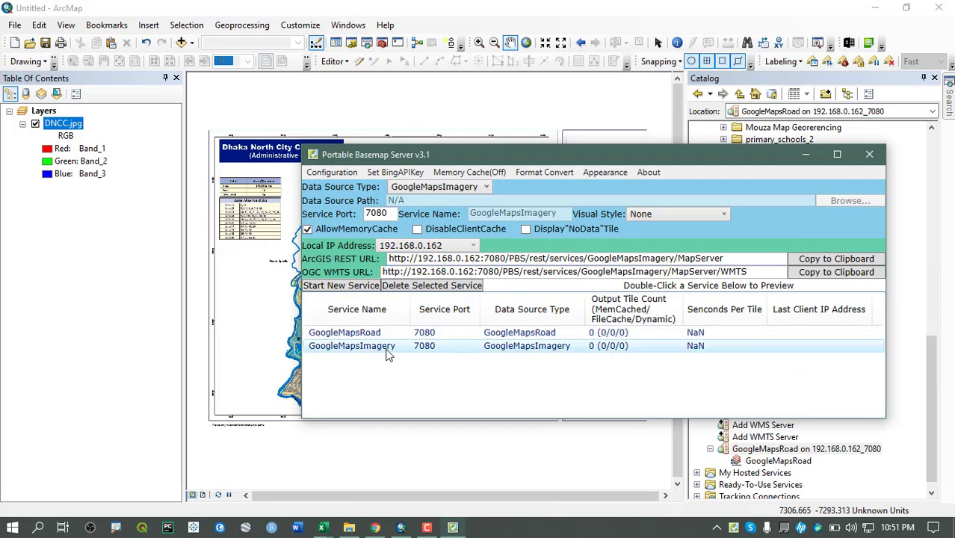
{"action": "left_click_drag", "start_coordinate": [721, 159], "coordinate": [692, 145]}
{"action": "left_click", "coordinate": [786, 263]}
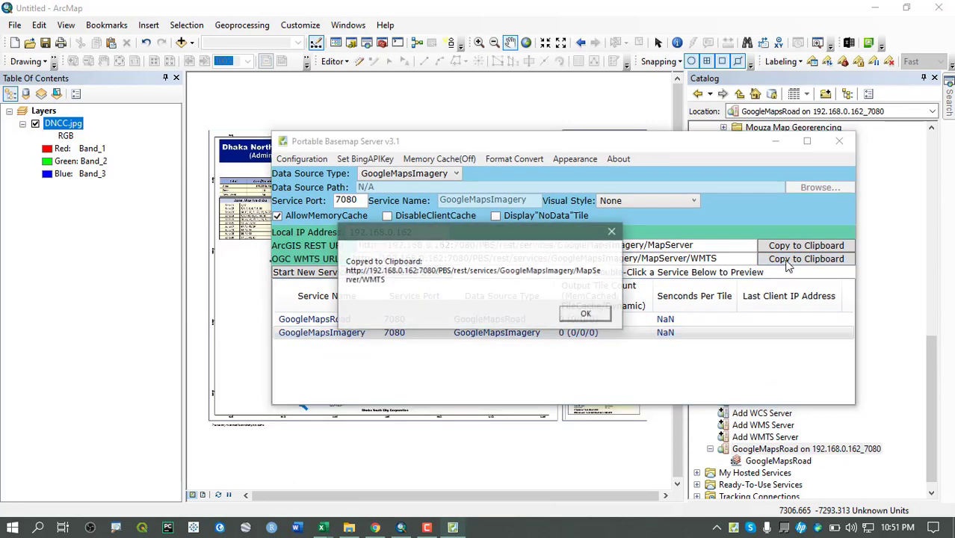
{"action": "left_click", "coordinate": [585, 313]}
Return to ArcMap and add a WMTS server using the copied GoogleMapsImagery URL, retrieving its layers before confirming
{"action": "left_click", "coordinate": [657, 434]}
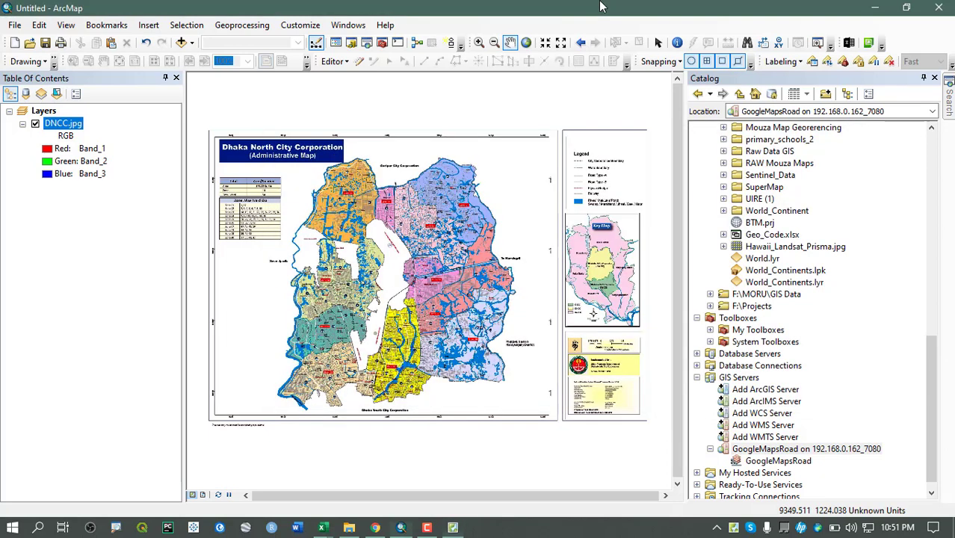
{"action": "double_click", "coordinate": [764, 437]}
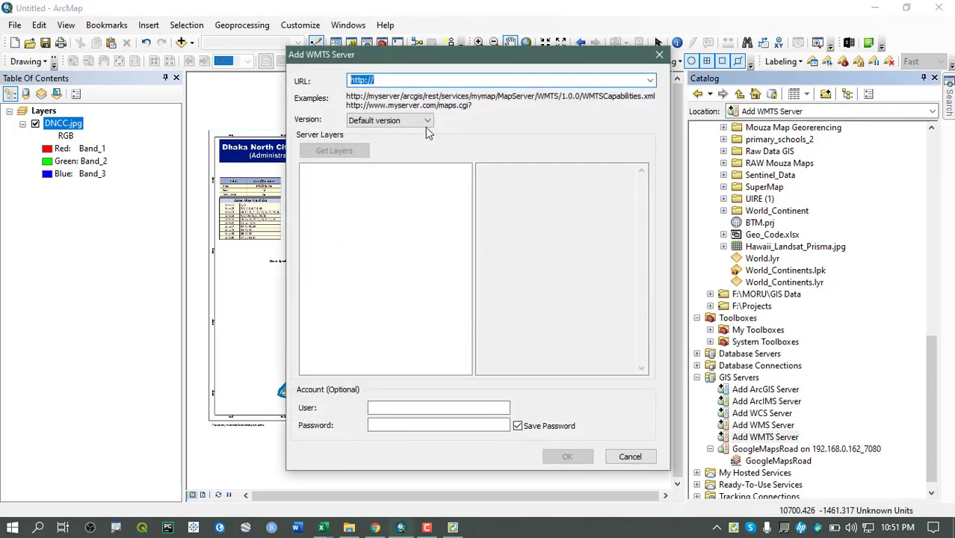
{"action": "key", "text": "ctrl+v"}
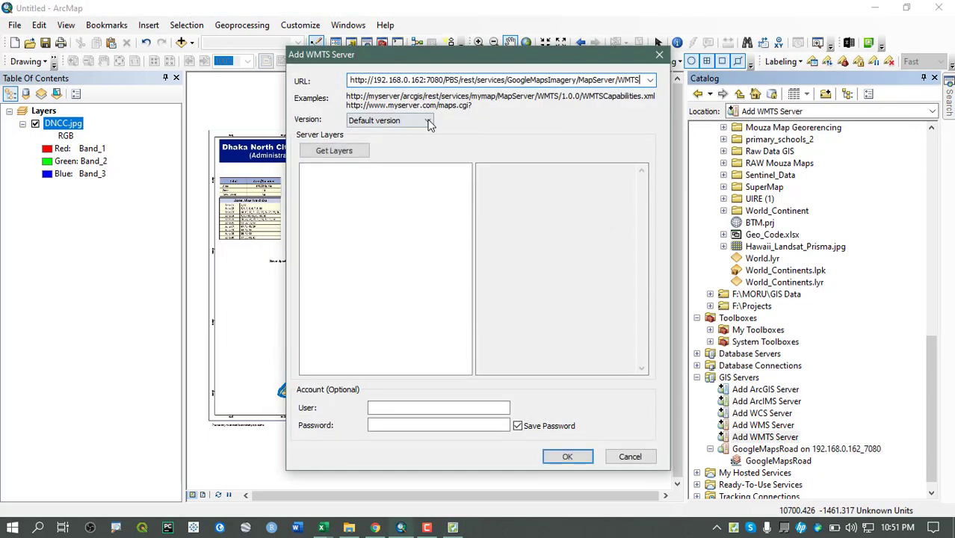
{"action": "left_click", "coordinate": [326, 151]}
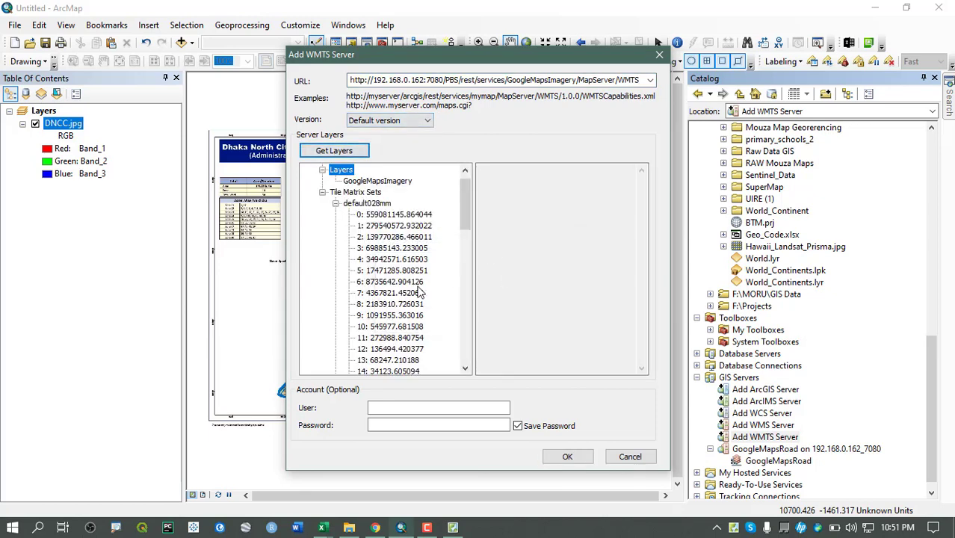
{"action": "left_click", "coordinate": [567, 457]}
Expand the new GoogleMapsImagery server connection in the Catalog tree and select its GoogleMapsImagery layer
{"action": "left_click", "coordinate": [770, 450]}
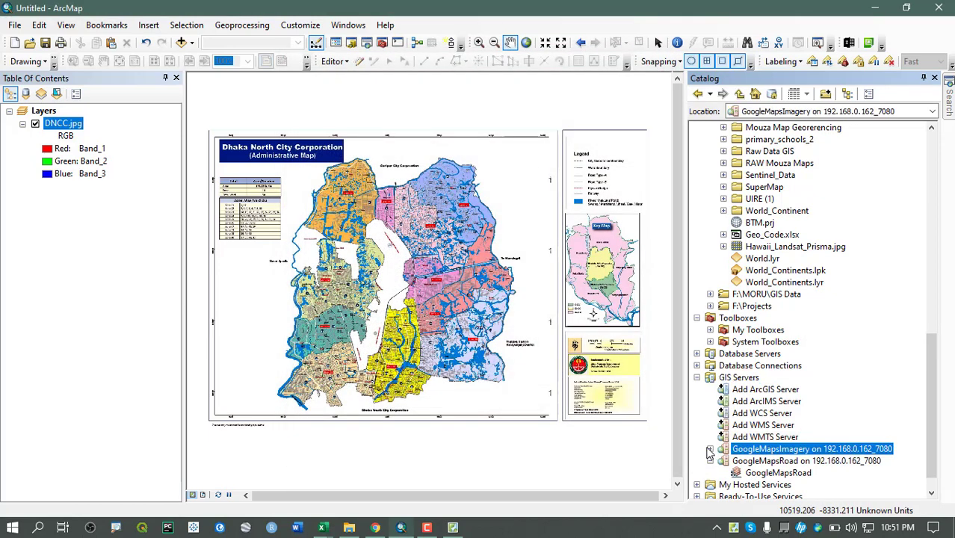
{"action": "left_click", "coordinate": [710, 449]}
{"action": "left_click", "coordinate": [786, 461]}
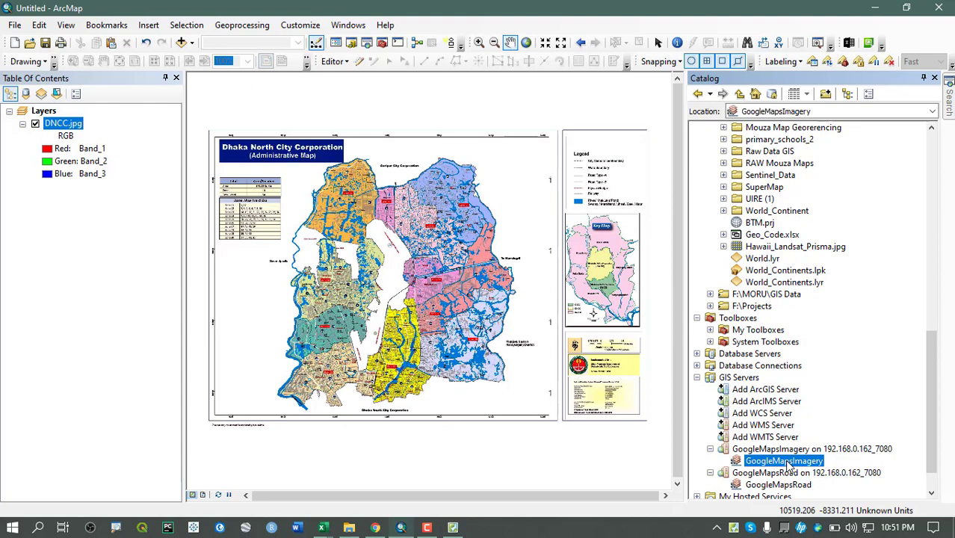
{"action": "scroll", "coordinate": [788, 466], "scroll_direction": "down", "scroll_amount": 1}
{"action": "left_click", "coordinate": [777, 449]}
{"action": "left_click", "coordinate": [777, 414]}
{"action": "left_click", "coordinate": [774, 461]}
{"action": "left_click", "coordinate": [777, 426]}
{"action": "left_click", "coordinate": [777, 449]}
{"action": "left_click", "coordinate": [781, 425]}
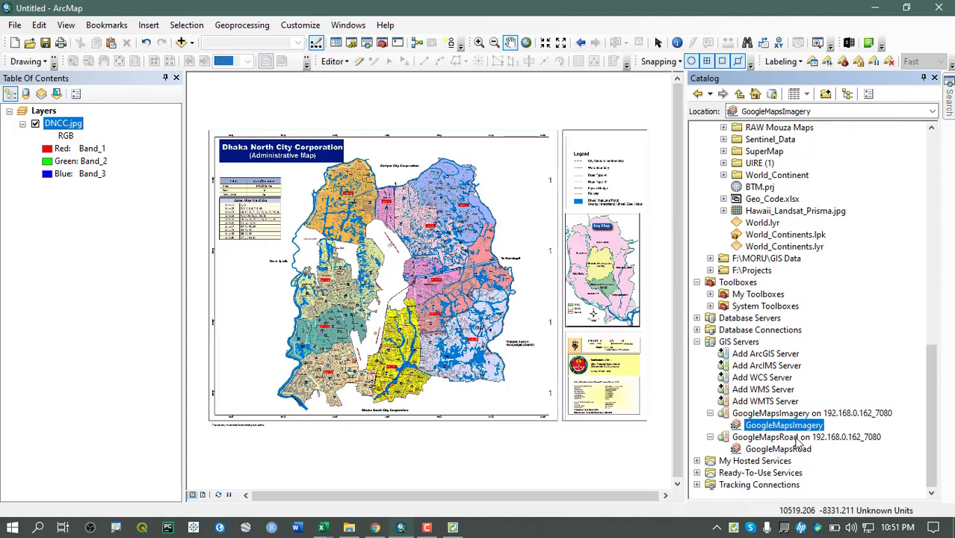
{"action": "left_click", "coordinate": [777, 449]}
{"action": "left_click", "coordinate": [781, 425]}
{"action": "left_click", "coordinate": [777, 450]}
{"action": "left_click", "coordinate": [781, 426]}
Add the GoogleMapsRoad layer from its server connection to the map beneath DNCC.jpg and show the basemap at world extent
{"action": "left_click_drag", "start_coordinate": [781, 449], "coordinate": [70, 205]}
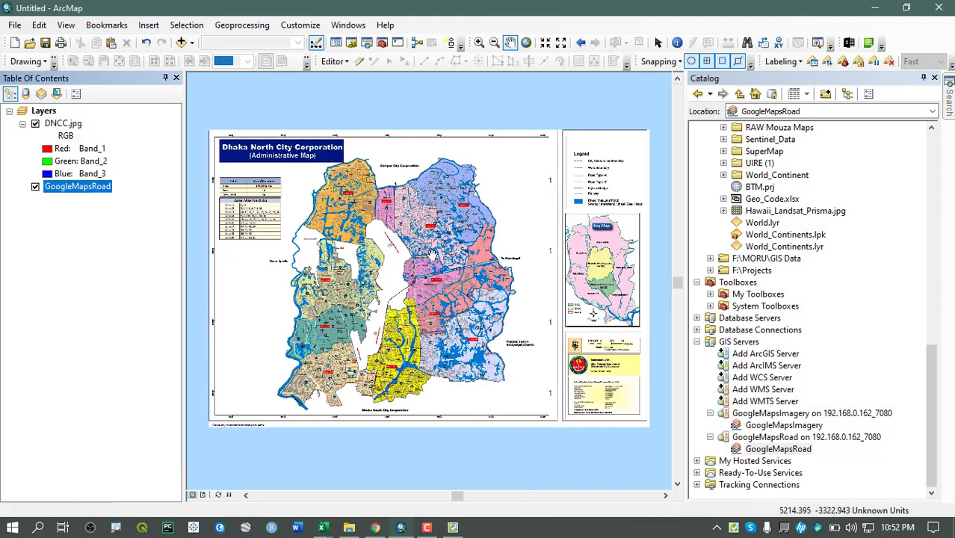
{"action": "scroll", "coordinate": [340, 275], "scroll_direction": "down", "scroll_amount": 3}
{"action": "scroll", "coordinate": [340, 275], "scroll_direction": "down", "scroll_amount": 2}
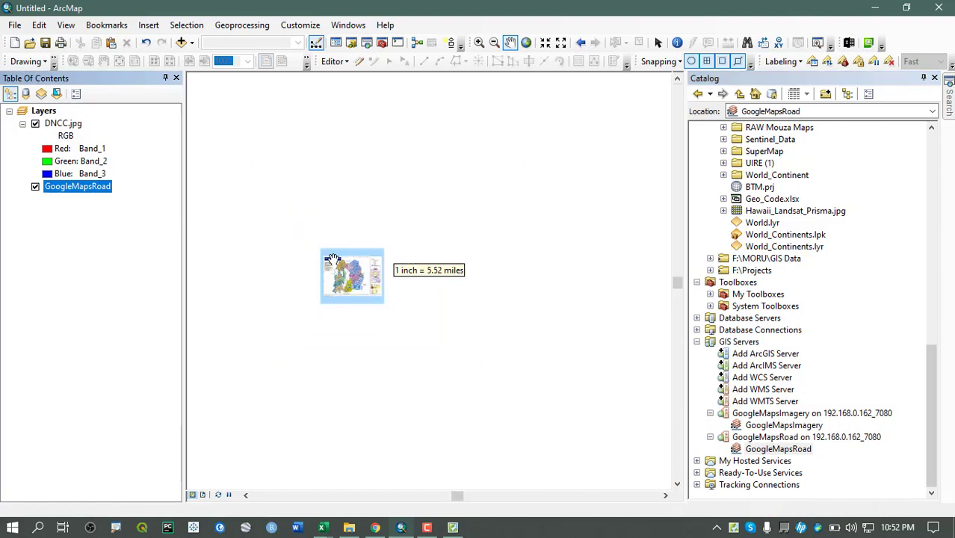
{"action": "scroll", "coordinate": [331, 292], "scroll_direction": "down", "scroll_amount": 3}
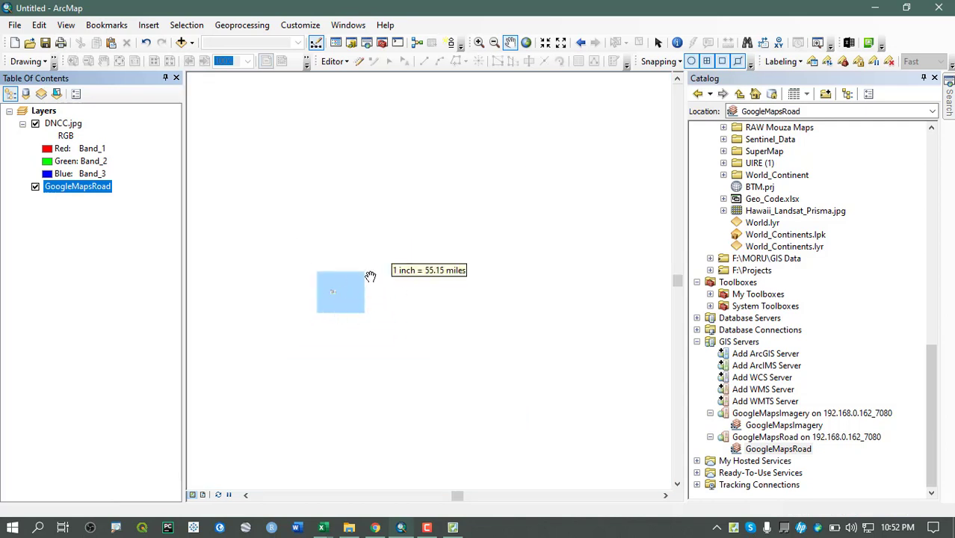
{"action": "scroll", "coordinate": [354, 295], "scroll_direction": "down", "scroll_amount": 3}
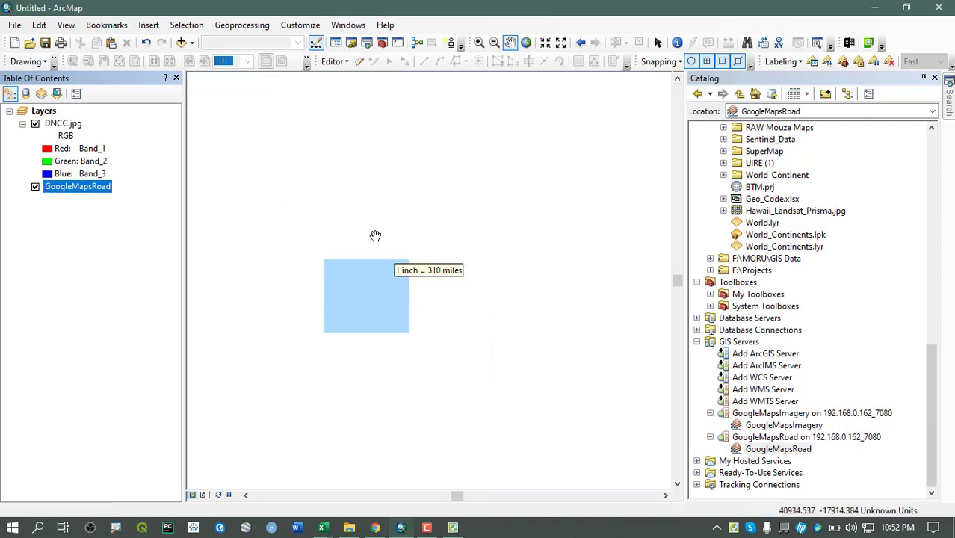
{"action": "scroll", "coordinate": [363, 299], "scroll_direction": "down", "scroll_amount": 3}
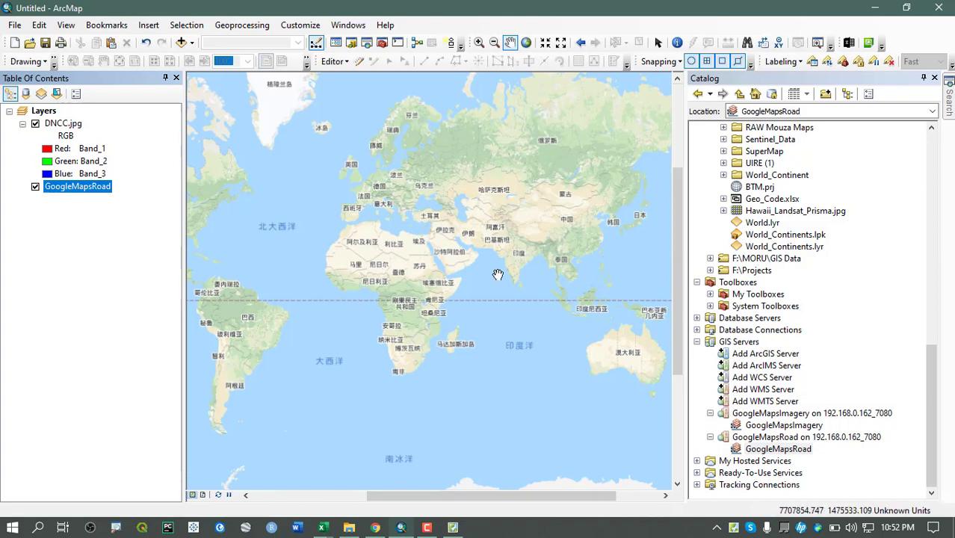
Examine the GoogleMapsRoad basemap over Bangladesh, closing in on the roads and places around Dhaka
{"action": "scroll", "coordinate": [497, 275], "scroll_direction": "up", "scroll_amount": 2}
{"action": "scroll", "coordinate": [399, 286], "scroll_direction": "up", "scroll_amount": 3}
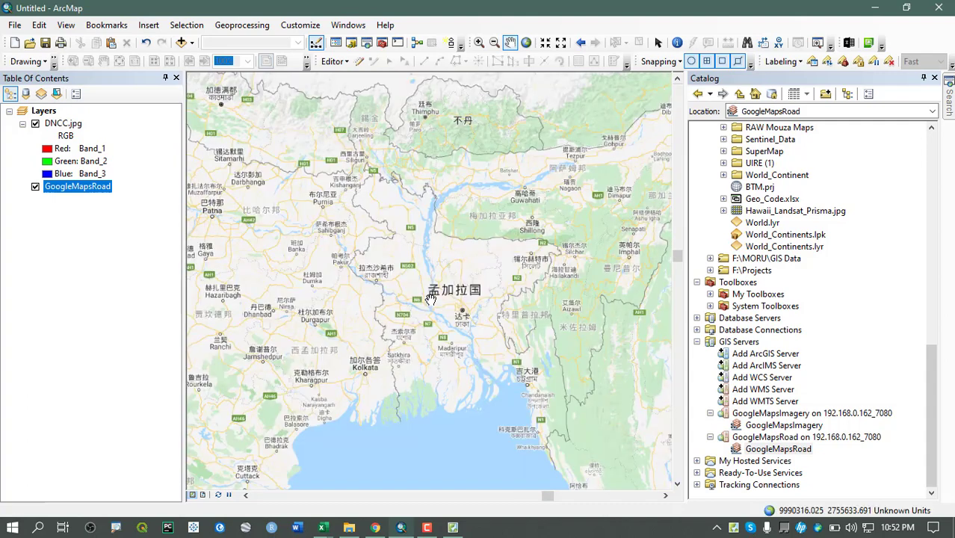
{"action": "scroll", "coordinate": [440, 288], "scroll_direction": "up", "scroll_amount": 4}
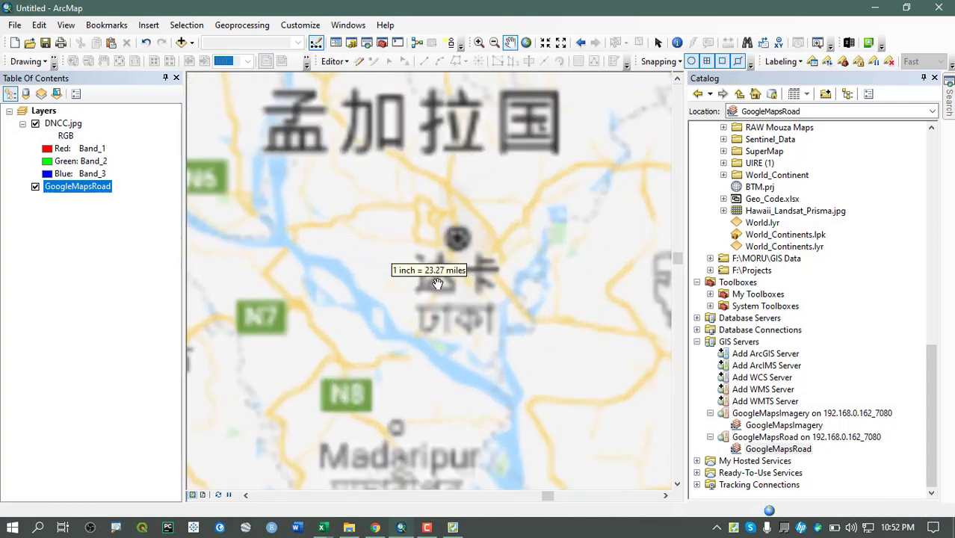
{"action": "scroll", "coordinate": [457, 252], "scroll_direction": "up", "scroll_amount": 3}
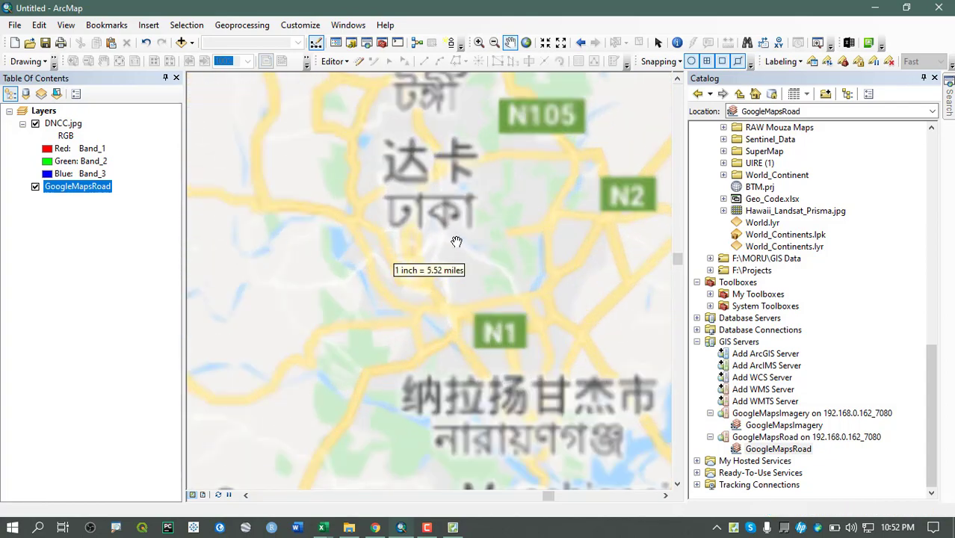
{"action": "scroll", "coordinate": [427, 215], "scroll_direction": "up", "scroll_amount": 1}
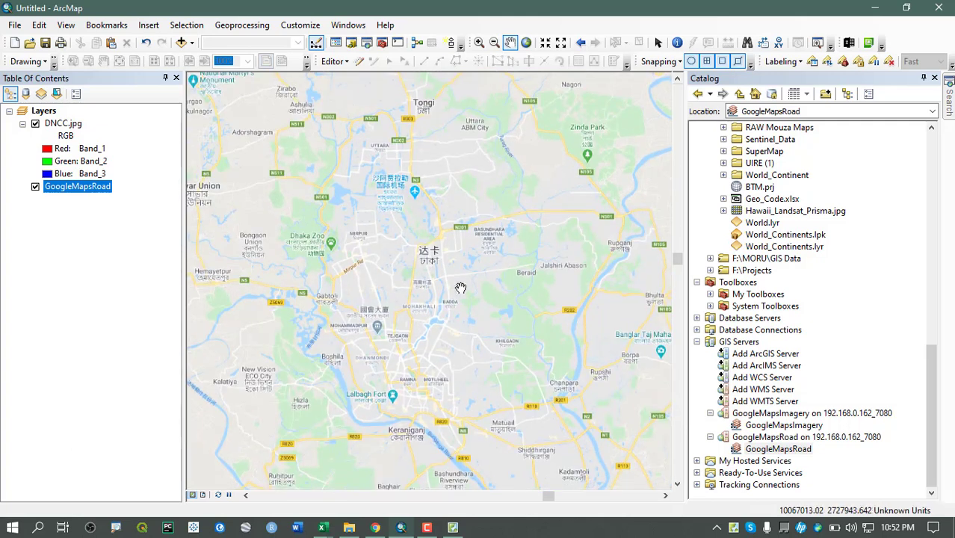
{"action": "left_click_drag", "start_coordinate": [453, 236], "coordinate": [454, 230]}
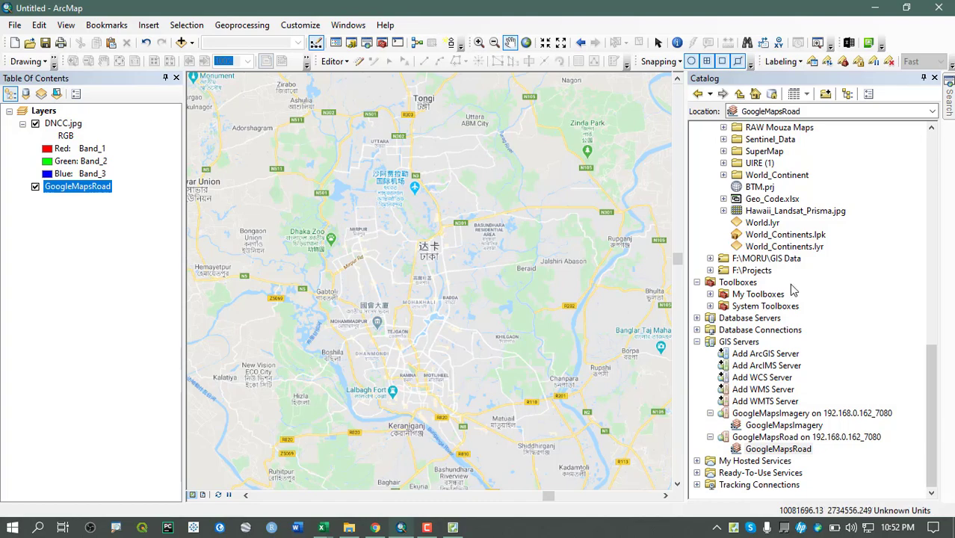
{"action": "scroll", "coordinate": [795, 288], "scroll_direction": "up", "scroll_amount": 12}
{"action": "scroll", "coordinate": [752, 274], "scroll_direction": "up", "scroll_amount": 1}
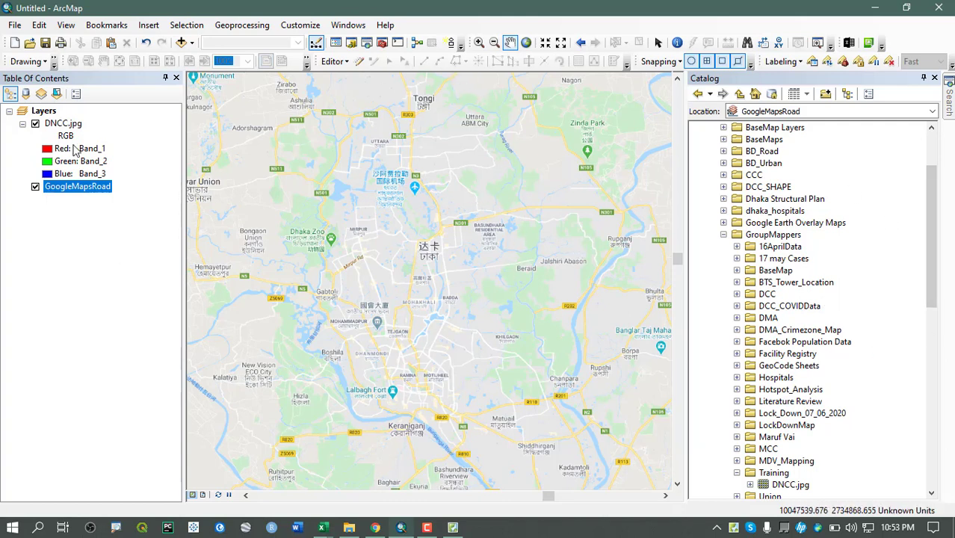
{"action": "left_click", "coordinate": [73, 125]}
{"action": "right_click", "coordinate": [74, 127]}
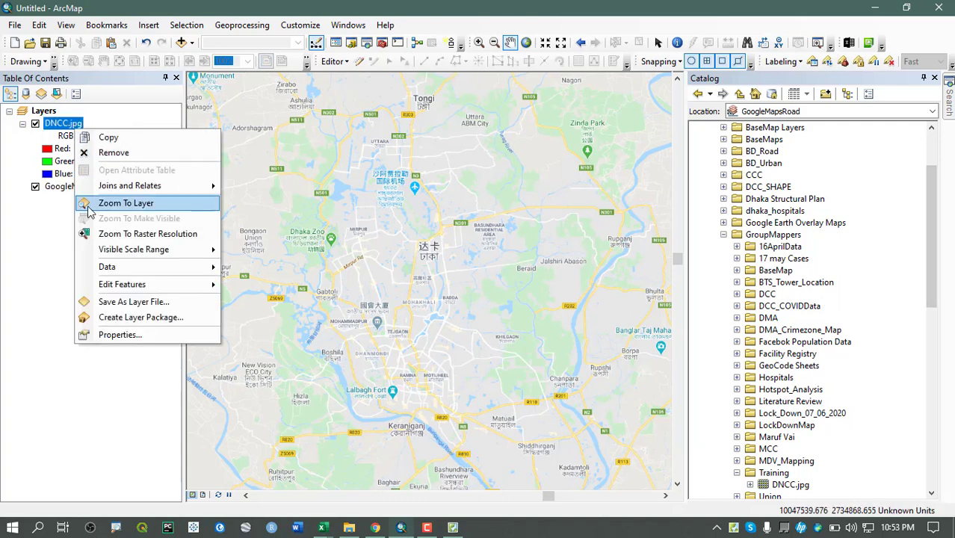
{"action": "left_click", "coordinate": [77, 193]}
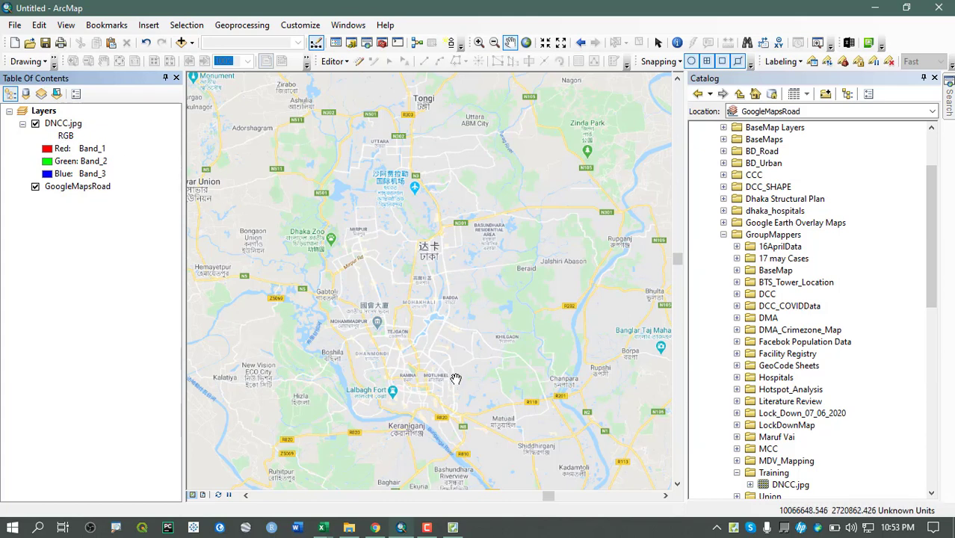
{"action": "mouse_move", "coordinate": [494, 328]}
{"action": "left_mouse_down"}
{"action": "mouse_move", "coordinate": [507, 324]}
{"action": "mouse_move", "coordinate": [498, 327]}
{"action": "left_mouse_up"}
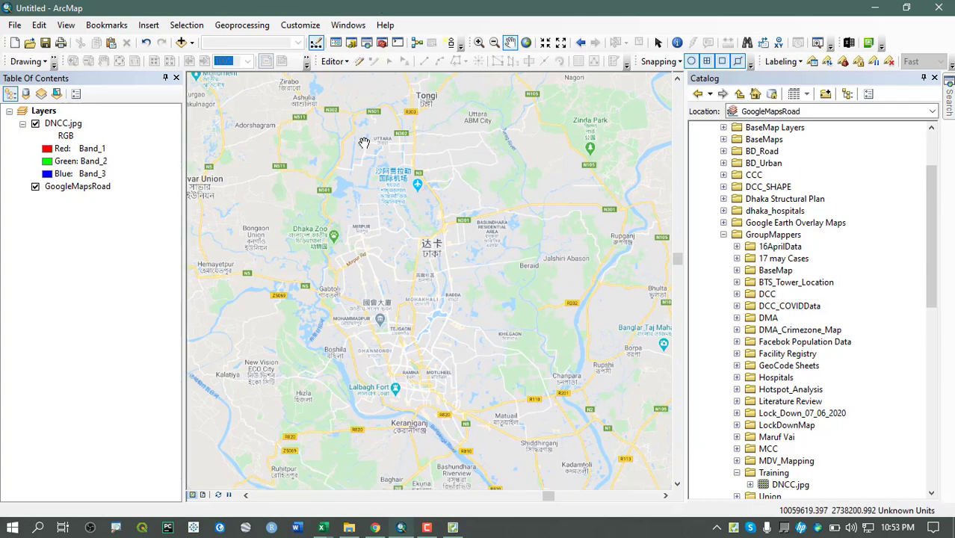
Select the DNCC.jpg layer and frame the road basemap on northern Dhaka, from Tongi down to Mohammadpur
{"action": "left_click", "coordinate": [78, 126]}
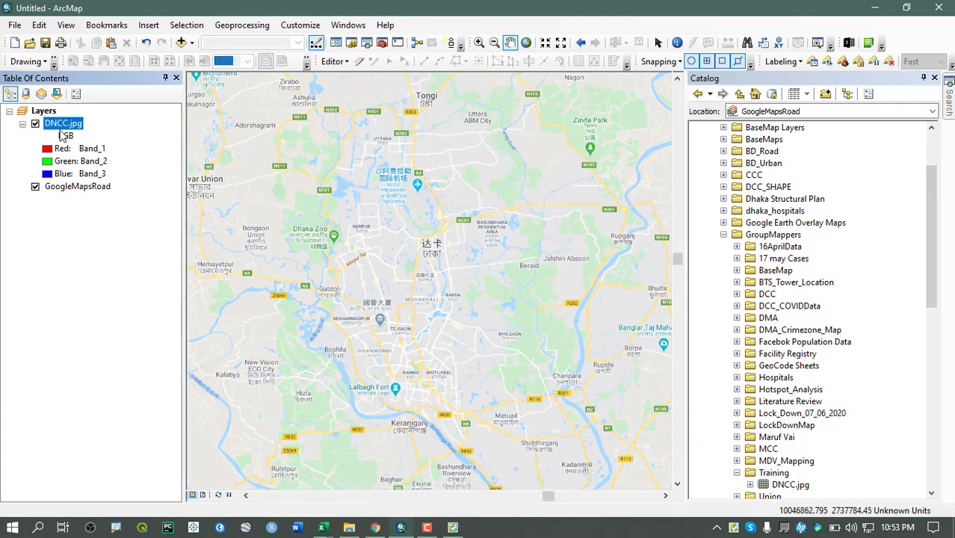
{"action": "scroll", "coordinate": [389, 130], "scroll_direction": "up", "scroll_amount": 2}
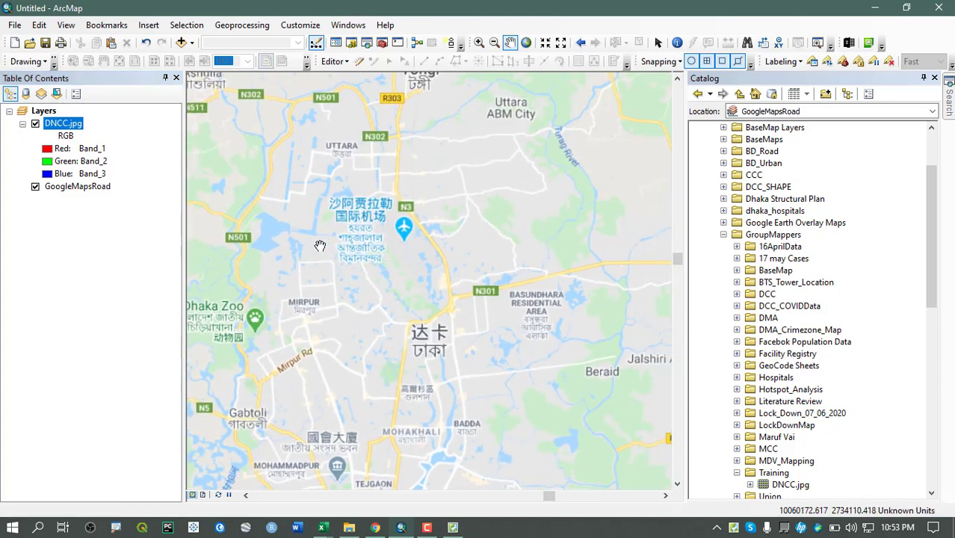
{"action": "left_click_drag", "start_coordinate": [416, 192], "coordinate": [419, 206]}
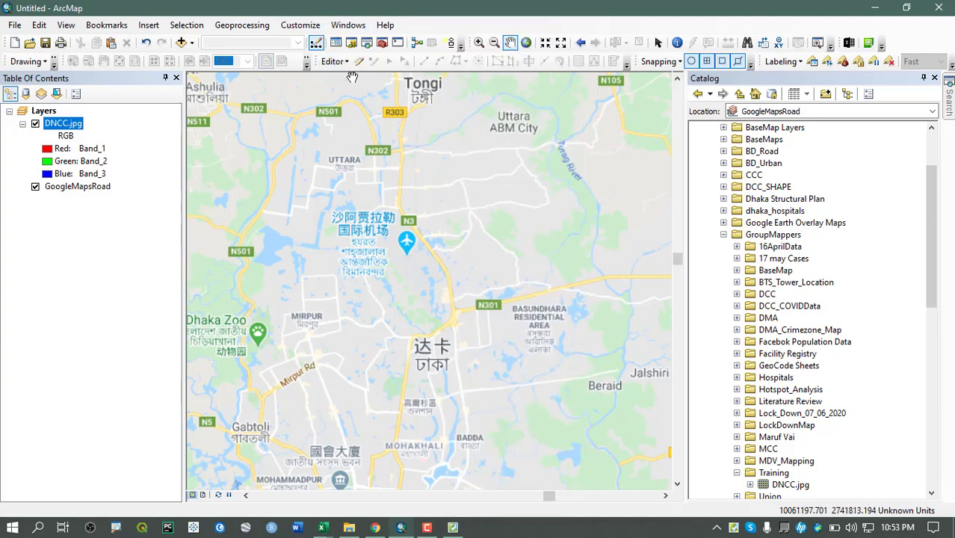
Show the Georeferencing toolbar and dock it in its own row beneath the Drawing toolbar
{"action": "left_click", "coordinate": [300, 25]}
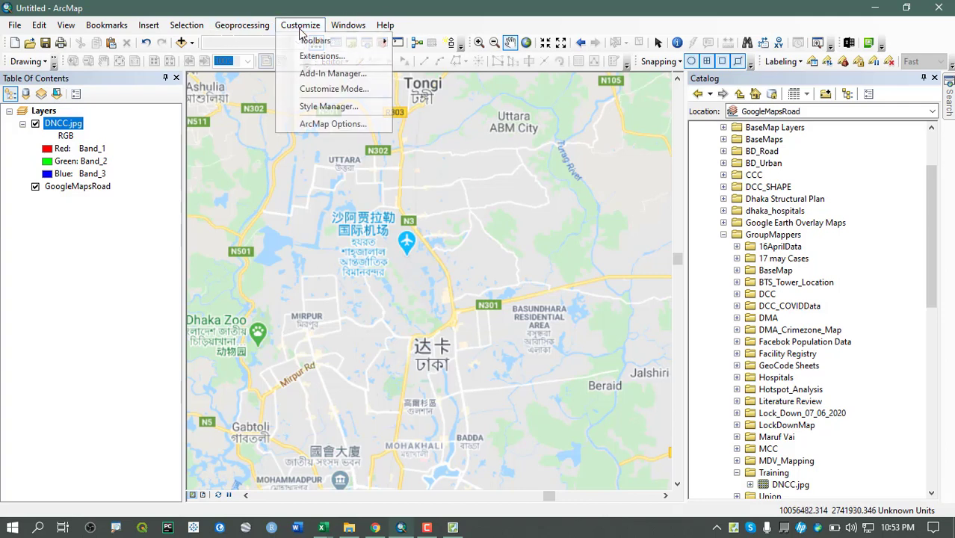
{"action": "mouse_move", "coordinate": [352, 44]}
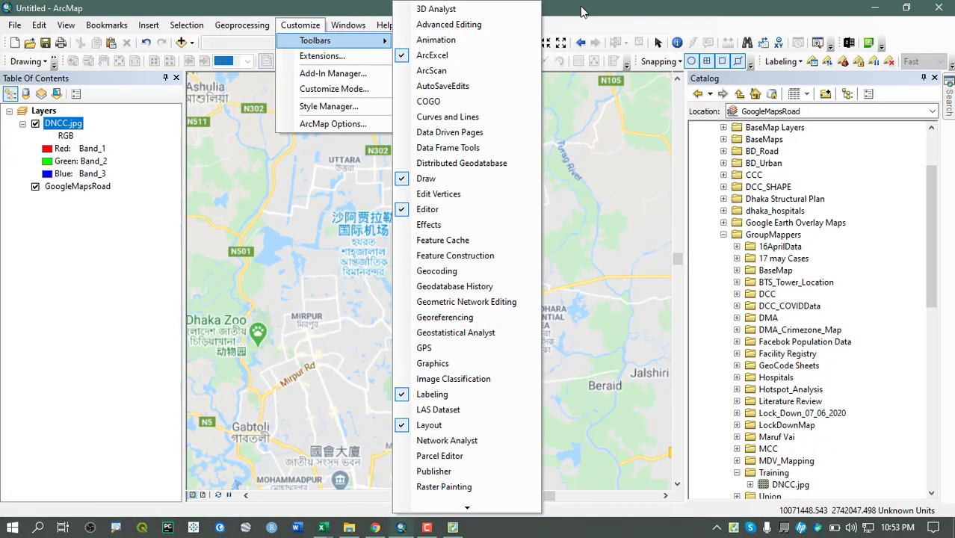
{"action": "left_click", "coordinate": [582, 12]}
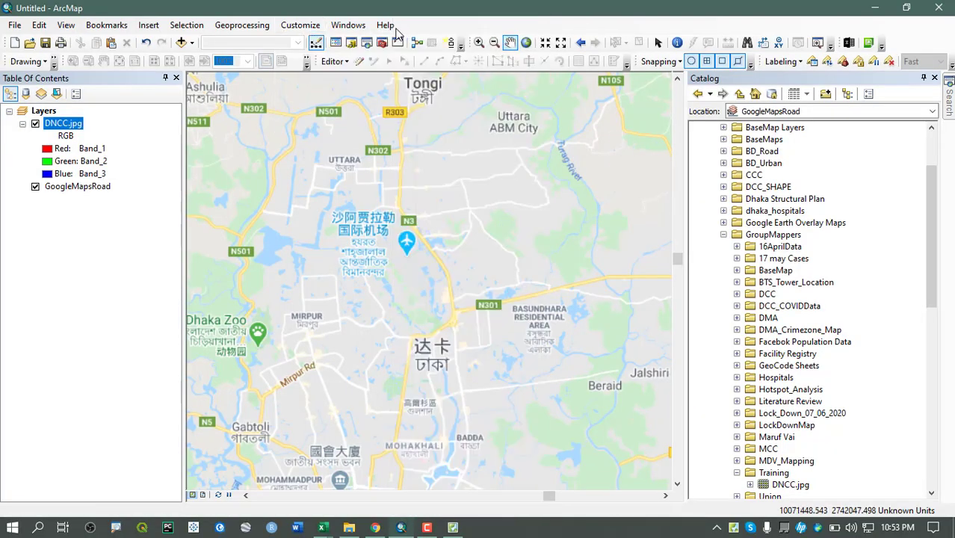
{"action": "right_click", "coordinate": [441, 25]}
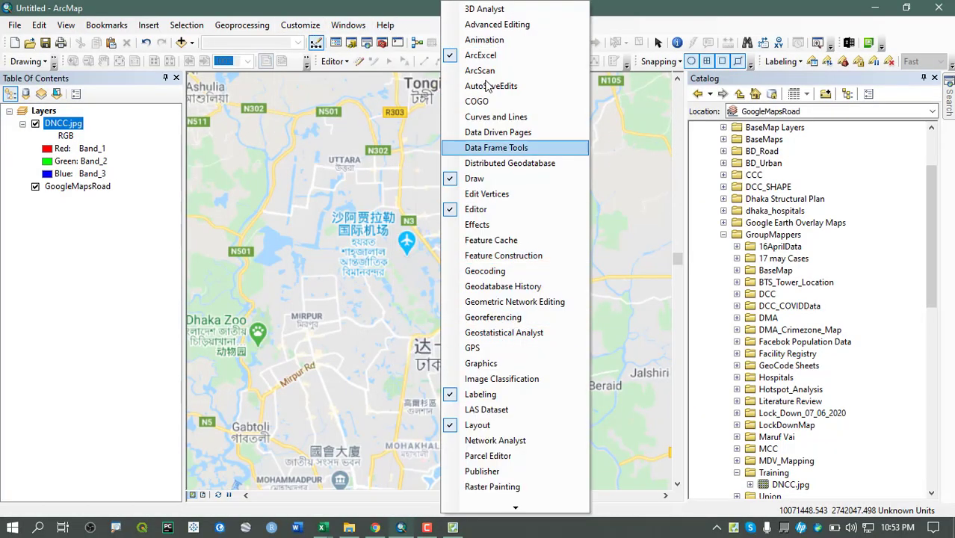
{"action": "scroll", "coordinate": [501, 224], "scroll_direction": "down", "scroll_amount": 1}
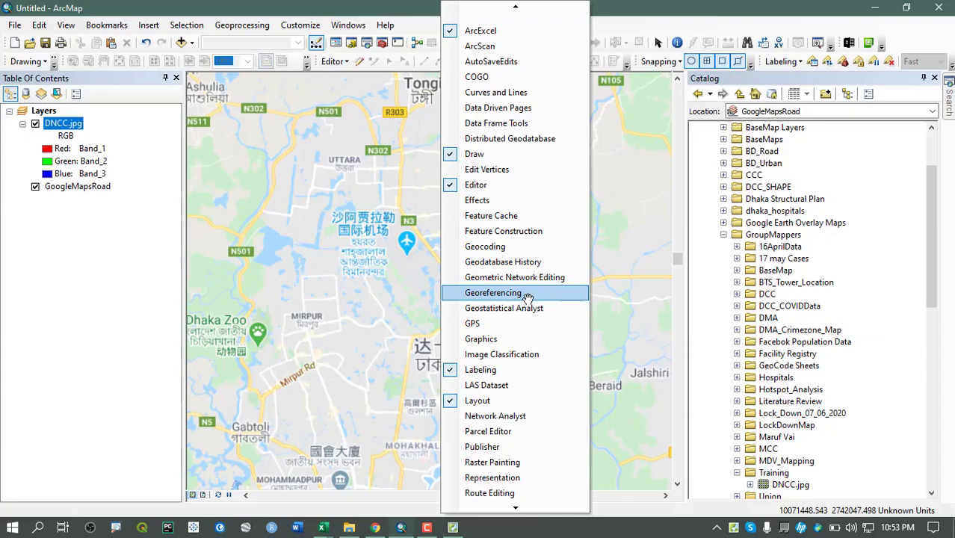
{"action": "left_click", "coordinate": [526, 294]}
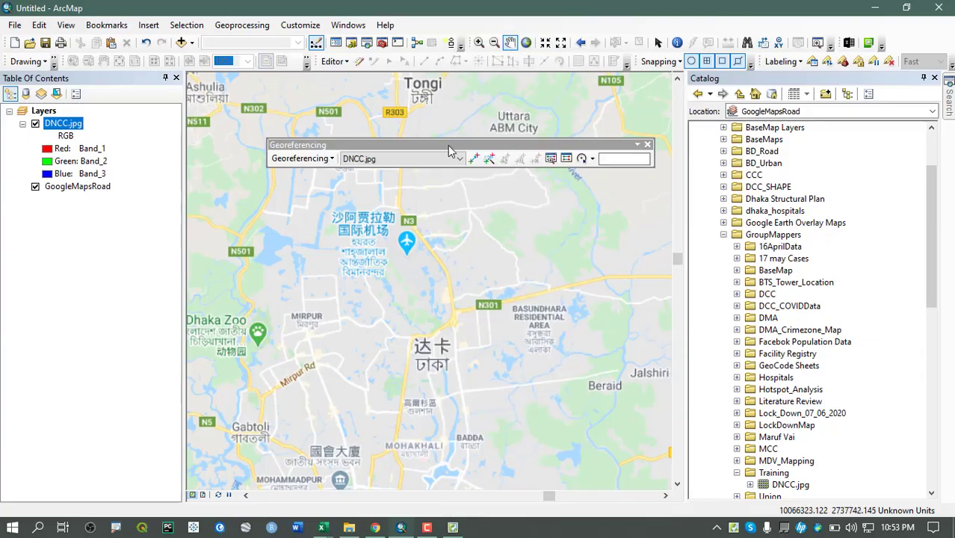
{"action": "left_click_drag", "start_coordinate": [435, 154], "coordinate": [167, 82]}
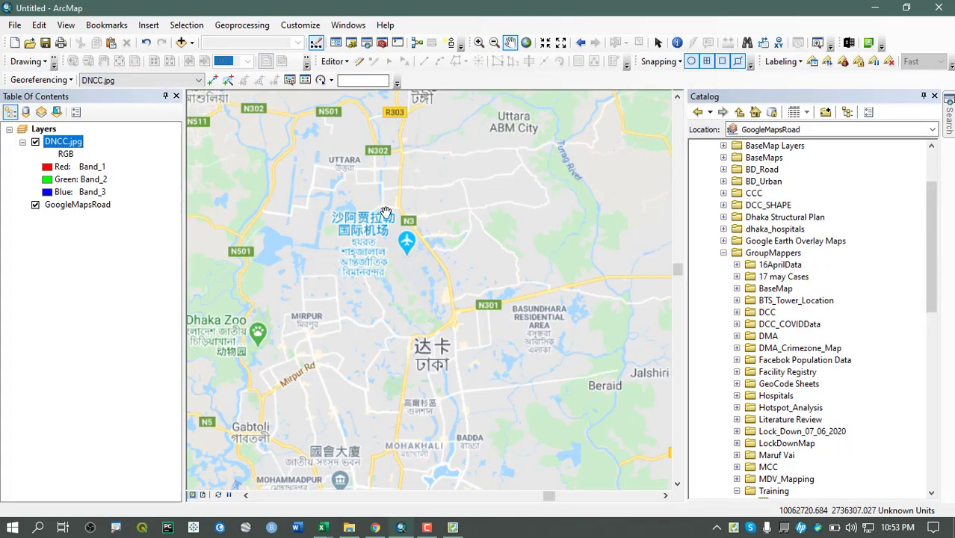
Review the Rotate, Shift and Scale tools offered for georeferencing DNCC.jpg
{"action": "scroll", "coordinate": [516, 205], "scroll_direction": "down", "scroll_amount": 1}
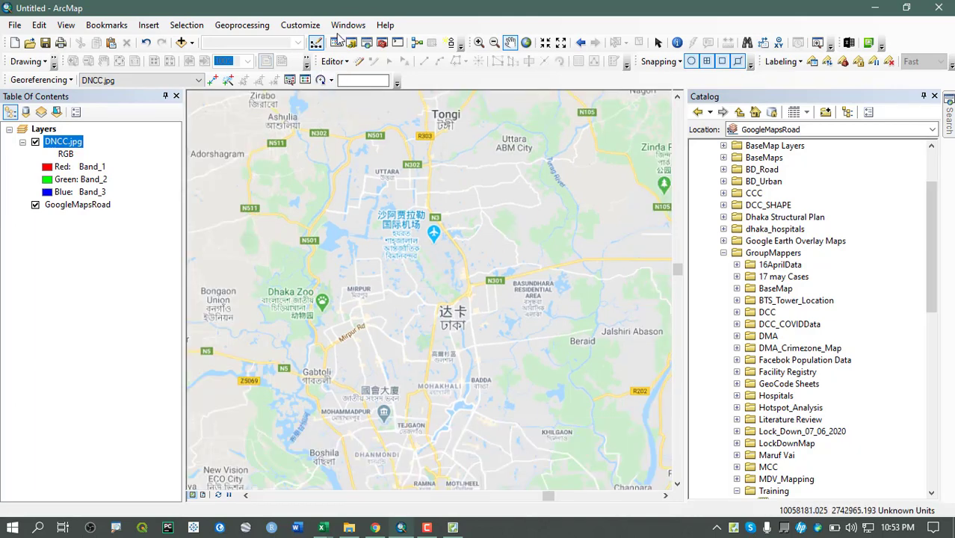
{"action": "left_click_drag", "start_coordinate": [445, 256], "coordinate": [430, 254]}
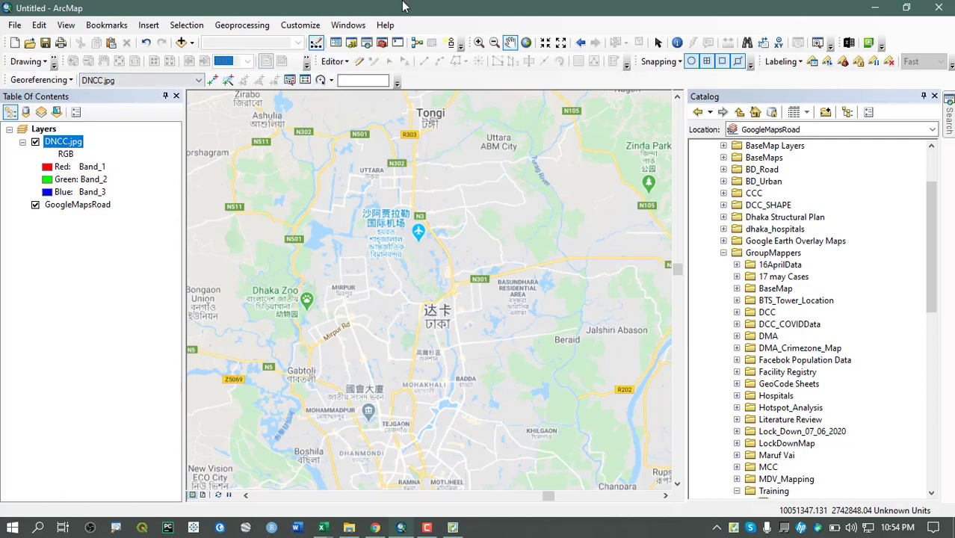
{"action": "left_click", "coordinate": [331, 81]}
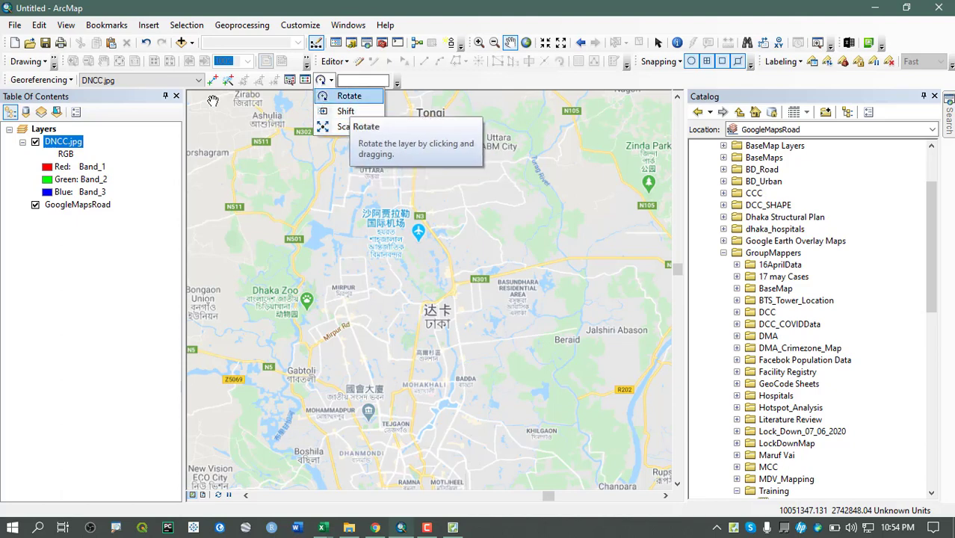
{"action": "left_click", "coordinate": [3, 81]}
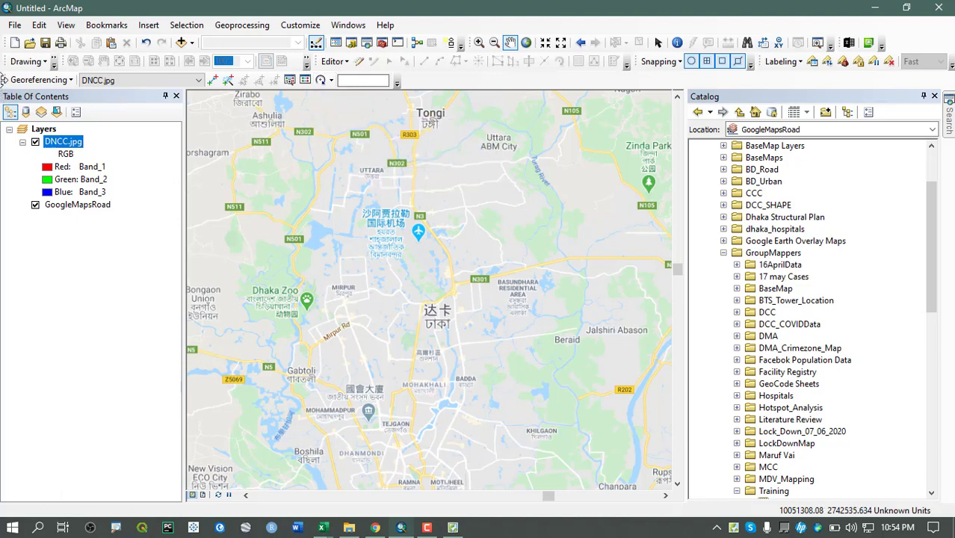
{"action": "left_click", "coordinate": [331, 81]}
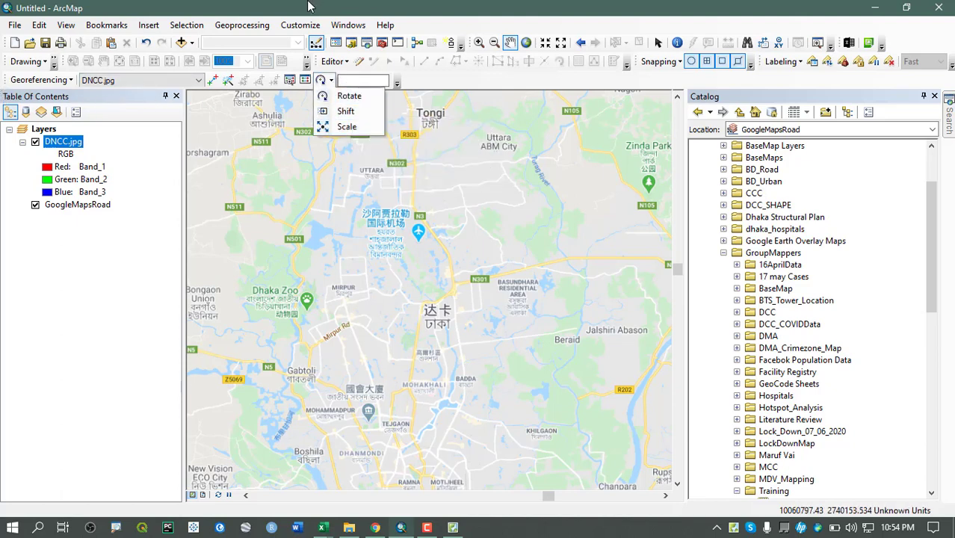
{"action": "left_click", "coordinate": [111, 92]}
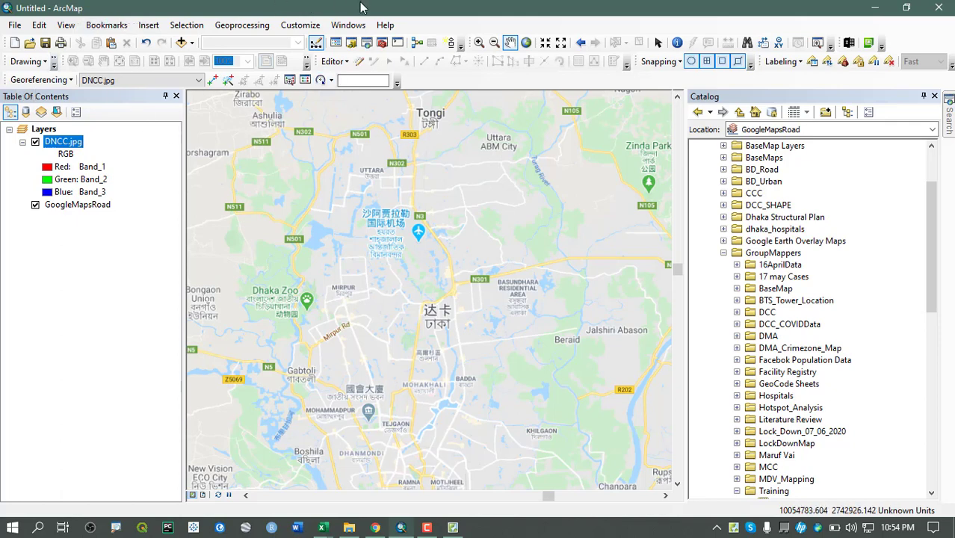
Open the toolbar customization dialog on its list of commands and place it clear of the toolbars
{"action": "left_click", "coordinate": [296, 27]}
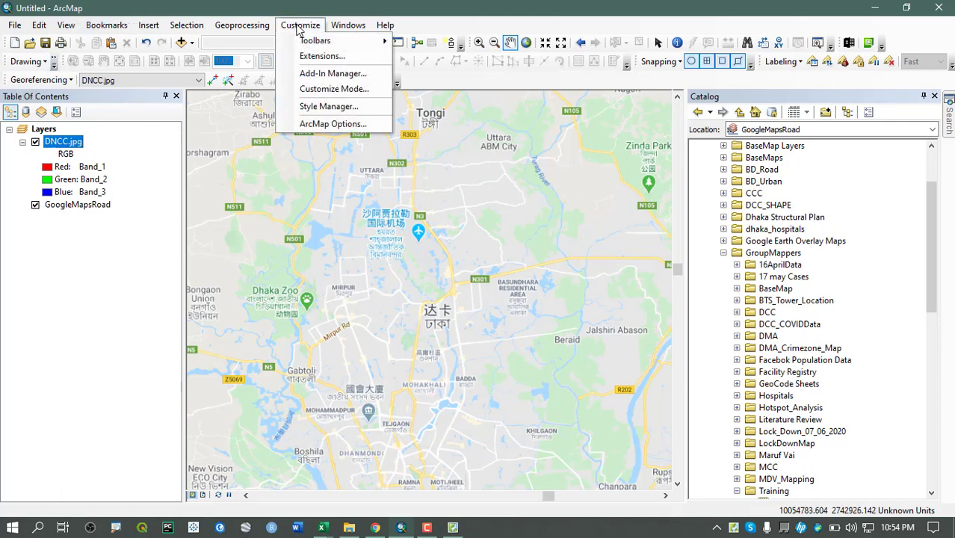
{"action": "left_click", "coordinate": [356, 93]}
{"action": "left_click_drag", "start_coordinate": [429, 142], "coordinate": [393, 154]}
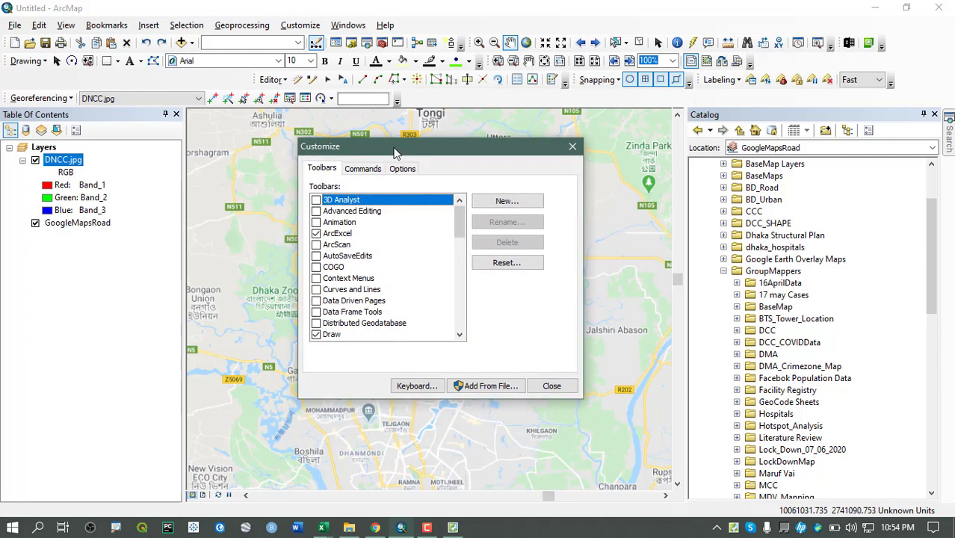
{"action": "left_click", "coordinate": [362, 169]}
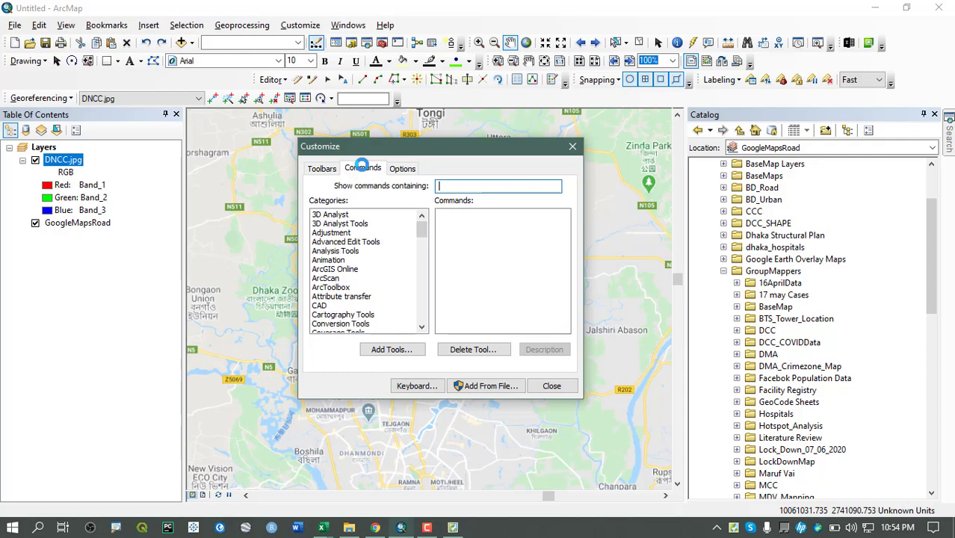
{"action": "key", "text": "Escape"}
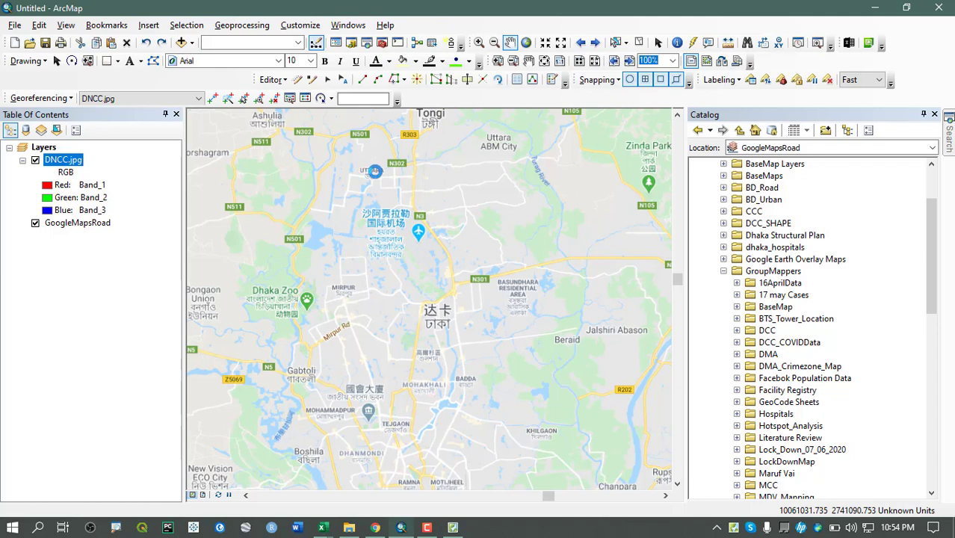
{"action": "left_click_drag", "start_coordinate": [386, 150], "coordinate": [404, 136]}
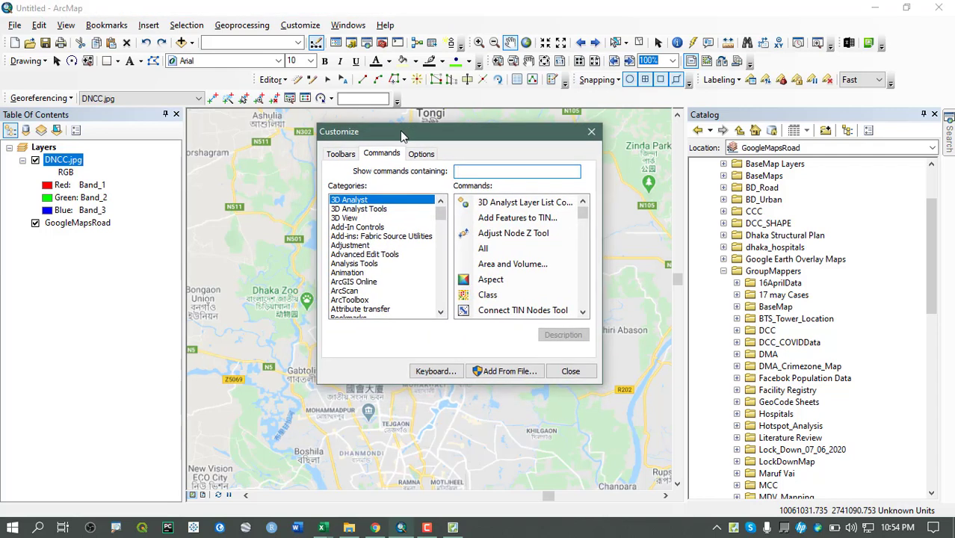
Remove the Rotate, Shift and Scale drop-down from the Georeferencing toolbar
{"action": "left_click", "coordinate": [332, 99]}
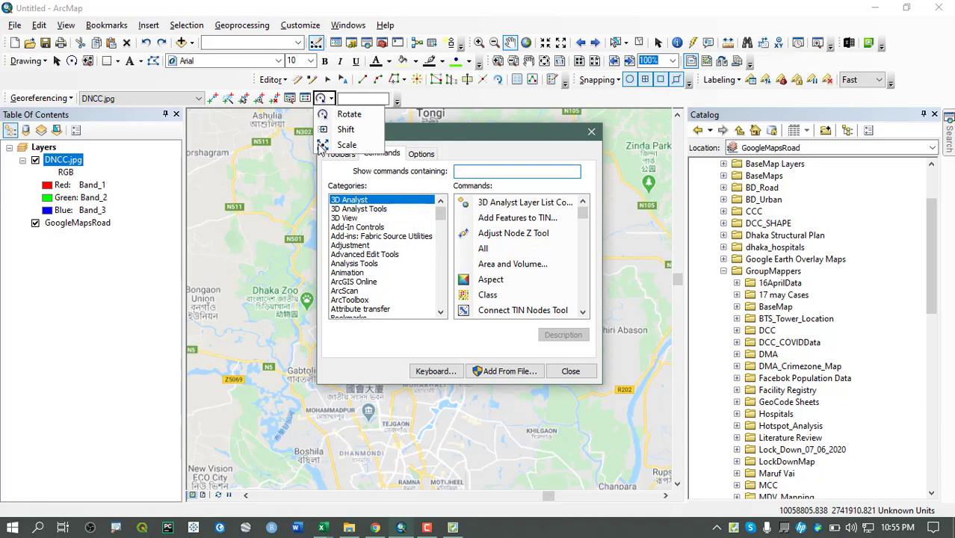
{"action": "left_click", "coordinate": [369, 105]}
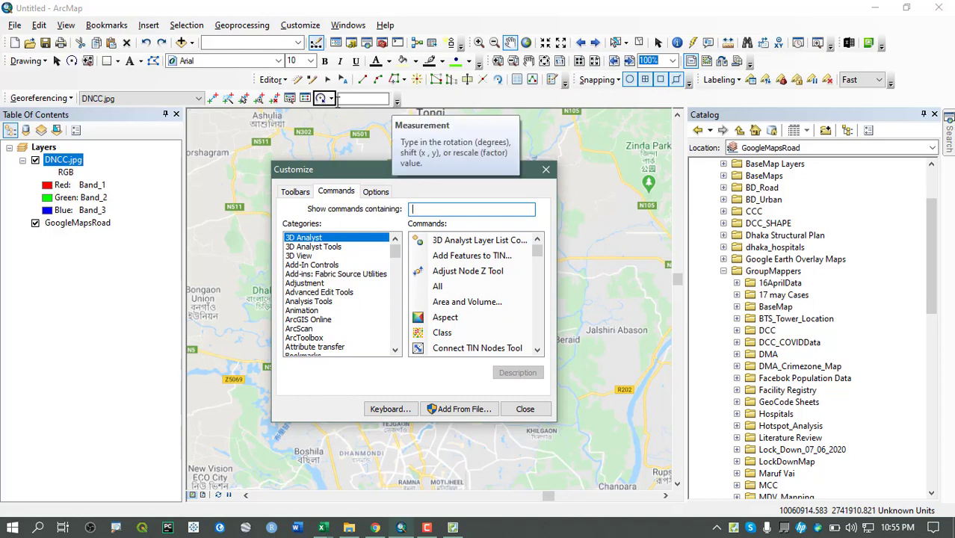
{"action": "left_click_drag", "start_coordinate": [275, 98], "coordinate": [307, 143]}
{"action": "left_click", "coordinate": [336, 100]}
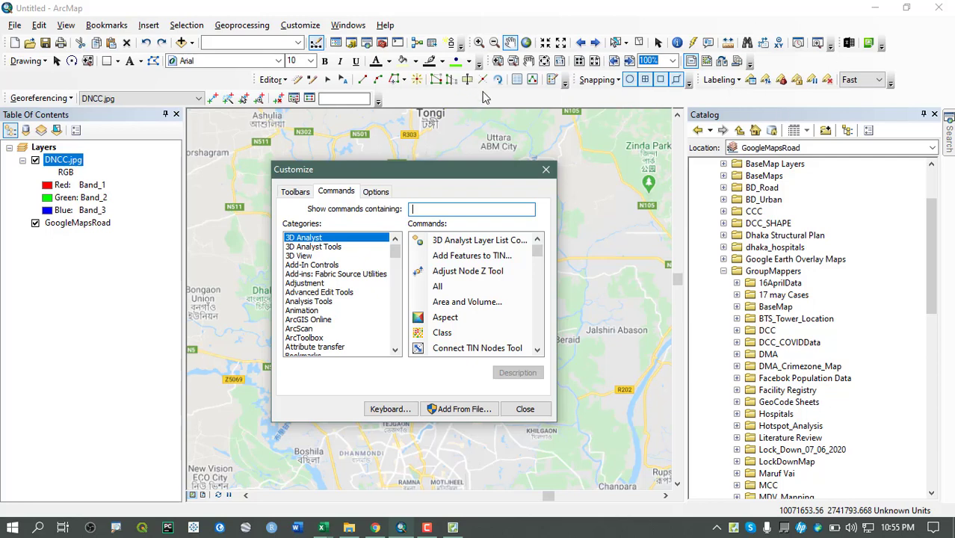
Pull the Tools toolbar off its row and dock it again beside the Standard toolbar, including its Full Extent tool
{"action": "left_click", "coordinate": [601, 80]}
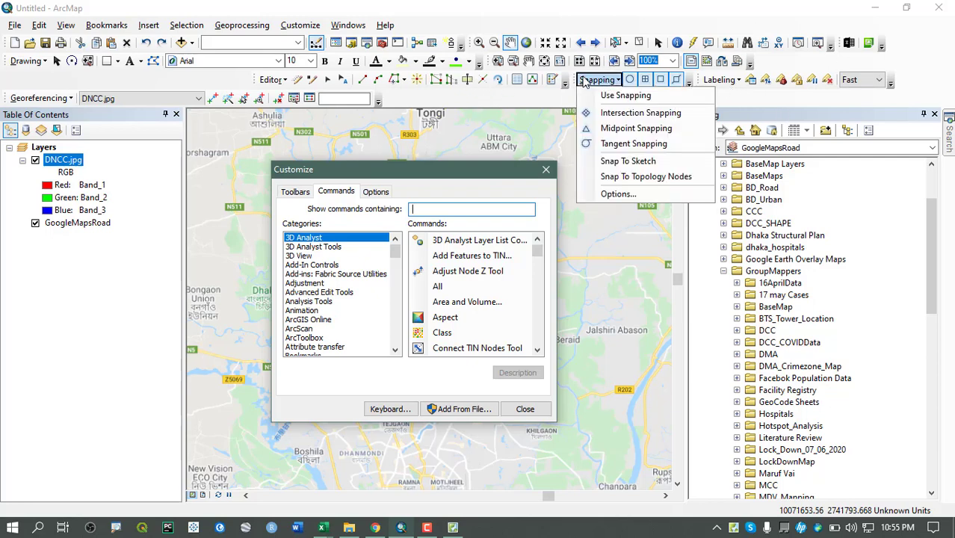
{"action": "left_click", "coordinate": [585, 81]}
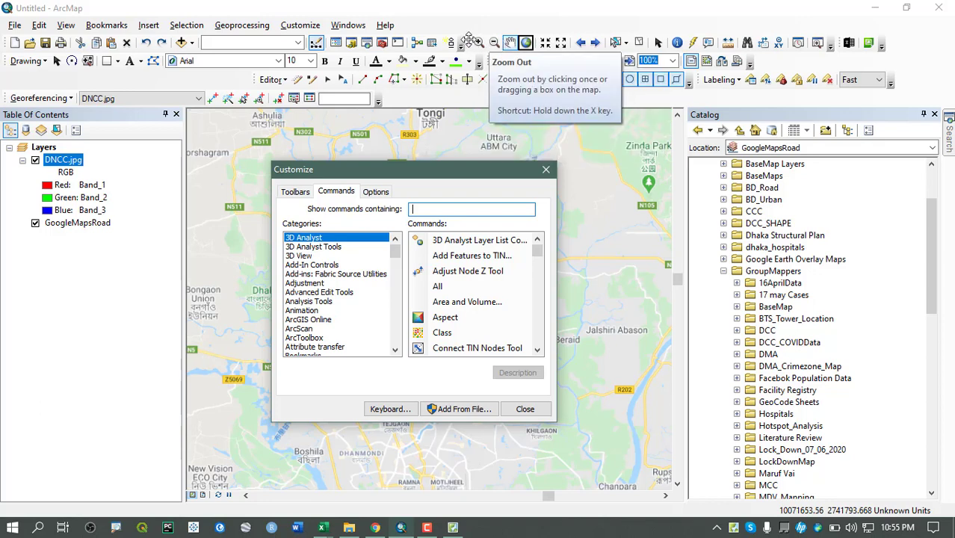
{"action": "mouse_move", "coordinate": [467, 41]}
{"action": "left_mouse_down"}
{"action": "mouse_move", "coordinate": [428, 150]}
{"action": "mouse_move", "coordinate": [310, 160]}
{"action": "mouse_move", "coordinate": [273, 87]}
{"action": "mouse_move", "coordinate": [73, 80]}
{"action": "mouse_move", "coordinate": [56, 63]}
{"action": "left_mouse_up"}
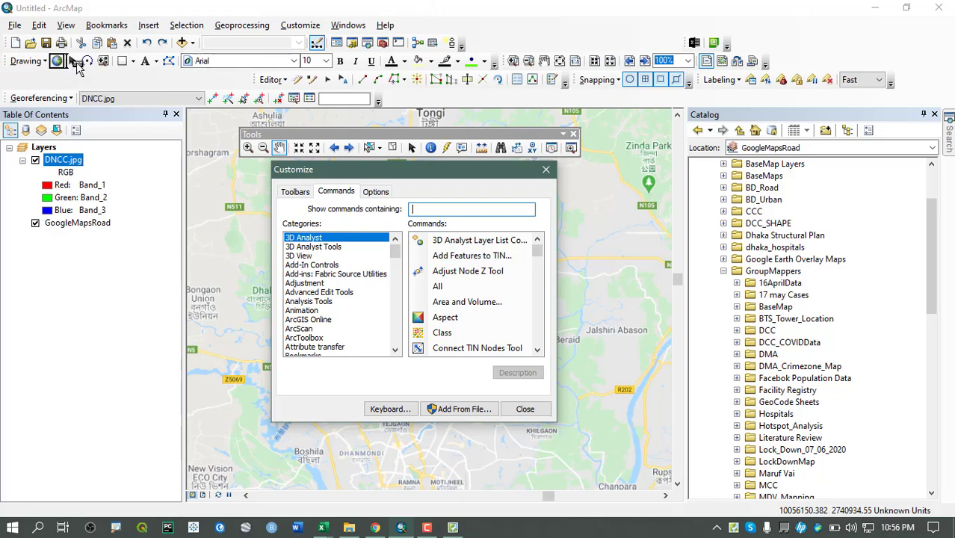
{"action": "mouse_move", "coordinate": [298, 142]}
{"action": "left_mouse_down"}
{"action": "mouse_move", "coordinate": [312, 148]}
{"action": "mouse_move", "coordinate": [292, 150]}
{"action": "mouse_move", "coordinate": [311, 165]}
{"action": "mouse_move", "coordinate": [294, 150]}
{"action": "mouse_move", "coordinate": [341, 154]}
{"action": "mouse_move", "coordinate": [426, 47]}
{"action": "mouse_move", "coordinate": [511, 39]}
{"action": "left_mouse_up"}
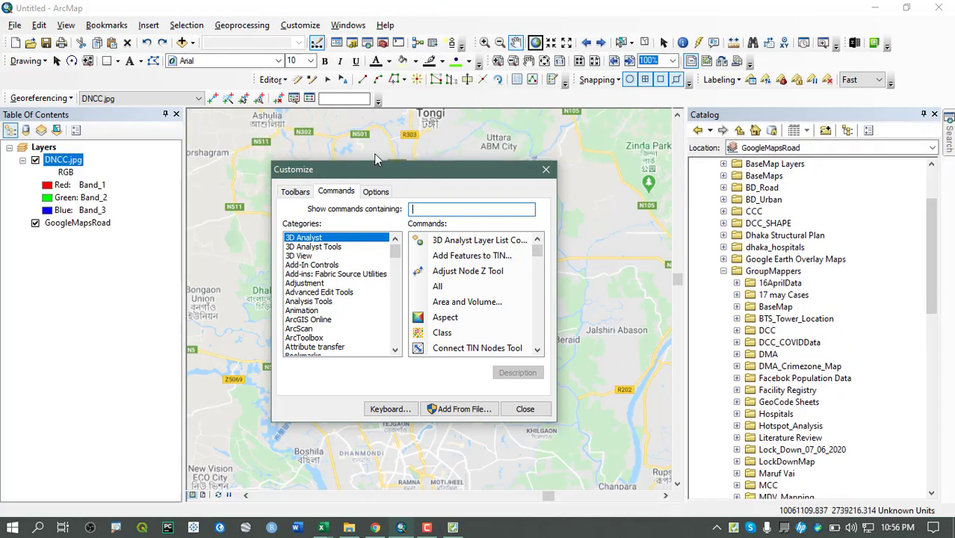
Rearrange the docked toolbars so Georeferencing and Editor sit side by side in the lowest row, with Snapping beside Layout
{"action": "left_click_drag", "start_coordinate": [417, 174], "coordinate": [463, 174]}
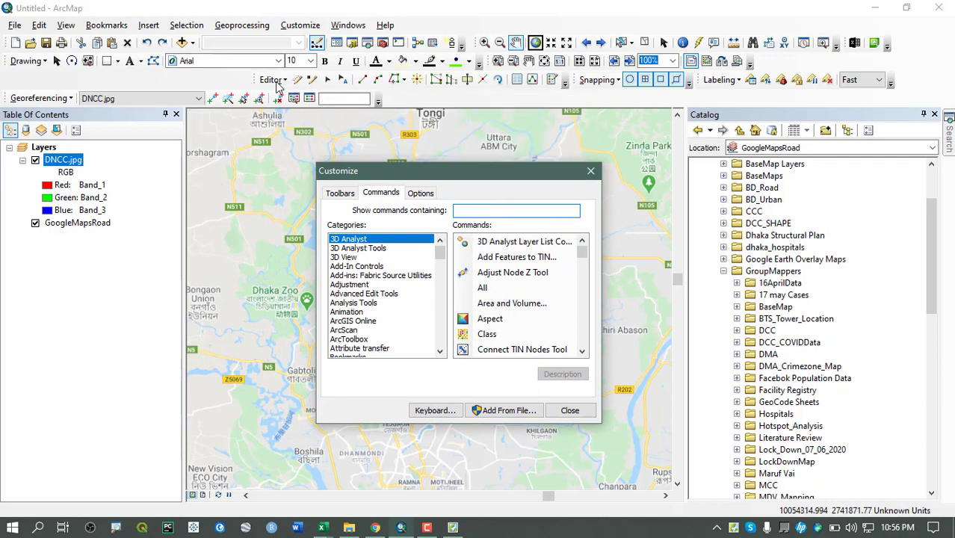
{"action": "mouse_move", "coordinate": [254, 79]}
{"action": "left_mouse_down"}
{"action": "mouse_move", "coordinate": [254, 131]}
{"action": "mouse_move", "coordinate": [15, 108]}
{"action": "mouse_move", "coordinate": [8, 87]}
{"action": "left_mouse_up"}
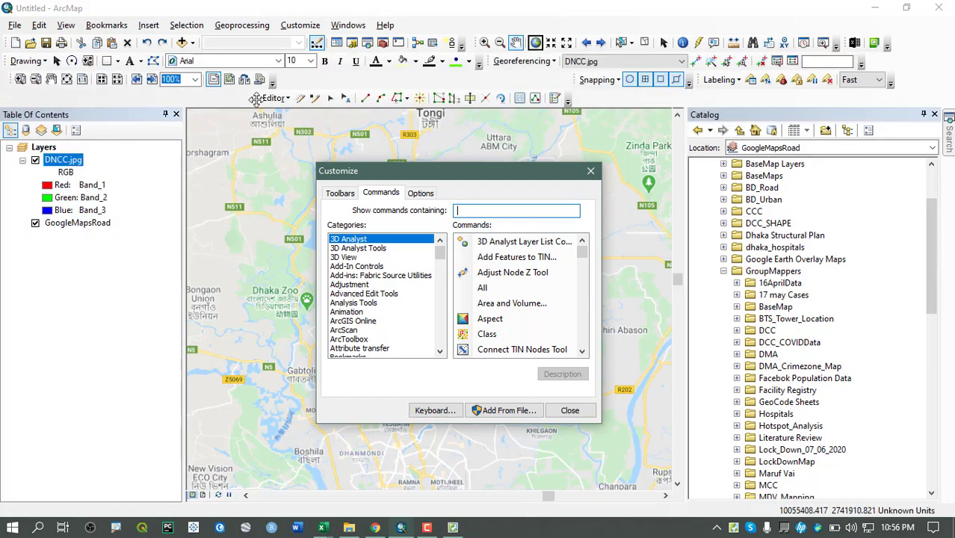
{"action": "left_click_drag", "start_coordinate": [578, 92], "coordinate": [589, 100]}
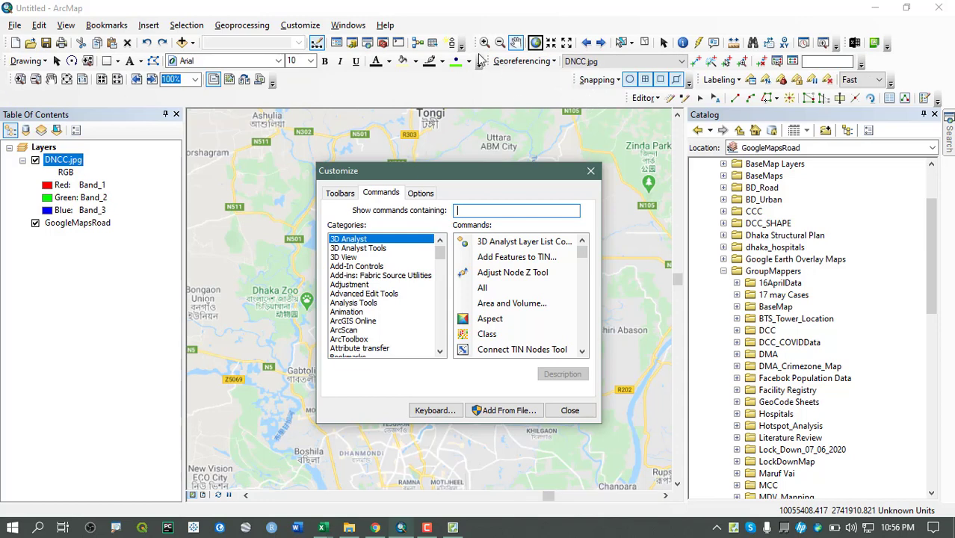
{"action": "mouse_move", "coordinate": [485, 66]}
{"action": "left_mouse_down"}
{"action": "mouse_move", "coordinate": [314, 93]}
{"action": "mouse_move", "coordinate": [305, 80]}
{"action": "mouse_move", "coordinate": [3, 76]}
{"action": "mouse_move", "coordinate": [30, 82]}
{"action": "mouse_move", "coordinate": [7, 79]}
{"action": "mouse_move", "coordinate": [7, 91]}
{"action": "mouse_move", "coordinate": [8, 80]}
{"action": "left_mouse_up"}
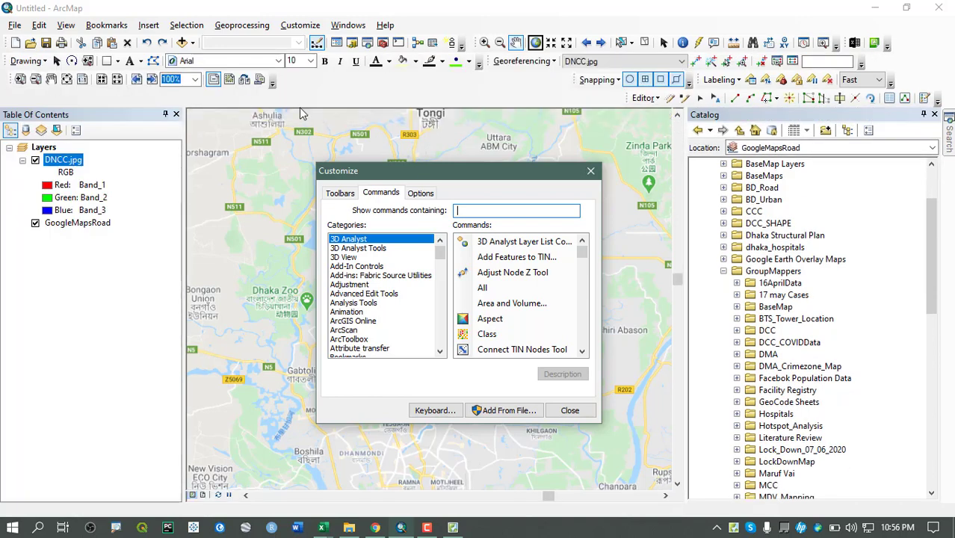
{"action": "left_click_drag", "start_coordinate": [483, 60], "coordinate": [340, 95]}
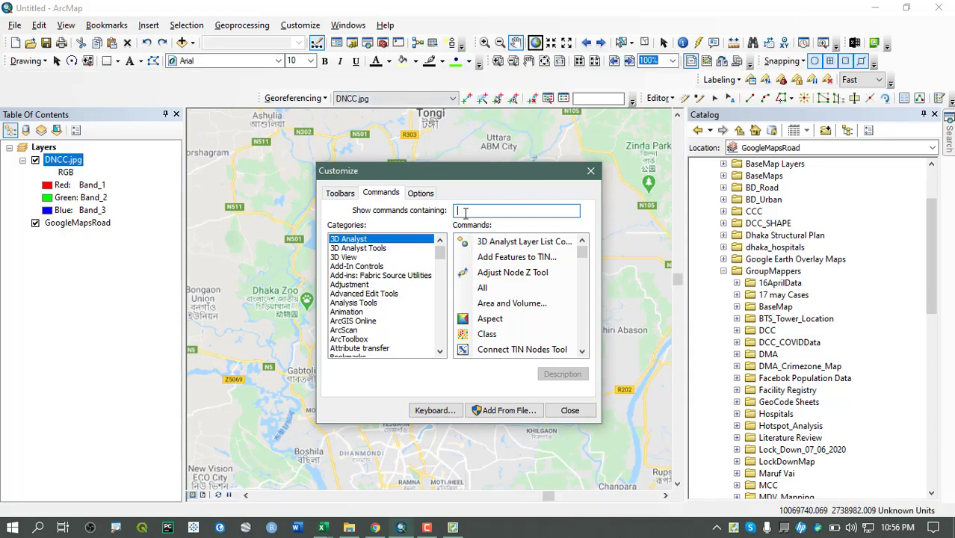
Find the Shift command in the Georeferencing category and add it to the Georeferencing toolbar
{"action": "type", "text": "shi"}
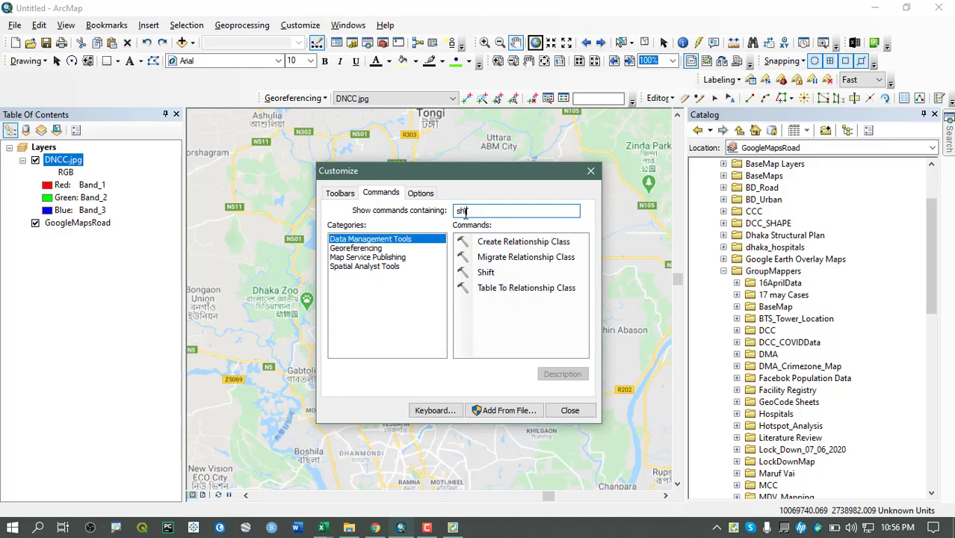
{"action": "left_click", "coordinate": [353, 248]}
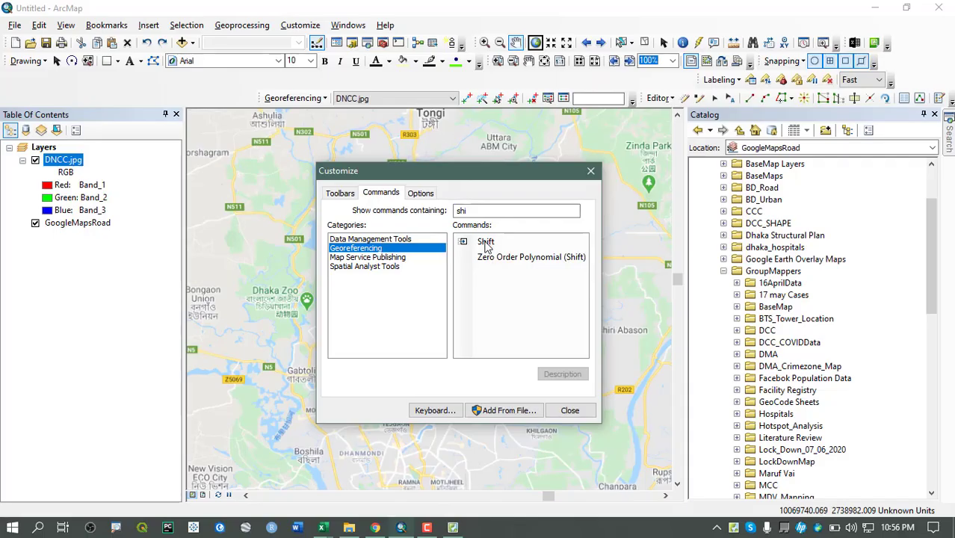
{"action": "left_click", "coordinate": [487, 241]}
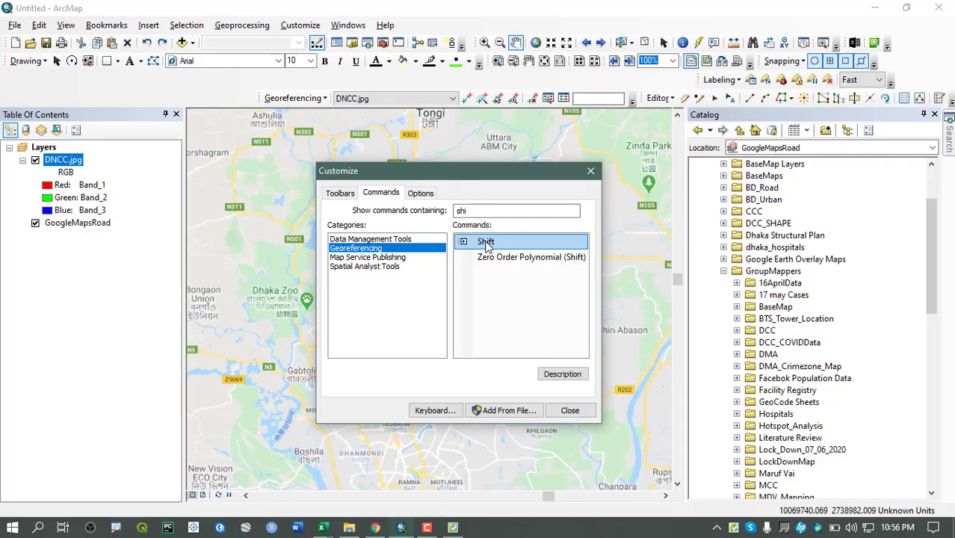
{"action": "left_click_drag", "start_coordinate": [487, 247], "coordinate": [563, 98]}
Find the Georeferencing Scale command and add it to the Georeferencing toolbar beside Shift
{"action": "left_click_drag", "start_coordinate": [485, 213], "coordinate": [401, 212]}
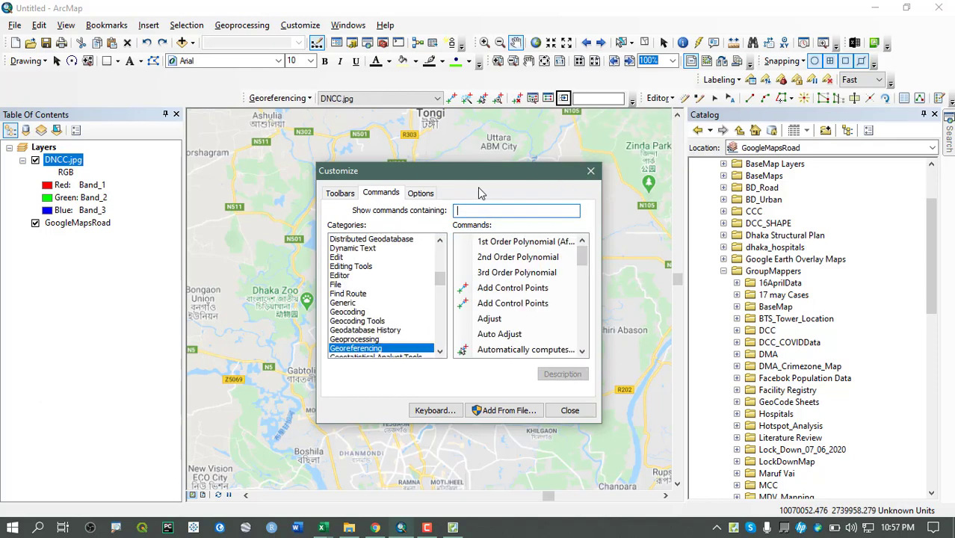
{"action": "type", "text": "sc"}
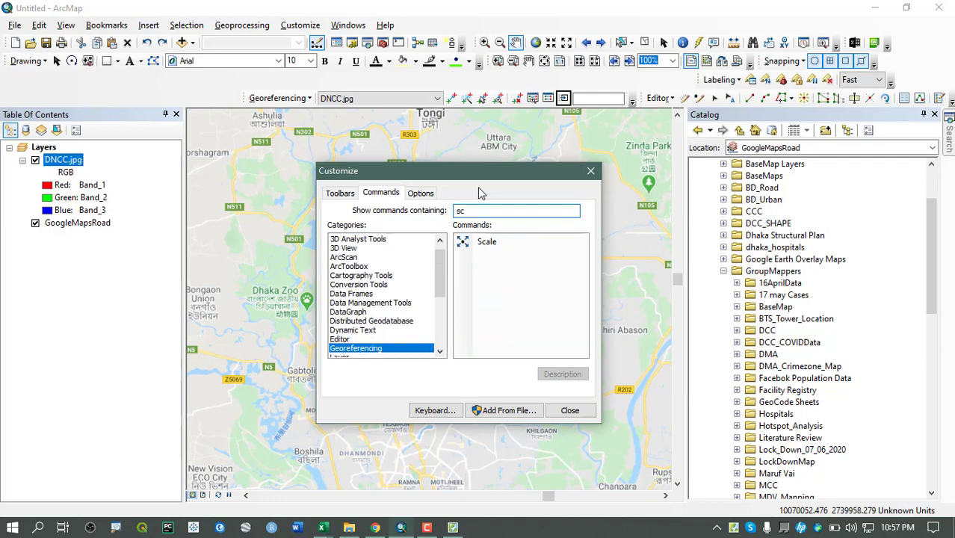
{"action": "scroll", "coordinate": [387, 351], "scroll_direction": "down", "scroll_amount": 2}
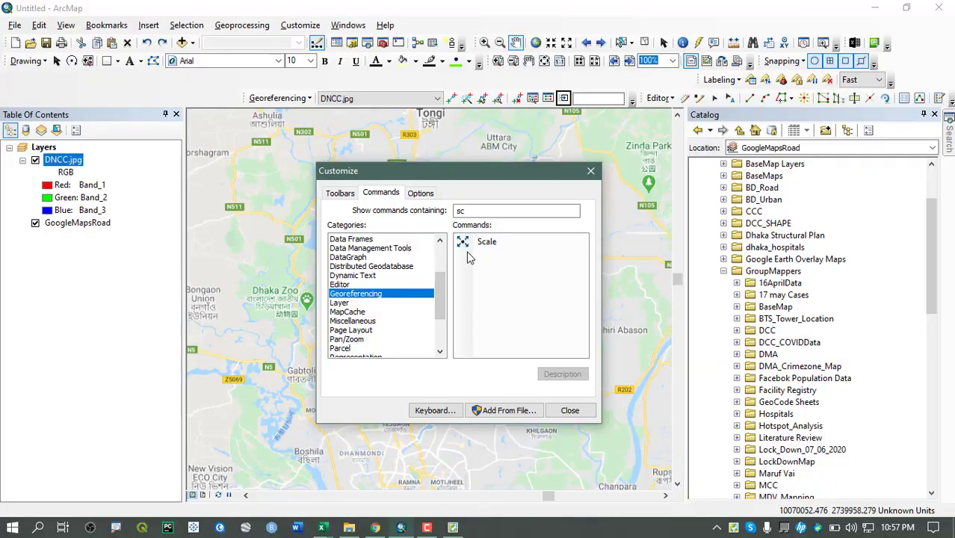
{"action": "left_click", "coordinate": [469, 247]}
{"action": "left_click_drag", "start_coordinate": [485, 248], "coordinate": [567, 101]}
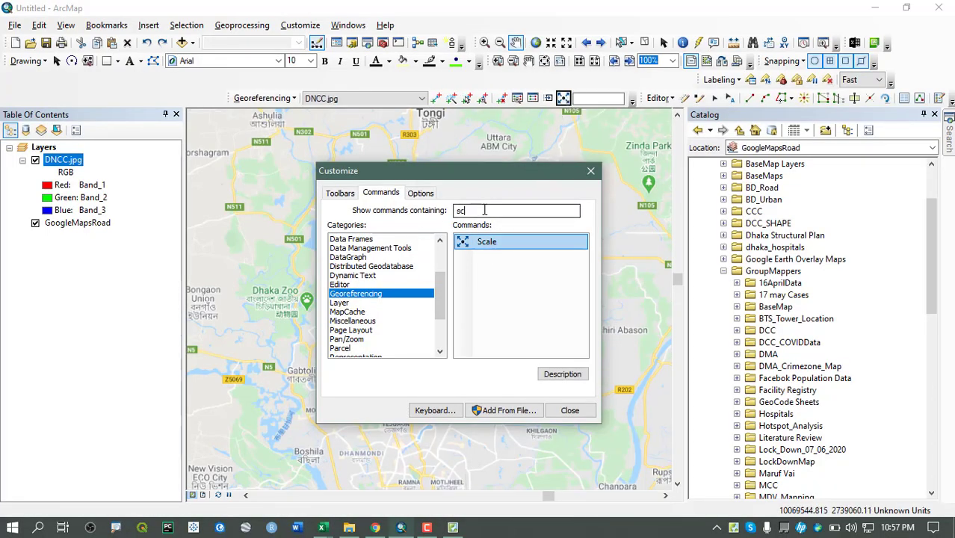
Find the Georeferencing Rotate command and add it to the Georeferencing toolbar beside Scale
{"action": "key", "text": "BackSpace"}
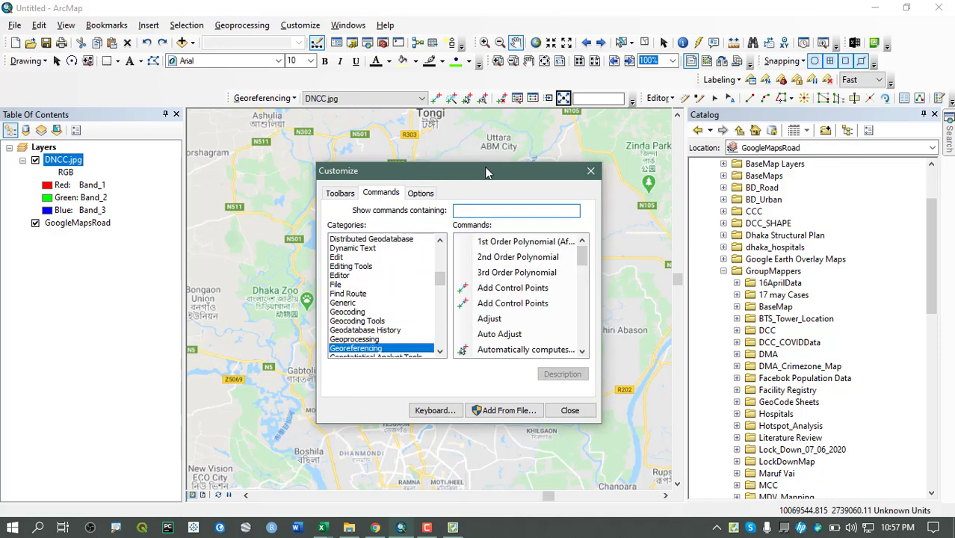
{"action": "type", "text": "rot"}
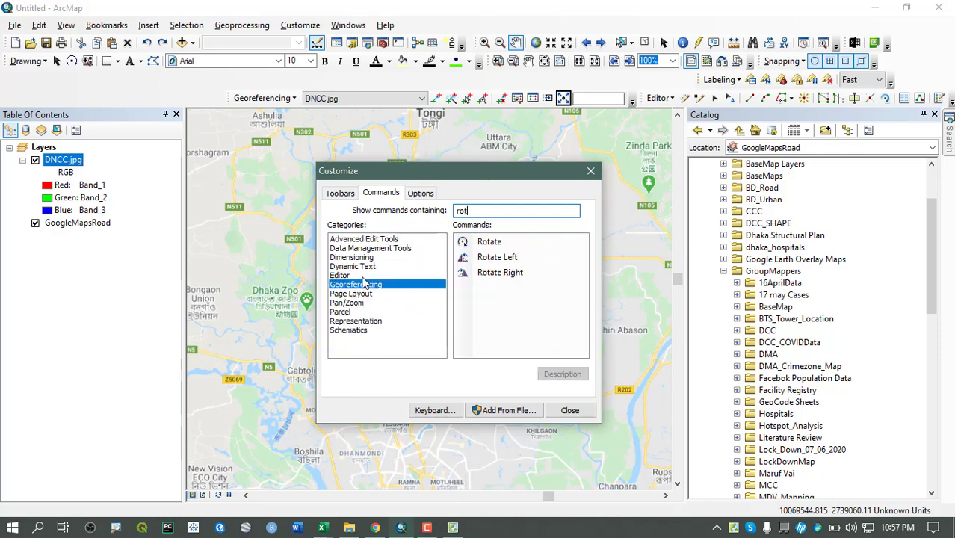
{"action": "left_click", "coordinate": [494, 244]}
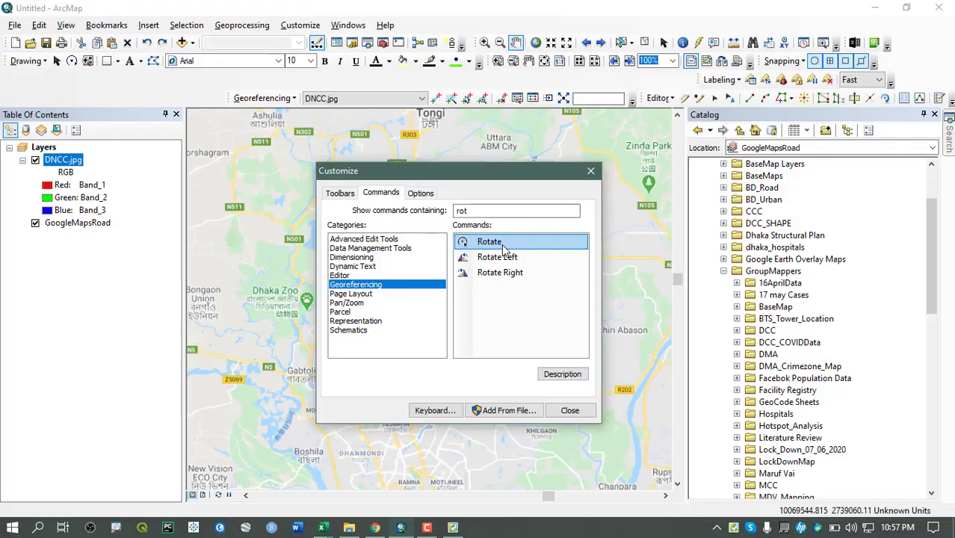
{"action": "left_click_drag", "start_coordinate": [502, 245], "coordinate": [569, 99]}
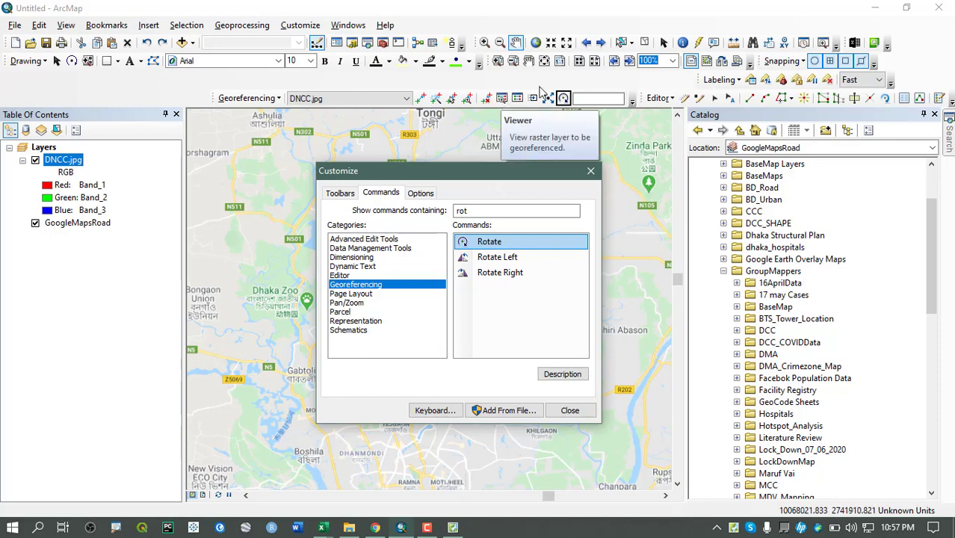
Close the toolbar customization dialog and dock the Georeferencing toolbar at the start of its row
{"action": "mouse_move", "coordinate": [505, 178]}
{"action": "left_mouse_down"}
{"action": "mouse_move", "coordinate": [508, 149]}
{"action": "mouse_move", "coordinate": [525, 188]}
{"action": "mouse_move", "coordinate": [521, 180]}
{"action": "left_mouse_up"}
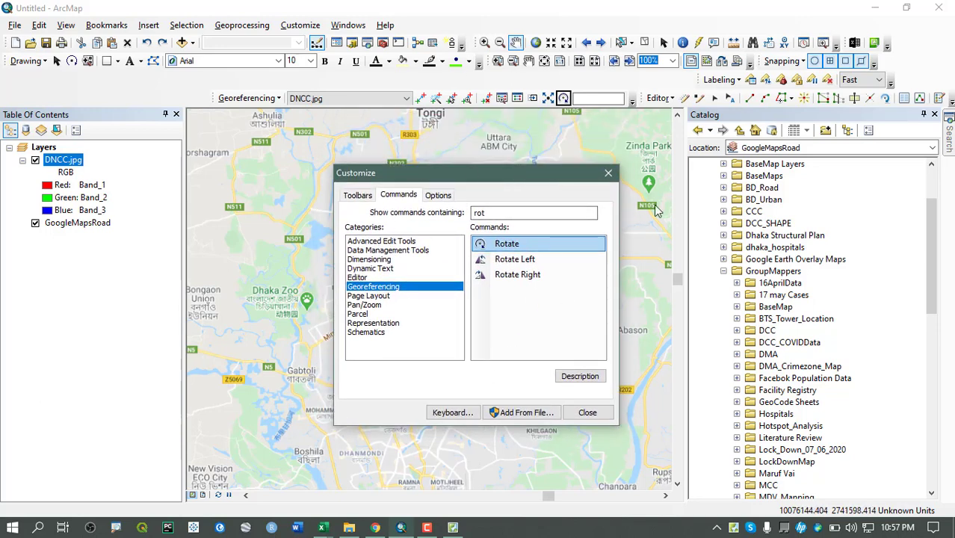
{"action": "left_click", "coordinate": [605, 414]}
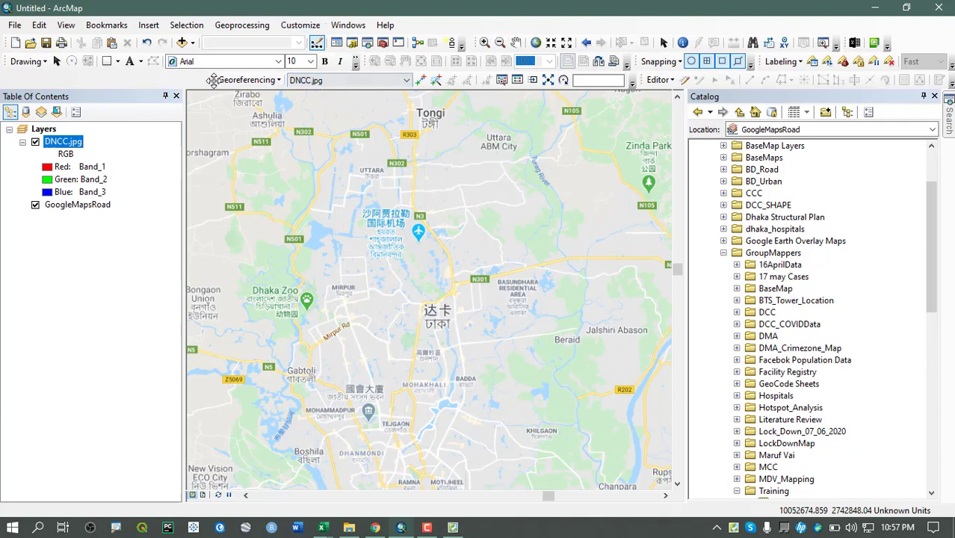
{"action": "left_click_drag", "start_coordinate": [26, 78], "coordinate": [30, 67]}
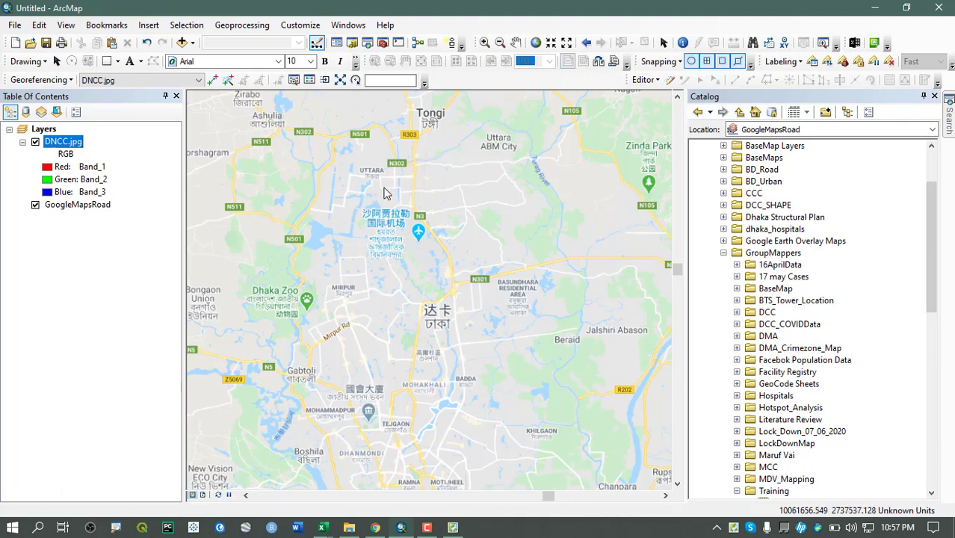
Review the Georeferencing commands and choose DNCC.jpg as the layer to georeference
{"action": "left_click", "coordinate": [63, 80]}
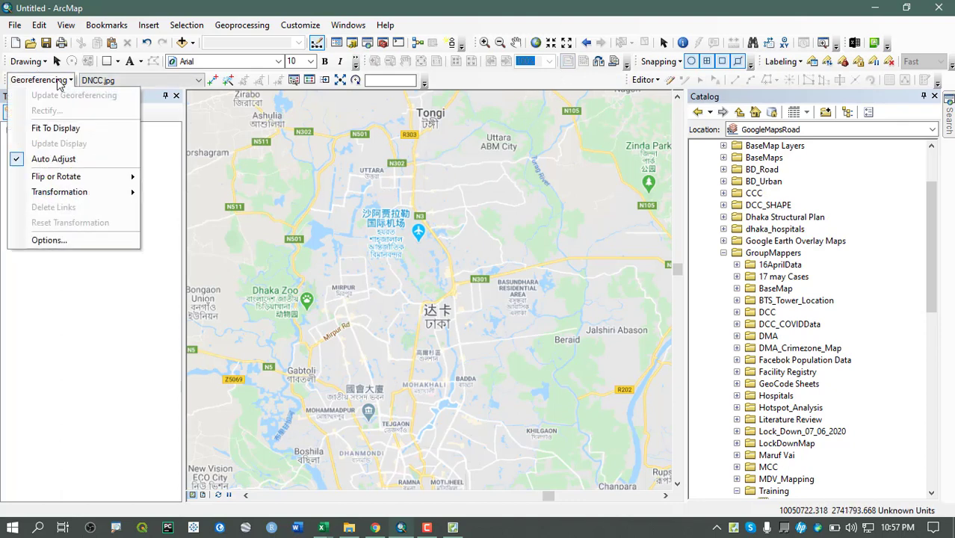
{"action": "left_click", "coordinate": [60, 82]}
{"action": "left_click", "coordinate": [198, 80]}
{"action": "left_click", "coordinate": [198, 84]}
{"action": "left_click", "coordinate": [112, 80]}
{"action": "left_click", "coordinate": [105, 93]}
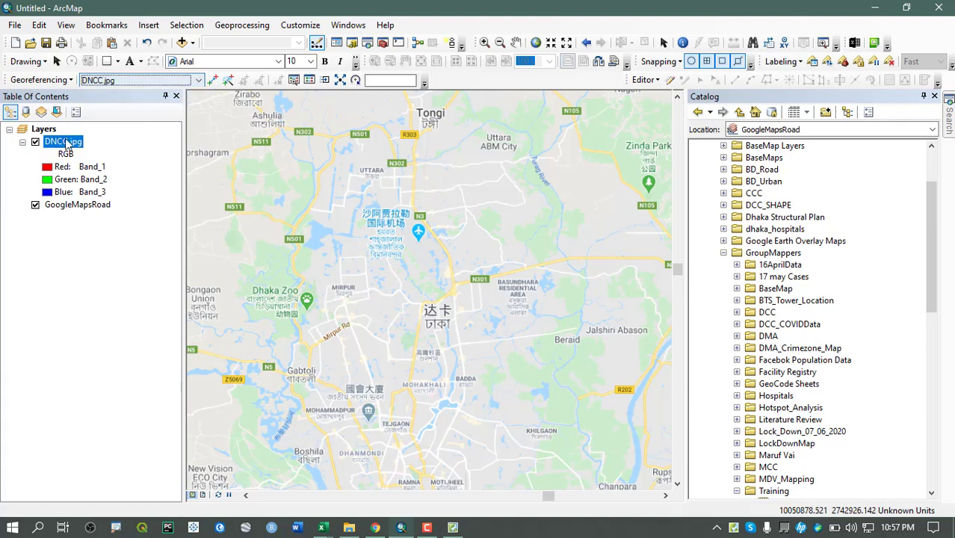
{"action": "left_click", "coordinate": [90, 239]}
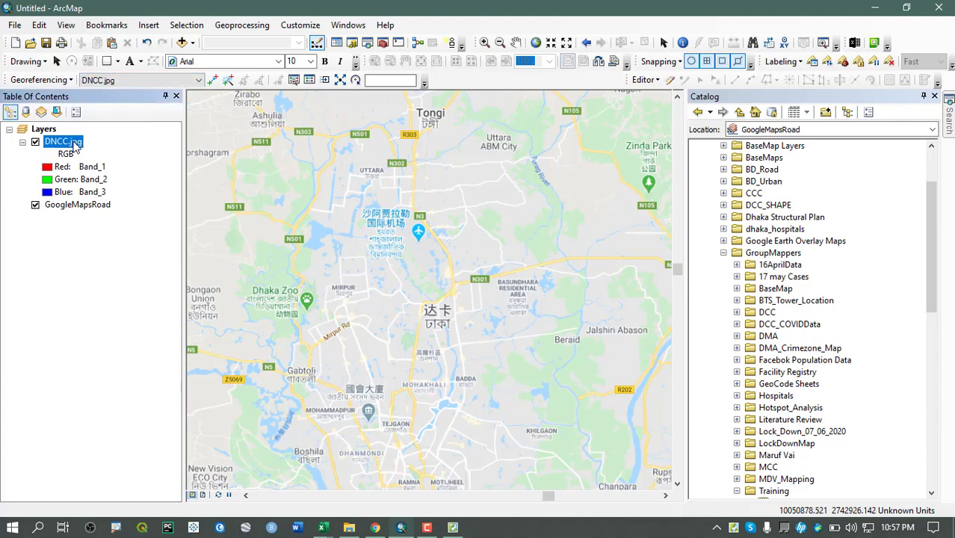
{"action": "left_click", "coordinate": [158, 82]}
{"action": "left_click", "coordinate": [145, 91]}
{"action": "left_click", "coordinate": [148, 82]}
{"action": "left_click", "coordinate": [146, 92]}
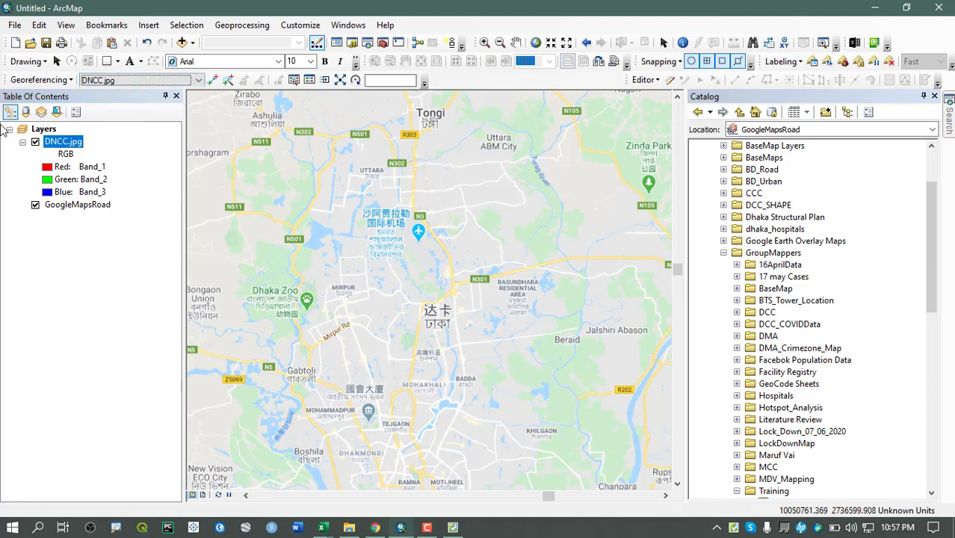
Fit the DNCC.jpg raster to the current map display and check its placement over the Google basemap
{"action": "left_click", "coordinate": [39, 80]}
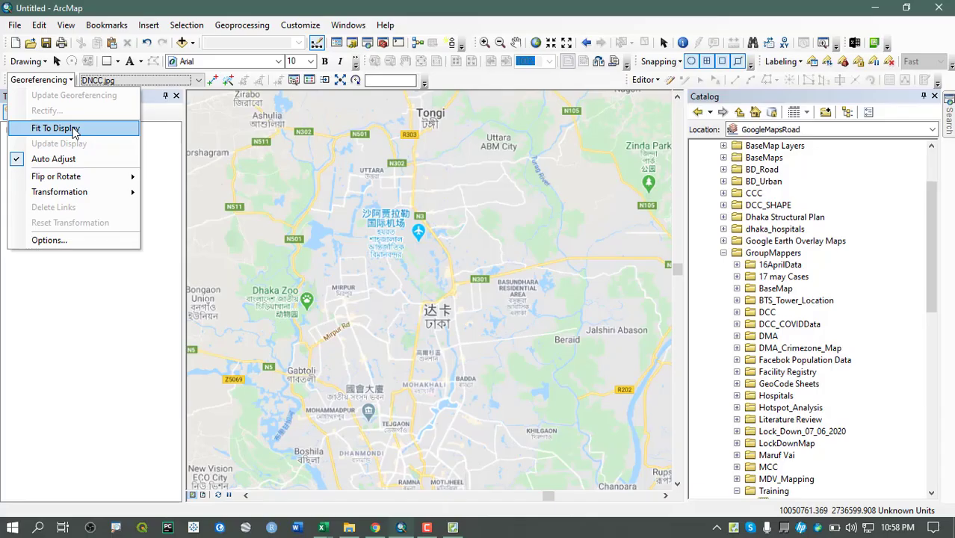
{"action": "left_click", "coordinate": [74, 129]}
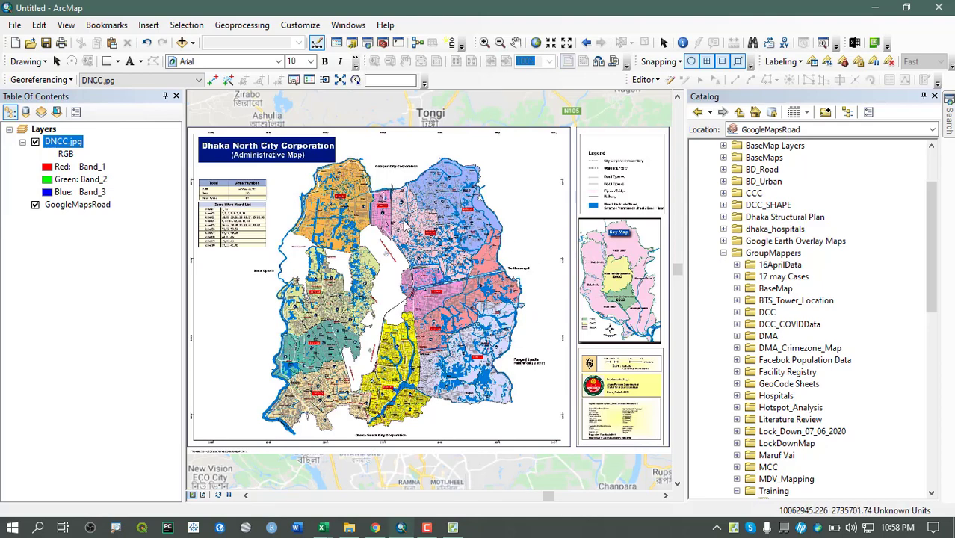
{"action": "scroll", "coordinate": [549, 224], "scroll_direction": "up", "scroll_amount": 1}
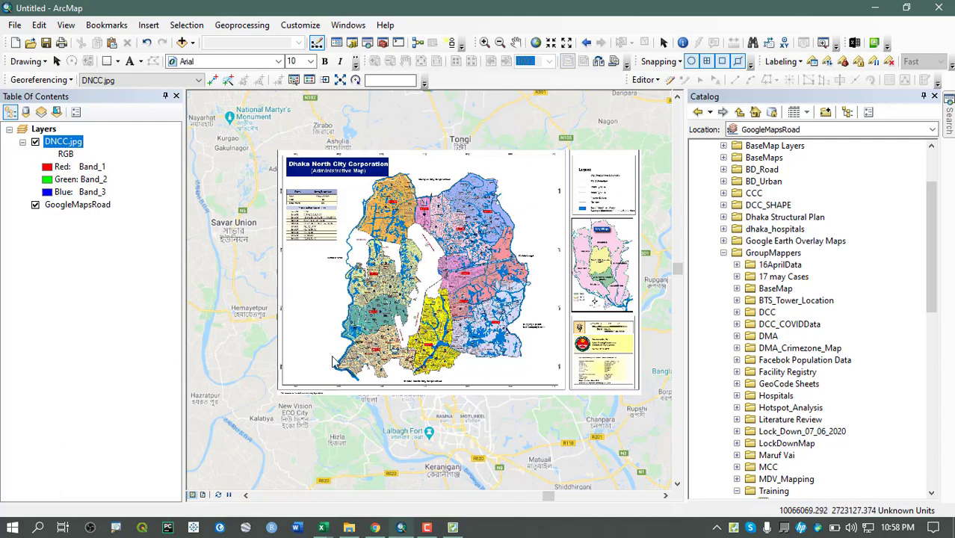
{"action": "scroll", "coordinate": [348, 223], "scroll_direction": "down", "scroll_amount": 1}
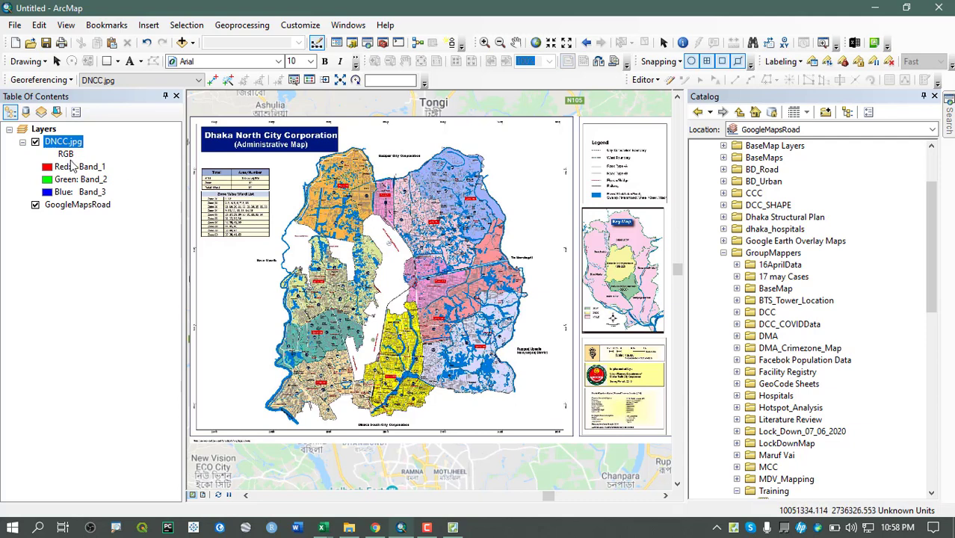
Open the symbology properties of the DNCC.jpg layer and enable Display Background Value for its RGB composite
{"action": "right_click", "coordinate": [75, 148]}
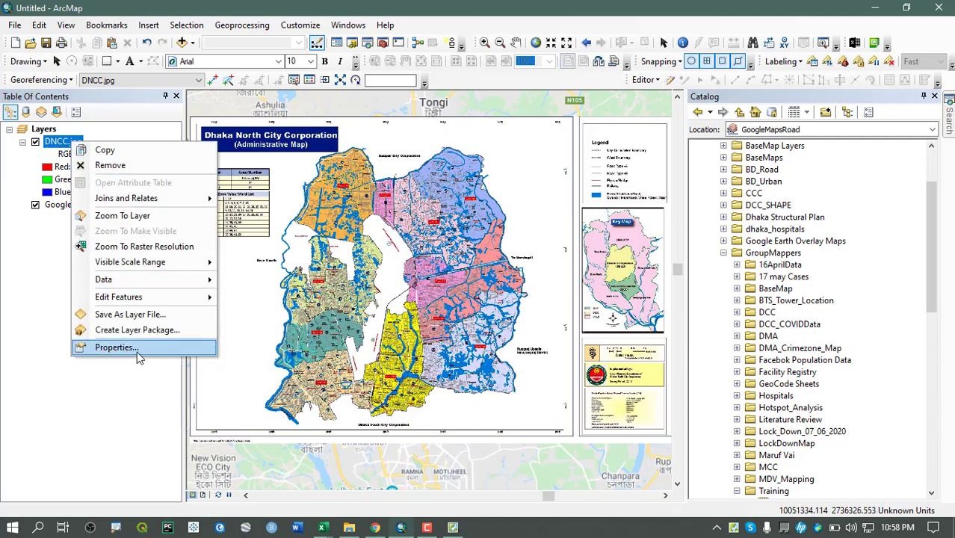
{"action": "left_click", "coordinate": [188, 348]}
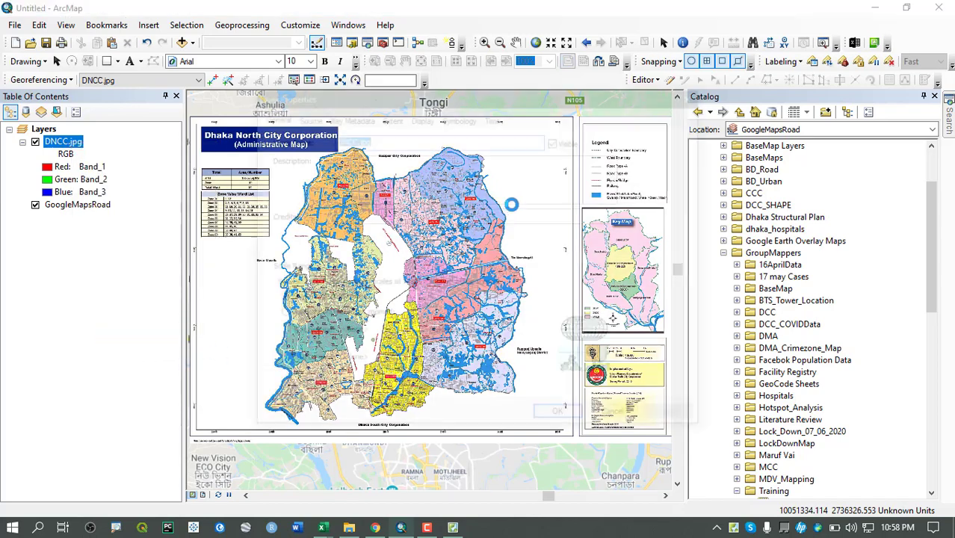
{"action": "left_click_drag", "start_coordinate": [533, 88], "coordinate": [736, 66]}
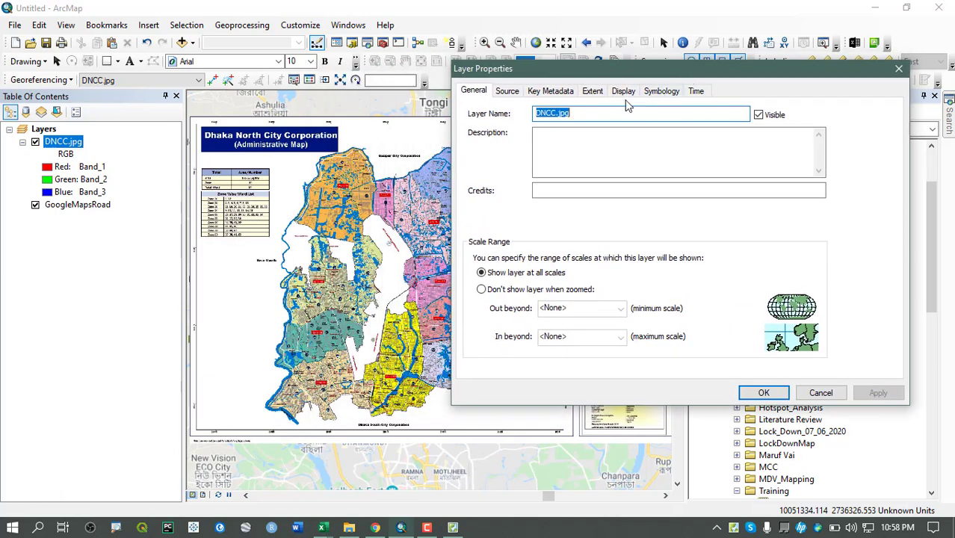
{"action": "left_click", "coordinate": [660, 93]}
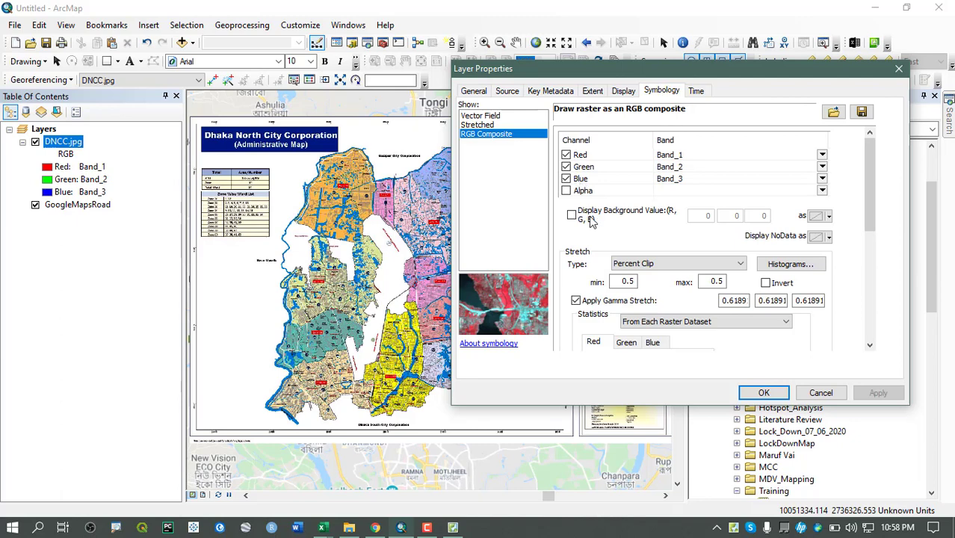
{"action": "left_click_drag", "start_coordinate": [681, 75], "coordinate": [581, 136]}
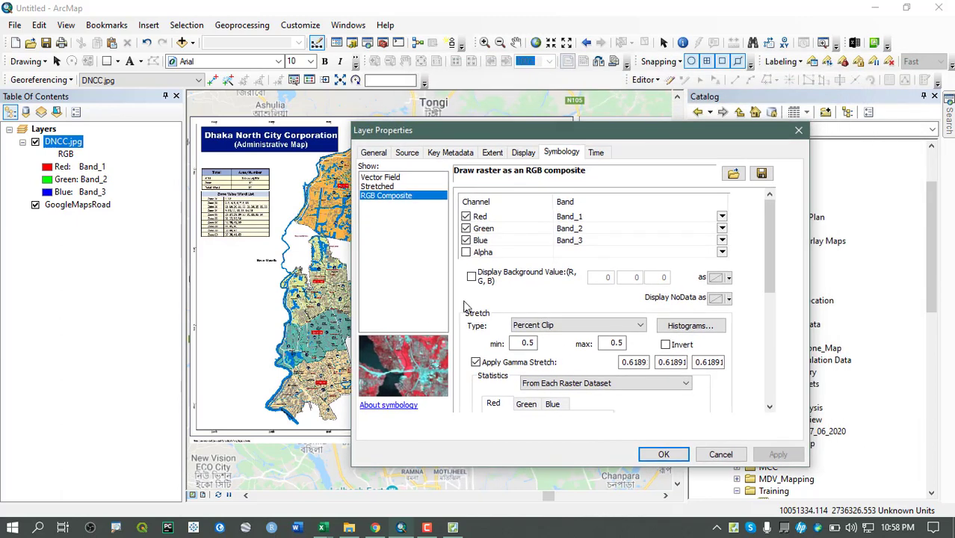
{"action": "left_click", "coordinate": [484, 281]}
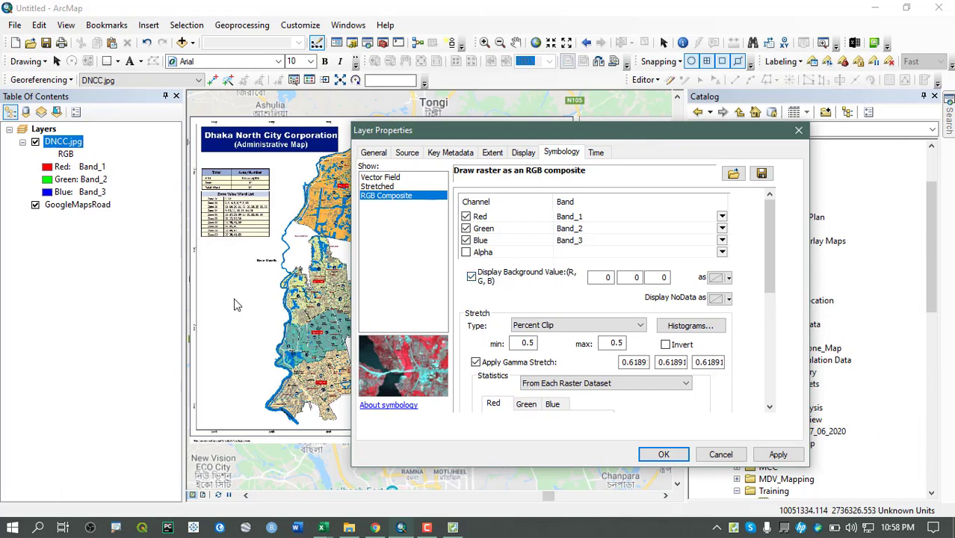
Set the background value of the DNCC.jpg RGB composite to 255, 255, 255
{"action": "left_click_drag", "start_coordinate": [490, 134], "coordinate": [575, 251]}
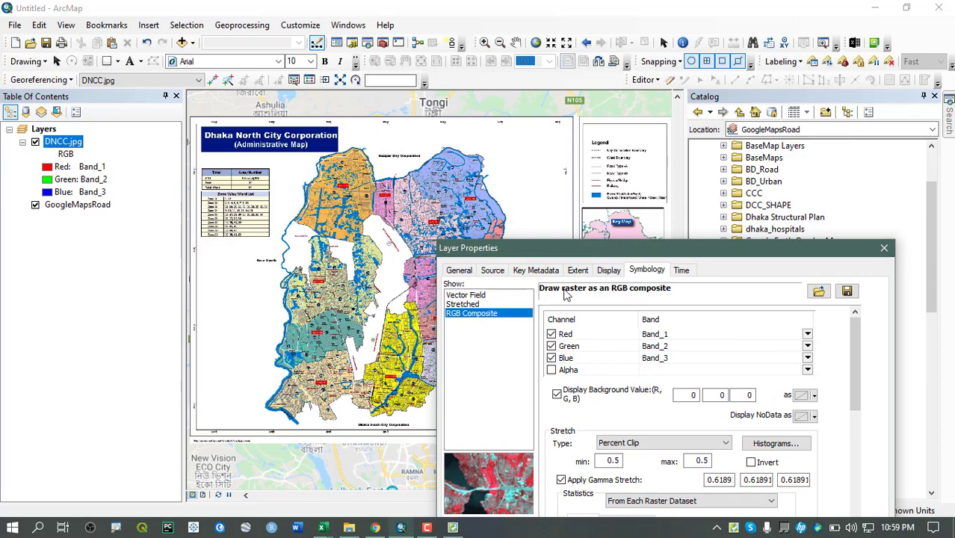
{"action": "left_click_drag", "start_coordinate": [611, 254], "coordinate": [613, 89]}
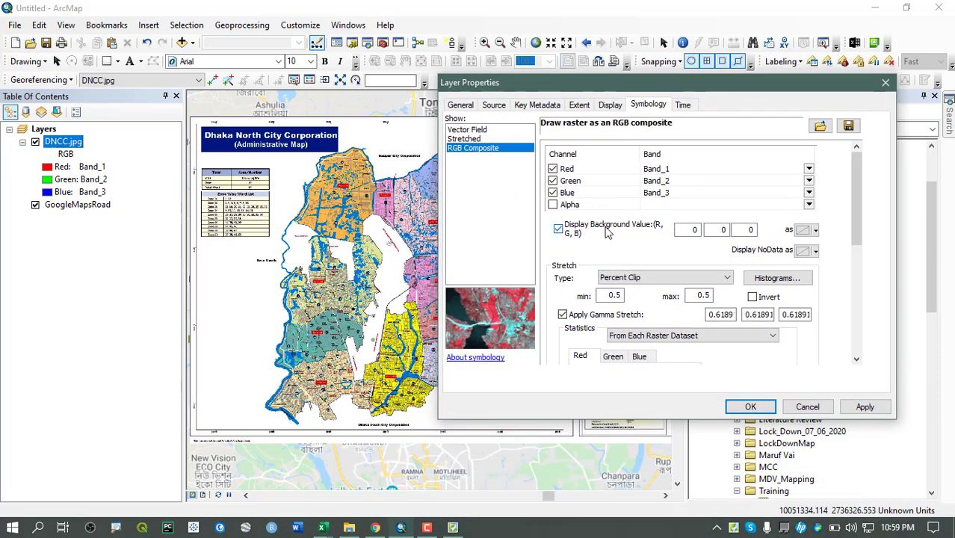
{"action": "left_click", "coordinate": [692, 230]}
{"action": "left_click", "coordinate": [805, 230]}
{"action": "double_click", "coordinate": [692, 230]}
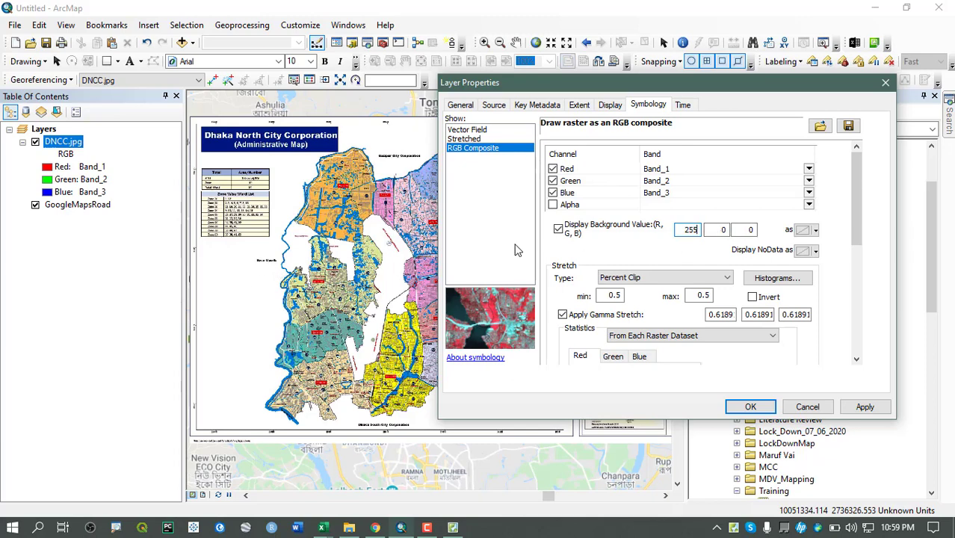
{"action": "left_click", "coordinate": [718, 230]}
{"action": "left_click", "coordinate": [750, 229]}
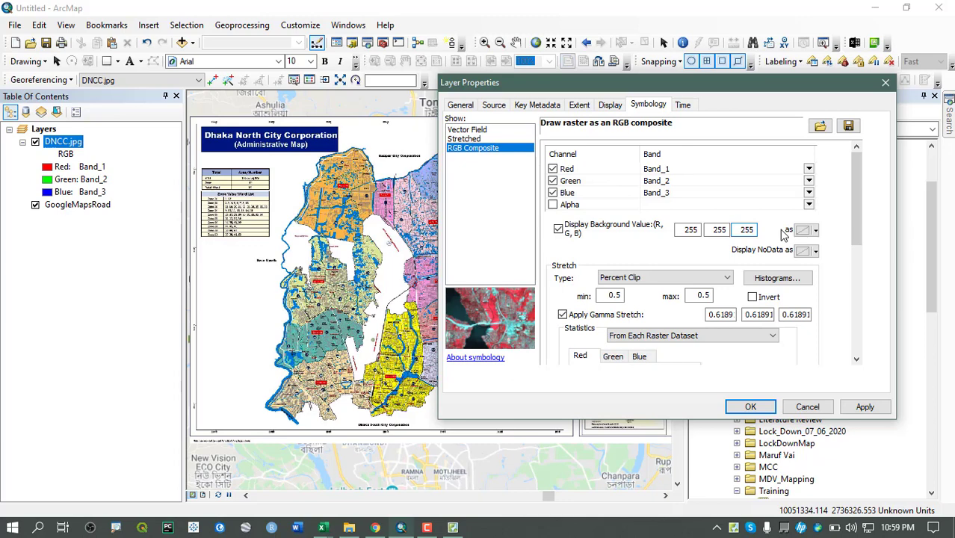
{"action": "type", "text": "255"}
Set the display color of the DNCC.jpg background value to No Color
{"action": "left_click", "coordinate": [803, 231]}
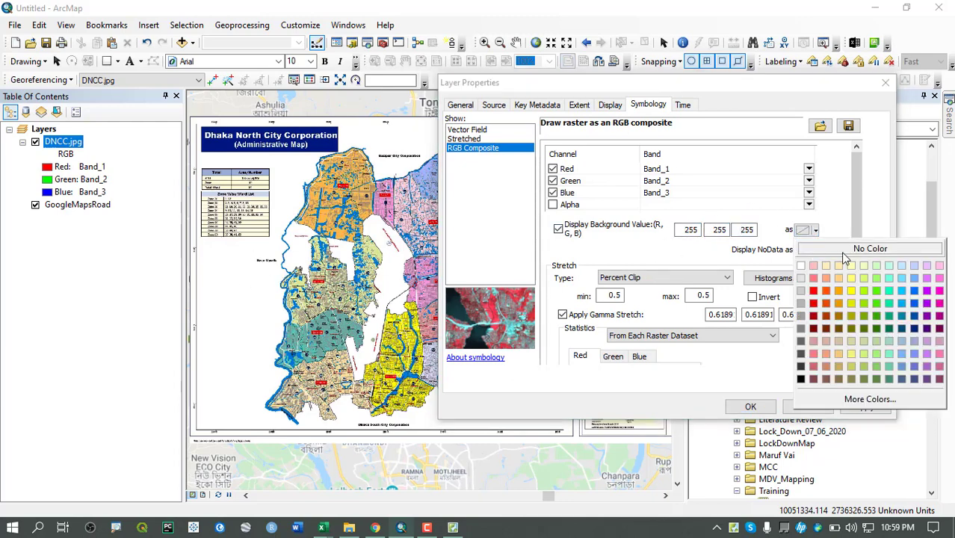
{"action": "left_click", "coordinate": [878, 249]}
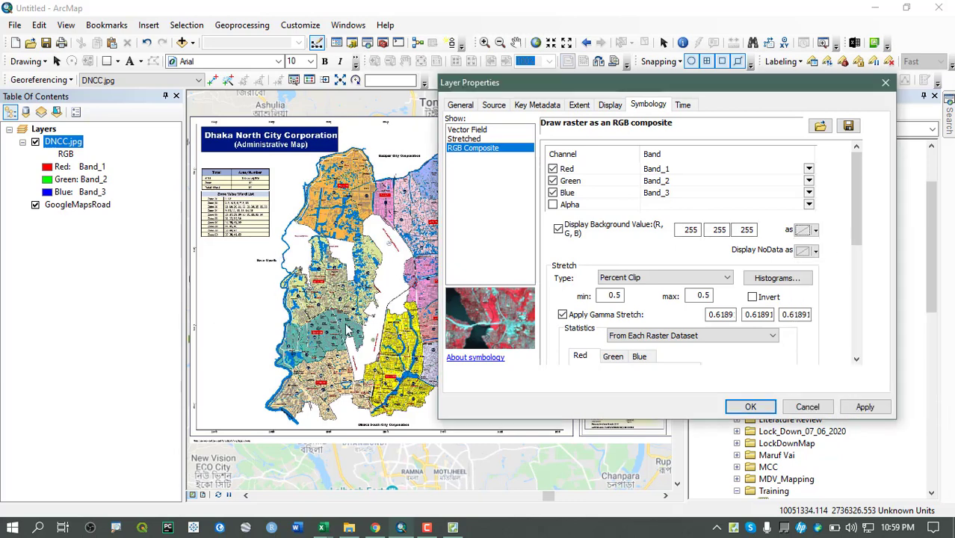
{"action": "left_click", "coordinate": [810, 230]}
{"action": "left_click", "coordinate": [810, 230]}
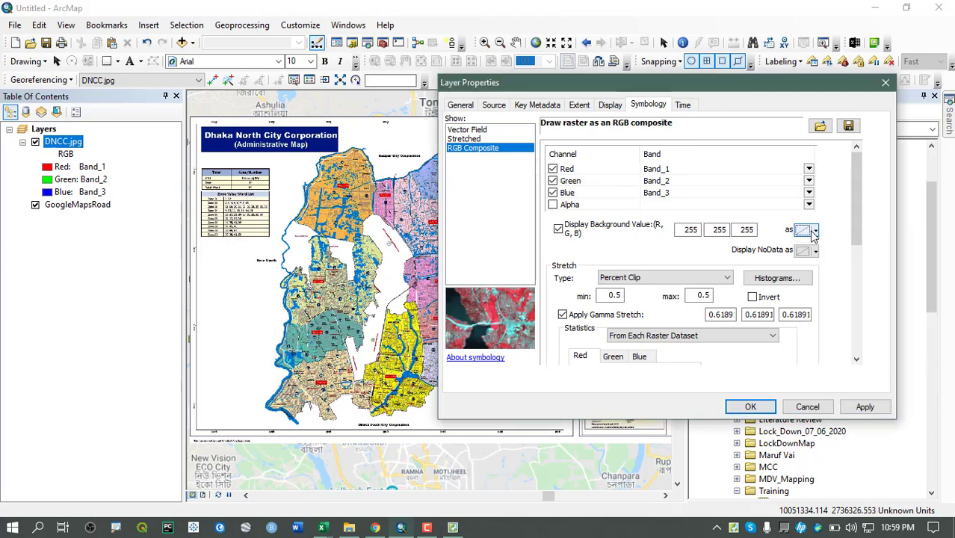
Apply the No Color background of the DNCC.jpg layer, and try red as its display color
{"action": "left_click", "coordinate": [867, 410]}
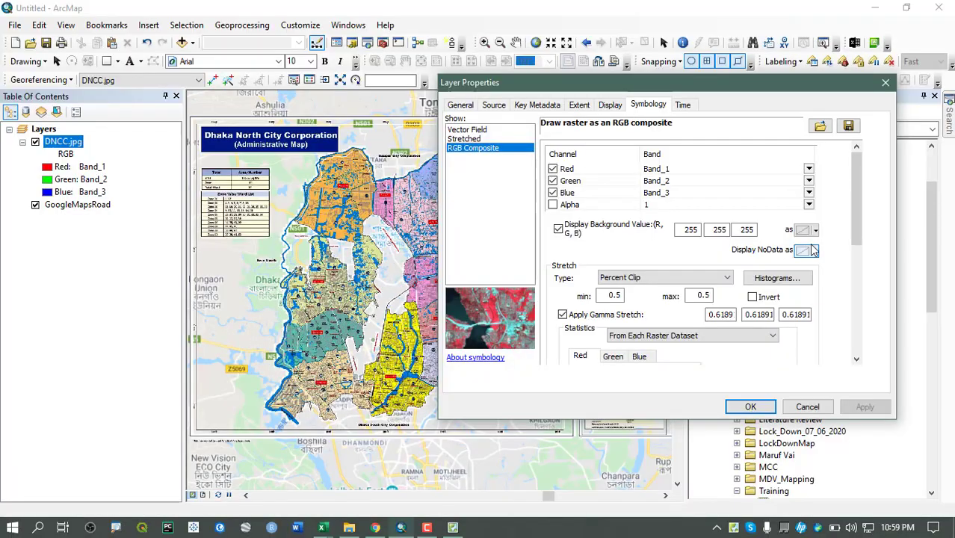
{"action": "left_click", "coordinate": [813, 251]}
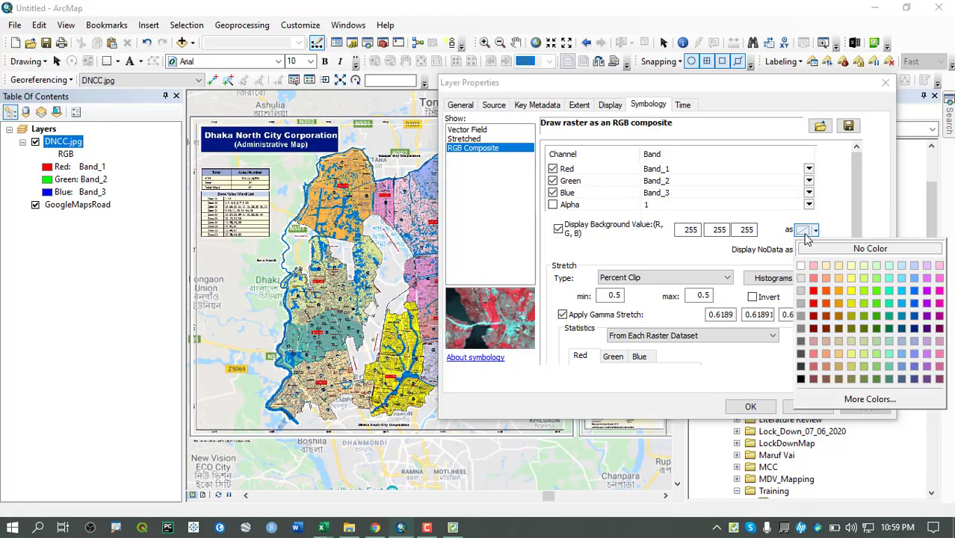
{"action": "left_click", "coordinate": [813, 291]}
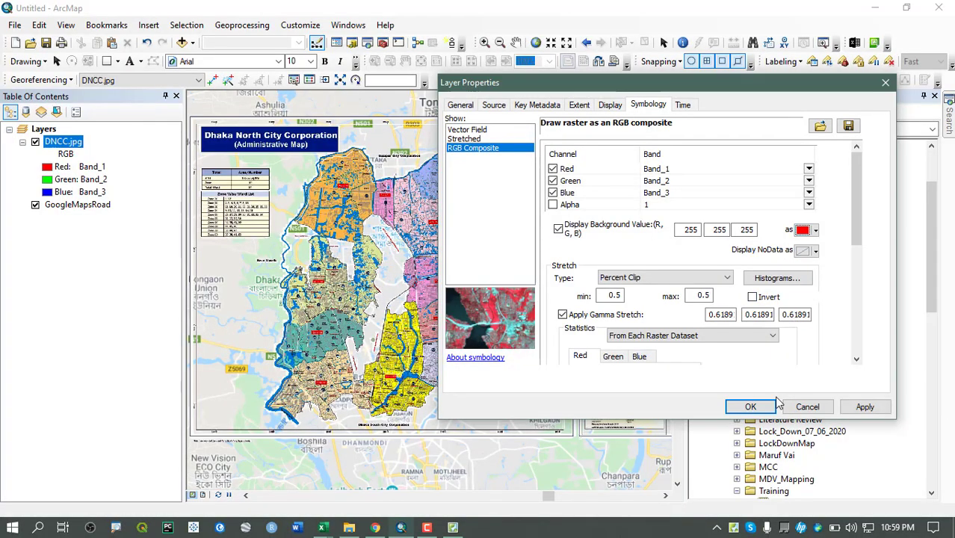
{"action": "left_click", "coordinate": [865, 407]}
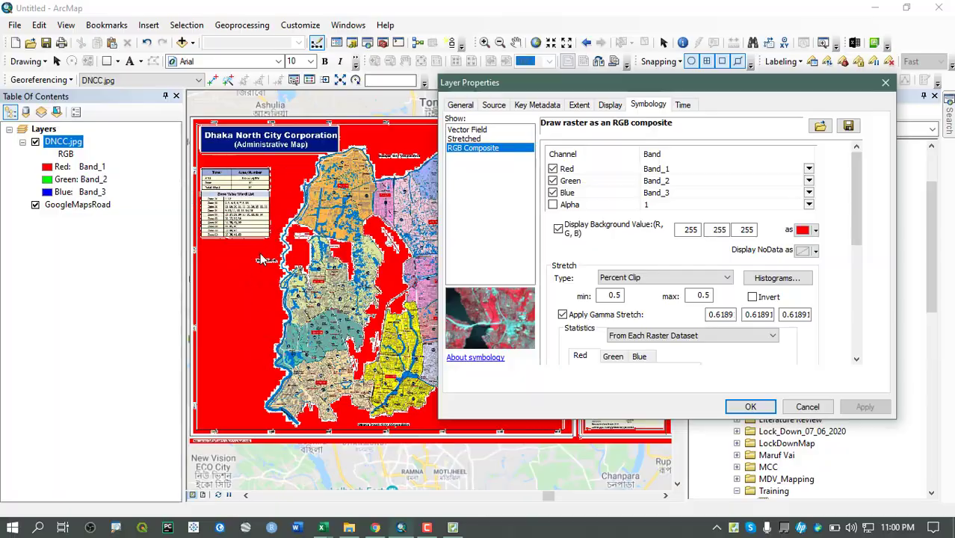
Change the display color of the DNCC.jpg background value back to No Color and apply it
{"action": "left_click", "coordinate": [815, 230]}
{"action": "left_click", "coordinate": [804, 247]}
{"action": "left_click", "coordinate": [863, 407]}
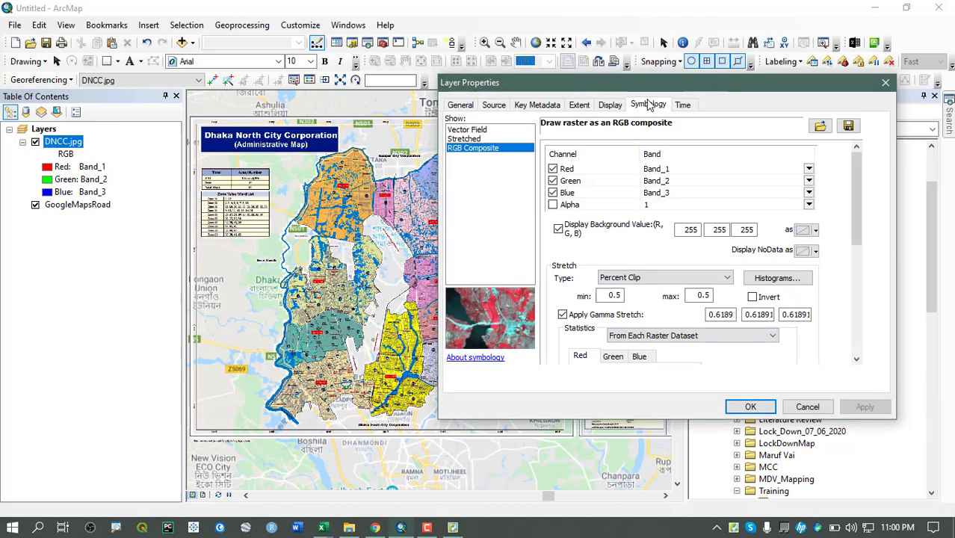
Set the transparency of the DNCC.jpg layer to 50% in its display properties and apply it
{"action": "left_click_drag", "start_coordinate": [649, 82], "coordinate": [576, 335]}
{"action": "left_click_drag", "start_coordinate": [647, 336], "coordinate": [702, 112]}
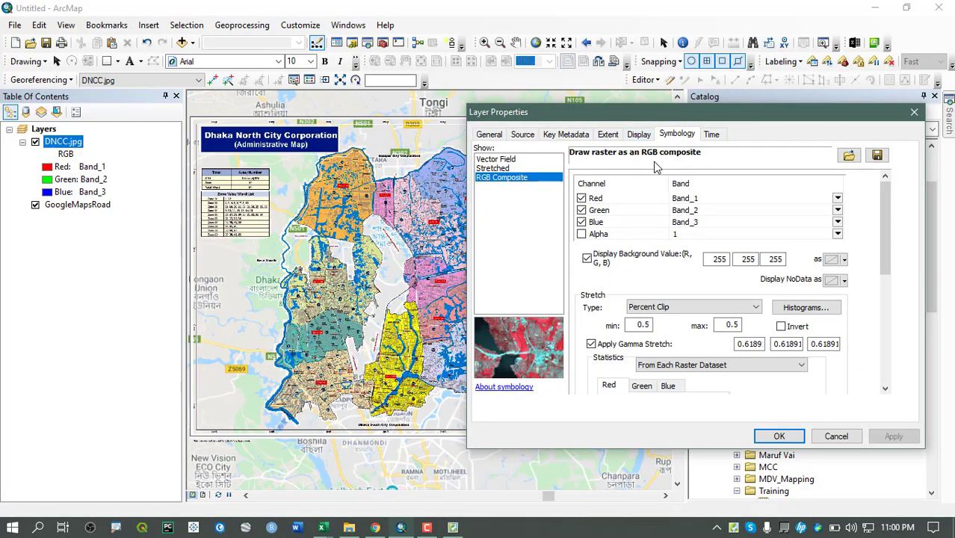
{"action": "left_click", "coordinate": [637, 136]}
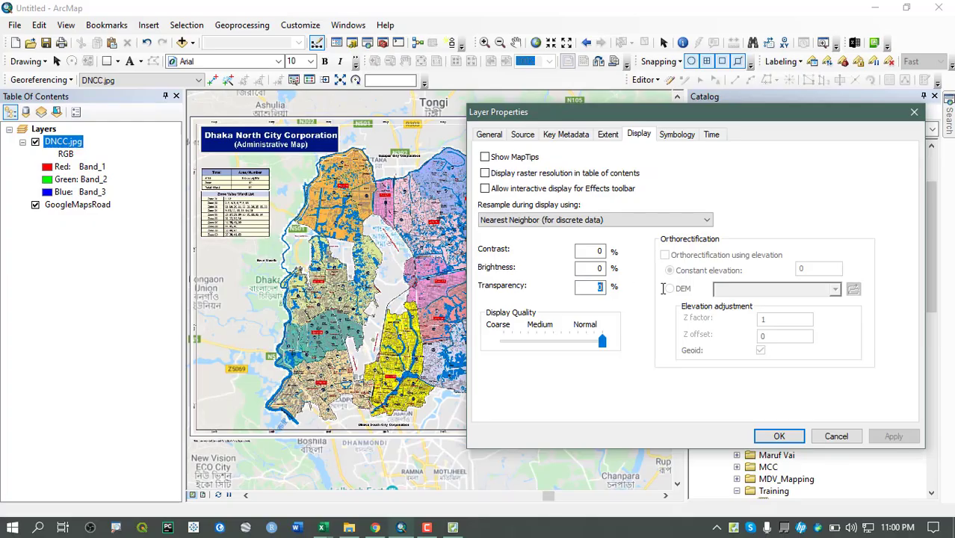
{"action": "type", "text": "50"}
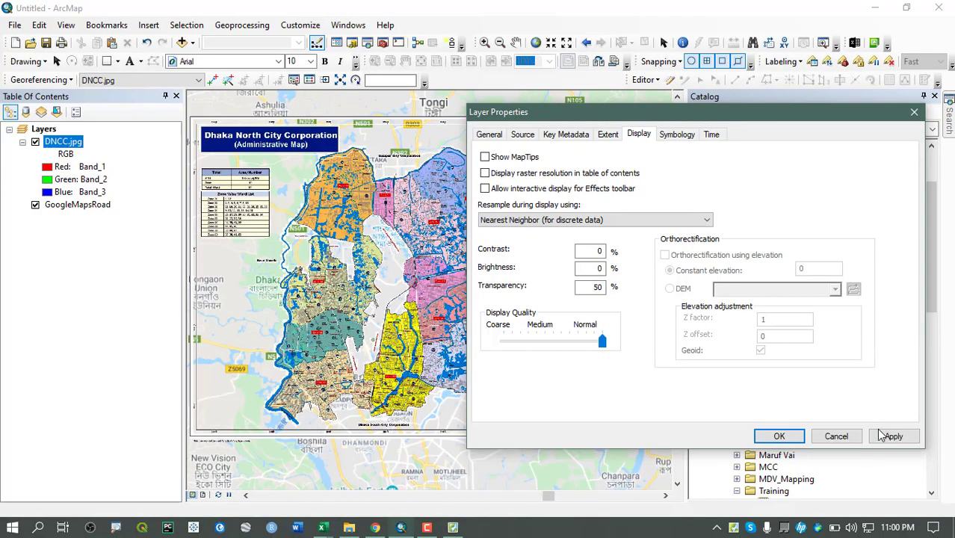
{"action": "left_click", "coordinate": [890, 437]}
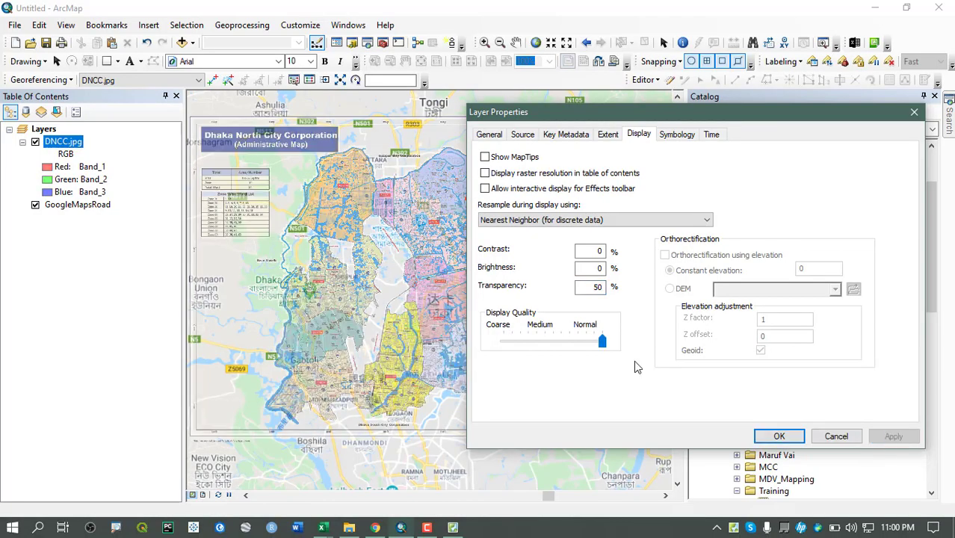
Raise the transparency of the DNCC.jpg layer to 60% and close its properties
{"action": "left_click_drag", "start_coordinate": [593, 288], "coordinate": [619, 292]}
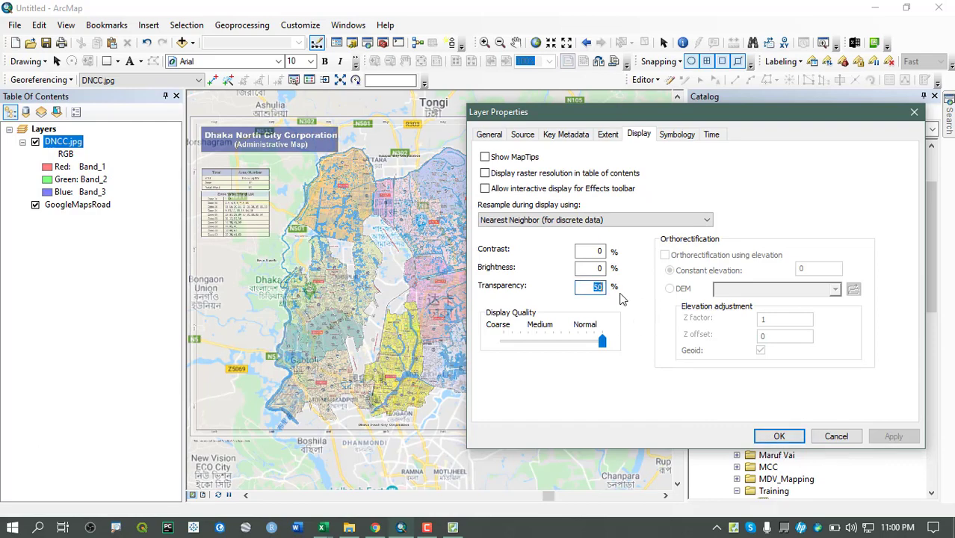
{"action": "left_click", "coordinate": [893, 436]}
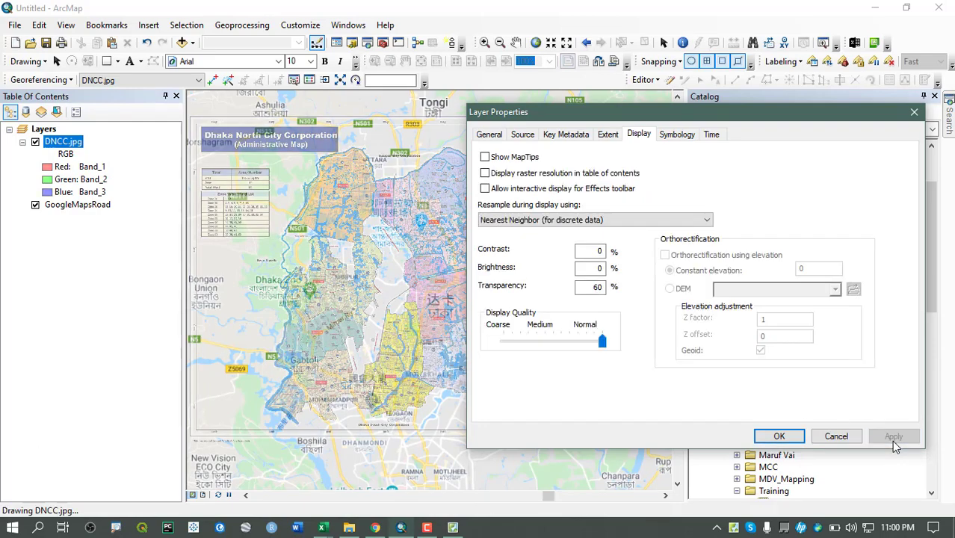
{"action": "left_click", "coordinate": [777, 435]}
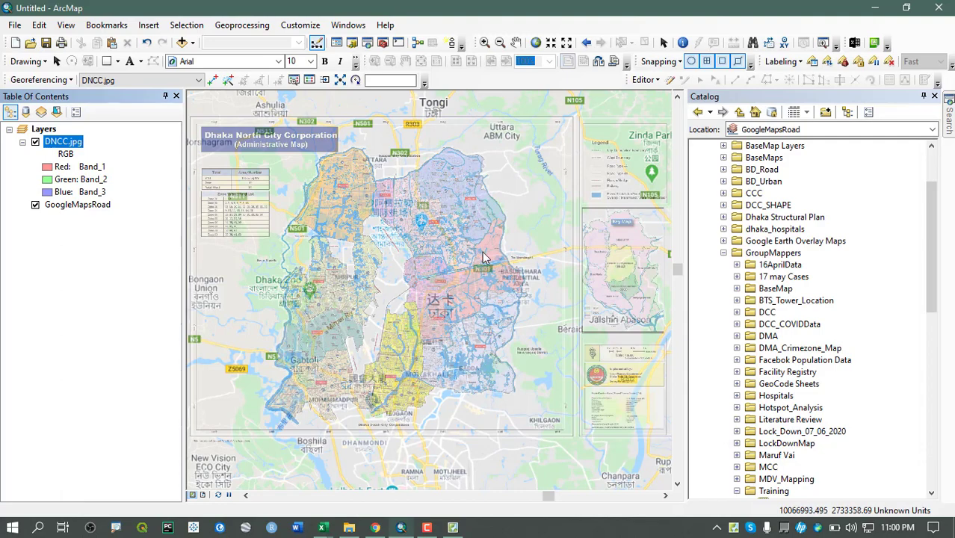
Auto-hide the Catalog and the Table of Contents to enlarge the map area
{"action": "scroll", "coordinate": [404, 119], "scroll_direction": "up", "scroll_amount": 2}
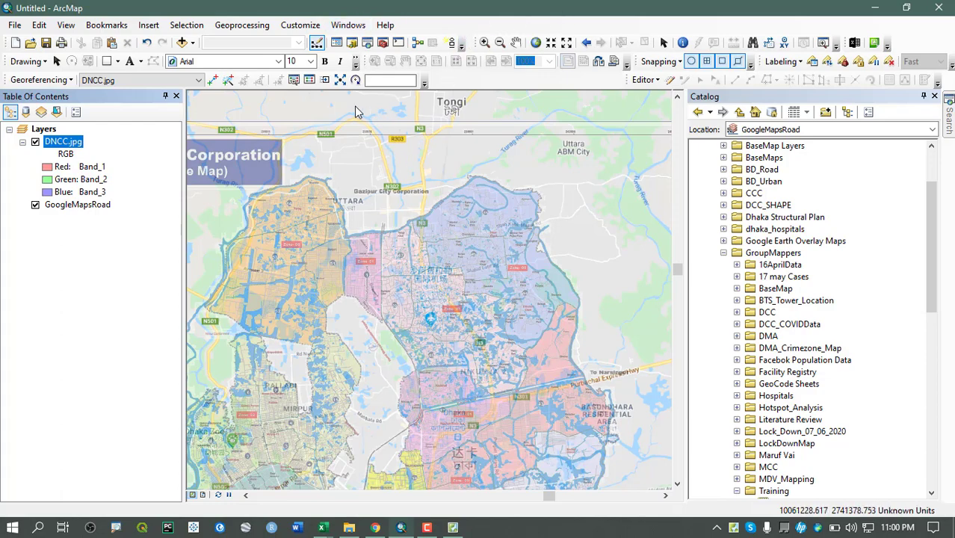
{"action": "left_click", "coordinate": [325, 80]}
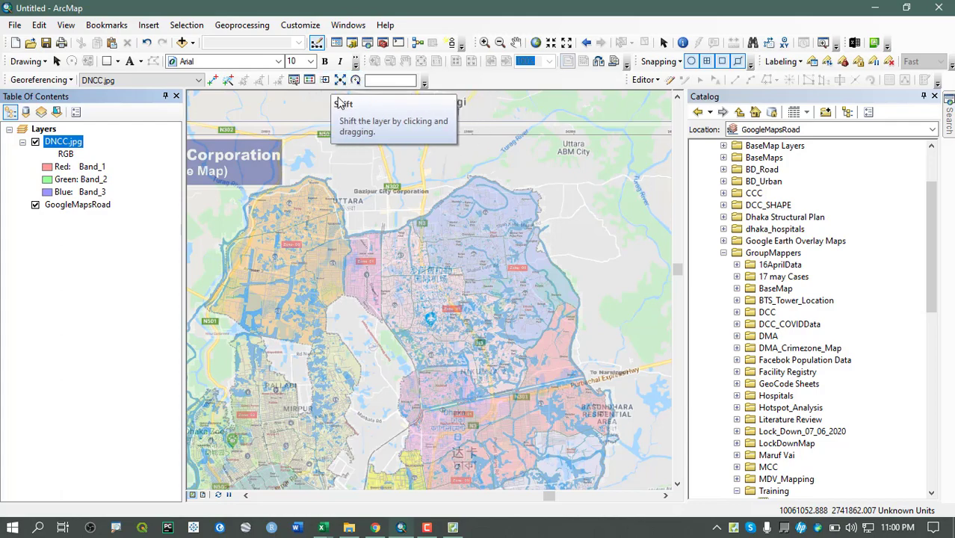
{"action": "left_click", "coordinate": [923, 95]}
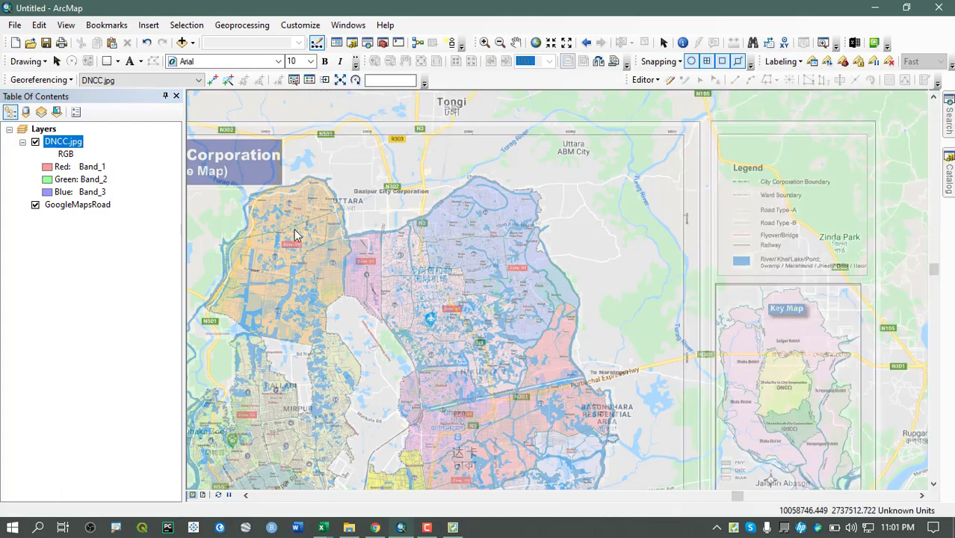
{"action": "left_click", "coordinate": [167, 97]}
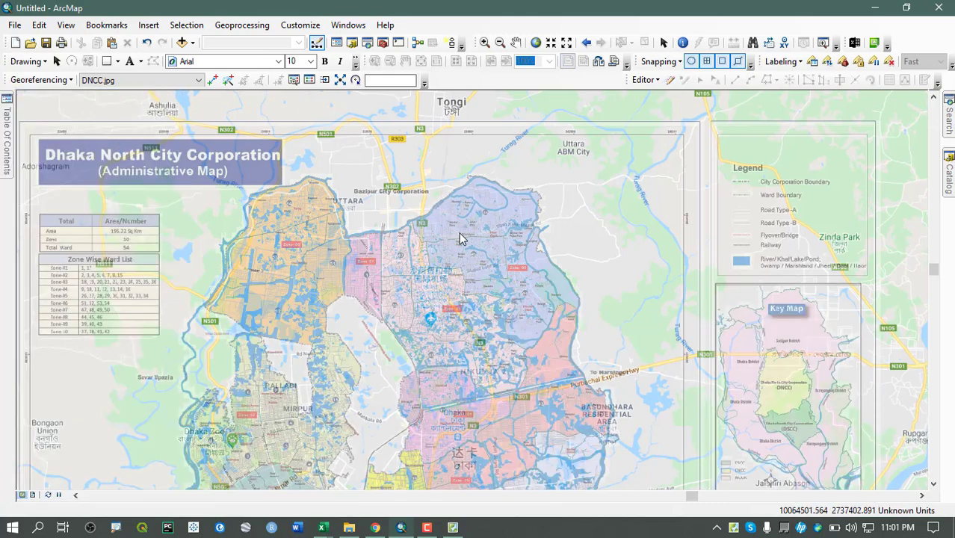
Enlarge the DNCC.jpg raster over the Dhaka area of the basemap with the georeferencing Scale tool
{"action": "scroll", "coordinate": [461, 239], "scroll_direction": "up", "scroll_amount": 1}
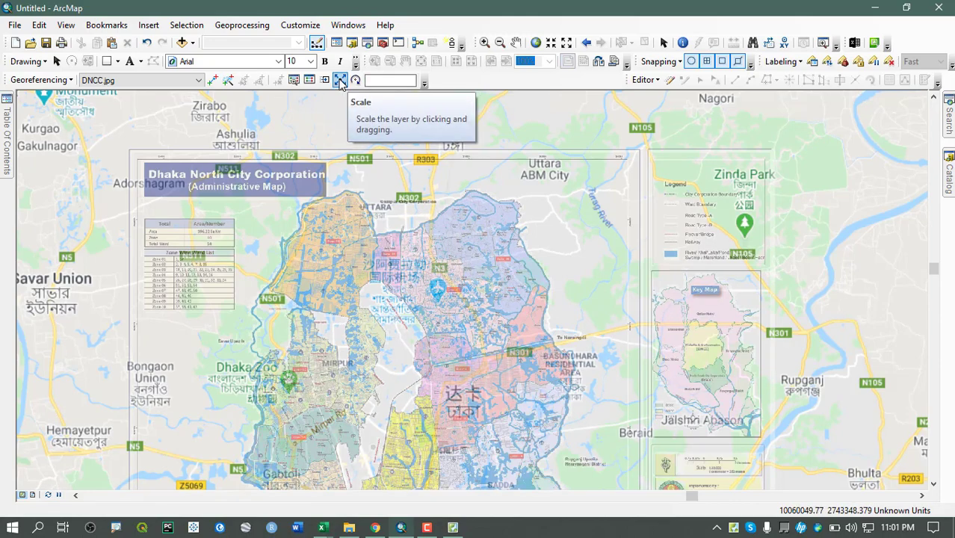
{"action": "scroll", "coordinate": [430, 175], "scroll_direction": "up", "scroll_amount": 3}
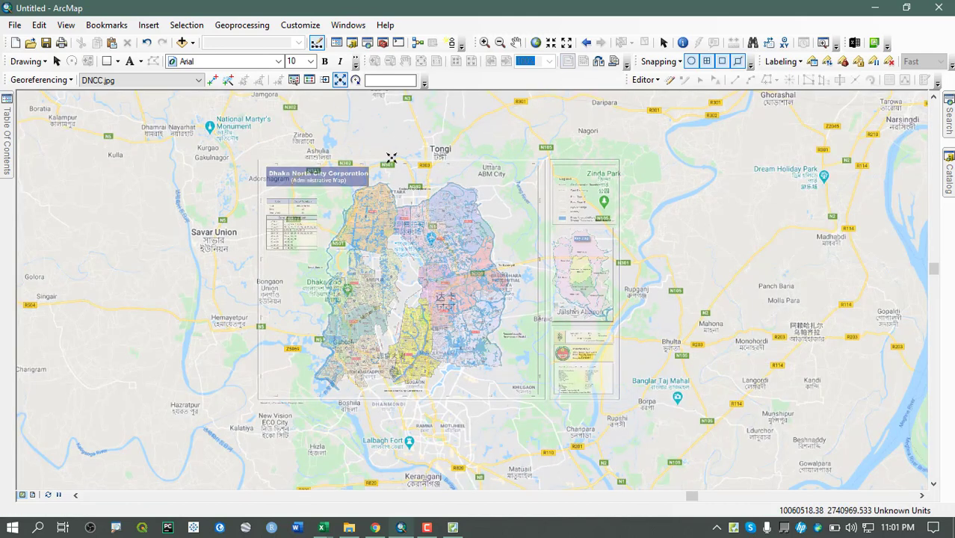
{"action": "left_click", "coordinate": [339, 79]}
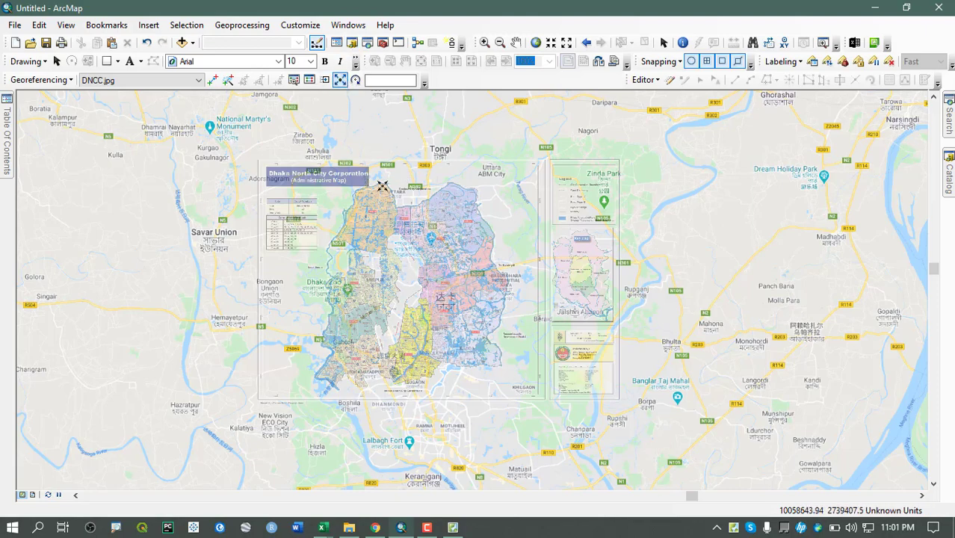
{"action": "left_click_drag", "start_coordinate": [409, 273], "coordinate": [450, 263]}
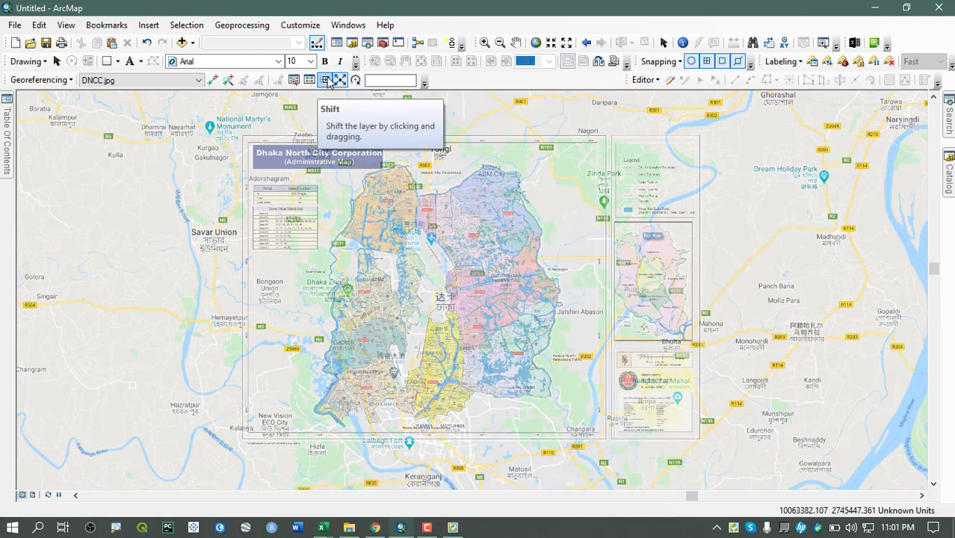
{"action": "left_click", "coordinate": [329, 81]}
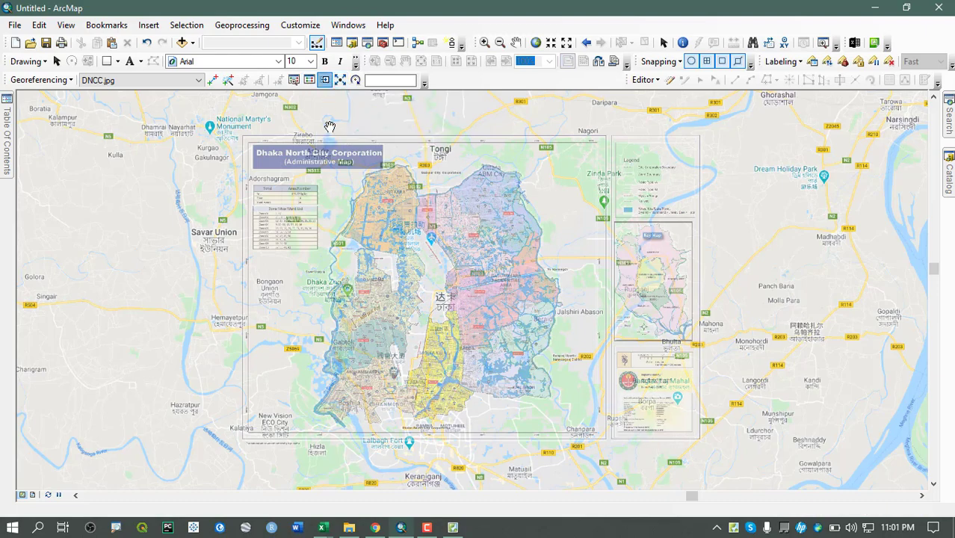
{"action": "left_click", "coordinate": [517, 45]}
{"action": "left_click_drag", "start_coordinate": [437, 232], "coordinate": [503, 261]}
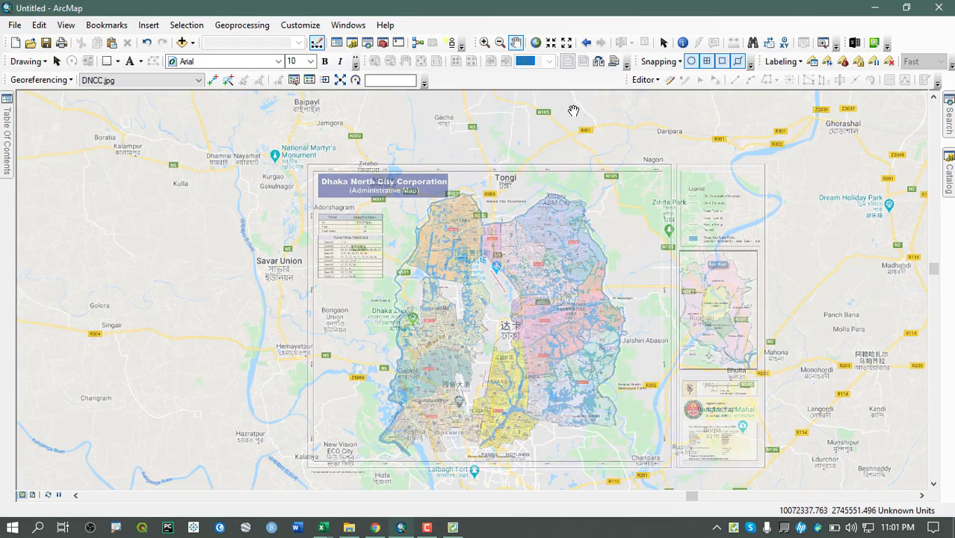
{"action": "left_click_drag", "start_coordinate": [474, 274], "coordinate": [409, 246]}
{"action": "left_click_drag", "start_coordinate": [442, 290], "coordinate": [638, 286]}
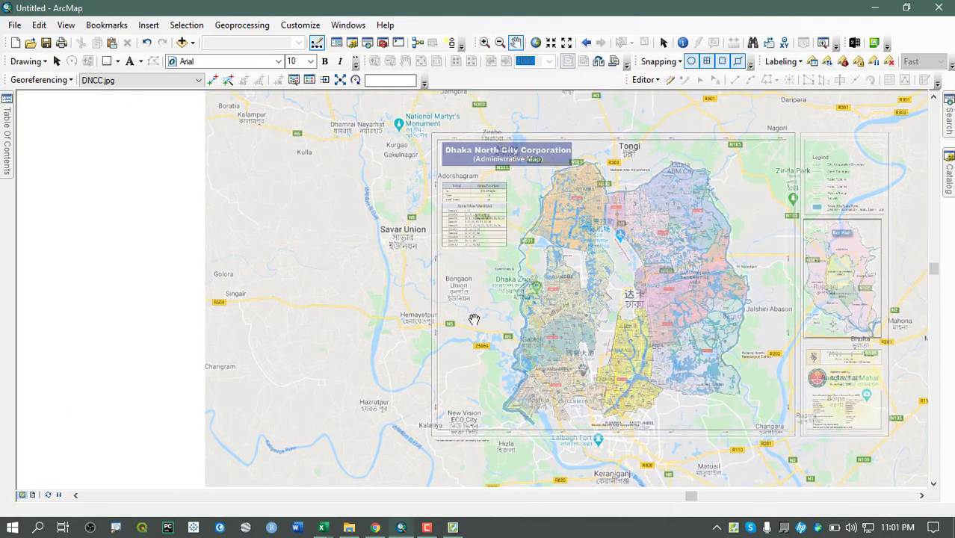
{"action": "left_click_drag", "start_coordinate": [474, 248], "coordinate": [435, 259]}
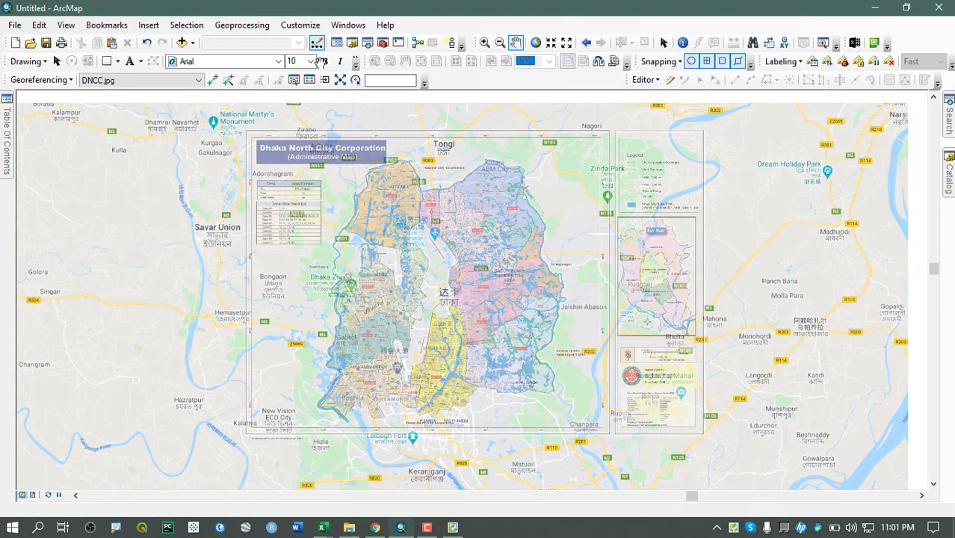
Rescale the DNCC.jpg raster slightly and shift it over Dhaka, between Tongi and Lalbagh Fort on the basemap
{"action": "left_click", "coordinate": [340, 80]}
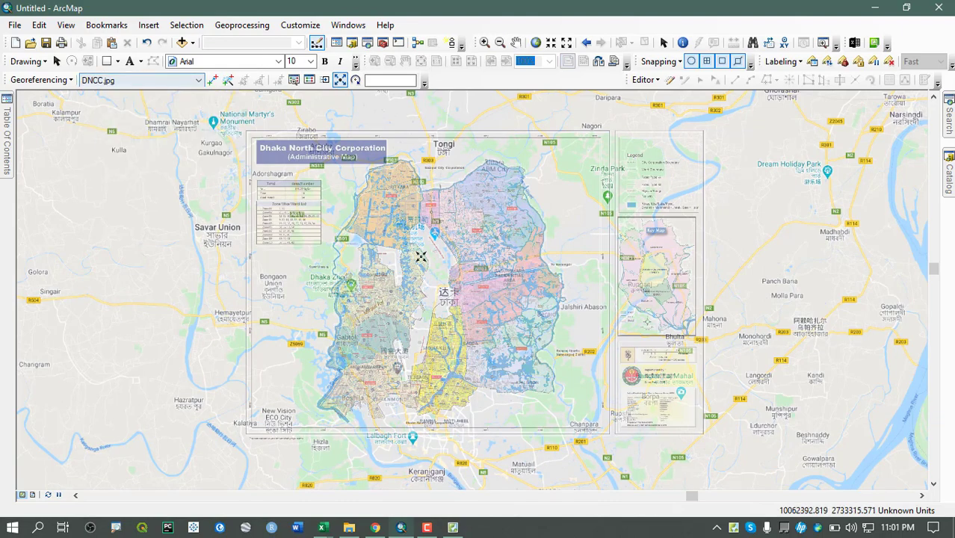
{"action": "left_click_drag", "start_coordinate": [432, 252], "coordinate": [439, 236]}
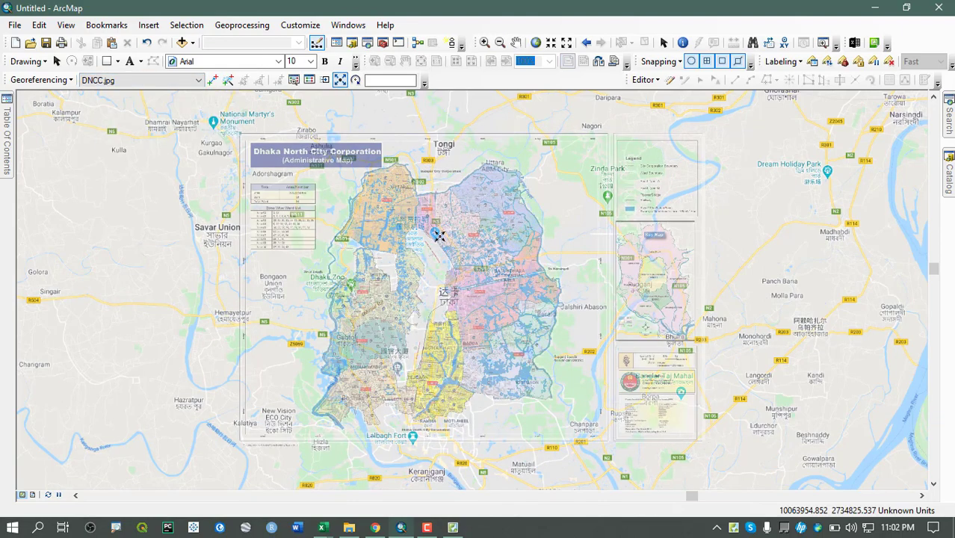
{"action": "left_click", "coordinate": [324, 80]}
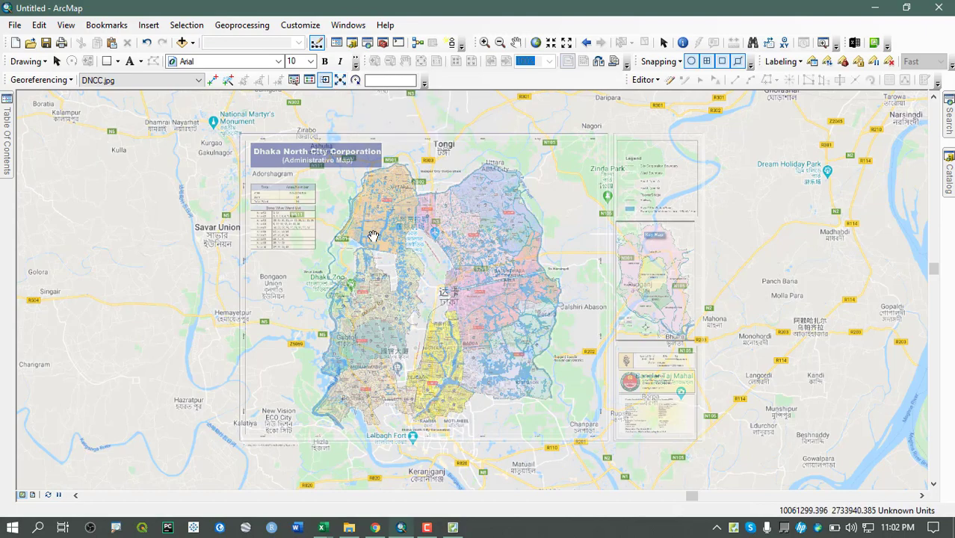
{"action": "left_click_drag", "start_coordinate": [438, 269], "coordinate": [557, 270]}
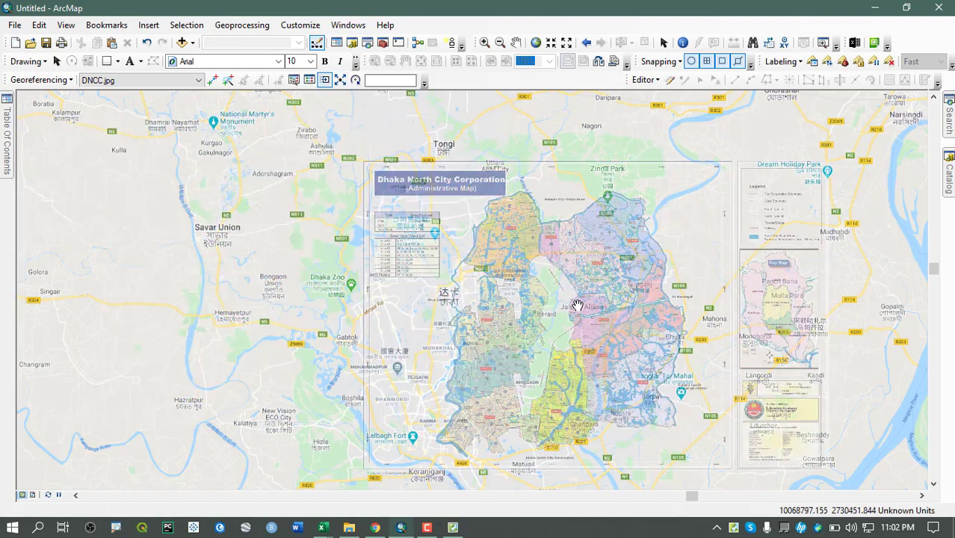
{"action": "left_click_drag", "start_coordinate": [525, 237], "coordinate": [375, 220]}
{"action": "left_click_drag", "start_coordinate": [458, 256], "coordinate": [477, 227]}
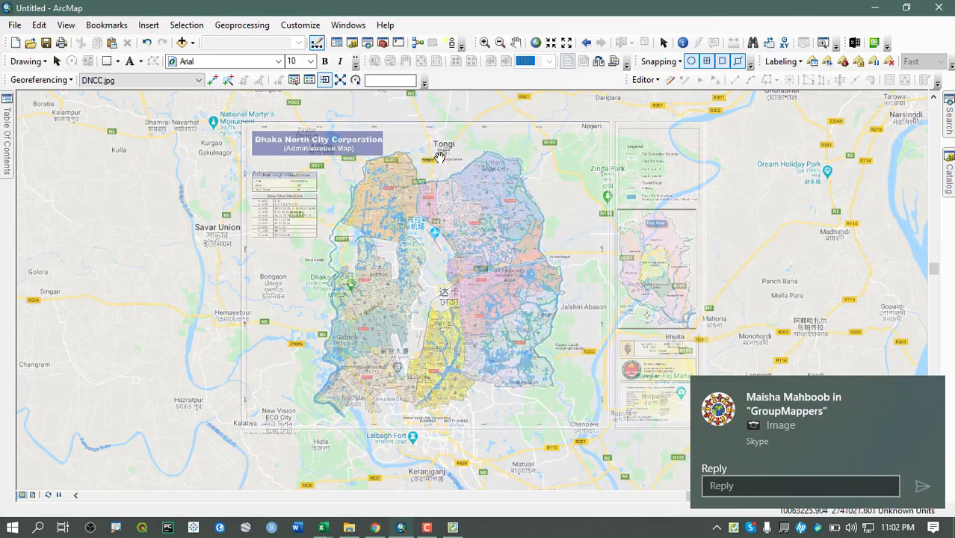
Shift the DNCC.jpg raster so its northern boundary follows the Turag River south of Tongi on the basemap
{"action": "scroll", "coordinate": [450, 158], "scroll_direction": "up", "scroll_amount": 3}
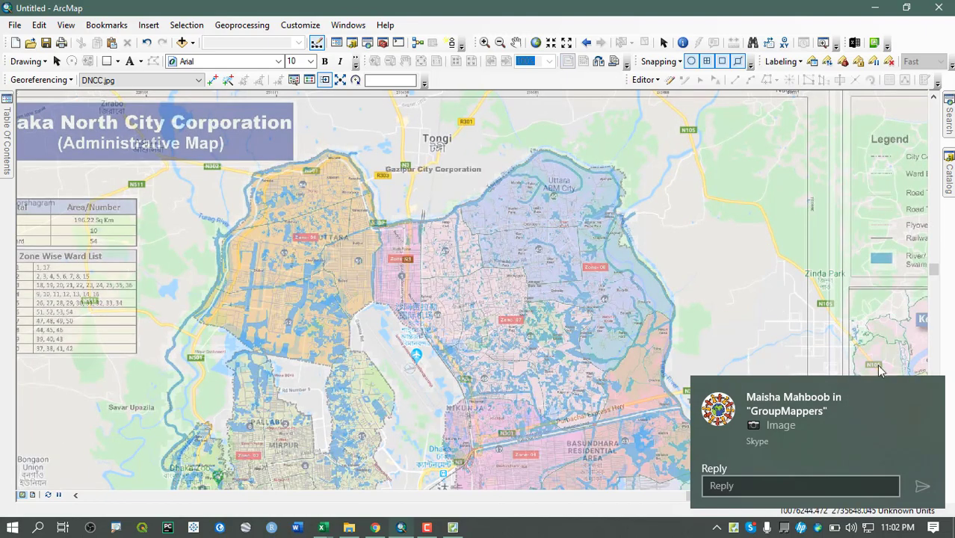
{"action": "left_click", "coordinate": [932, 390]}
{"action": "scroll", "coordinate": [377, 180], "scroll_direction": "up", "scroll_amount": 2}
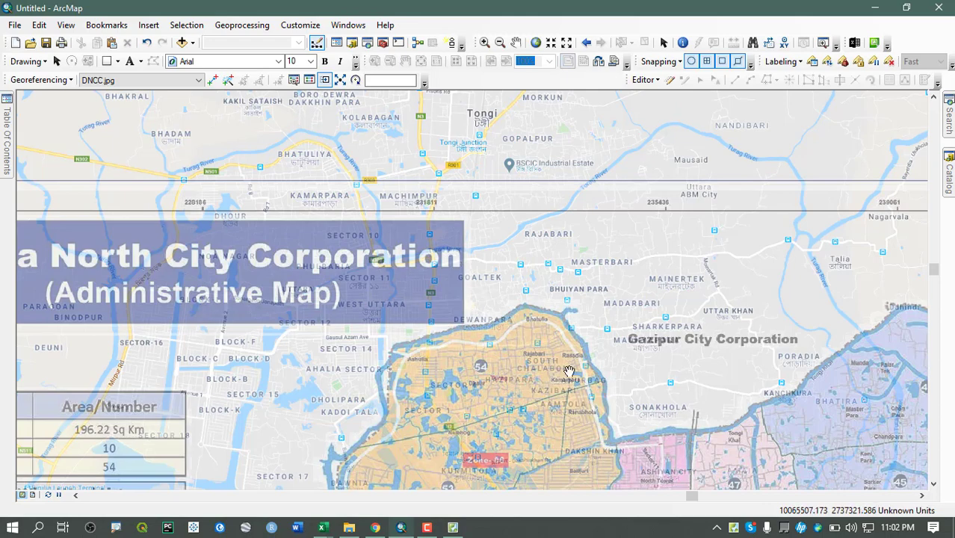
{"action": "left_click_drag", "start_coordinate": [556, 417], "coordinate": [337, 272]}
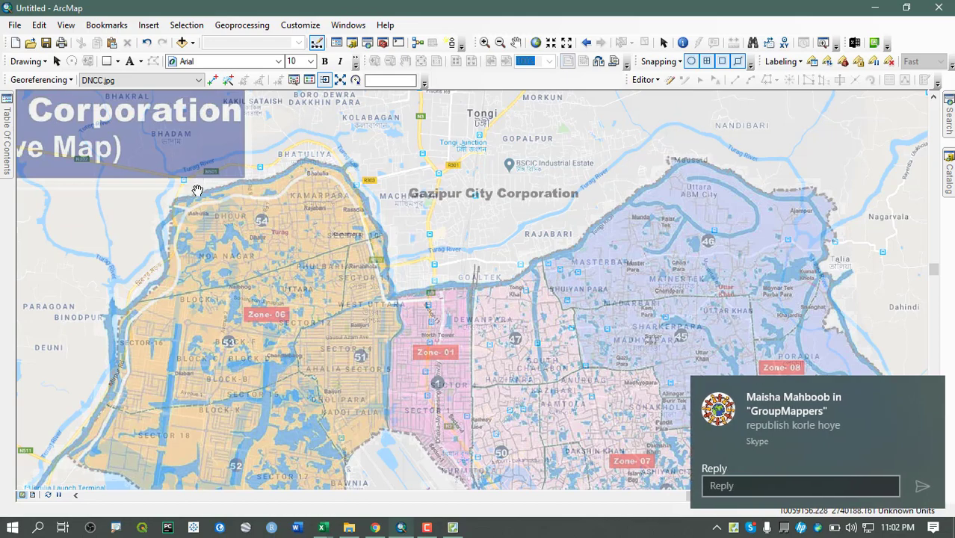
{"action": "left_click_drag", "start_coordinate": [249, 288], "coordinate": [251, 322]}
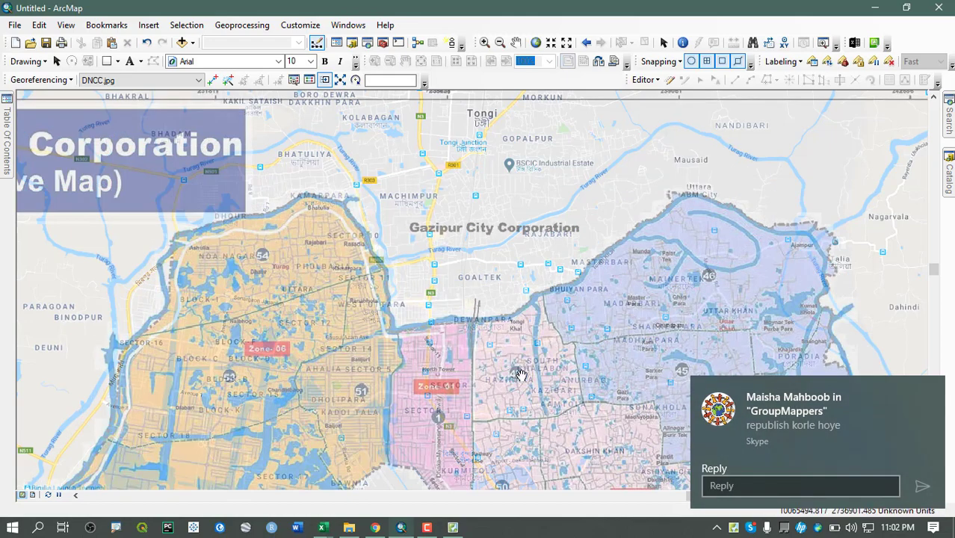
{"action": "left_click_drag", "start_coordinate": [524, 372], "coordinate": [497, 291]}
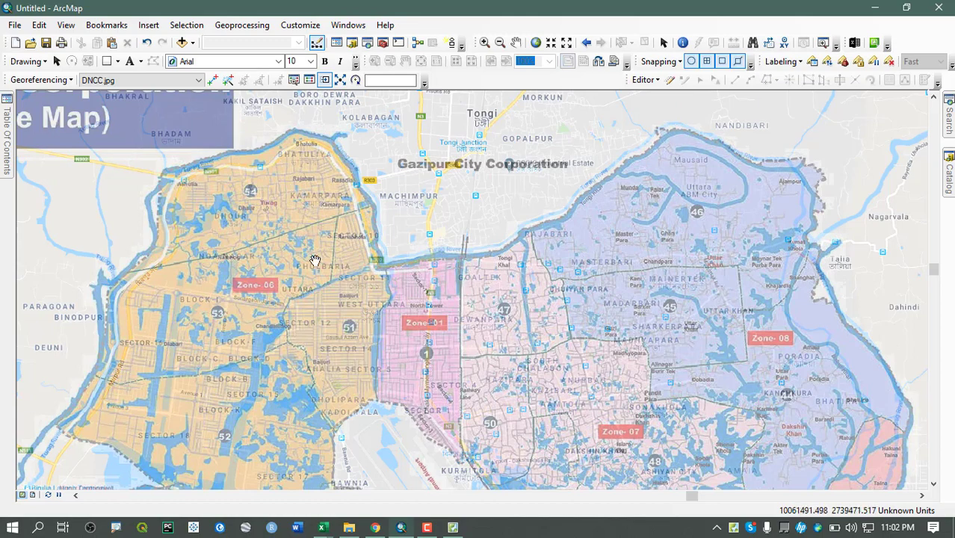
{"action": "left_click_drag", "start_coordinate": [672, 443], "coordinate": [659, 240]}
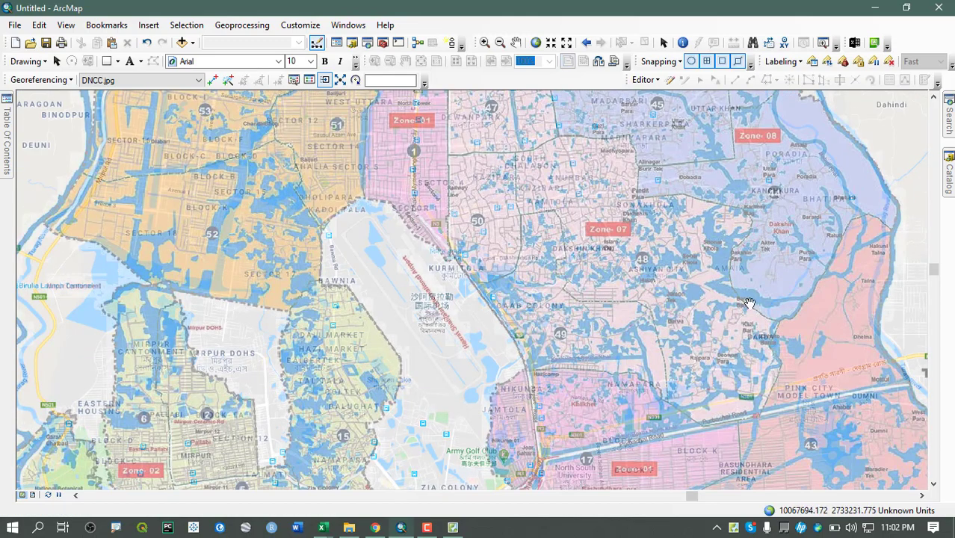
Shift the DNCC.jpg raster slightly northeast to adjust its northern boundary against the Turag River near Tongi Bazar
{"action": "scroll", "coordinate": [705, 260], "scroll_direction": "up", "scroll_amount": 3}
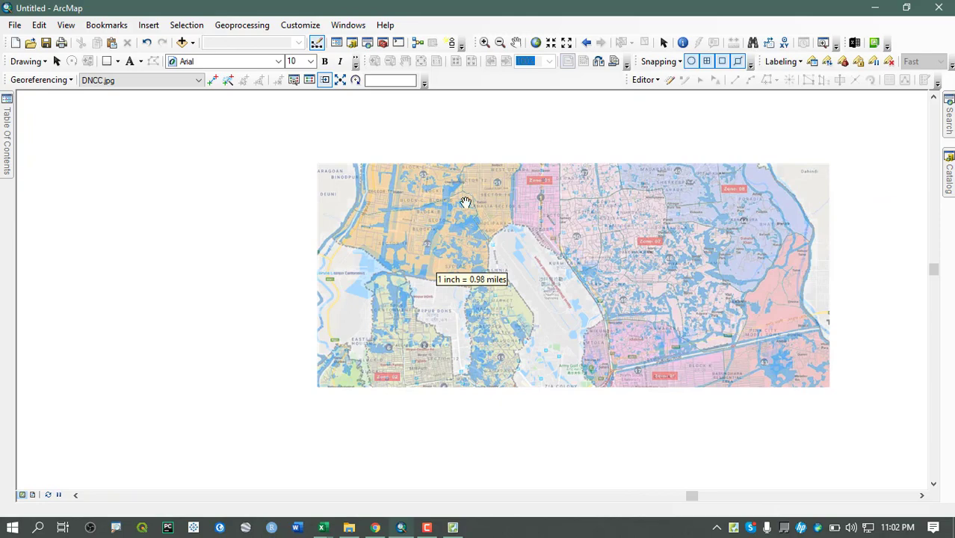
{"action": "scroll", "coordinate": [551, 237], "scroll_direction": "down", "scroll_amount": 5}
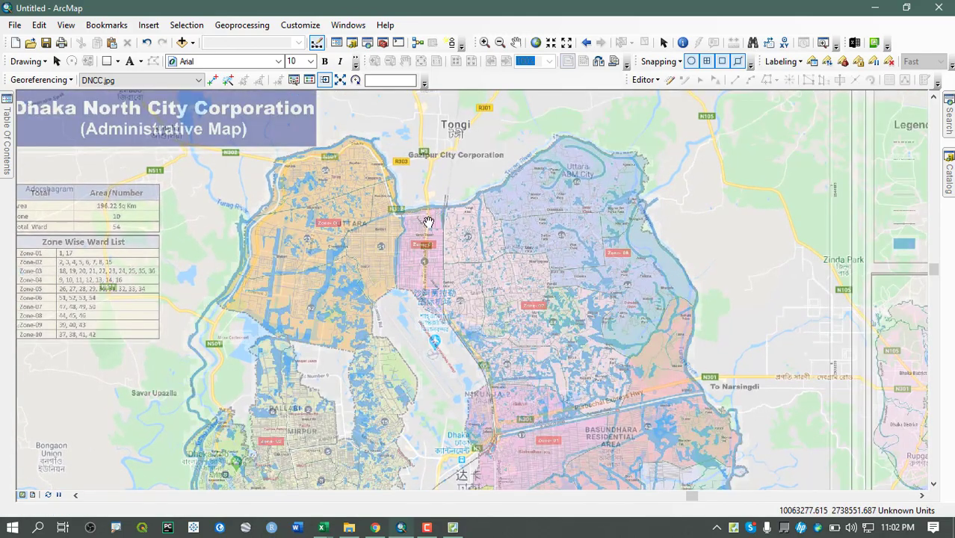
{"action": "scroll", "coordinate": [426, 214], "scroll_direction": "down", "scroll_amount": 3}
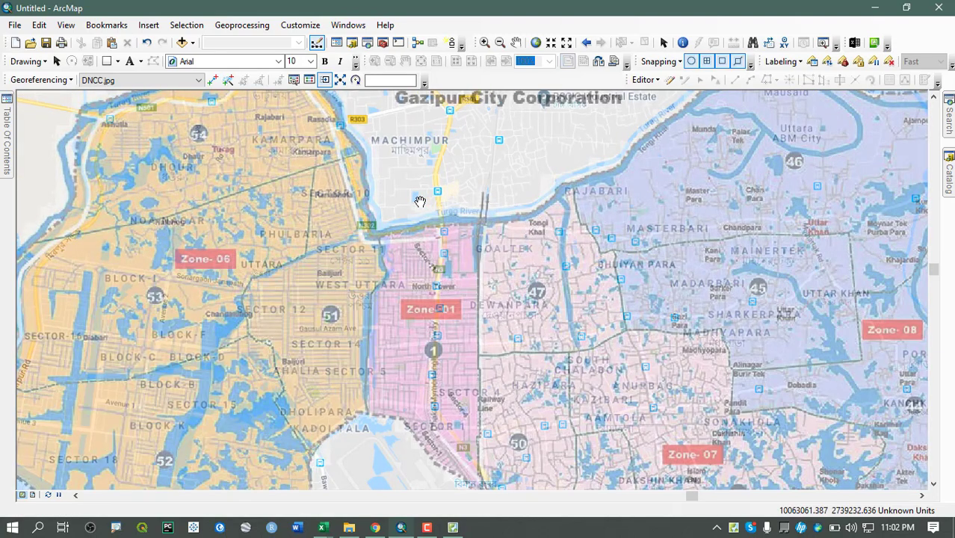
{"action": "scroll", "coordinate": [437, 200], "scroll_direction": "down", "scroll_amount": 2}
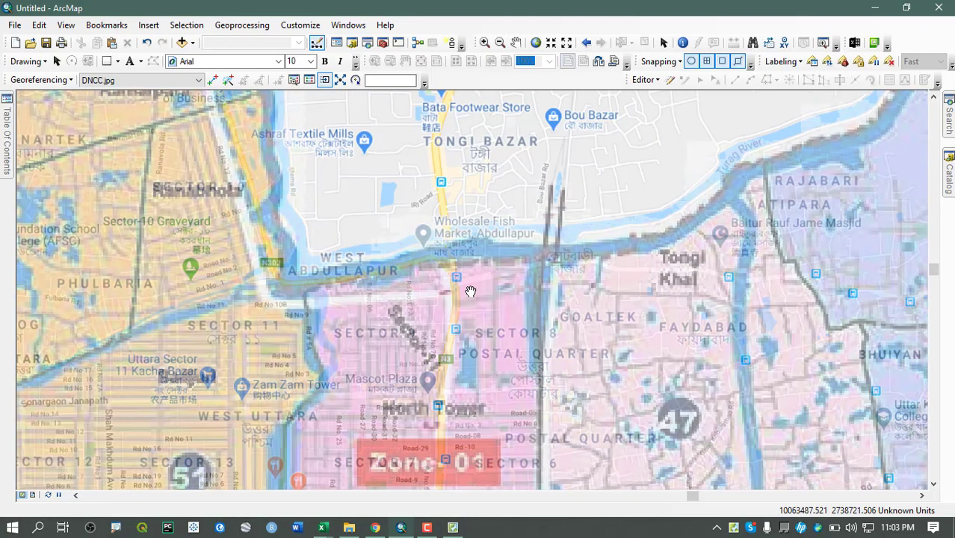
{"action": "mouse_move", "coordinate": [470, 292]}
{"action": "left_mouse_down"}
{"action": "mouse_move", "coordinate": [476, 283]}
{"action": "mouse_move", "coordinate": [468, 299]}
{"action": "left_mouse_up"}
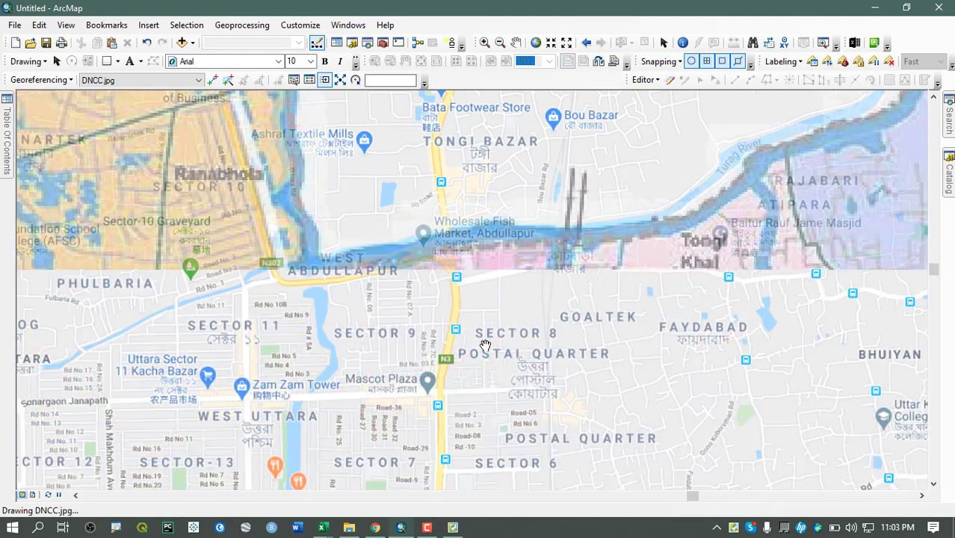
Compare the DNCC.jpg raster with the basemap down to the Purbachal Express Highway, hiding and reshowing the raster
{"action": "scroll", "coordinate": [352, 252], "scroll_direction": "down", "scroll_amount": 4}
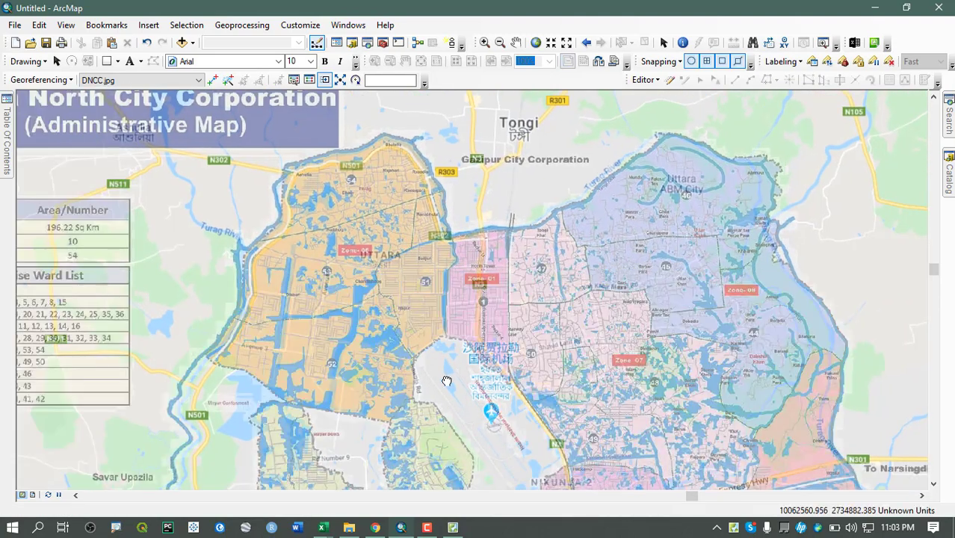
{"action": "left_click_drag", "start_coordinate": [448, 379], "coordinate": [443, 192]}
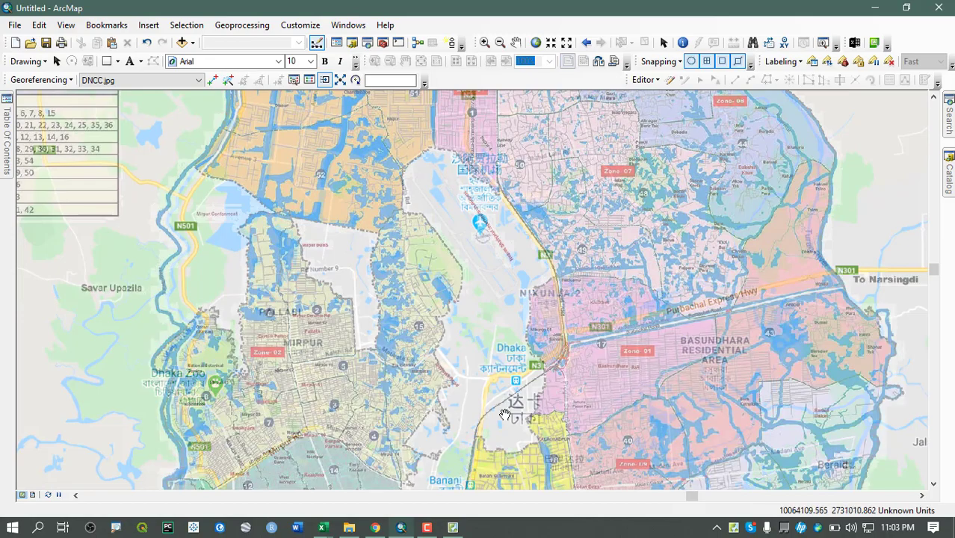
{"action": "left_click_drag", "start_coordinate": [508, 407], "coordinate": [454, 254]}
{"action": "left_click_drag", "start_coordinate": [581, 250], "coordinate": [443, 415]}
{"action": "left_click_drag", "start_coordinate": [637, 356], "coordinate": [635, 392]}
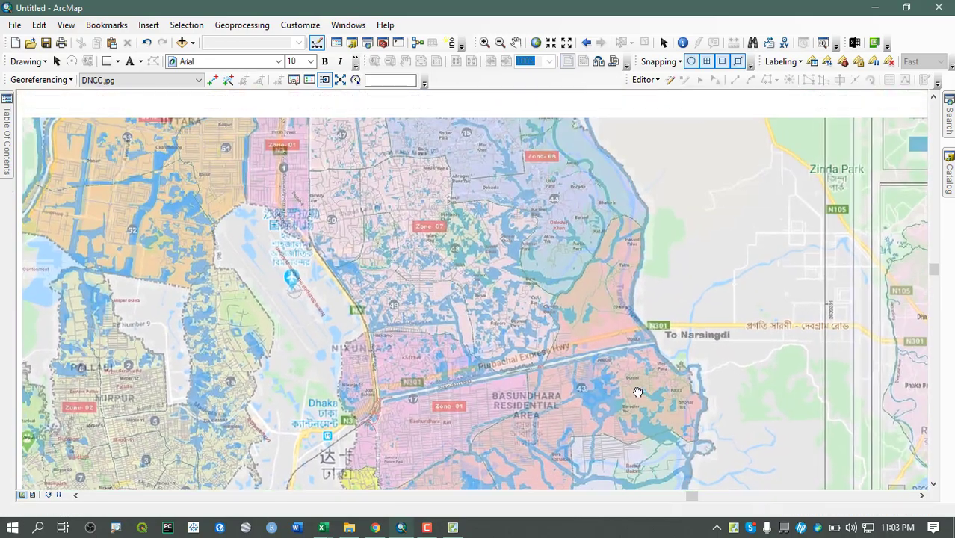
{"action": "scroll", "coordinate": [605, 341], "scroll_direction": "down", "scroll_amount": 2}
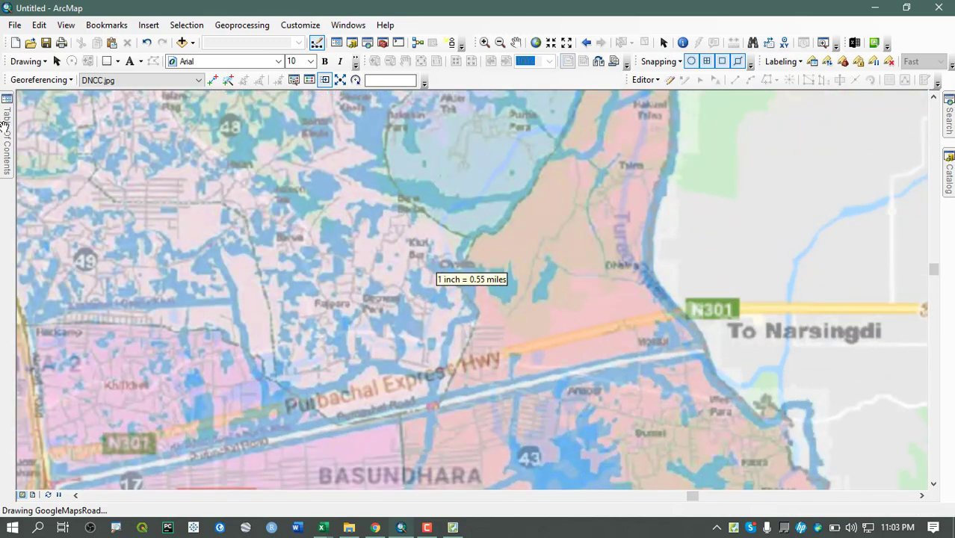
{"action": "mouse_move", "coordinate": [4, 123]}
{"action": "left_click", "coordinate": [50, 142]}
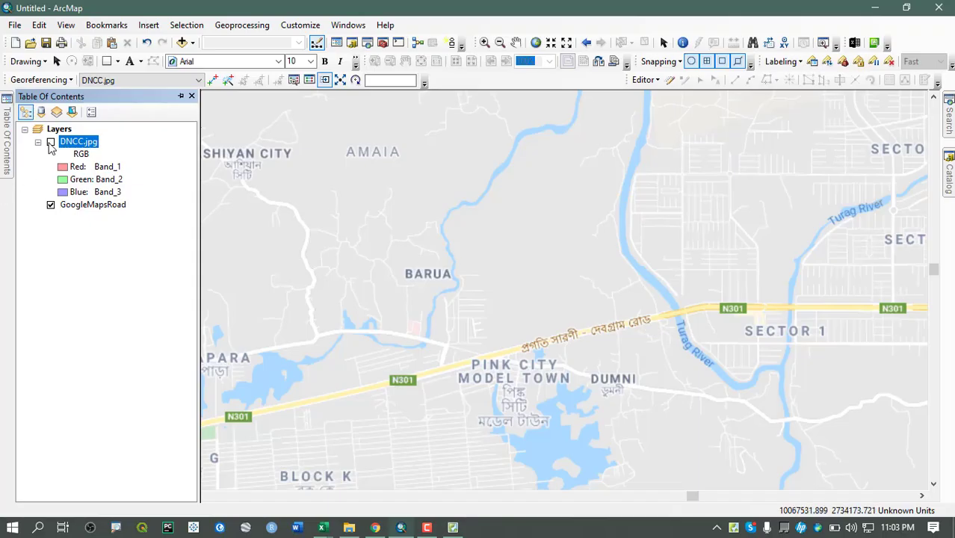
{"action": "left_click", "coordinate": [51, 141]}
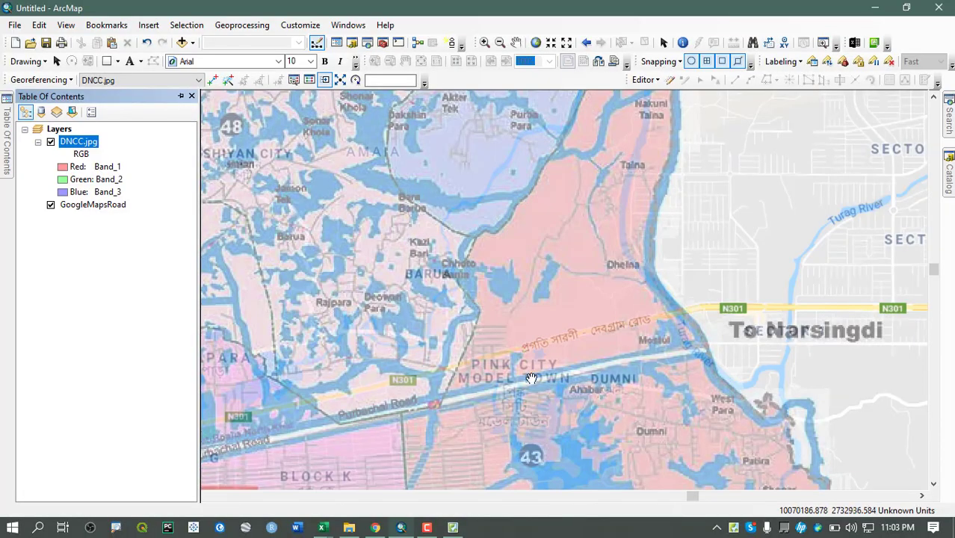
Shift the DNCC.jpg raster so its Purbachal Road and eastern boundary line up with the N301 highway and Turag River
{"action": "scroll", "coordinate": [597, 348], "scroll_direction": "down", "scroll_amount": 2}
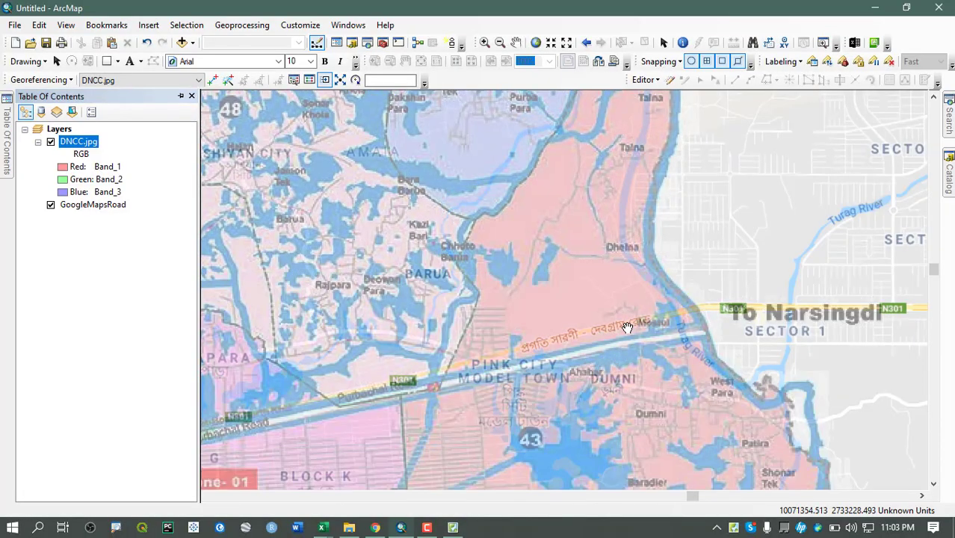
{"action": "left_click_drag", "start_coordinate": [609, 347], "coordinate": [631, 346]}
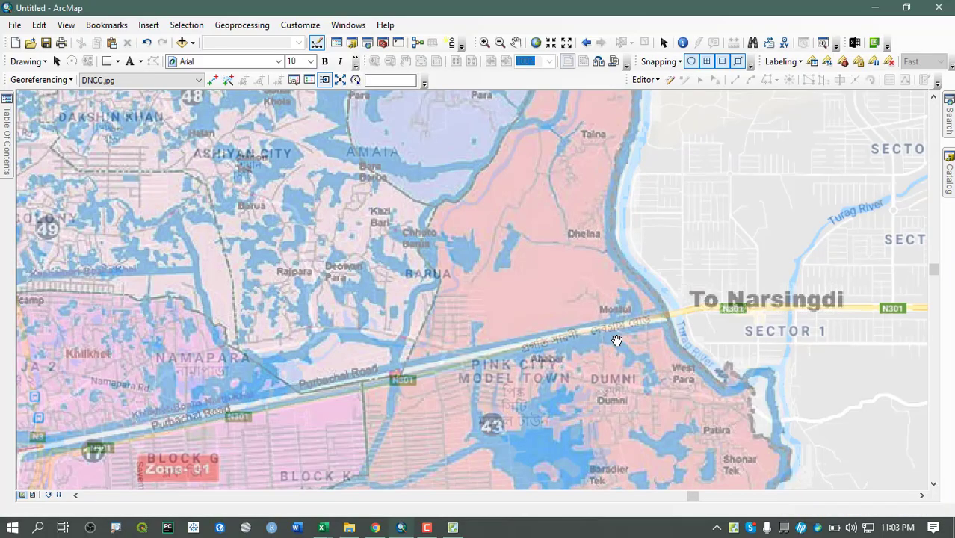
{"action": "left_click_drag", "start_coordinate": [616, 341], "coordinate": [628, 336]}
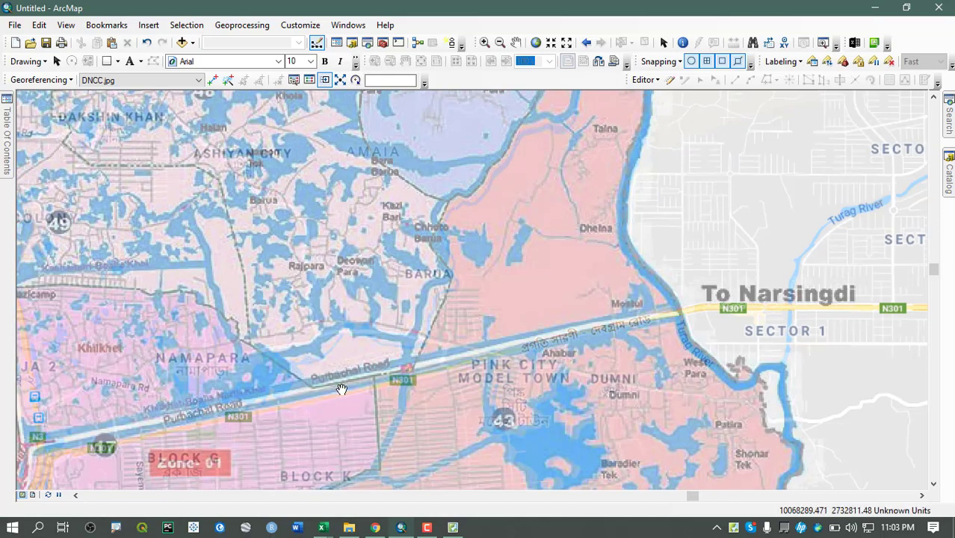
Examine the raster's alignment with the basemap from the Purbachal highway north to Tongi and along the eastern boundary
{"action": "key", "text": "Up"}
{"action": "key", "text": "Left"}
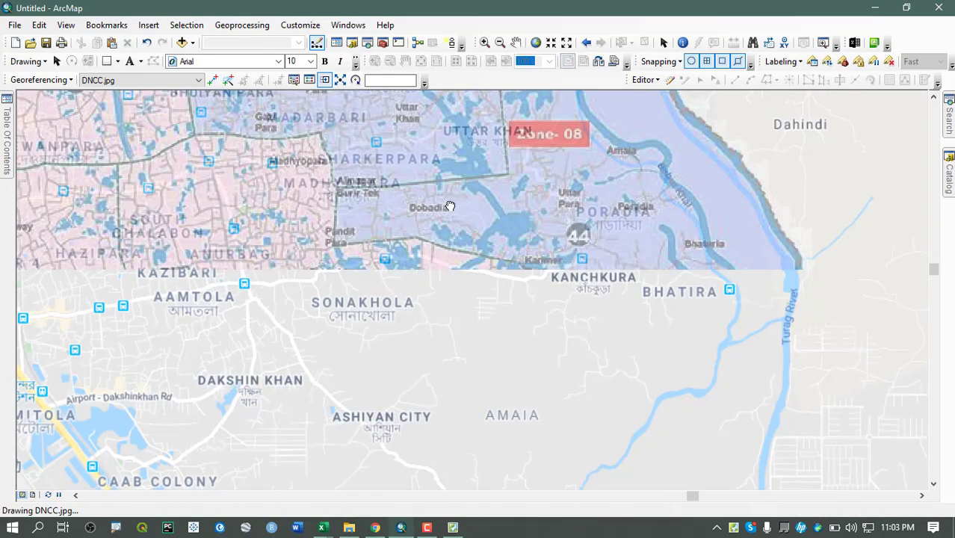
{"action": "key", "text": "Up"}
{"action": "key", "text": "Up"}
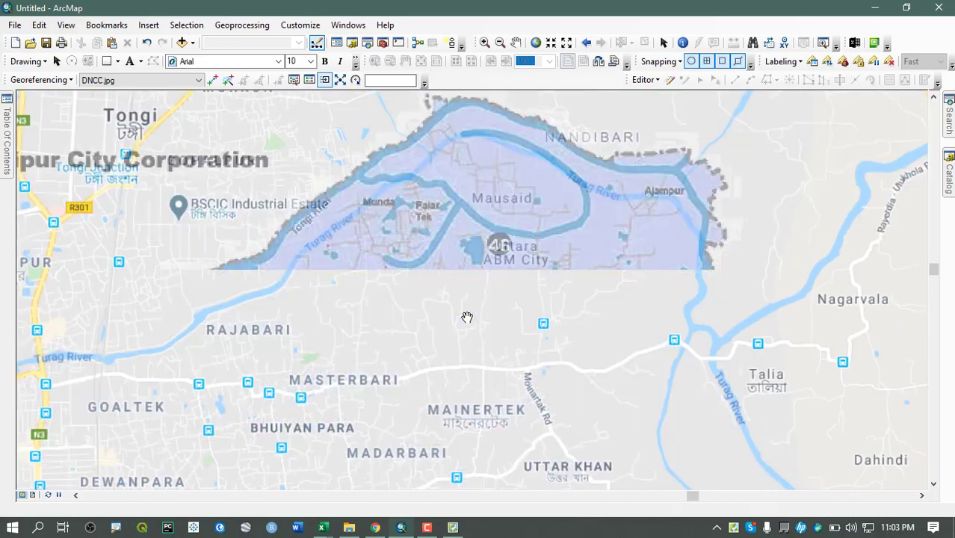
{"action": "key", "text": "Down"}
{"action": "key", "text": "Left"}
{"action": "key", "text": "Left"}
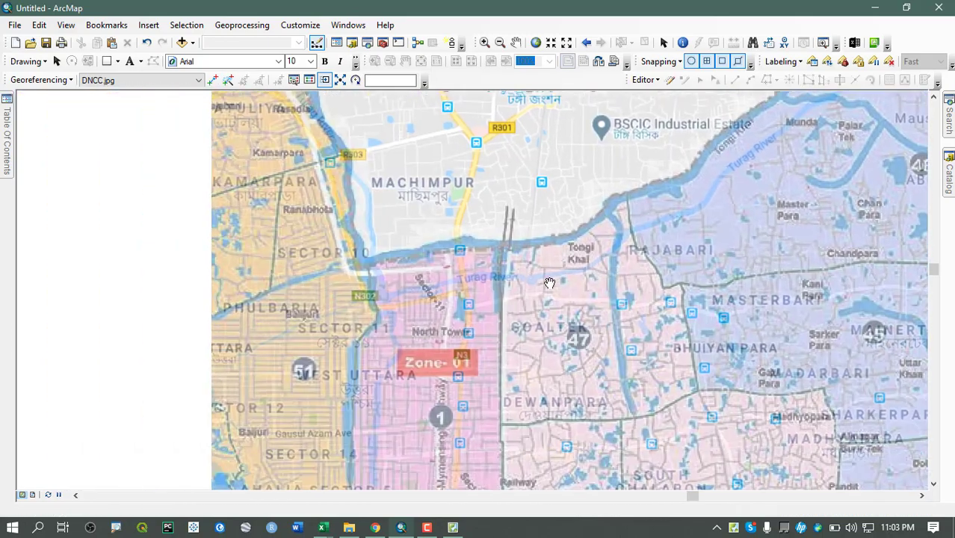
{"action": "key", "text": "Down"}
{"action": "key", "text": "Right"}
{"action": "key", "text": "Down"}
{"action": "key", "text": "Right"}
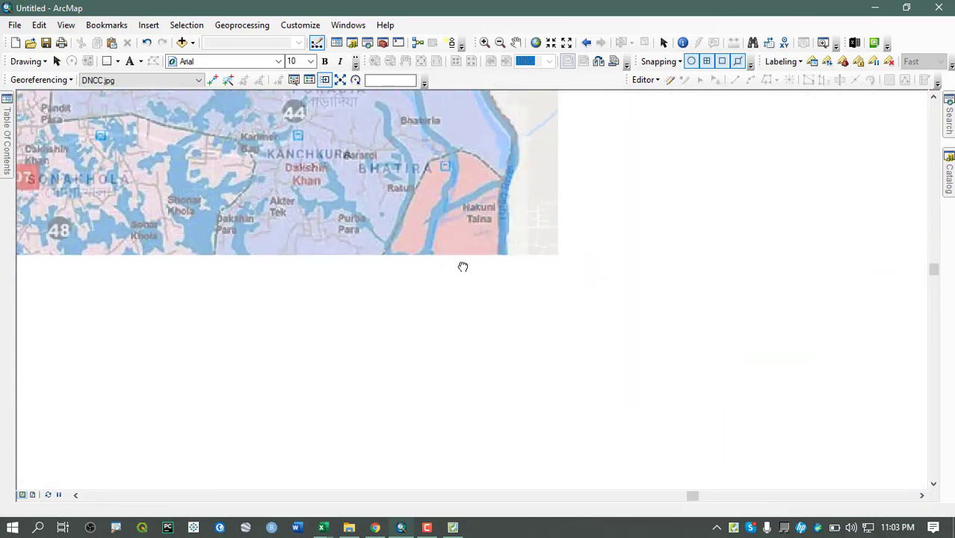
{"action": "key", "text": "Down"}
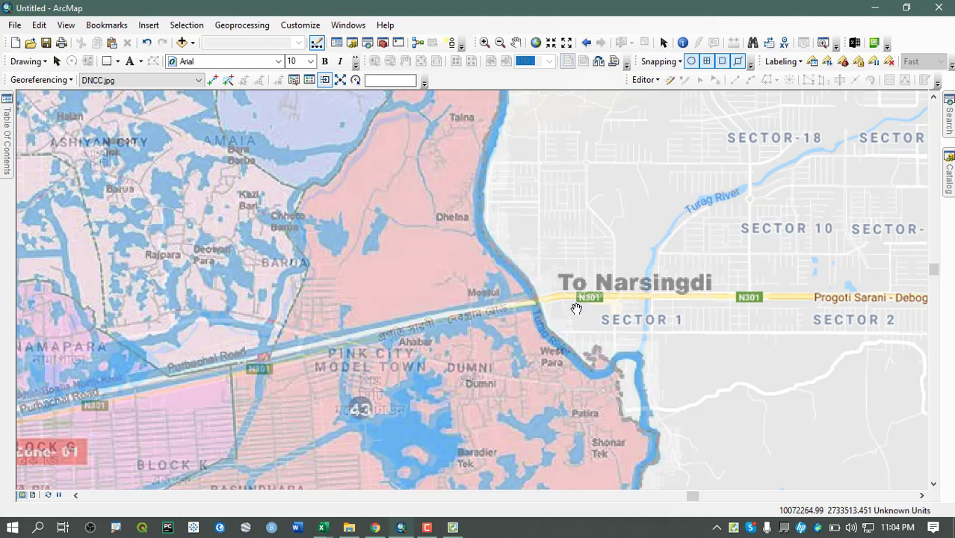
Add a control point linking the Purbachal Road river crossing on DNCC.jpg to Balu Bridge on the basemap
{"action": "scroll", "coordinate": [614, 277], "scroll_direction": "up", "scroll_amount": 2}
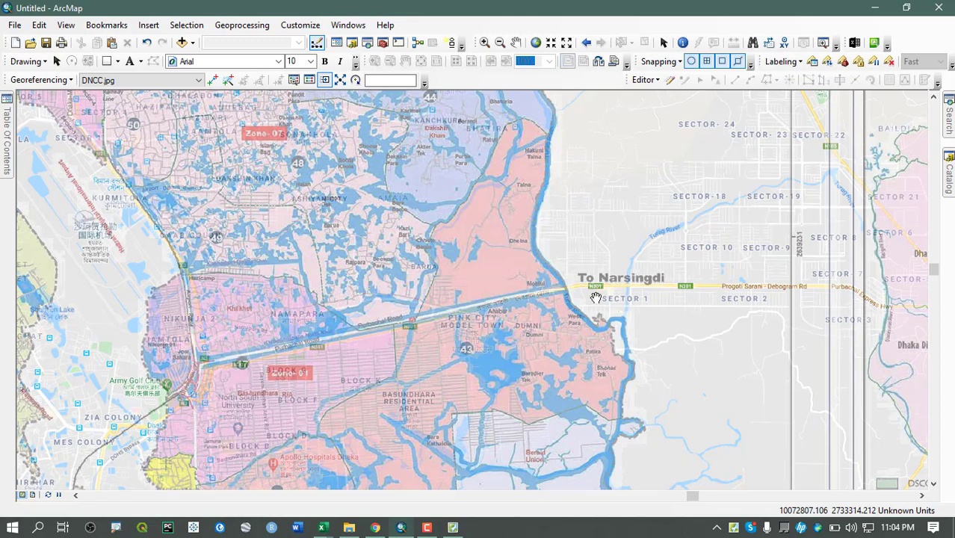
{"action": "scroll", "coordinate": [553, 292], "scroll_direction": "down", "scroll_amount": 3}
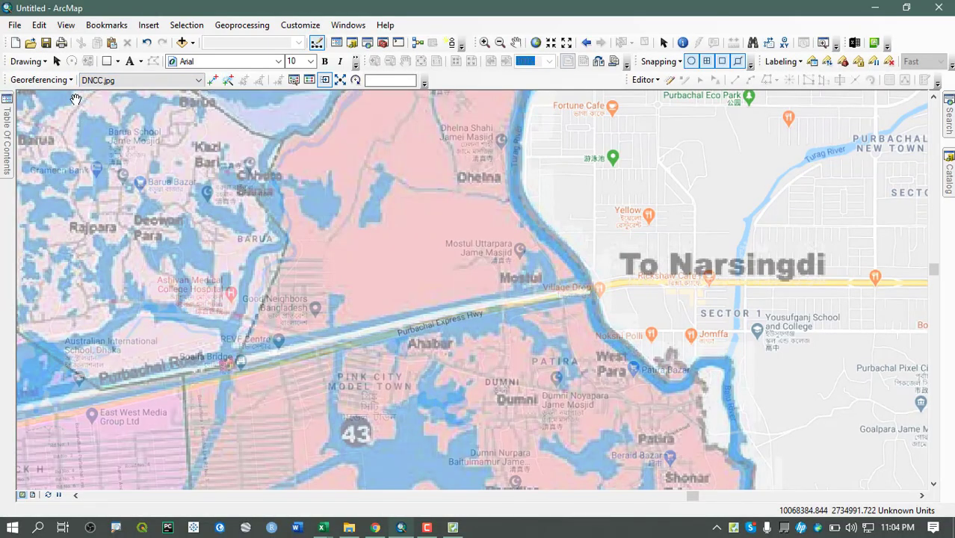
{"action": "left_click", "coordinate": [212, 80]}
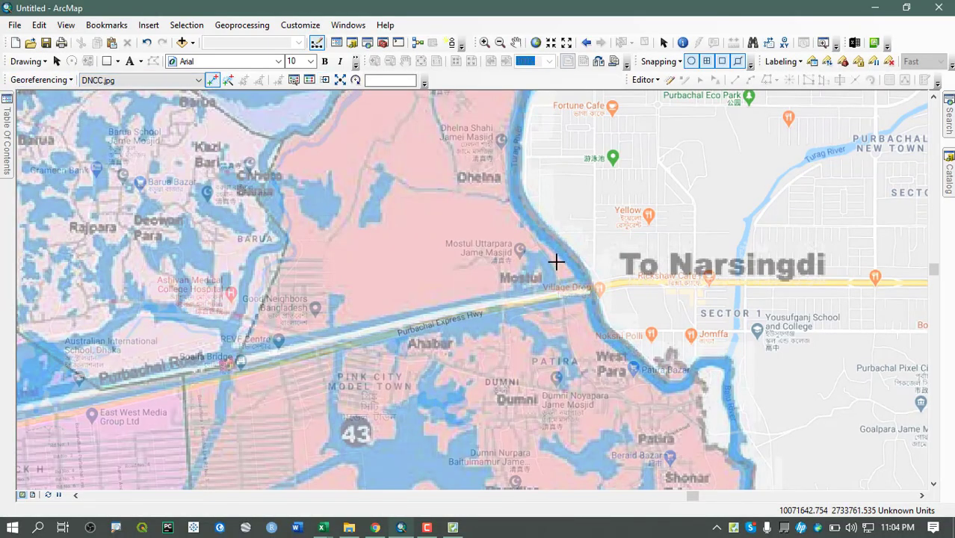
{"action": "scroll", "coordinate": [583, 283], "scroll_direction": "up", "scroll_amount": 2}
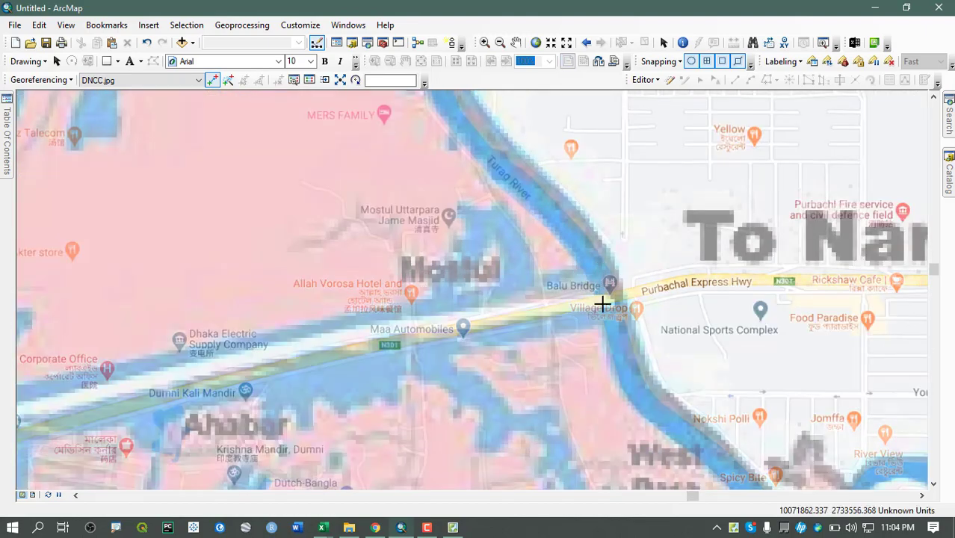
{"action": "mouse_move", "coordinate": [6, 142]}
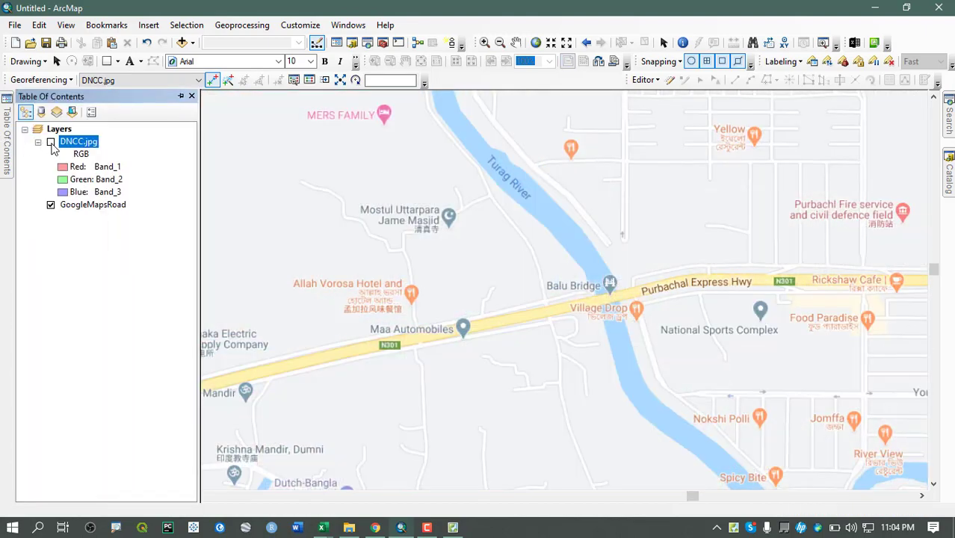
{"action": "left_click", "coordinate": [51, 142]}
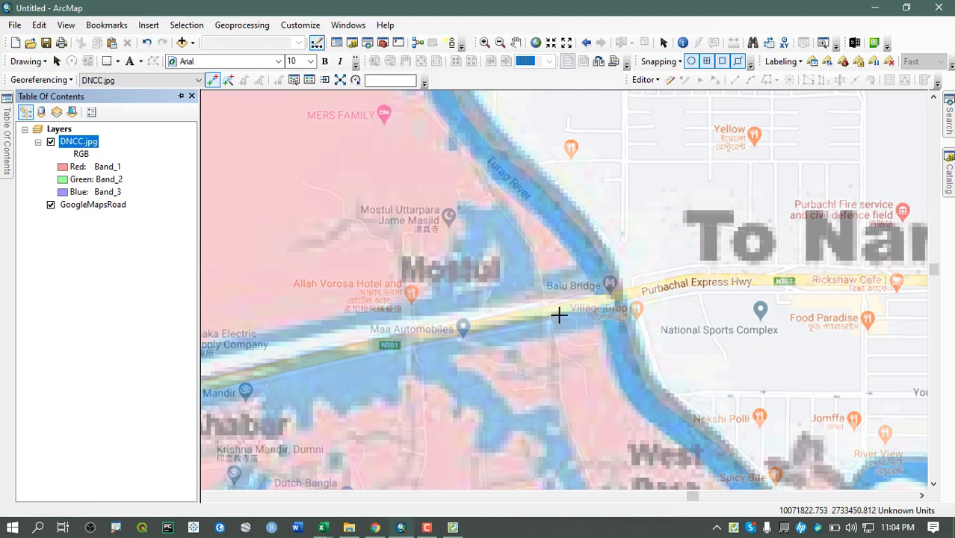
{"action": "left_click", "coordinate": [51, 205]}
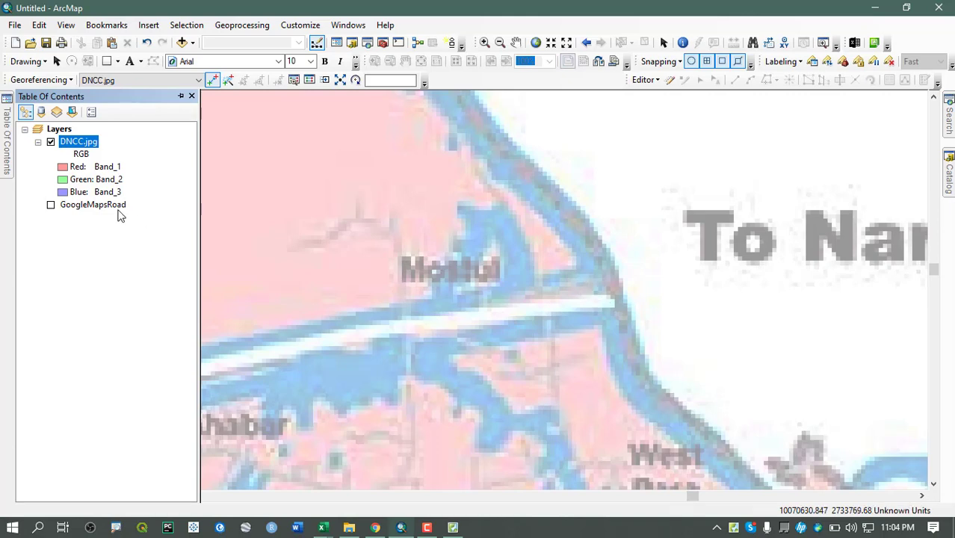
{"action": "left_click", "coordinate": [51, 204]}
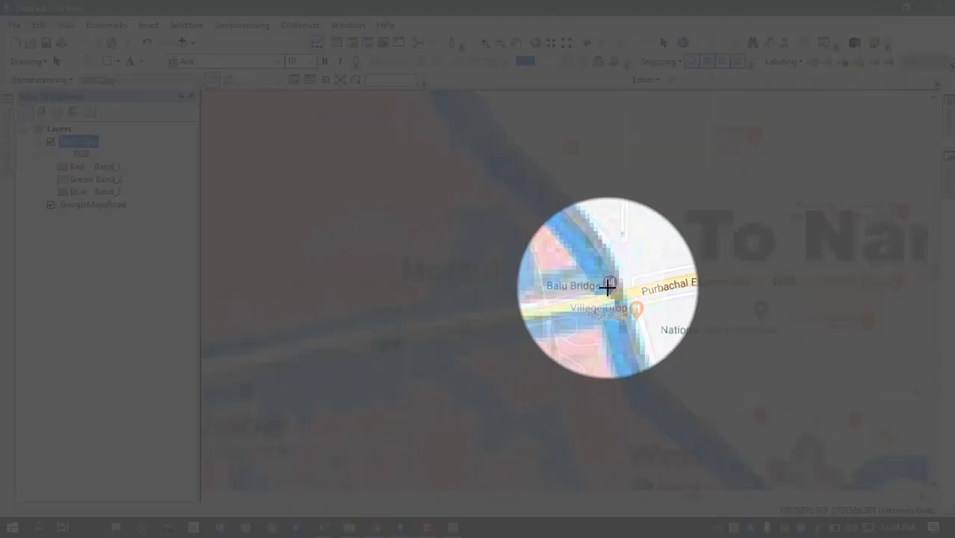
{"action": "left_click", "coordinate": [609, 286]}
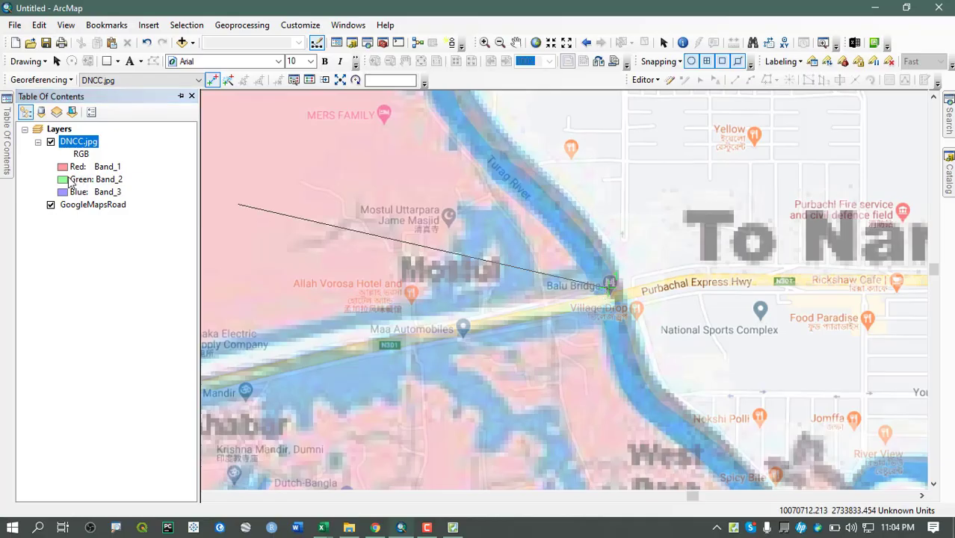
{"action": "left_click", "coordinate": [51, 142]}
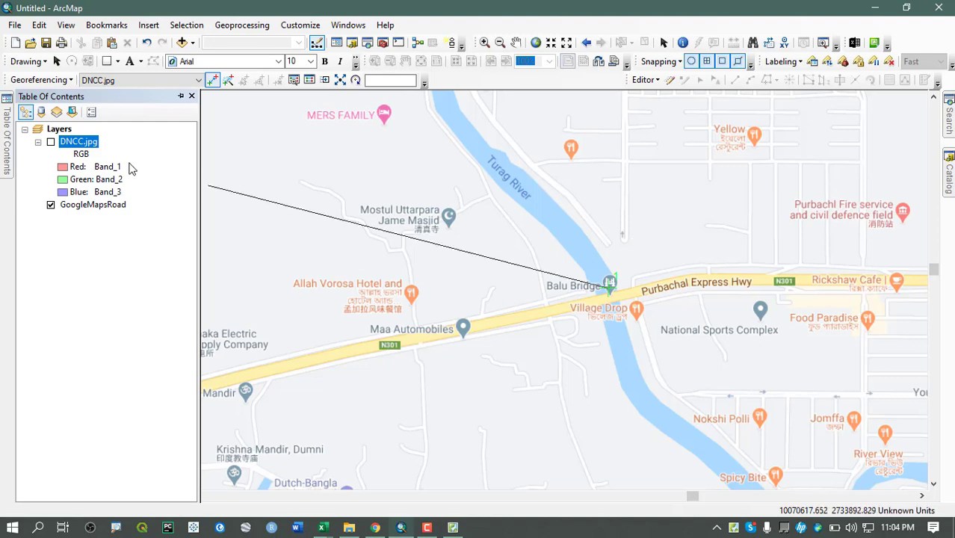
{"action": "left_click", "coordinate": [51, 143]}
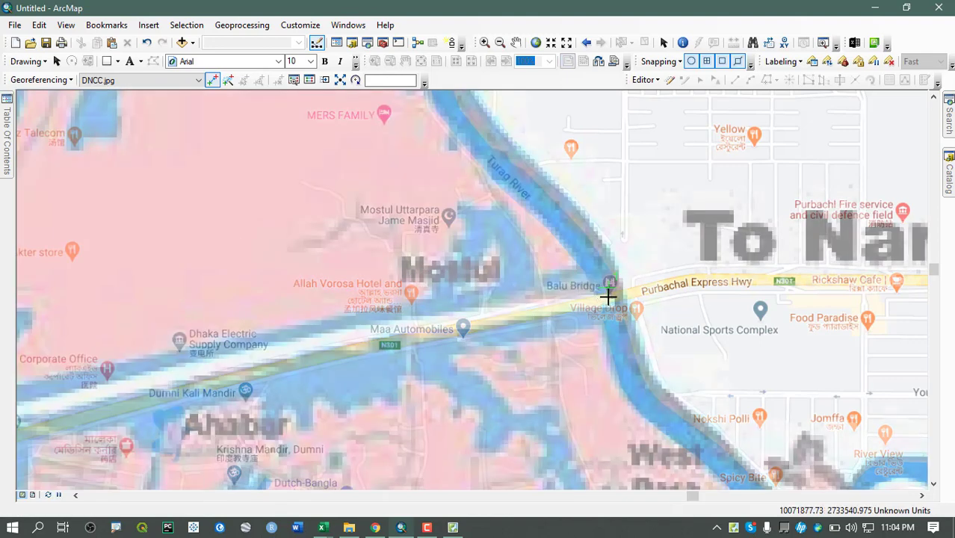
{"action": "left_click", "coordinate": [608, 296]}
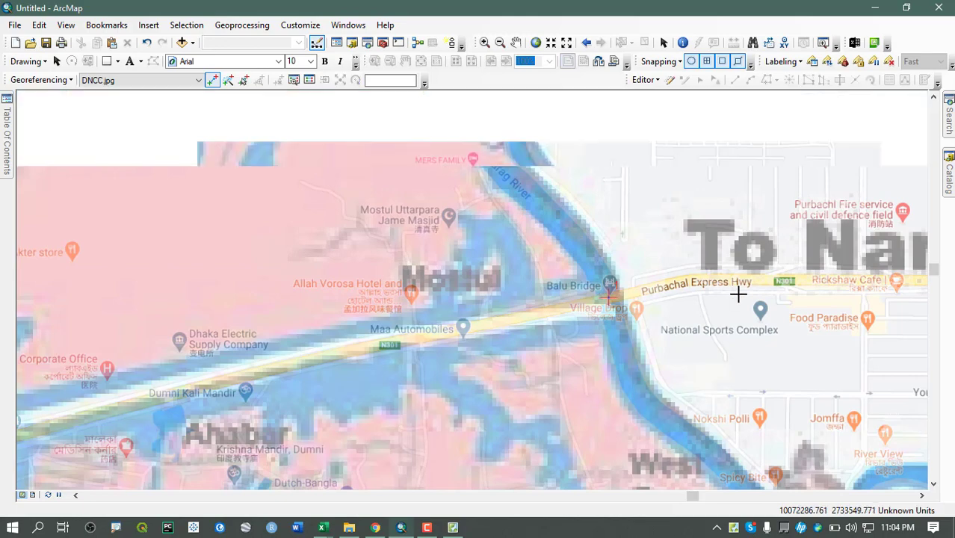
Look over the whole DNCC.jpg raster, from Mohammadpur and Gabtoli up to Tongi, for its fit to the basemap
{"action": "scroll", "coordinate": [738, 294], "scroll_direction": "up", "scroll_amount": 5}
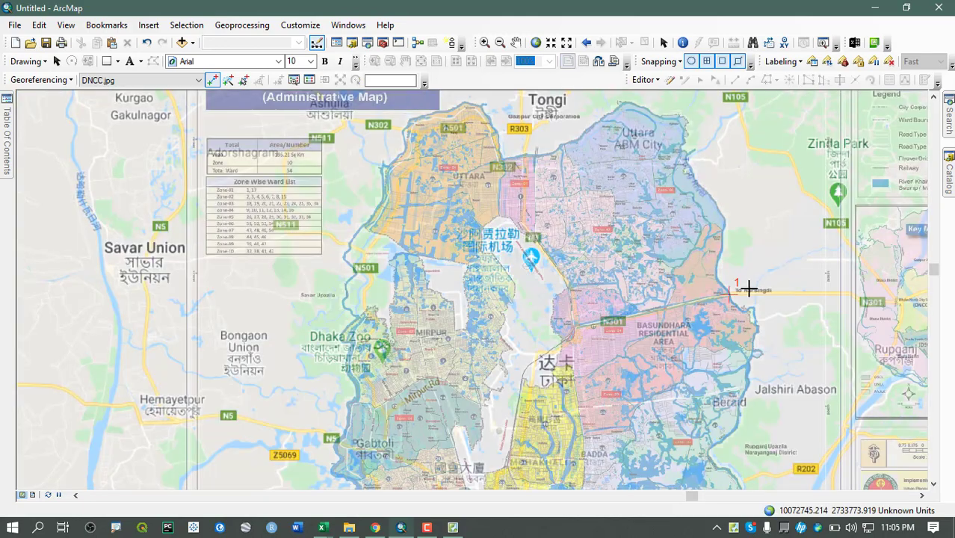
{"action": "left_click_drag", "start_coordinate": [463, 263], "coordinate": [429, 490]}
{"action": "left_click_drag", "start_coordinate": [635, 455], "coordinate": [635, 284]}
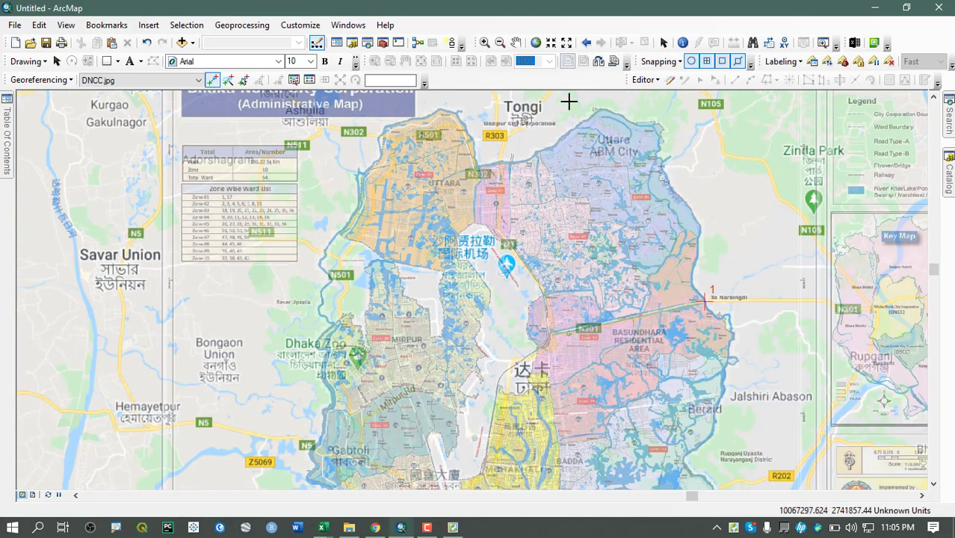
{"action": "left_click_drag", "start_coordinate": [492, 438], "coordinate": [487, 288]}
{"action": "left_click_drag", "start_coordinate": [530, 192], "coordinate": [513, 490]}
{"action": "left_click_drag", "start_coordinate": [649, 420], "coordinate": [553, 299]}
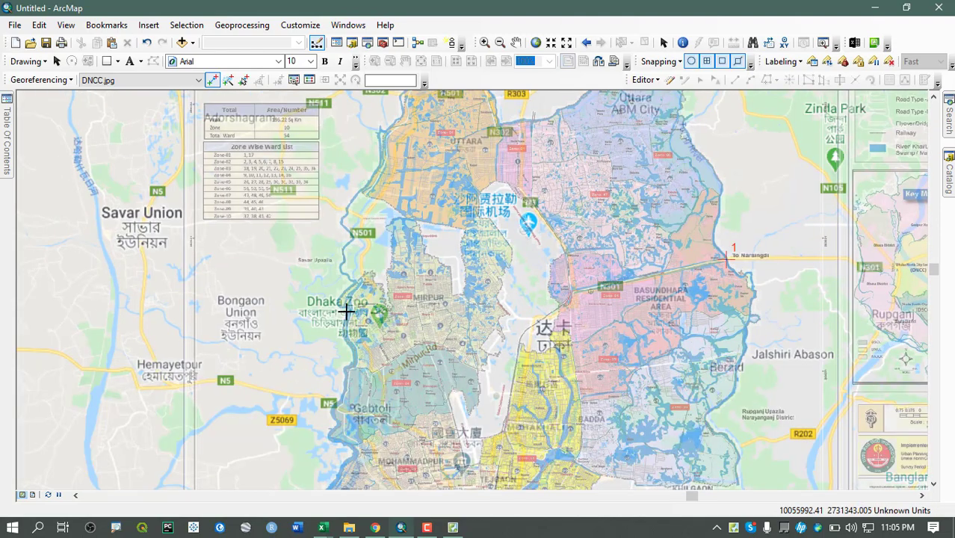
{"action": "left_click_drag", "start_coordinate": [373, 225], "coordinate": [355, 273]}
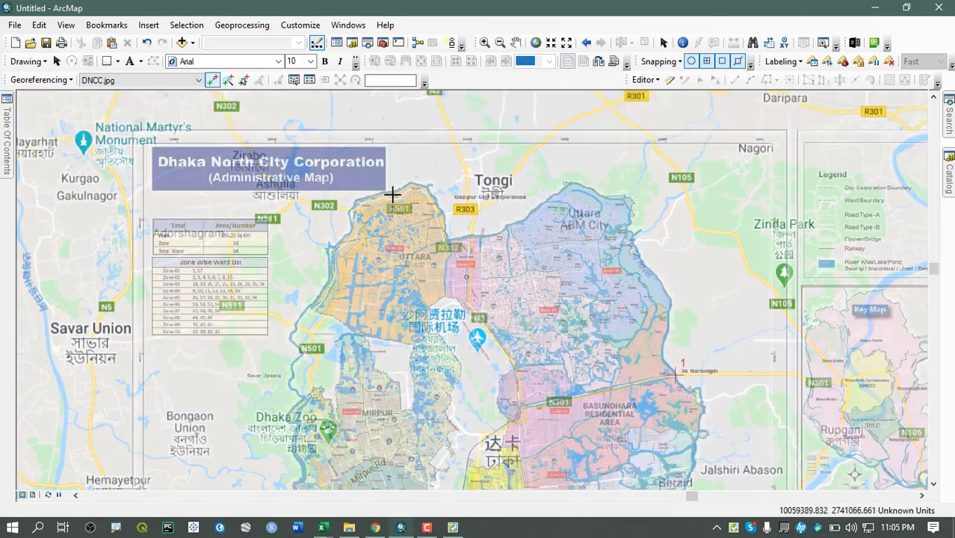
Add a control point linking the bend in DNCC.jpg's white road southwest of Bhatulia to the Mirpur Rd bend near East West Medical College
{"action": "scroll", "coordinate": [380, 194], "scroll_direction": "down", "scroll_amount": 2}
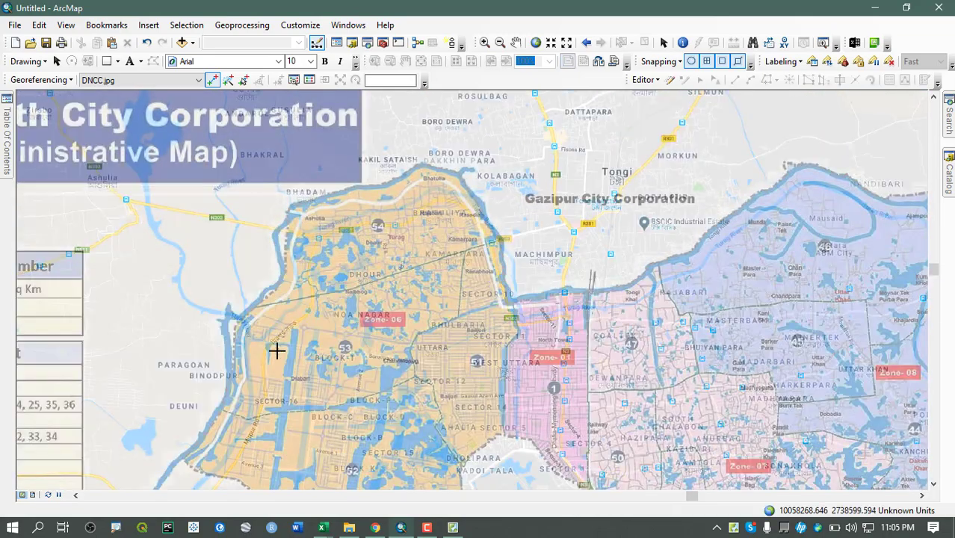
{"action": "left_click_drag", "start_coordinate": [278, 348], "coordinate": [354, 277]}
{"action": "left_click_drag", "start_coordinate": [329, 413], "coordinate": [423, 236]}
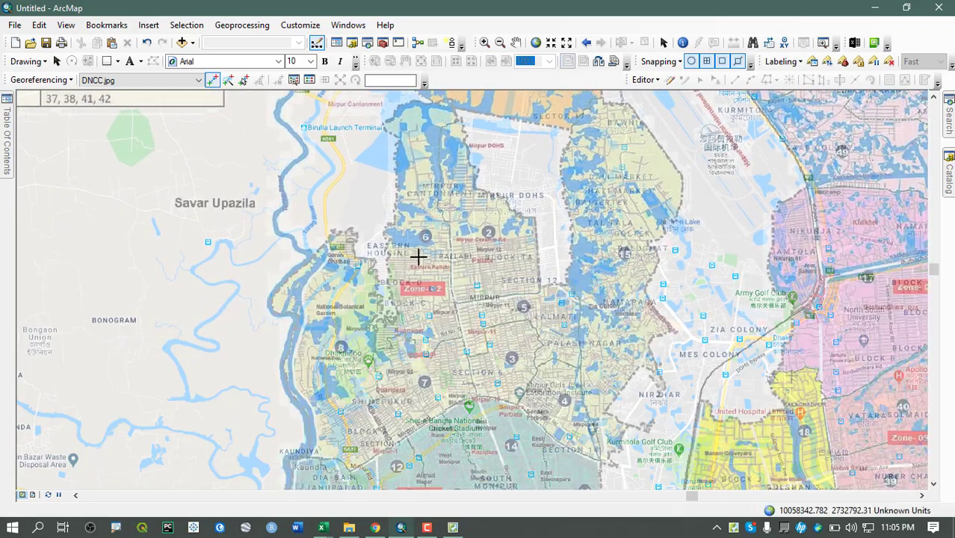
{"action": "left_click_drag", "start_coordinate": [411, 138], "coordinate": [339, 229]}
{"action": "left_click_drag", "start_coordinate": [360, 134], "coordinate": [289, 362]}
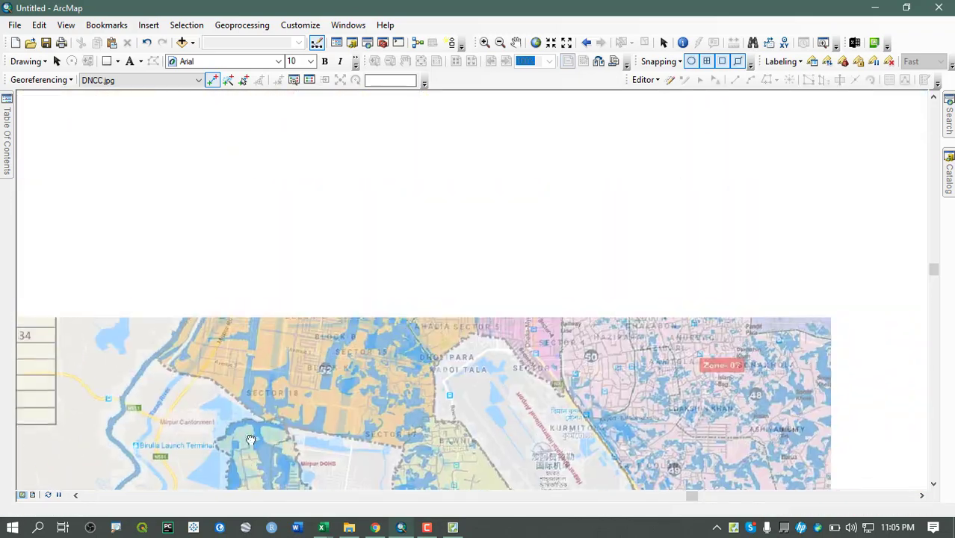
{"action": "left_click_drag", "start_coordinate": [389, 243], "coordinate": [365, 388]}
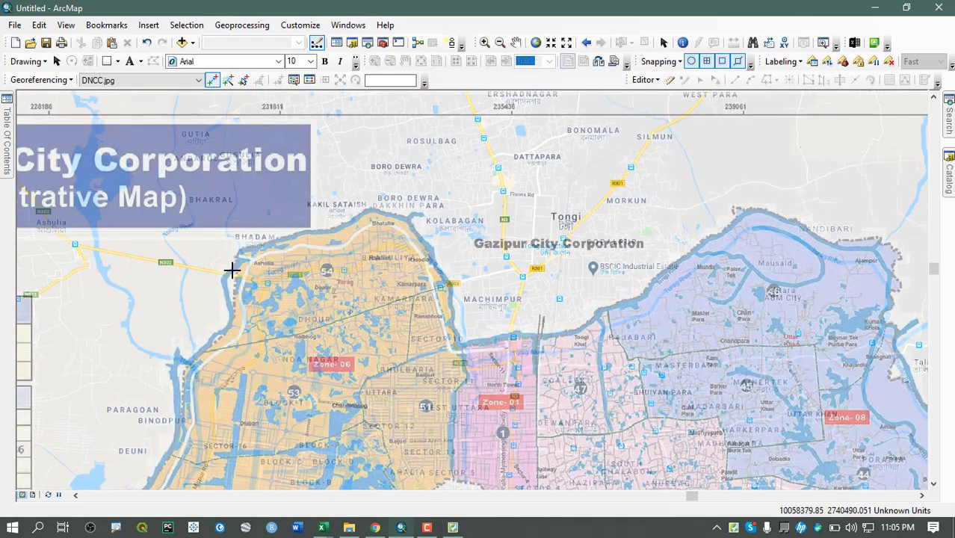
{"action": "scroll", "coordinate": [297, 245], "scroll_direction": "up", "scroll_amount": 3}
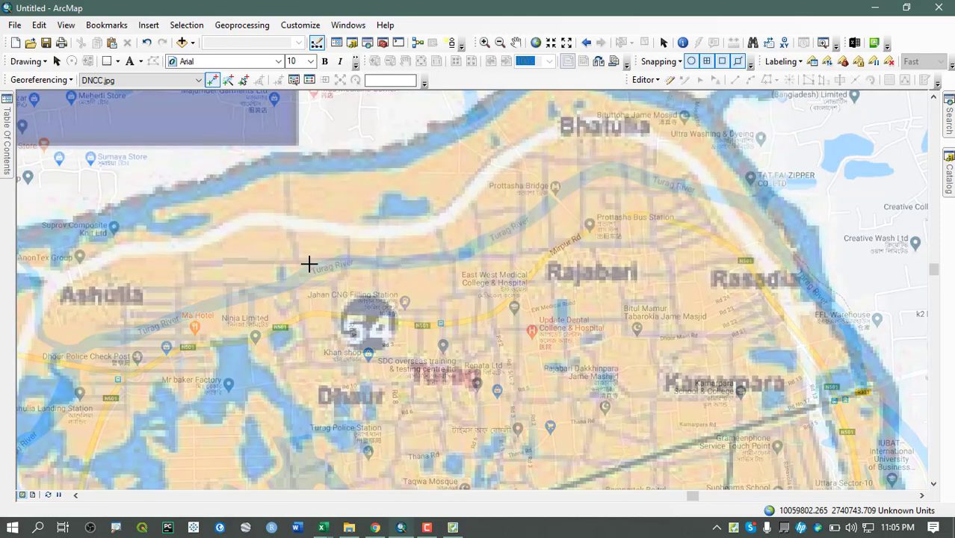
{"action": "left_click_drag", "start_coordinate": [285, 340], "coordinate": [434, 285]}
{"action": "left_click_drag", "start_coordinate": [358, 320], "coordinate": [434, 287]}
{"action": "key", "text": "Up"}
{"action": "key", "text": "Right"}
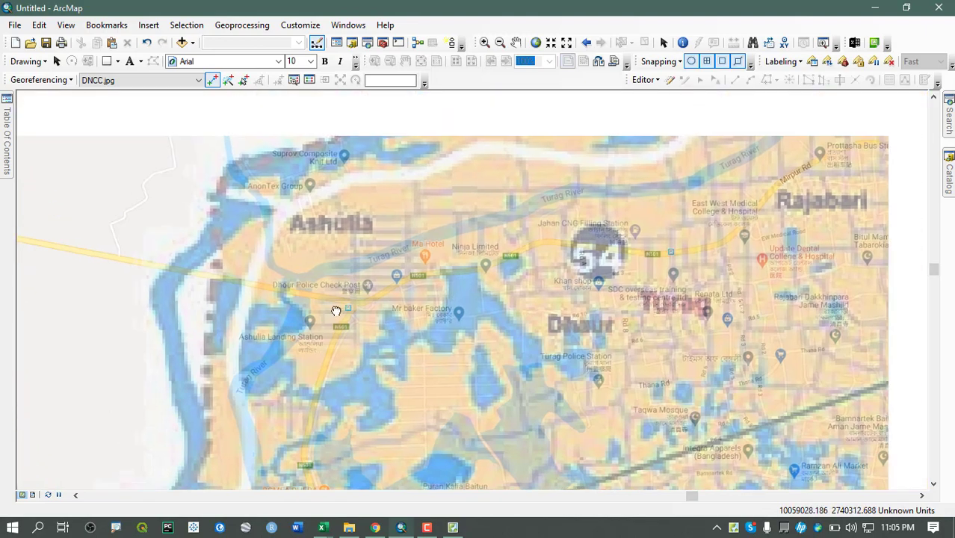
{"action": "key", "text": "Right"}
{"action": "key", "text": "Right"}
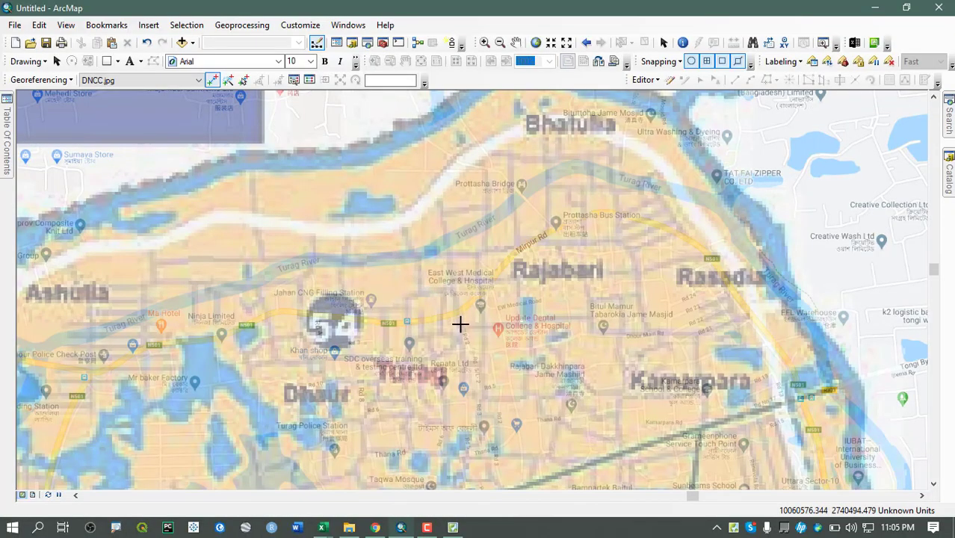
{"action": "left_click", "coordinate": [390, 223]}
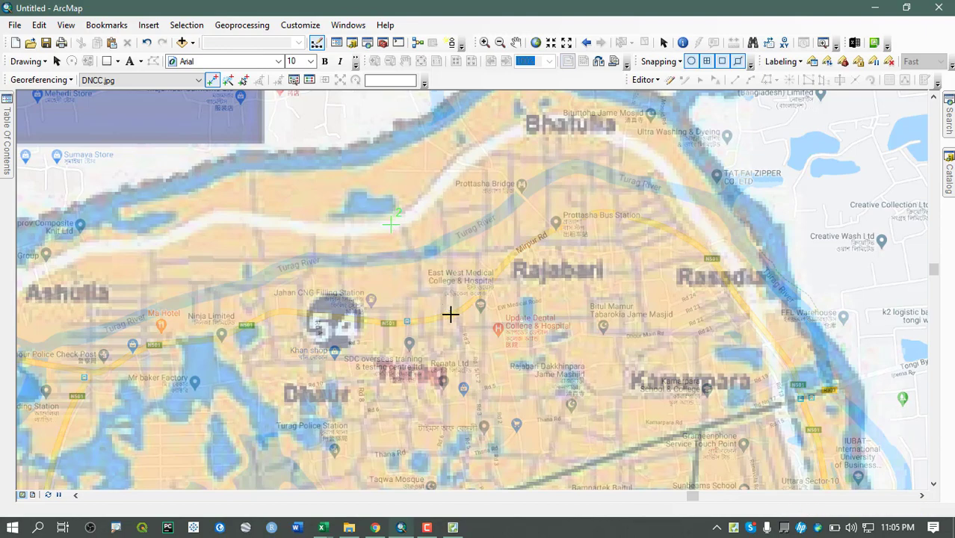
{"action": "left_click", "coordinate": [450, 314]}
Examine the raster's fit from Bhatulia south through Mirpur to Gabtoli, comparing it with the basemap by toggling DNCC.jpg's visibility
{"action": "scroll", "coordinate": [423, 148], "scroll_direction": "up", "scroll_amount": 5}
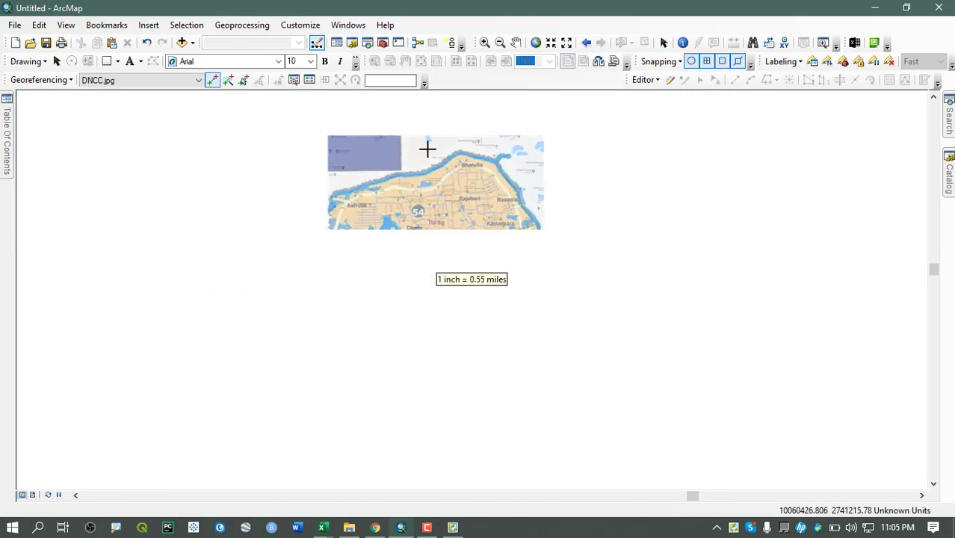
{"action": "scroll", "coordinate": [437, 157], "scroll_direction": "down", "scroll_amount": 5}
{"action": "left_click_drag", "start_coordinate": [299, 394], "coordinate": [320, 220]}
{"action": "left_click_drag", "start_coordinate": [219, 304], "coordinate": [224, 218]}
{"action": "left_click_drag", "start_coordinate": [254, 356], "coordinate": [258, 246]}
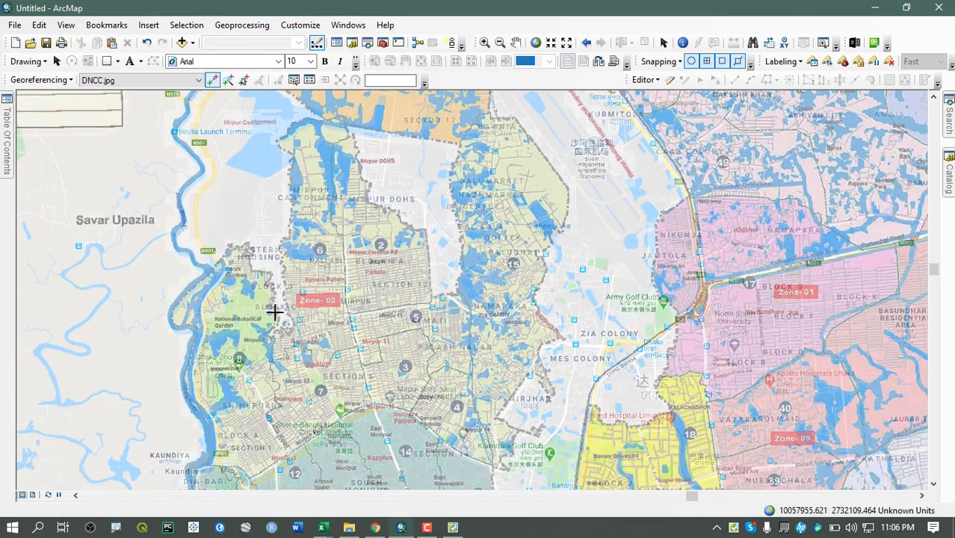
{"action": "left_click_drag", "start_coordinate": [295, 373], "coordinate": [298, 215]}
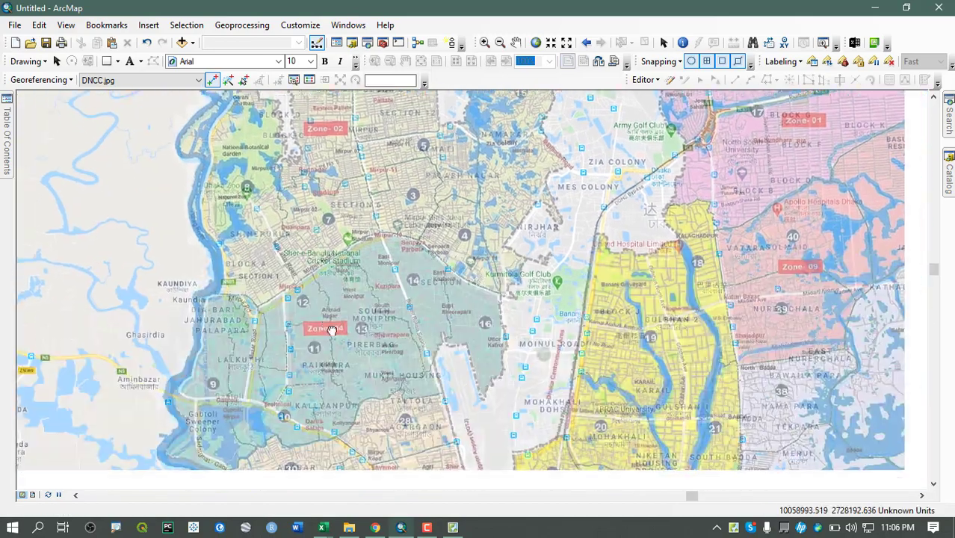
{"action": "left_click_drag", "start_coordinate": [332, 331], "coordinate": [279, 325]}
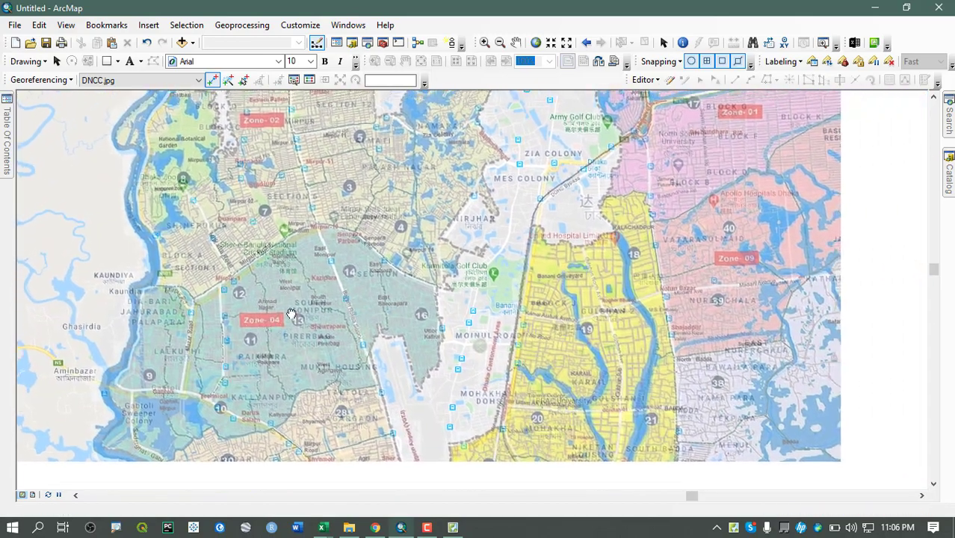
{"action": "left_click", "coordinate": [6, 142]}
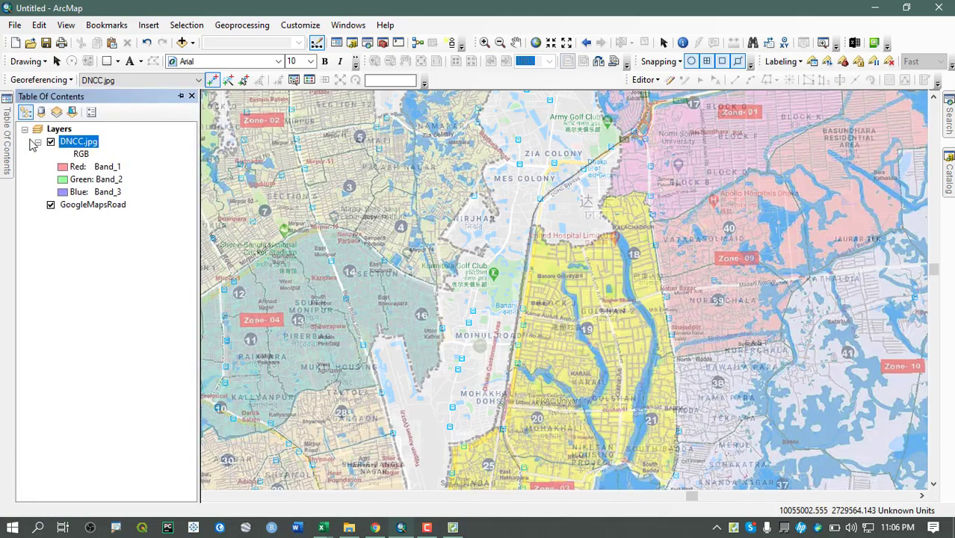
{"action": "left_click", "coordinate": [51, 142]}
{"action": "left_click", "coordinate": [51, 142]}
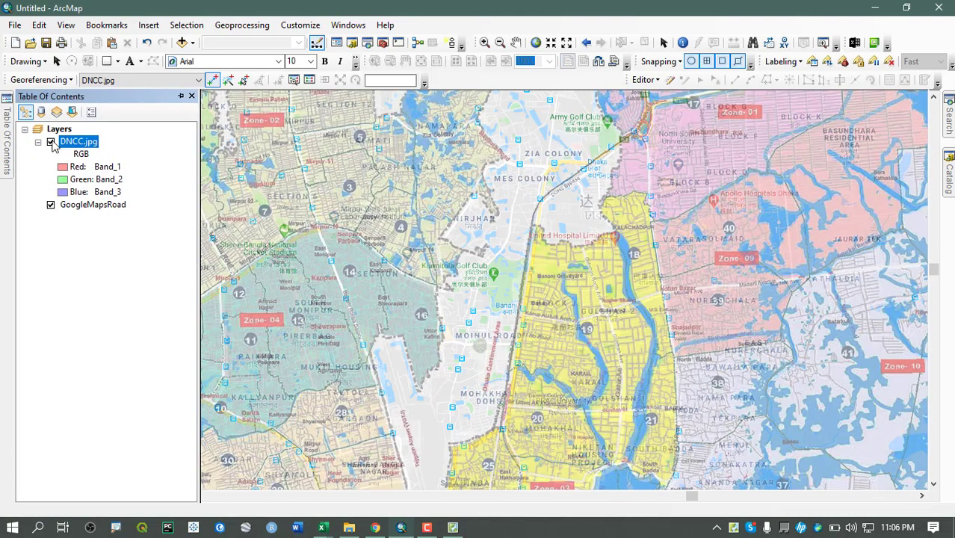
Inspect the roads around Mohammadpur, Farmgate and Hatirjheel on DNCC.jpg against the basemap to find a common junction
{"action": "left_click_drag", "start_coordinate": [388, 451], "coordinate": [537, 363]}
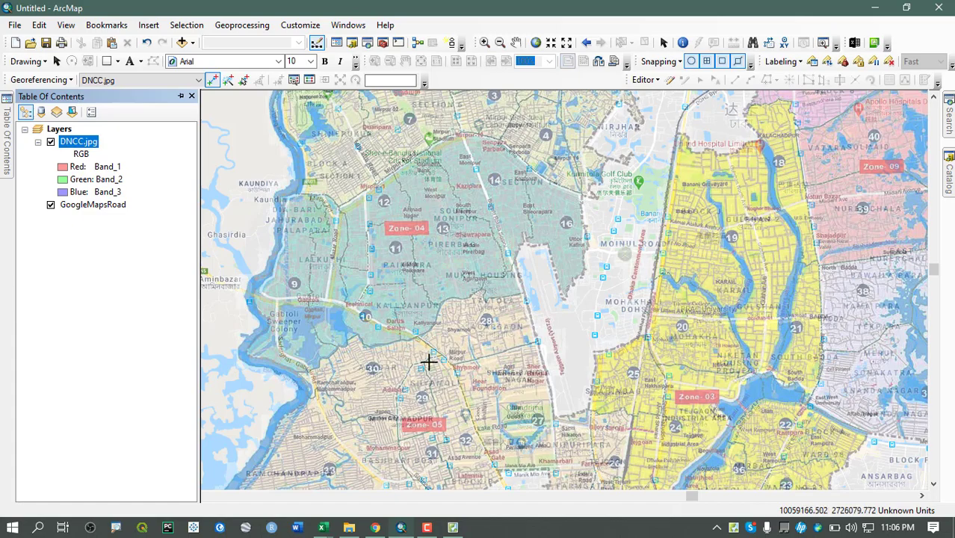
{"action": "left_click_drag", "start_coordinate": [428, 358], "coordinate": [377, 153]}
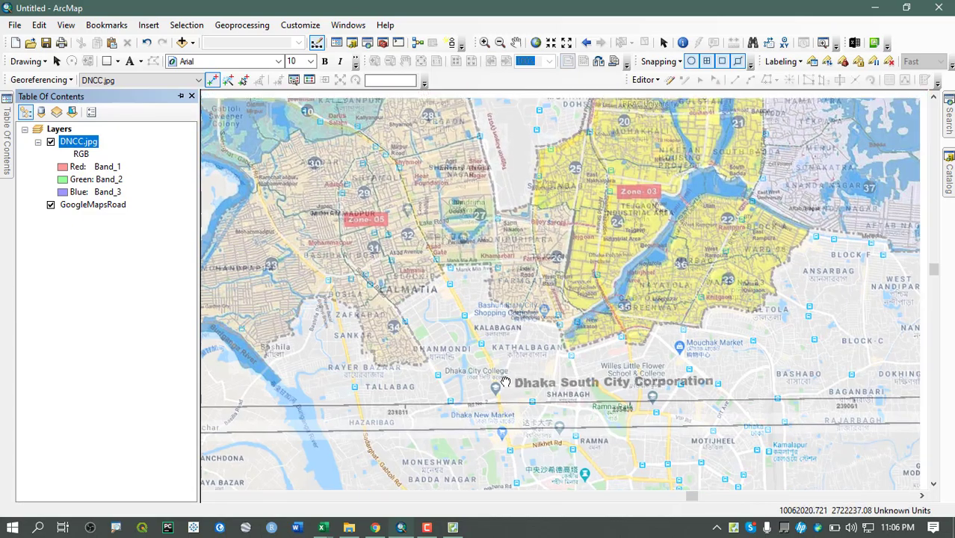
{"action": "left_click_drag", "start_coordinate": [520, 388], "coordinate": [392, 359]}
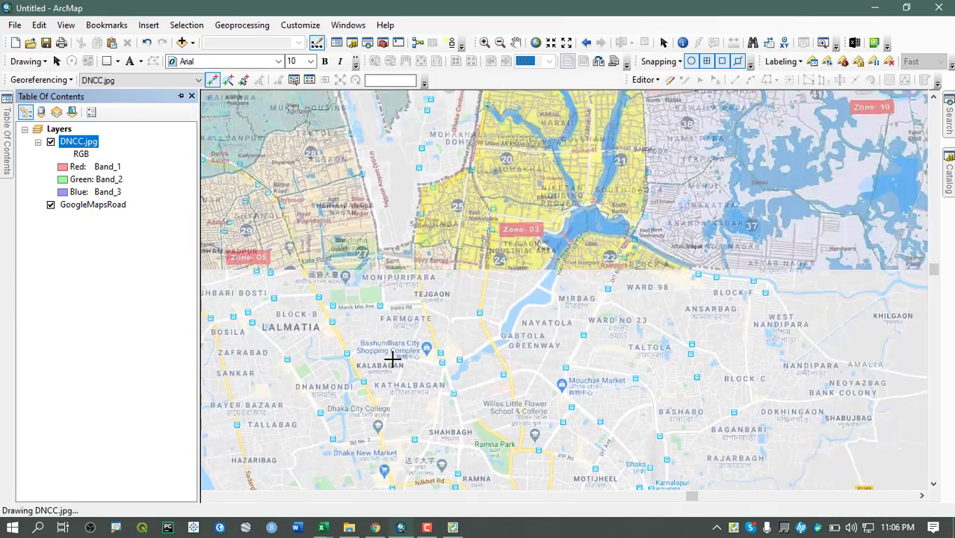
{"action": "scroll", "coordinate": [427, 314], "scroll_direction": "down", "scroll_amount": 3}
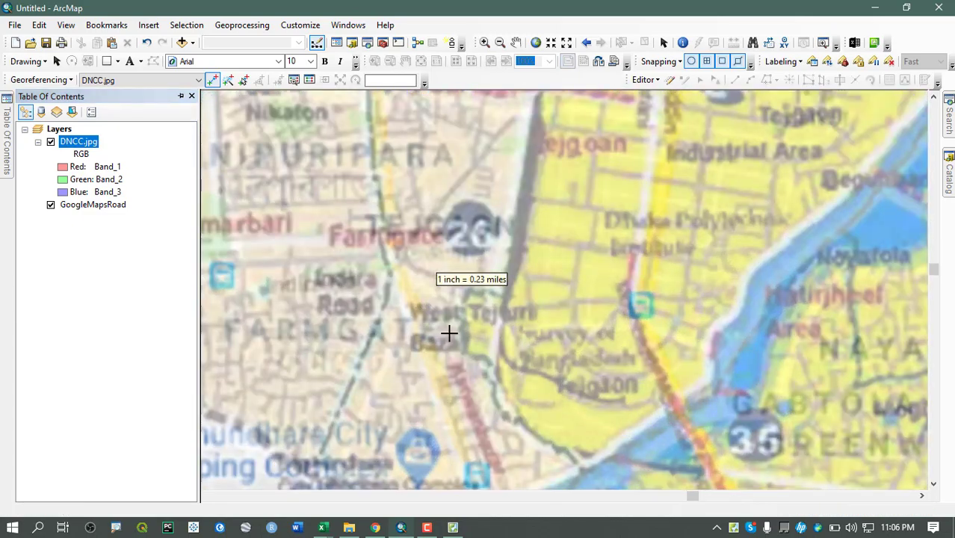
{"action": "left_click_drag", "start_coordinate": [396, 320], "coordinate": [518, 256]}
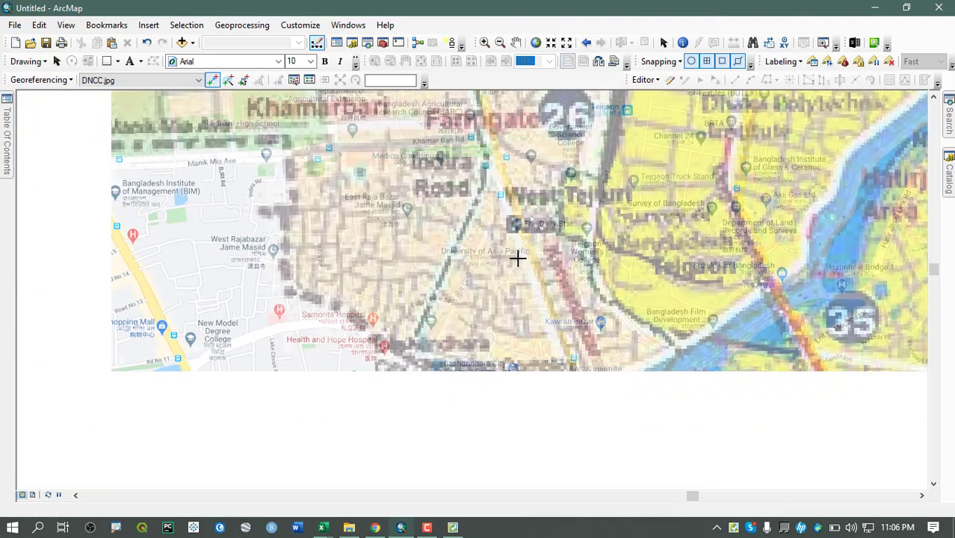
{"action": "left_click_drag", "start_coordinate": [498, 140], "coordinate": [438, 238]}
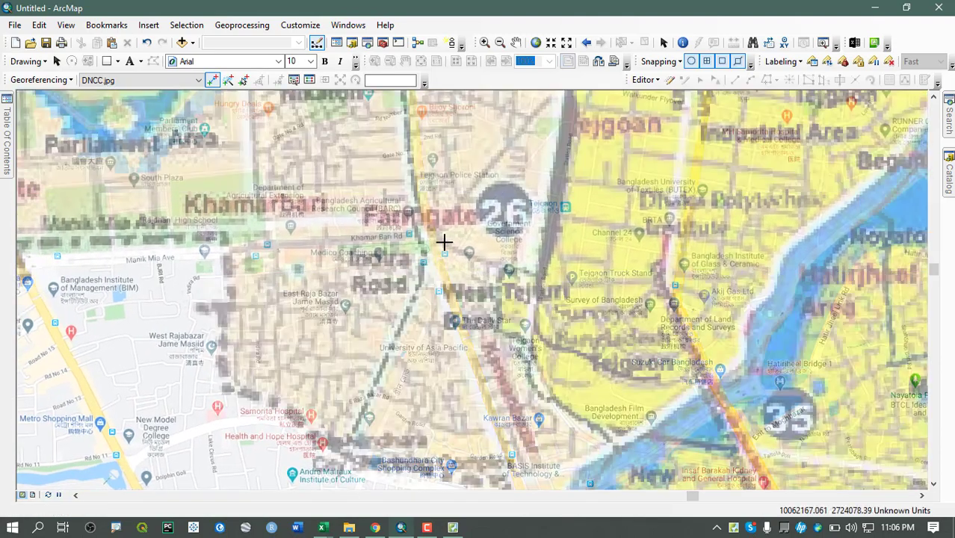
{"action": "left_click_drag", "start_coordinate": [493, 383], "coordinate": [448, 235]}
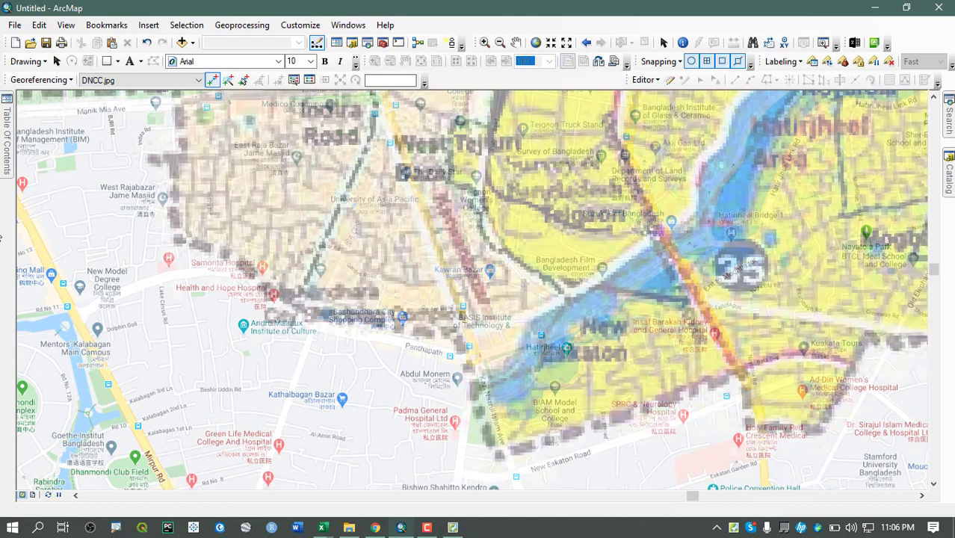
{"action": "mouse_move", "coordinate": [9, 139]}
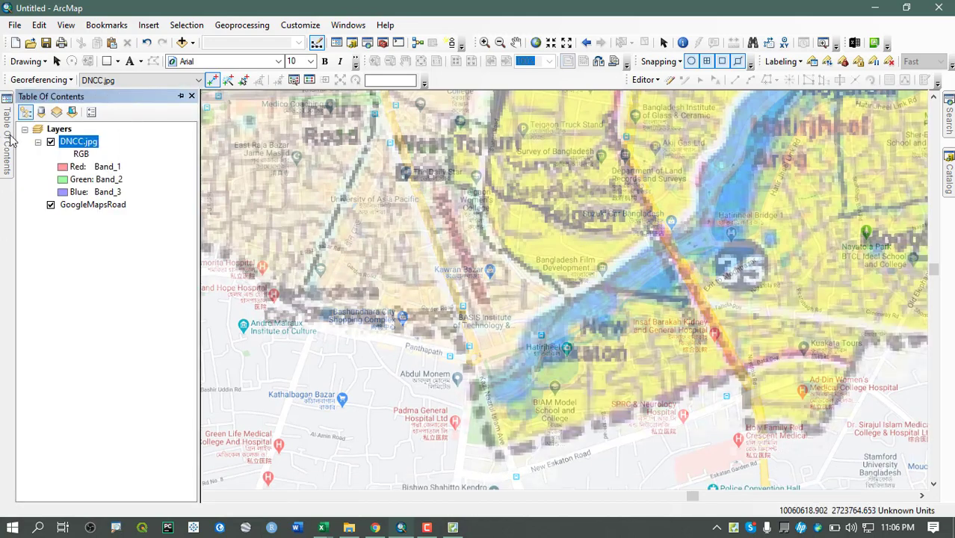
{"action": "left_click", "coordinate": [51, 142]}
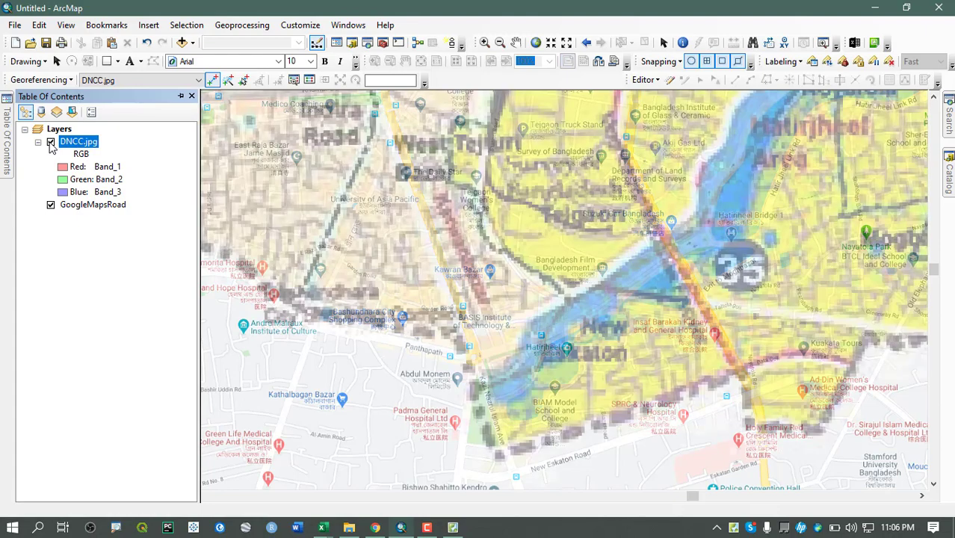
{"action": "left_click_drag", "start_coordinate": [472, 228], "coordinate": [510, 323]}
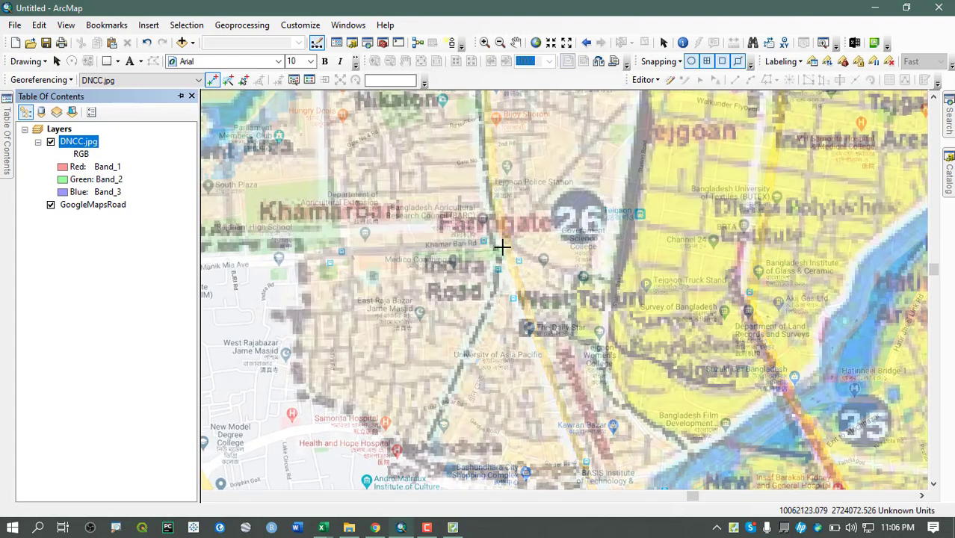
Set the DNCC.jpg layer's transparency to 0%
{"action": "right_click", "coordinate": [72, 141]}
{"action": "left_click", "coordinate": [161, 349]}
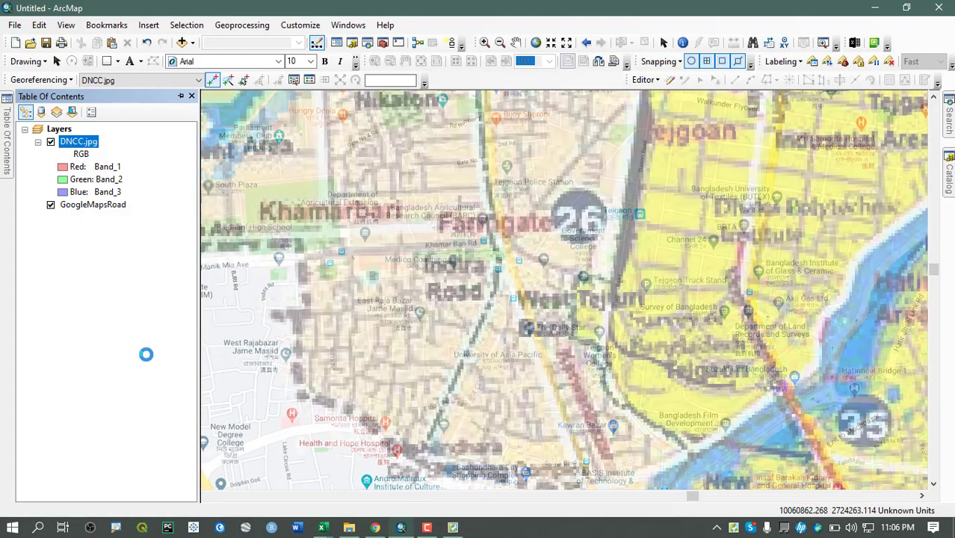
{"action": "double_click", "coordinate": [374, 269]}
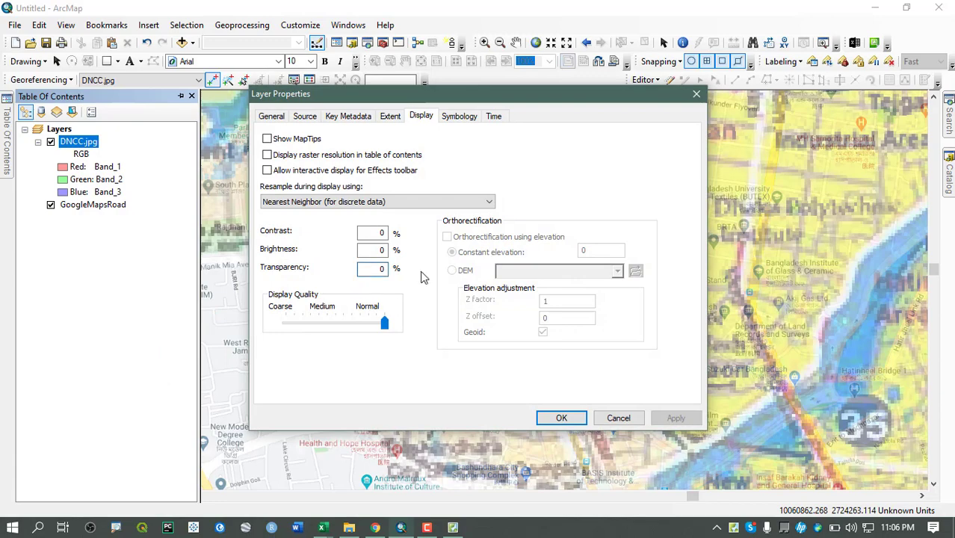
{"action": "type", "text": "0"}
{"action": "key", "text": "Return"}
Add a control point linking the Farmgate road junction near Indira Road on DNCC.jpg to the same junction on the basemap
{"action": "scroll", "coordinate": [518, 278], "scroll_direction": "up", "scroll_amount": 3}
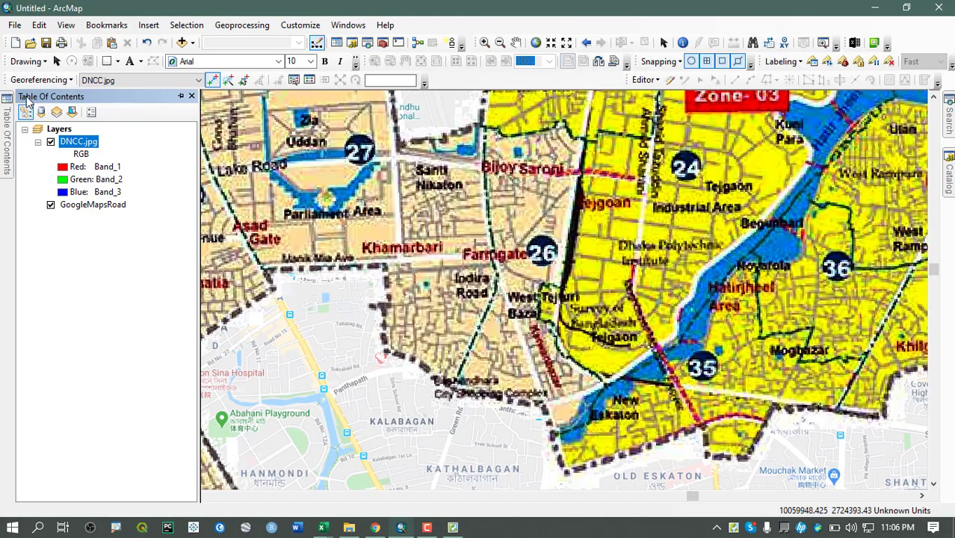
{"action": "left_click", "coordinate": [51, 142]}
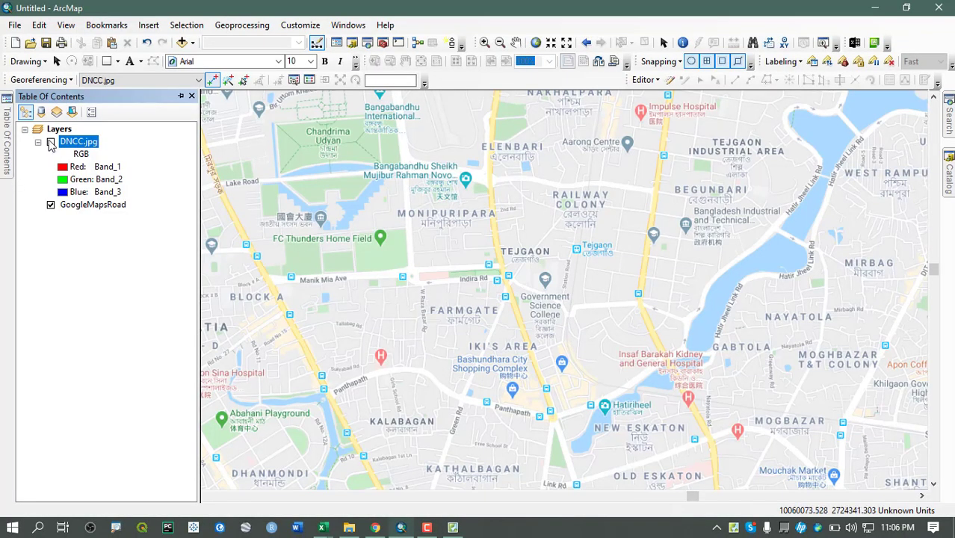
{"action": "left_click", "coordinate": [51, 142]}
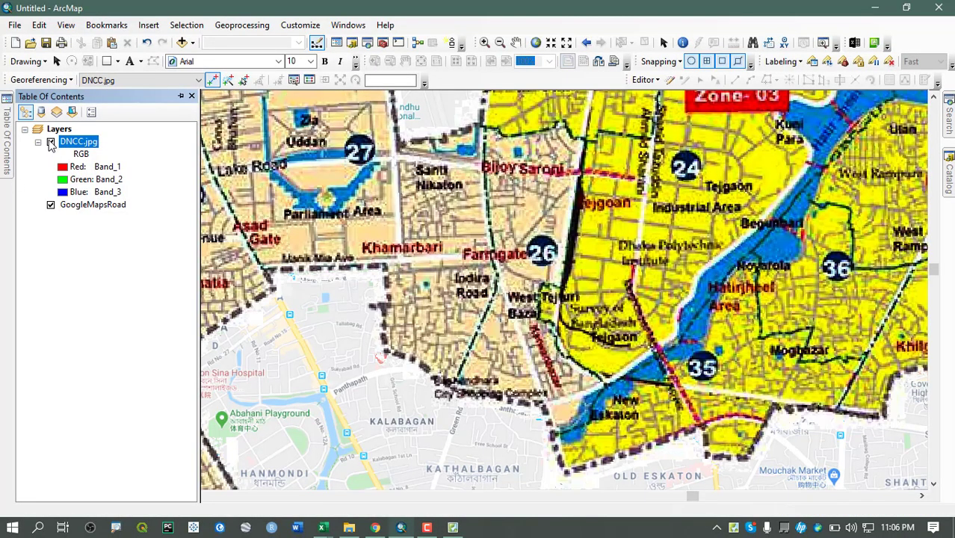
{"action": "scroll", "coordinate": [528, 290], "scroll_direction": "down", "scroll_amount": 3}
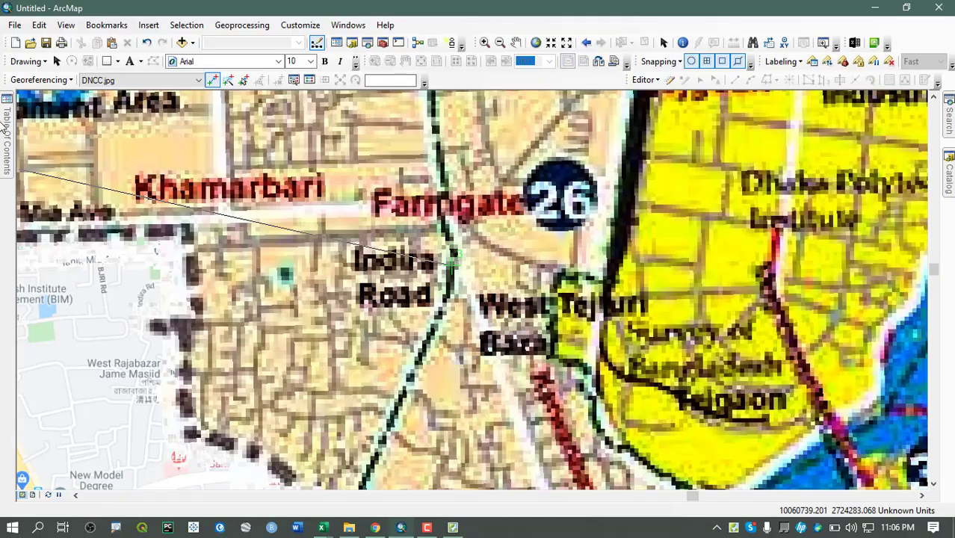
{"action": "mouse_move", "coordinate": [4, 129]}
{"action": "left_click", "coordinate": [51, 142]}
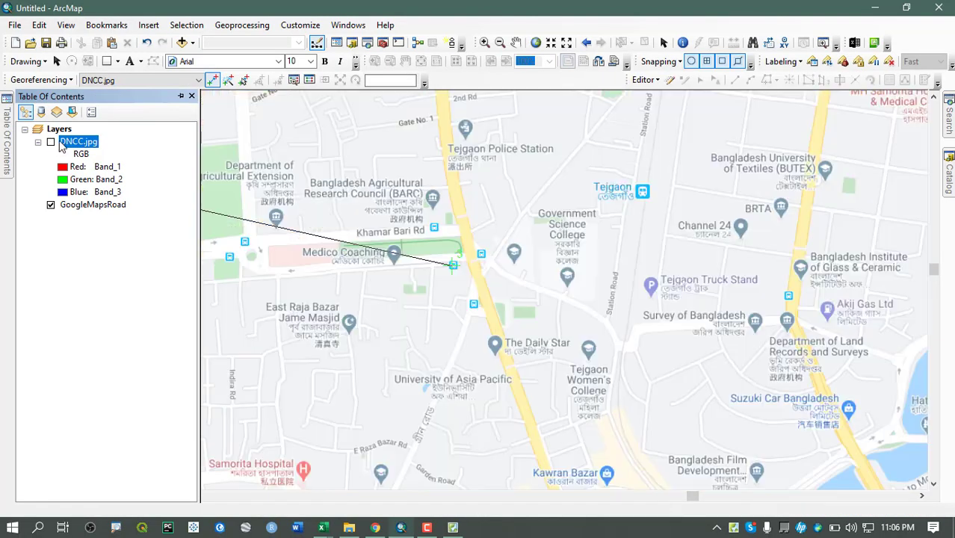
{"action": "left_click", "coordinate": [479, 277]}
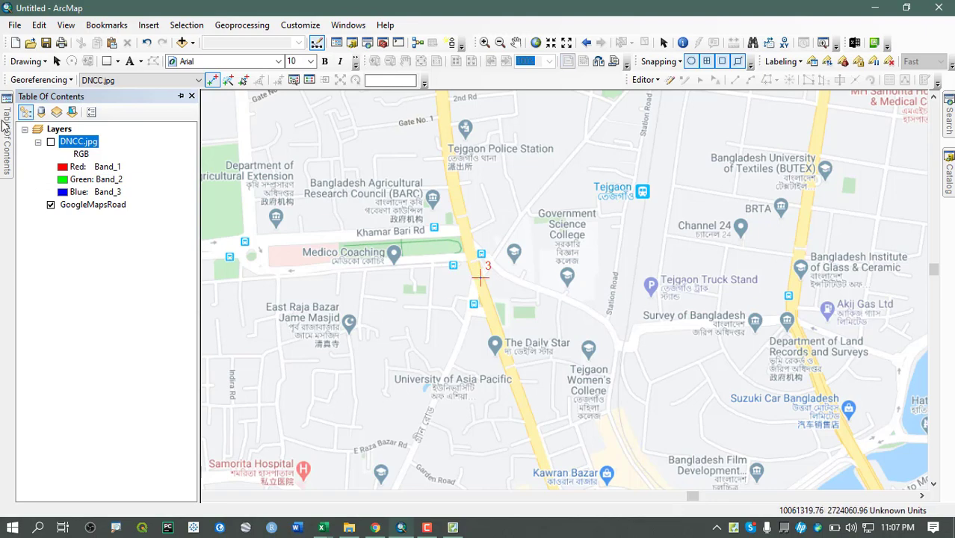
{"action": "left_click", "coordinate": [51, 142]}
Set the DNCC.jpg layer's transparency to 50%
{"action": "scroll", "coordinate": [493, 246], "scroll_direction": "up", "scroll_amount": 3}
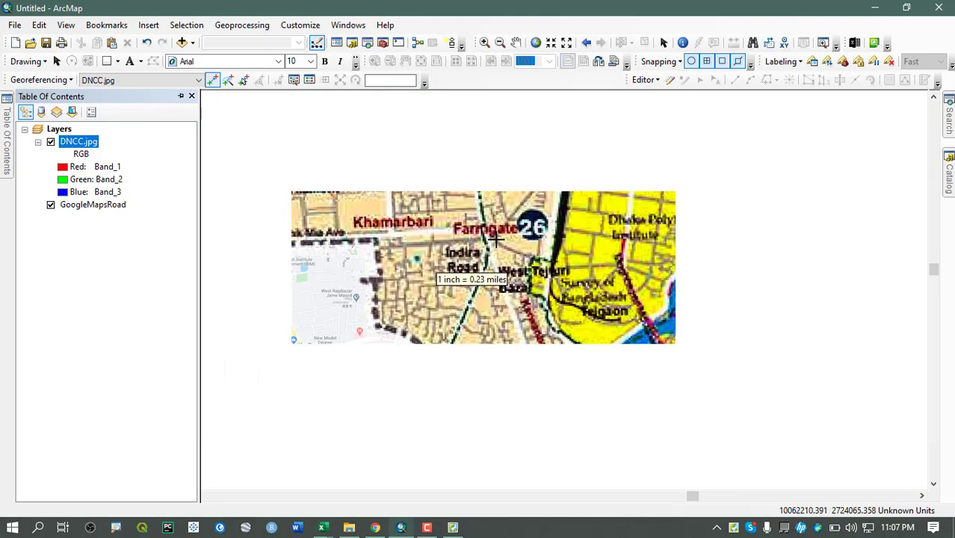
{"action": "scroll", "coordinate": [493, 246], "scroll_direction": "down", "scroll_amount": 2}
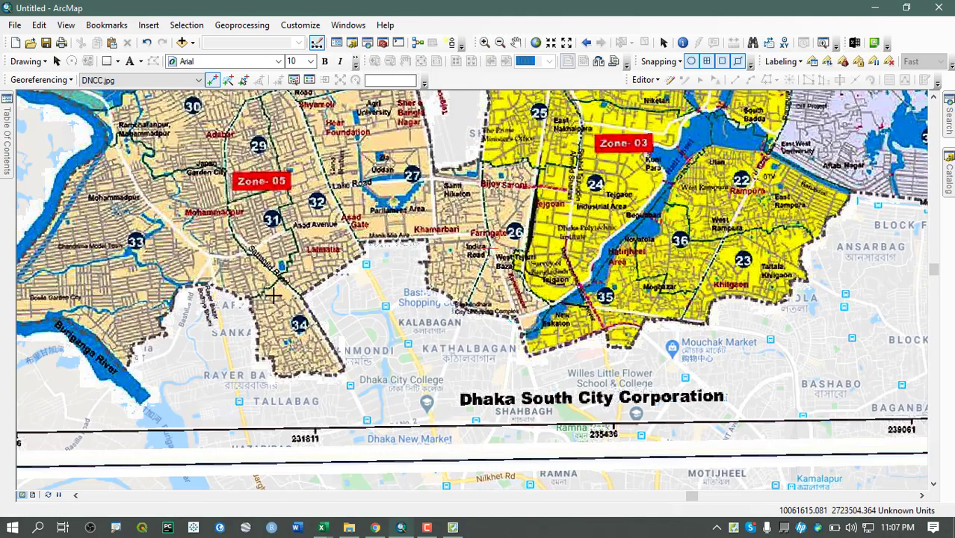
{"action": "mouse_move", "coordinate": [7, 134]}
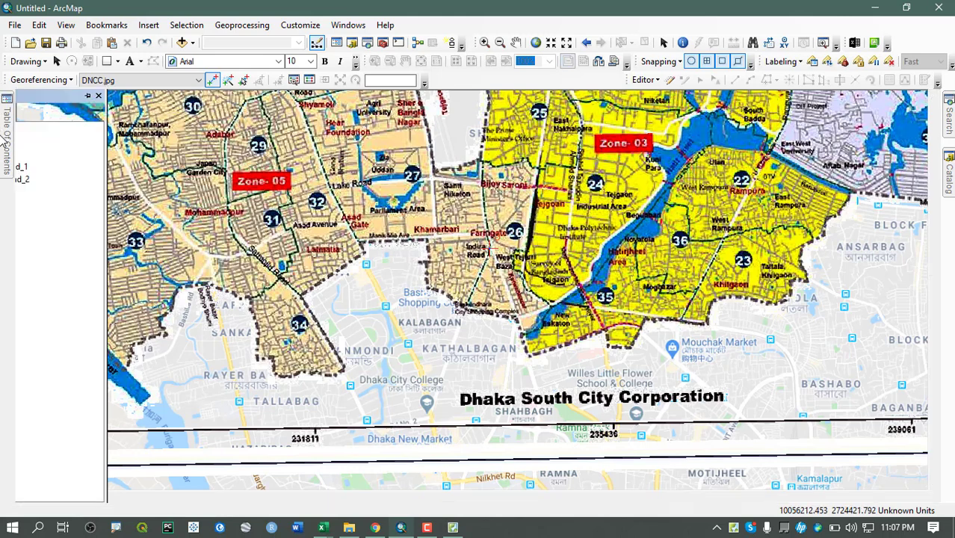
{"action": "right_click", "coordinate": [88, 146]}
{"action": "left_click", "coordinate": [180, 345]}
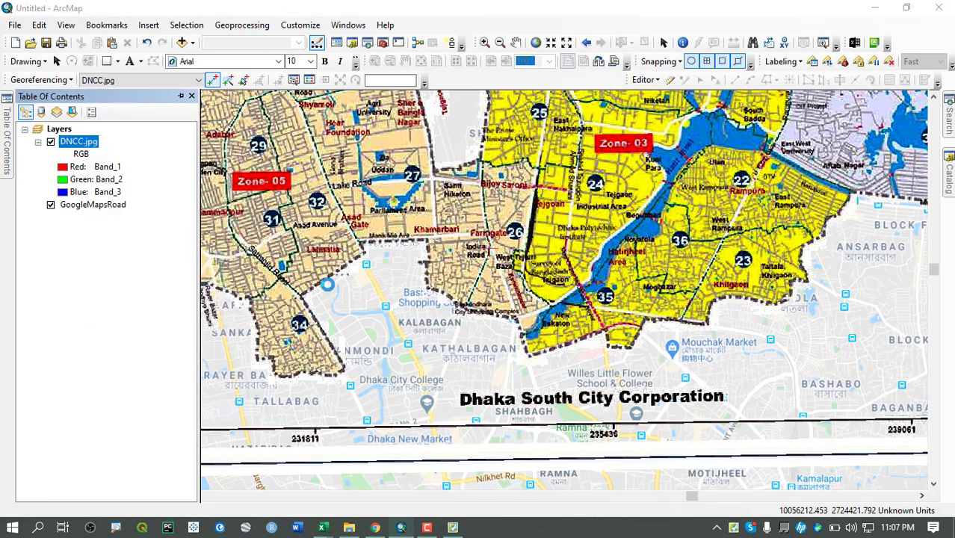
{"action": "double_click", "coordinate": [372, 269]}
{"action": "type", "text": "50"}
{"action": "left_click", "coordinate": [674, 417]}
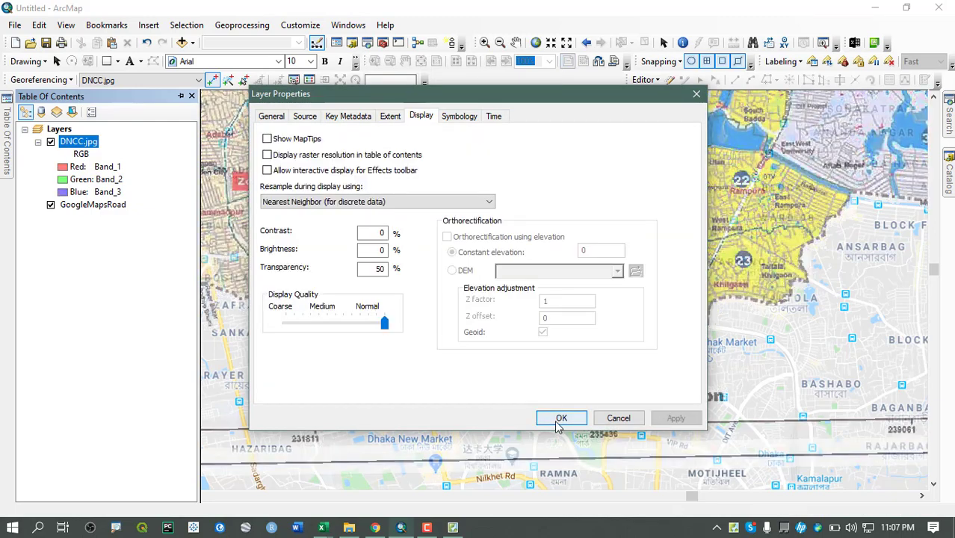
{"action": "left_click", "coordinate": [560, 418]}
Add a fourth control point at the map's southeastern corner beside the Balu River, near Balurper Central Mosque, matching DNCC.jpg to the basemap
{"action": "scroll", "coordinate": [591, 357], "scroll_direction": "down", "scroll_amount": 3}
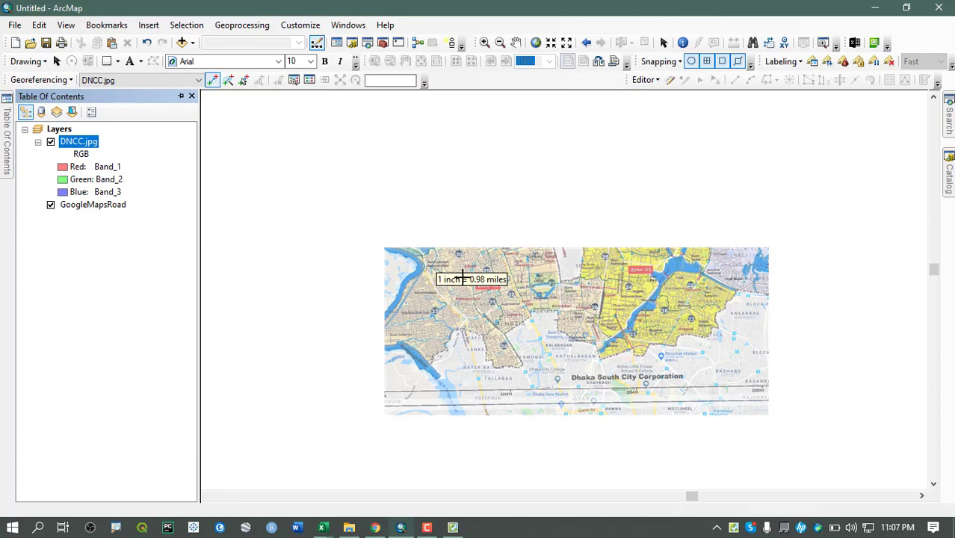
{"action": "scroll", "coordinate": [495, 215], "scroll_direction": "up", "scroll_amount": 2}
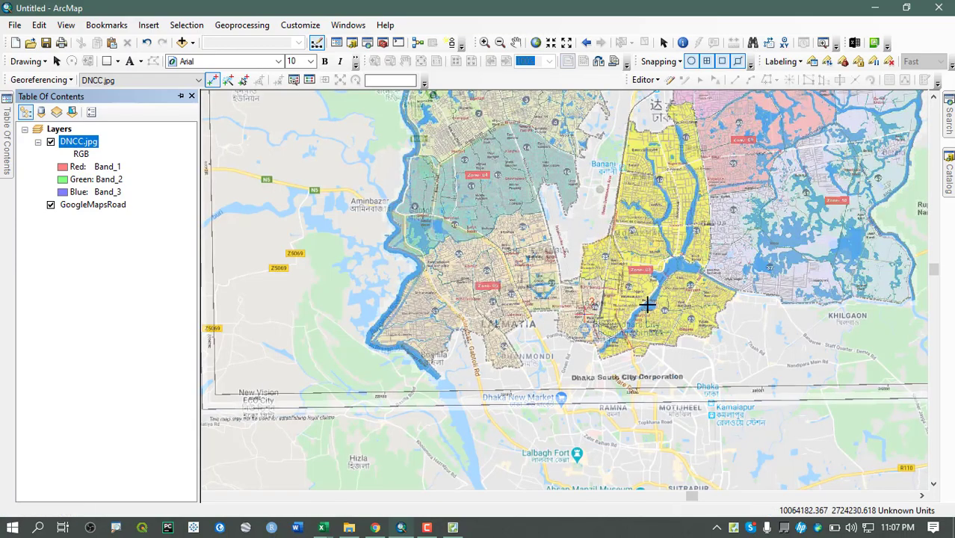
{"action": "left_click_drag", "start_coordinate": [635, 309], "coordinate": [371, 353]}
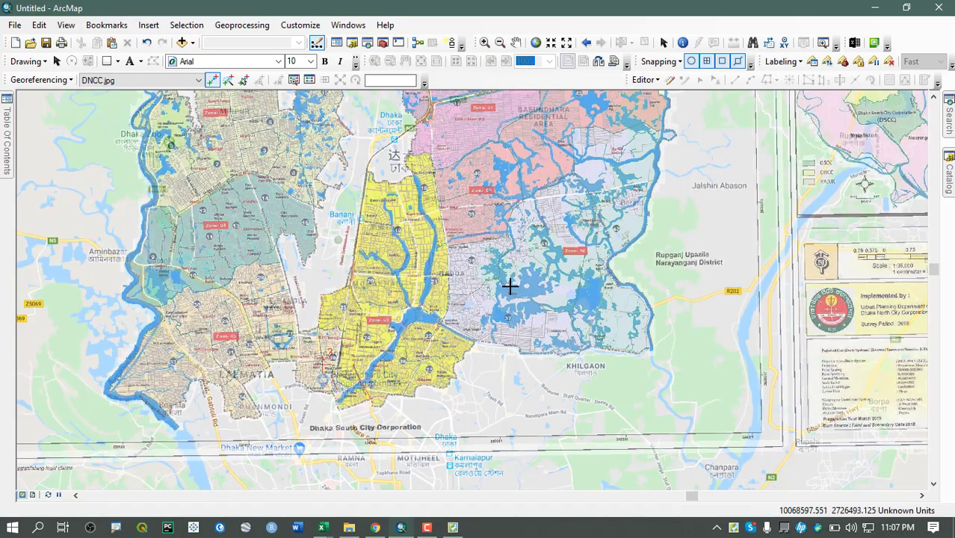
{"action": "scroll", "coordinate": [380, 217], "scroll_direction": "down", "scroll_amount": 1}
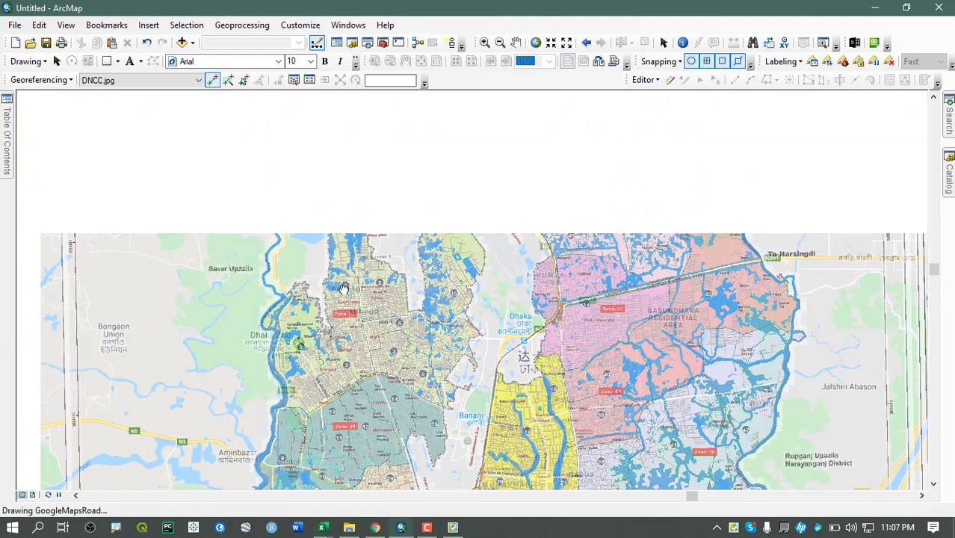
{"action": "scroll", "coordinate": [401, 272], "scroll_direction": "up", "scroll_amount": 1}
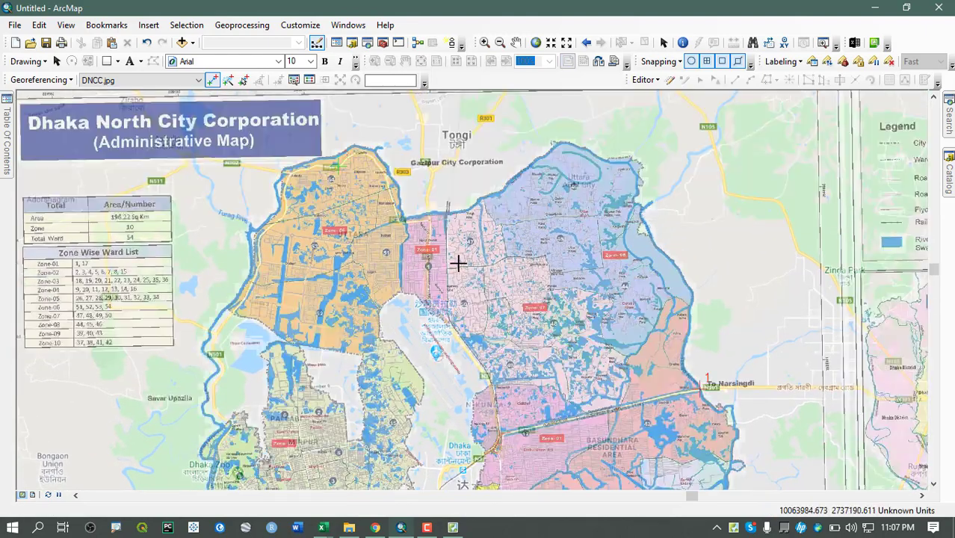
{"action": "left_click_drag", "start_coordinate": [669, 375], "coordinate": [545, 260]}
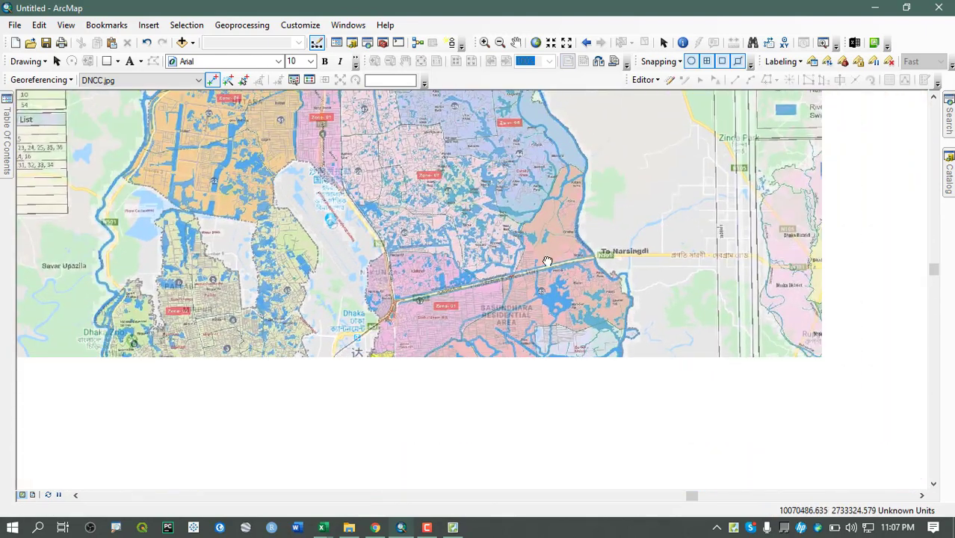
{"action": "left_click_drag", "start_coordinate": [575, 411], "coordinate": [620, 275]}
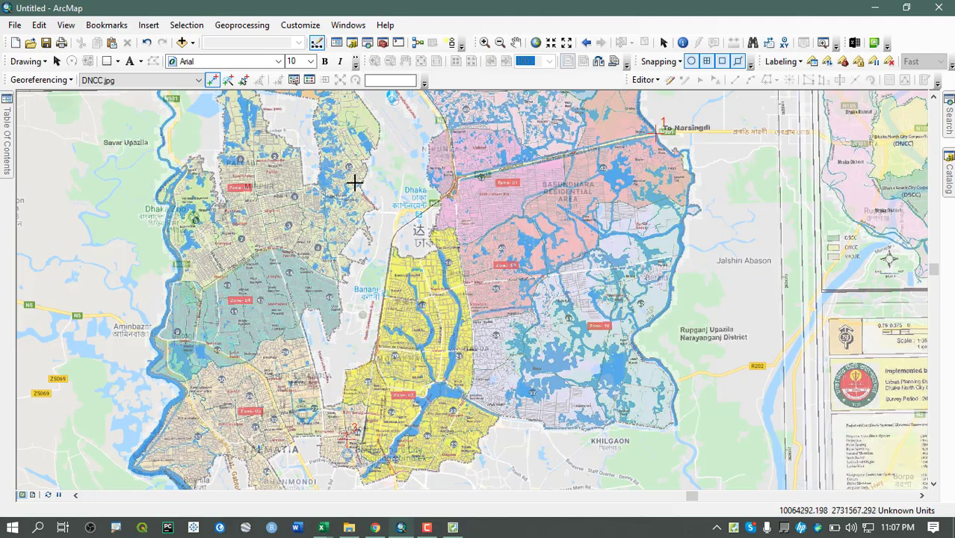
{"action": "left_click_drag", "start_coordinate": [465, 352], "coordinate": [504, 181]}
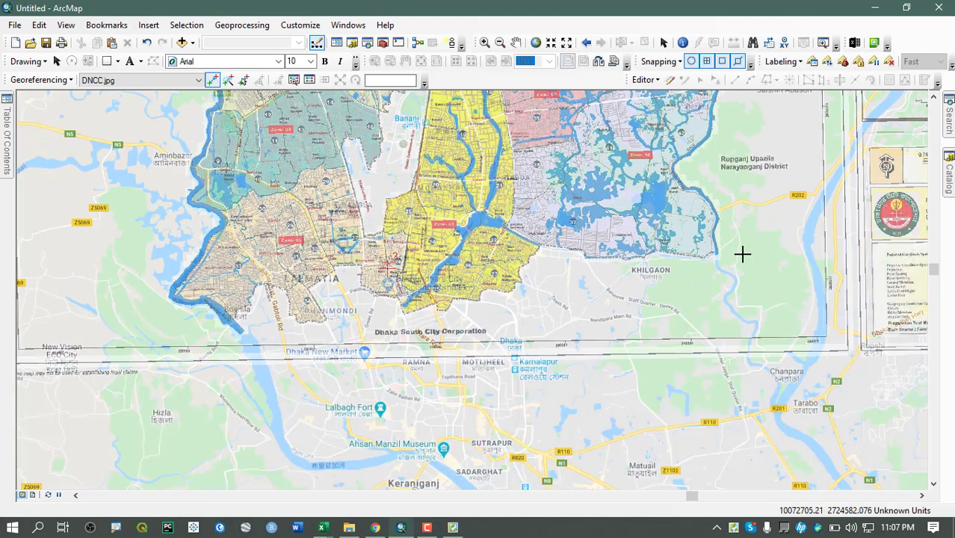
{"action": "scroll", "coordinate": [748, 236], "scroll_direction": "down", "scroll_amount": 4}
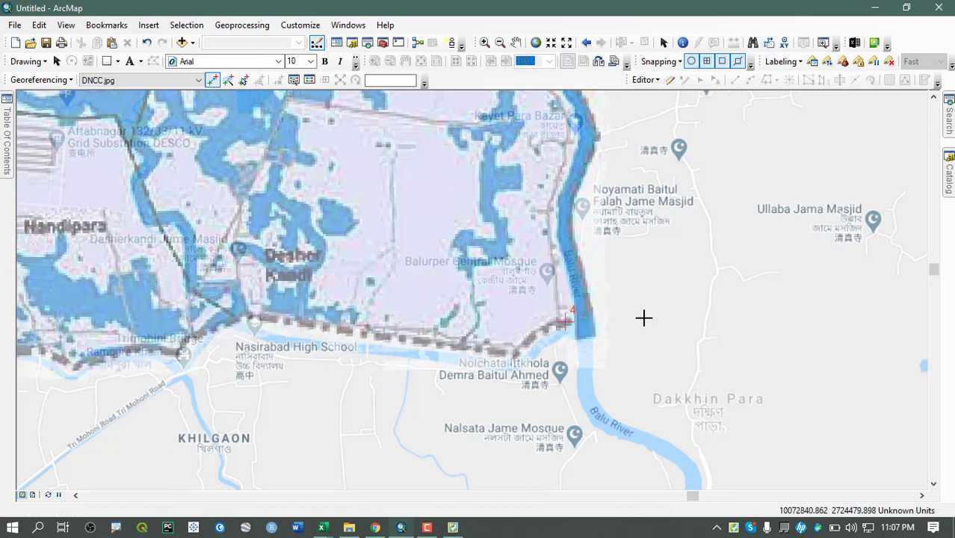
{"action": "scroll", "coordinate": [641, 315], "scroll_direction": "up", "scroll_amount": 5}
{"action": "scroll", "coordinate": [608, 246], "scroll_direction": "down", "scroll_amount": 5}
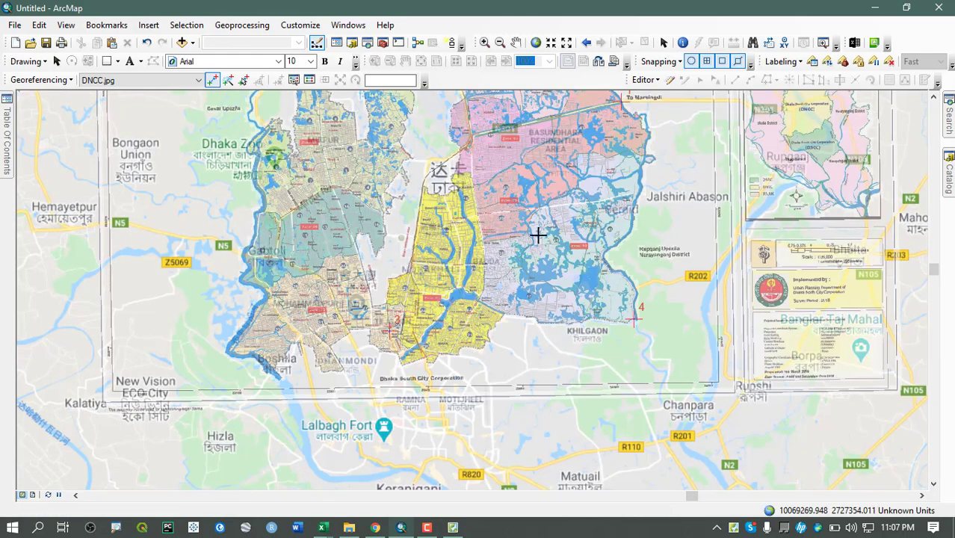
{"action": "scroll", "coordinate": [475, 231], "scroll_direction": "up", "scroll_amount": 2}
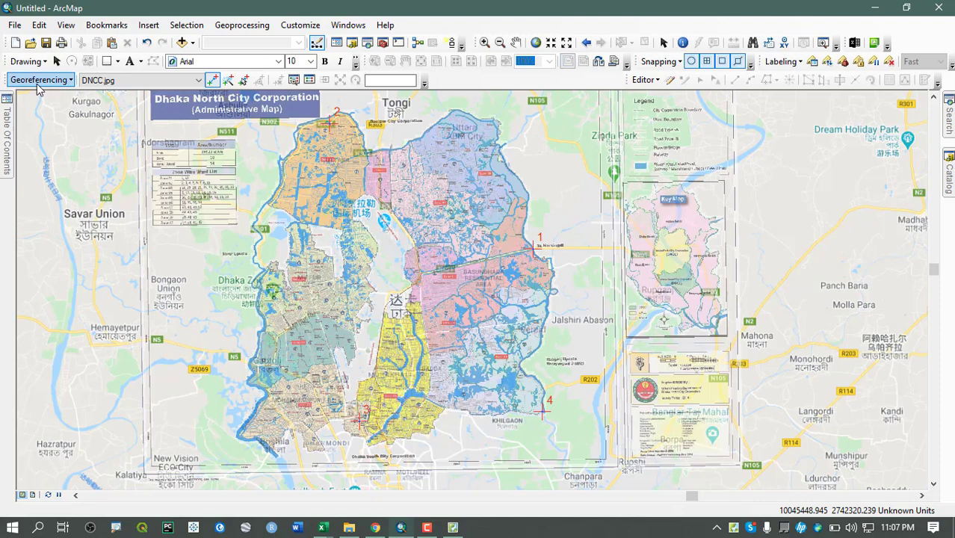
{"action": "left_click", "coordinate": [39, 80]}
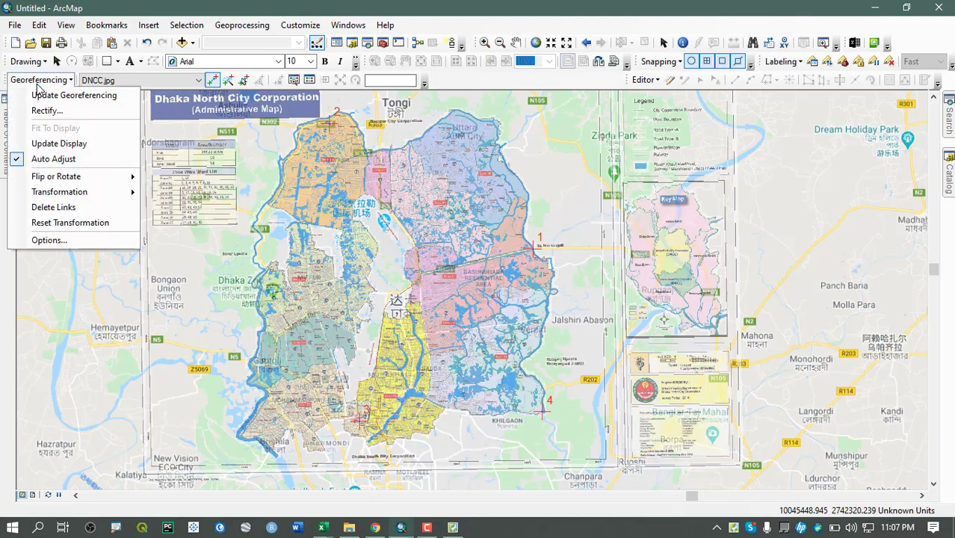
{"action": "left_click", "coordinate": [82, 116]}
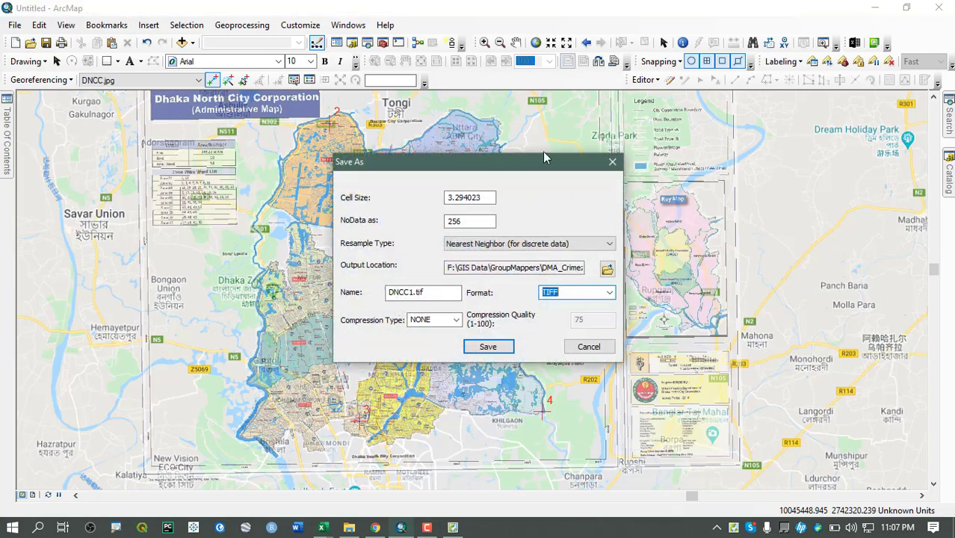
{"action": "left_click", "coordinate": [610, 158]}
Start rectifying DNCC.jpg and choose F:\GIS Data\GroupMappers\Training as the output location
{"action": "left_click", "coordinate": [45, 81]}
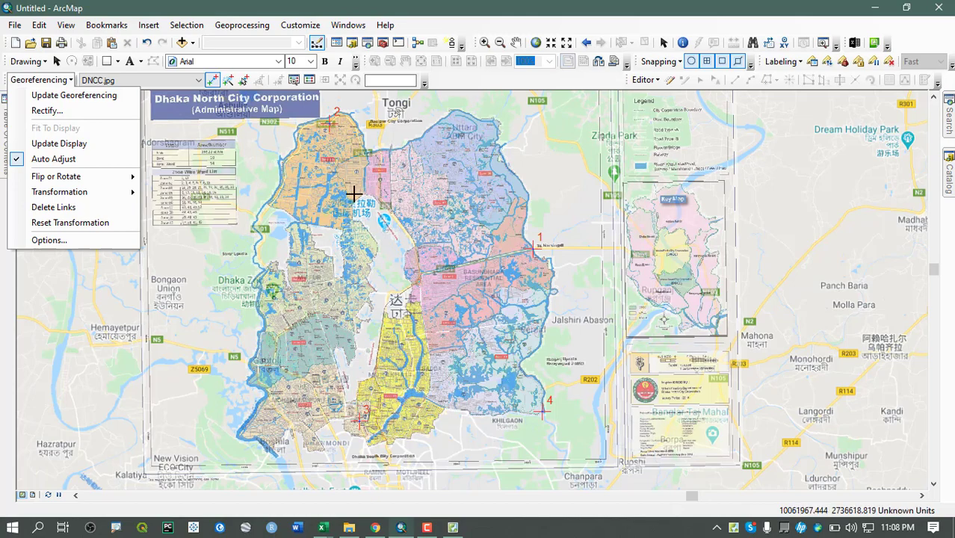
{"action": "left_click", "coordinate": [68, 112]}
{"action": "left_click", "coordinate": [608, 270]}
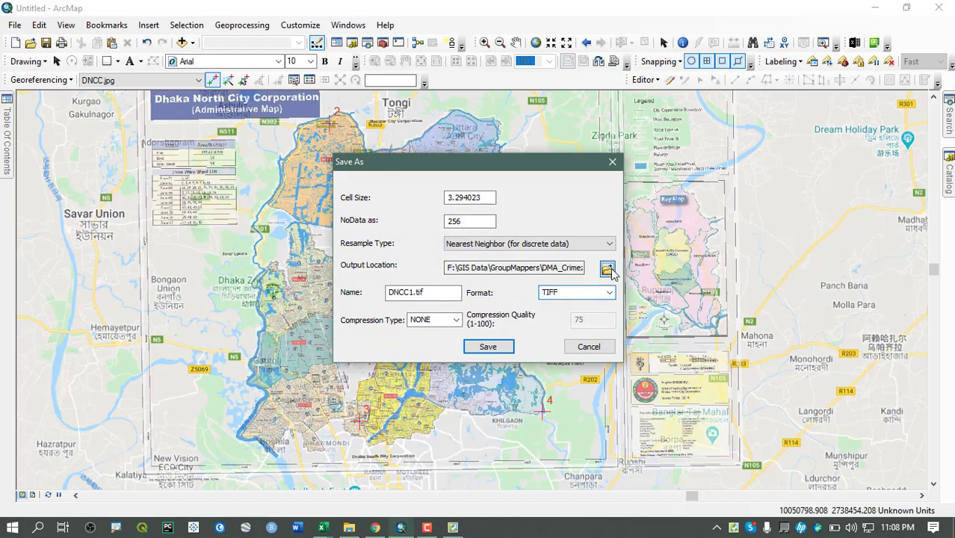
{"action": "left_click", "coordinate": [457, 174]}
{"action": "left_click", "coordinate": [396, 233]}
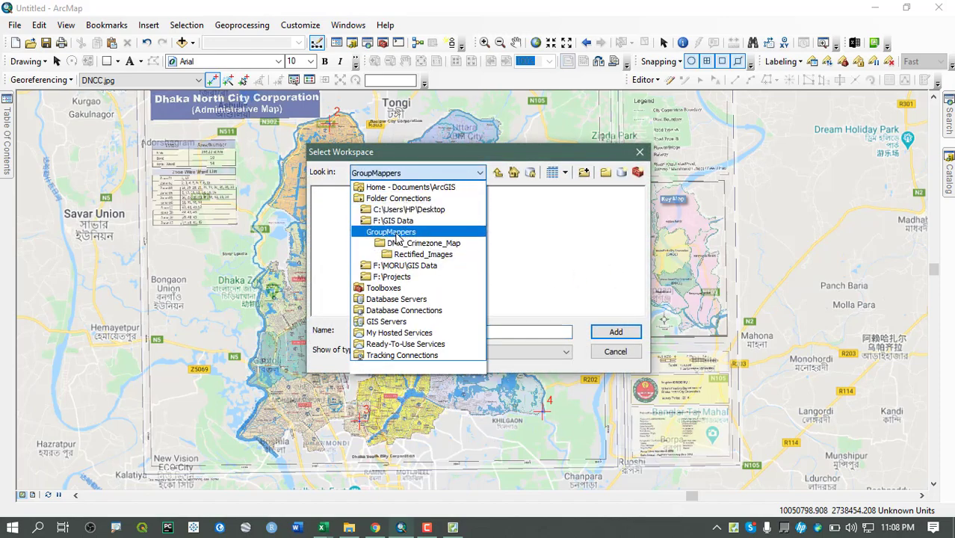
{"action": "scroll", "coordinate": [420, 274], "scroll_direction": "right", "scroll_amount": 3}
{"action": "double_click", "coordinate": [469, 207]}
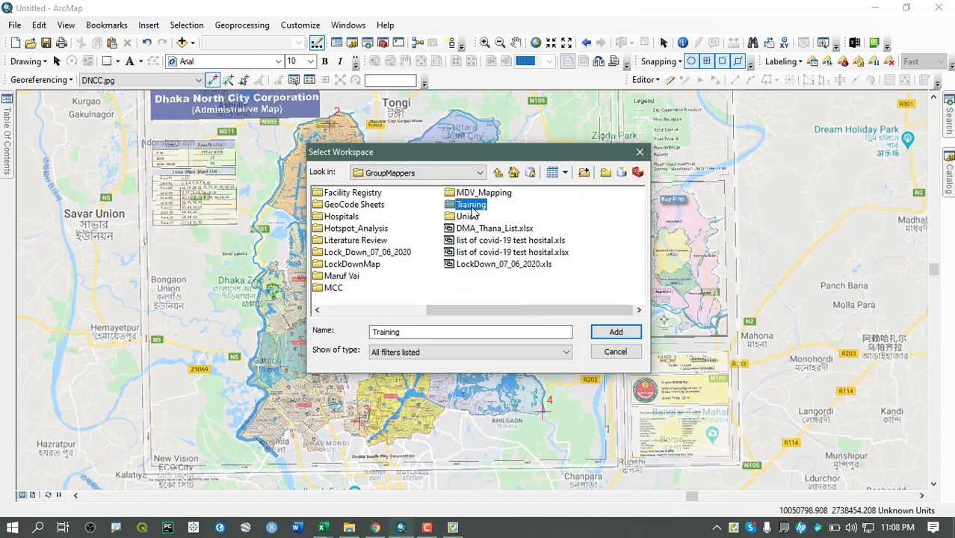
{"action": "left_click", "coordinate": [498, 173]}
{"action": "scroll", "coordinate": [485, 261], "scroll_direction": "right", "scroll_amount": 2}
{"action": "left_click", "coordinate": [467, 205]}
{"action": "left_click", "coordinate": [615, 332]}
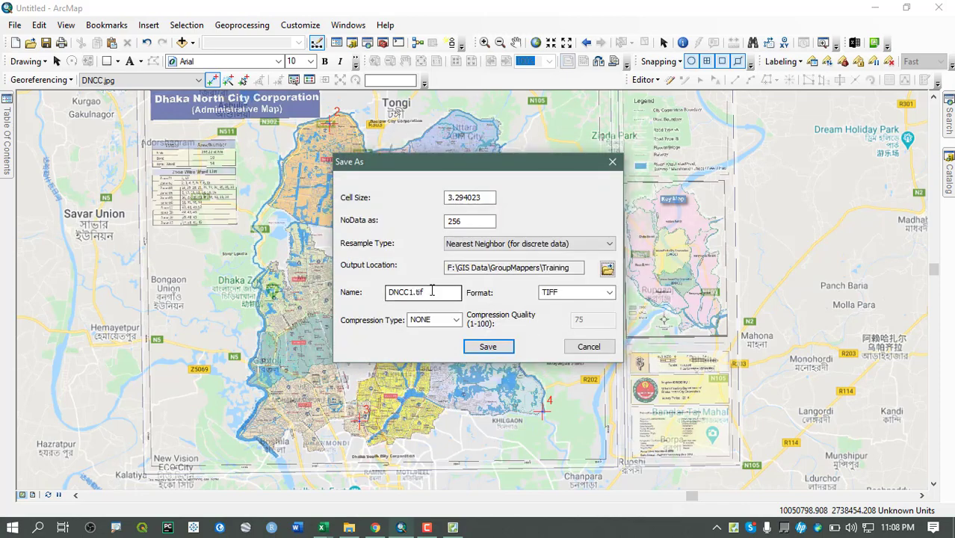
Name the rectified raster DNCC_Rec.tif and save it in TIFF format
{"action": "left_click", "coordinate": [412, 292]}
{"action": "type", "text": "1"}
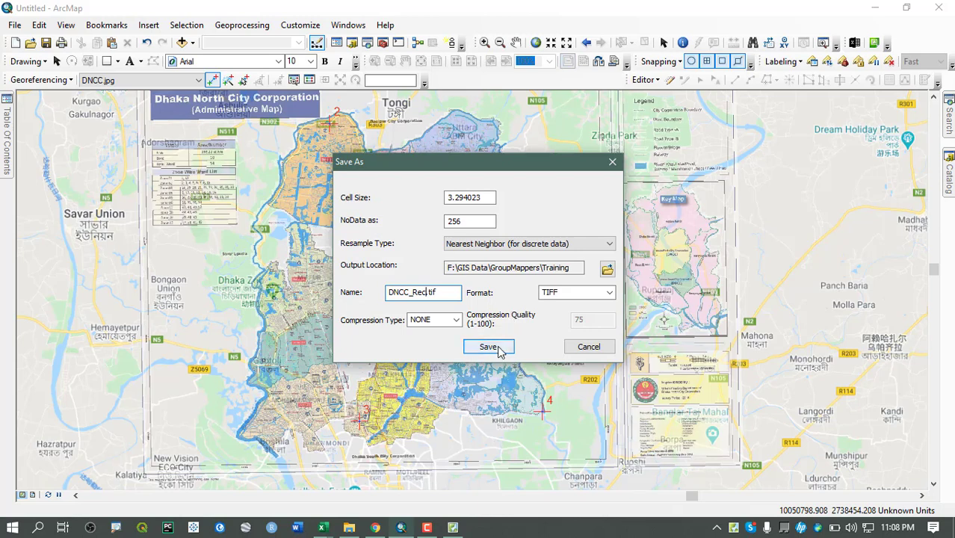
{"action": "left_click", "coordinate": [495, 348]}
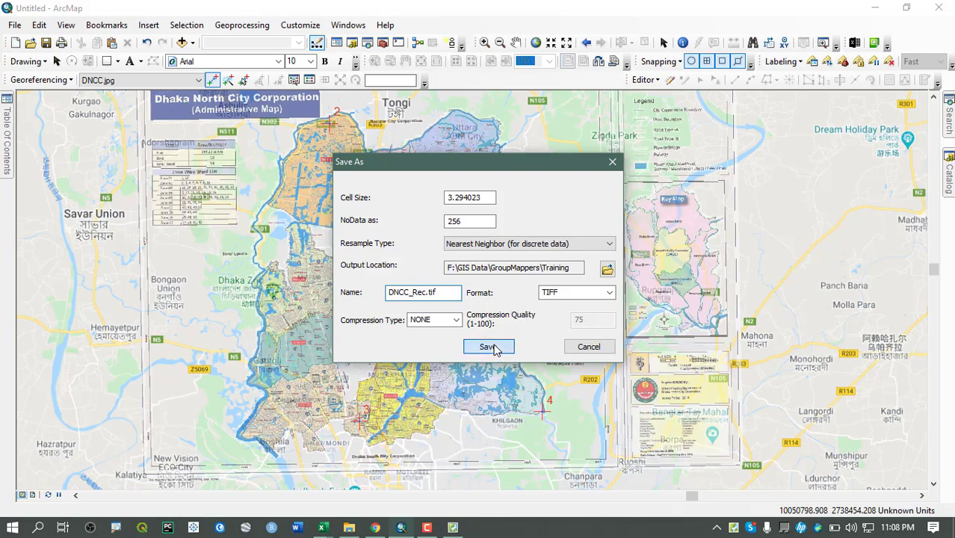
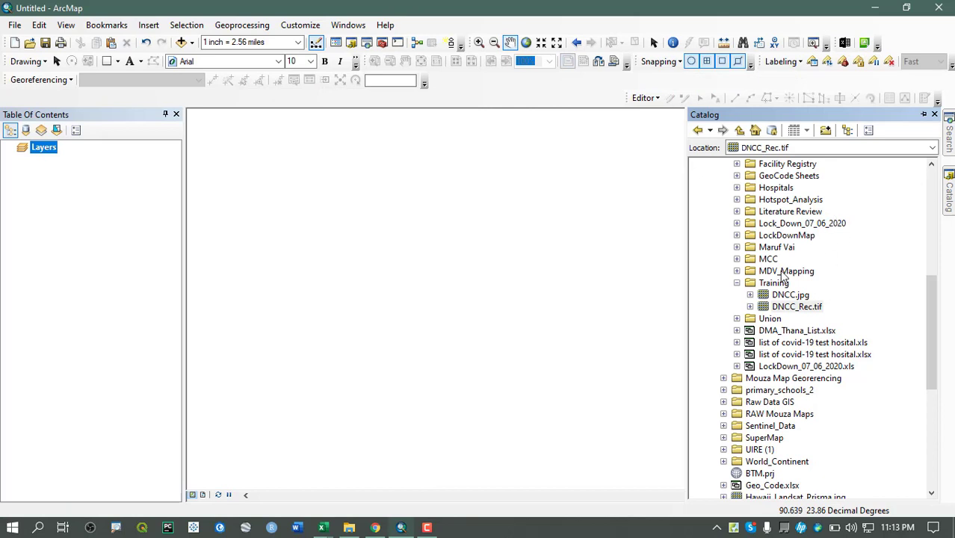
Add DNCC_Rec.tif from the Training folder to the empty map
{"action": "left_click", "coordinate": [774, 283]}
{"action": "left_click", "coordinate": [789, 295]}
{"action": "left_click", "coordinate": [797, 307]}
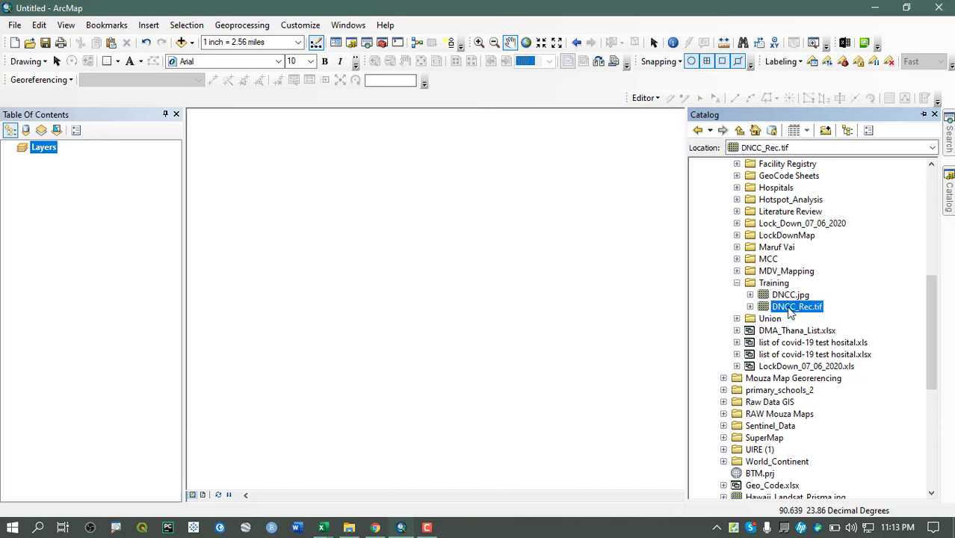
{"action": "left_click", "coordinate": [777, 283]}
{"action": "left_click", "coordinate": [798, 307]}
{"action": "left_click_drag", "start_coordinate": [810, 312], "coordinate": [512, 305]}
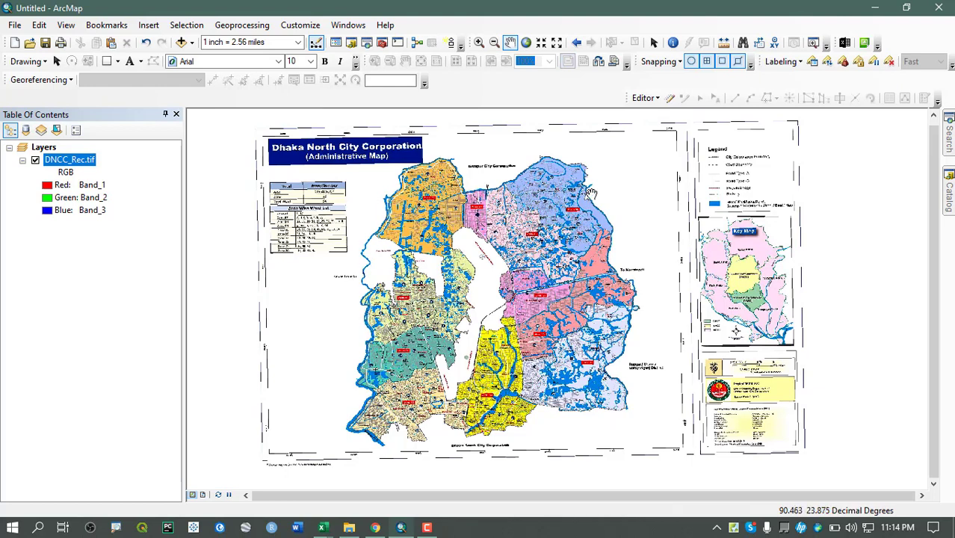
Add the GoogleMapsRoad basemap from the GIS Servers connections and place it beneath DNCC_Rec.tif in the layer order
{"action": "left_click", "coordinate": [948, 215]}
{"action": "scroll", "coordinate": [777, 337], "scroll_direction": "down", "scroll_amount": 10}
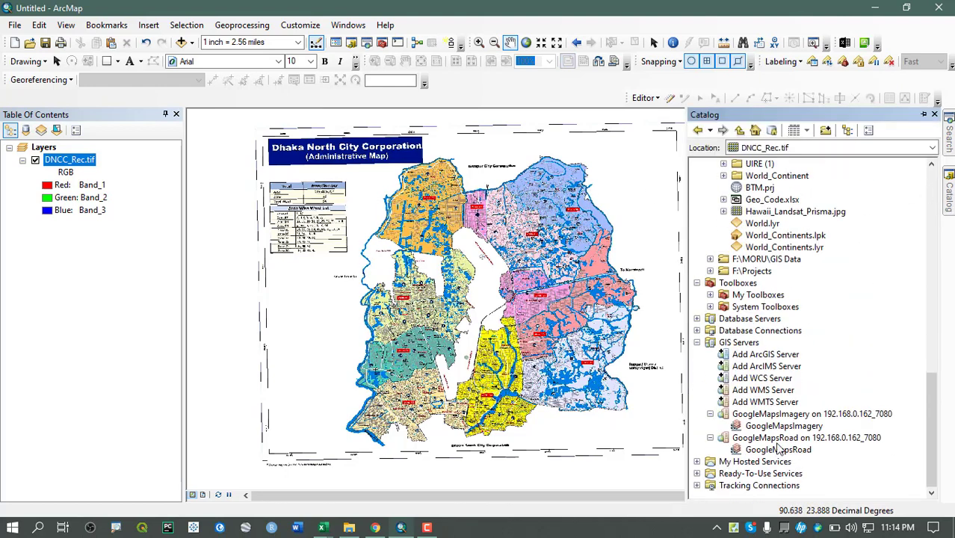
{"action": "left_click", "coordinate": [783, 425]}
{"action": "left_click_drag", "start_coordinate": [778, 449], "coordinate": [386, 404]}
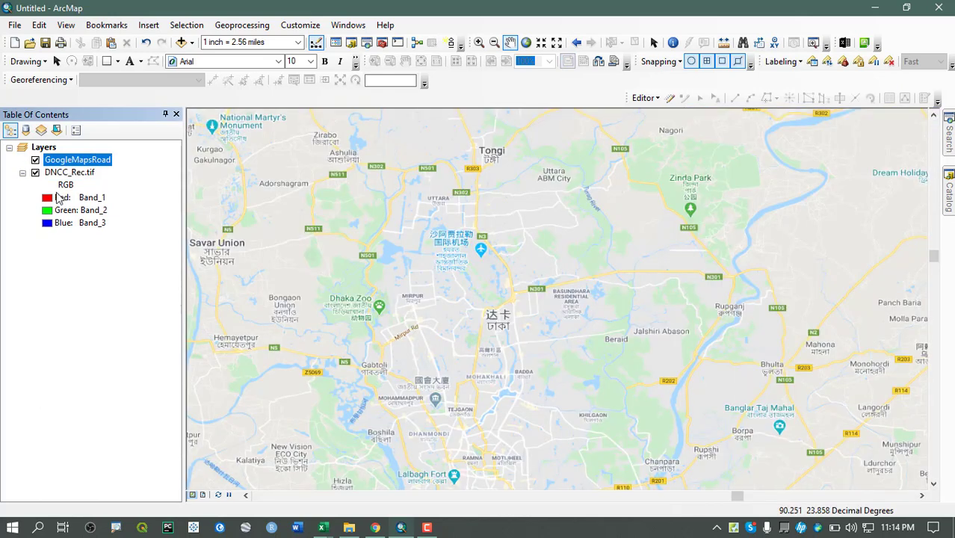
{"action": "left_click_drag", "start_coordinate": [84, 164], "coordinate": [85, 234]}
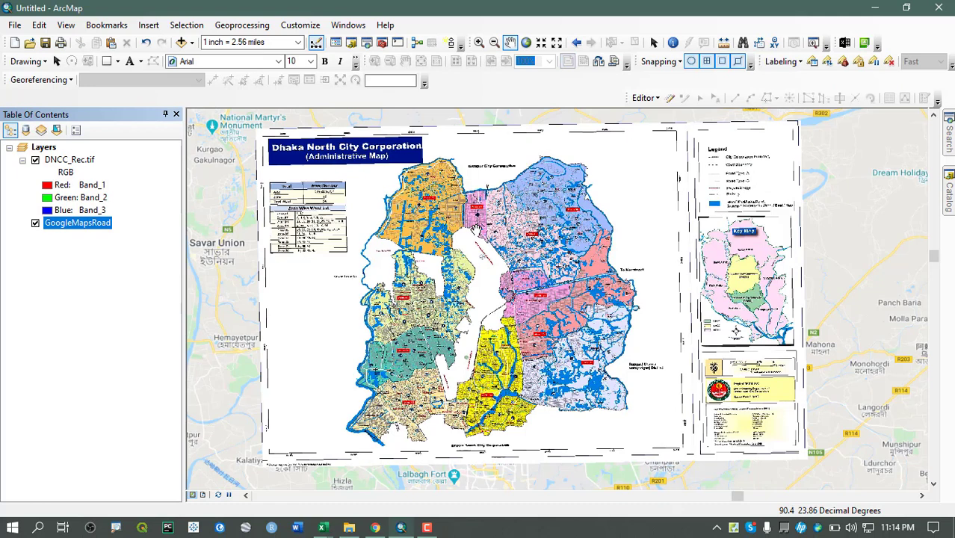
Remove the DNCC_Rec.tif layer from the map
{"action": "right_click", "coordinate": [102, 230]}
{"action": "left_click", "coordinate": [65, 172]}
{"action": "right_click", "coordinate": [75, 160]}
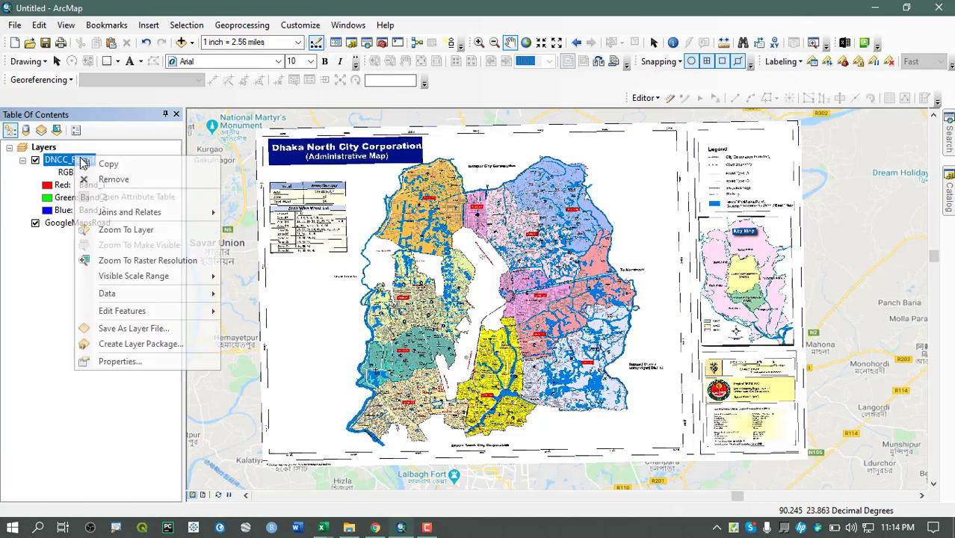
{"action": "left_click", "coordinate": [112, 177]}
Inspect the coordinate system in the GoogleMapsRoad layer's source properties and select its name
{"action": "right_click", "coordinate": [86, 165]}
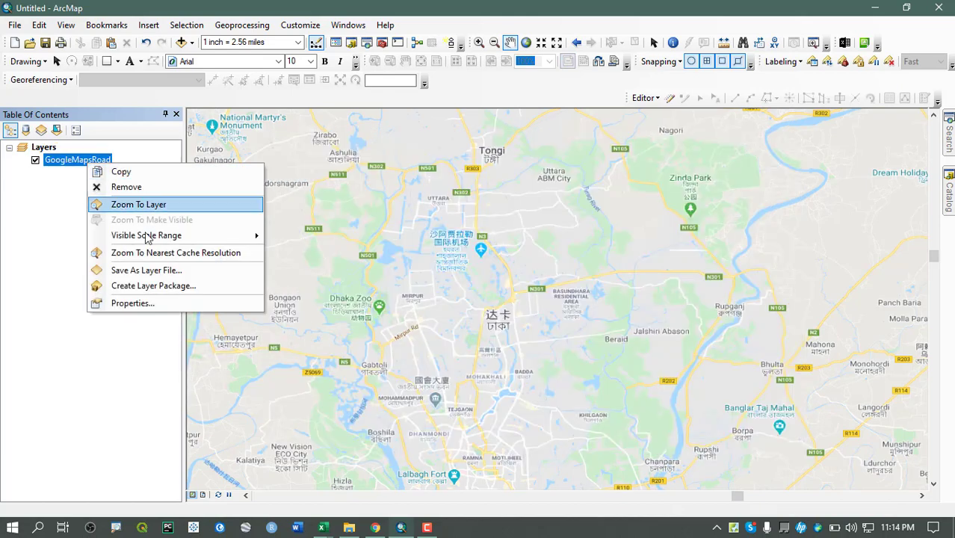
{"action": "left_click", "coordinate": [132, 302]}
{"action": "scroll", "coordinate": [409, 237], "scroll_direction": "down", "scroll_amount": 10}
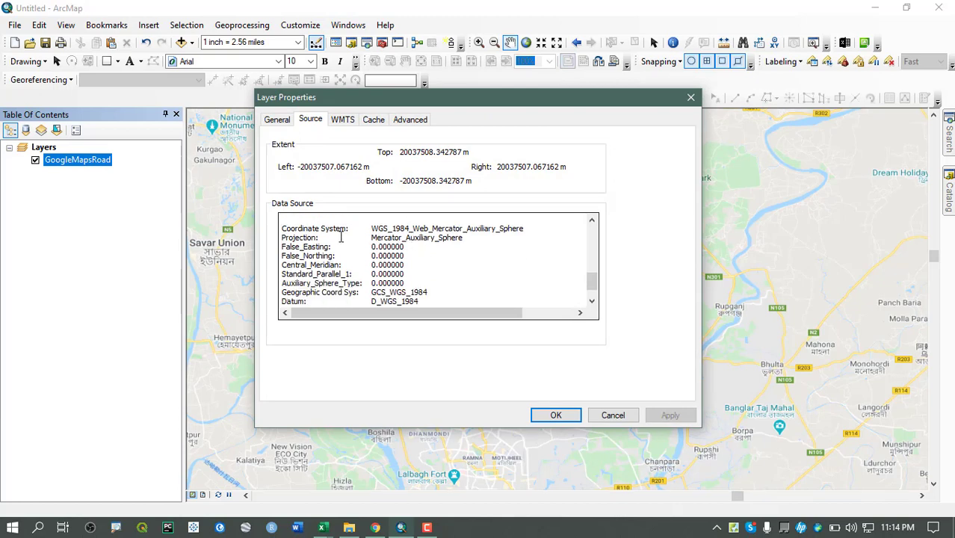
{"action": "left_click_drag", "start_coordinate": [371, 229], "coordinate": [530, 231]}
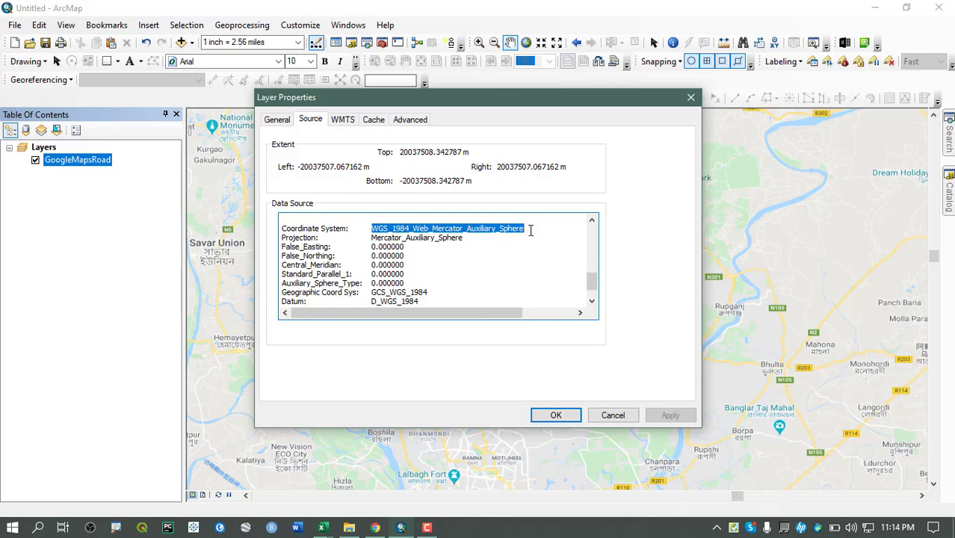
Copy the selected coordinate system name of the GoogleMapsRoad layer and close its layer properties
{"action": "right_click", "coordinate": [519, 230]}
{"action": "left_click", "coordinate": [562, 273]}
{"action": "left_click", "coordinate": [694, 100]}
Set the spatial reference of DNCC_Rec.tif in the Training folder to WGS 1984 Web Mercator (auxiliary sphere), searching with the copied name
{"action": "mouse_move", "coordinate": [949, 196]}
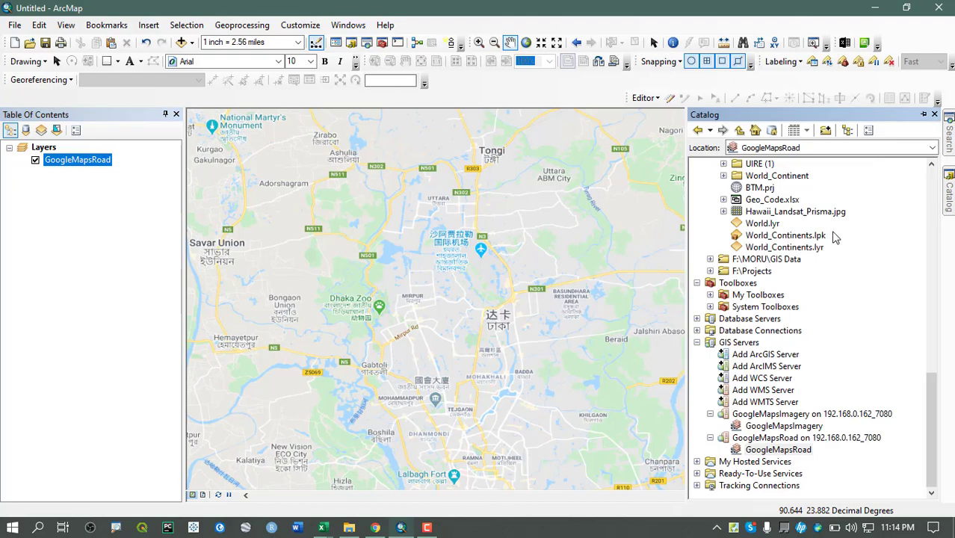
{"action": "scroll", "coordinate": [835, 340], "scroll_direction": "up", "scroll_amount": 8}
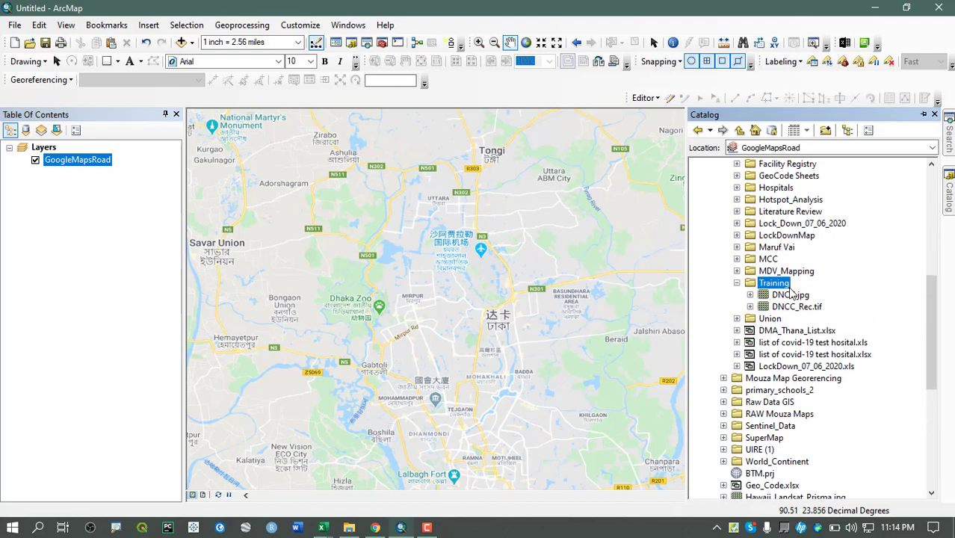
{"action": "left_click", "coordinate": [796, 306]}
{"action": "right_click", "coordinate": [791, 309]}
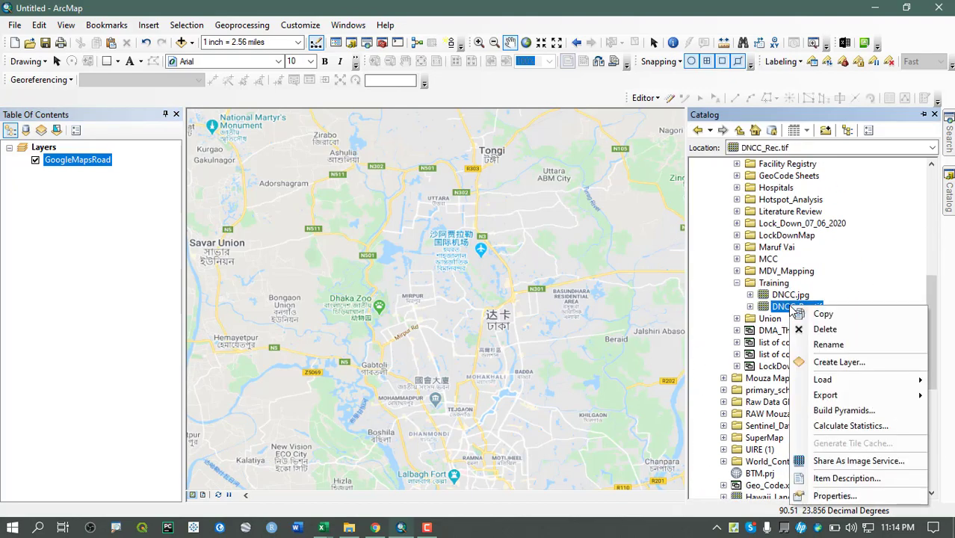
{"action": "left_click", "coordinate": [864, 495]}
{"action": "scroll", "coordinate": [436, 299], "scroll_direction": "down", "scroll_amount": 4}
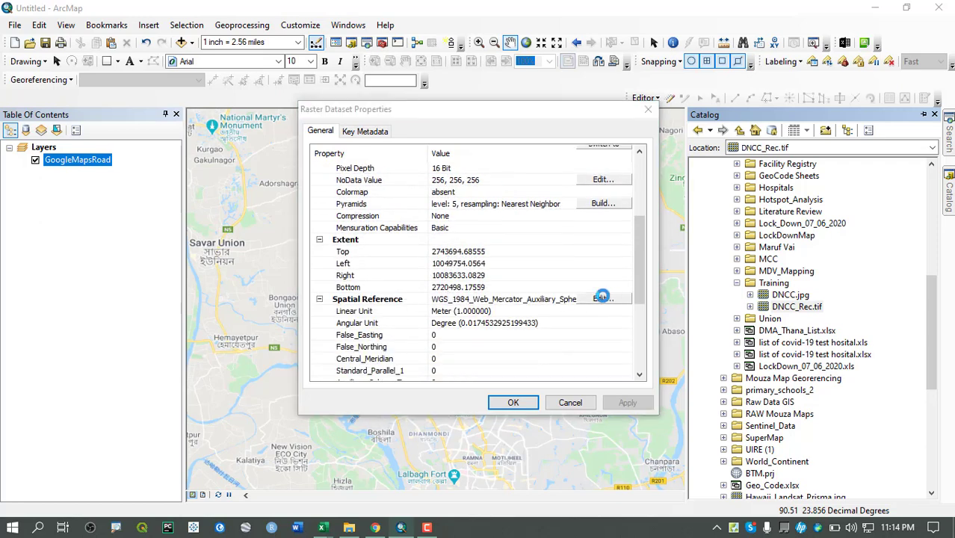
{"action": "left_click", "coordinate": [602, 300]}
{"action": "left_click", "coordinate": [427, 122]}
{"action": "key", "text": "ctrl+v"}
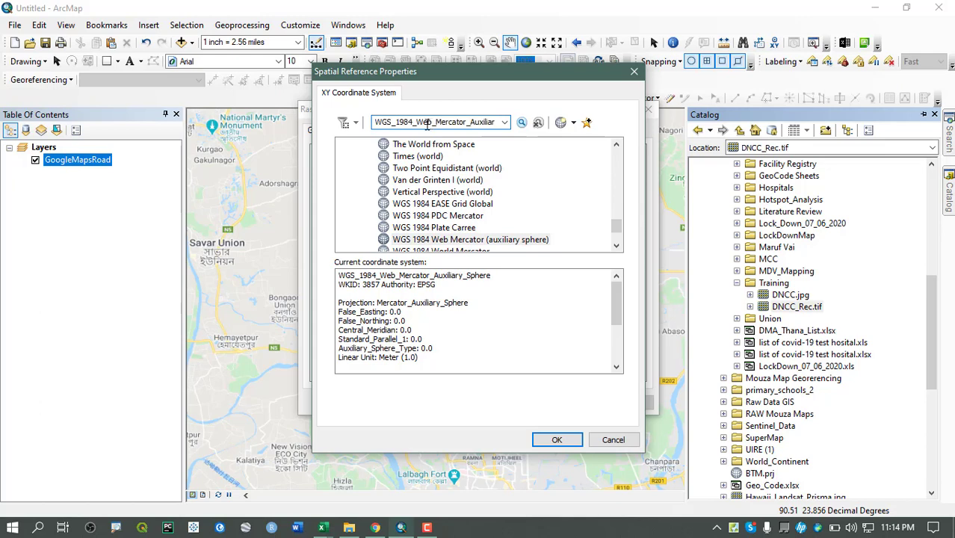
{"action": "key", "text": "Return"}
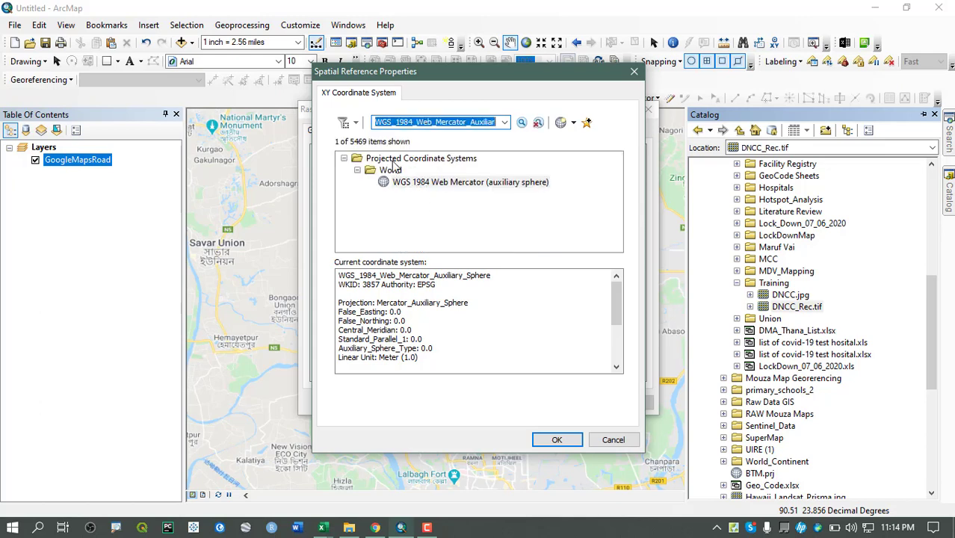
{"action": "left_click", "coordinate": [437, 183]}
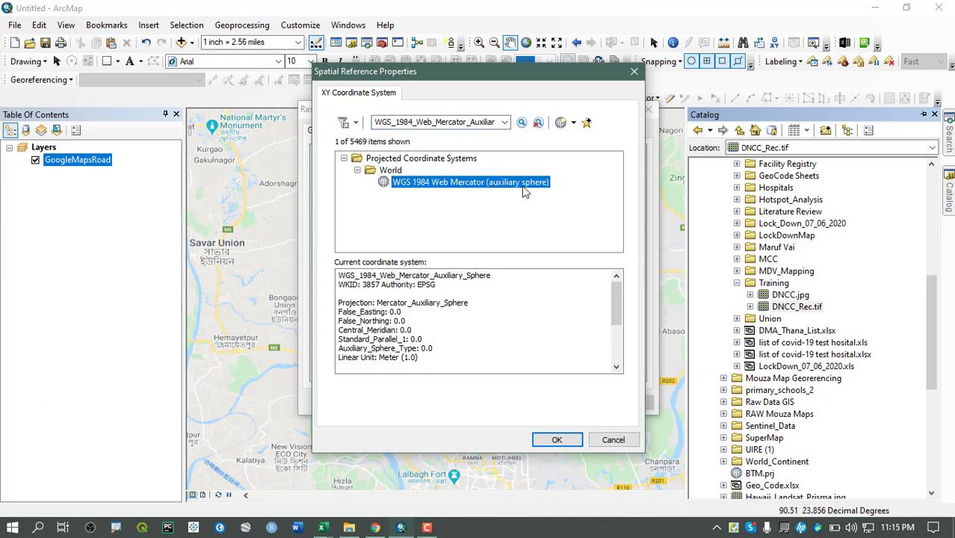
{"action": "left_click", "coordinate": [557, 440]}
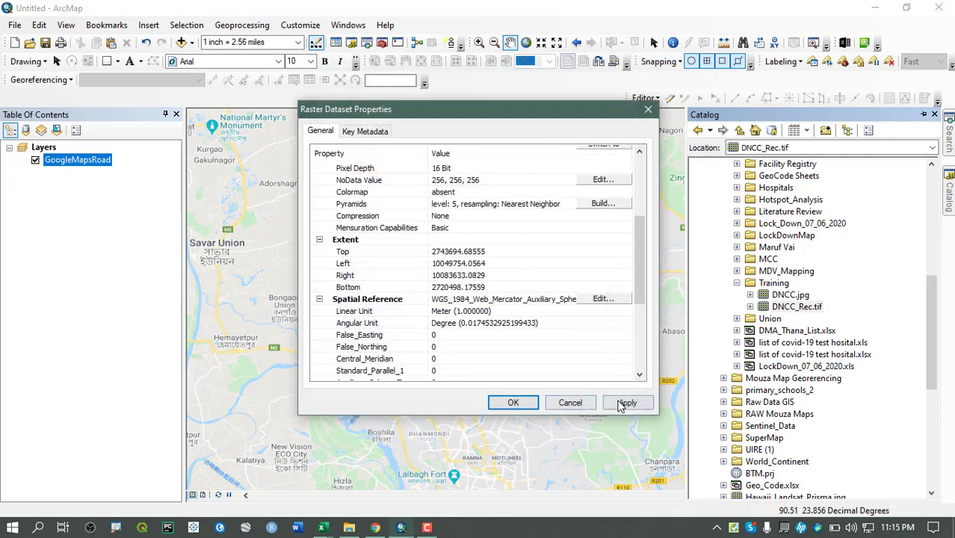
{"action": "left_click", "coordinate": [626, 403]}
{"action": "left_click", "coordinate": [514, 403]}
Add DNCC_Rec.tif to the map and remove the GoogleMapsRoad layer
{"action": "left_click", "coordinate": [796, 306]}
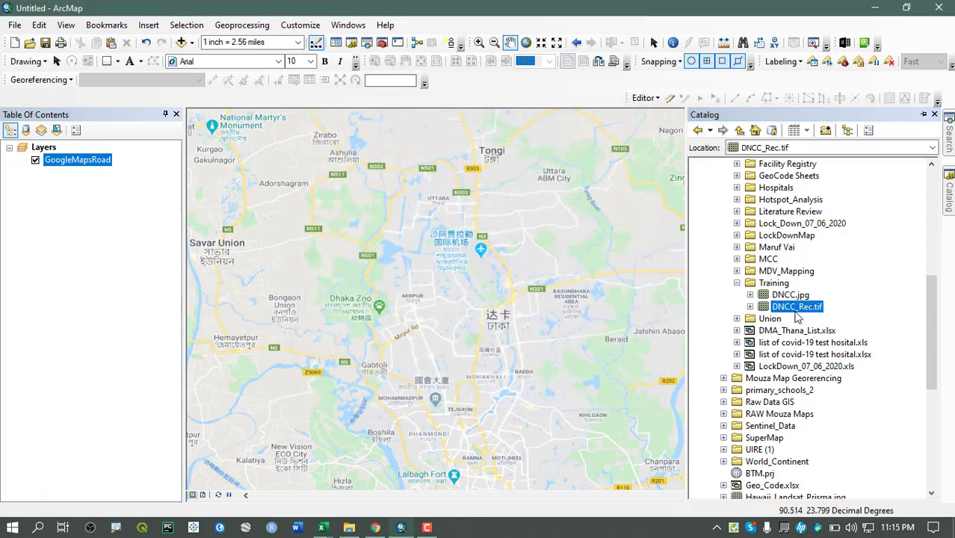
{"action": "left_click_drag", "start_coordinate": [801, 314], "coordinate": [508, 320]}
{"action": "mouse_move", "coordinate": [680, 284]}
{"action": "left_mouse_down"}
{"action": "mouse_move", "coordinate": [587, 245]}
{"action": "mouse_move", "coordinate": [451, 332]}
{"action": "mouse_move", "coordinate": [421, 259]}
{"action": "mouse_move", "coordinate": [417, 268]}
{"action": "left_mouse_up"}
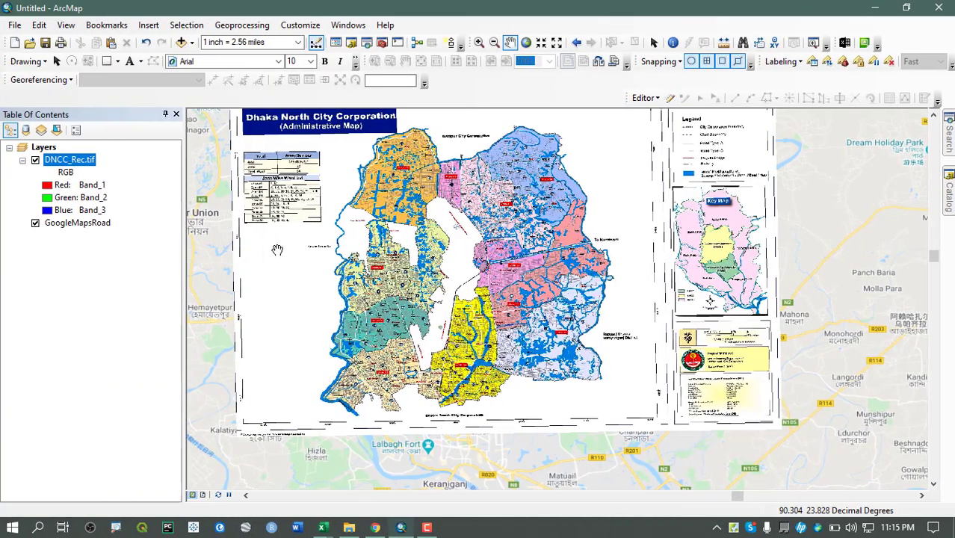
{"action": "right_click", "coordinate": [105, 222]}
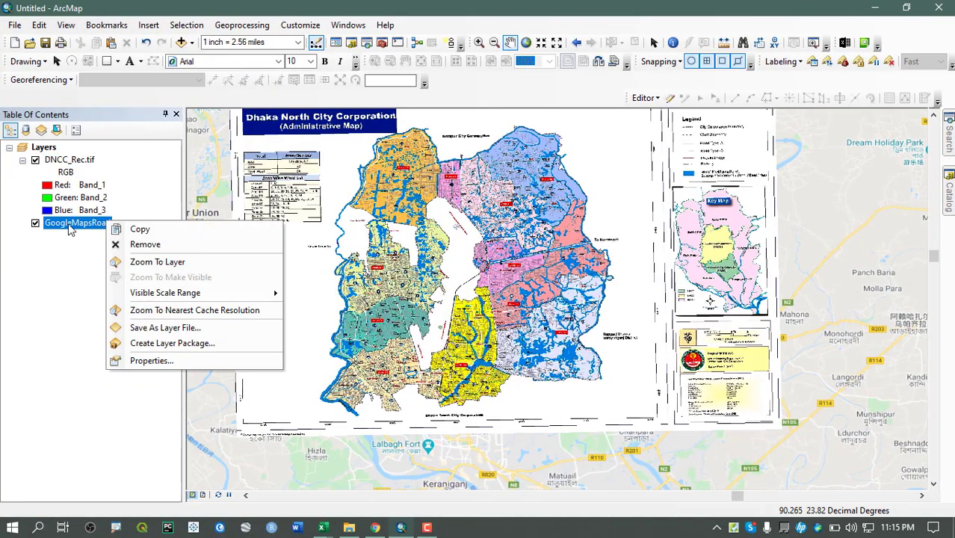
{"action": "left_click", "coordinate": [135, 245]}
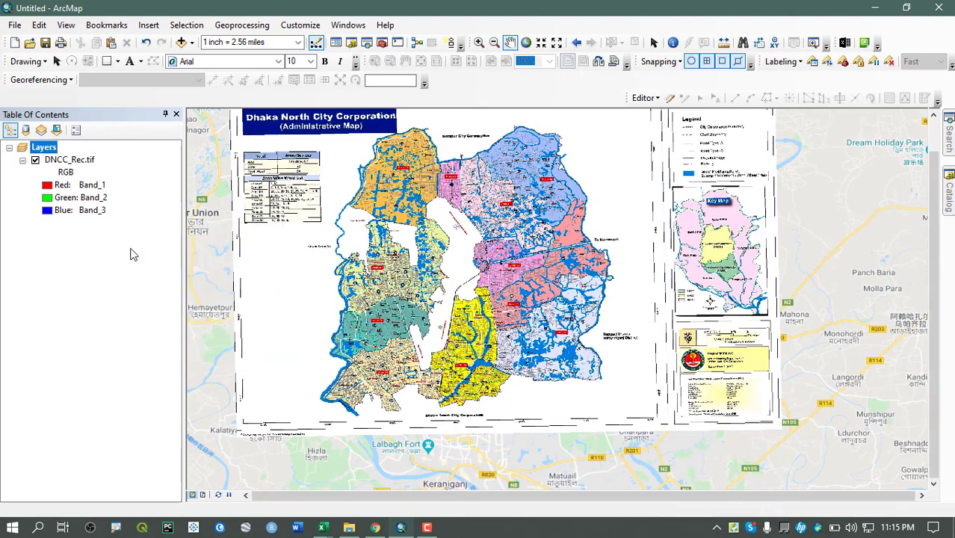
Examine the ward boundaries in and around Zone-04 on the DNCC_Rec.tif map
{"action": "left_click", "coordinate": [949, 196]}
{"action": "left_click", "coordinate": [763, 284]}
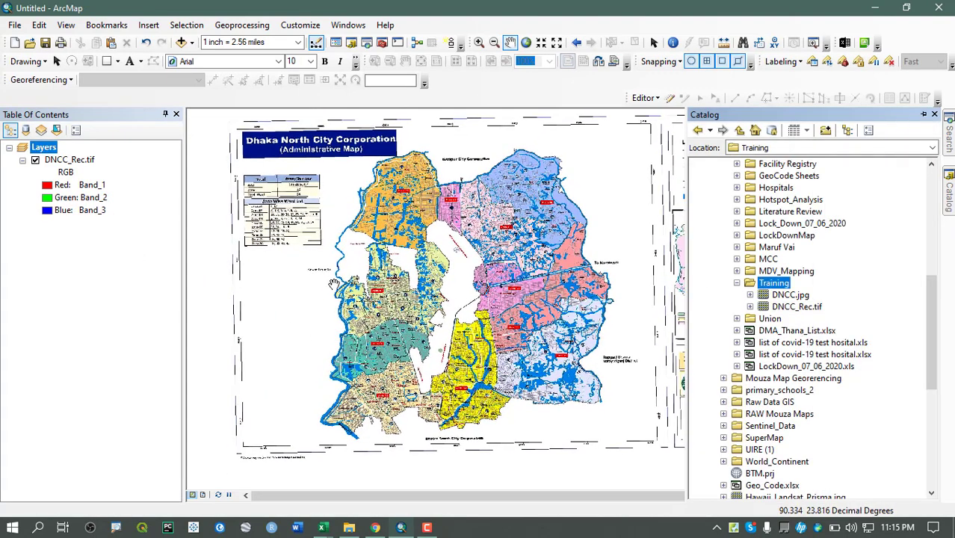
{"action": "scroll", "coordinate": [337, 310], "scroll_direction": "down", "scroll_amount": 4}
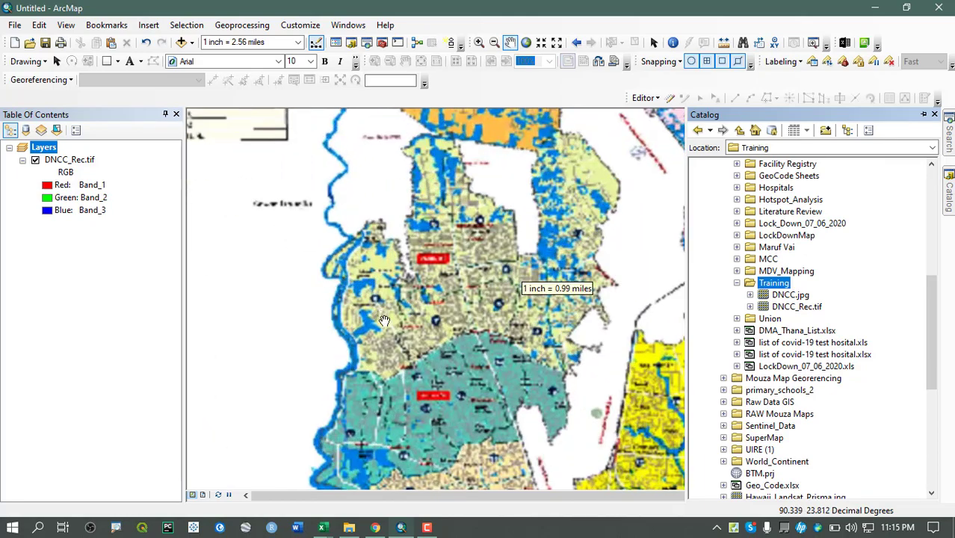
{"action": "left_click_drag", "start_coordinate": [432, 308], "coordinate": [305, 269]}
{"action": "scroll", "coordinate": [329, 259], "scroll_direction": "down", "scroll_amount": 4}
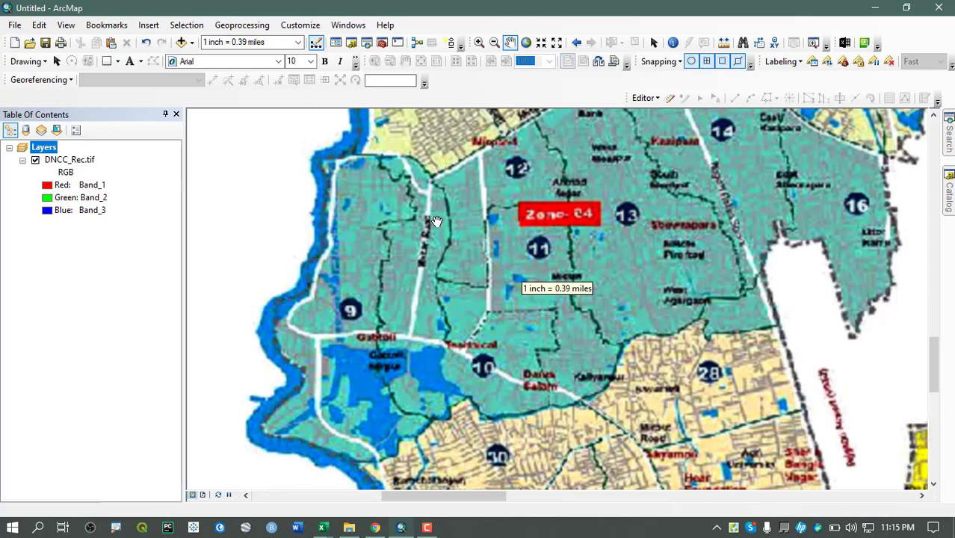
{"action": "left_click_drag", "start_coordinate": [444, 323], "coordinate": [434, 331]}
{"action": "left_click_drag", "start_coordinate": [522, 224], "coordinate": [396, 296]}
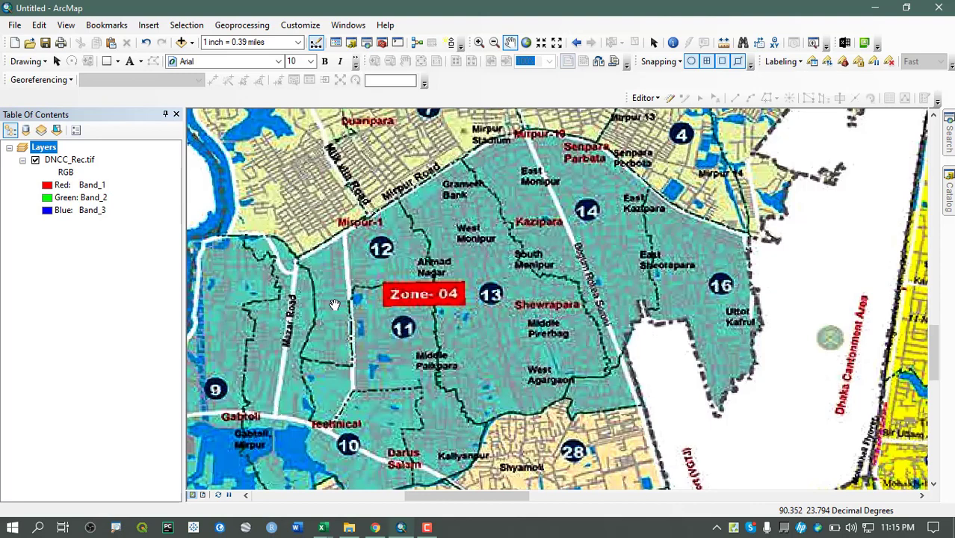
{"action": "left_click_drag", "start_coordinate": [330, 405], "coordinate": [375, 354]}
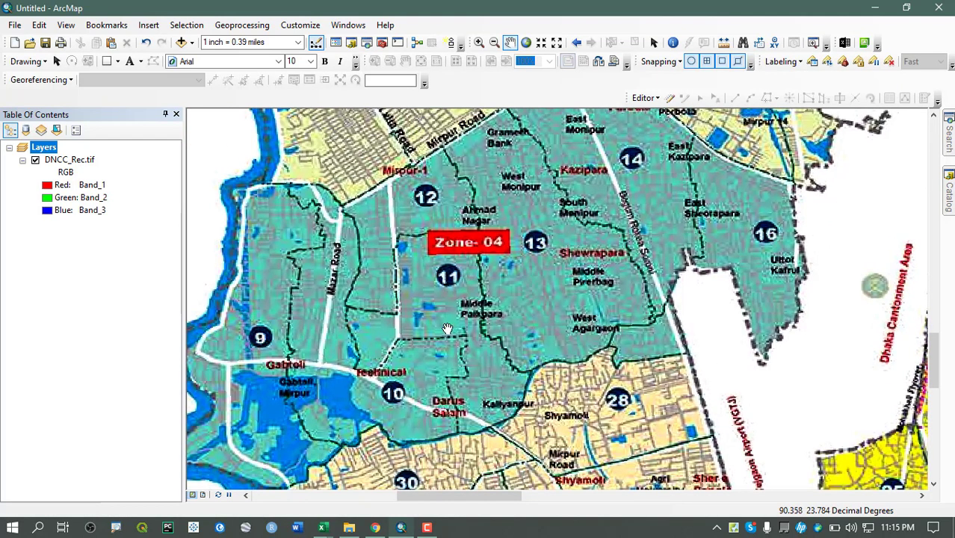
{"action": "left_click_drag", "start_coordinate": [583, 295], "coordinate": [579, 331]}
{"action": "left_click_drag", "start_coordinate": [387, 392], "coordinate": [418, 376]}
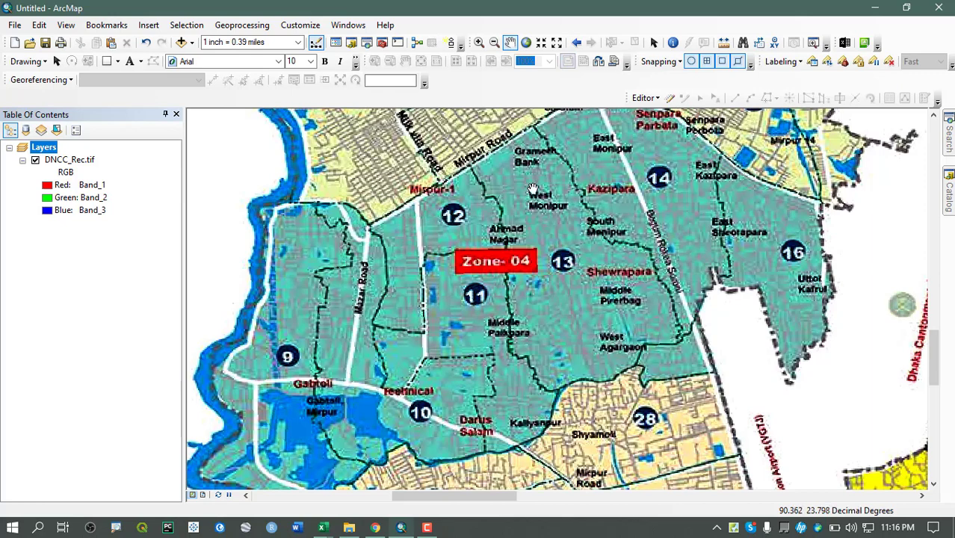
Start a new shapefile in the Training folder with the feature type Polyline
{"action": "left_click", "coordinate": [949, 193]}
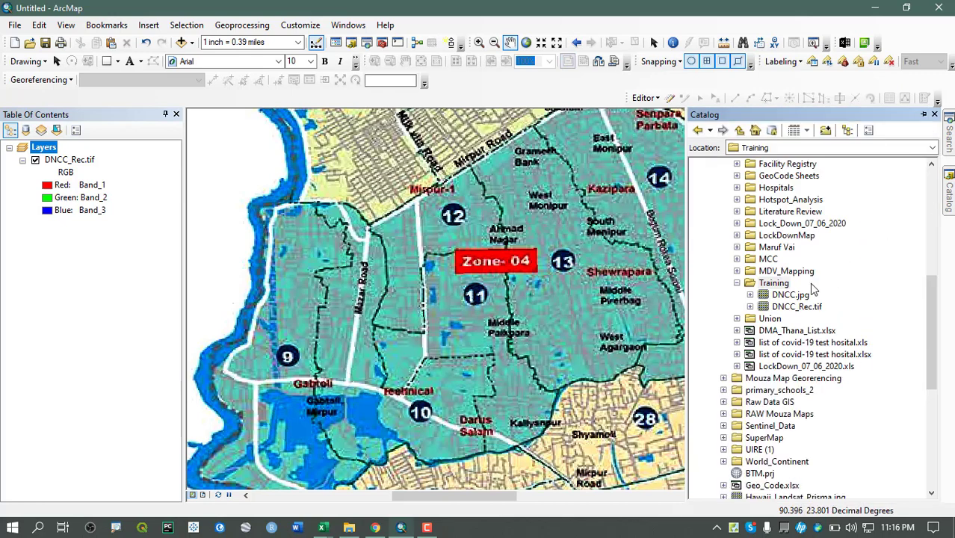
{"action": "right_click", "coordinate": [782, 285]}
{"action": "mouse_move", "coordinate": [814, 365]}
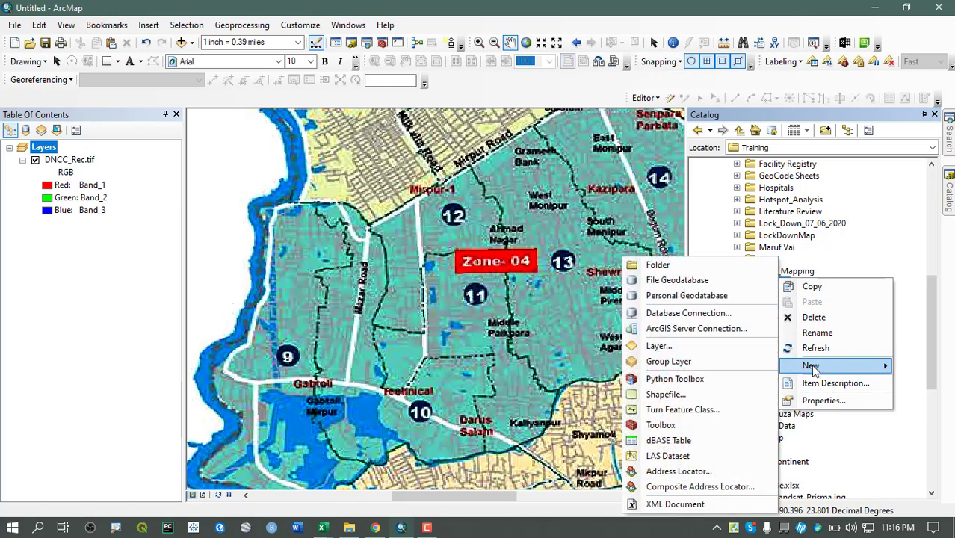
{"action": "left_click", "coordinate": [658, 394]}
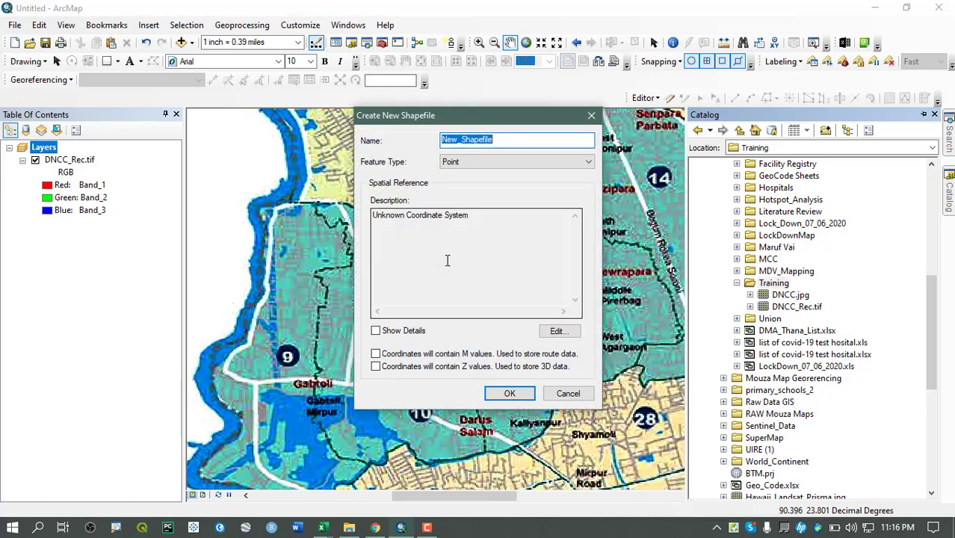
{"action": "left_click", "coordinate": [478, 161]}
{"action": "left_click", "coordinate": [467, 185]}
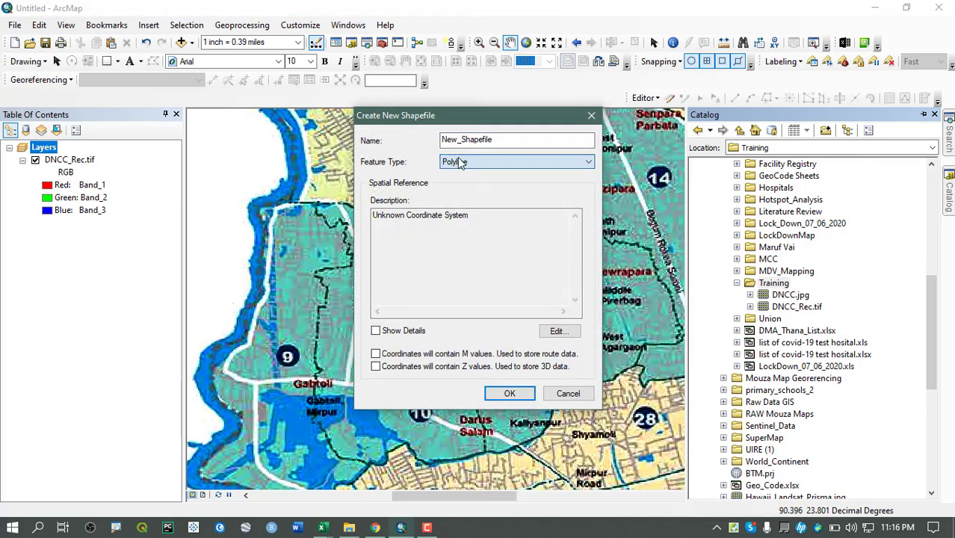
Name the new shapefile DNCC_Ward_Boundary
{"action": "left_click_drag", "start_coordinate": [507, 137], "coordinate": [404, 127]}
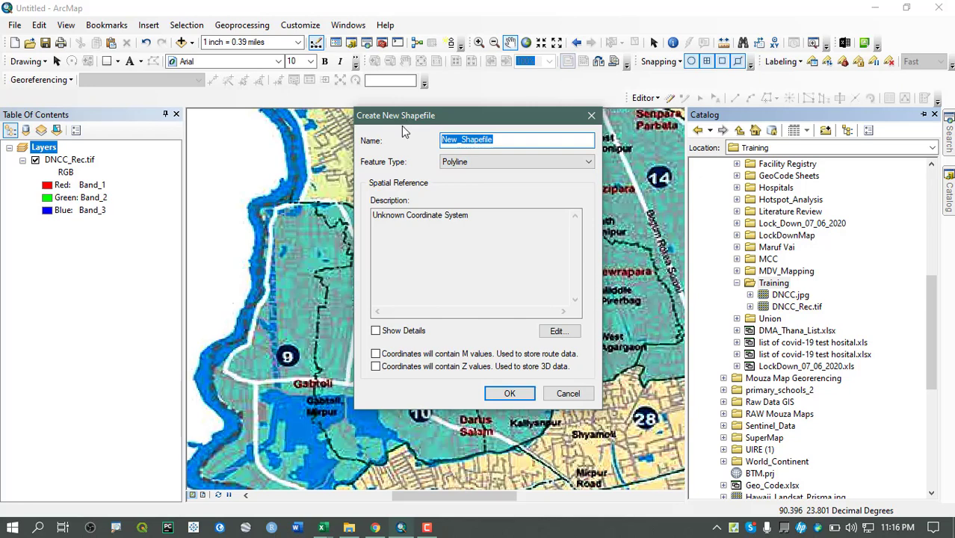
{"action": "type", "text": "DNCC"}
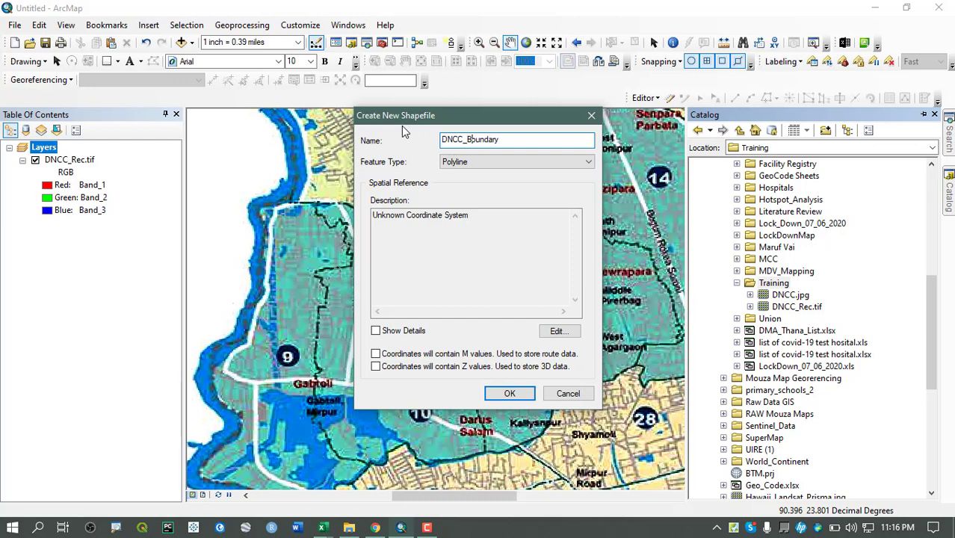
{"action": "type", "text": "_"}
{"action": "key", "text": "BackSpace"}
{"action": "type", "text": "E"}
{"action": "key", "text": "BackSpace"}
{"action": "type", "text": "Ward_"}
{"action": "key", "text": "Tab"}
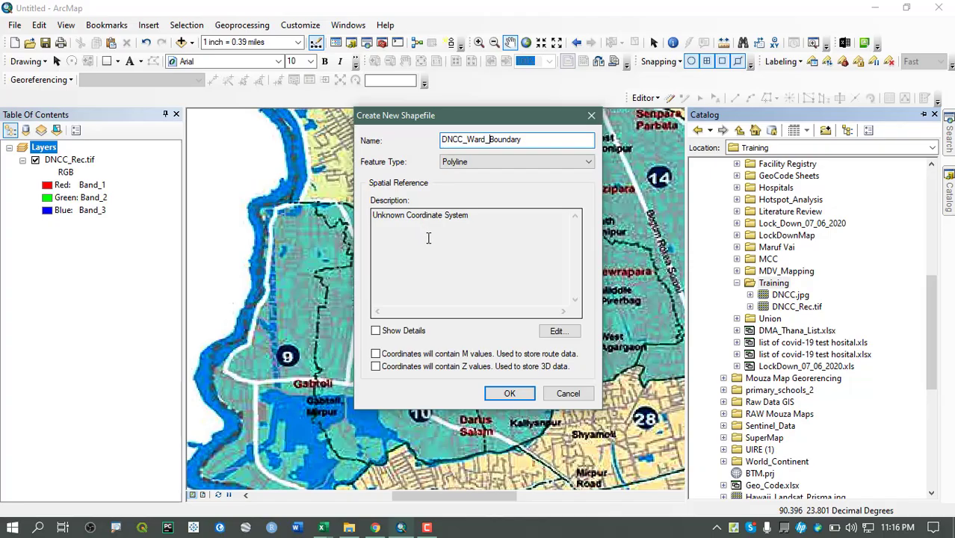
Import the shapefile's coordinate system from DNCC_Rec.tif in the GroupMappers Training folder and create the shapefile
{"action": "left_click", "coordinate": [558, 331]}
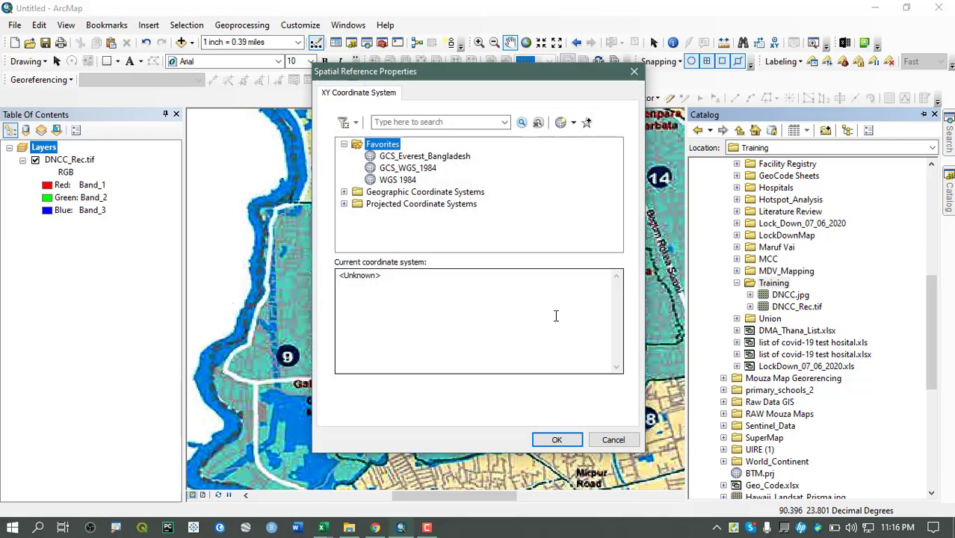
{"action": "left_click_drag", "start_coordinate": [457, 78], "coordinate": [430, 82]}
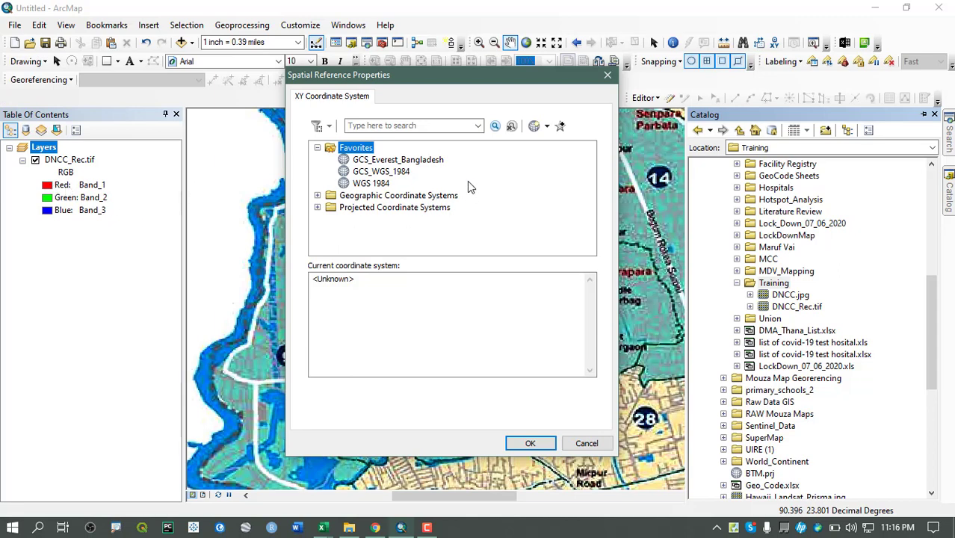
{"action": "left_click_drag", "start_coordinate": [440, 81], "coordinate": [627, 96]}
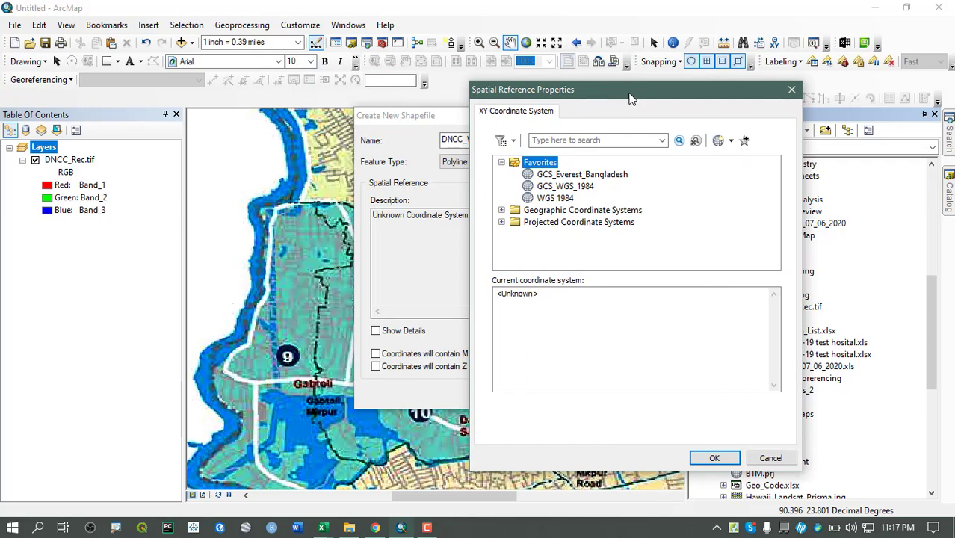
{"action": "left_click", "coordinate": [731, 142]}
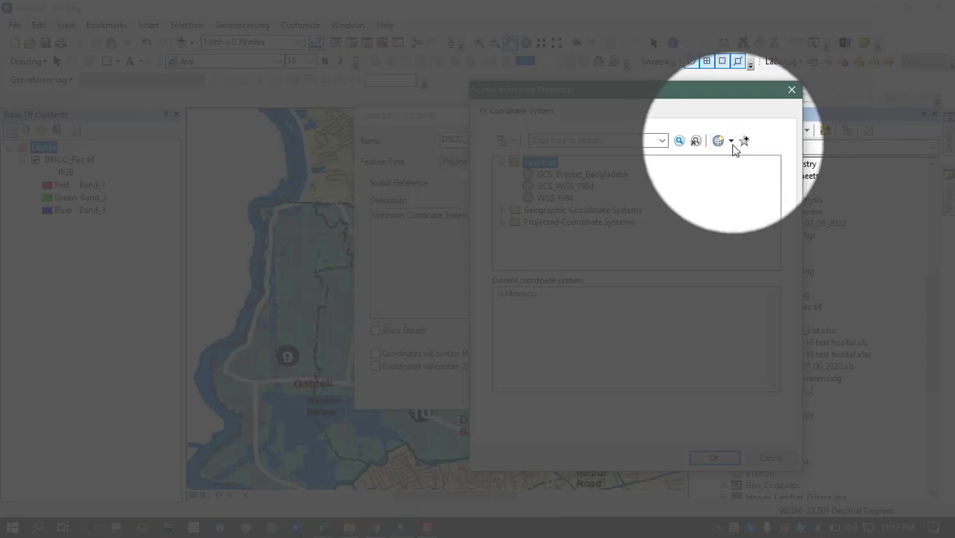
{"action": "left_click", "coordinate": [751, 173]}
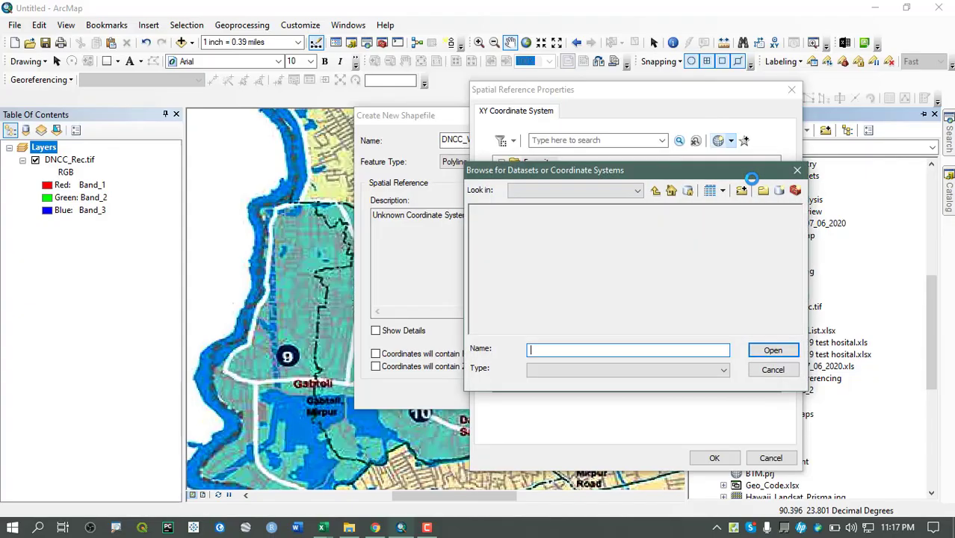
{"action": "left_click_drag", "start_coordinate": [620, 170], "coordinate": [415, 139]}
{"action": "left_click", "coordinate": [370, 158]}
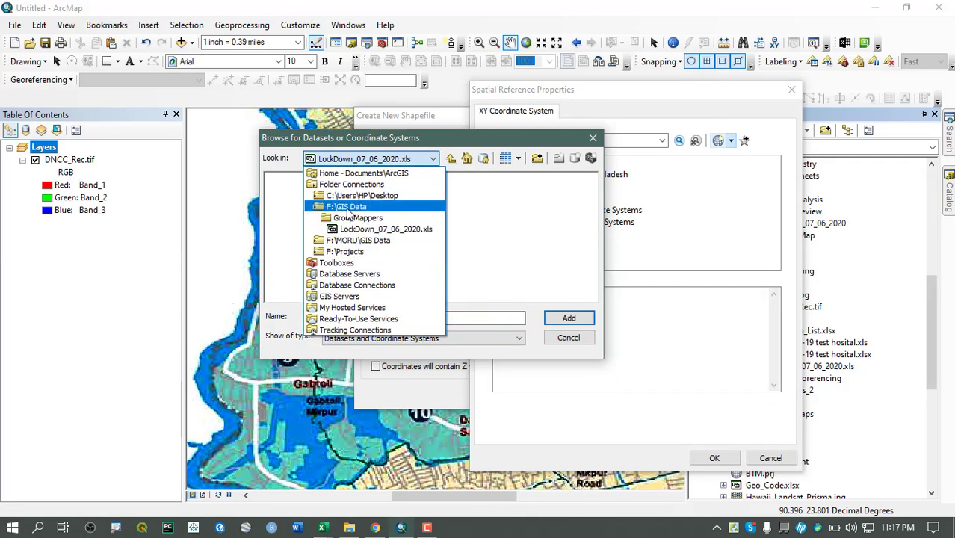
{"action": "left_click", "coordinate": [351, 221]}
{"action": "scroll", "coordinate": [403, 213], "scroll_direction": "down", "scroll_amount": 2}
{"action": "double_click", "coordinate": [405, 202]}
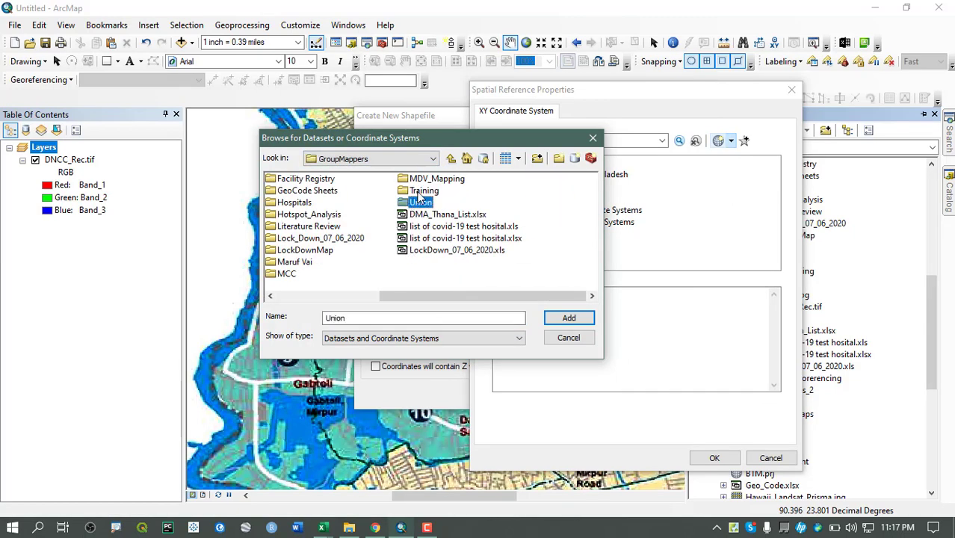
{"action": "left_click", "coordinate": [295, 192]}
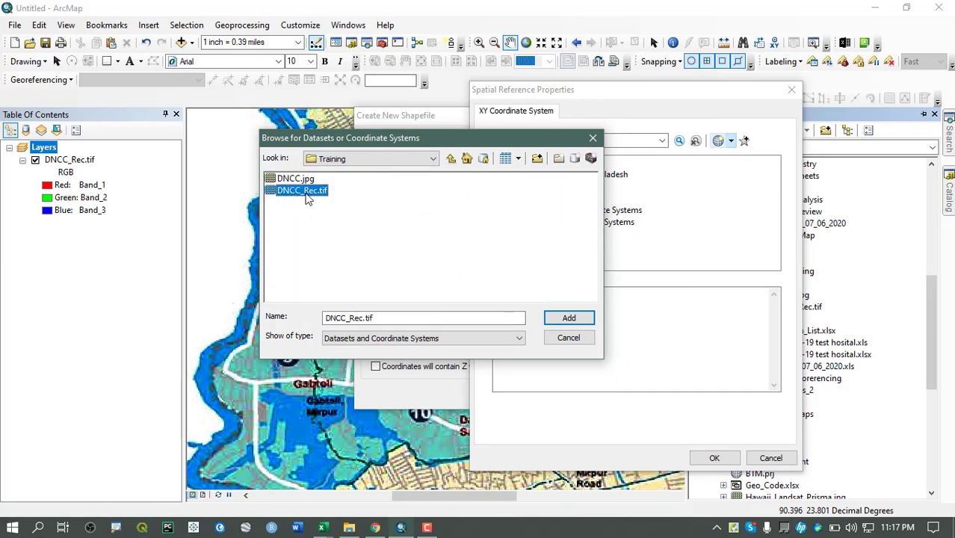
{"action": "left_click", "coordinate": [570, 317]}
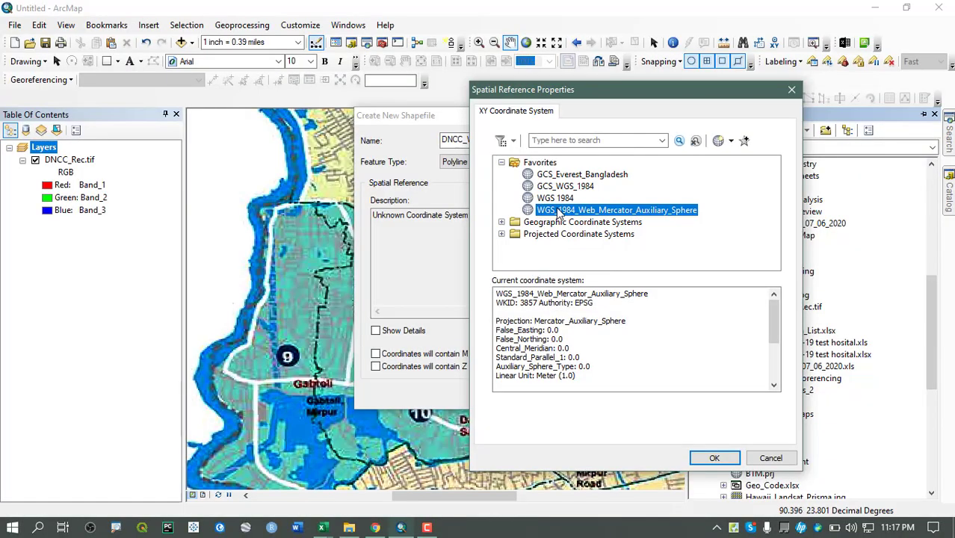
{"action": "left_click", "coordinate": [715, 457]}
{"action": "left_click", "coordinate": [511, 394]}
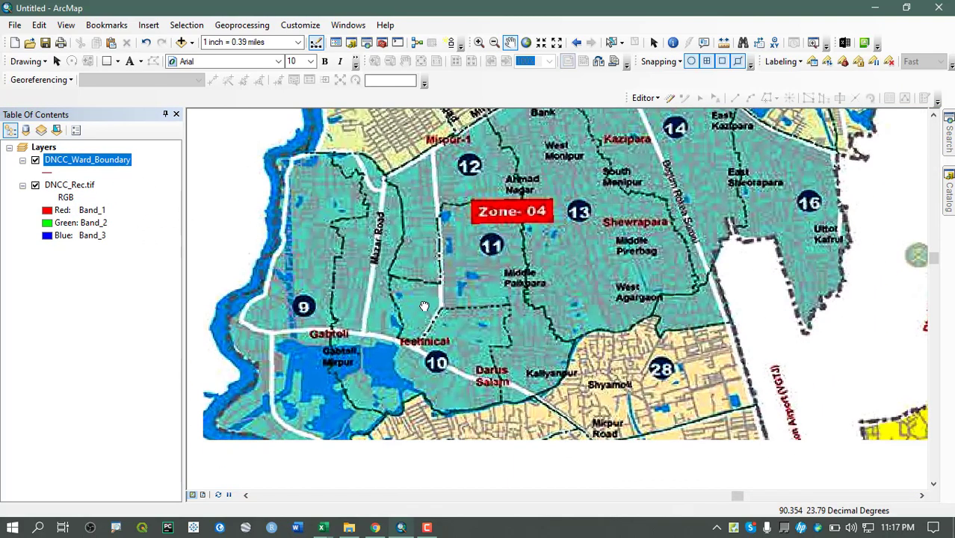
Choose the Major Road line symbol for the DNCC_Ward_Boundary layer in its symbology properties
{"action": "left_click_drag", "start_coordinate": [407, 356], "coordinate": [267, 225]}
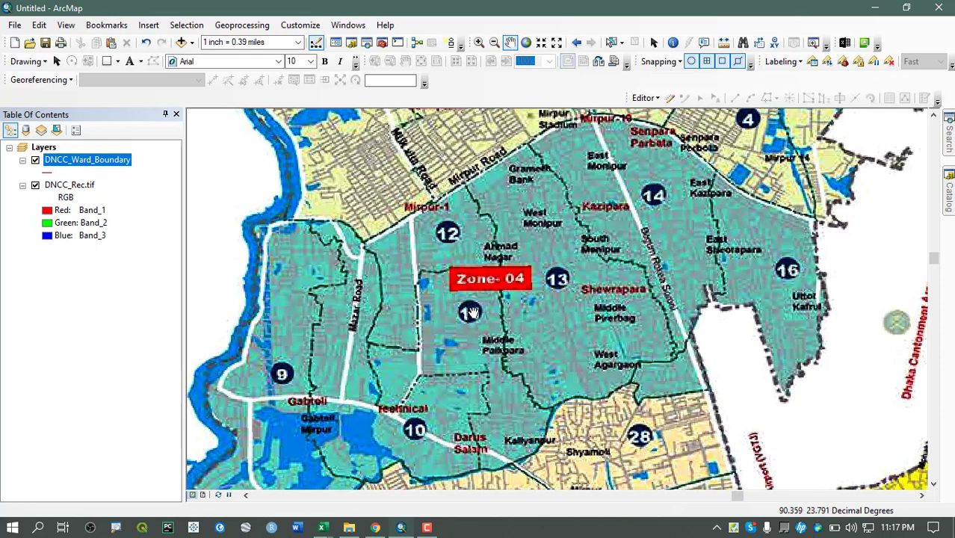
{"action": "right_click", "coordinate": [74, 161]}
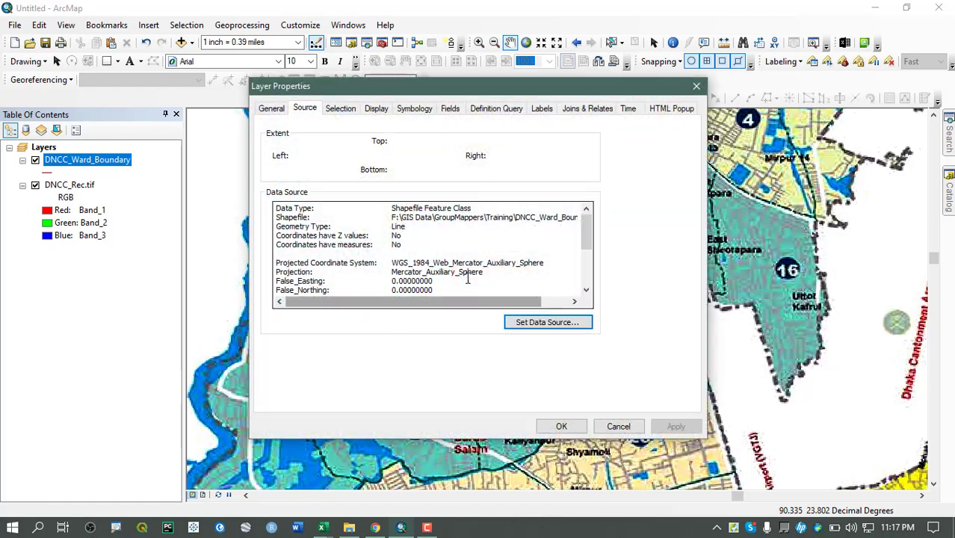
{"action": "left_click", "coordinate": [438, 107]}
{"action": "left_click", "coordinate": [414, 109]}
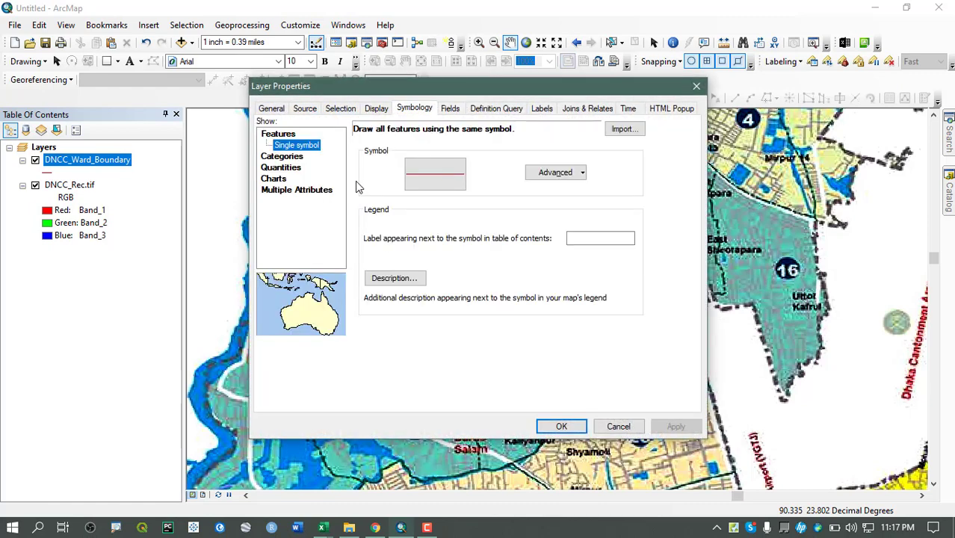
{"action": "left_click", "coordinate": [437, 176]}
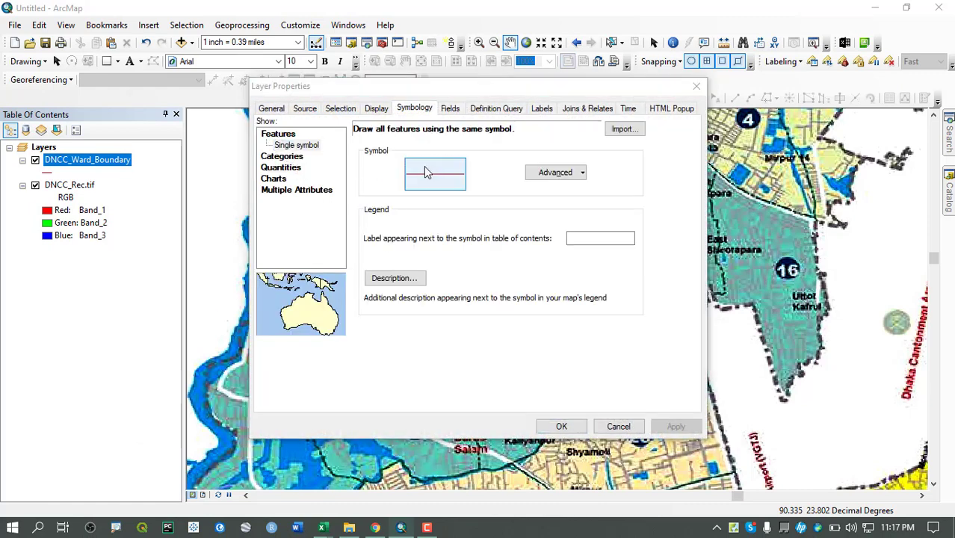
{"action": "left_click_drag", "start_coordinate": [322, 108], "coordinate": [579, 116]}
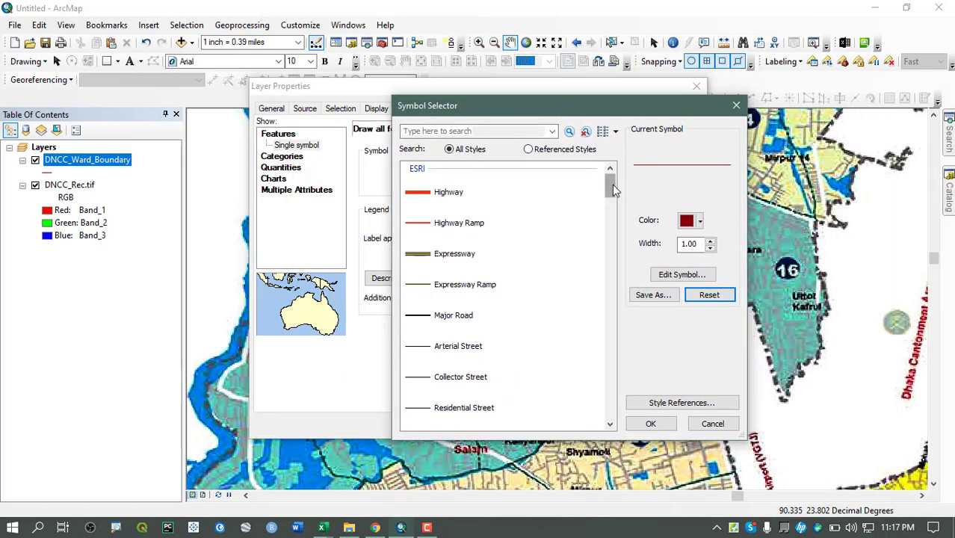
{"action": "scroll", "coordinate": [612, 184], "scroll_direction": "down", "scroll_amount": 1}
{"action": "left_click", "coordinate": [459, 251]}
{"action": "left_click", "coordinate": [441, 286]}
Set the ward boundary symbol's colour to red and apply it to the layer
{"action": "left_click", "coordinate": [700, 220]}
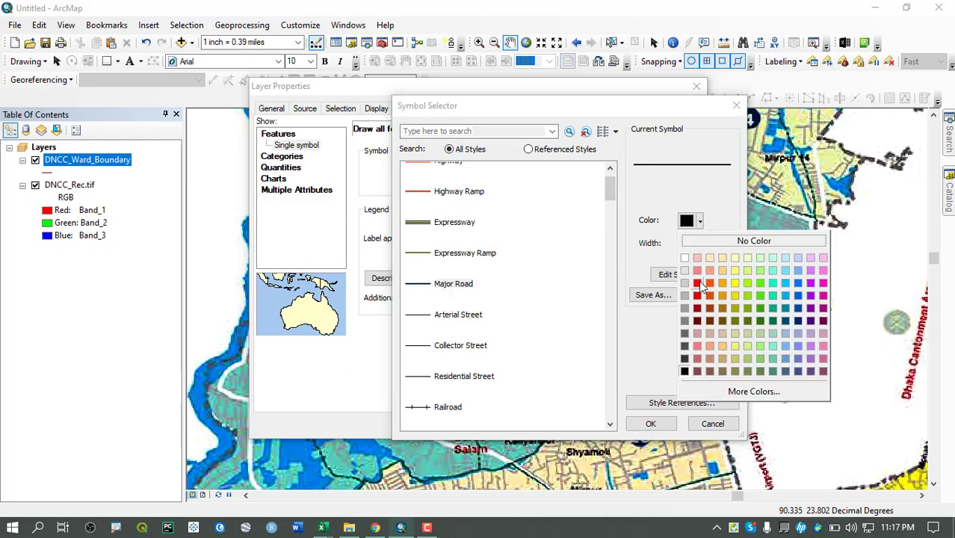
{"action": "left_click", "coordinate": [697, 283]}
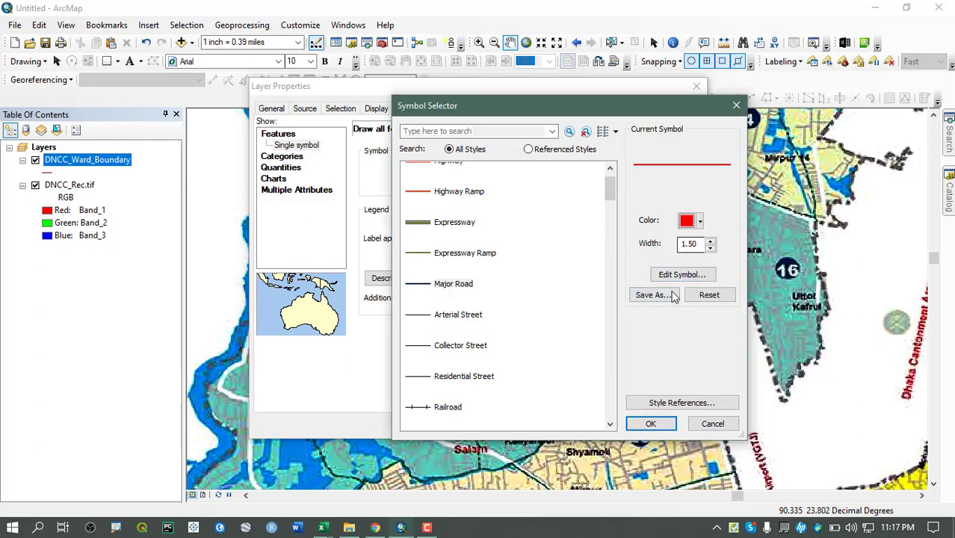
{"action": "left_click", "coordinate": [651, 424]}
{"action": "left_click", "coordinate": [656, 429]}
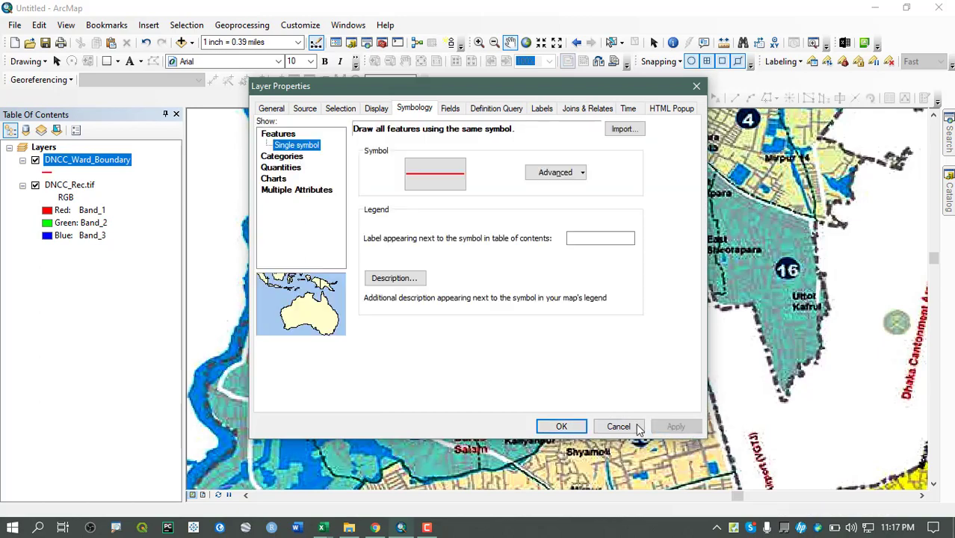
{"action": "left_click", "coordinate": [562, 426]}
Undock the Editor toolbar and close it
{"action": "scroll", "coordinate": [493, 271], "scroll_direction": "down", "scroll_amount": 1}
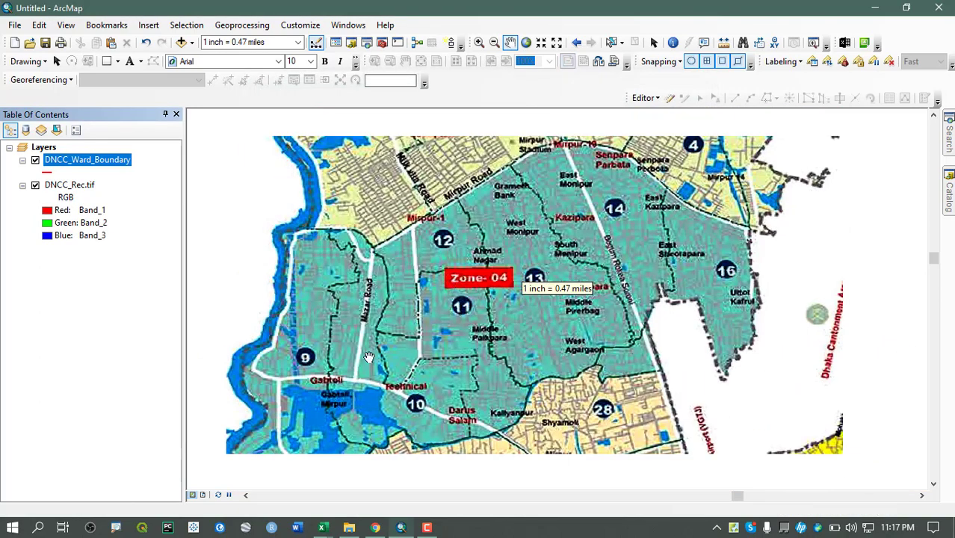
{"action": "left_click_drag", "start_coordinate": [396, 369], "coordinate": [385, 353]}
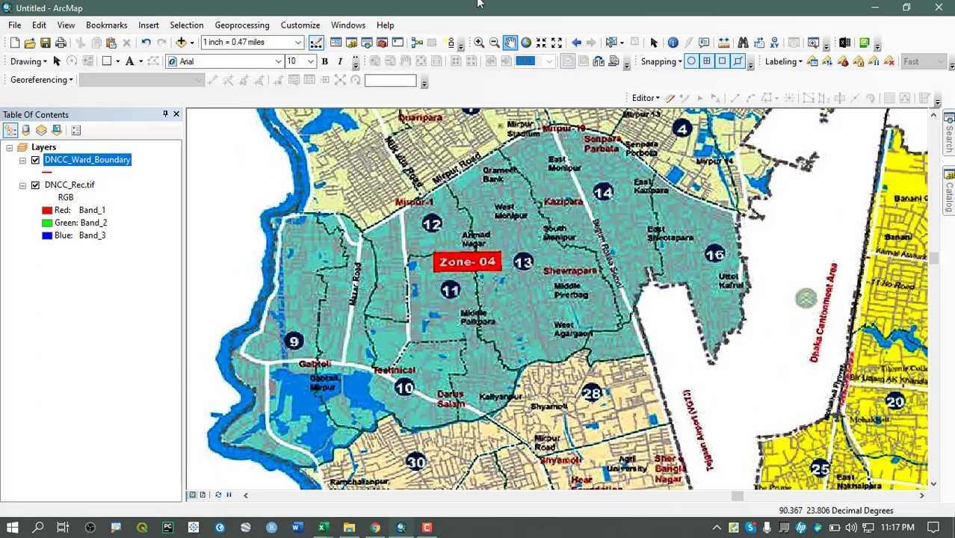
{"action": "left_click_drag", "start_coordinate": [625, 98], "coordinate": [407, 193]}
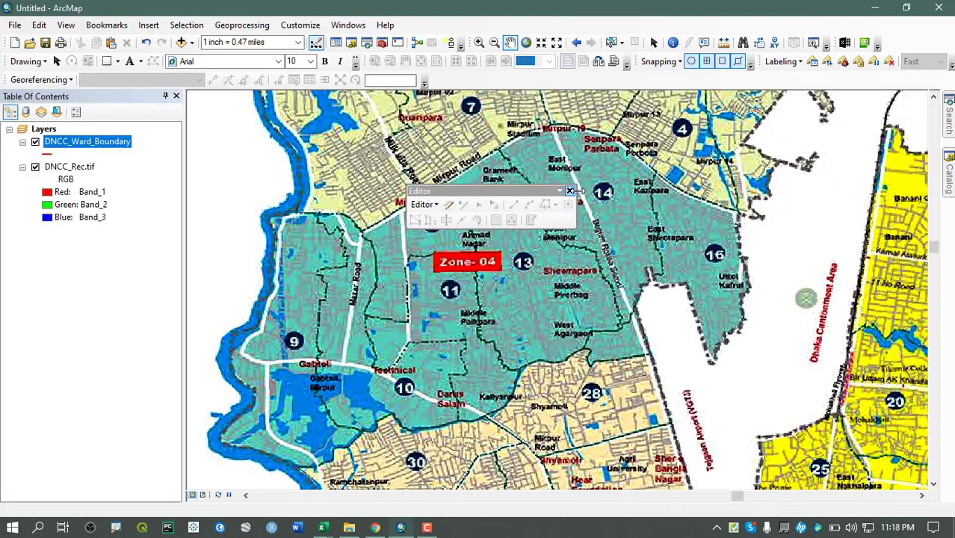
{"action": "left_click", "coordinate": [574, 184]}
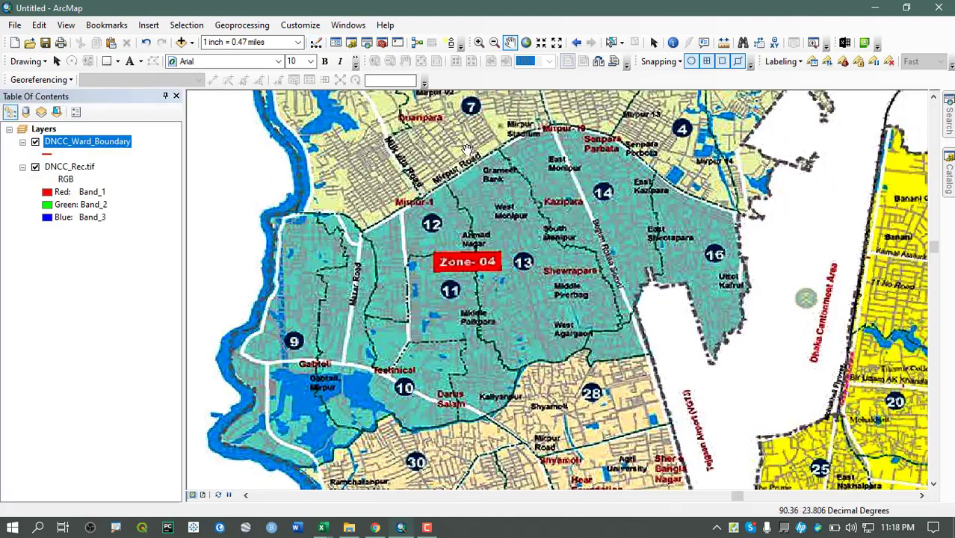
{"action": "left_click", "coordinate": [317, 46]}
{"action": "left_click", "coordinate": [571, 199]}
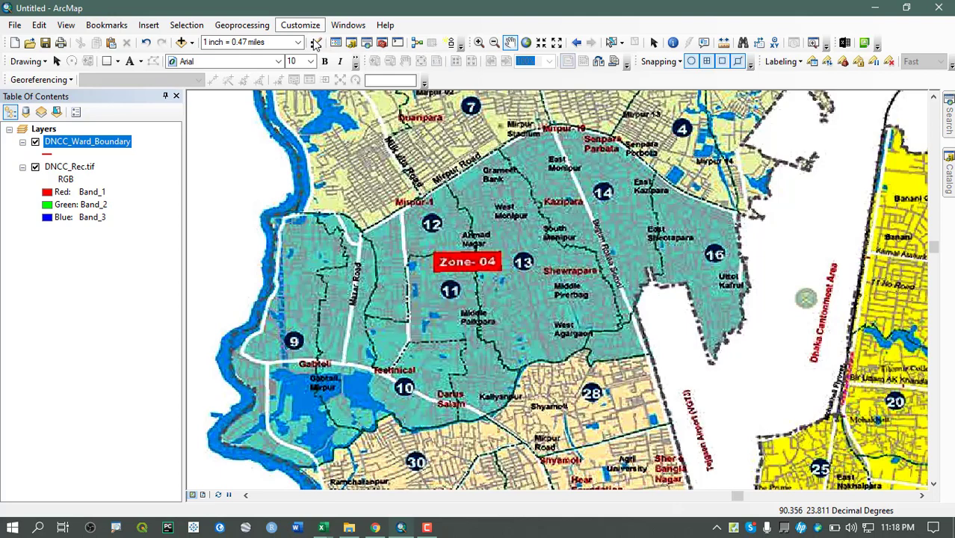
Show the Editor toolbar and dock it beside the Georeferencing toolbar
{"action": "left_click", "coordinate": [299, 24]}
{"action": "mouse_move", "coordinate": [326, 43]}
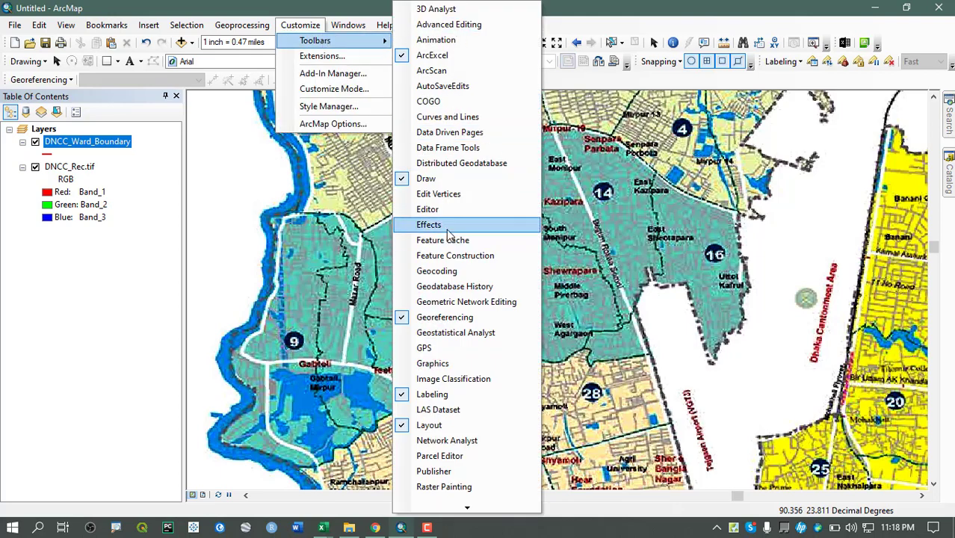
{"action": "left_click", "coordinate": [471, 211]}
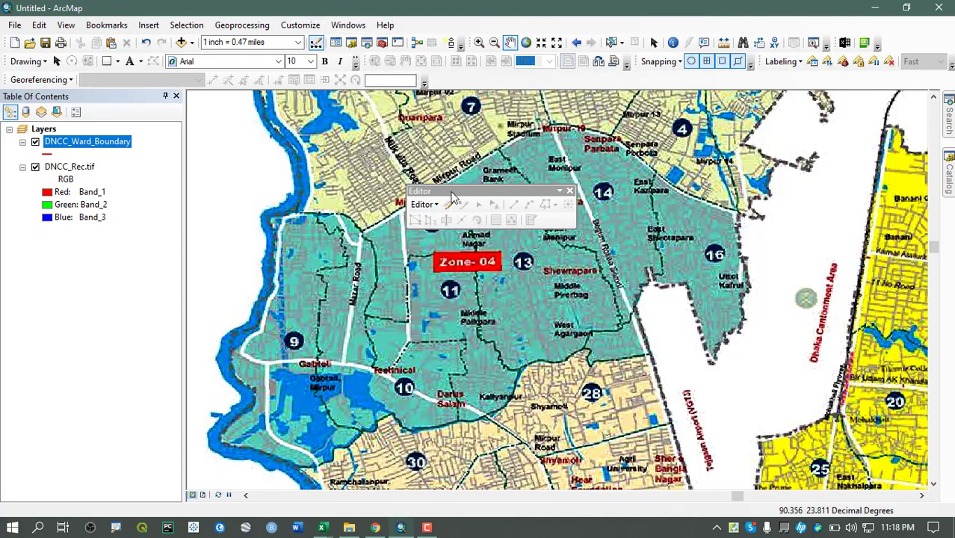
{"action": "left_click_drag", "start_coordinate": [464, 181], "coordinate": [467, 80]}
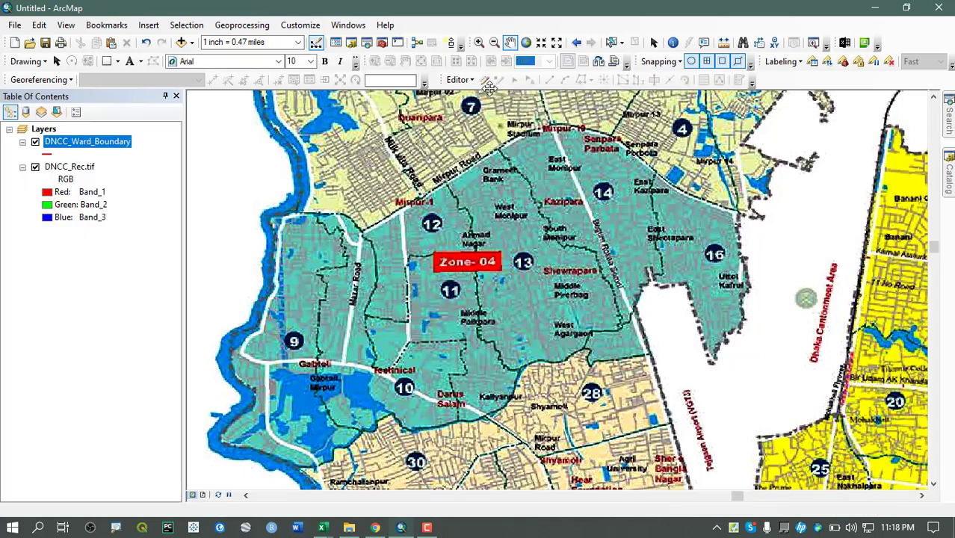
Start an edit session and set up the DNCC_Ward_Boundary feature template with the Line construction tool
{"action": "left_click", "coordinate": [458, 80]}
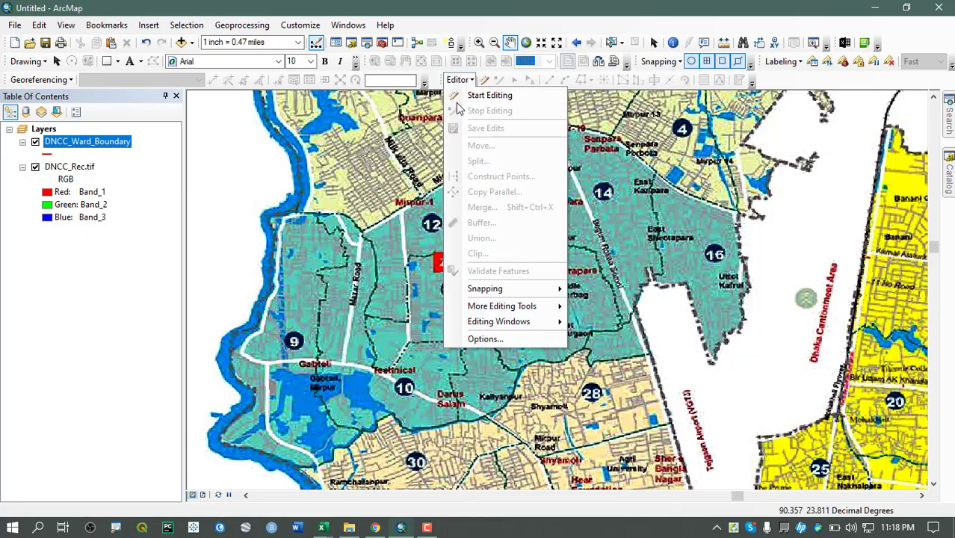
{"action": "left_click", "coordinate": [522, 97]}
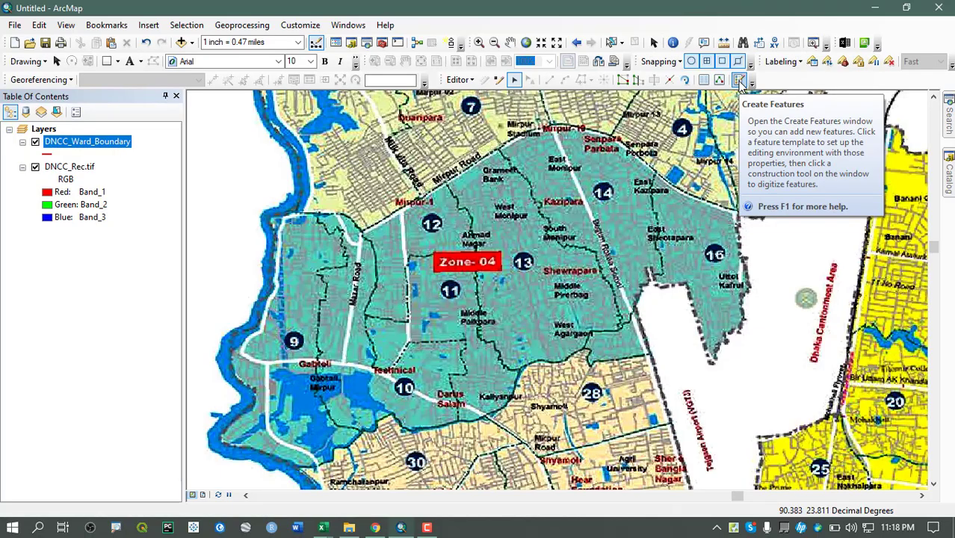
{"action": "left_click", "coordinate": [739, 80]}
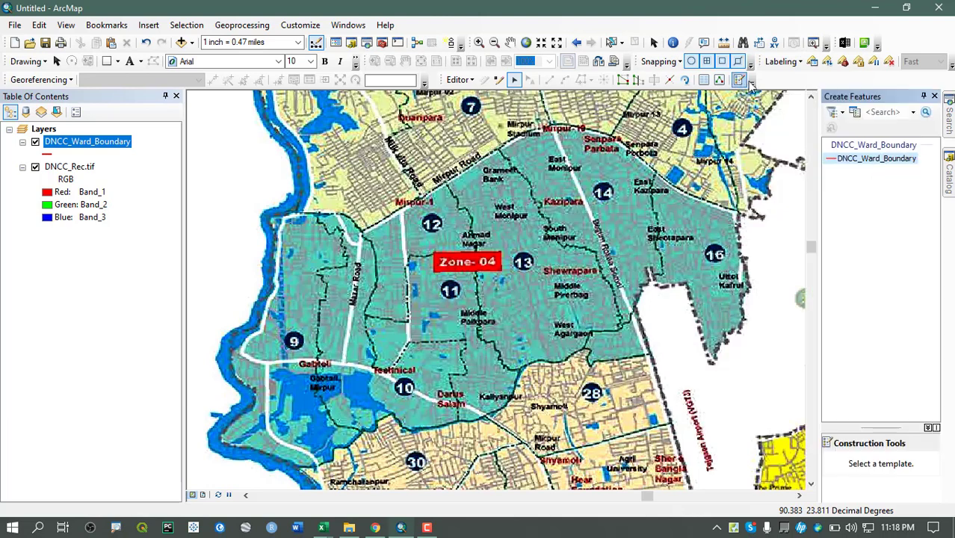
{"action": "left_click", "coordinate": [903, 159]}
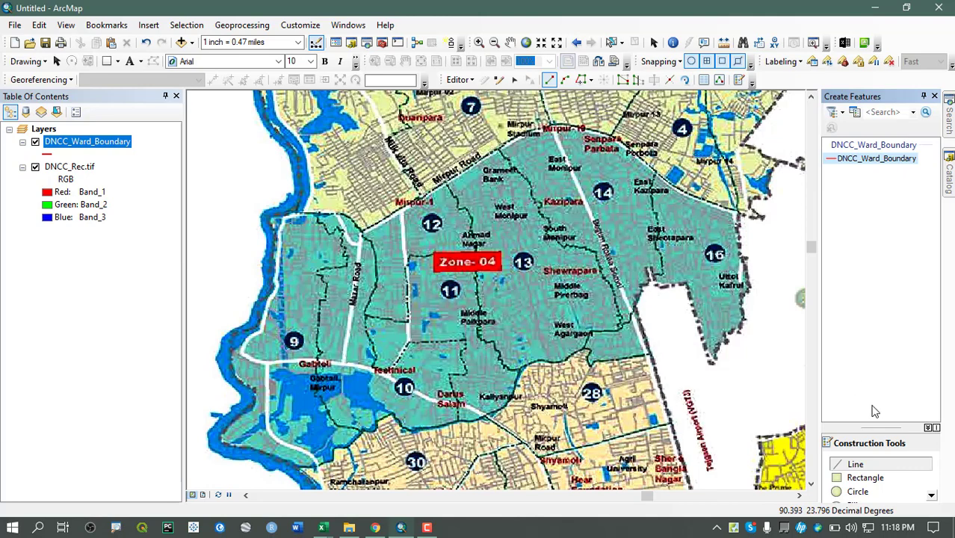
{"action": "left_click_drag", "start_coordinate": [878, 428], "coordinate": [881, 268]}
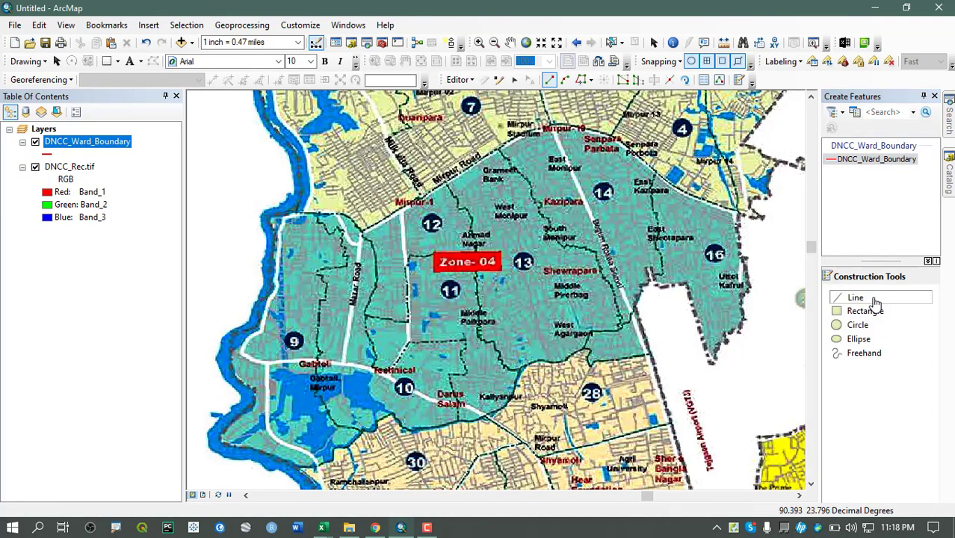
{"action": "left_click", "coordinate": [878, 300]}
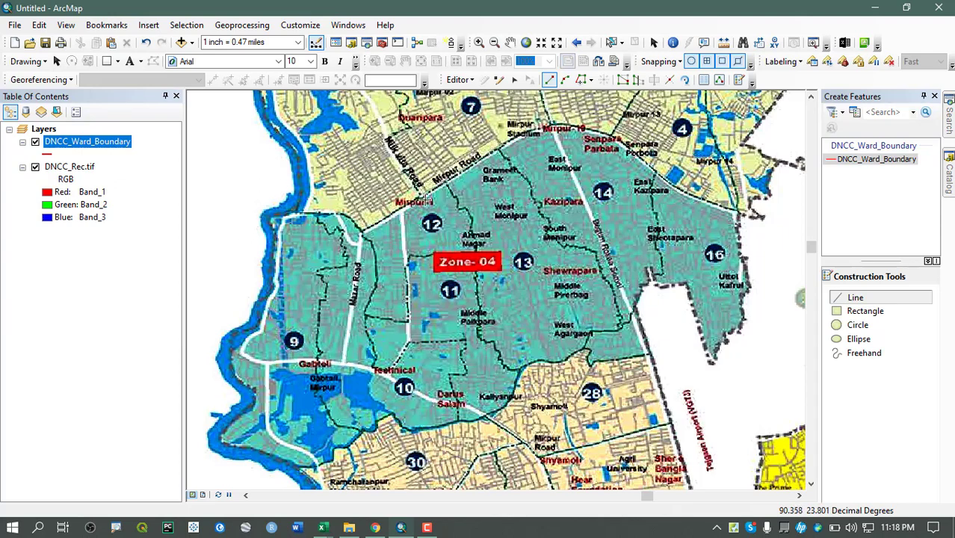
Begin digitizing Zone-04's northern boundary with straight segments from the river's edge east to where the boundary starts curving
{"action": "scroll", "coordinate": [286, 235], "scroll_direction": "up", "scroll_amount": 5}
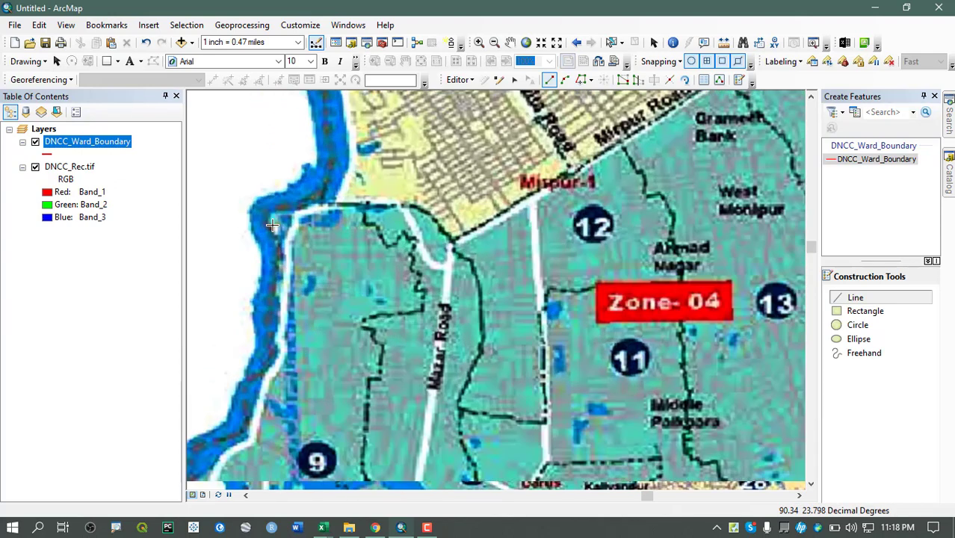
{"action": "left_click_drag", "start_coordinate": [328, 215], "coordinate": [287, 290]}
{"action": "scroll", "coordinate": [280, 299], "scroll_direction": "up", "scroll_amount": 1}
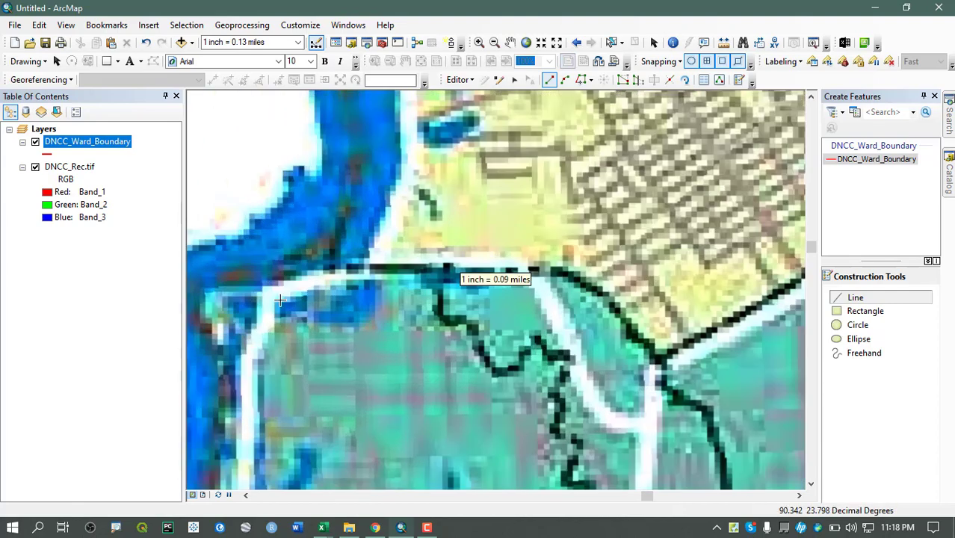
{"action": "left_click", "coordinate": [307, 267]}
{"action": "left_click", "coordinate": [425, 265]}
{"action": "left_click", "coordinate": [547, 266]}
Try to trace the curved boundary down to the north end of Mazar Road with short straight segments
{"action": "mouse_move", "coordinate": [599, 304]}
{"action": "left_mouse_down"}
{"action": "mouse_move", "coordinate": [420, 206]}
{"action": "mouse_move", "coordinate": [412, 253]}
{"action": "left_mouse_up"}
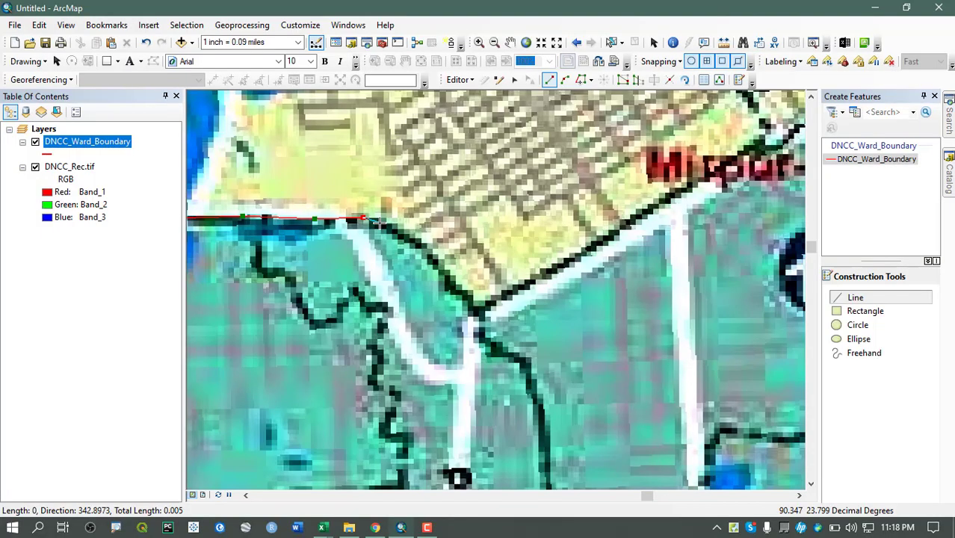
{"action": "left_click", "coordinate": [437, 251]}
{"action": "left_click", "coordinate": [458, 280]}
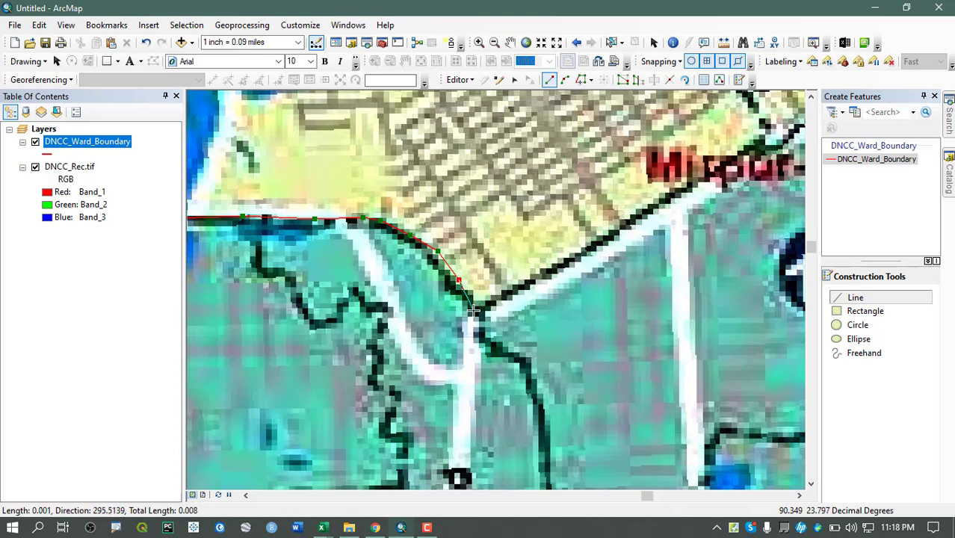
{"action": "left_click", "coordinate": [472, 310]}
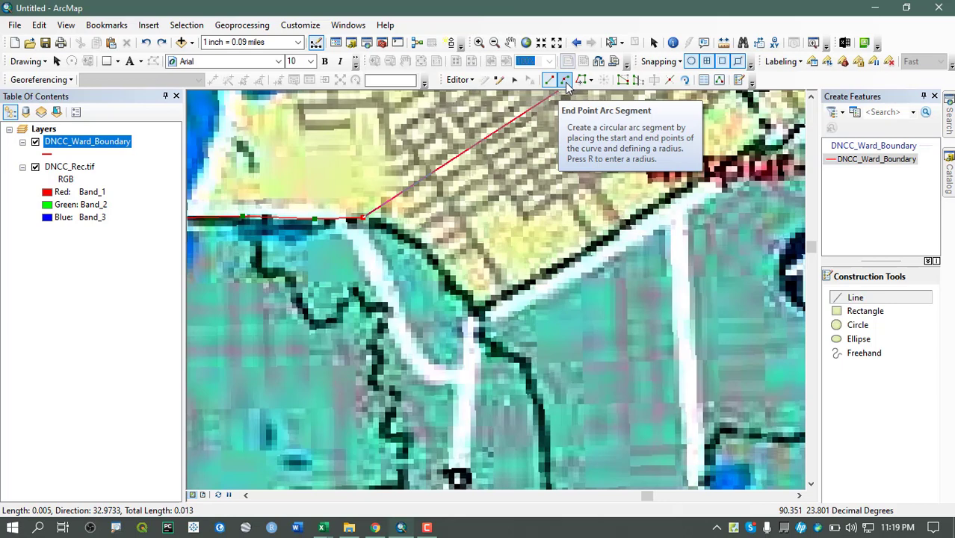
Trace the curved boundary northwest of the Mazar Road junction with an End Point Arc Segment
{"action": "left_click", "coordinate": [565, 81]}
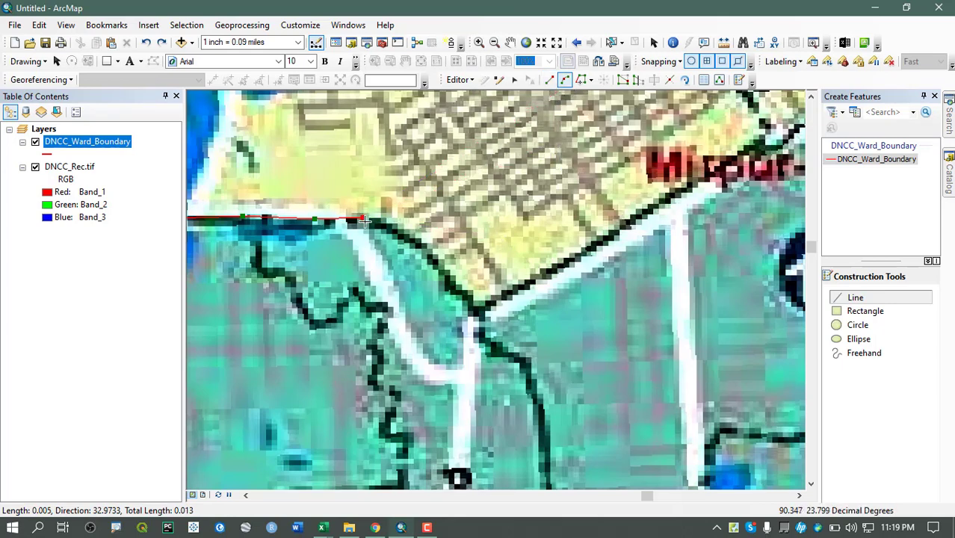
{"action": "left_click", "coordinate": [454, 292]}
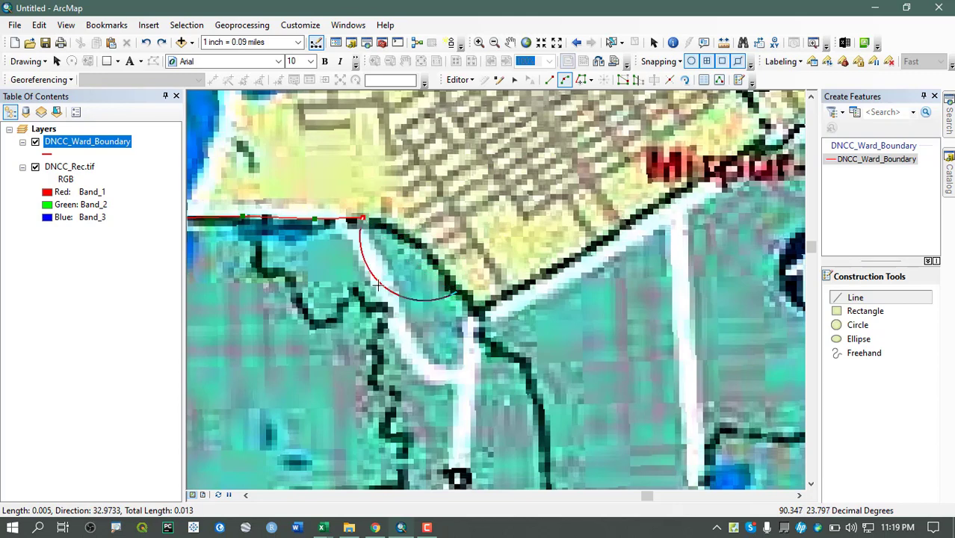
{"action": "left_click", "coordinate": [420, 245]}
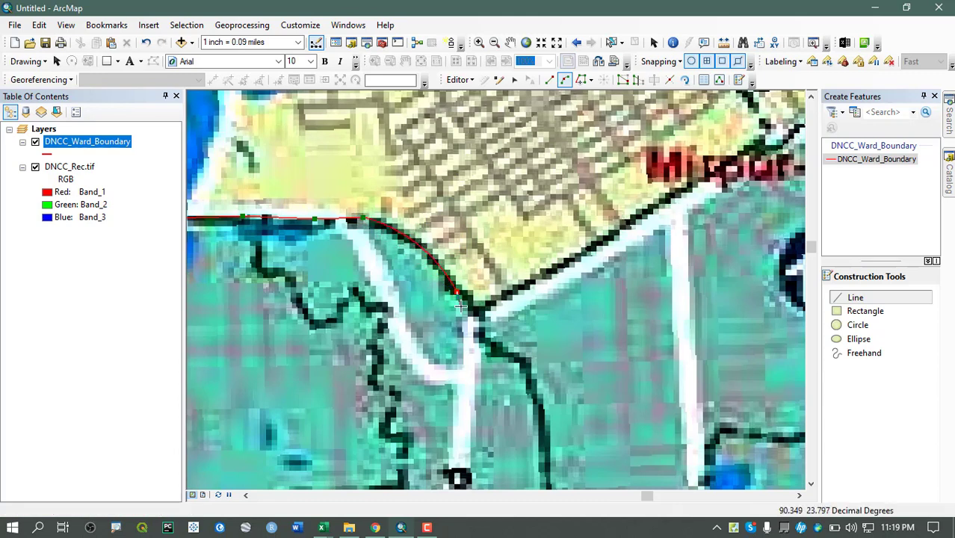
Continue the boundary with straight segments through the Mazar Road junction and along Mirpur Road to Mirpur Stadium
{"action": "left_click", "coordinate": [549, 81]}
{"action": "left_click", "coordinate": [479, 317]}
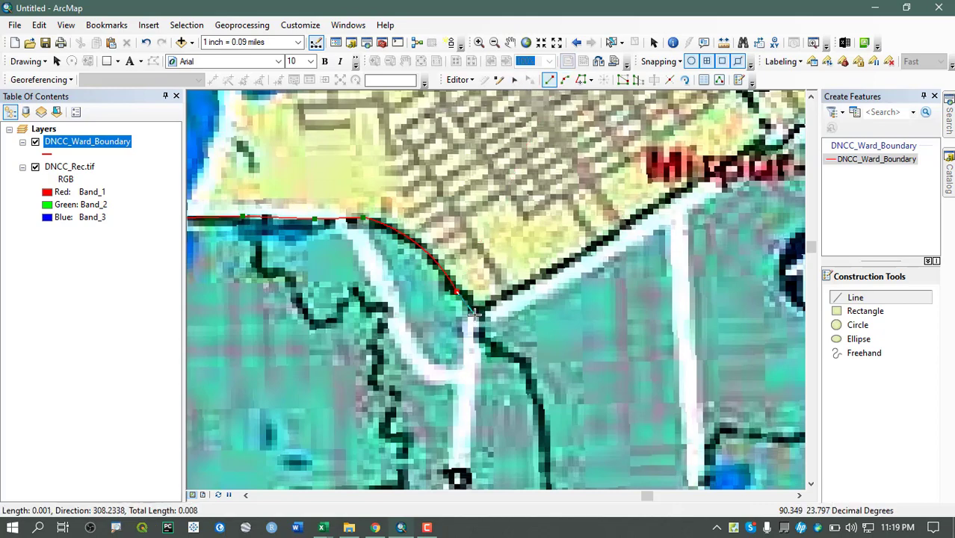
{"action": "left_click", "coordinate": [704, 183]}
{"action": "left_click_drag", "start_coordinate": [613, 237], "coordinate": [425, 349]}
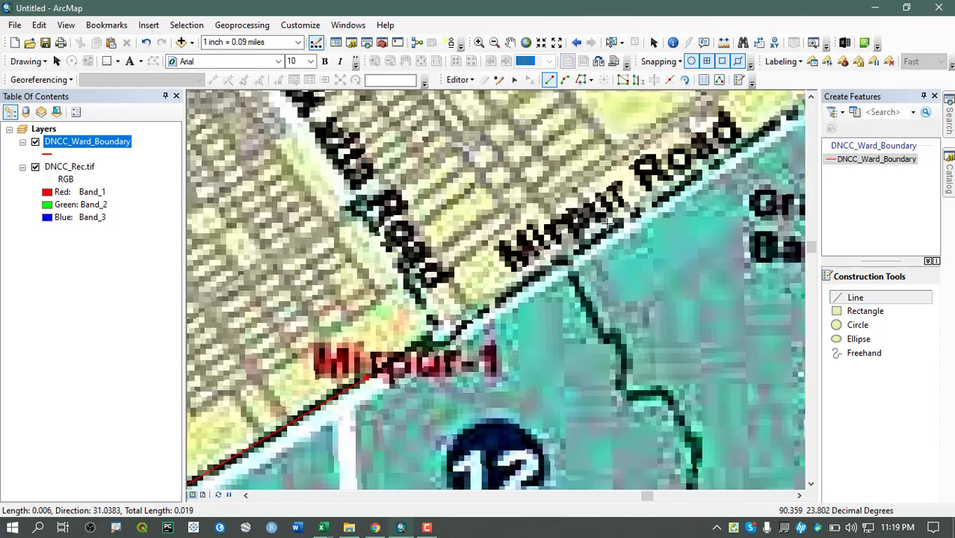
{"action": "left_click", "coordinate": [738, 153]}
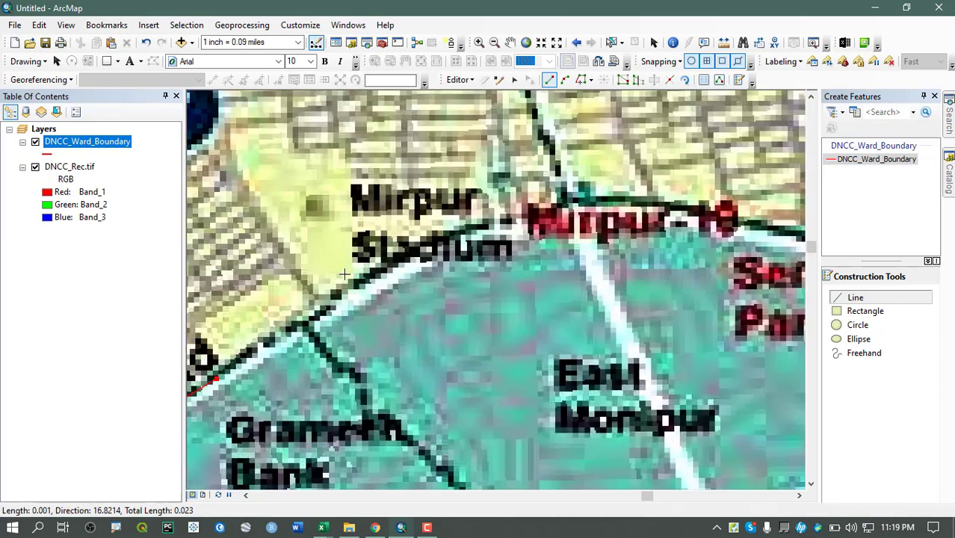
{"action": "left_click", "coordinate": [431, 250]}
Trace the curved boundary from Mirpur Stadium past Mirpur-10, Senpara Parbata and East Kazipara with End Point Arc Segments
{"action": "key", "text": "Right"}
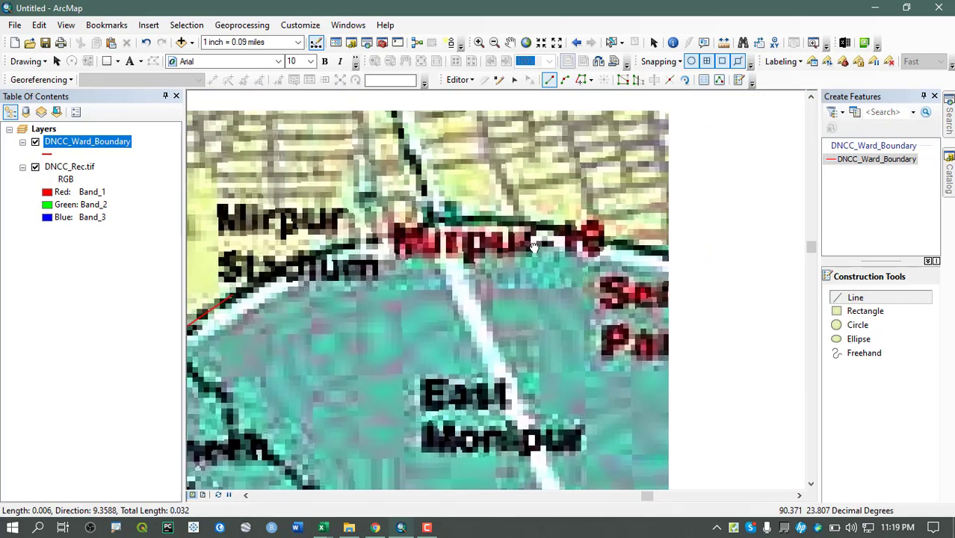
{"action": "left_click", "coordinate": [566, 80]}
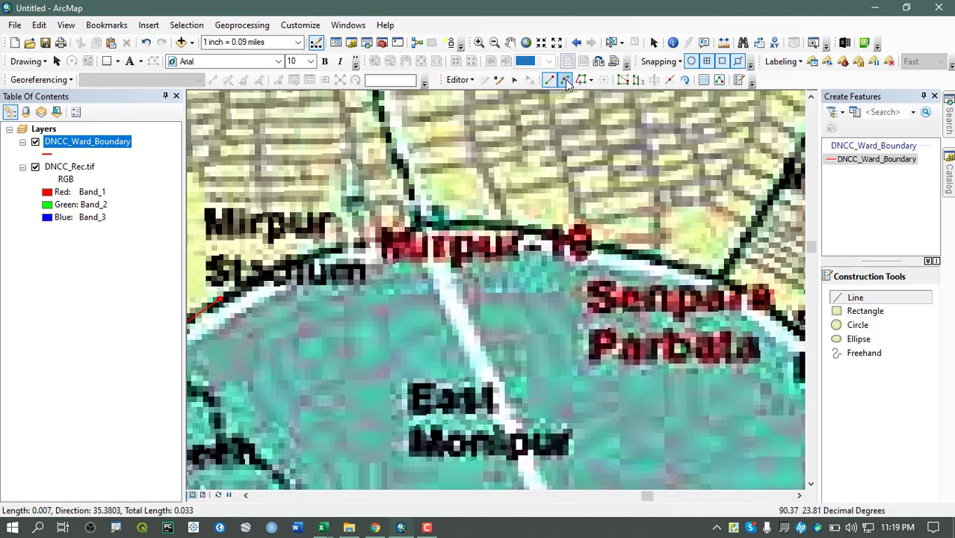
{"action": "left_click", "coordinate": [591, 240]}
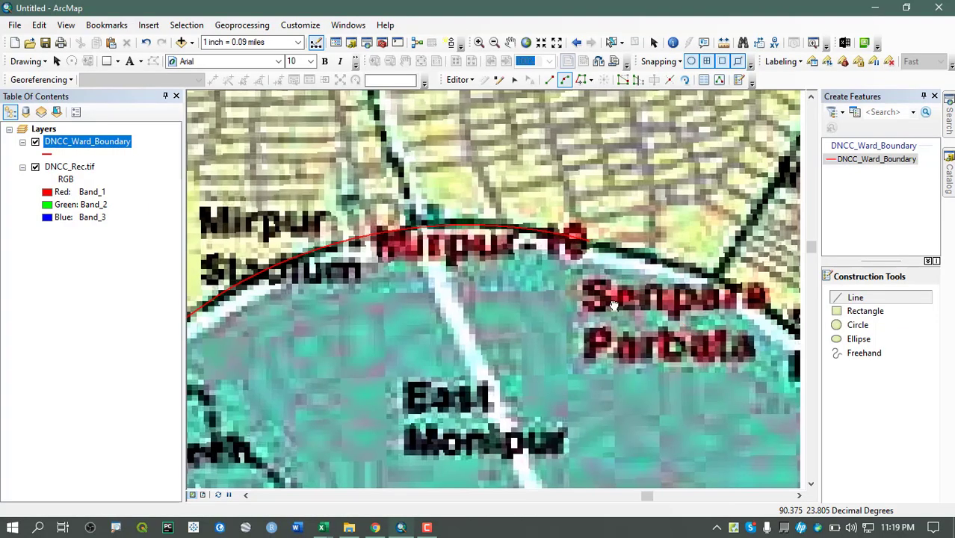
{"action": "mouse_move", "coordinate": [541, 323]}
{"action": "left_mouse_down"}
{"action": "mouse_move", "coordinate": [467, 206]}
{"action": "mouse_move", "coordinate": [531, 281]}
{"action": "left_mouse_up"}
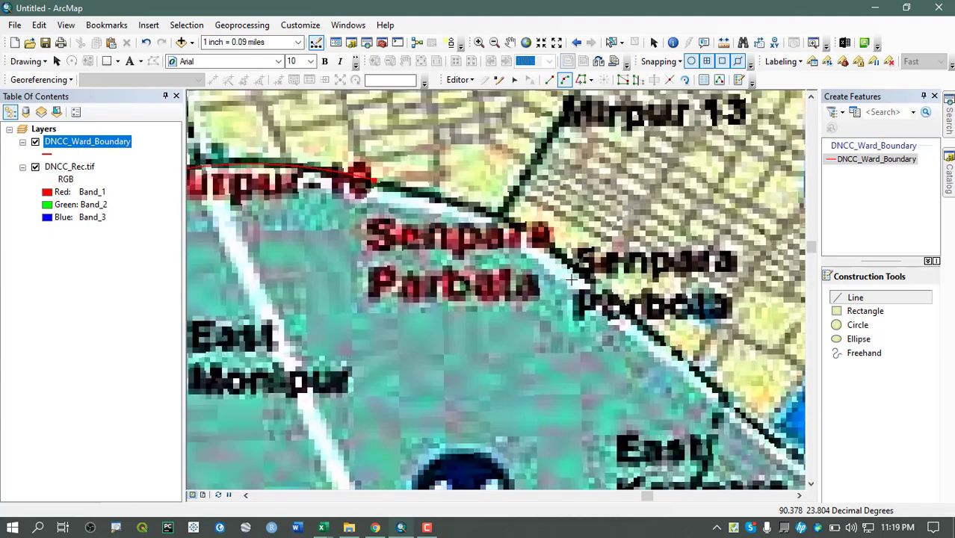
{"action": "left_click_drag", "start_coordinate": [663, 422], "coordinate": [331, 221]}
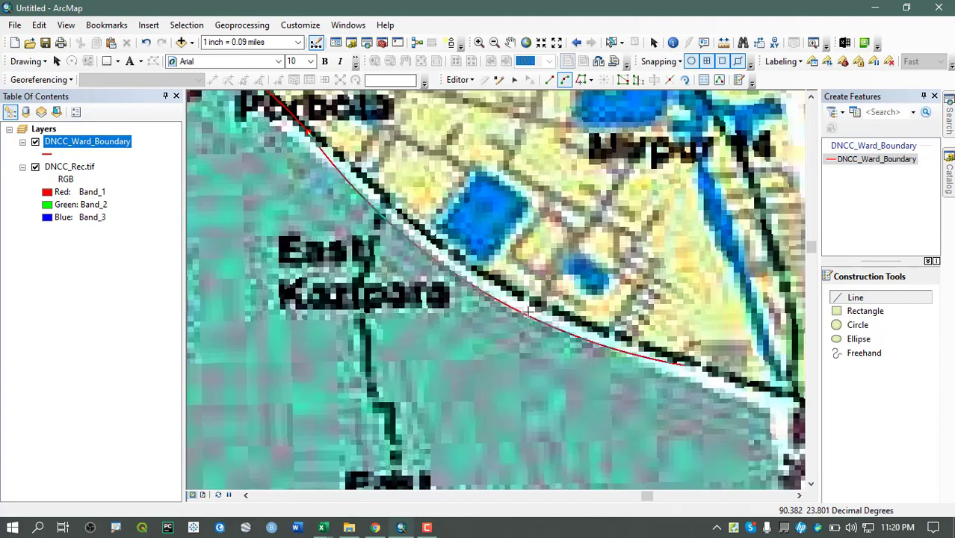
{"action": "left_click_drag", "start_coordinate": [688, 364], "coordinate": [331, 284]}
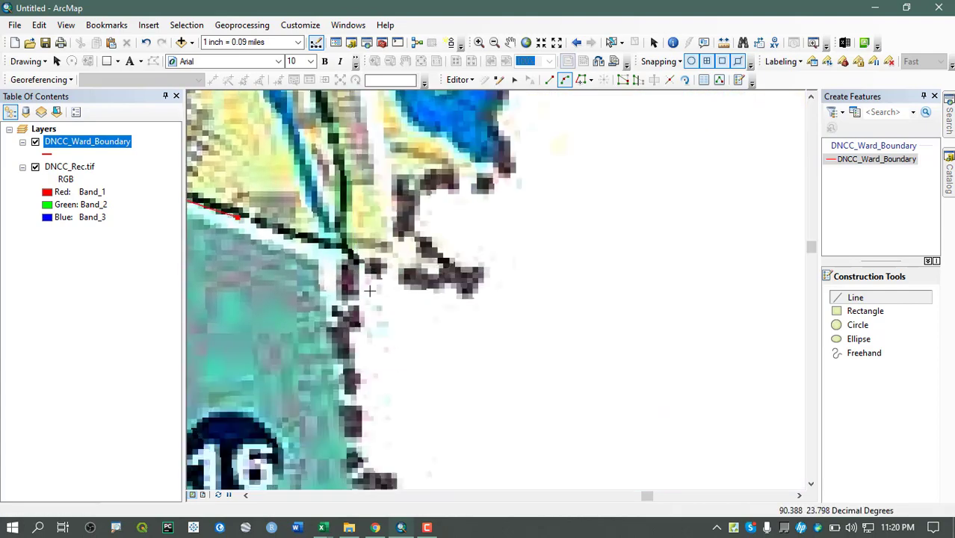
{"action": "scroll", "coordinate": [460, 127], "scroll_direction": "down", "scroll_amount": 2}
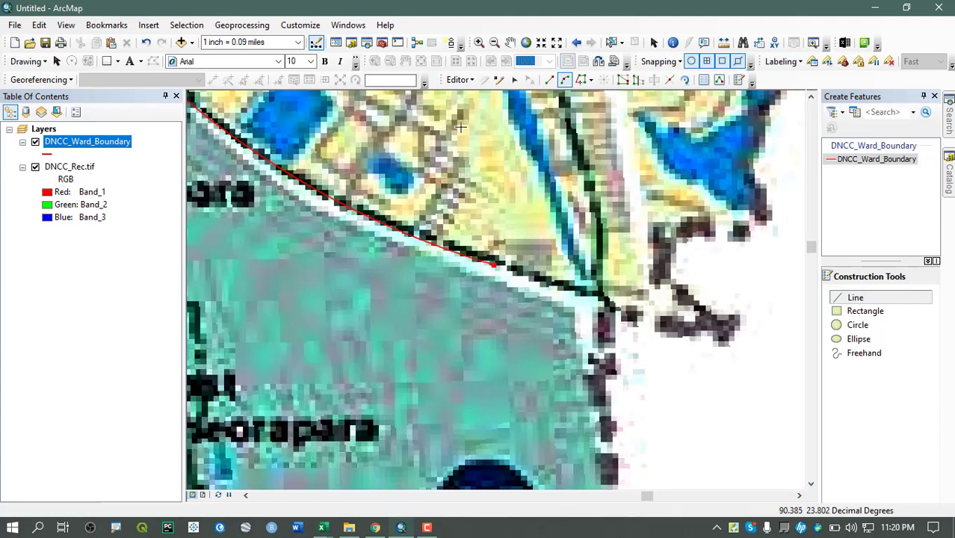
Continue with straight segments to Zone-04's northeast corner and down the dashed eastern edge past Ward 16 and Uttar Kafrul
{"action": "left_click", "coordinate": [550, 79]}
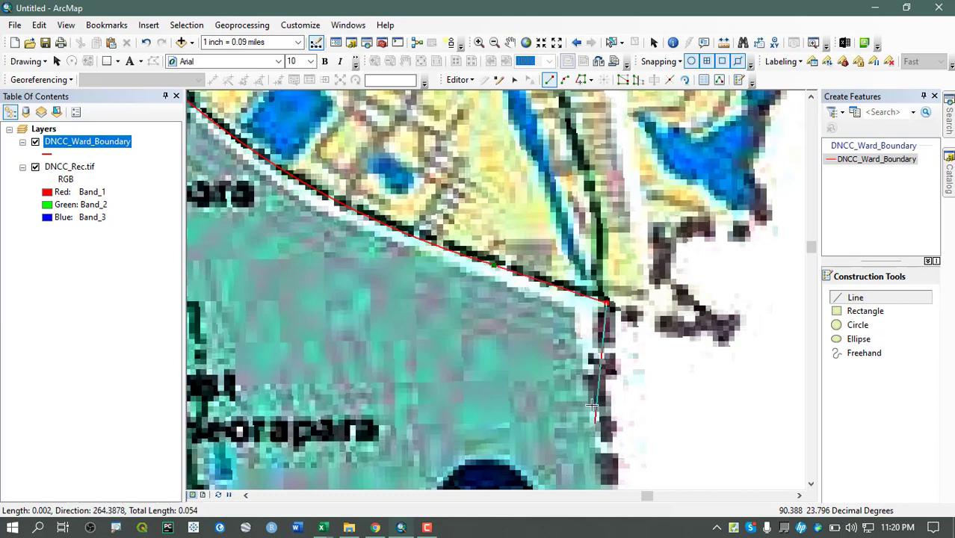
{"action": "scroll", "coordinate": [601, 293], "scroll_direction": "up", "scroll_amount": 2}
{"action": "left_click_drag", "start_coordinate": [602, 338], "coordinate": [553, 235]}
{"action": "scroll", "coordinate": [557, 233], "scroll_direction": "down", "scroll_amount": 2}
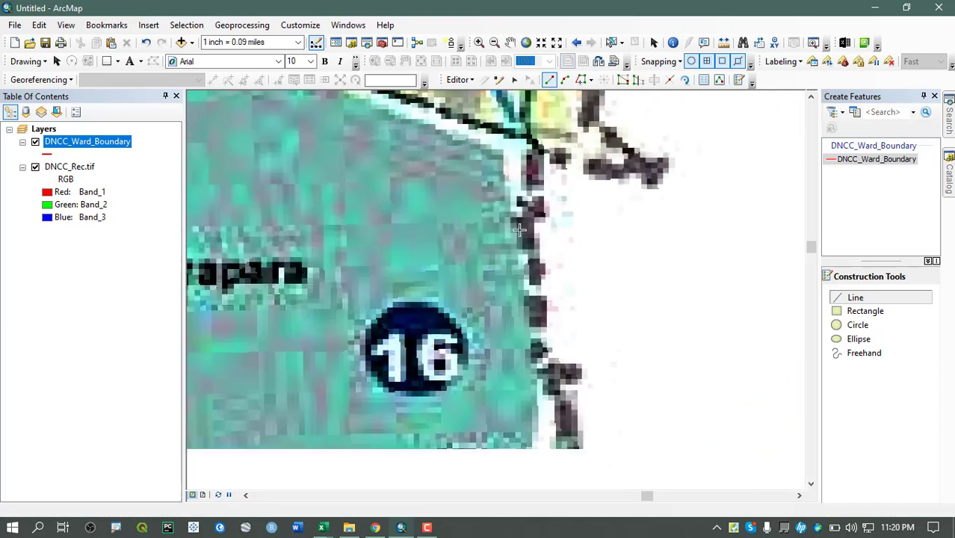
{"action": "left_click", "coordinate": [526, 229]}
{"action": "left_click", "coordinate": [560, 405]}
{"action": "left_click_drag", "start_coordinate": [597, 491], "coordinate": [603, 256]}
{"action": "left_click", "coordinate": [596, 257]}
{"action": "left_click", "coordinate": [594, 297]}
{"action": "left_click", "coordinate": [562, 316]}
{"action": "left_click", "coordinate": [553, 356]}
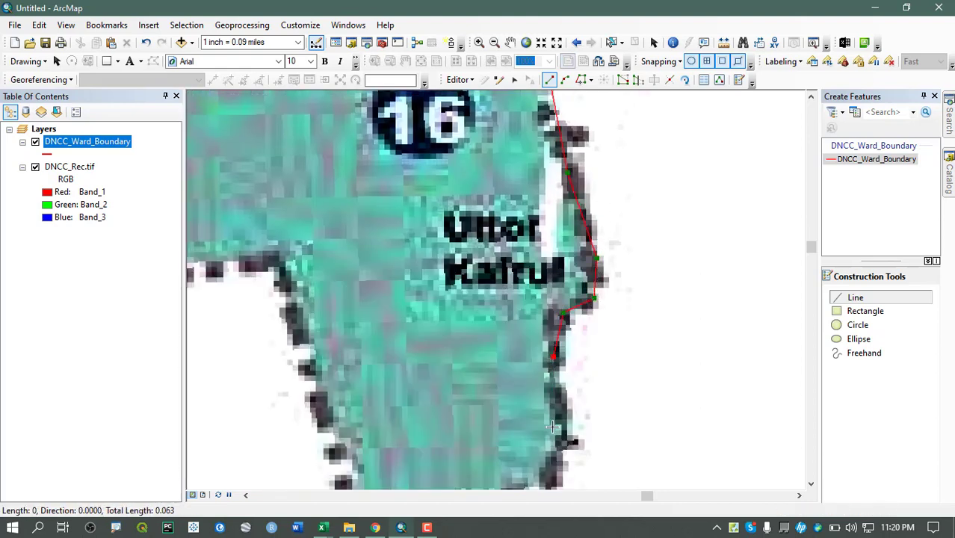
Trace around the southern tip below Uttar Kafrul and back northwest along the dashed edge to the top of the white gap
{"action": "left_click", "coordinate": [553, 464]}
{"action": "key", "text": "Down"}
{"action": "key", "text": "Left"}
{"action": "left_click", "coordinate": [571, 459]}
{"action": "key", "text": "Up"}
{"action": "key", "text": "Left"}
{"action": "left_click", "coordinate": [559, 193]}
{"action": "left_click", "coordinate": [432, 217]}
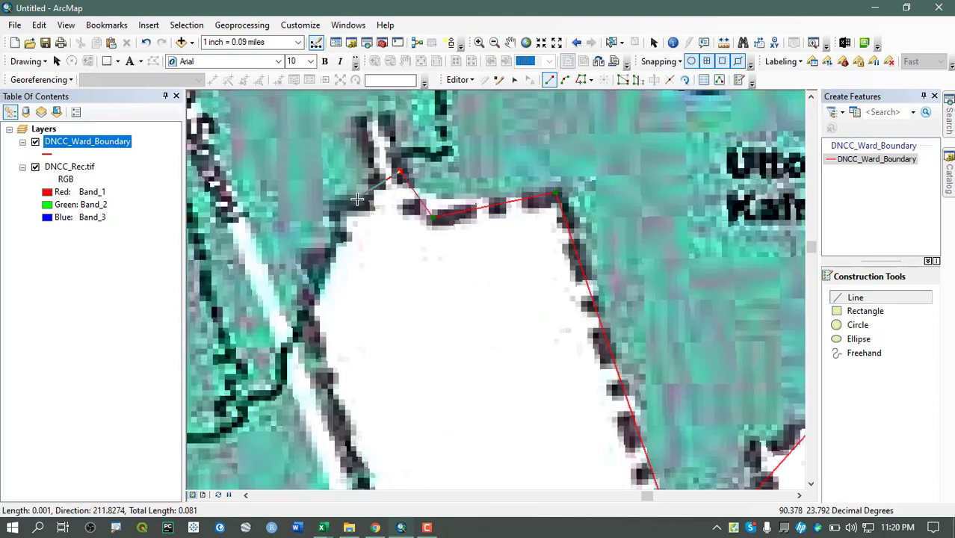
Continue the boundary down the western edge of the white gap to the corner where Zone-04's southern boundary begins
{"action": "left_click", "coordinate": [353, 433]}
{"action": "key", "text": "Down"}
{"action": "key", "text": "Left"}
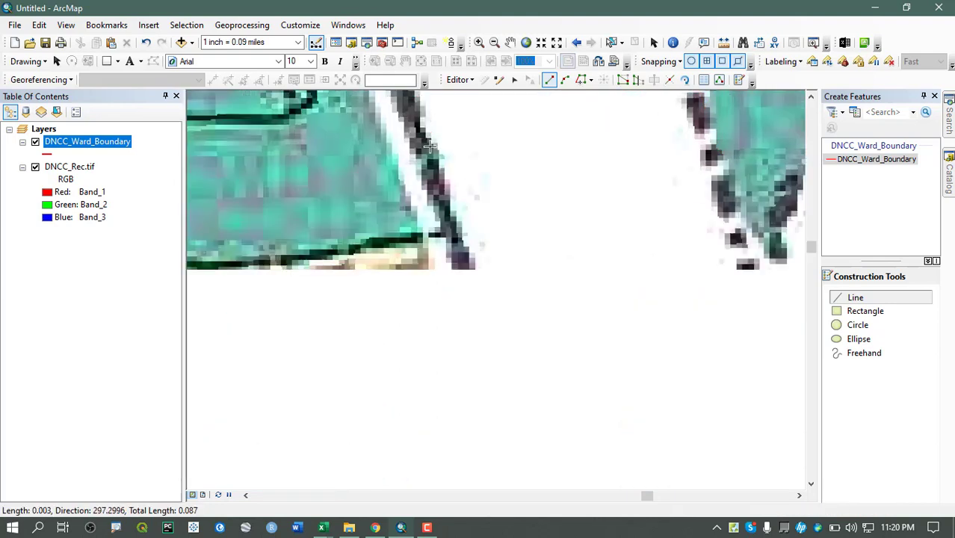
{"action": "left_click", "coordinate": [454, 227]}
Trace the southern boundary westward with straight segments between West Agargaon and Ward 28, following the notch
{"action": "key", "text": "Left"}
{"action": "left_click", "coordinate": [601, 301]}
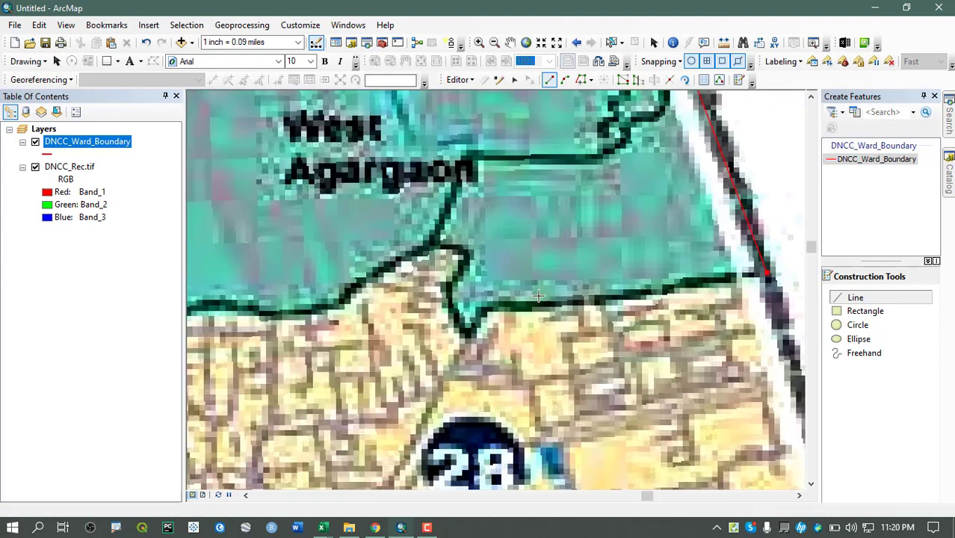
{"action": "left_click", "coordinate": [487, 314]}
{"action": "left_click", "coordinate": [476, 328]}
{"action": "left_click", "coordinate": [446, 289]}
{"action": "left_click", "coordinate": [467, 250]}
{"action": "left_click", "coordinate": [332, 309]}
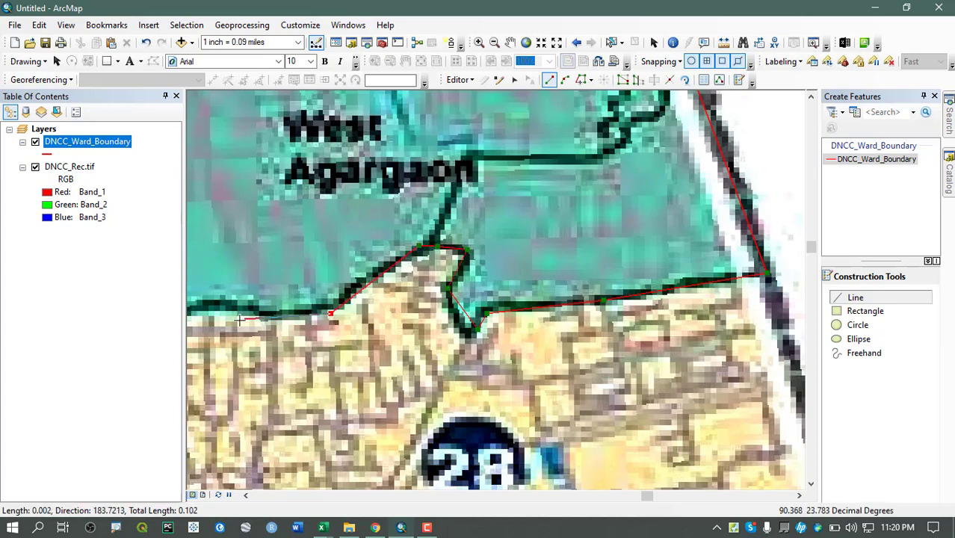
Extend the southern boundary west of West Agargaon with straight segments and trace the bend northeast of Kallyanpur with an End Point Arc Segment
{"action": "key", "text": "Left"}
{"action": "left_click", "coordinate": [647, 297]}
{"action": "left_click", "coordinate": [606, 284]}
{"action": "left_click", "coordinate": [521, 297]}
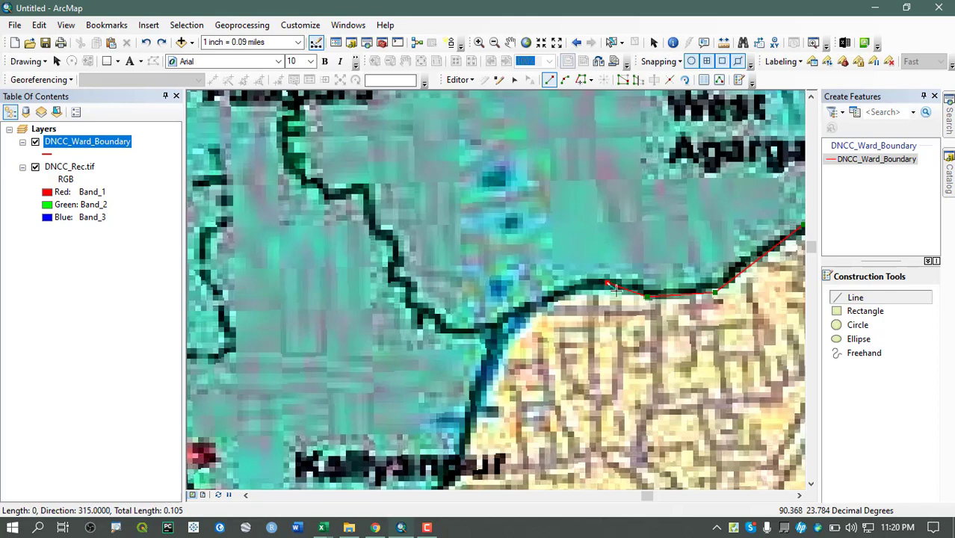
{"action": "left_click", "coordinate": [565, 80]}
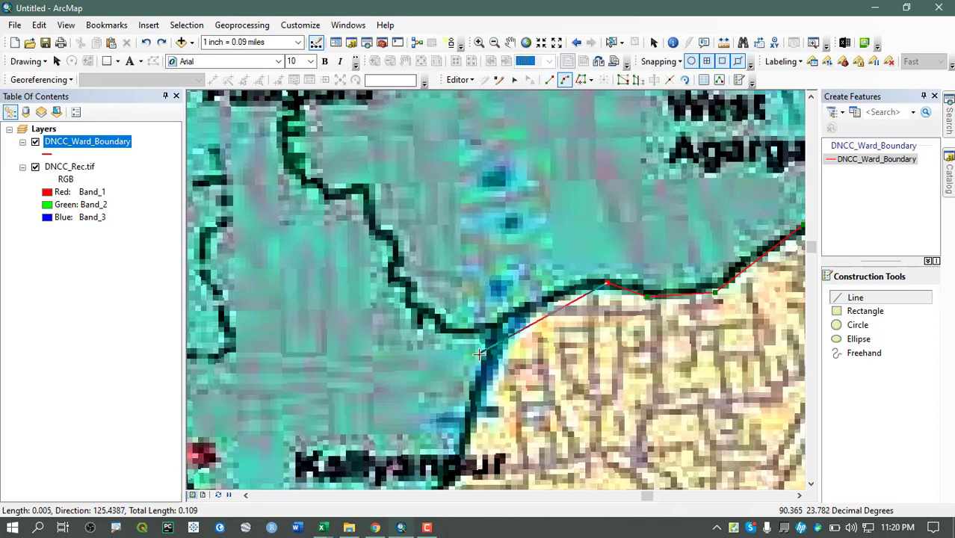
{"action": "left_click", "coordinate": [505, 345]}
{"action": "left_click_drag", "start_coordinate": [445, 316], "coordinate": [466, 113]}
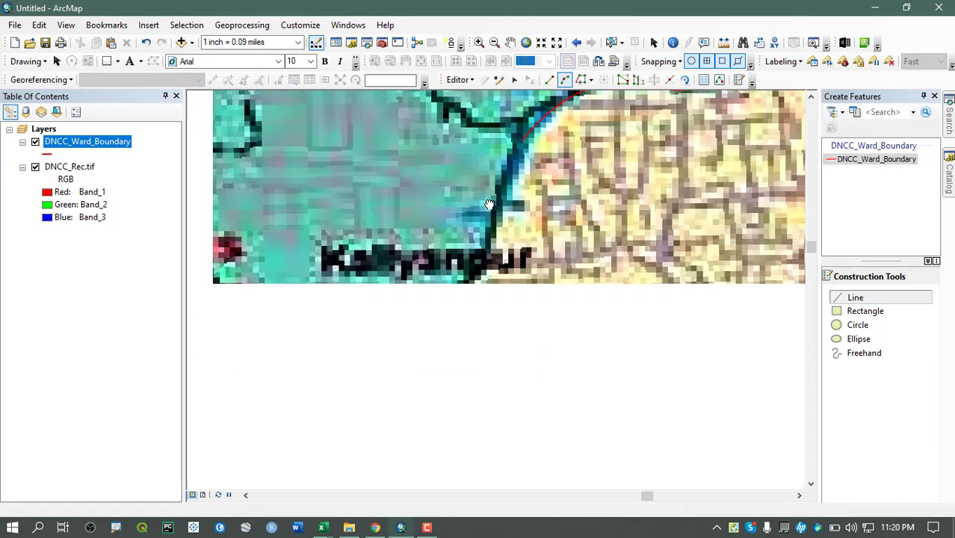
Continue with straight segments past Kallyanpur and Darus Salam and along Ward 10's southern edge to the river
{"action": "left_click", "coordinate": [551, 79]}
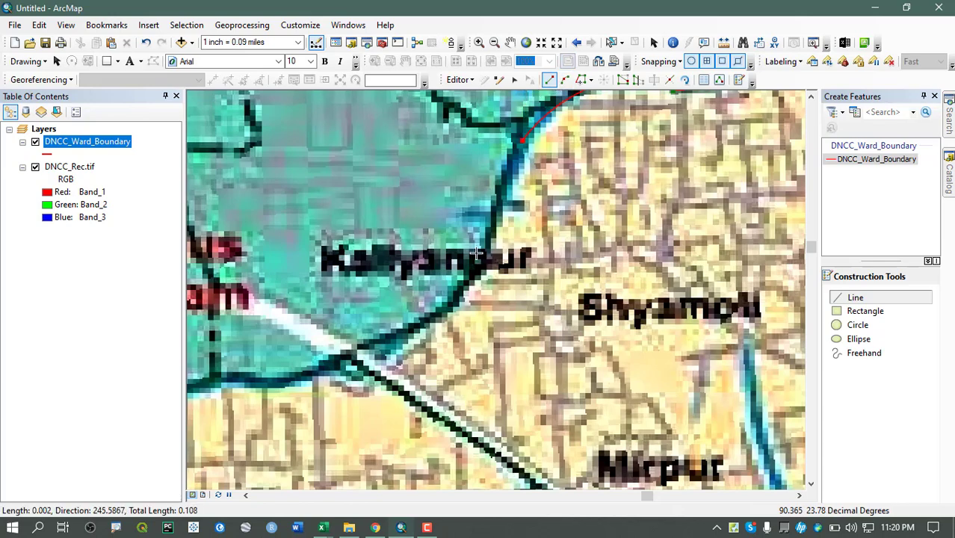
{"action": "left_click", "coordinate": [468, 282]}
{"action": "left_click", "coordinate": [417, 328]}
{"action": "left_click_drag", "start_coordinate": [275, 383], "coordinate": [644, 364]}
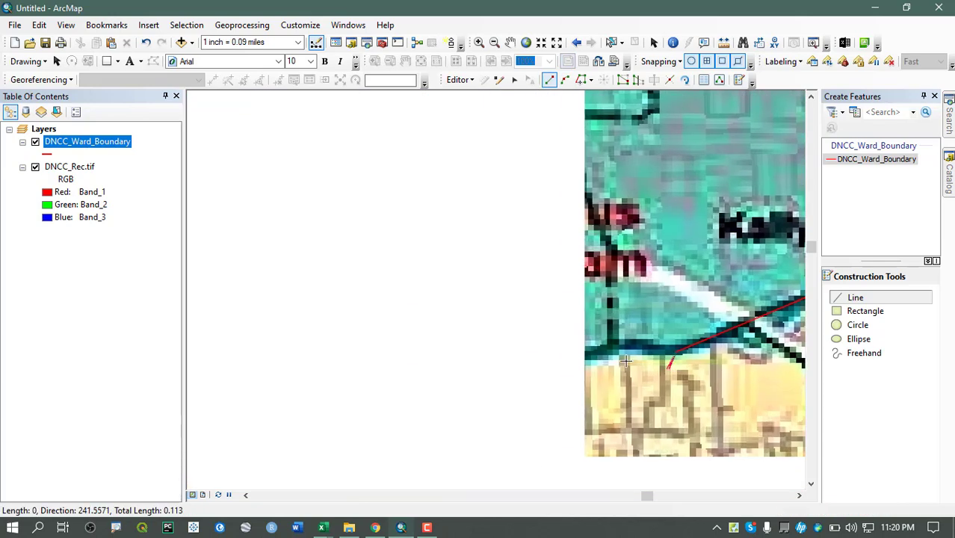
{"action": "left_click", "coordinate": [630, 346]}
{"action": "left_click", "coordinate": [594, 351]}
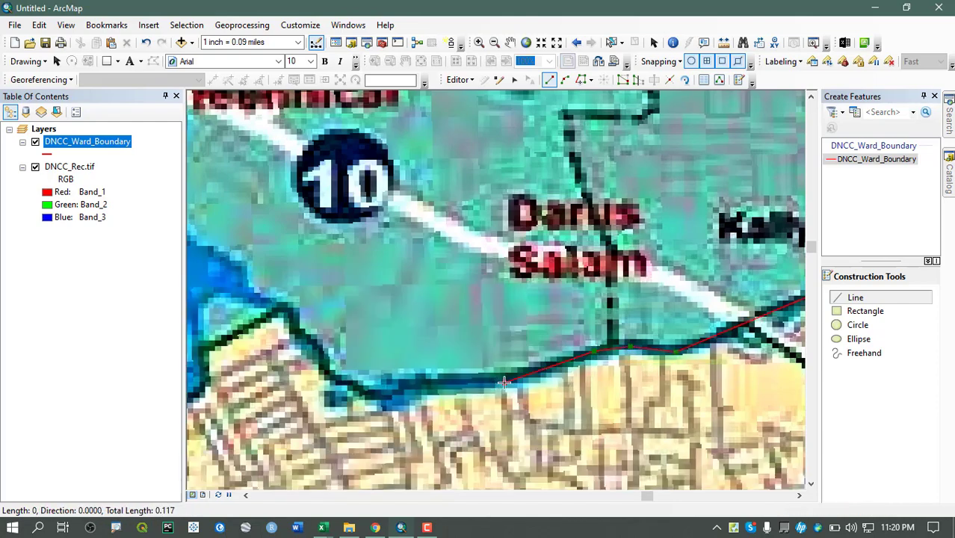
{"action": "left_click", "coordinate": [276, 312]}
{"action": "scroll", "coordinate": [648, 267], "scroll_direction": "down", "scroll_amount": 4}
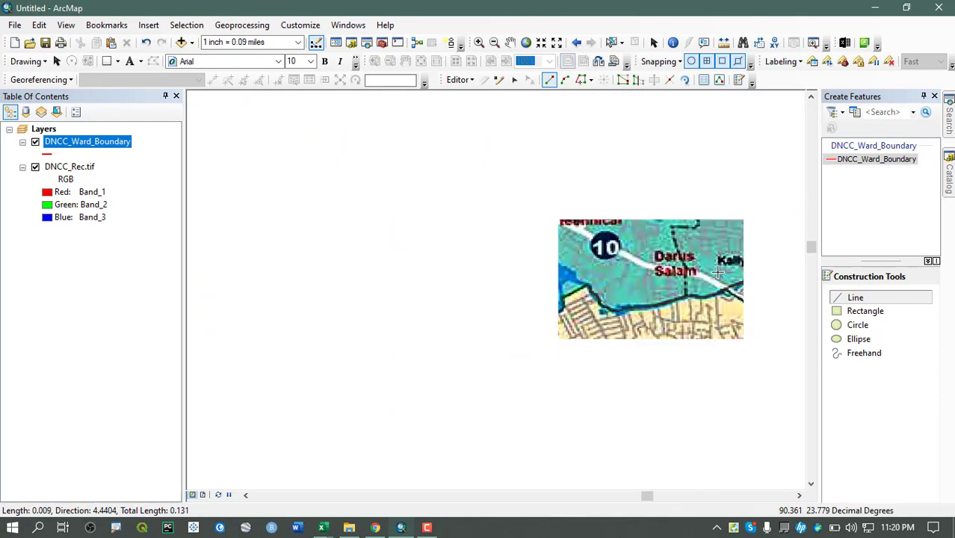
Continue the DNCC_Ward_Boundary line southwest along the northern edge of ward 30 and finish it at the river
{"action": "scroll", "coordinate": [611, 279], "scroll_direction": "up", "scroll_amount": 2}
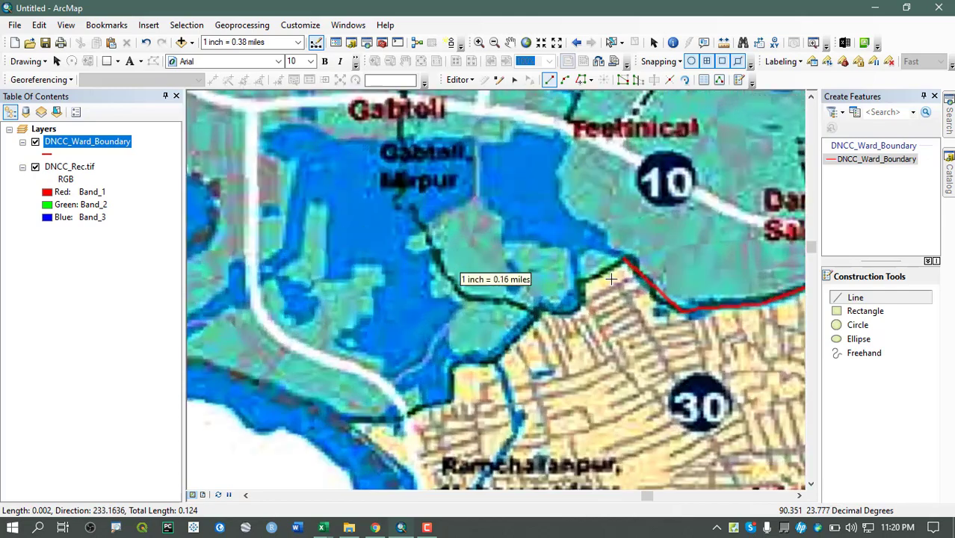
{"action": "left_click", "coordinate": [581, 283]}
{"action": "left_click", "coordinate": [575, 313]}
{"action": "left_click", "coordinate": [536, 314]}
{"action": "left_click", "coordinate": [495, 361]}
{"action": "left_click", "coordinate": [454, 365]}
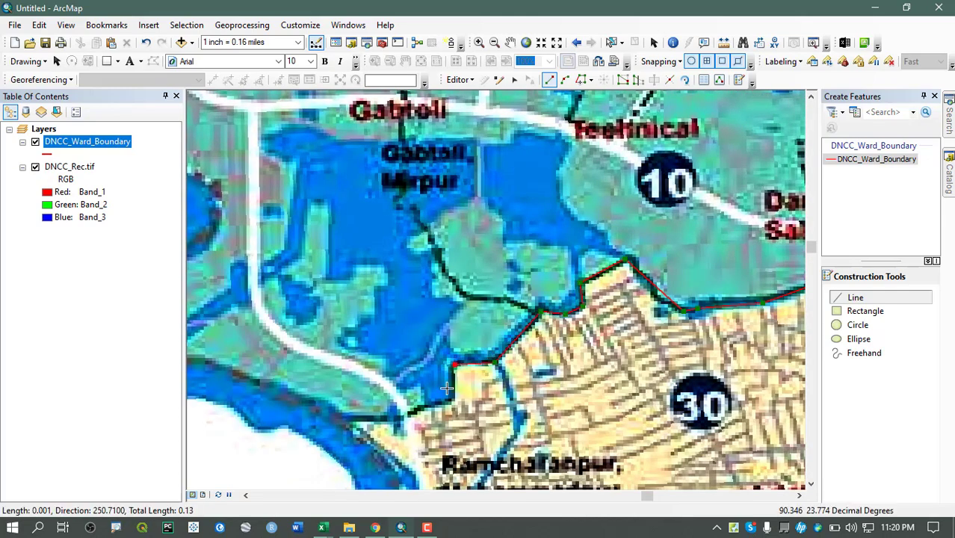
{"action": "left_click", "coordinate": [400, 416]}
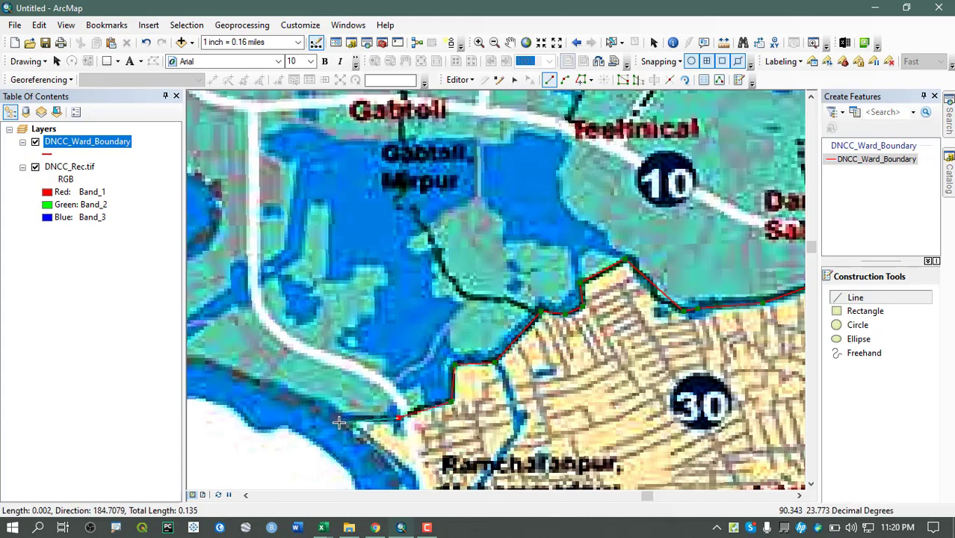
{"action": "double_click", "coordinate": [338, 422]}
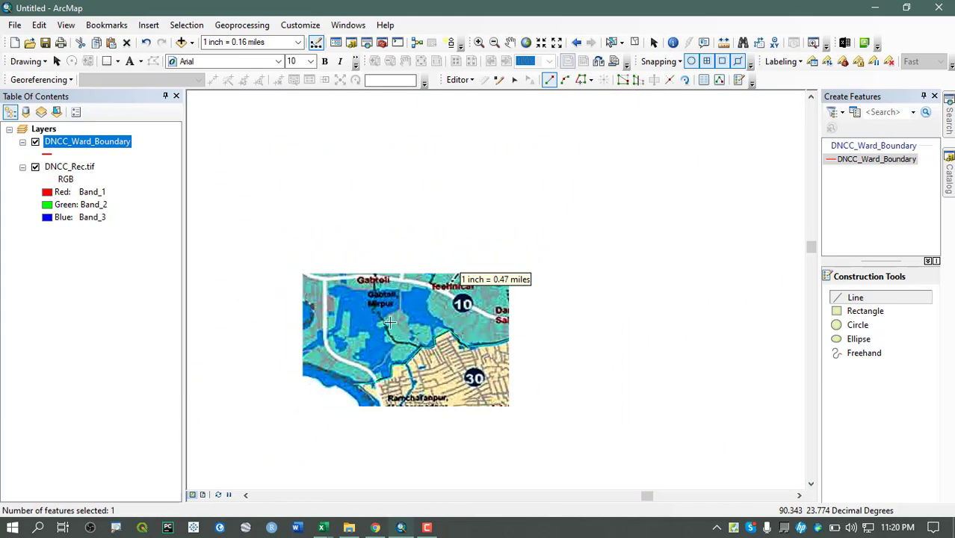
Float the Snapping toolbar over the map and hide the DNCC_Rec.tif layer
{"action": "left_click_drag", "start_coordinate": [375, 169], "coordinate": [306, 180]}
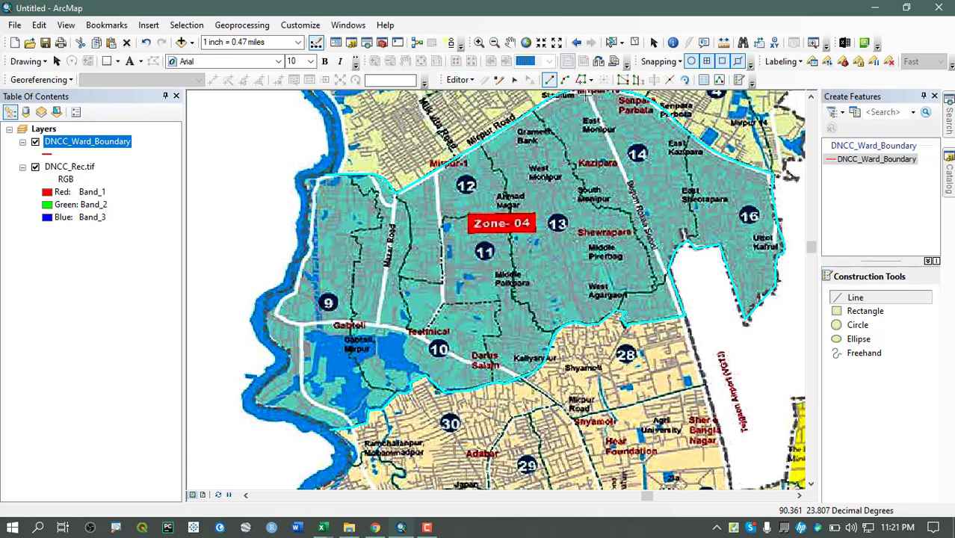
{"action": "left_click_drag", "start_coordinate": [634, 61], "coordinate": [223, 123]}
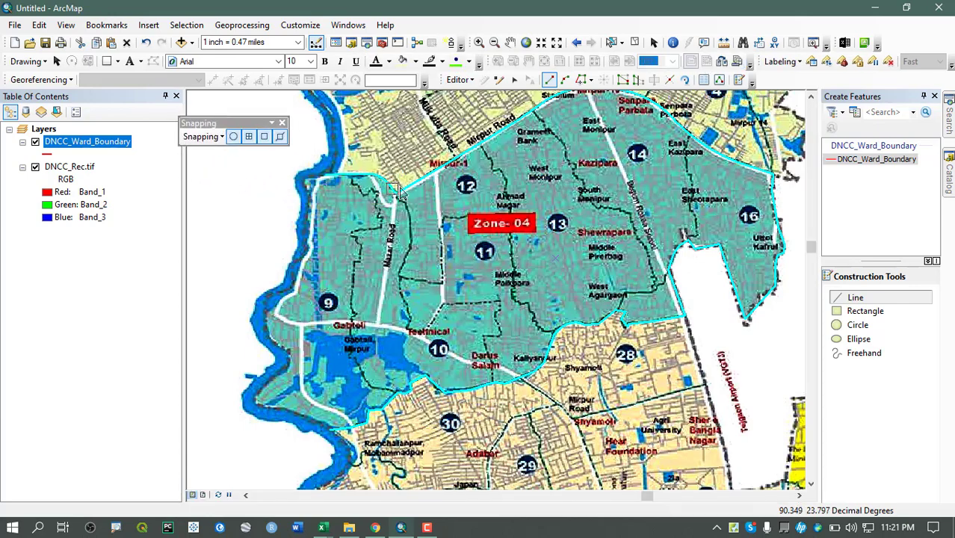
{"action": "left_click", "coordinate": [35, 166]}
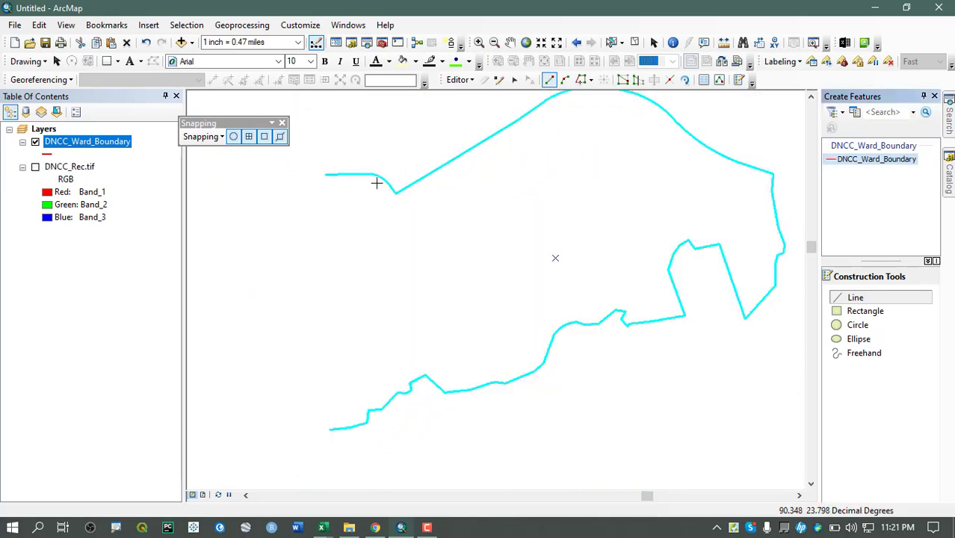
Turn off Use Snapping and inspect the boundary vertex near Mirpur-1 without it
{"action": "left_click", "coordinate": [200, 136]}
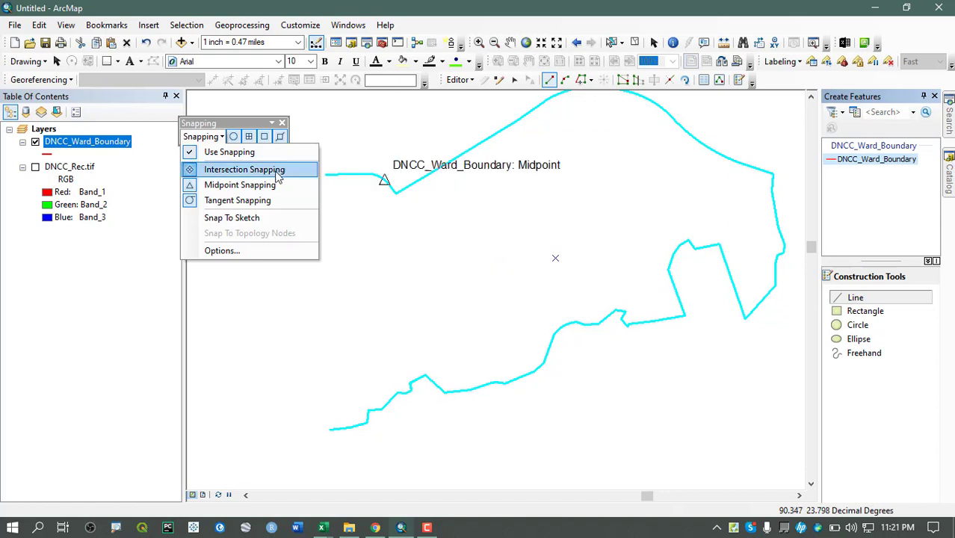
{"action": "left_click", "coordinate": [214, 150]}
{"action": "left_click", "coordinate": [214, 145]}
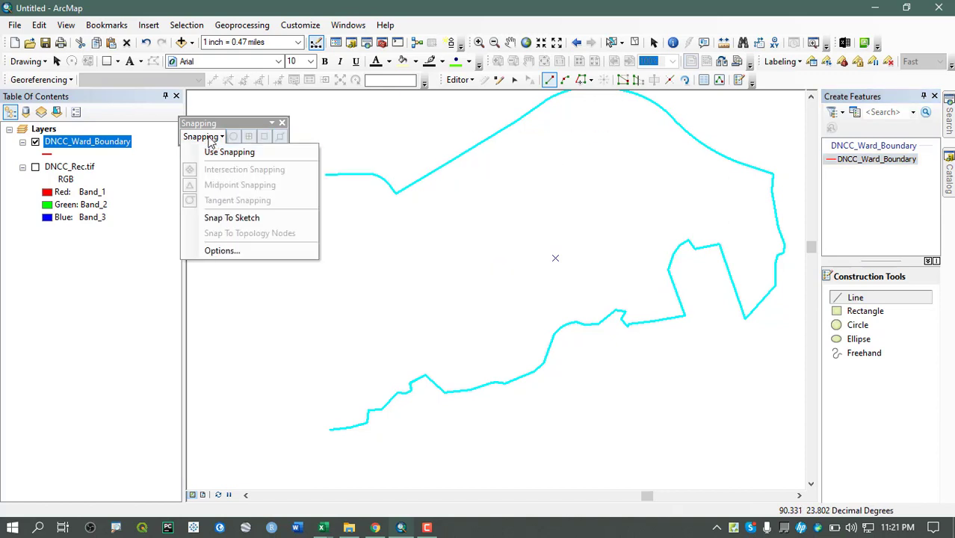
{"action": "left_click", "coordinate": [283, 153]}
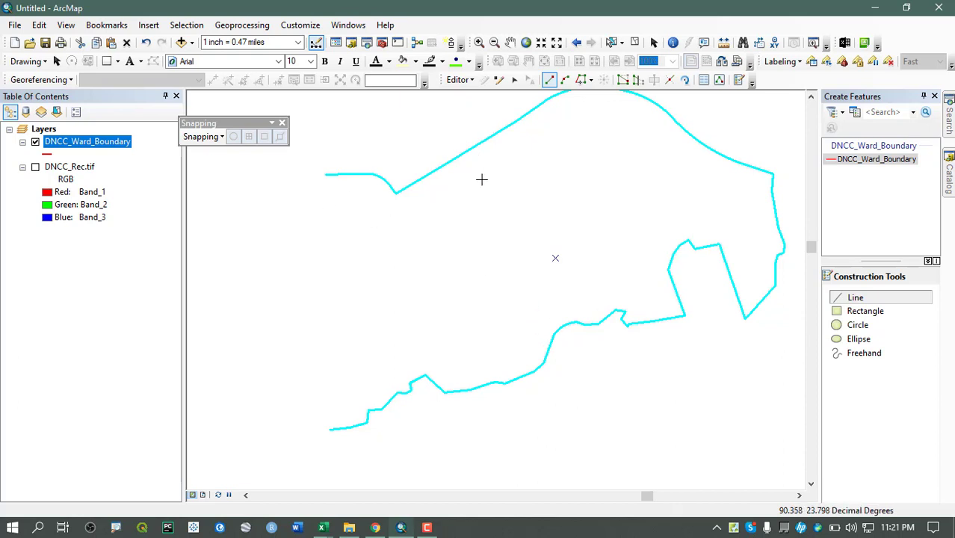
{"action": "key", "text": "Up"}
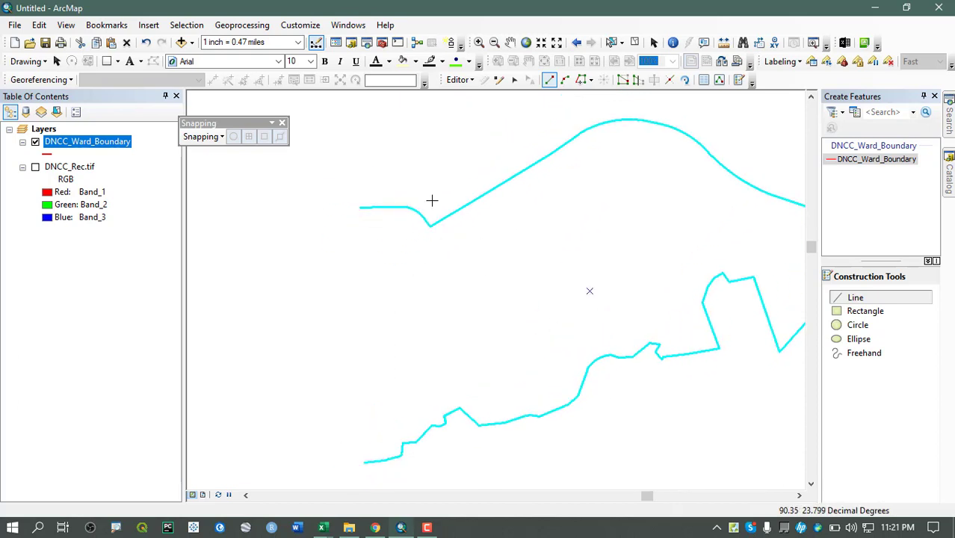
{"action": "scroll", "coordinate": [433, 200], "scroll_direction": "up", "scroll_amount": 2}
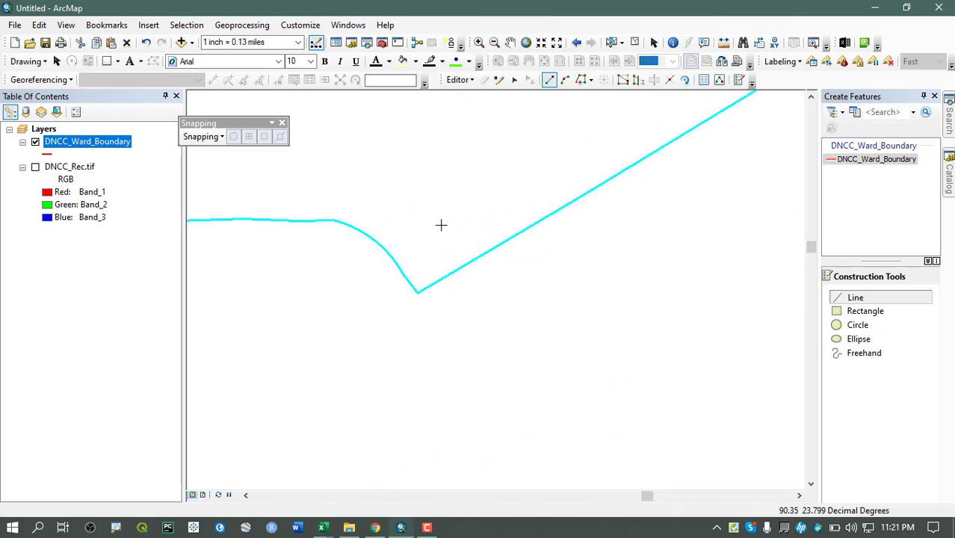
{"action": "scroll", "coordinate": [446, 228], "scroll_direction": "down", "scroll_amount": 3}
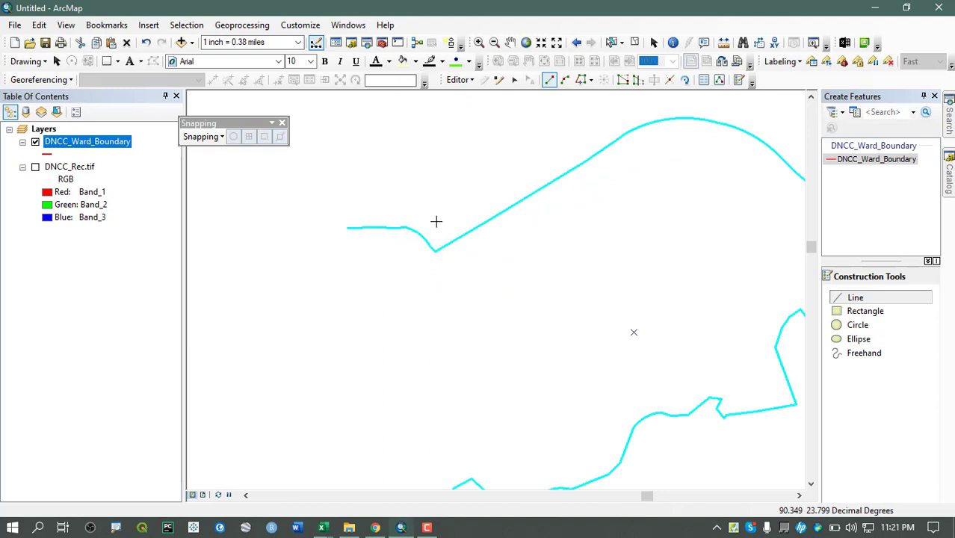
Turn Use Snapping on and dock the Snapping toolbar beside the Editor toolbar
{"action": "left_click", "coordinate": [203, 137]}
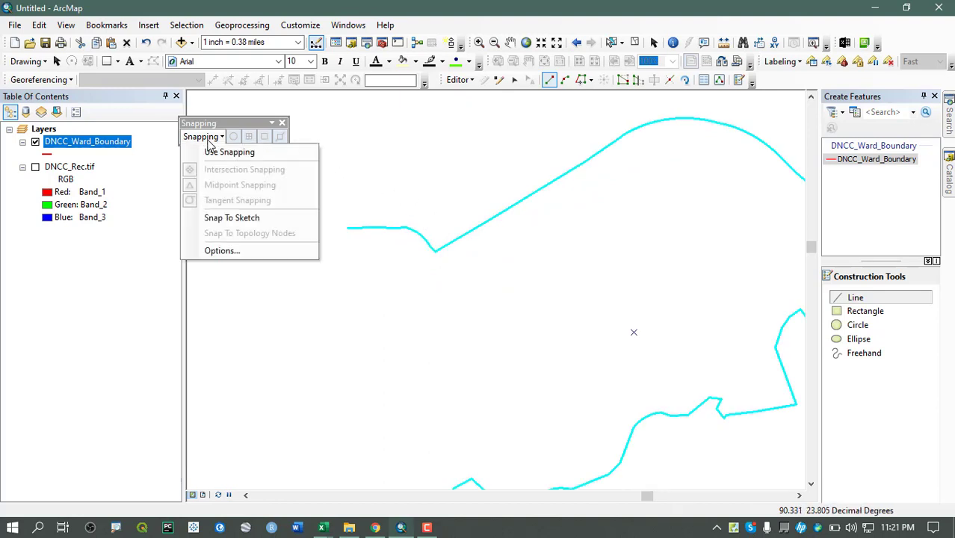
{"action": "left_click", "coordinate": [215, 153]}
{"action": "left_click", "coordinate": [202, 138]}
{"action": "left_click", "coordinate": [329, 66]}
{"action": "right_click", "coordinate": [426, 31]}
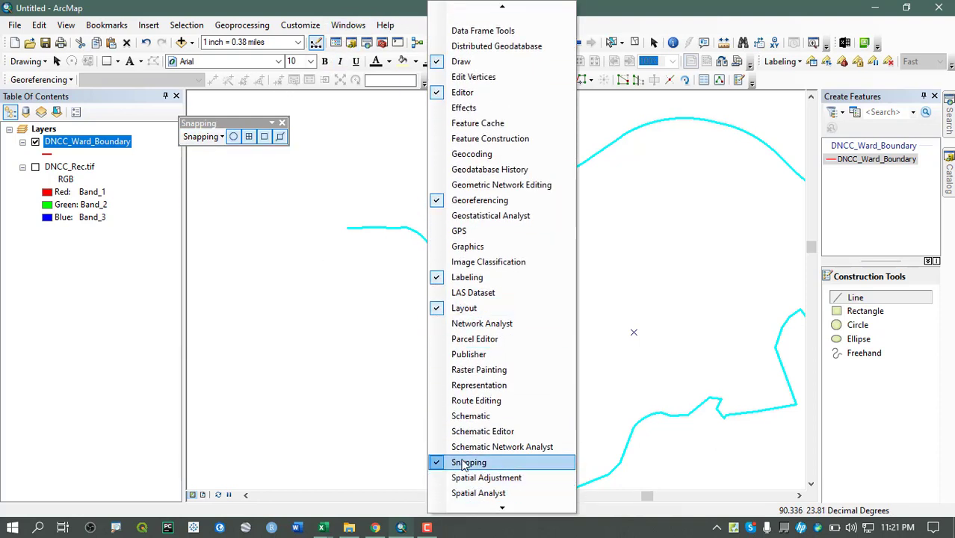
{"action": "left_click", "coordinate": [676, 21]}
{"action": "left_click_drag", "start_coordinate": [243, 129], "coordinate": [818, 80]}
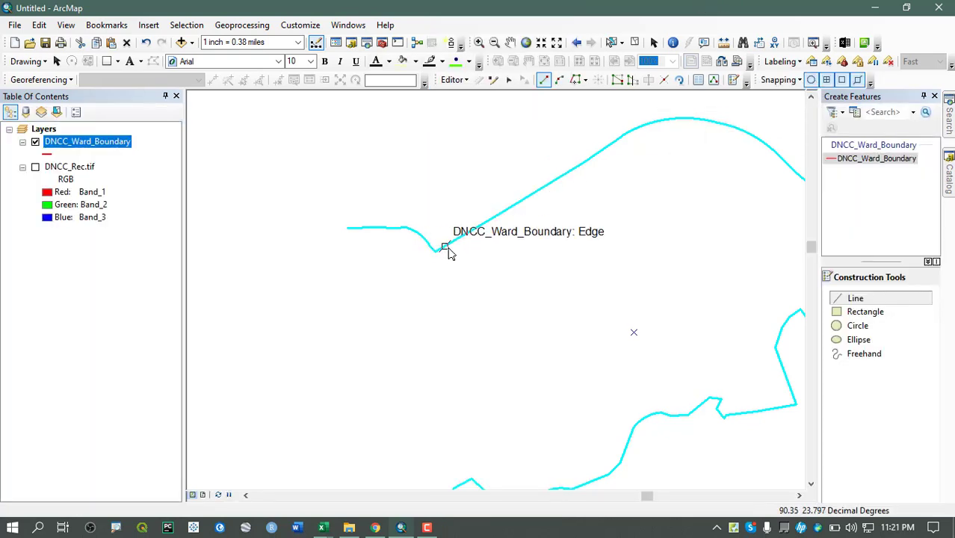
Show the DNCC_Rec.tif layer and start a boundary line at the vertex above Mazar Road, tracing the dashed ward boundary south
{"action": "left_click_drag", "start_coordinate": [432, 237], "coordinate": [395, 186]}
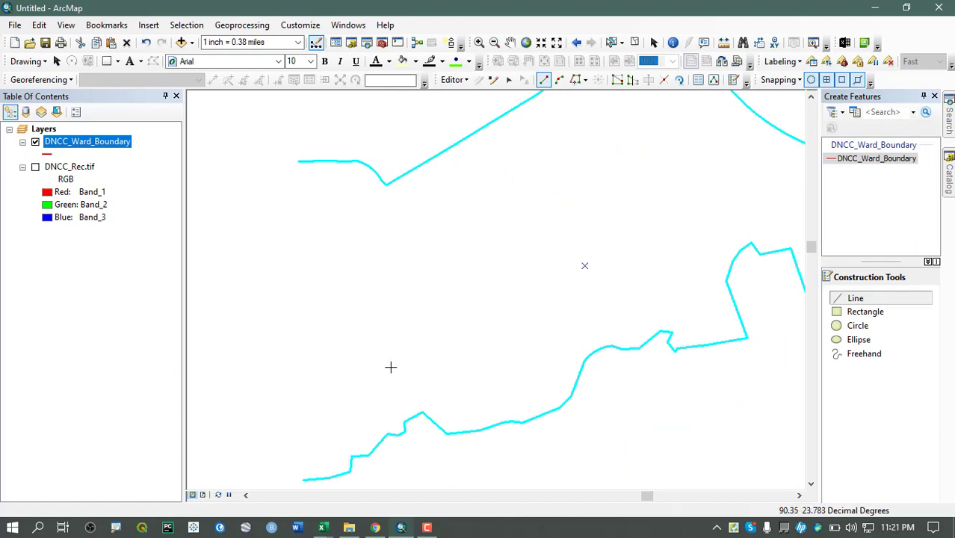
{"action": "left_click", "coordinate": [35, 167]}
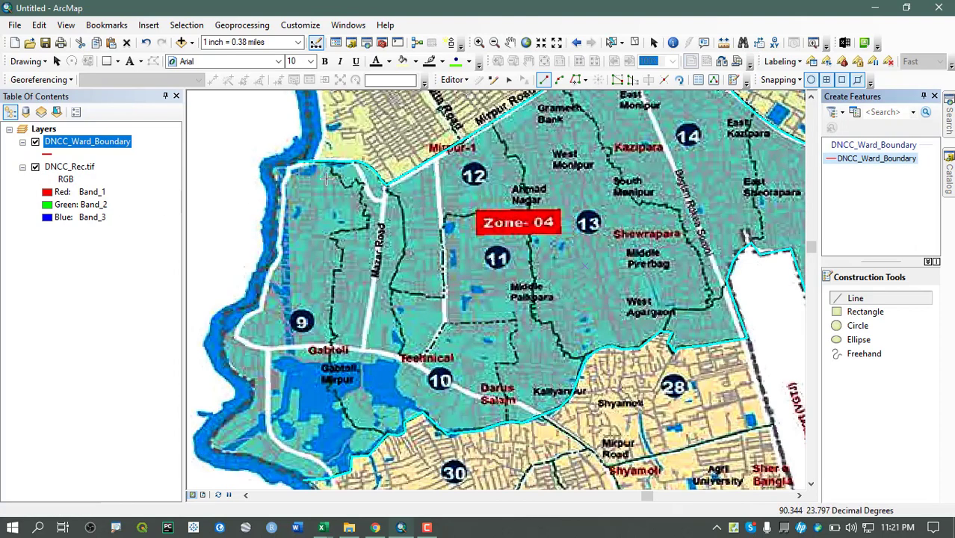
{"action": "scroll", "coordinate": [373, 181], "scroll_direction": "up", "scroll_amount": 4}
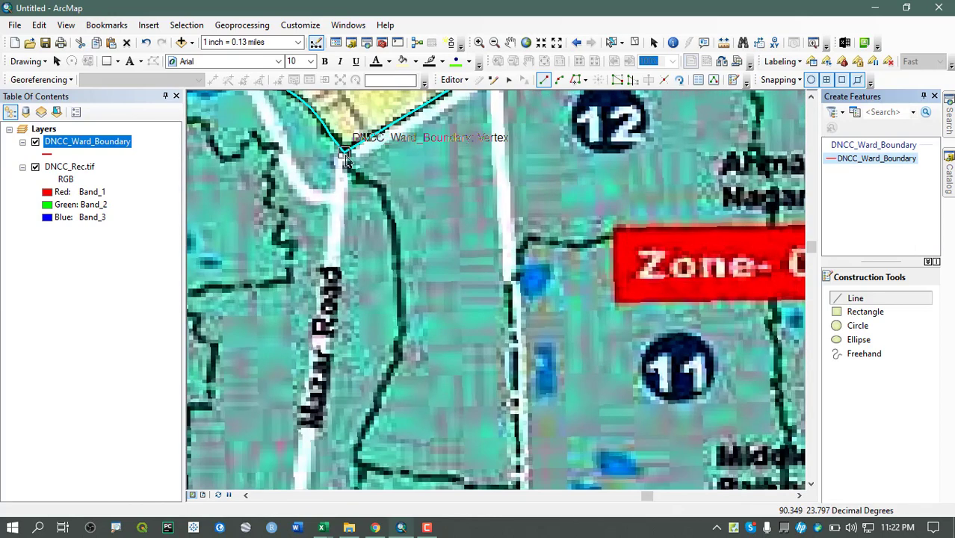
{"action": "left_click", "coordinate": [345, 156]}
{"action": "left_click", "coordinate": [356, 176]}
{"action": "left_click", "coordinate": [379, 189]}
{"action": "left_click", "coordinate": [391, 240]}
{"action": "left_click", "coordinate": [401, 351]}
{"action": "left_click", "coordinate": [356, 457]}
Continue the line south along the dashed boundary to Technical and northeast along the road to the corner below ward 11
{"action": "left_click_drag", "start_coordinate": [360, 471], "coordinate": [278, 258]}
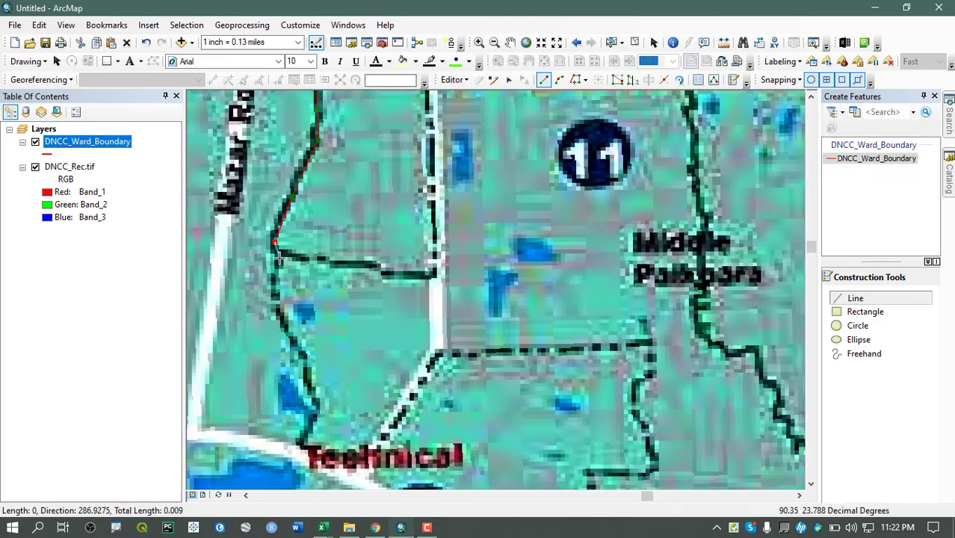
{"action": "left_click", "coordinate": [281, 306]}
{"action": "left_click", "coordinate": [308, 433]}
{"action": "mouse_move", "coordinate": [308, 433]}
{"action": "left_mouse_down"}
{"action": "mouse_move", "coordinate": [349, 251]}
{"action": "mouse_move", "coordinate": [401, 171]}
{"action": "left_mouse_up"}
{"action": "left_click", "coordinate": [448, 200]}
{"action": "key", "text": "Up"}
{"action": "key", "text": "Right"}
{"action": "left_click", "coordinate": [433, 205]}
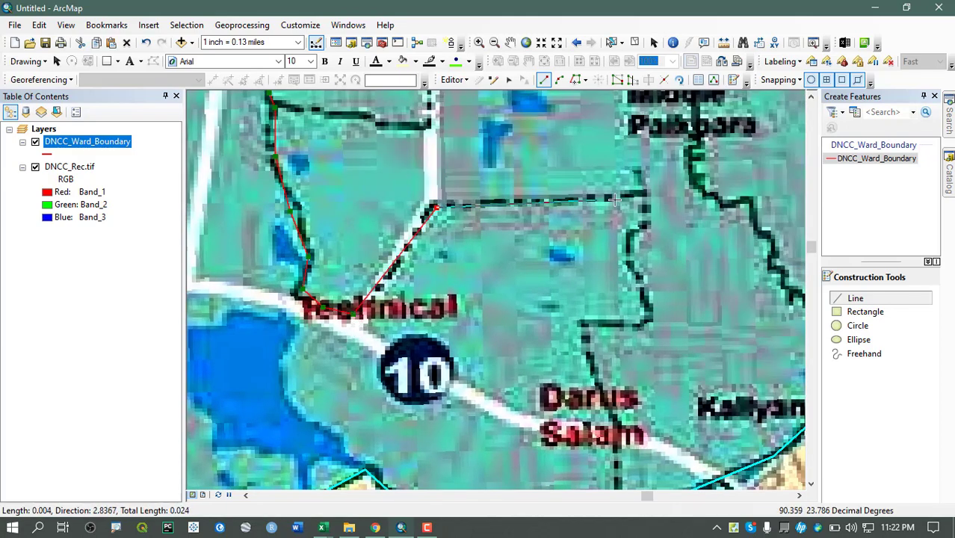
Trace the ward boundary east and south past Darus Salam, finishing the line snapped to the existing boundary north of ward 30
{"action": "left_click", "coordinate": [649, 193]}
{"action": "left_click", "coordinate": [647, 230]}
{"action": "left_click", "coordinate": [626, 236]}
{"action": "left_click", "coordinate": [628, 267]}
{"action": "left_click", "coordinate": [643, 308]}
{"action": "left_click", "coordinate": [644, 325]}
{"action": "left_click", "coordinate": [580, 331]}
{"action": "left_click_drag", "start_coordinate": [553, 352], "coordinate": [530, 315]}
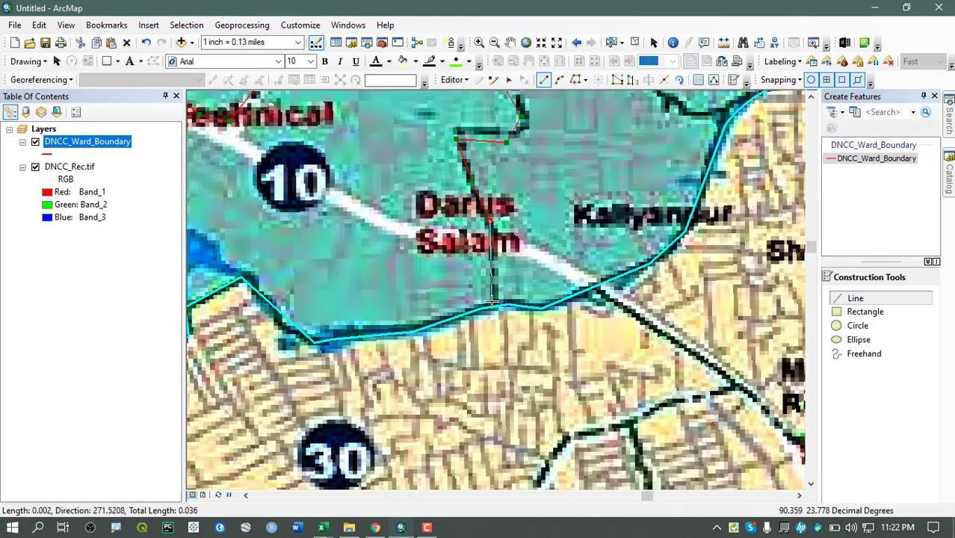
{"action": "scroll", "coordinate": [493, 293], "scroll_direction": "down", "scroll_amount": 5}
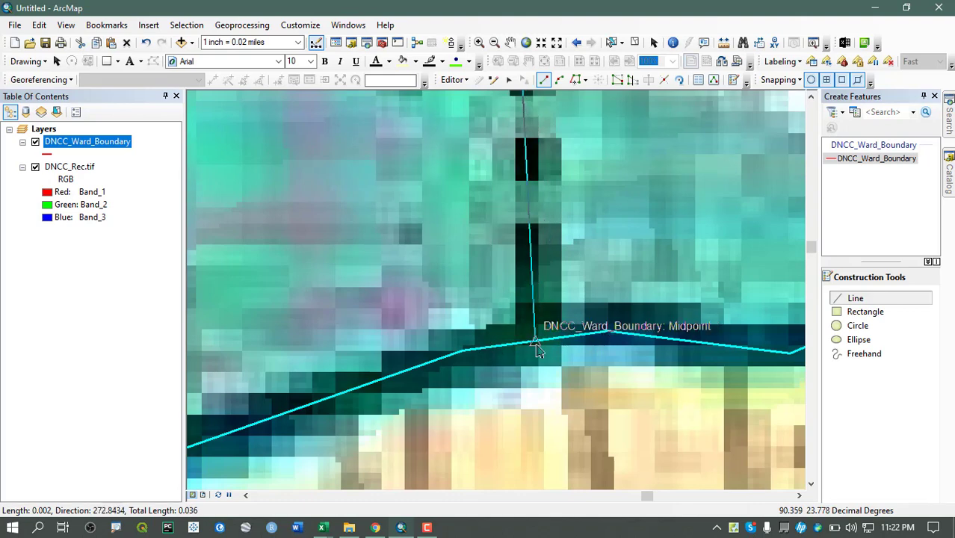
{"action": "double_click", "coordinate": [535, 344]}
Switch to the Edit tool and deselect the newly traced boundary line
{"action": "scroll", "coordinate": [533, 342], "scroll_direction": "down", "scroll_amount": 5}
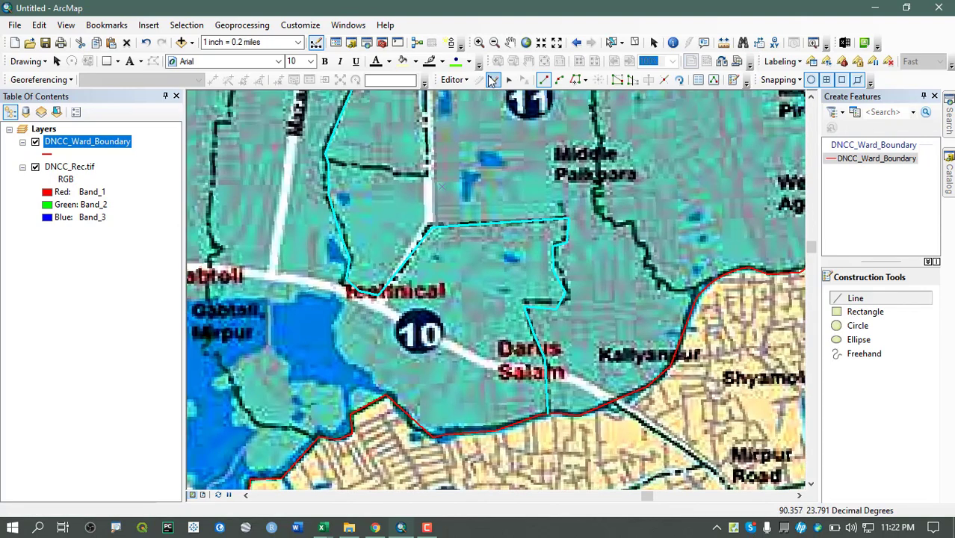
{"action": "left_click", "coordinate": [506, 82]}
{"action": "left_click", "coordinate": [470, 142]}
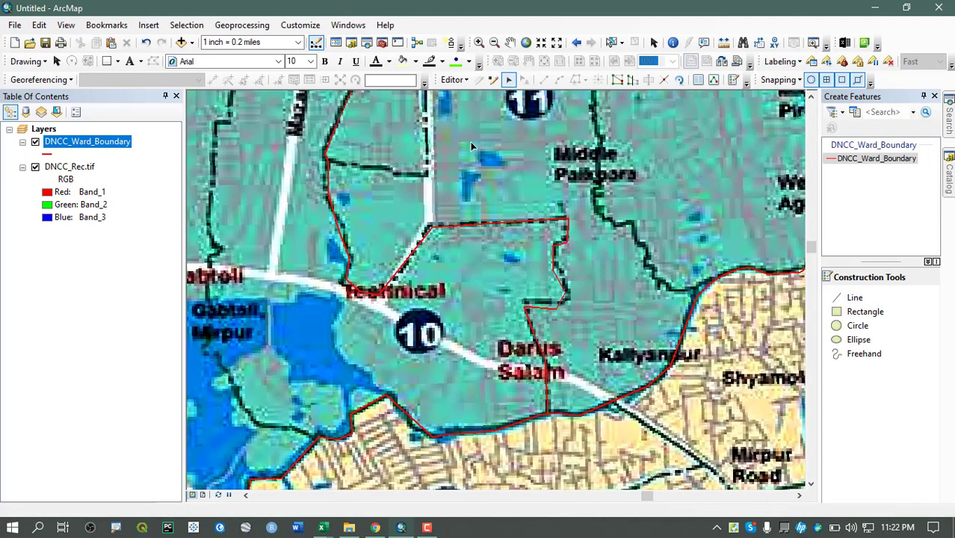
Set the sticky move tolerance to 0 pixels in the editing options and apply it
{"action": "left_click", "coordinate": [422, 246]}
{"action": "left_click", "coordinate": [454, 79]}
{"action": "left_click", "coordinate": [478, 339]}
{"action": "left_click", "coordinate": [329, 106]}
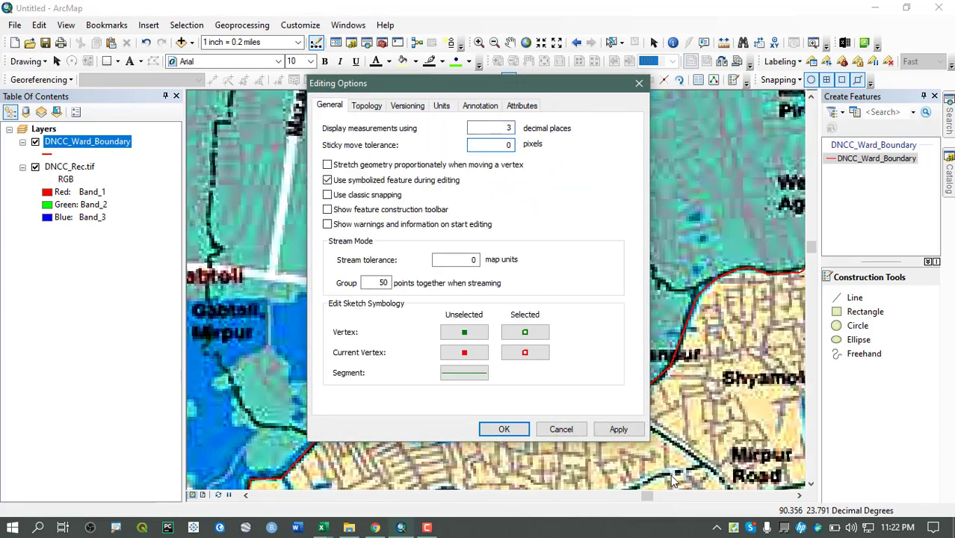
{"action": "left_click", "coordinate": [617, 428]}
{"action": "left_click", "coordinate": [502, 429]}
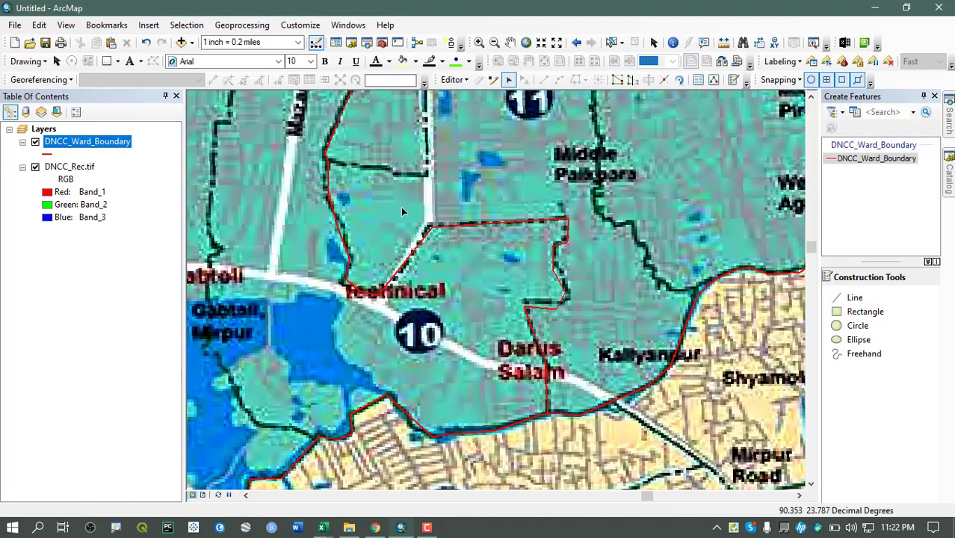
Try moving the newly traced ward 10 boundary line off its position, undo the moves and deselect it
{"action": "left_click", "coordinate": [446, 224]}
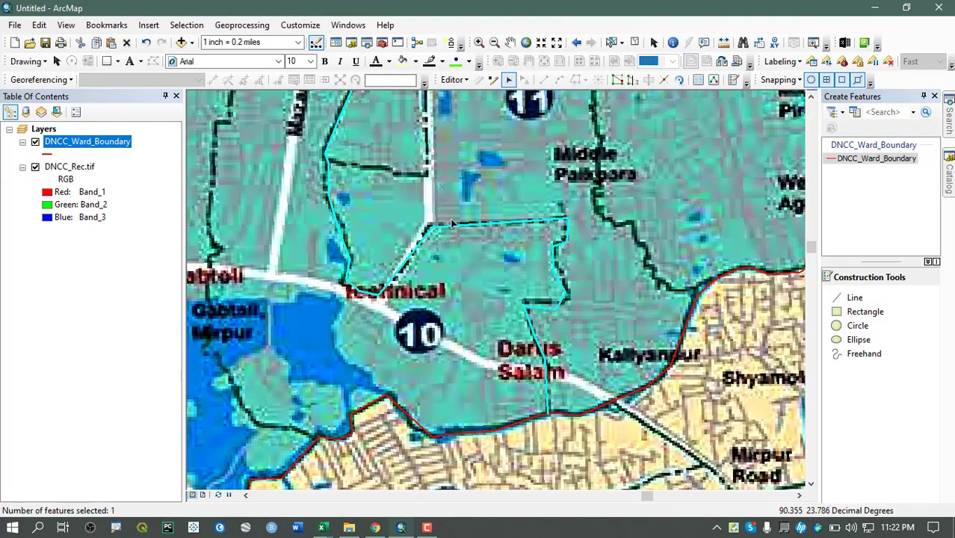
{"action": "left_click_drag", "start_coordinate": [456, 228], "coordinate": [445, 287]}
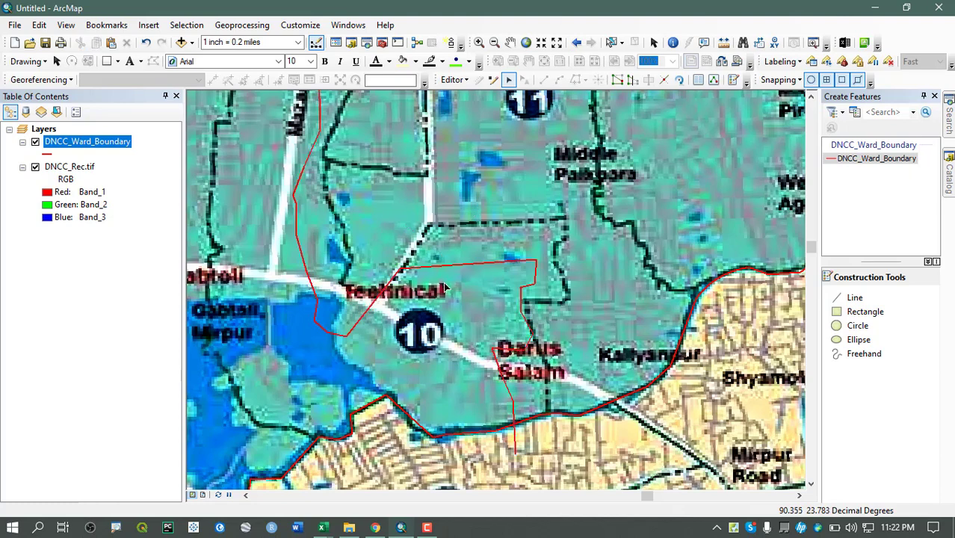
{"action": "left_click", "coordinate": [446, 271]}
{"action": "left_click", "coordinate": [583, 405]}
{"action": "left_click", "coordinate": [588, 416]}
{"action": "left_click", "coordinate": [346, 280]}
{"action": "left_click", "coordinate": [307, 169]}
{"action": "left_click_drag", "start_coordinate": [306, 169], "coordinate": [360, 147]}
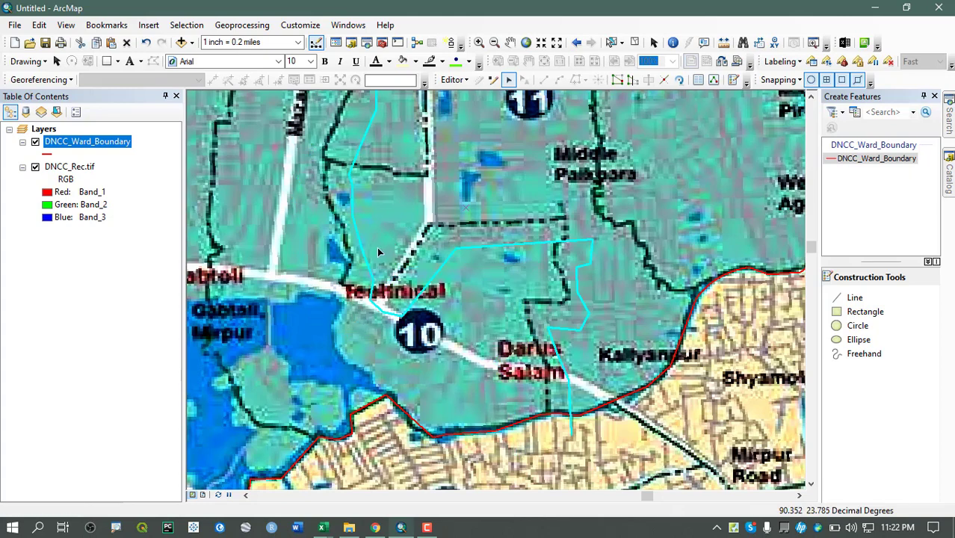
{"action": "key", "text": "ctrl+z"}
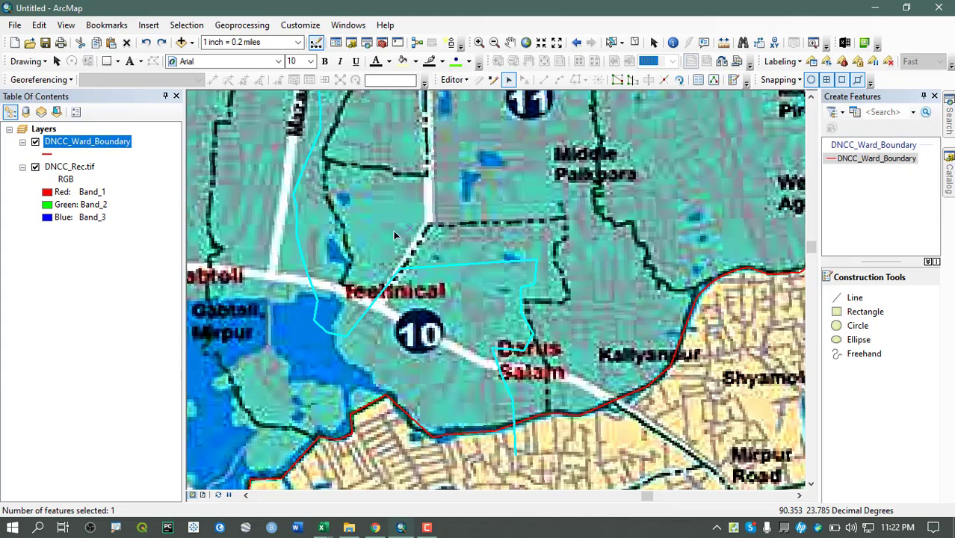
{"action": "left_click", "coordinate": [420, 186]}
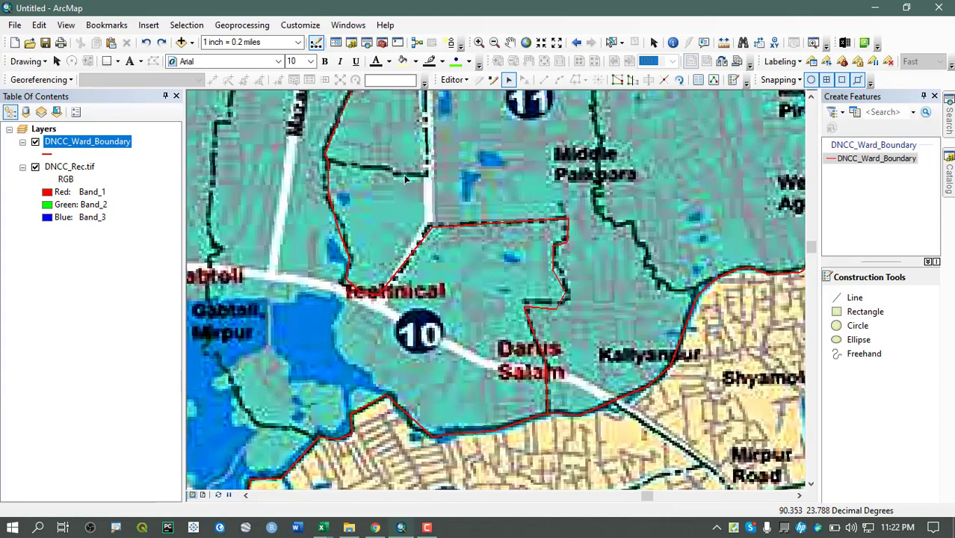
Set the sticky move tolerance to 900 pixels in the editing options and apply it
{"action": "left_click", "coordinate": [453, 80]}
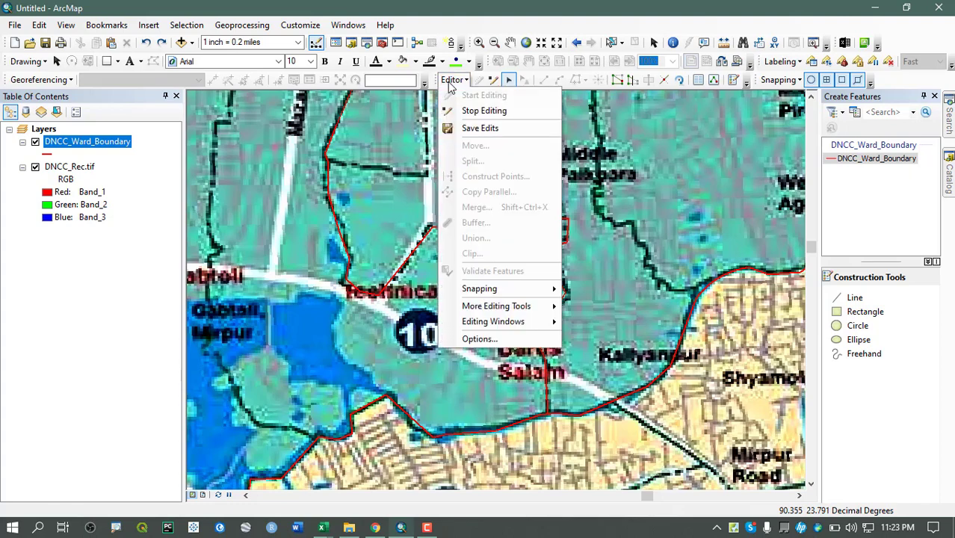
{"action": "left_click", "coordinate": [477, 339]}
{"action": "left_click_drag", "start_coordinate": [435, 75], "coordinate": [539, 74]}
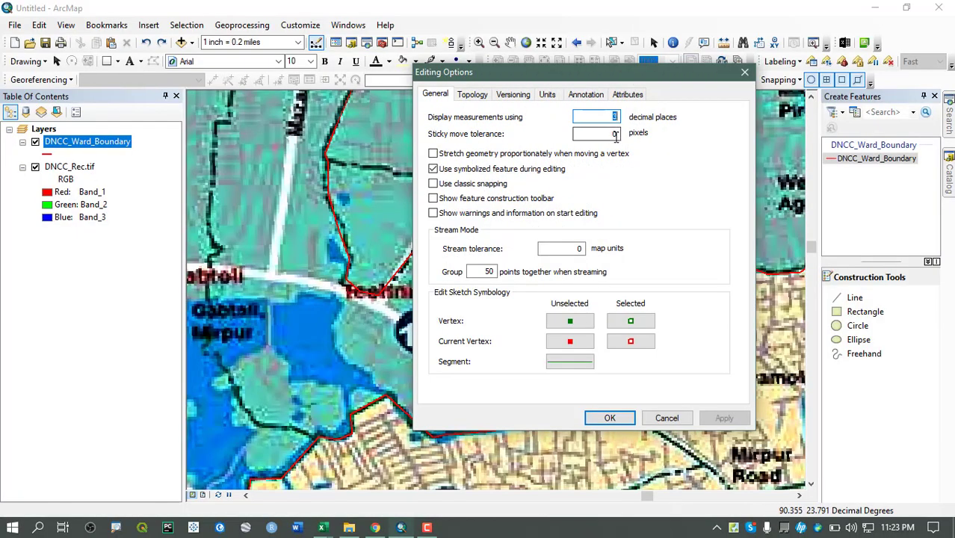
{"action": "double_click", "coordinate": [614, 134]}
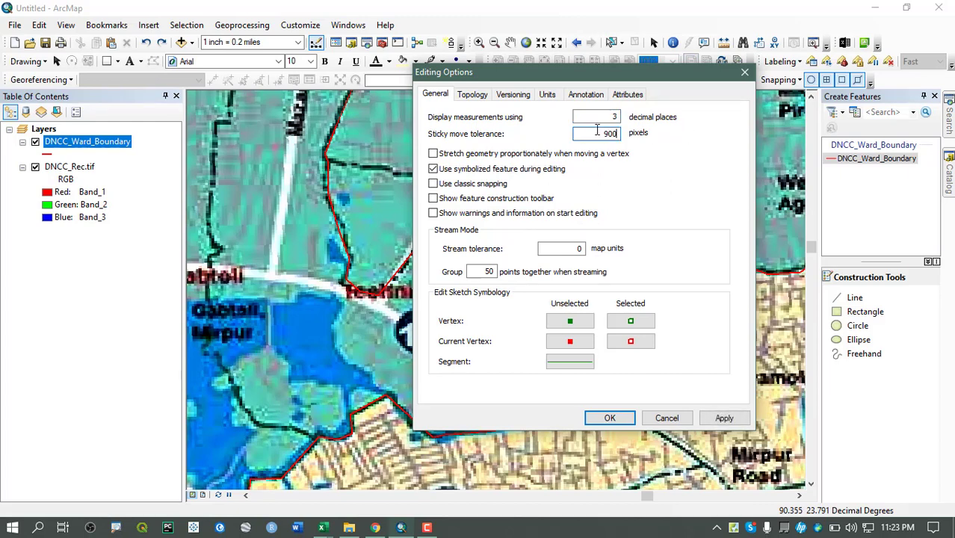
{"action": "left_click", "coordinate": [724, 419]}
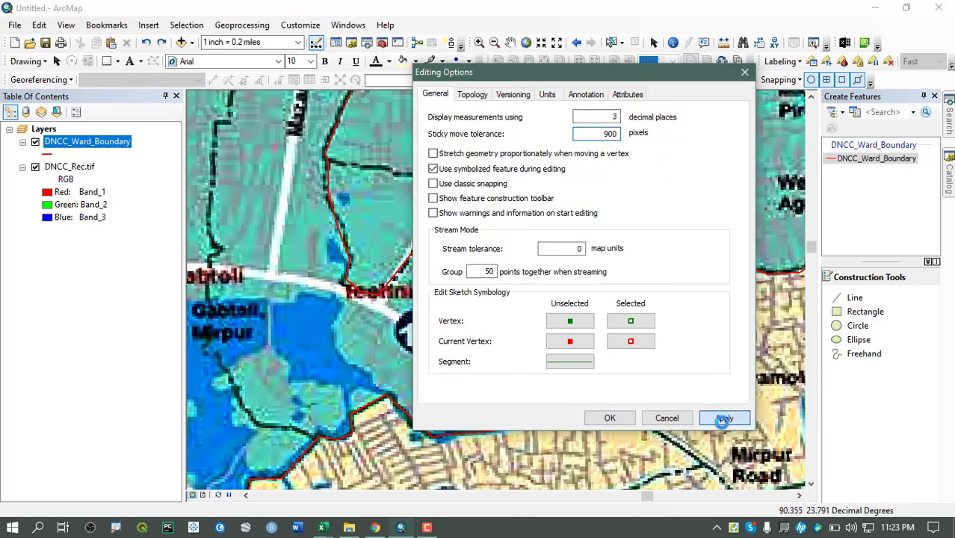
{"action": "left_click", "coordinate": [609, 419]}
Try moving the traced ward 10 boundary line at different map scales, and clear its selection
{"action": "scroll", "coordinate": [513, 291], "scroll_direction": "up", "scroll_amount": 3}
{"action": "scroll", "coordinate": [513, 292], "scroll_direction": "up", "scroll_amount": 1}
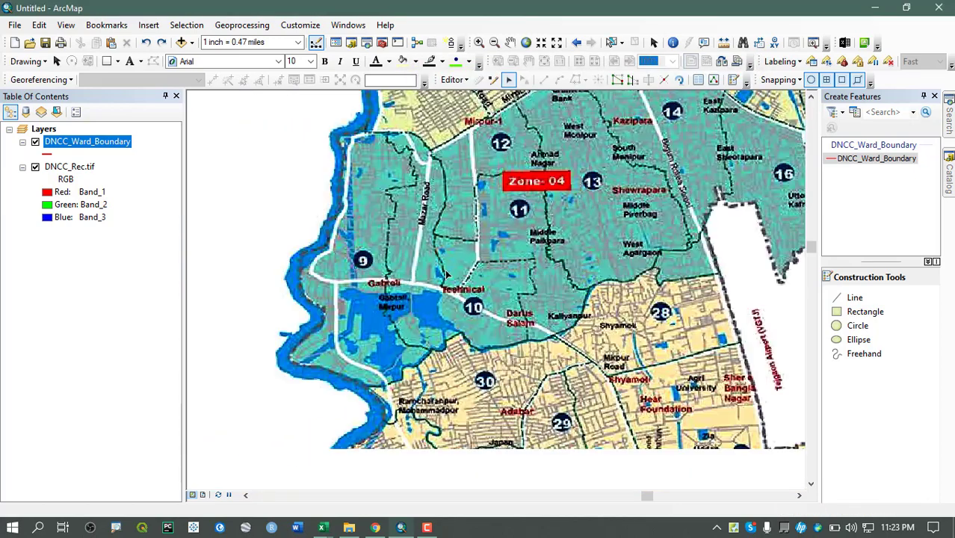
{"action": "left_click", "coordinate": [446, 286]}
{"action": "left_click", "coordinate": [382, 301]}
{"action": "left_click", "coordinate": [485, 247]}
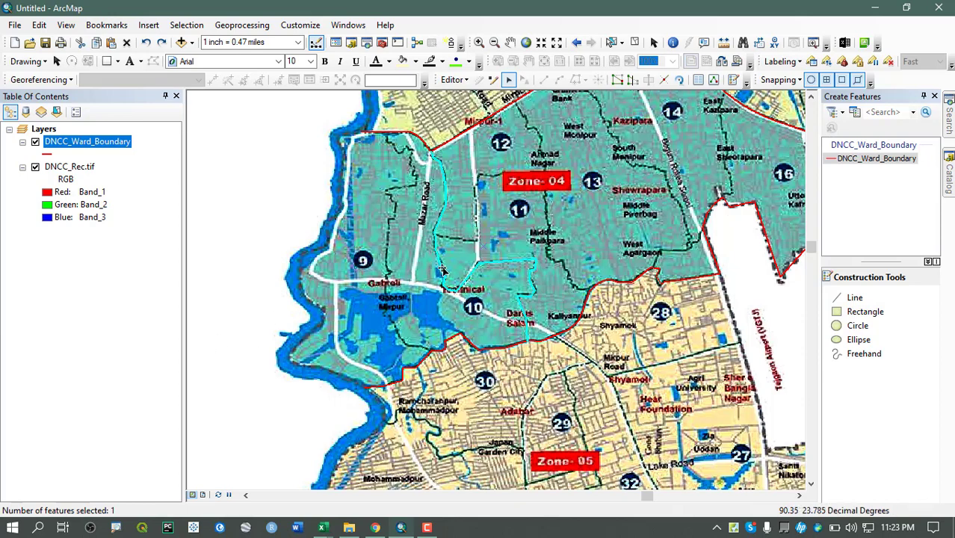
{"action": "left_click", "coordinate": [314, 301]}
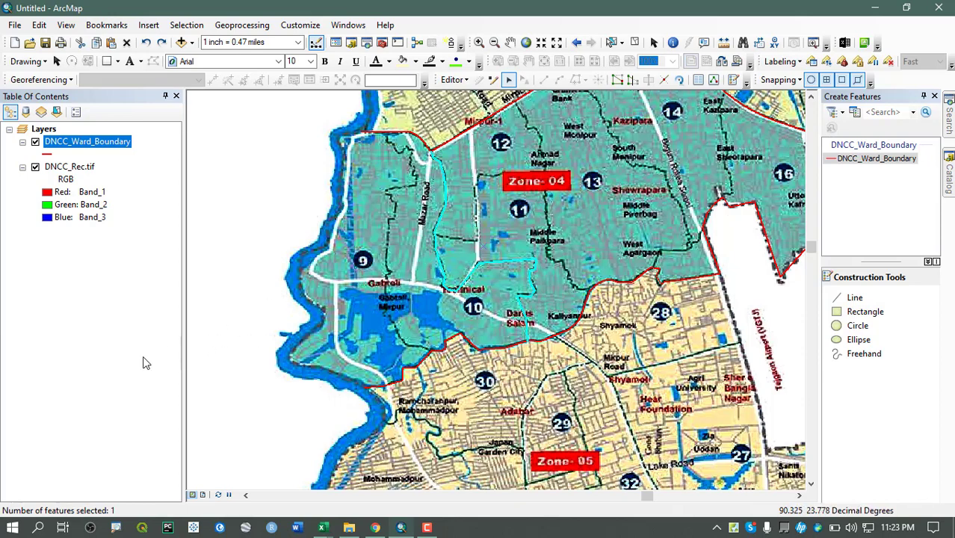
{"action": "scroll", "coordinate": [432, 283], "scroll_direction": "up", "scroll_amount": 10}
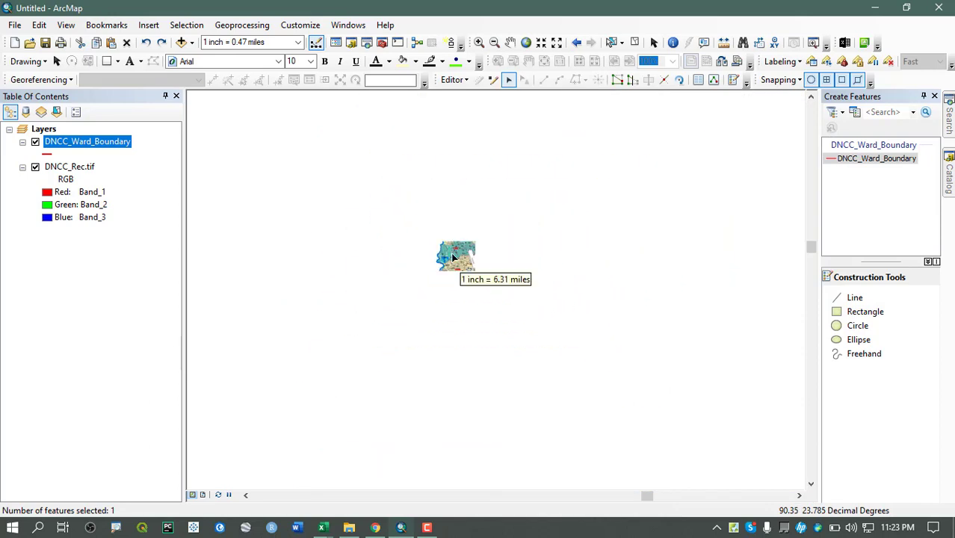
{"action": "left_click_drag", "start_coordinate": [456, 261], "coordinate": [610, 238]}
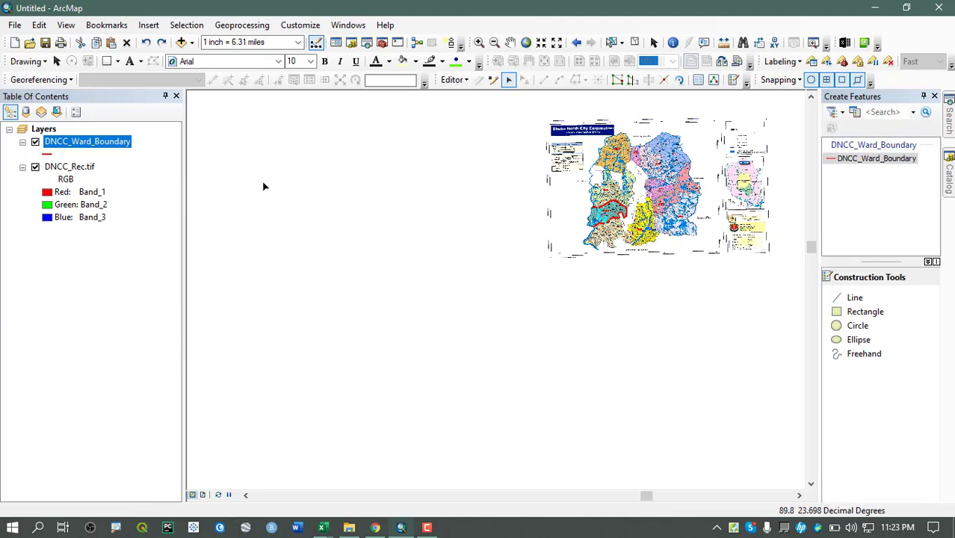
{"action": "left_click_drag", "start_coordinate": [738, 168], "coordinate": [575, 221]}
{"action": "scroll", "coordinate": [444, 279], "scroll_direction": "down", "scroll_amount": 10}
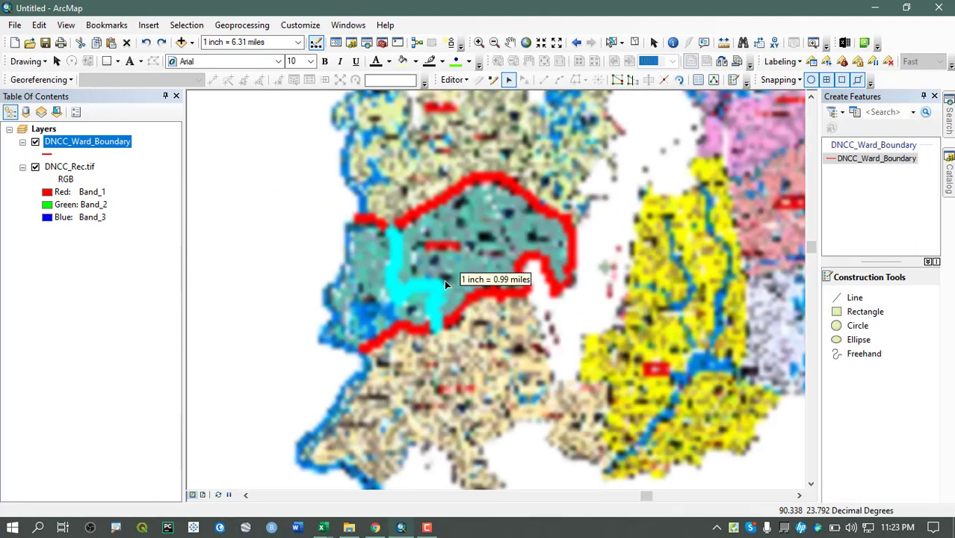
{"action": "scroll", "coordinate": [407, 217], "scroll_direction": "down", "scroll_amount": 2}
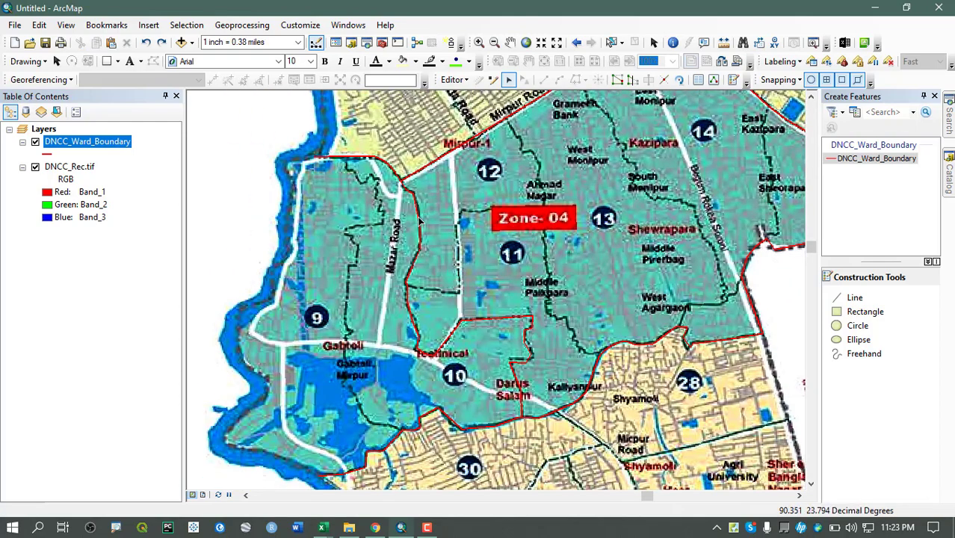
{"action": "left_click", "coordinate": [421, 222]}
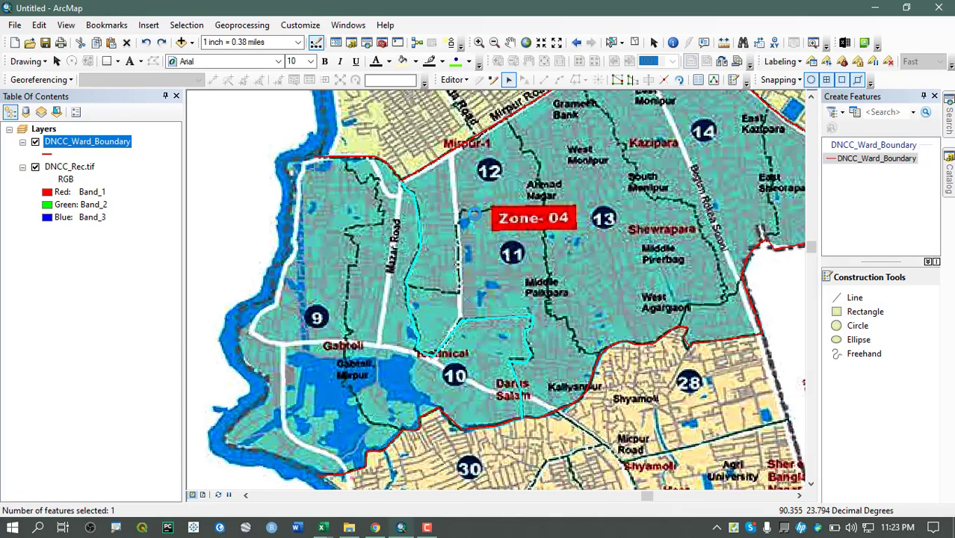
{"action": "left_click", "coordinate": [387, 159]}
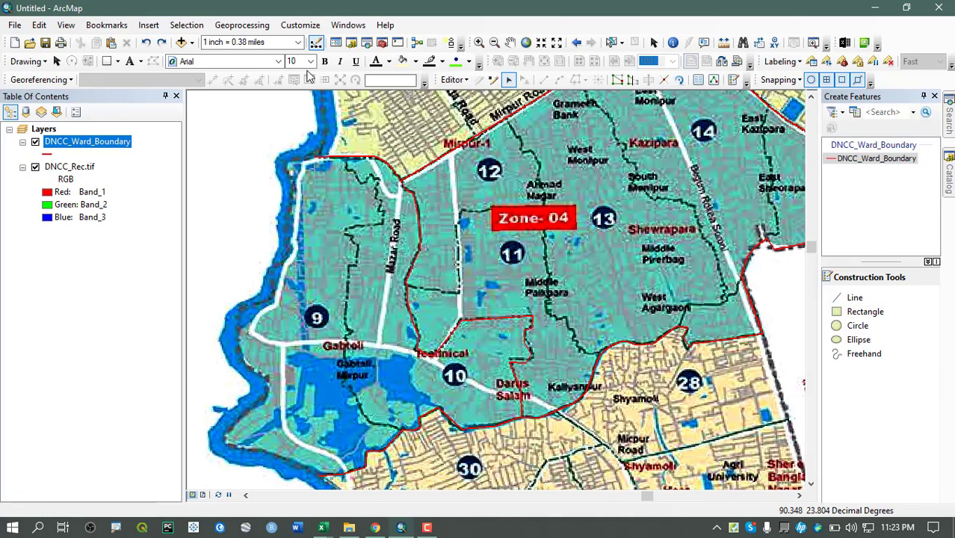
Check the sticky move tolerance in the editing options and close them without changes
{"action": "left_click", "coordinate": [454, 79]}
{"action": "left_click", "coordinate": [482, 338]}
{"action": "double_click", "coordinate": [494, 147]}
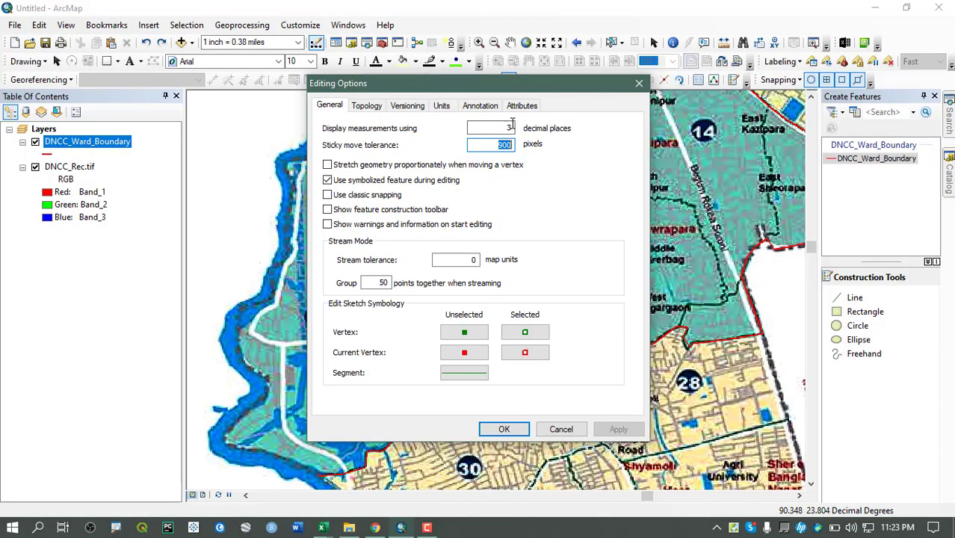
{"action": "left_click", "coordinate": [636, 84]}
Select the ward 10 boundary line again, try moving it along its upper section, and deselect it
{"action": "left_click", "coordinate": [472, 327]}
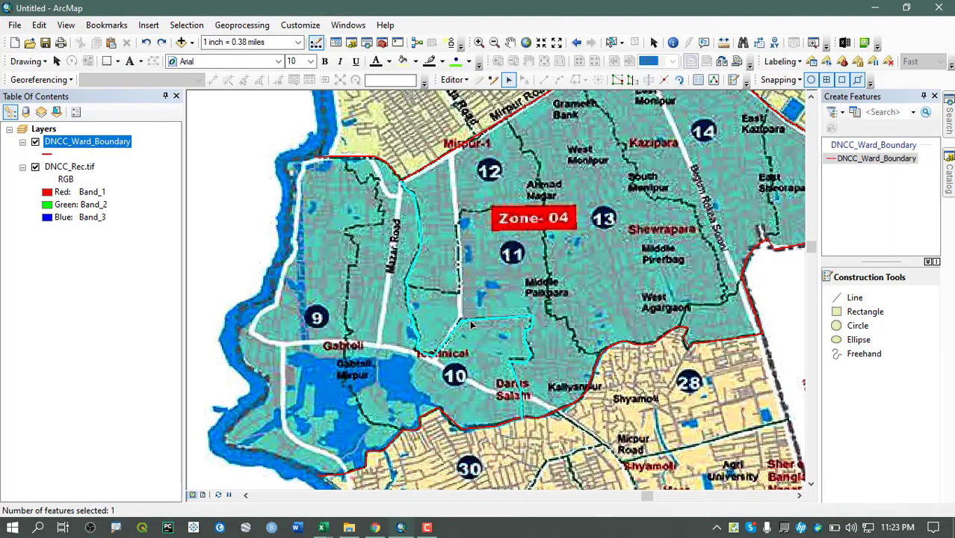
{"action": "left_click", "coordinate": [416, 231]}
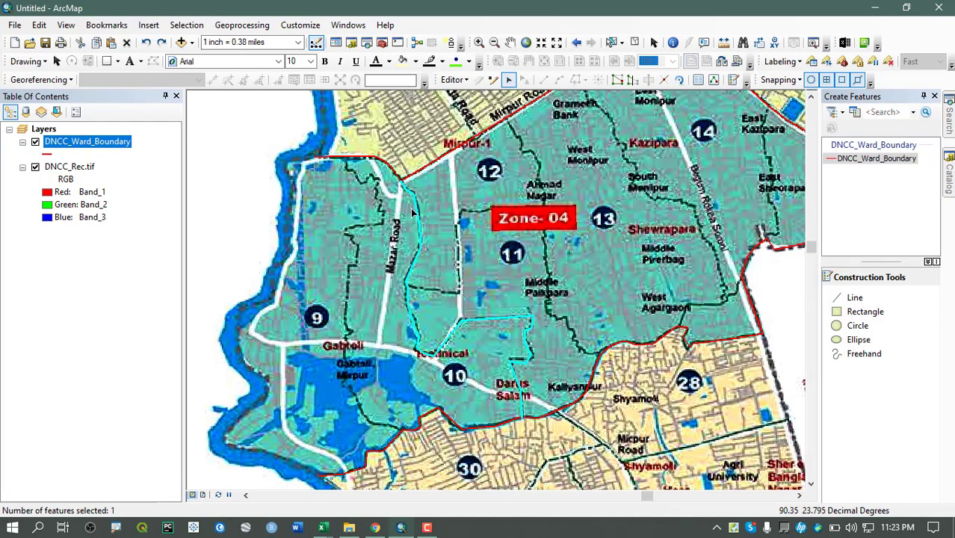
{"action": "scroll", "coordinate": [274, 219], "scroll_direction": "down", "scroll_amount": 3}
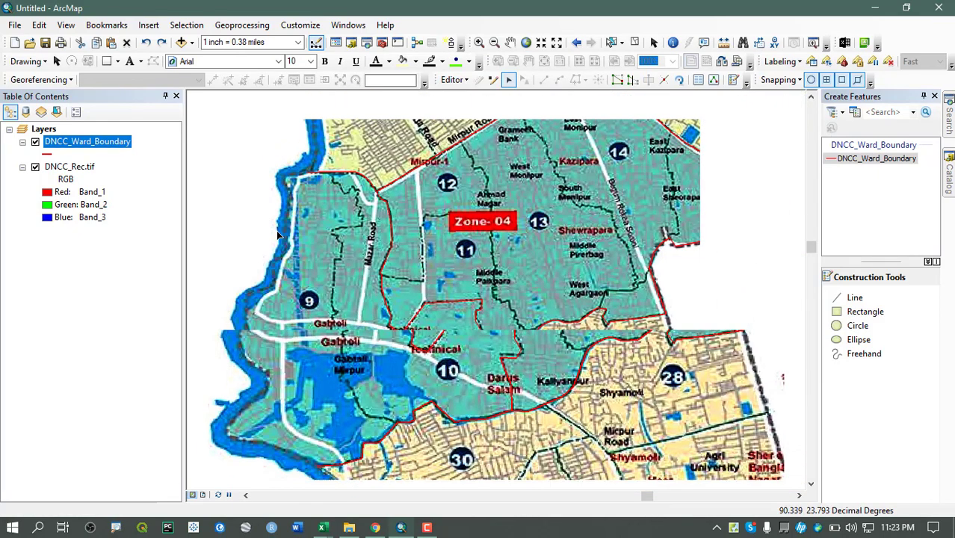
{"action": "left_click_drag", "start_coordinate": [288, 209], "coordinate": [253, 296]}
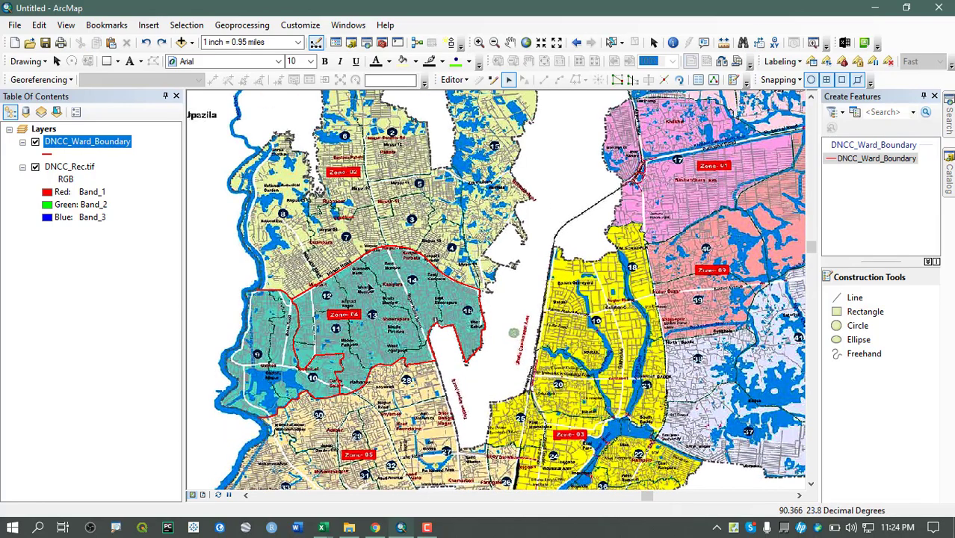
Stop editing the DNCC_Ward_Boundary layer without saving the edits
{"action": "scroll", "coordinate": [285, 364], "scroll_direction": "up", "scroll_amount": 2}
{"action": "scroll", "coordinate": [454, 280], "scroll_direction": "down", "scroll_amount": 3}
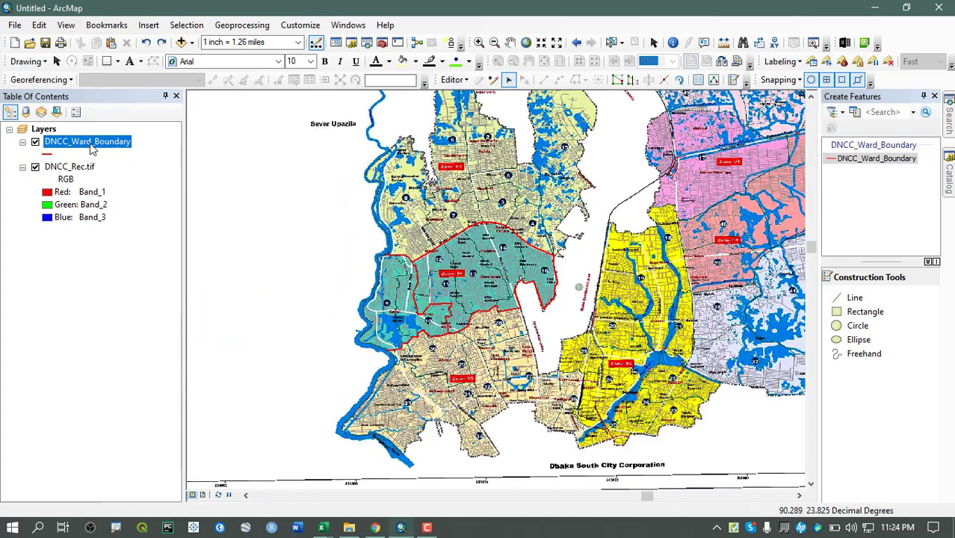
{"action": "left_click", "coordinate": [494, 79]}
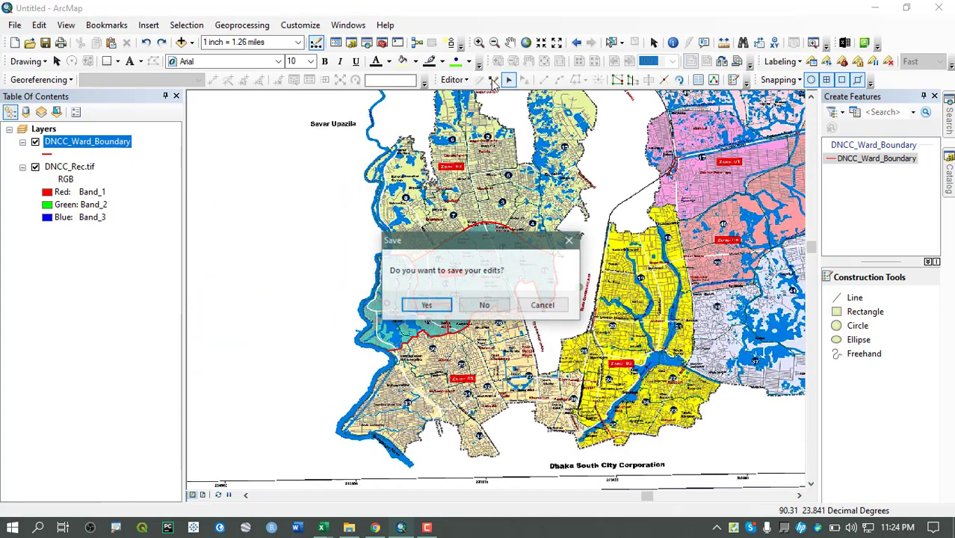
{"action": "left_click", "coordinate": [468, 305]}
Start a new editing session on the ward boundary layer and stop it again
{"action": "left_click", "coordinate": [452, 79]}
{"action": "left_click", "coordinate": [452, 80]}
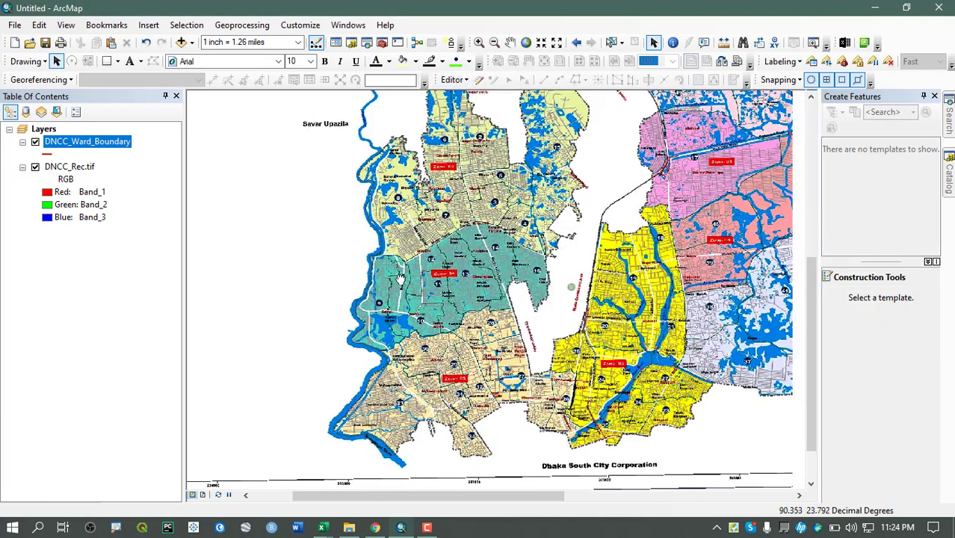
{"action": "left_click", "coordinate": [453, 80]}
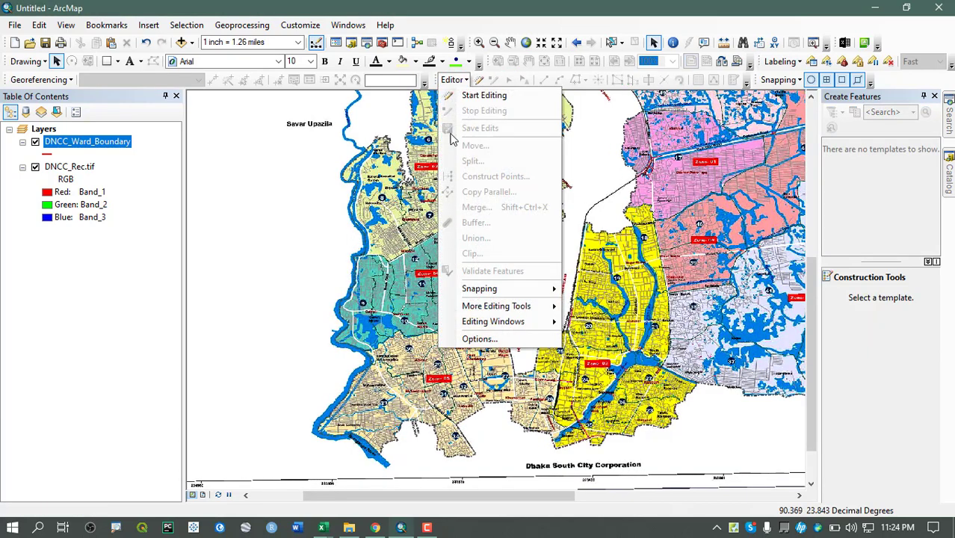
{"action": "left_click", "coordinate": [484, 96]}
{"action": "left_click", "coordinate": [453, 80]}
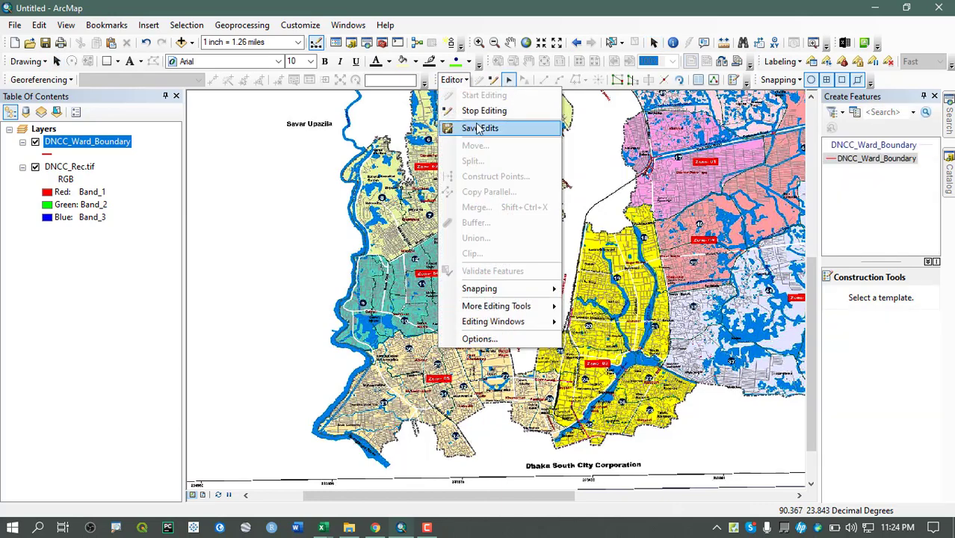
{"action": "left_click", "coordinate": [482, 110]}
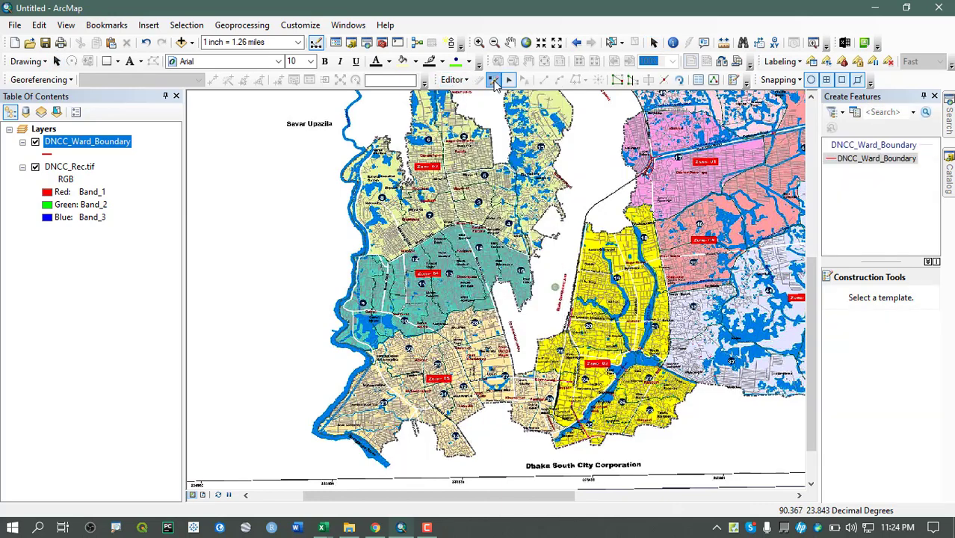
Remove the DNCC_Ward_Boundary layer from the map
{"action": "scroll", "coordinate": [577, 212], "scroll_direction": "right", "scroll_amount": 2}
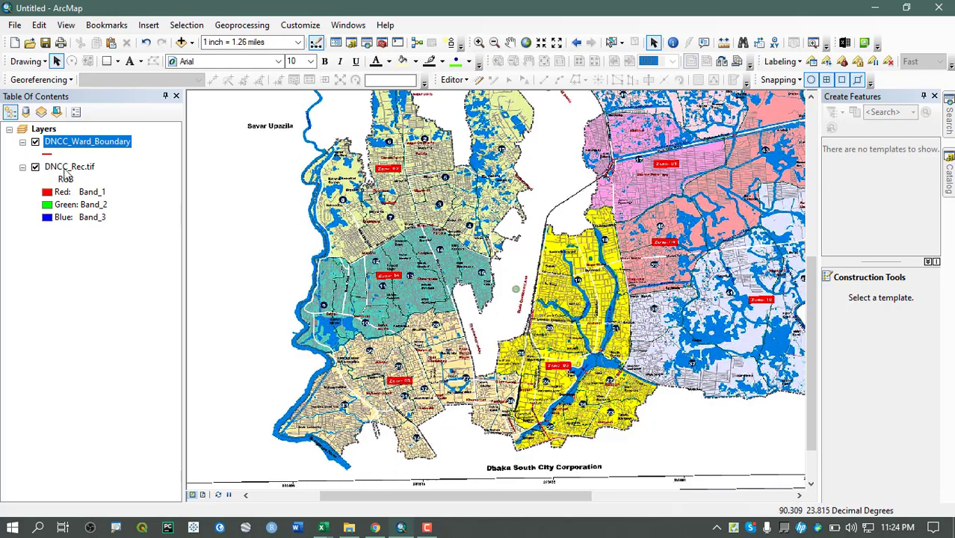
{"action": "right_click", "coordinate": [83, 147]}
{"action": "left_click", "coordinate": [132, 165]}
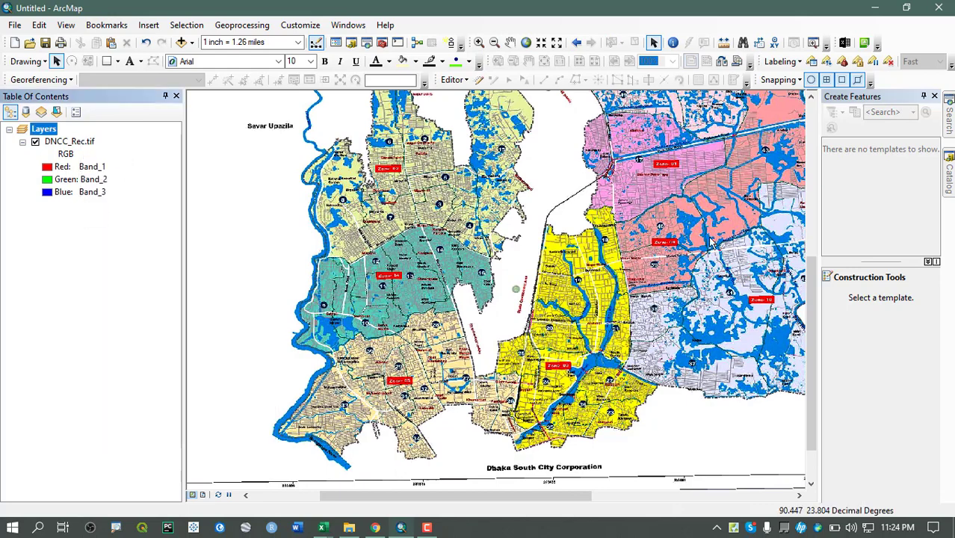
Add the finished DCC boundary line layer to the map from the DCC folder under GroupMappers
{"action": "left_click", "coordinate": [949, 176]}
{"action": "scroll", "coordinate": [793, 295], "scroll_direction": "up", "scroll_amount": 6}
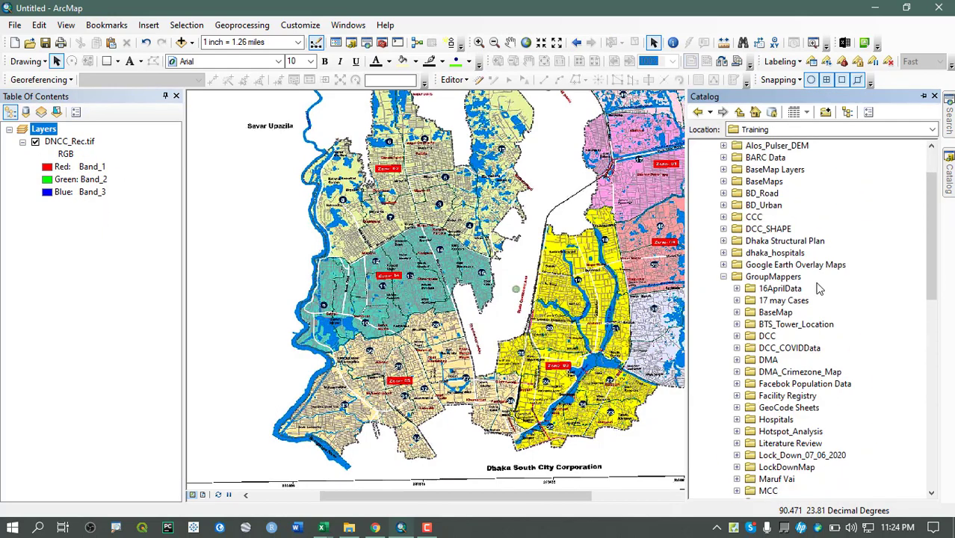
{"action": "scroll", "coordinate": [793, 295], "scroll_direction": "down", "scroll_amount": 3}
{"action": "left_click", "coordinate": [767, 229]}
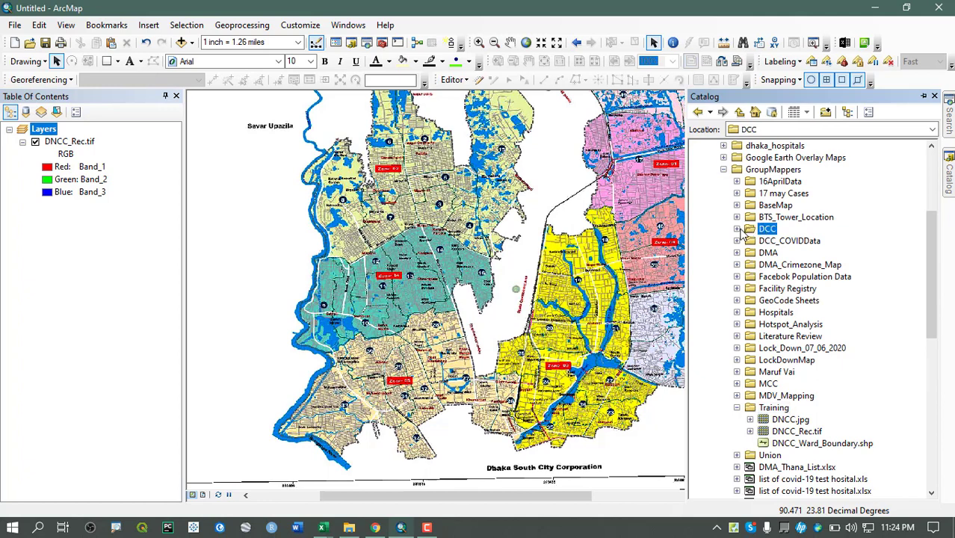
{"action": "left_click", "coordinate": [736, 229]}
{"action": "left_click_drag", "start_coordinate": [779, 327], "coordinate": [499, 317]}
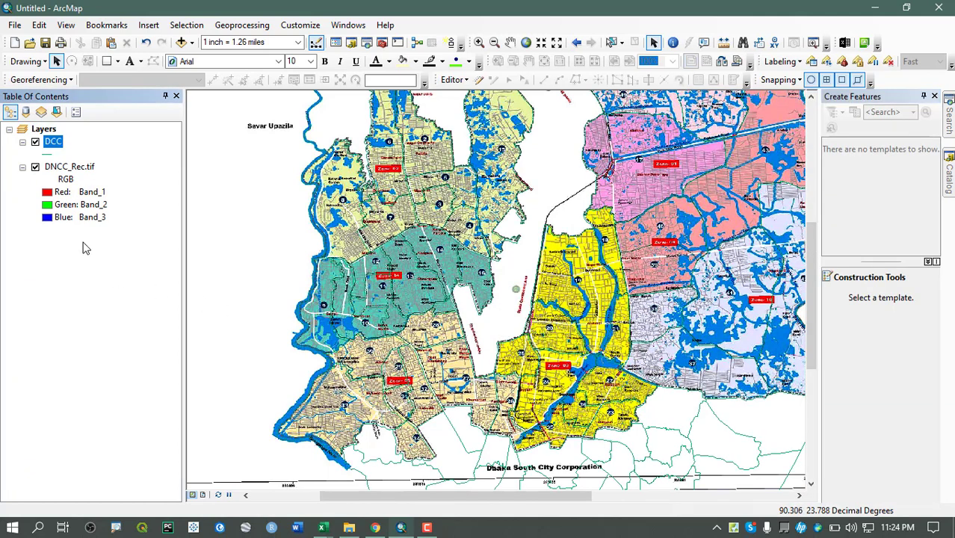
Hide the DNCC_Rec.tif raster and symbolize the DCC boundary lines with the Highway Ramp style
{"action": "left_click", "coordinate": [35, 168]}
{"action": "left_click", "coordinate": [48, 154]}
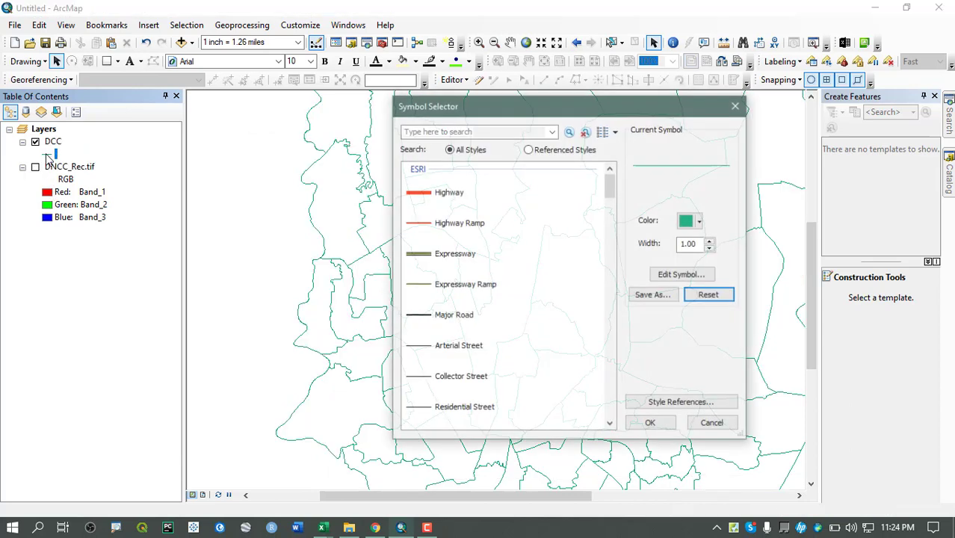
{"action": "left_click", "coordinate": [448, 221]}
{"action": "left_click", "coordinate": [655, 424]}
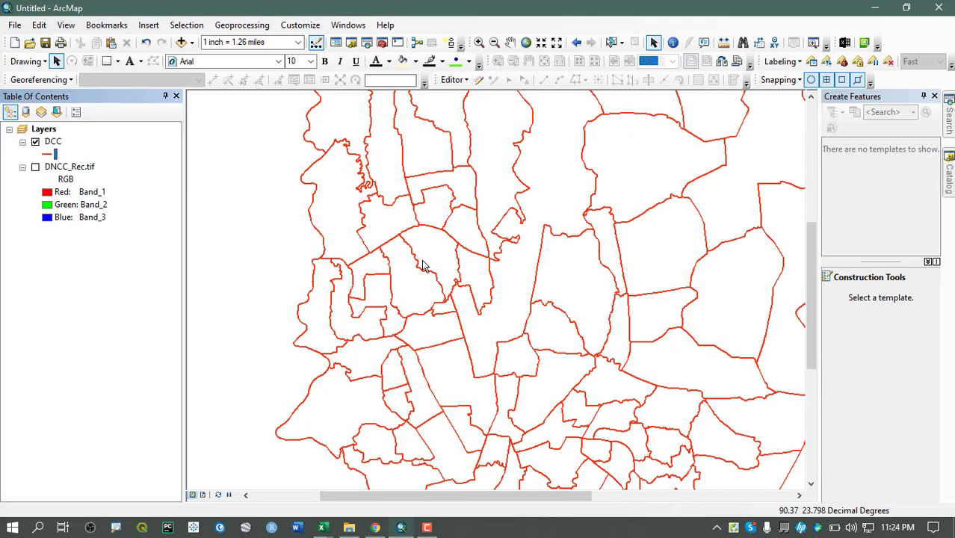
Compare the full DCC boundary lines with the DNCC_Rec.tif map by showing the raster, and hide it again
{"action": "scroll", "coordinate": [429, 287], "scroll_direction": "up", "scroll_amount": 3}
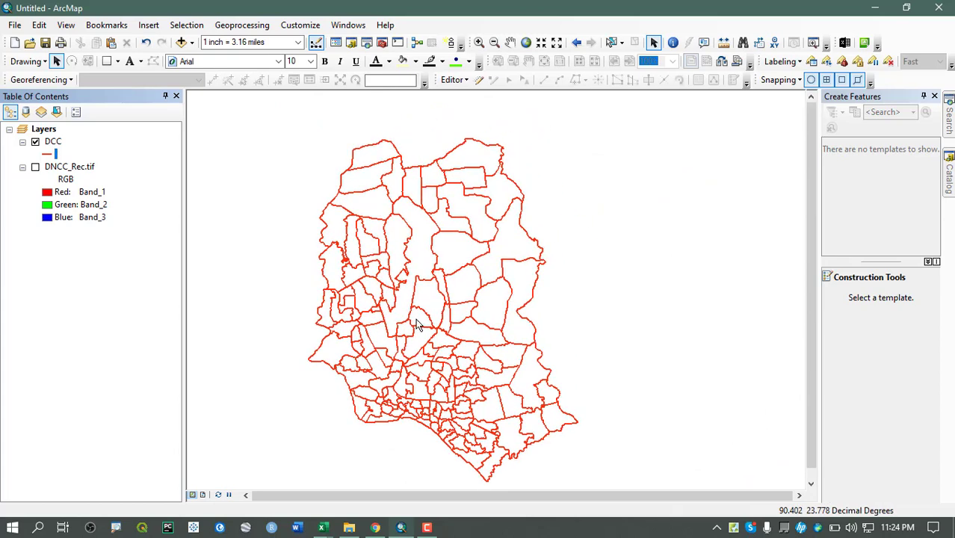
{"action": "left_click", "coordinate": [35, 167]}
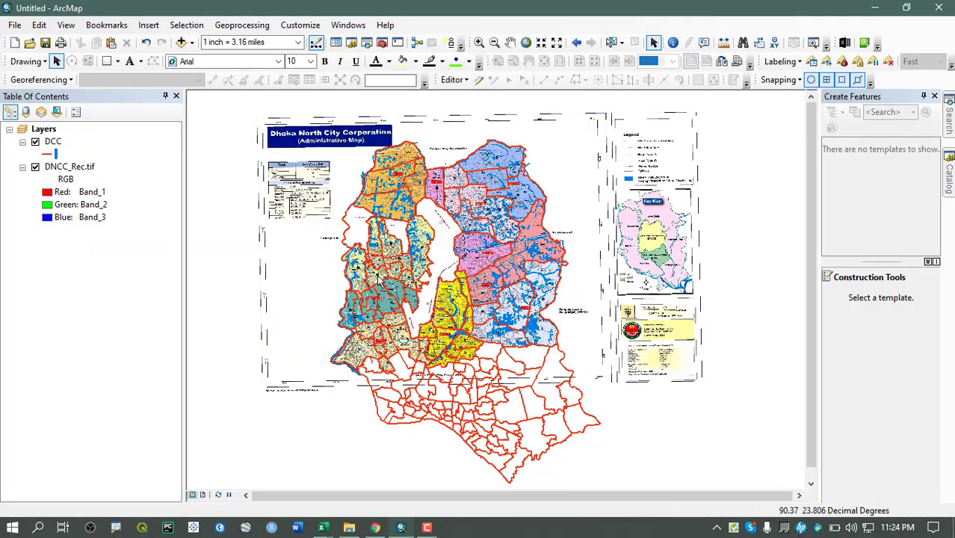
{"action": "left_click", "coordinate": [35, 166]}
Examine the polyline records in the DCC layer's attribute table and close the table
{"action": "left_click", "coordinate": [53, 141]}
{"action": "right_click", "coordinate": [52, 141]}
{"action": "left_click", "coordinate": [113, 181]}
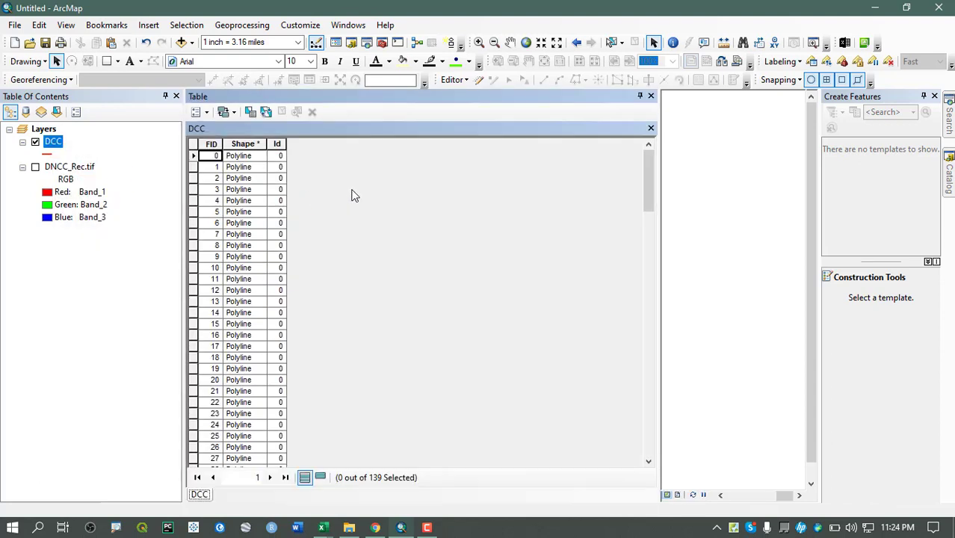
{"action": "left_click_drag", "start_coordinate": [646, 160], "coordinate": [649, 112]}
{"action": "left_click", "coordinate": [651, 96]}
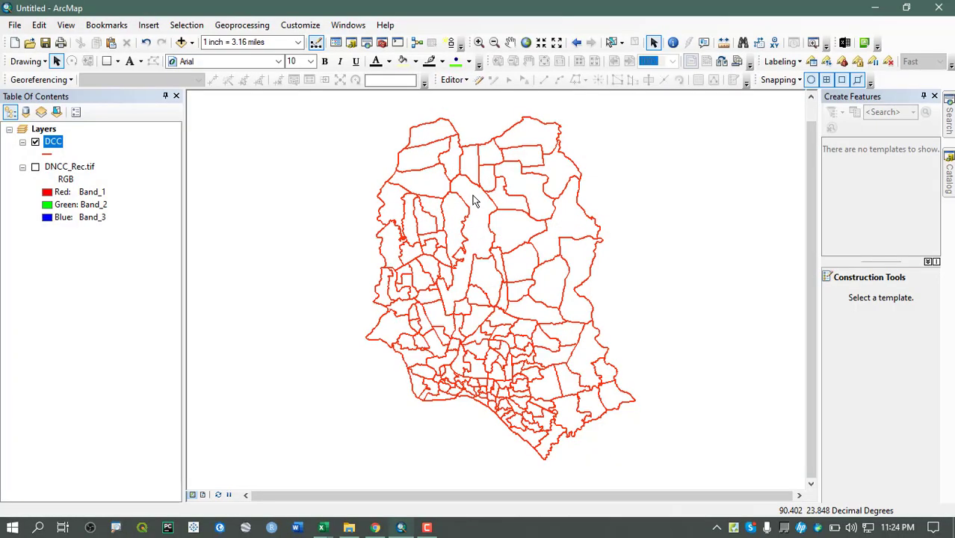
Show the DNCC_Rec.tif raster and compare the DCC boundary lines with its ward boundaries
{"action": "left_click", "coordinate": [35, 167]}
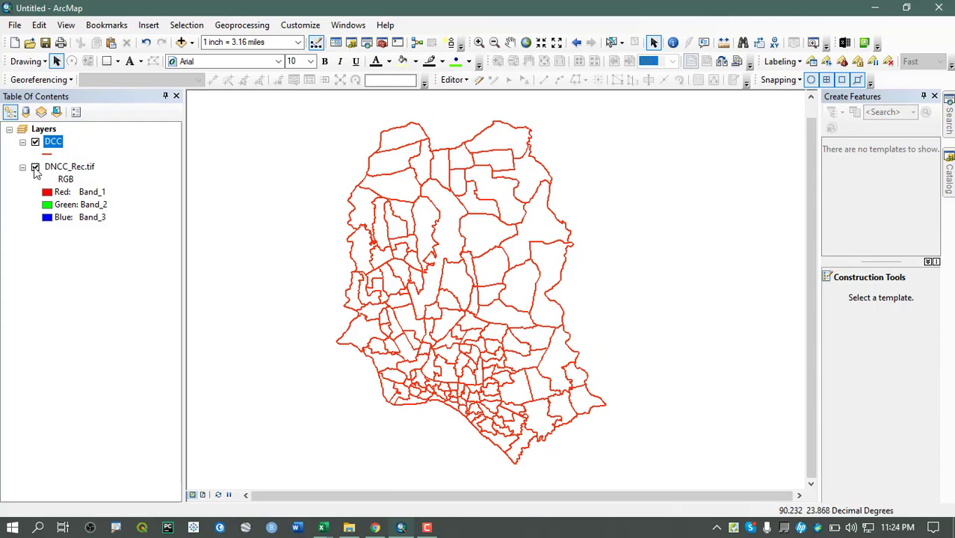
{"action": "scroll", "coordinate": [399, 121], "scroll_direction": "up", "scroll_amount": 5}
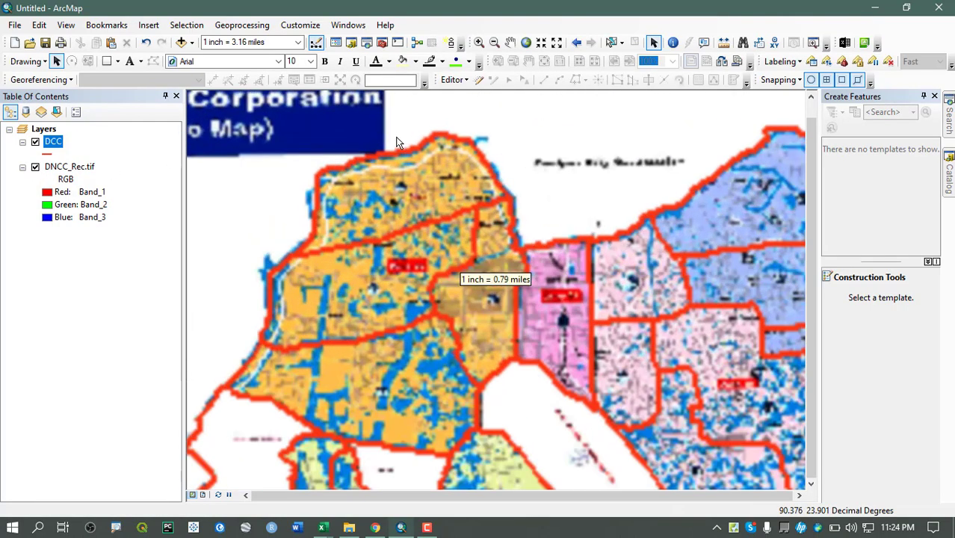
{"action": "key", "text": "Down"}
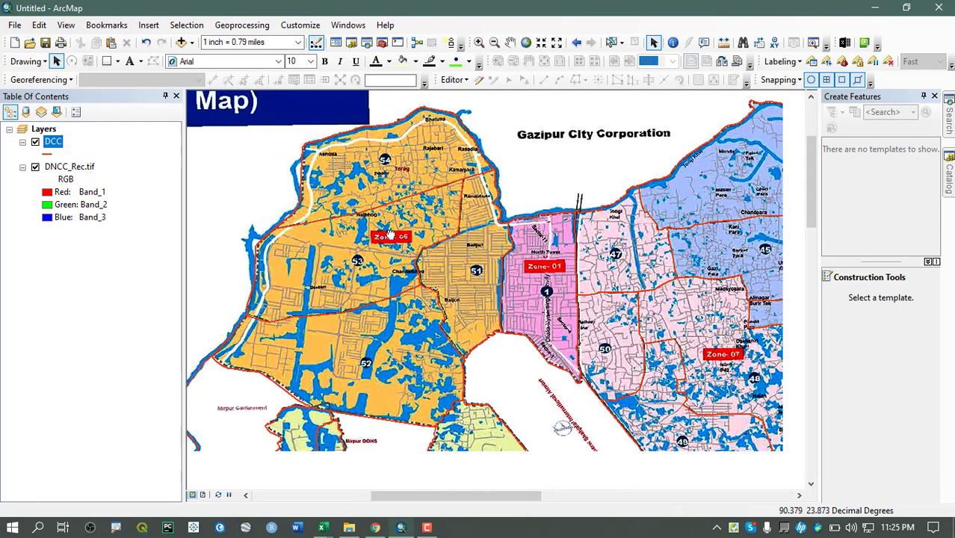
{"action": "key", "text": "Left"}
{"action": "scroll", "coordinate": [376, 233], "scroll_direction": "down", "scroll_amount": 3}
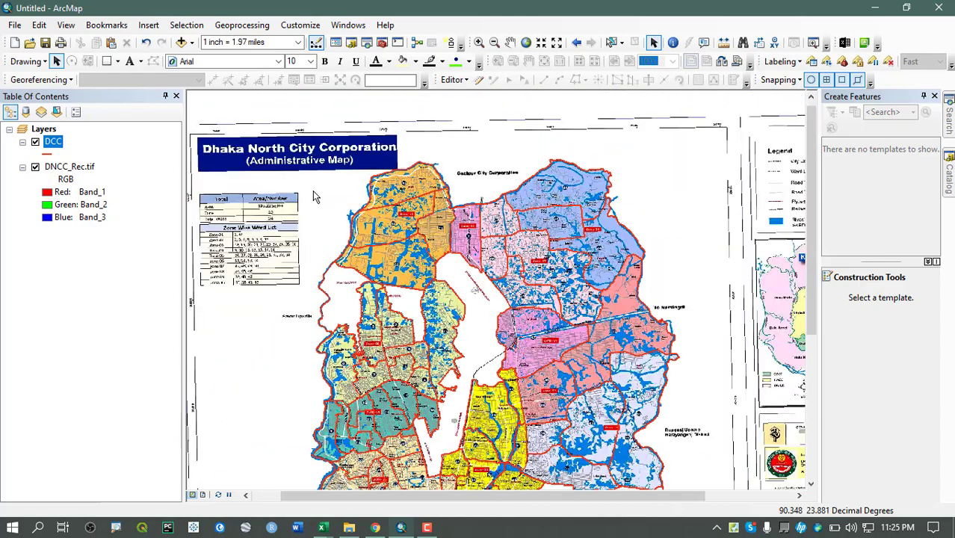
{"action": "scroll", "coordinate": [461, 240], "scroll_direction": "down", "scroll_amount": 1}
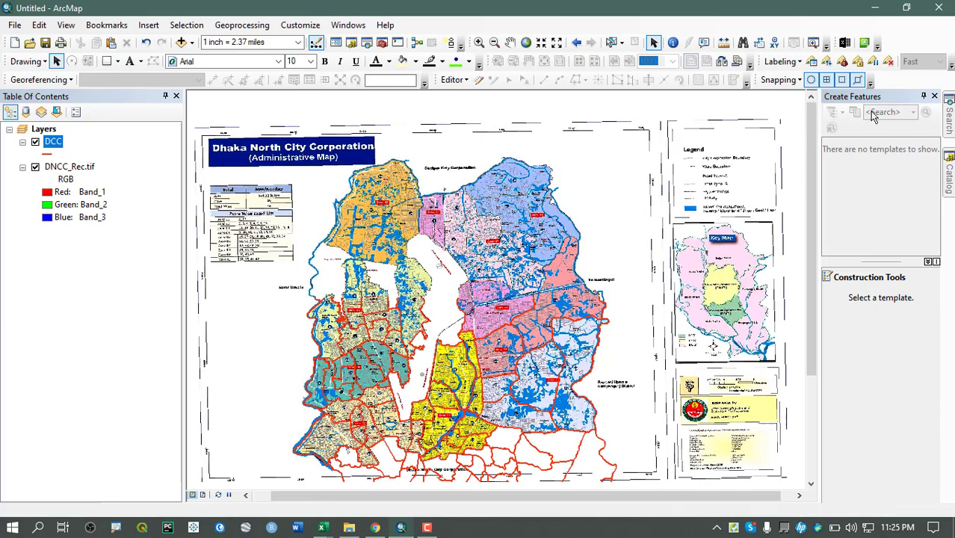
Close the Create Features window and keep the Catalog window docked open
{"action": "left_click", "coordinate": [935, 97]}
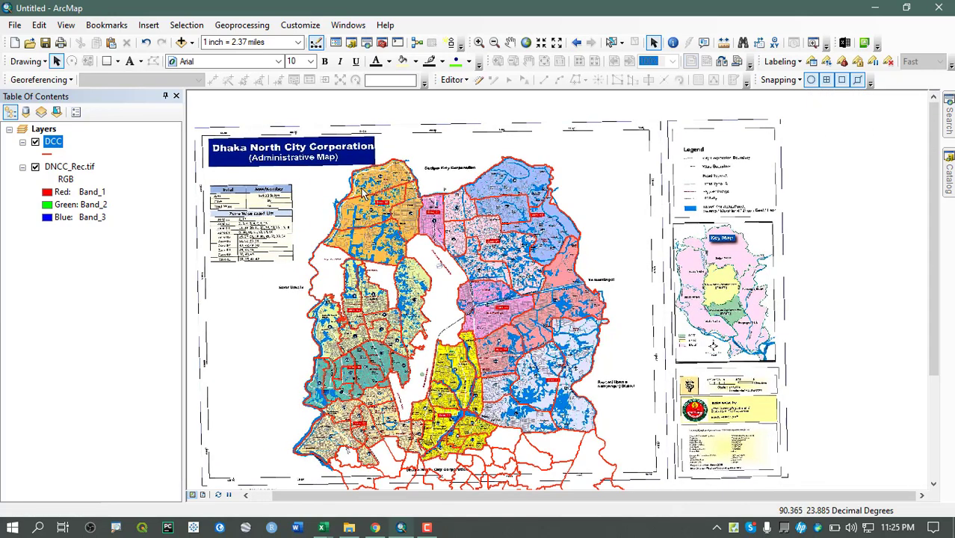
{"action": "left_click", "coordinate": [949, 174]}
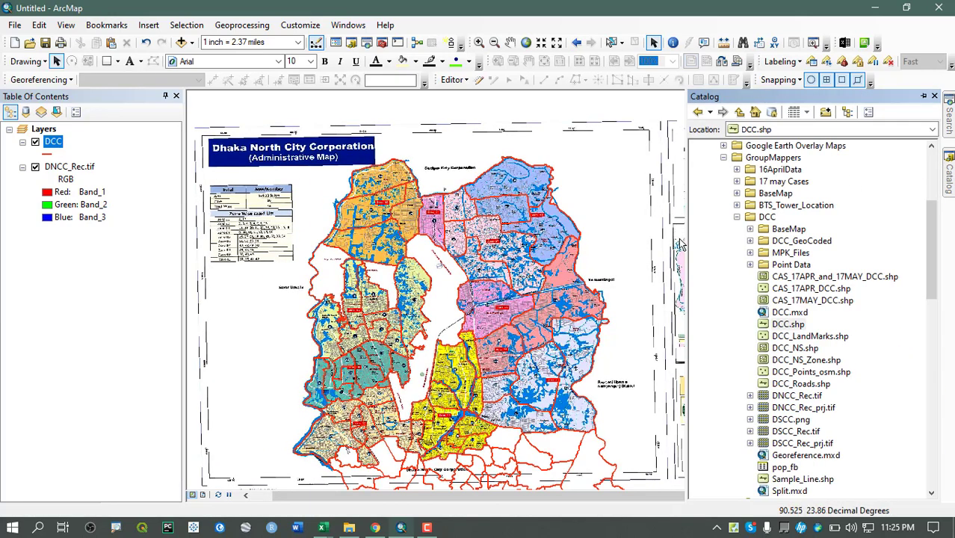
{"action": "left_click", "coordinate": [923, 96]}
Open the Feature To Polygon tool from the Features toolset of the Data Management system toolbox
{"action": "scroll", "coordinate": [889, 189], "scroll_direction": "down", "scroll_amount": 20}
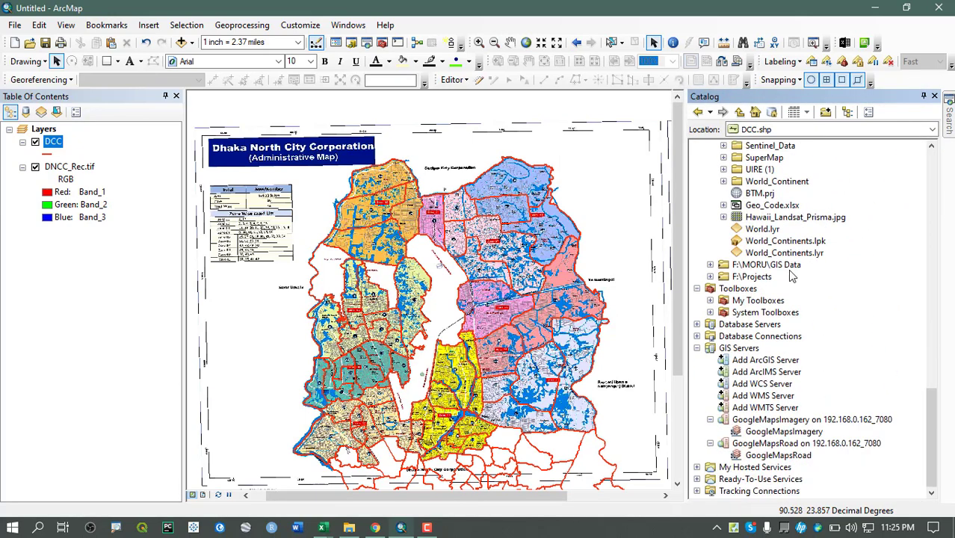
{"action": "left_click", "coordinate": [710, 313]}
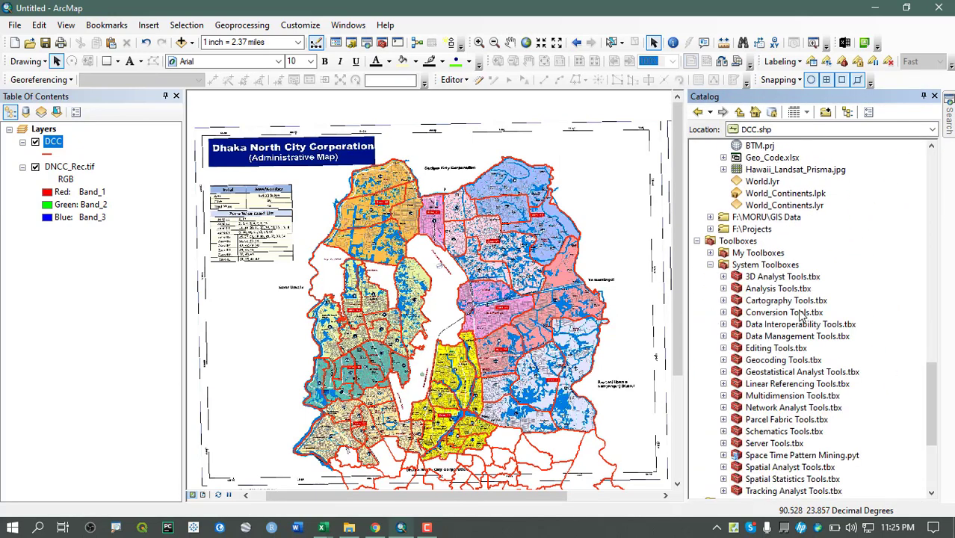
{"action": "scroll", "coordinate": [766, 232], "scroll_direction": "down", "scroll_amount": 4}
{"action": "left_click", "coordinate": [763, 194]}
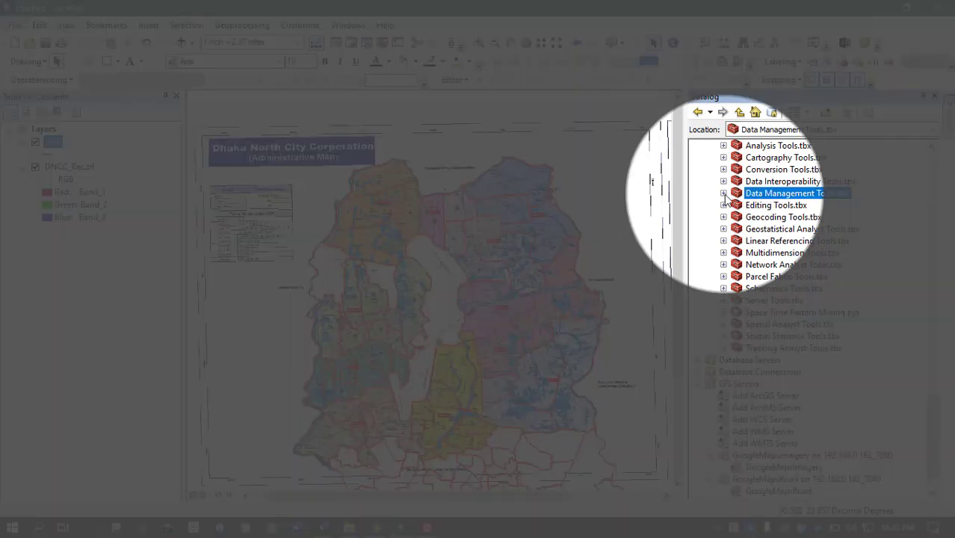
{"action": "left_click", "coordinate": [723, 194]}
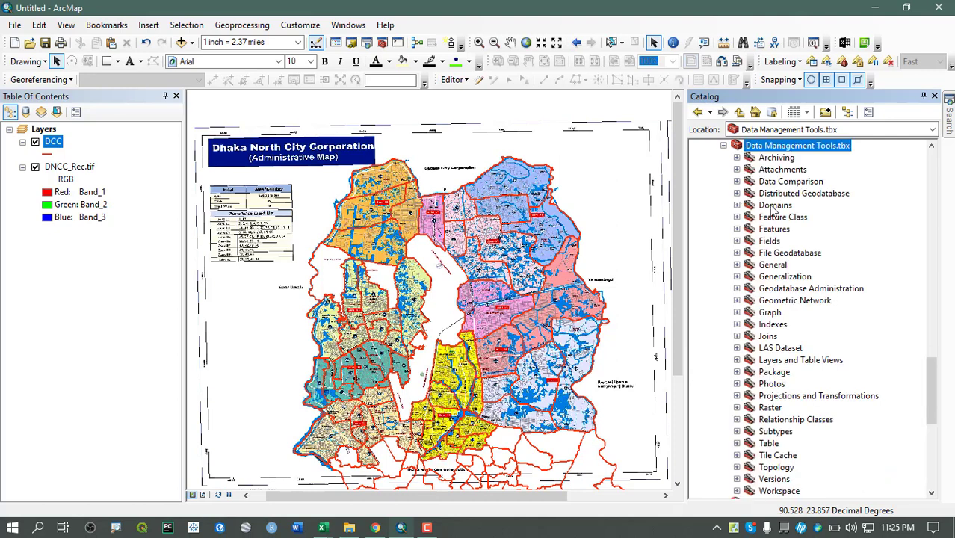
{"action": "scroll", "coordinate": [763, 206], "scroll_direction": "down", "scroll_amount": 2}
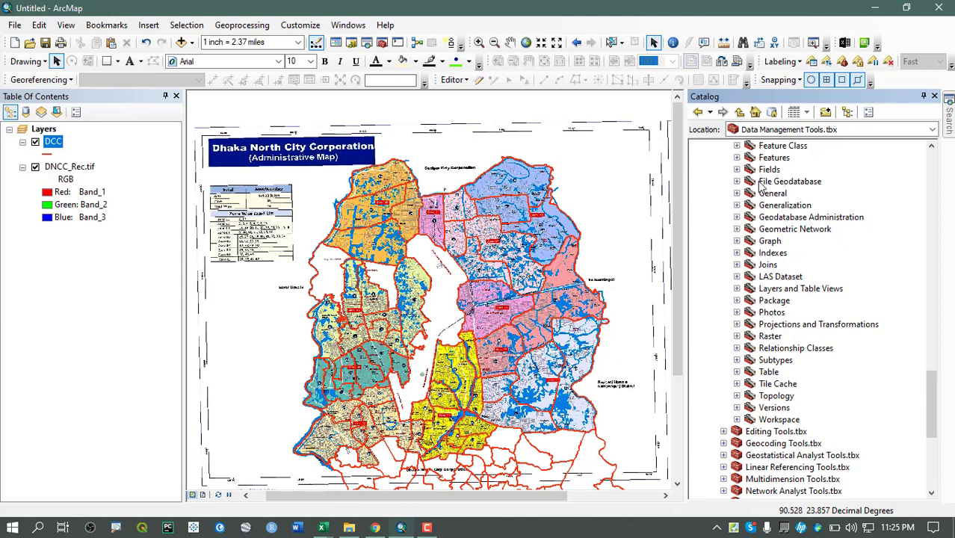
{"action": "left_click", "coordinate": [774, 158]}
{"action": "left_click", "coordinate": [736, 157]}
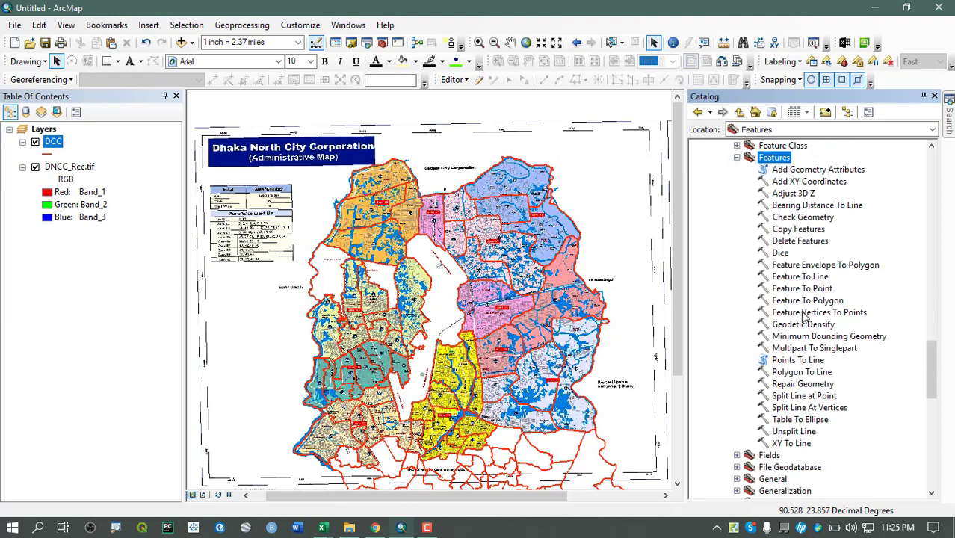
{"action": "left_click", "coordinate": [804, 300]}
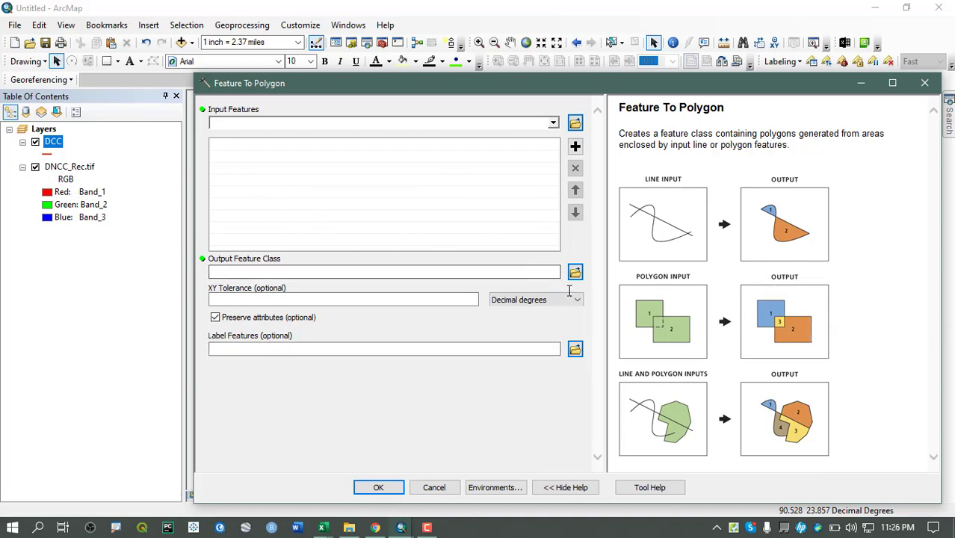
Hide the tool help and load the DCC line layer as the input features
{"action": "left_click", "coordinate": [566, 487]}
{"action": "left_click_drag", "start_coordinate": [502, 70], "coordinate": [656, 47]}
{"action": "left_click_drag", "start_coordinate": [58, 147], "coordinate": [366, 94]}
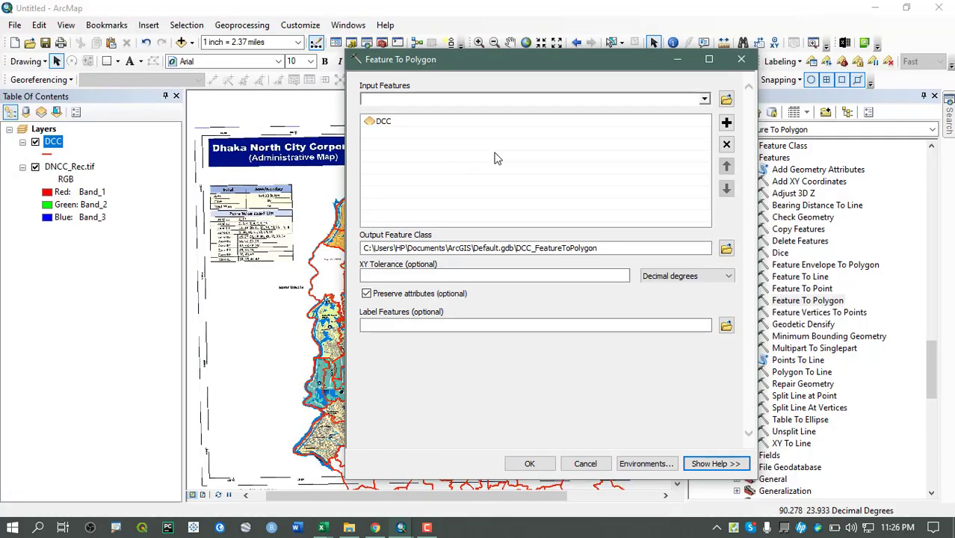
Set the output feature class to DNCC_Ward_Polygon.shp in F:\GIS Data\GroupMappers\Training and run Feature To Polygon
{"action": "left_click", "coordinate": [726, 248]}
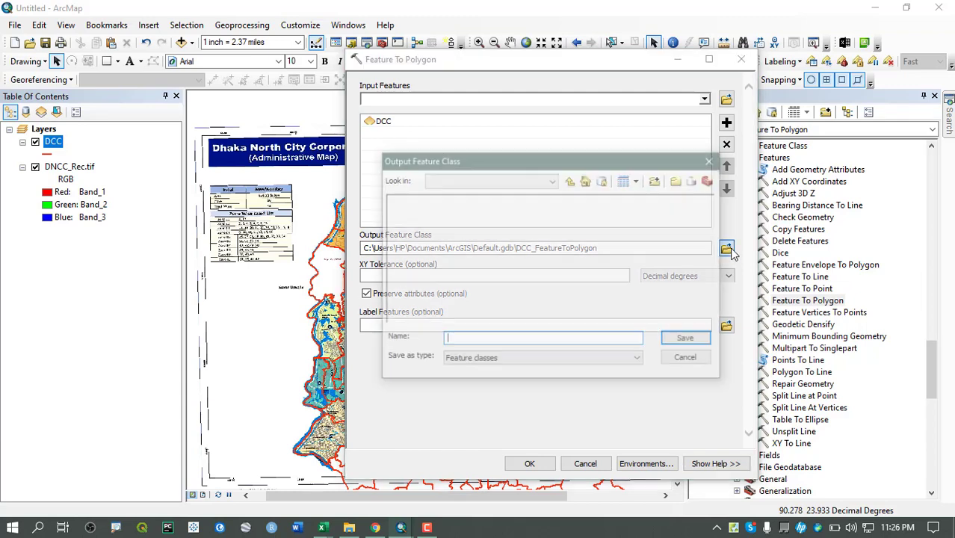
{"action": "left_click", "coordinate": [523, 183]}
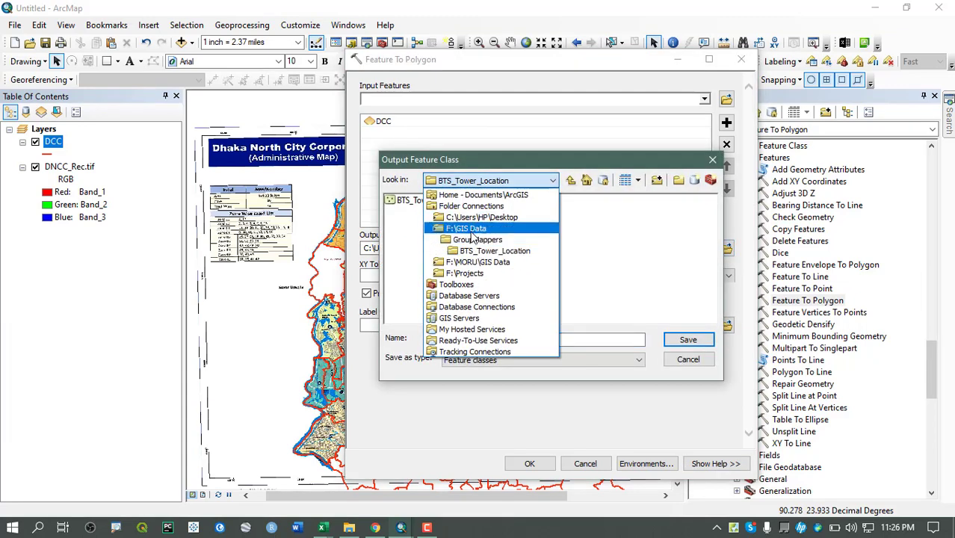
{"action": "left_click", "coordinate": [512, 236]}
{"action": "scroll", "coordinate": [510, 248], "scroll_direction": "down", "scroll_amount": 1}
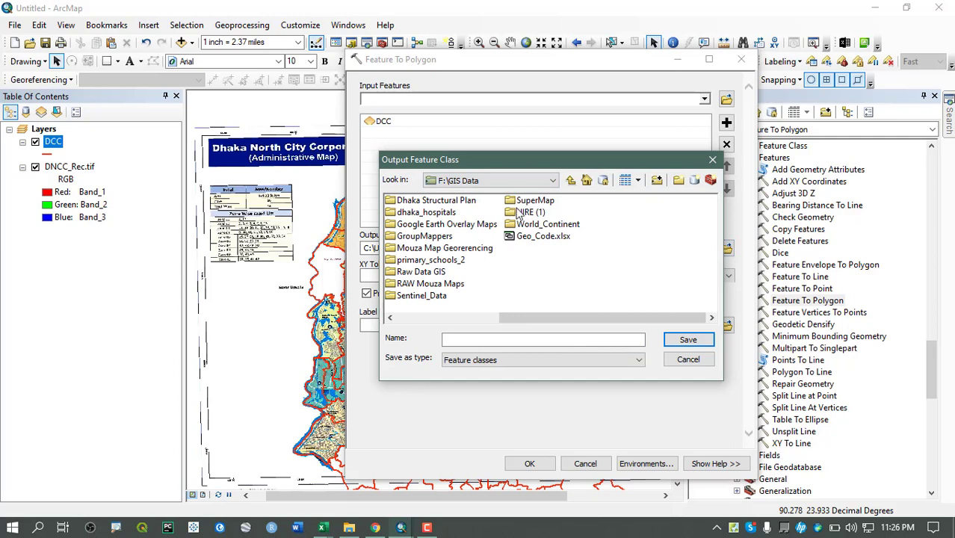
{"action": "scroll", "coordinate": [463, 268], "scroll_direction": "up", "scroll_amount": 1}
{"action": "double_click", "coordinate": [537, 236]}
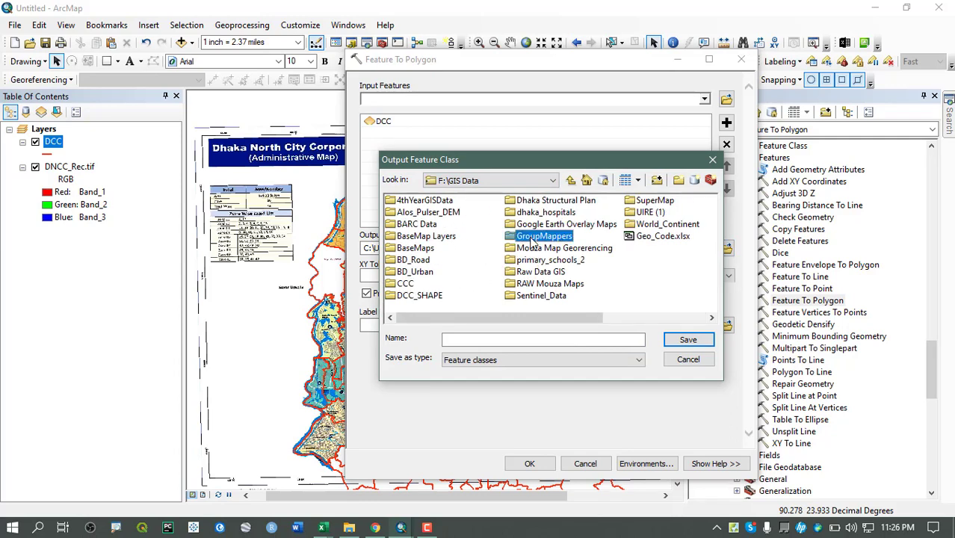
{"action": "double_click", "coordinate": [541, 213]}
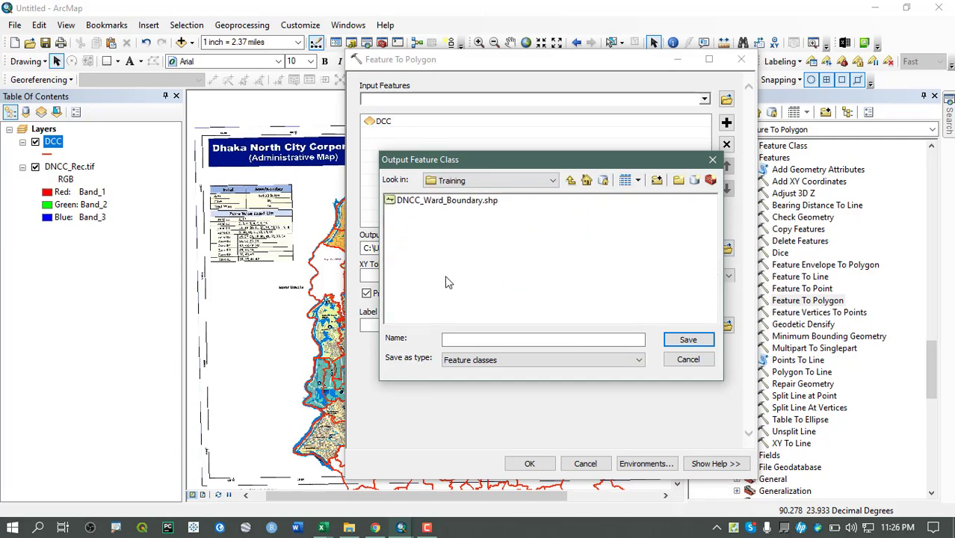
{"action": "left_click", "coordinate": [458, 339]}
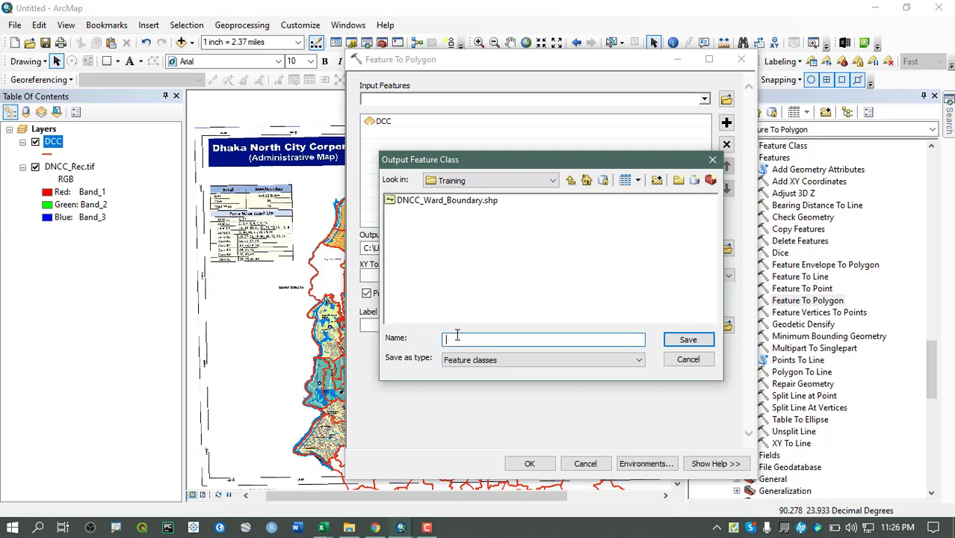
{"action": "left_click", "coordinate": [419, 200]}
{"action": "left_click", "coordinate": [526, 340]}
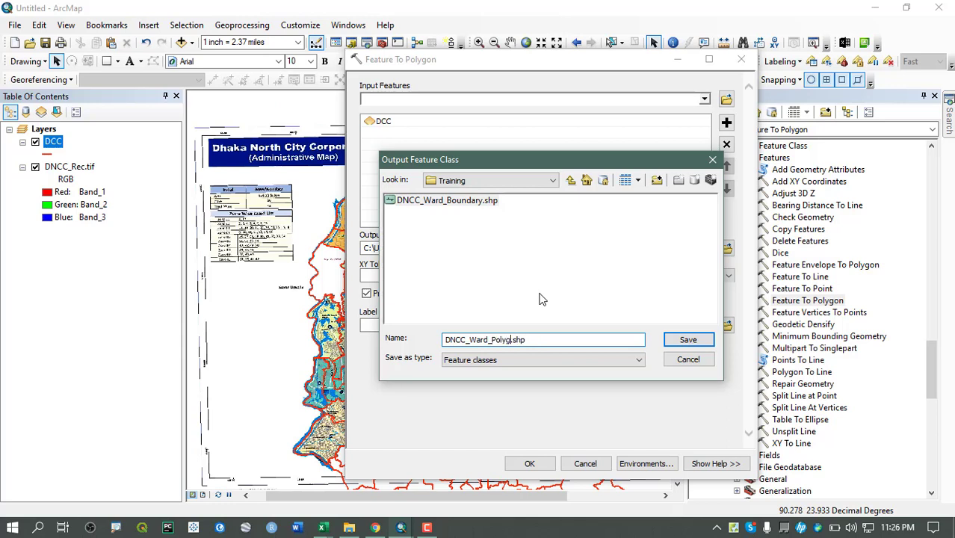
{"action": "key", "text": "Return"}
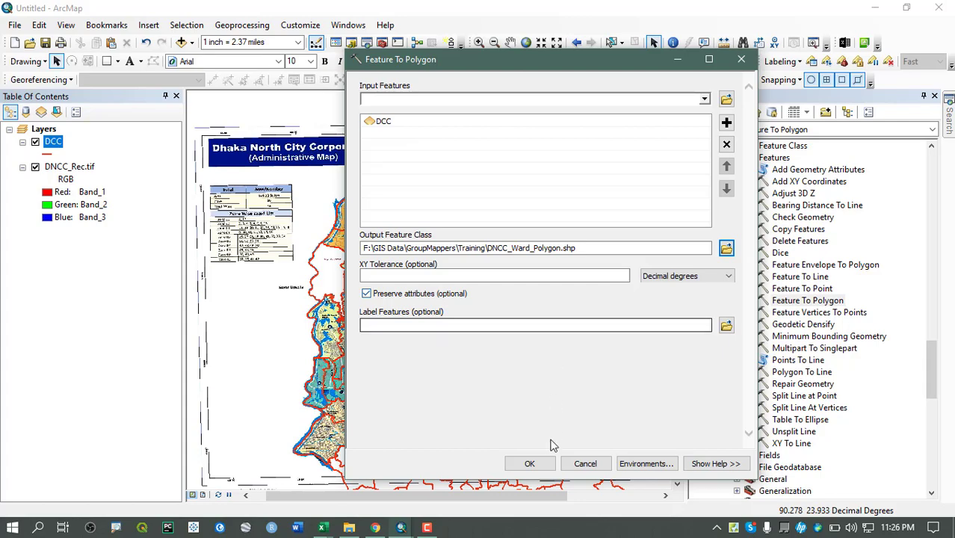
{"action": "left_click", "coordinate": [526, 464]}
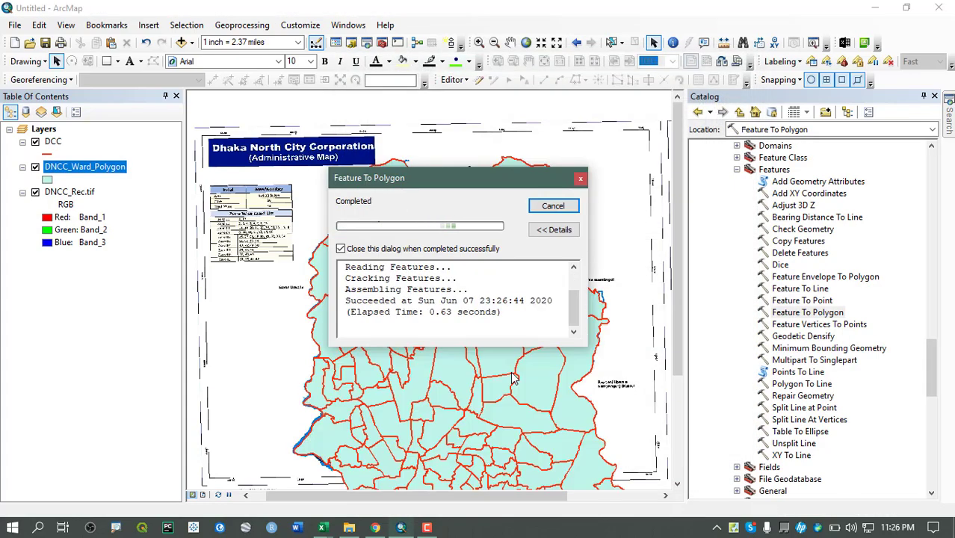
Remove the DCC line layer from the map, leaving DNCC_Ward_Polygon above the DNCC_Rec.tif raster
{"action": "scroll", "coordinate": [420, 193], "scroll_direction": "up", "scroll_amount": 2}
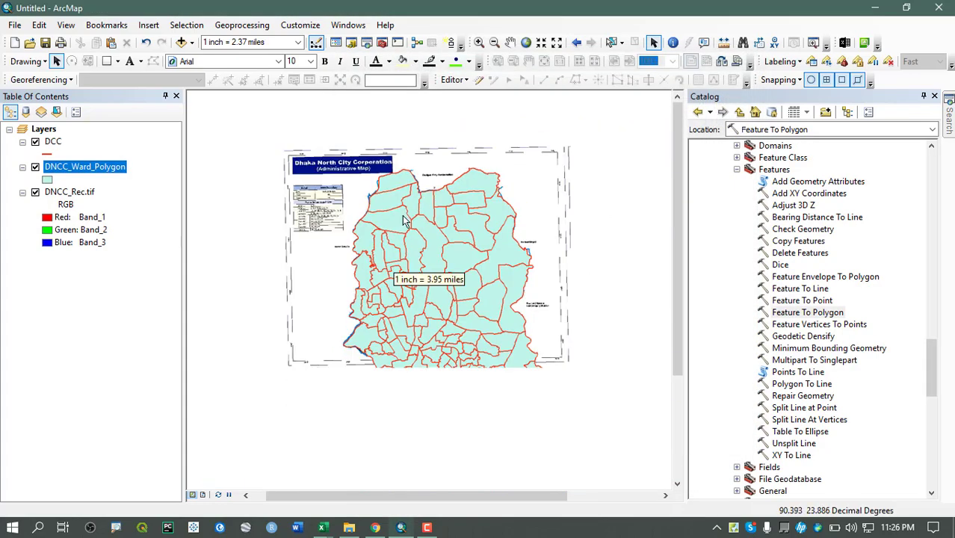
{"action": "left_click", "coordinate": [36, 192]}
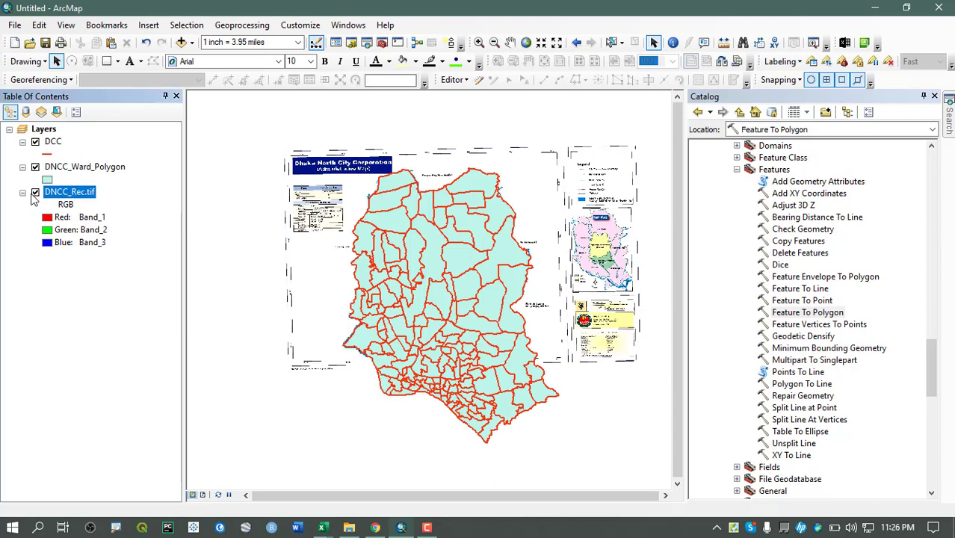
{"action": "right_click", "coordinate": [52, 142]}
{"action": "left_click", "coordinate": [82, 165]}
{"action": "left_click_drag", "start_coordinate": [434, 280], "coordinate": [434, 266]}
{"action": "scroll", "coordinate": [404, 218], "scroll_direction": "down", "scroll_amount": 5}
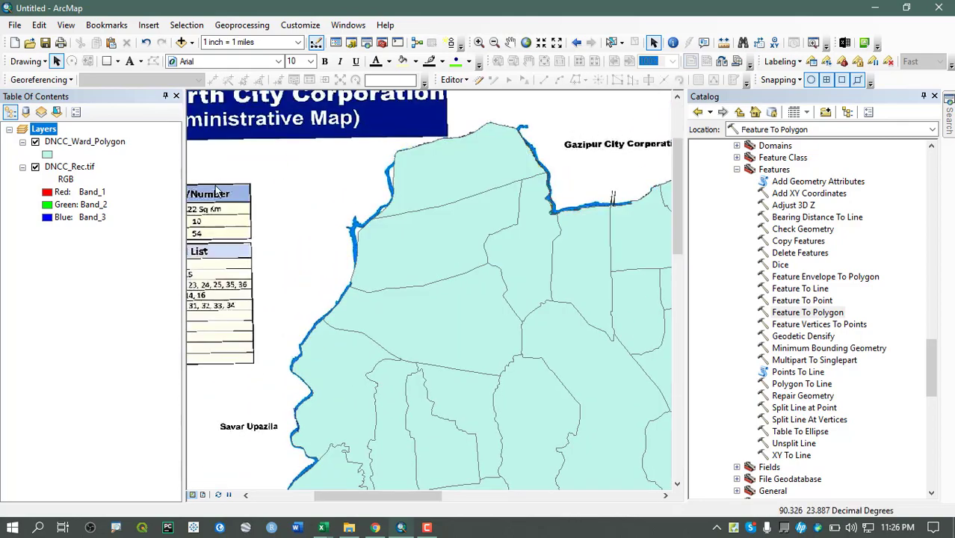
Open the DNCC_Ward_Polygon attribute table, narrow it beside the map, and auto-hide the Catalog window
{"action": "right_click", "coordinate": [81, 144]}
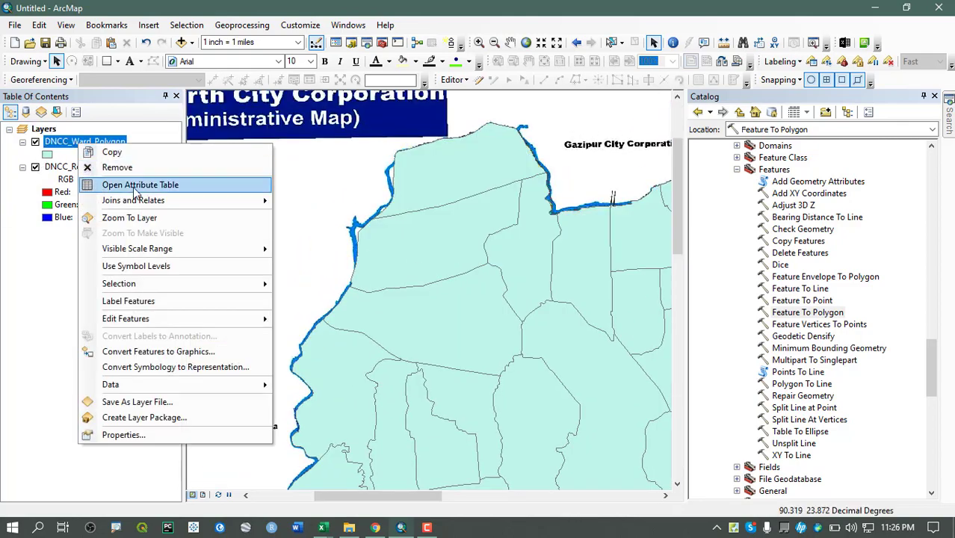
{"action": "left_click", "coordinate": [136, 187]}
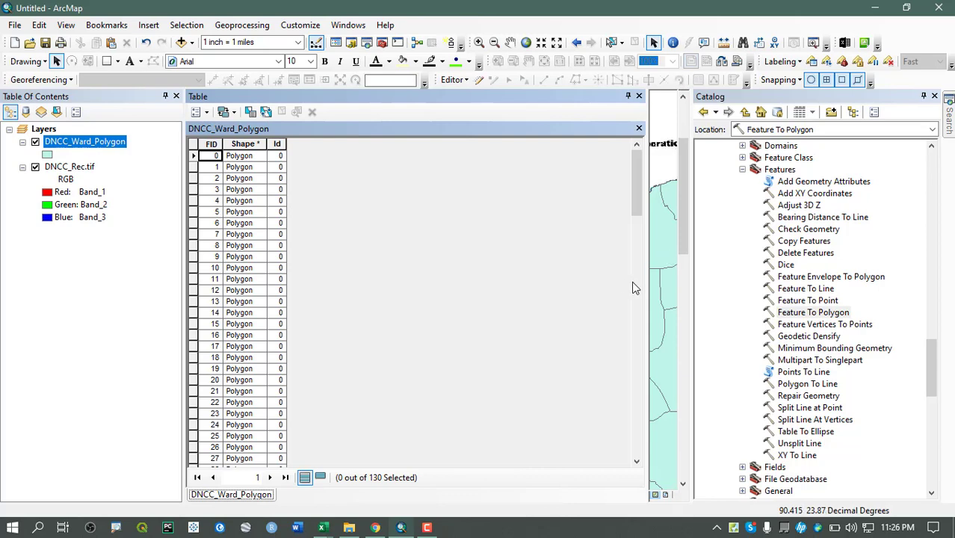
{"action": "left_click_drag", "start_coordinate": [644, 292], "coordinate": [379, 296]}
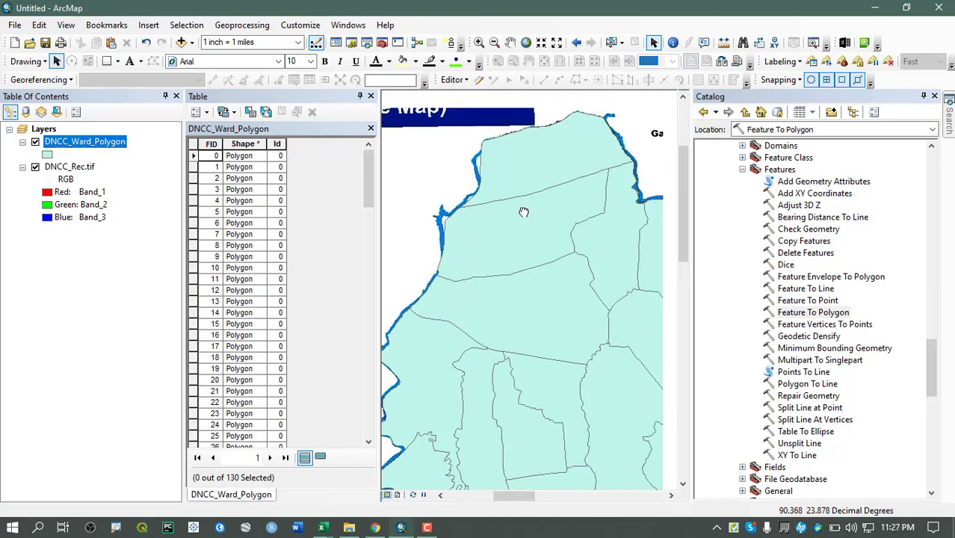
{"action": "left_click", "coordinate": [923, 97]}
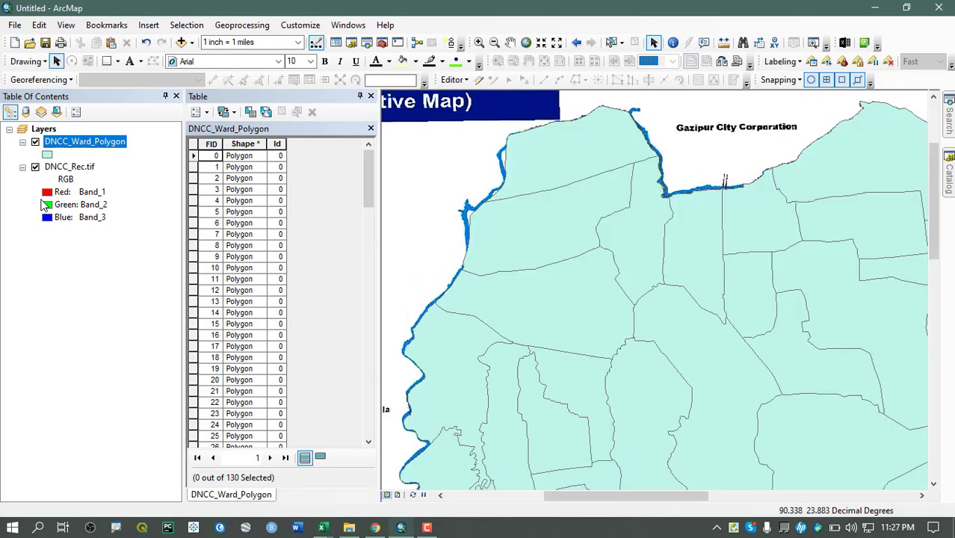
Symbolize the DNCC_Ward_Polygon layer with the Hollow style and an outline width of 2
{"action": "left_click", "coordinate": [47, 155]}
{"action": "left_click", "coordinate": [546, 272]}
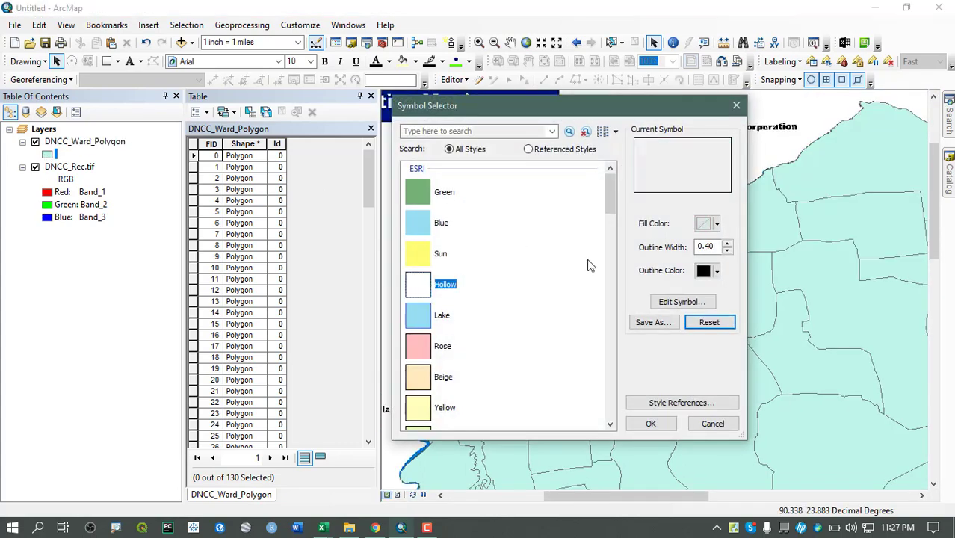
{"action": "double_click", "coordinate": [705, 248]}
{"action": "type", "text": "2"}
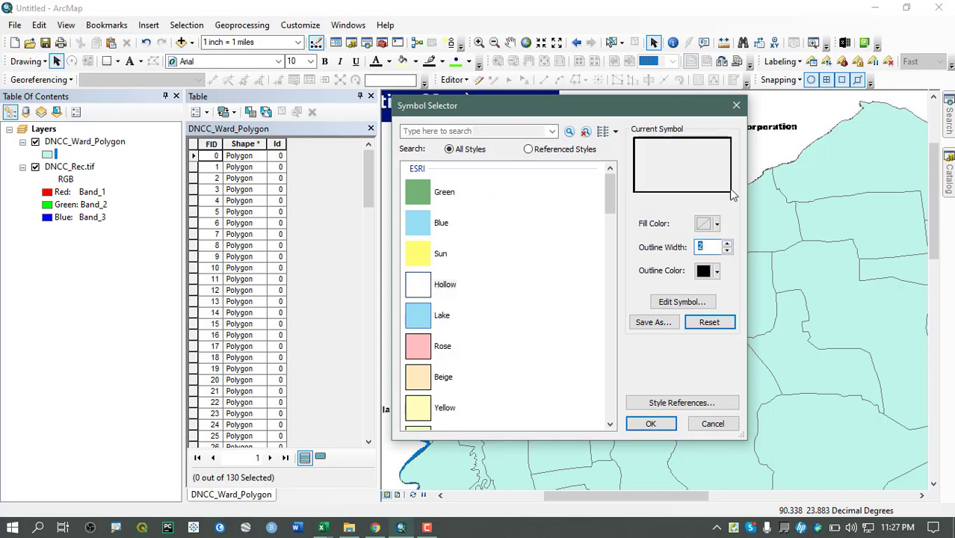
{"action": "left_click", "coordinate": [651, 424]}
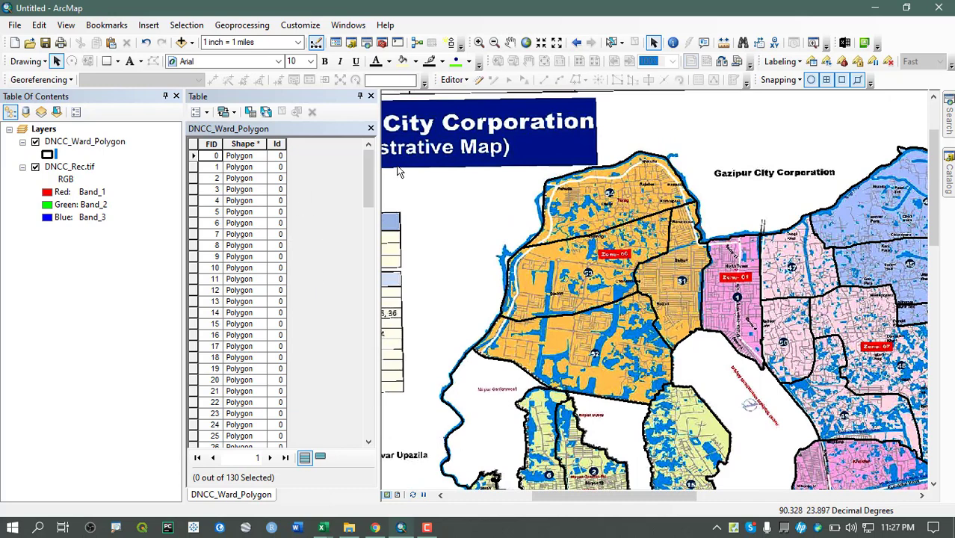
Add a Short Integer field named Ward to the DNCC_Ward_Polygon attribute table
{"action": "scroll", "coordinate": [358, 340], "scroll_direction": "down", "scroll_amount": 20}
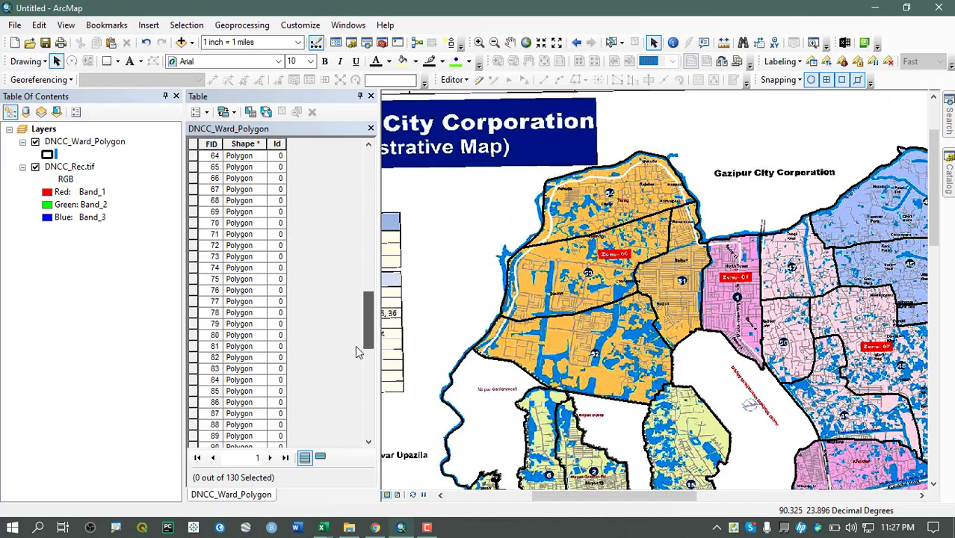
{"action": "scroll", "coordinate": [365, 352], "scroll_direction": "up", "scroll_amount": 20}
{"action": "left_click", "coordinate": [206, 112]}
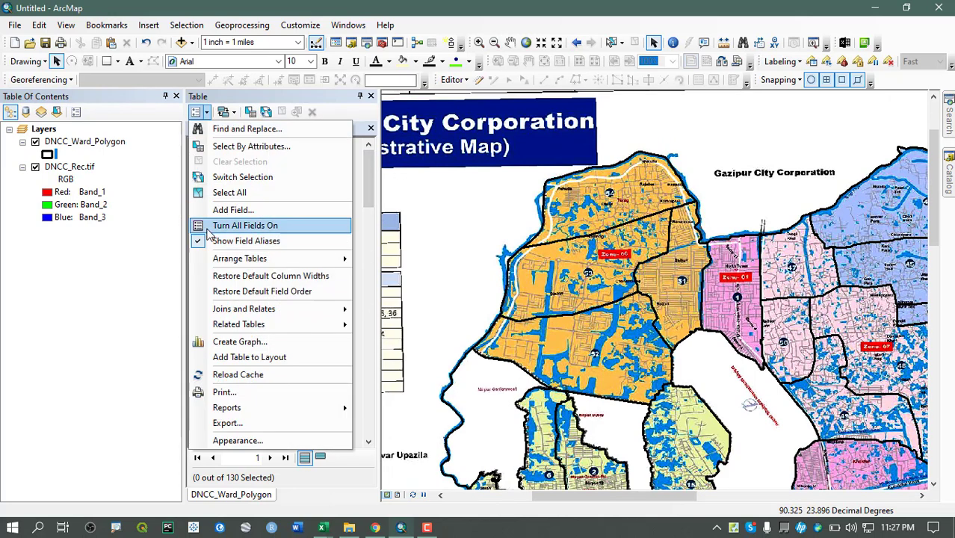
{"action": "left_click", "coordinate": [226, 209]}
{"action": "type", "text": "Ward"}
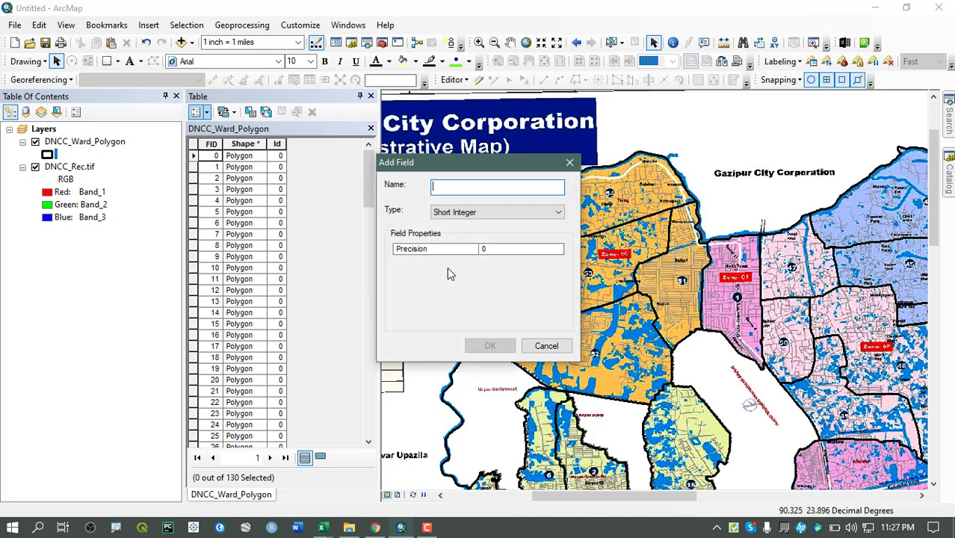
{"action": "left_click", "coordinate": [489, 213]}
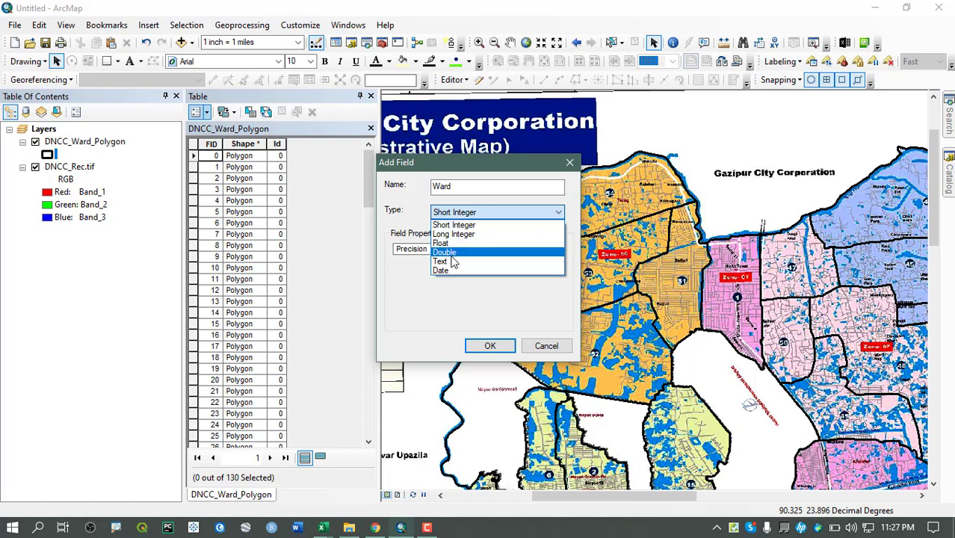
{"action": "left_click", "coordinate": [457, 226]}
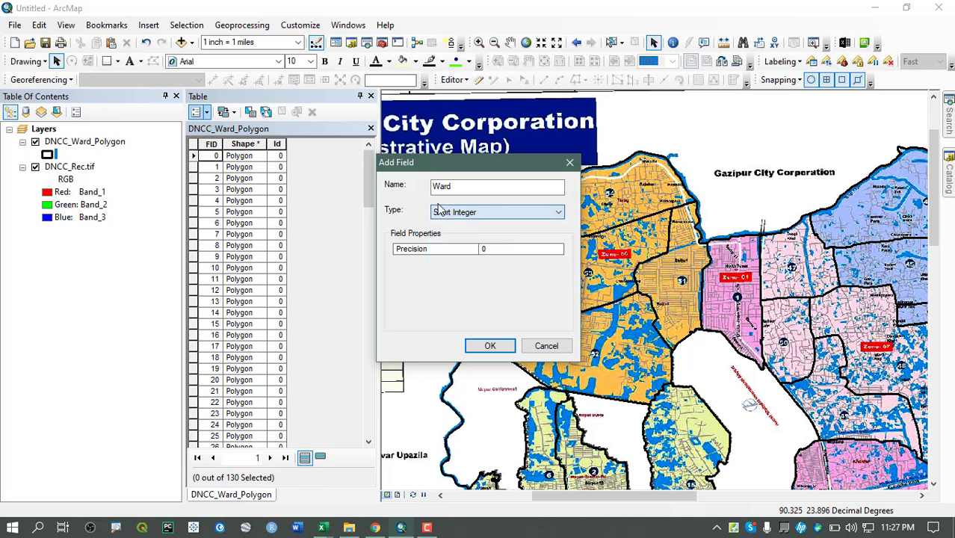
{"action": "left_click", "coordinate": [489, 345]}
{"action": "left_click_drag", "start_coordinate": [527, 267], "coordinate": [494, 249]}
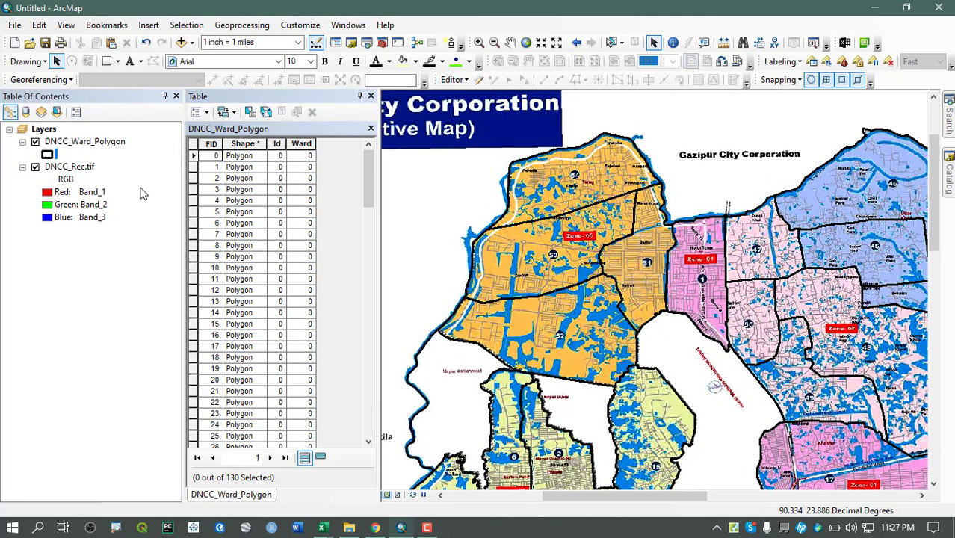
Select the first DNCC_Ward_Polygon record, start an edit session, and check whether Add Field is available during editing
{"action": "left_click", "coordinate": [83, 141]}
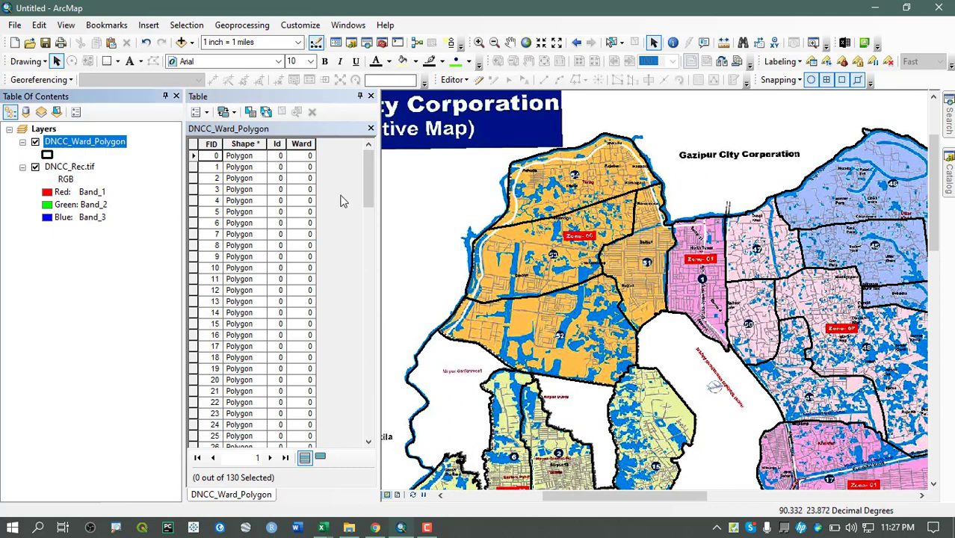
{"action": "left_click", "coordinate": [194, 156]}
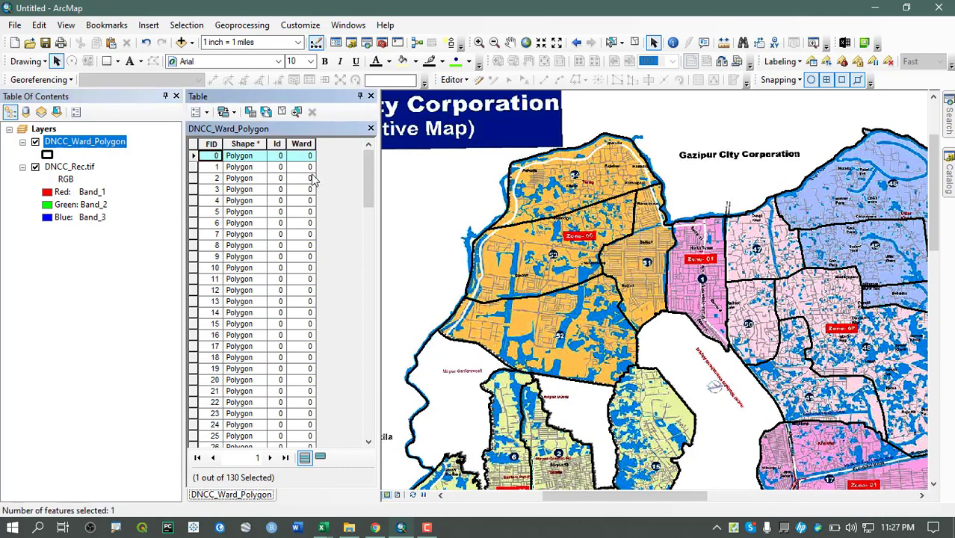
{"action": "mouse_move", "coordinate": [369, 174]}
{"action": "left_mouse_down"}
{"action": "mouse_move", "coordinate": [358, 308]}
{"action": "mouse_move", "coordinate": [368, 168]}
{"action": "left_mouse_up"}
{"action": "left_click", "coordinate": [455, 80]}
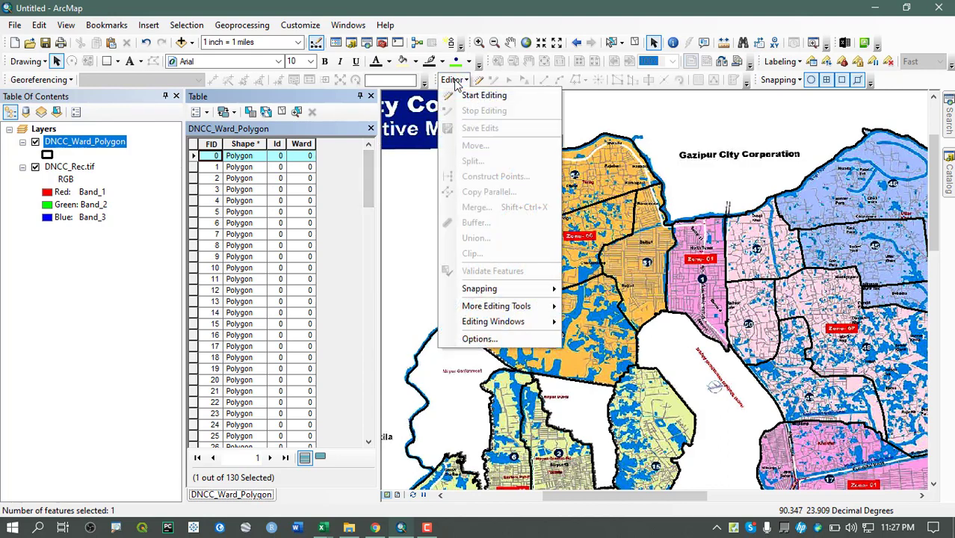
{"action": "left_click", "coordinate": [494, 94]}
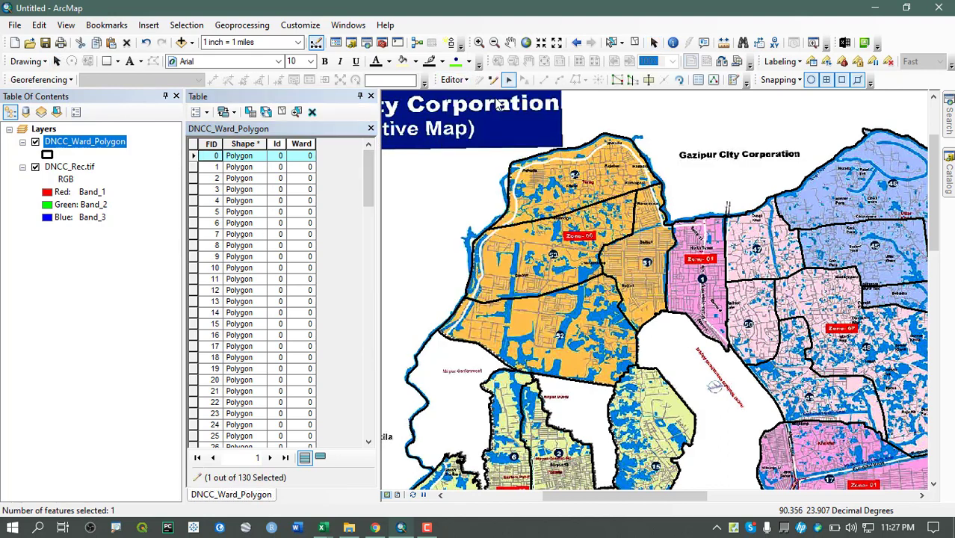
{"action": "left_click", "coordinate": [199, 112]}
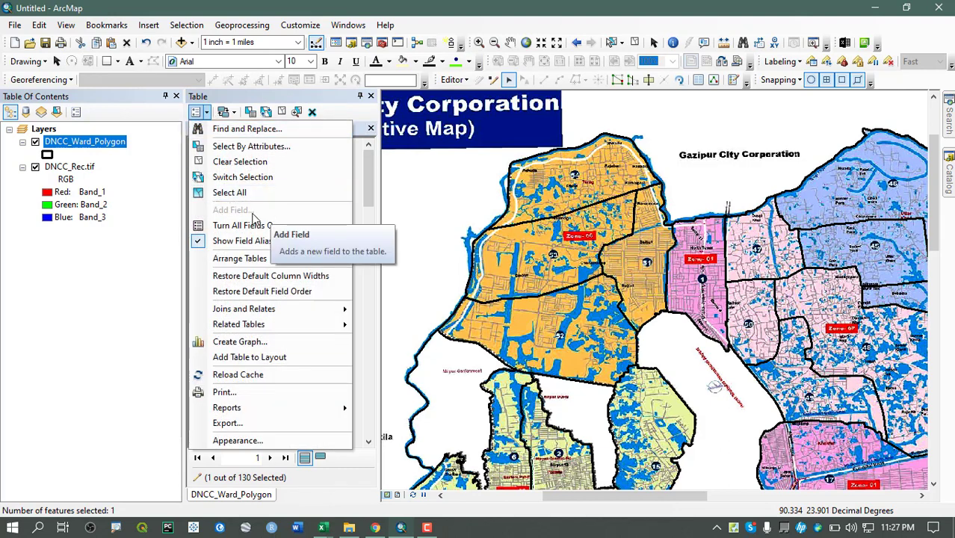
{"action": "key", "text": "Escape"}
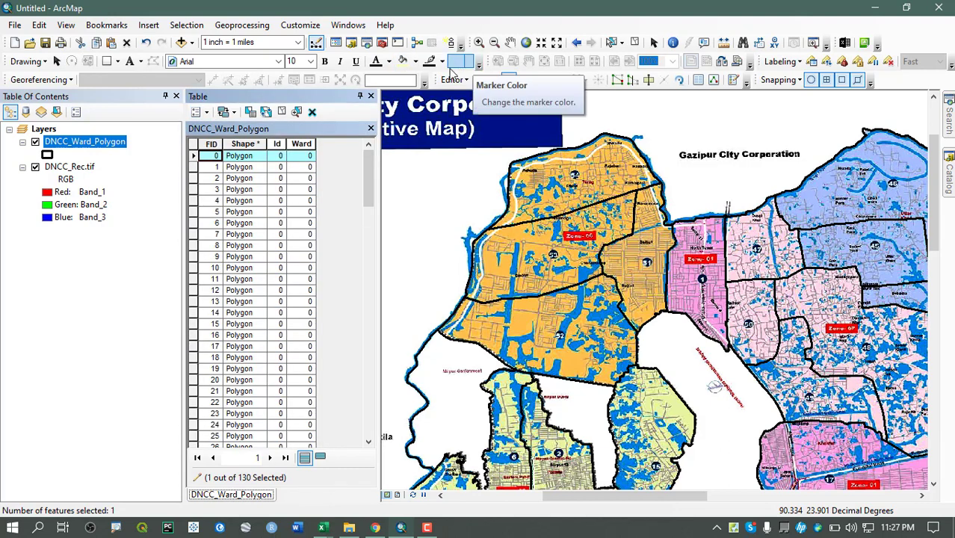
Stop the edit session and check the table's Add Field option outside editing
{"action": "left_click", "coordinate": [453, 80]}
{"action": "left_click", "coordinate": [484, 110]}
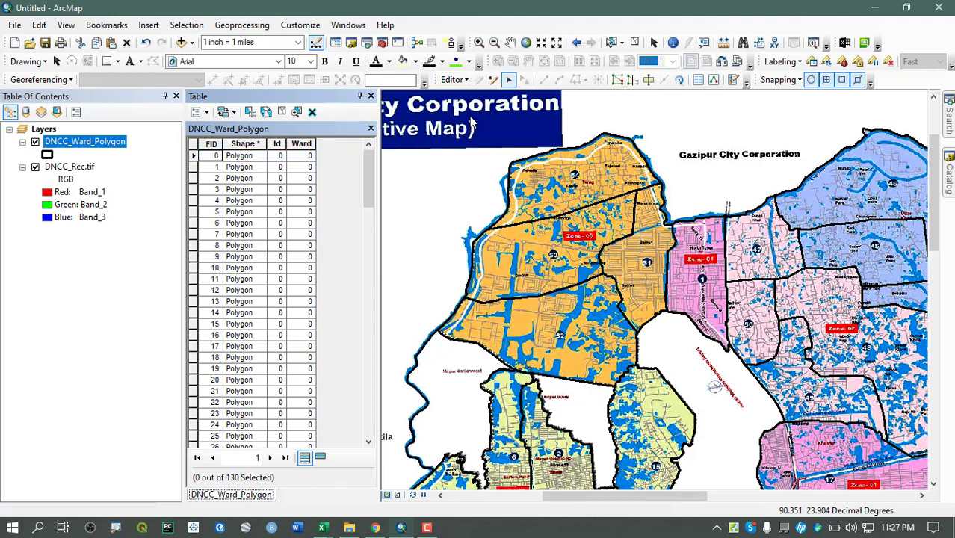
{"action": "left_click", "coordinate": [199, 112]}
{"action": "left_click", "coordinate": [233, 210]}
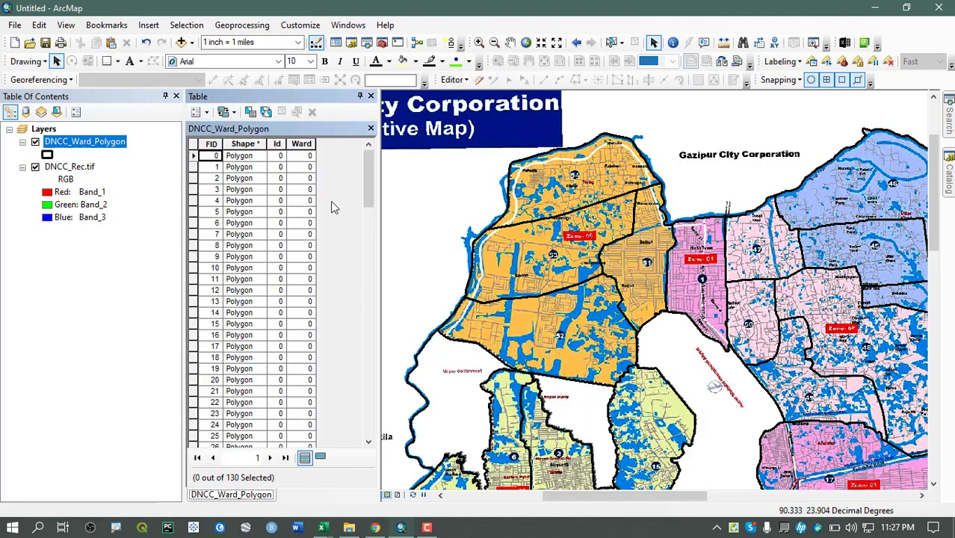
Start an edit session on DNCC_Ward_Polygon, select the record with FID 0, and zoom to its polygon
{"action": "left_click", "coordinate": [453, 80]}
{"action": "left_click", "coordinate": [478, 91]}
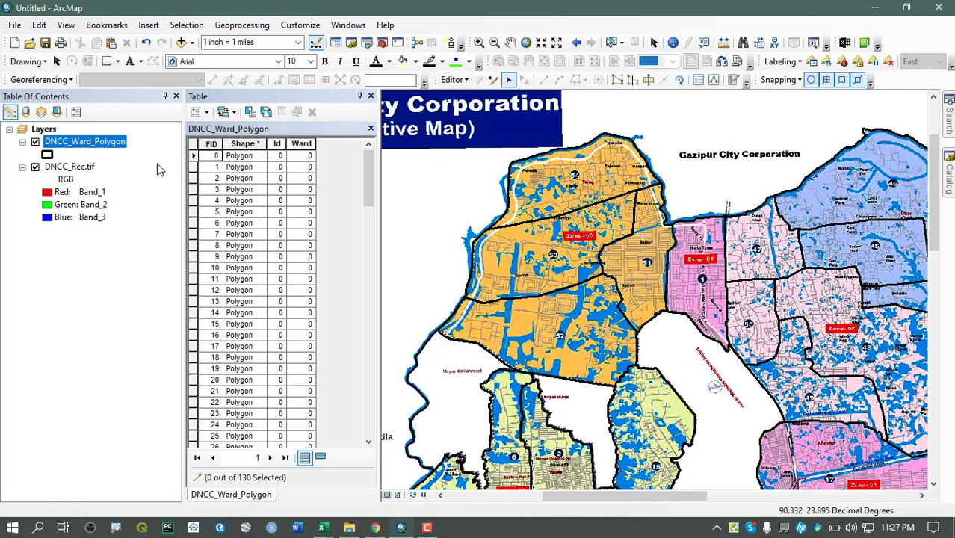
{"action": "left_click", "coordinate": [302, 156]}
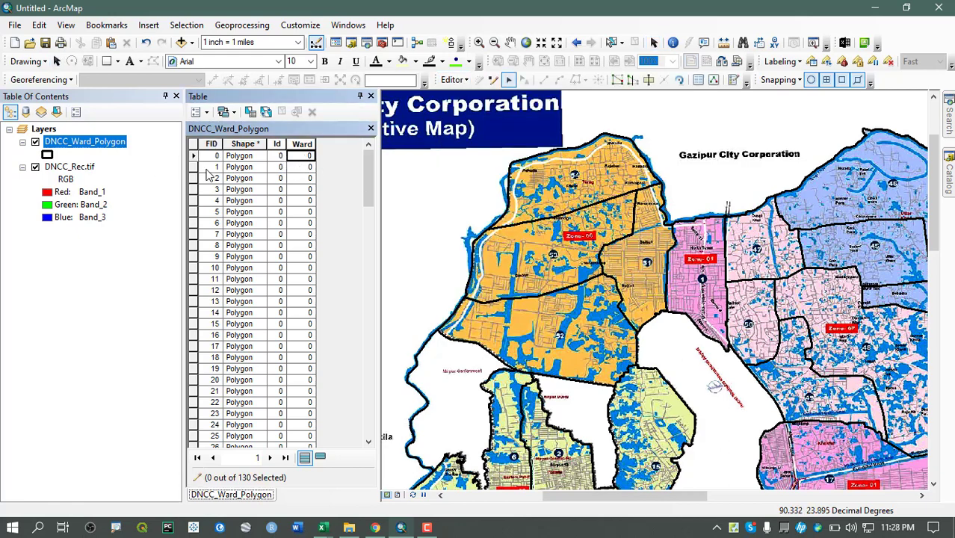
{"action": "mouse_move", "coordinate": [367, 176]}
{"action": "left_mouse_down"}
{"action": "mouse_move", "coordinate": [358, 380]}
{"action": "mouse_move", "coordinate": [365, 171]}
{"action": "left_mouse_up"}
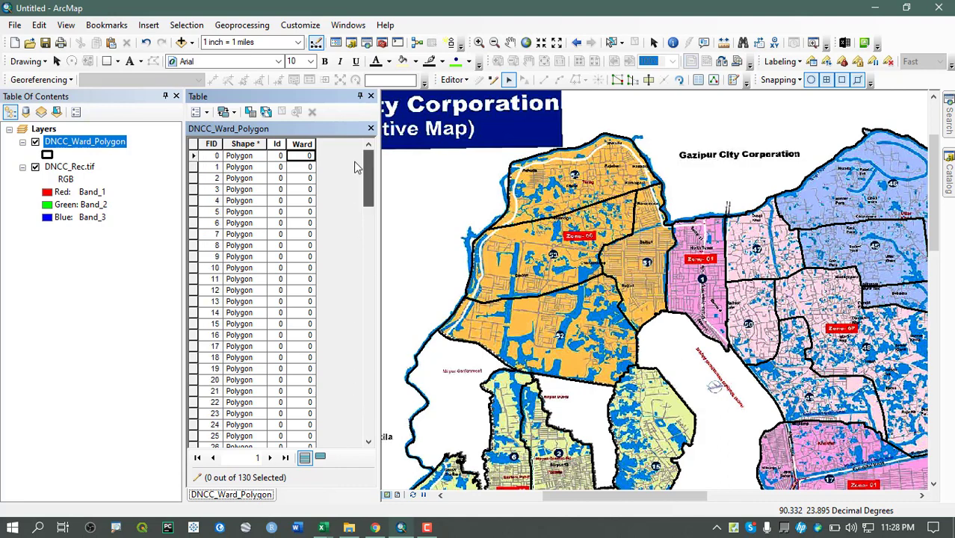
{"action": "left_click", "coordinate": [193, 157]}
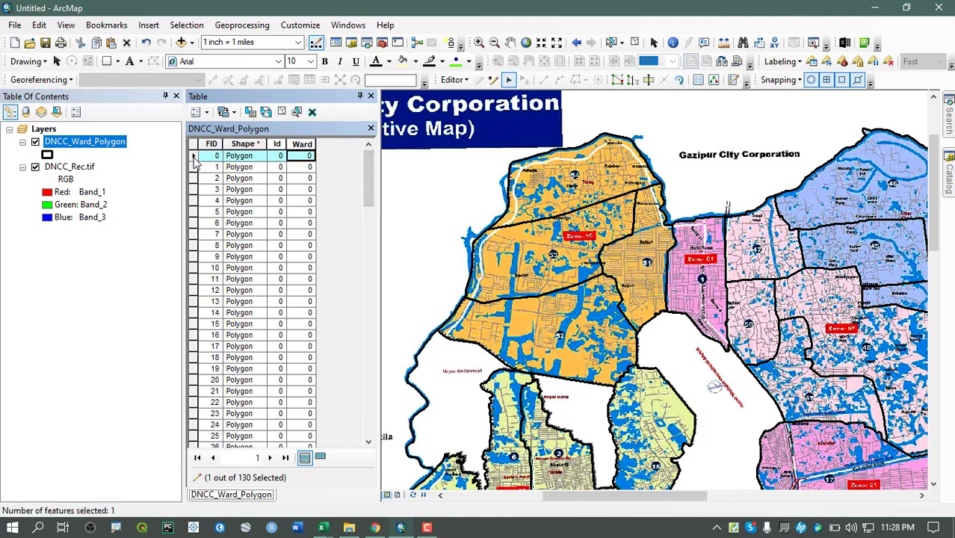
{"action": "double_click", "coordinate": [194, 157]}
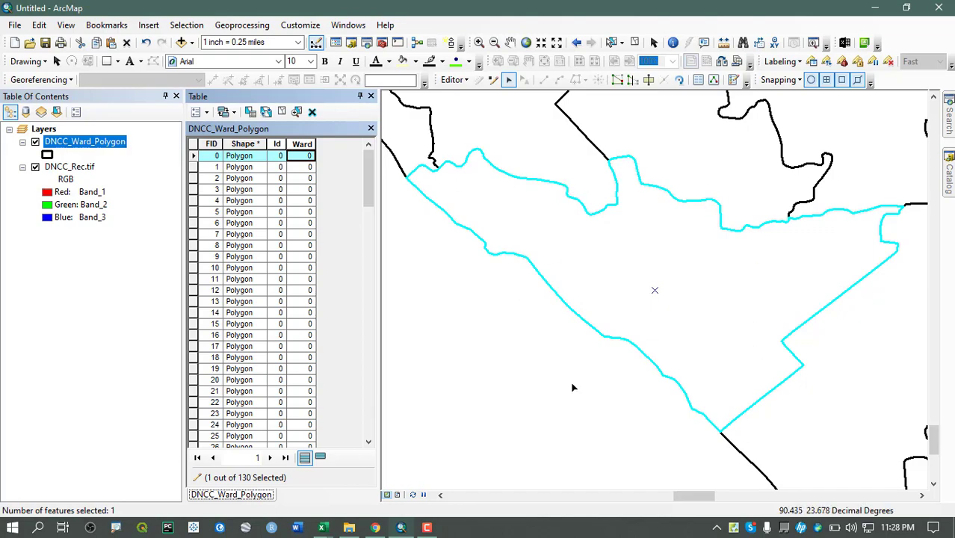
Select the northernmost polygon over ward 54 in Zone-06, set its Ward value to 54, and clear the selection
{"action": "scroll", "coordinate": [561, 380], "scroll_direction": "down", "scroll_amount": 3}
{"action": "scroll", "coordinate": [561, 380], "scroll_direction": "down", "scroll_amount": 3}
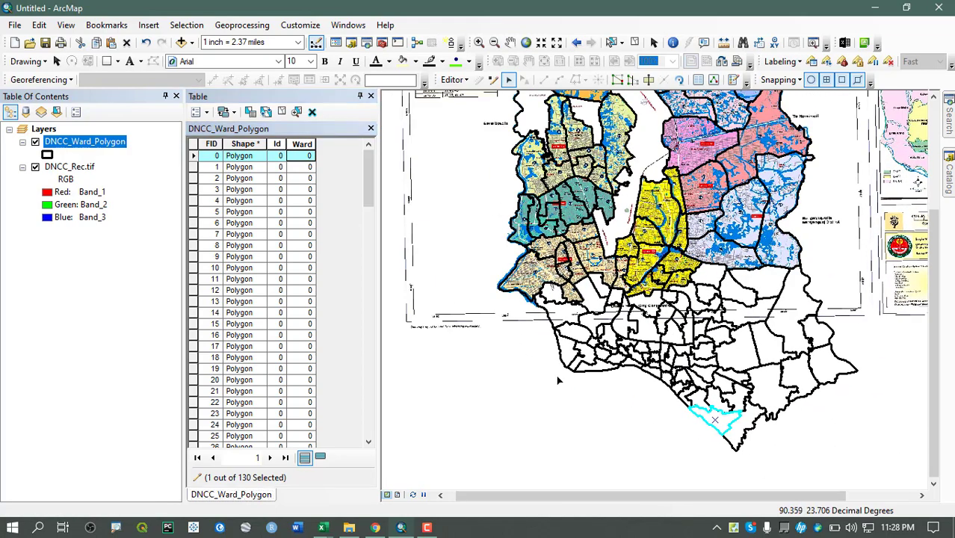
{"action": "left_click", "coordinate": [485, 254]}
{"action": "scroll", "coordinate": [486, 254], "scroll_direction": "up", "scroll_amount": 2}
{"action": "scroll", "coordinate": [486, 254], "scroll_direction": "up", "scroll_amount": 3}
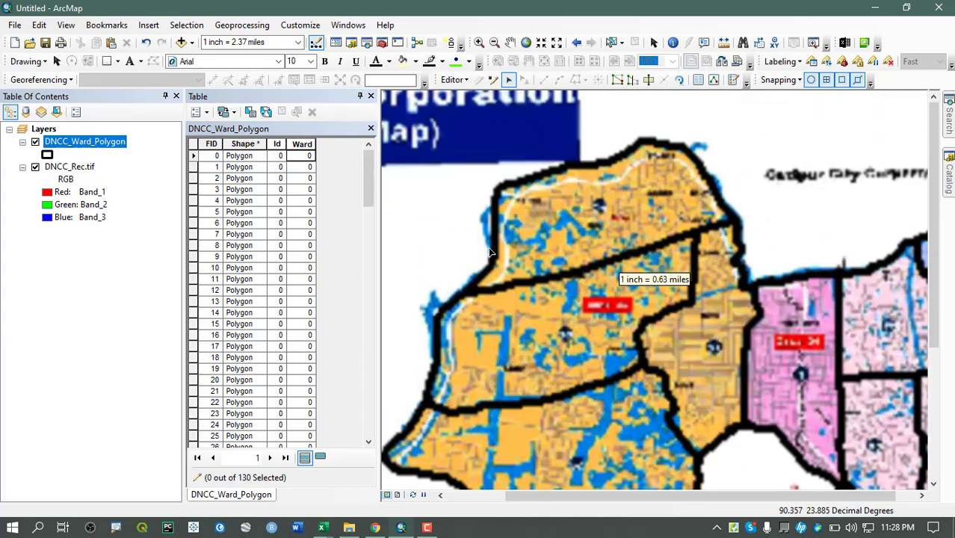
{"action": "scroll", "coordinate": [490, 225], "scroll_direction": "up", "scroll_amount": 2}
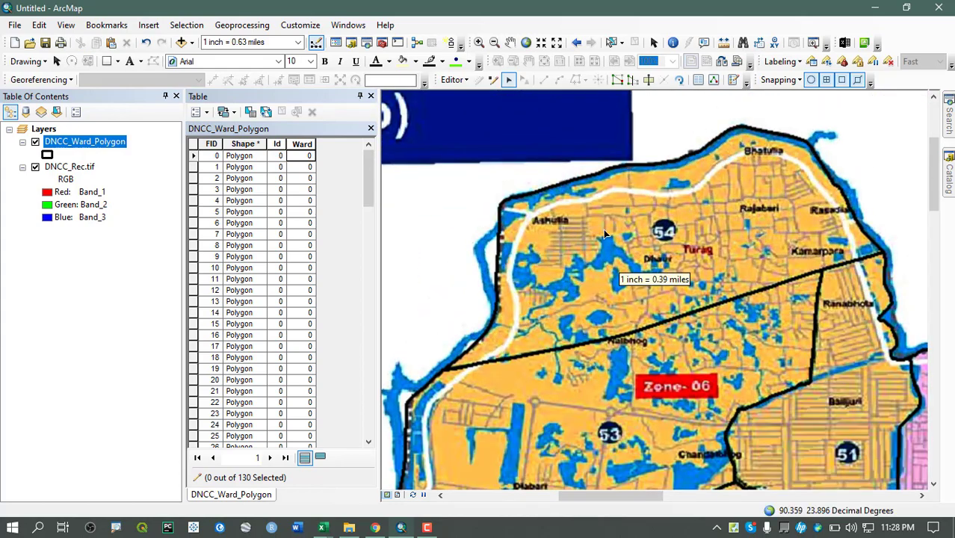
{"action": "left_click", "coordinate": [661, 228]}
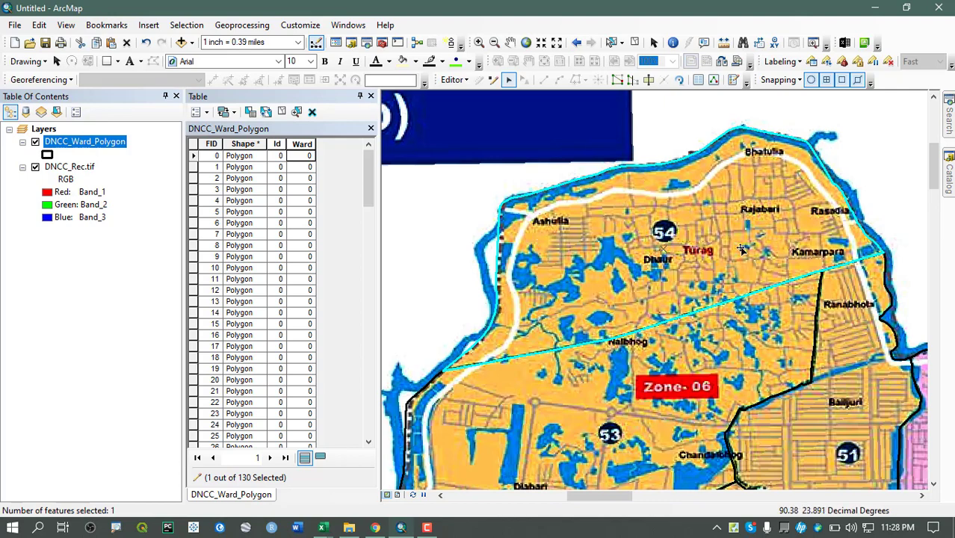
{"action": "left_click_drag", "start_coordinate": [365, 166], "coordinate": [366, 407]}
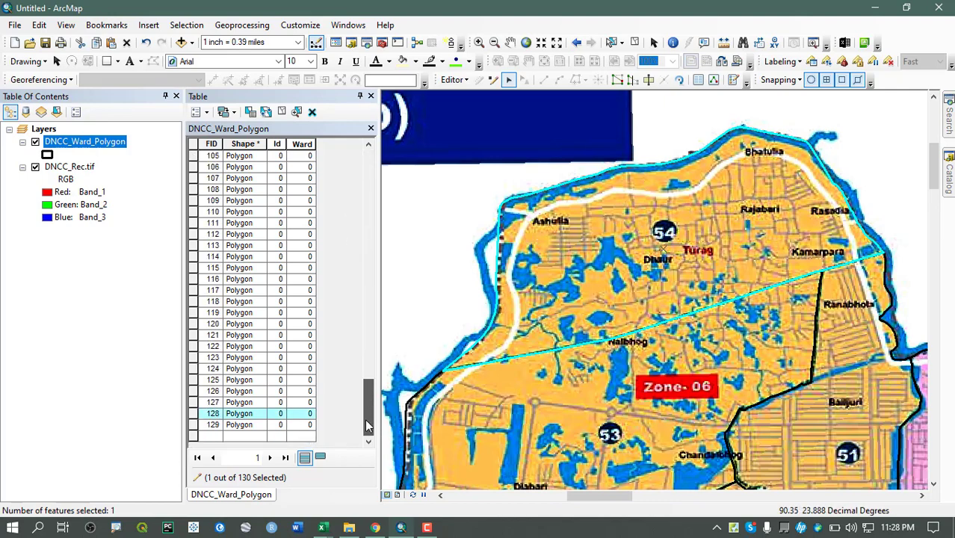
{"action": "left_click", "coordinate": [305, 415]}
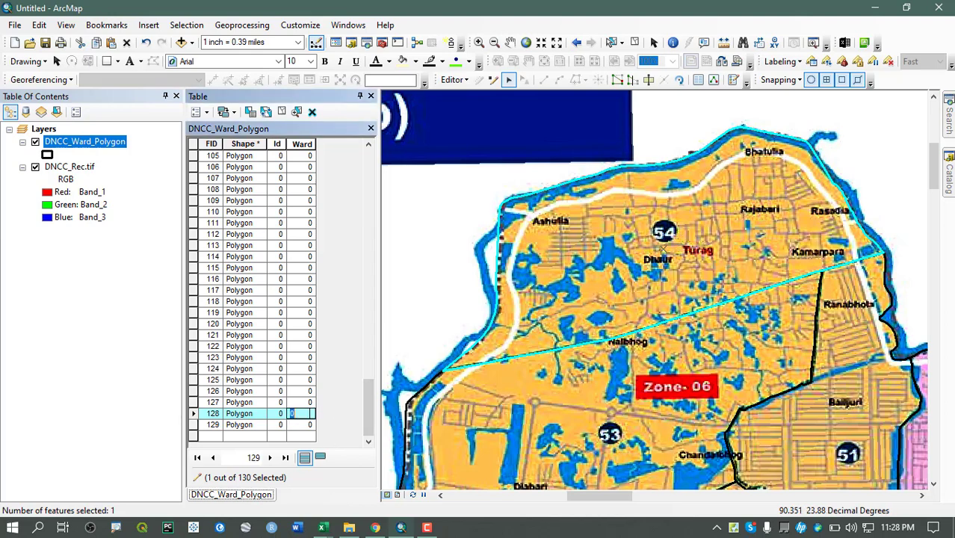
{"action": "key", "text": "Return"}
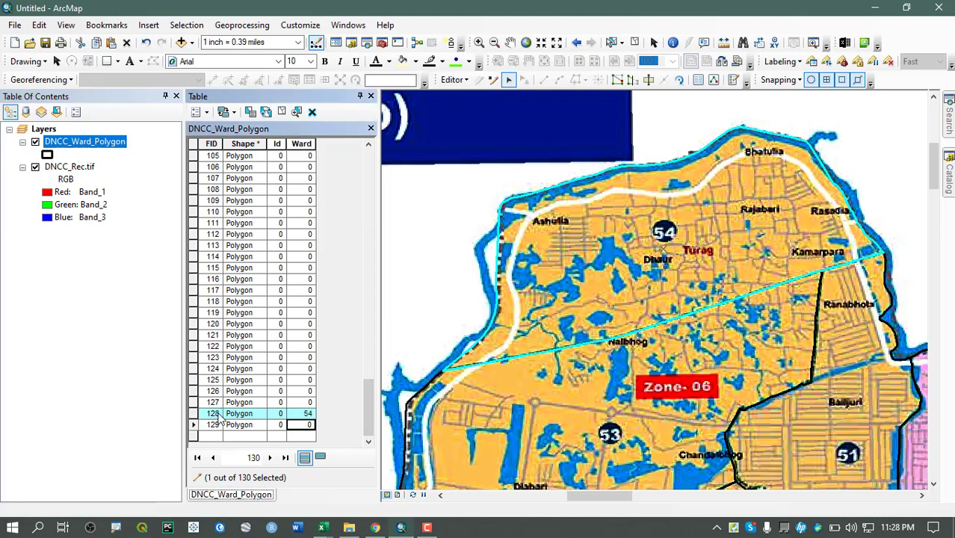
{"action": "left_click", "coordinate": [471, 220]}
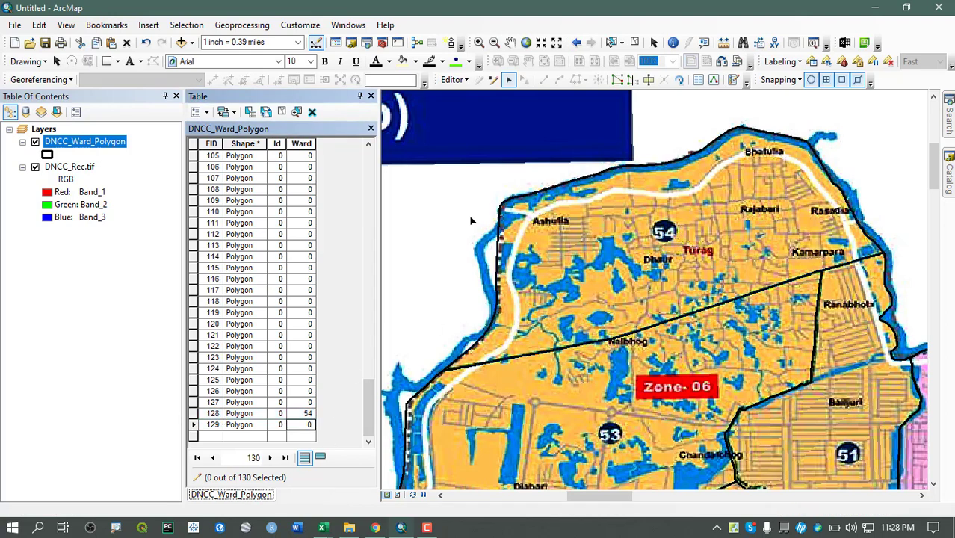
Enable feature labels for the DNCC_Ward_Polygon layer and use Ward as the label field
{"action": "scroll", "coordinate": [482, 159], "scroll_direction": "up", "scroll_amount": 2}
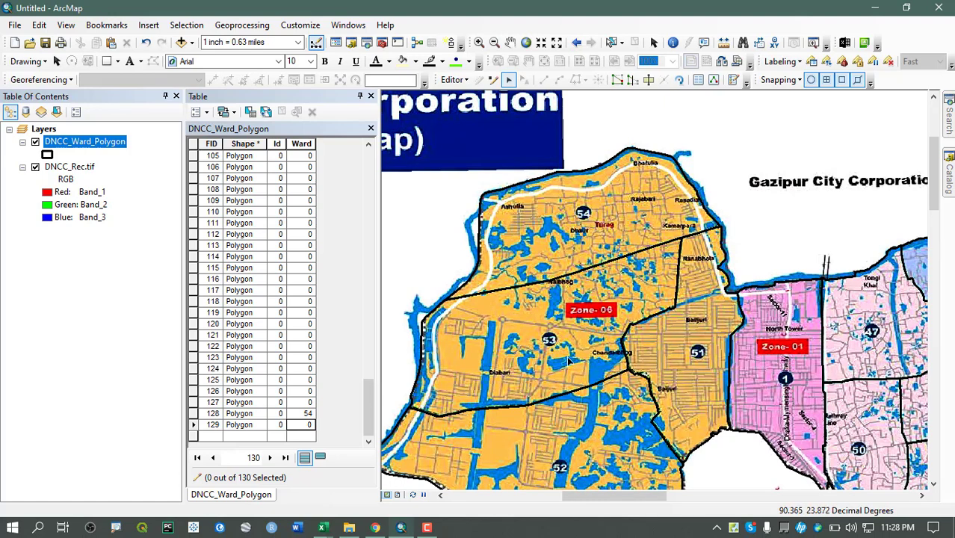
{"action": "left_click_drag", "start_coordinate": [619, 282], "coordinate": [647, 271]}
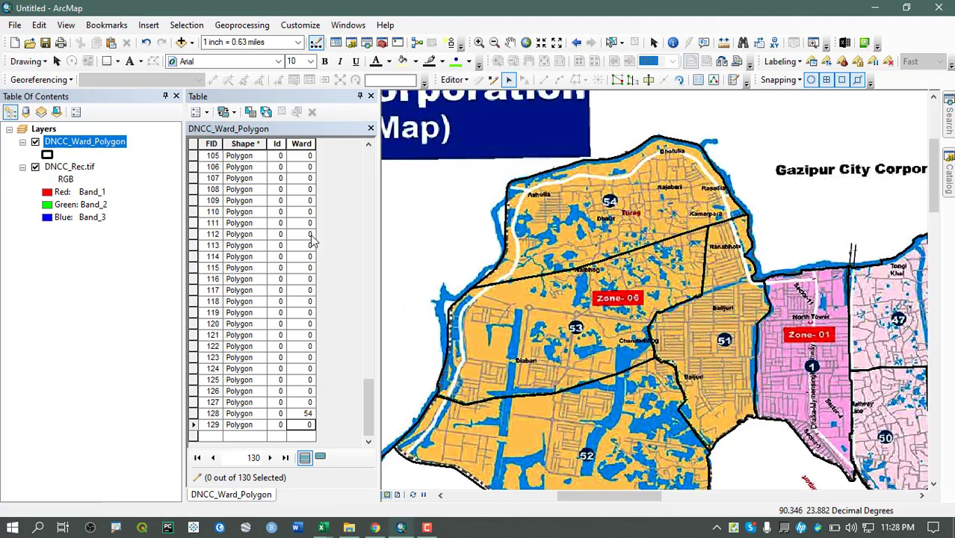
{"action": "right_click", "coordinate": [89, 142]}
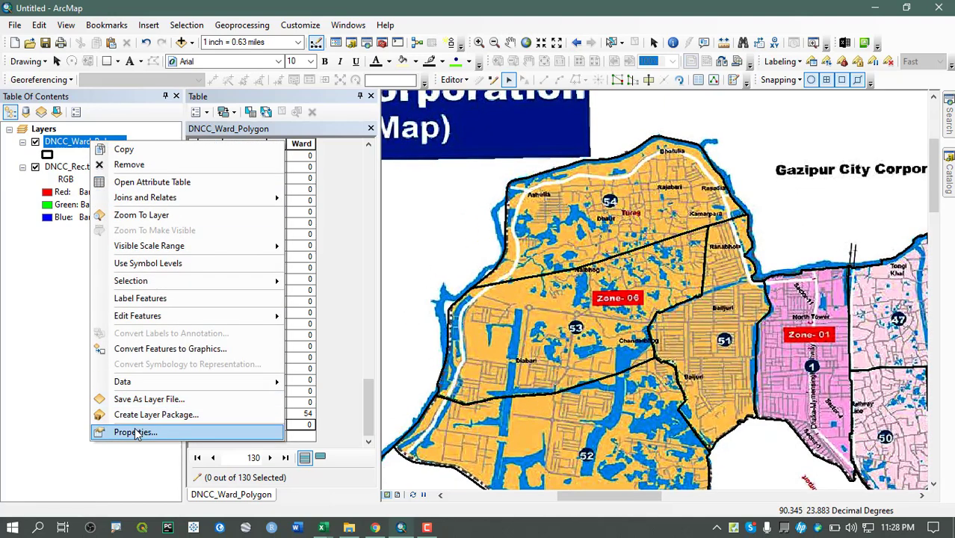
{"action": "left_click", "coordinate": [132, 425]}
{"action": "left_click", "coordinate": [542, 112]}
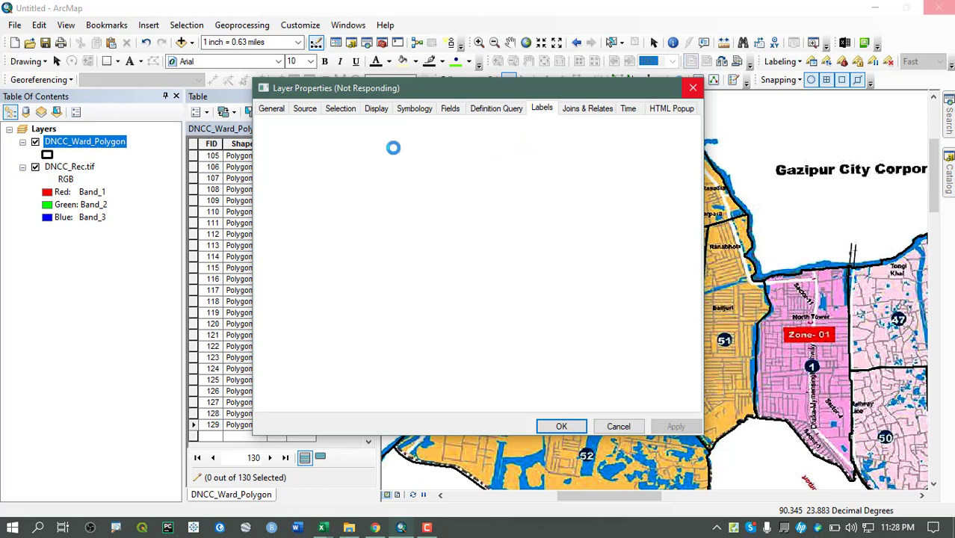
{"action": "left_click", "coordinate": [306, 130]}
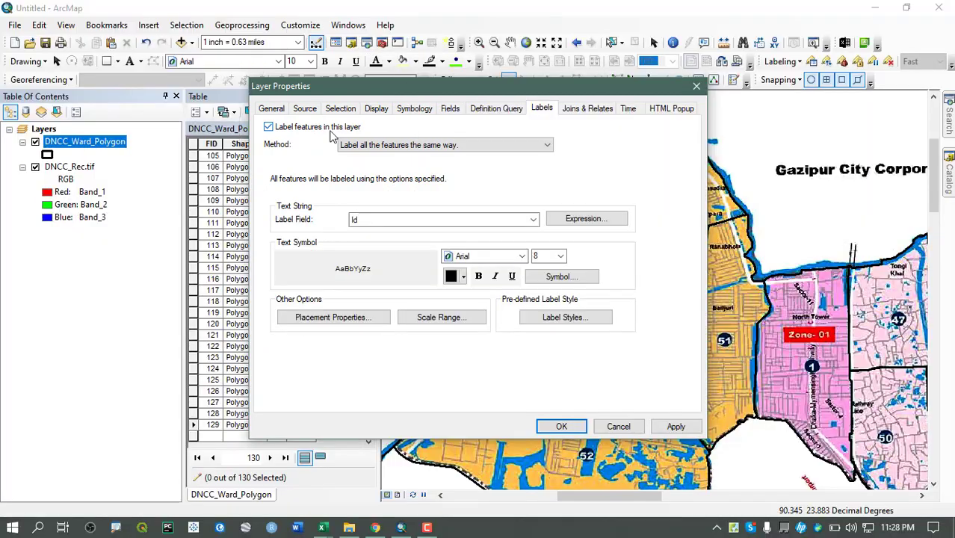
{"action": "left_click", "coordinate": [432, 222]}
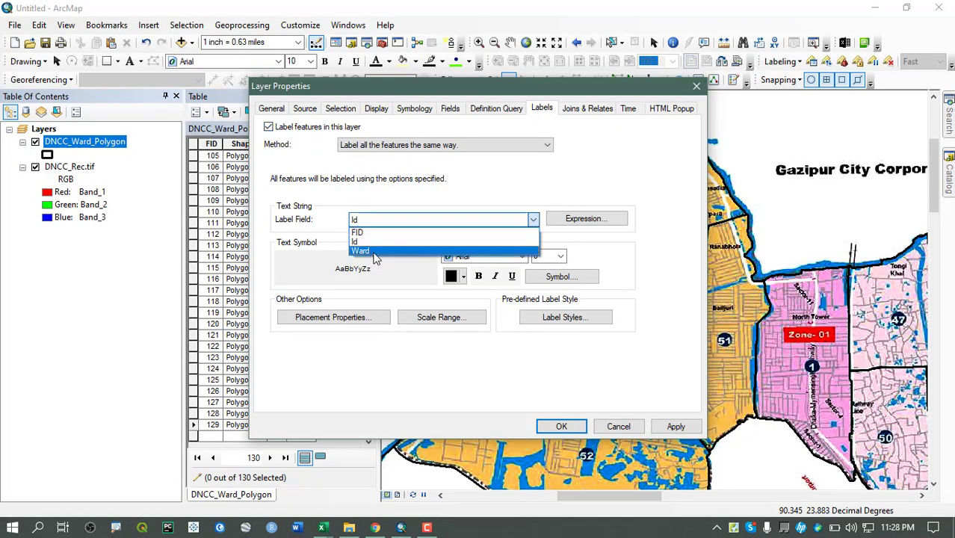
{"action": "left_click", "coordinate": [376, 252]}
{"action": "left_click_drag", "start_coordinate": [430, 89], "coordinate": [568, 103]}
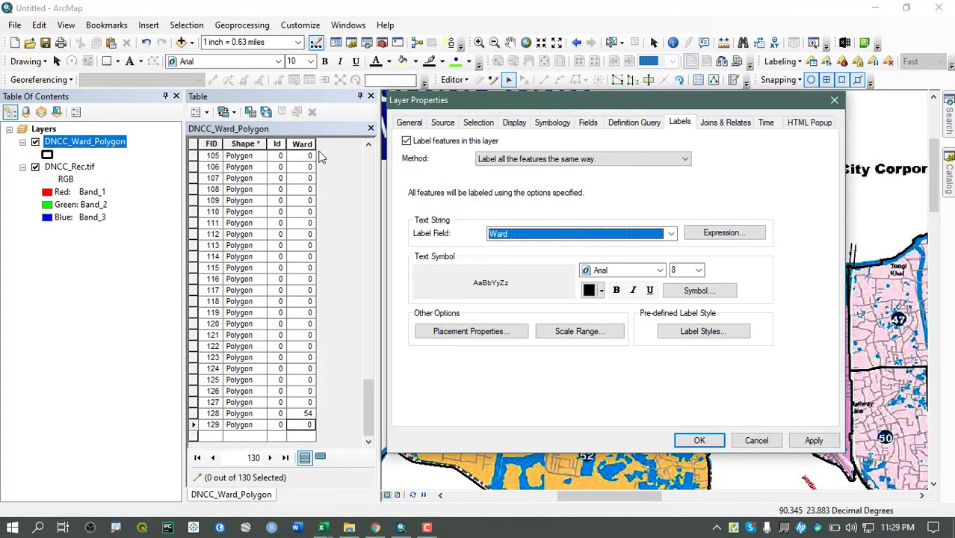
Format the ward labels as size 10, red and bold, and apply the layer properties
{"action": "left_click", "coordinate": [684, 269]}
{"action": "type", "text": "10"}
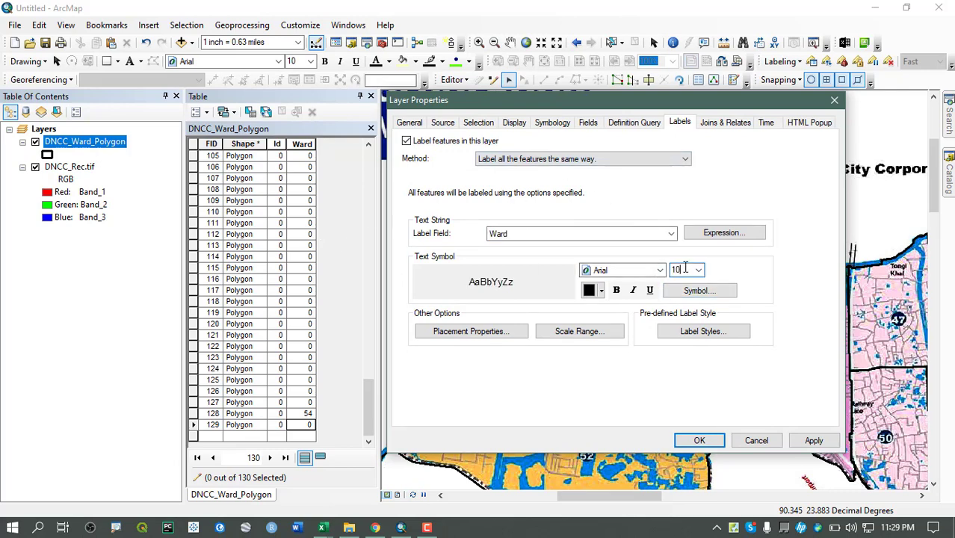
{"action": "left_click", "coordinate": [601, 290]}
{"action": "left_click", "coordinate": [601, 352]}
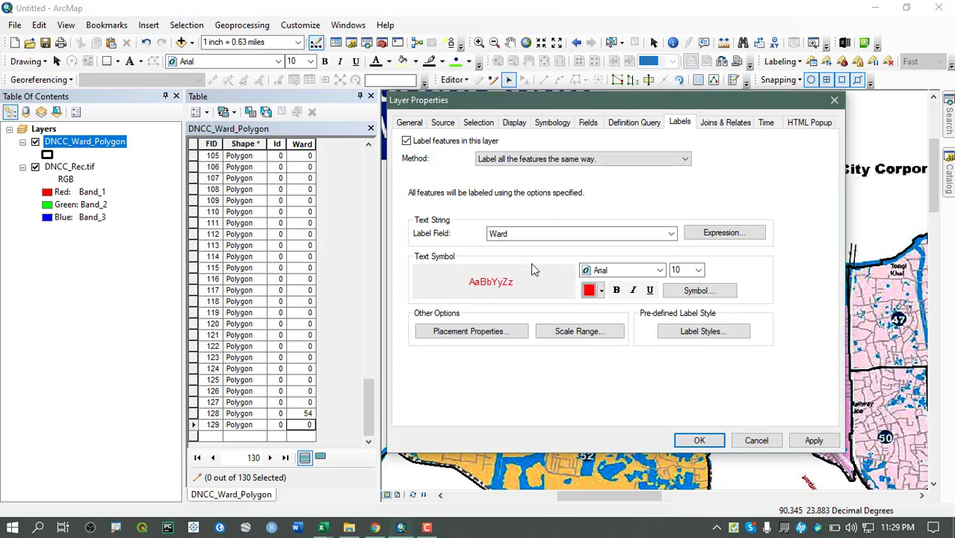
{"action": "left_click", "coordinate": [813, 440]}
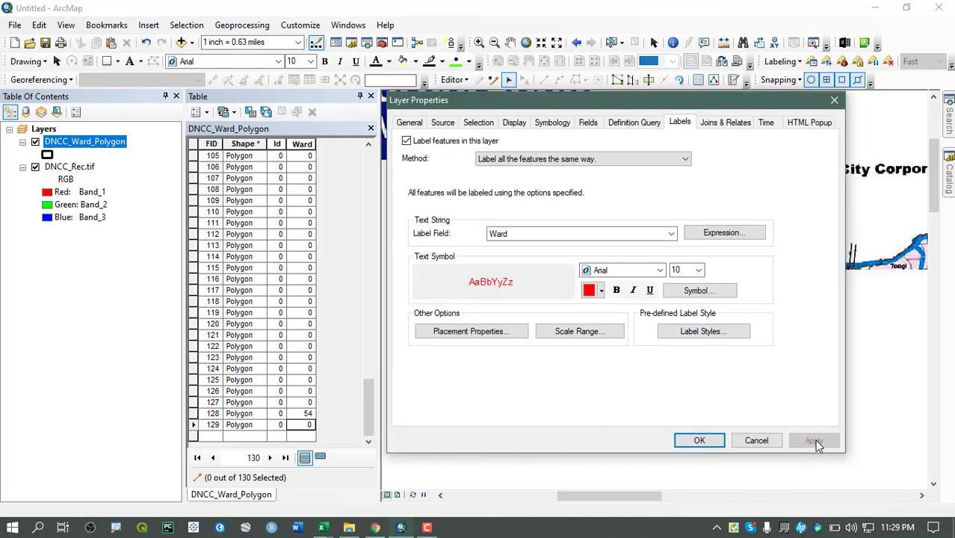
{"action": "left_click", "coordinate": [617, 290]}
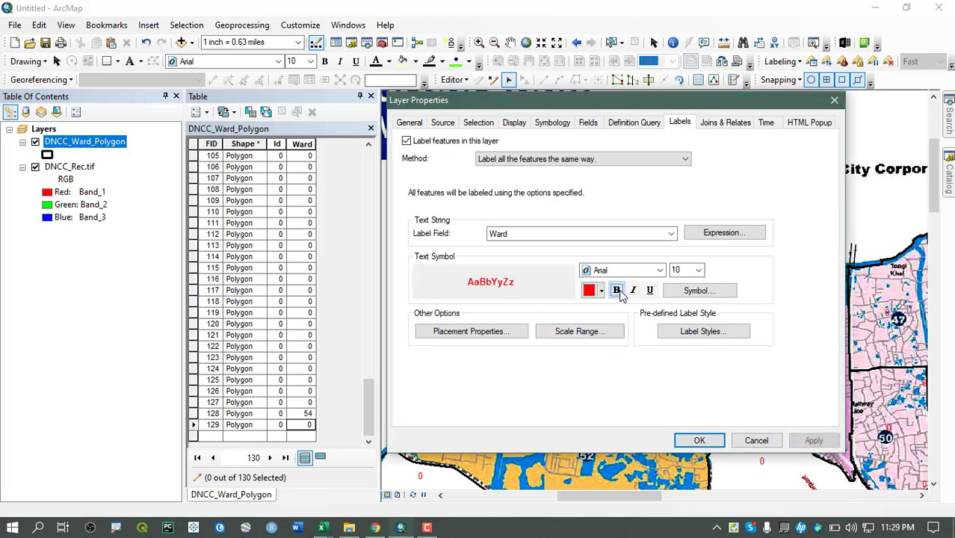
{"action": "left_click", "coordinate": [814, 441]}
{"action": "left_click", "coordinate": [700, 440]}
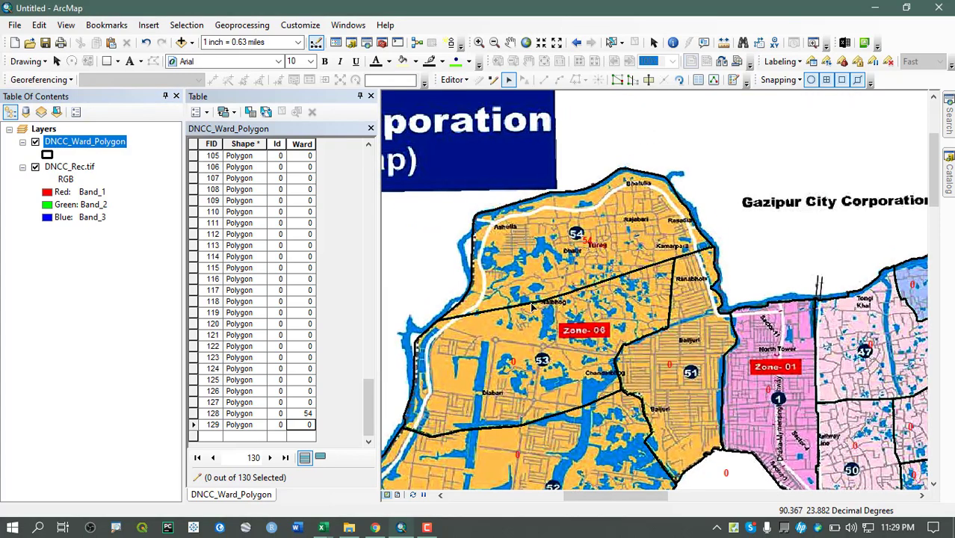
Select the polygon over ward 53 in Zone-06 and set its Ward value to 53
{"action": "left_click_drag", "start_coordinate": [531, 306], "coordinate": [556, 243]}
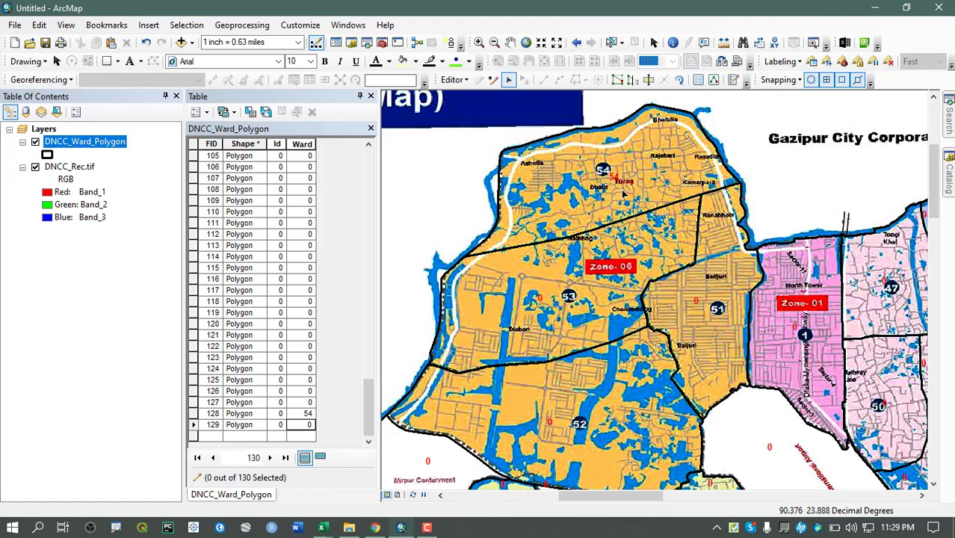
{"action": "left_click_drag", "start_coordinate": [368, 407], "coordinate": [320, 467]}
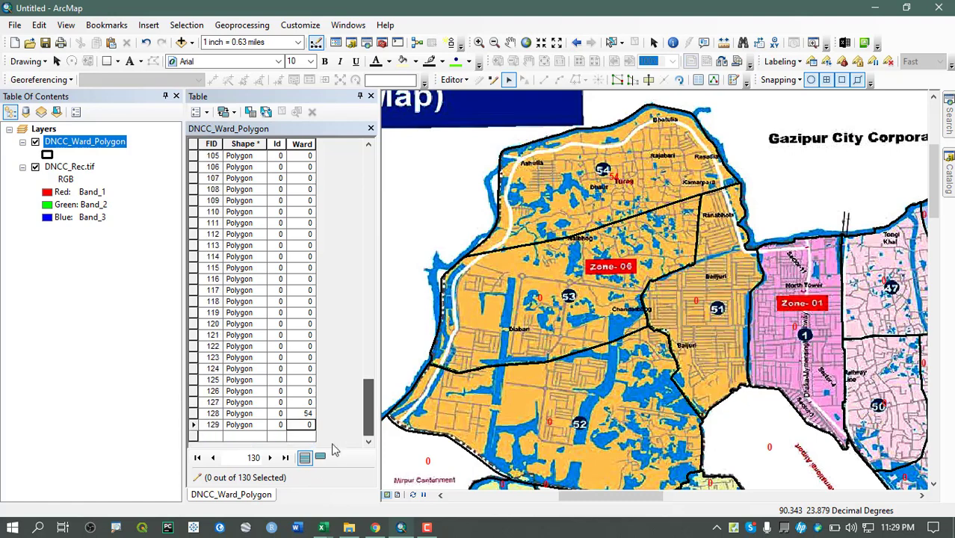
{"action": "left_click", "coordinate": [611, 178]}
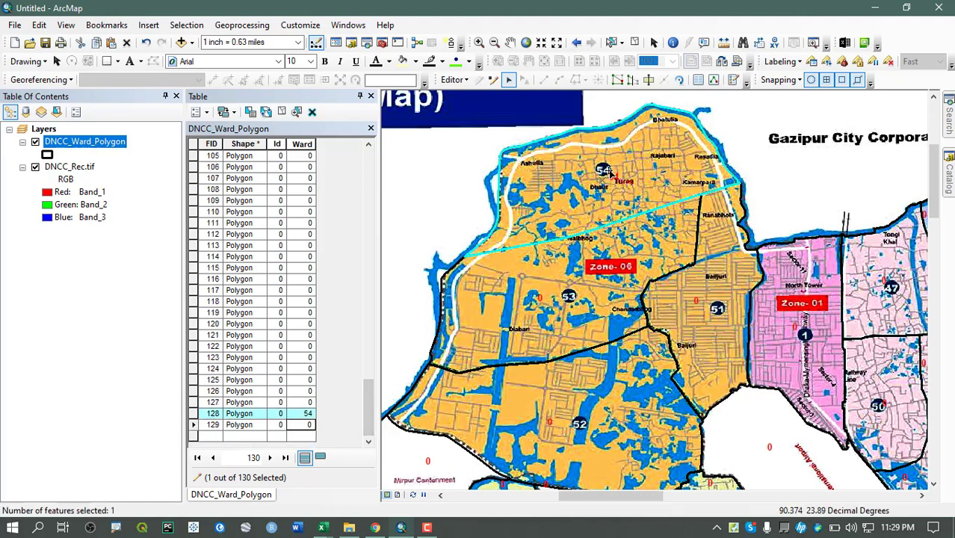
{"action": "left_click", "coordinate": [548, 300]}
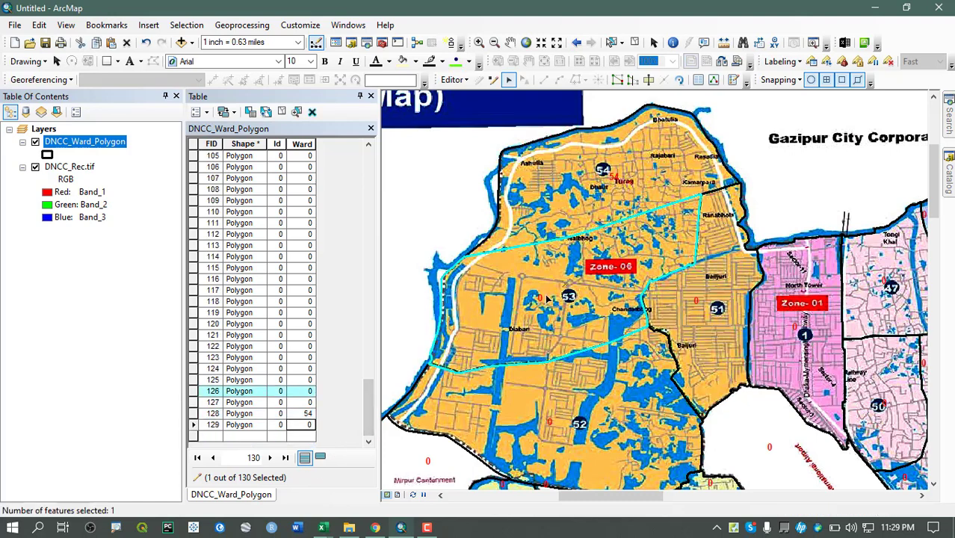
{"action": "left_click", "coordinate": [306, 391]}
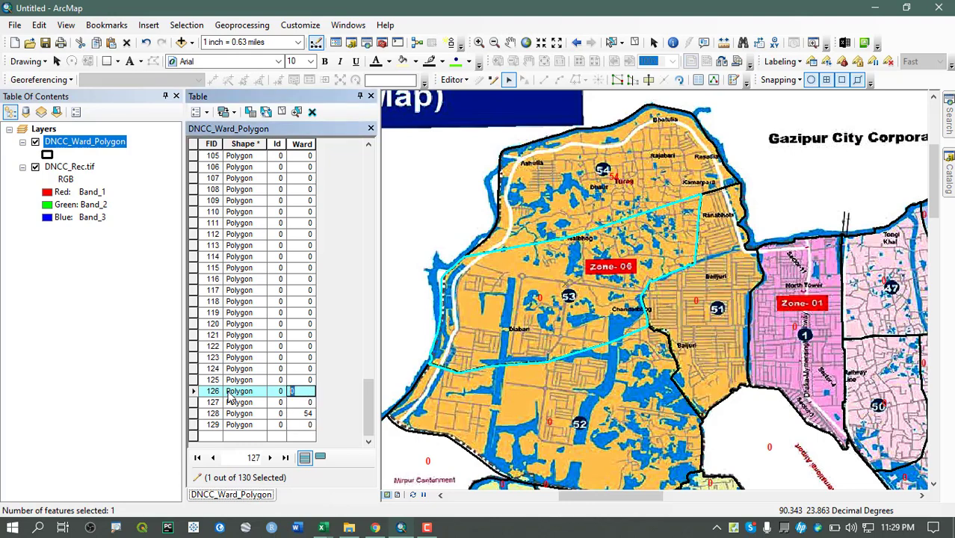
{"action": "key", "text": "Return"}
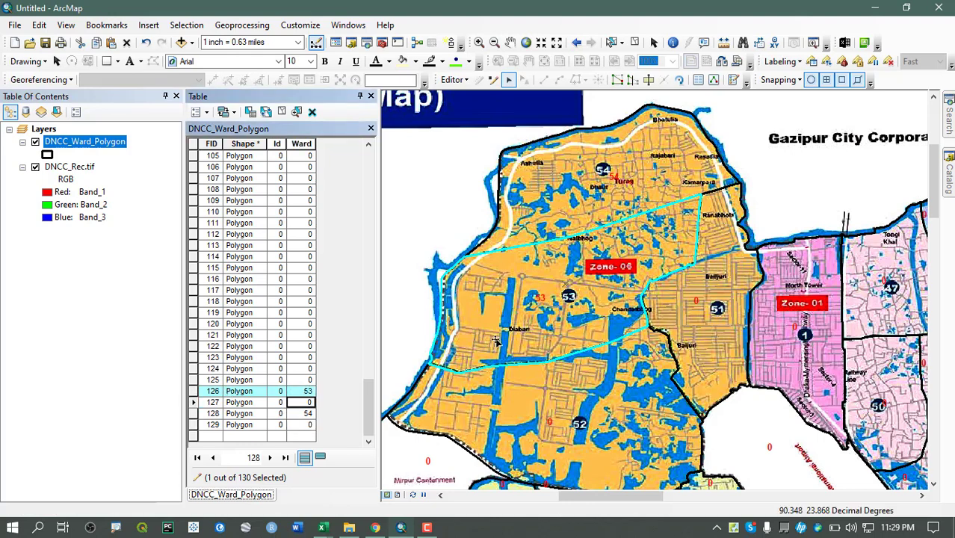
Select the polygon over ward 52, set its Ward value to 52, and clear the selection
{"action": "left_click_drag", "start_coordinate": [590, 447], "coordinate": [641, 306]}
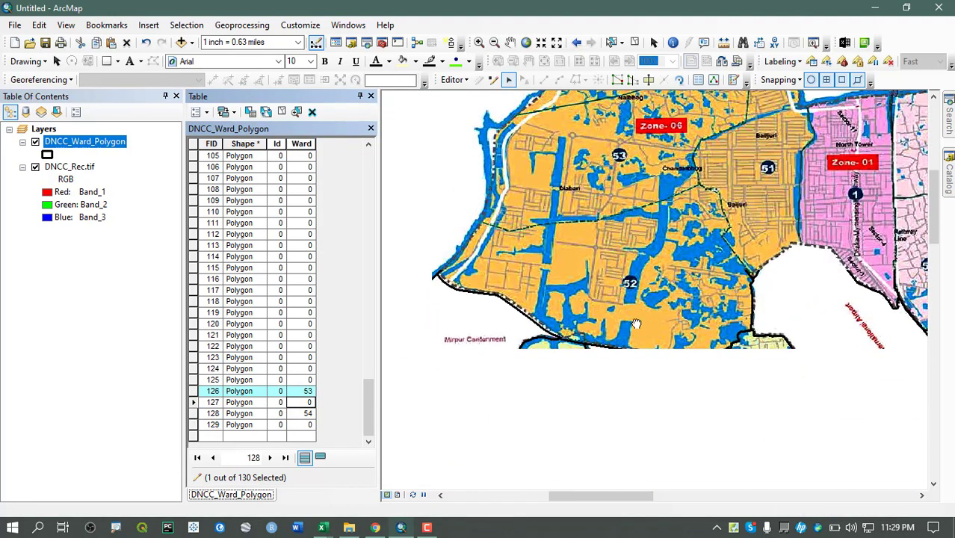
{"action": "left_click", "coordinate": [291, 323]}
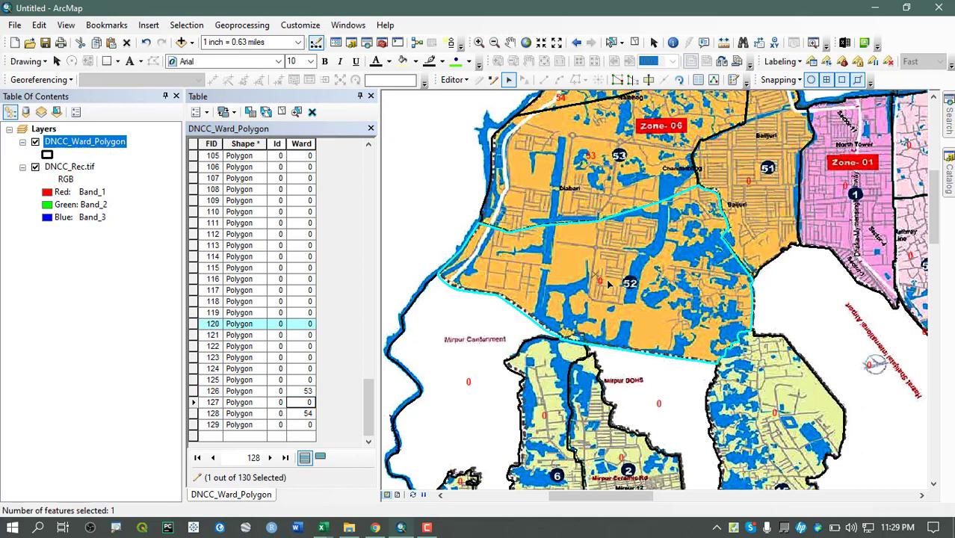
{"action": "left_click", "coordinate": [298, 324]}
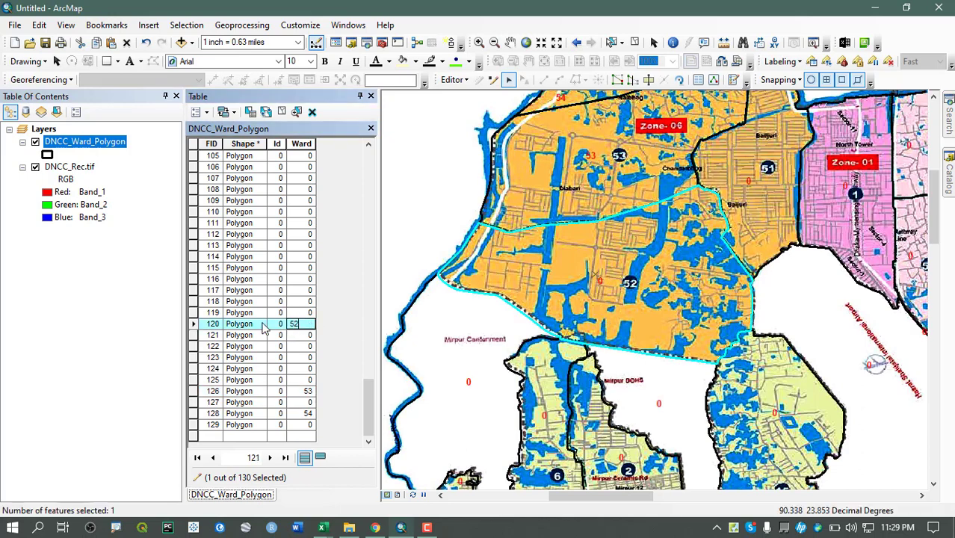
{"action": "key", "text": "Return"}
{"action": "left_click", "coordinate": [432, 188]}
Stop the edit session on DNCC_Ward_Polygon
{"action": "scroll", "coordinate": [370, 321], "scroll_direction": "up", "scroll_amount": 8}
{"action": "left_click_drag", "start_coordinate": [643, 134], "coordinate": [399, 283]}
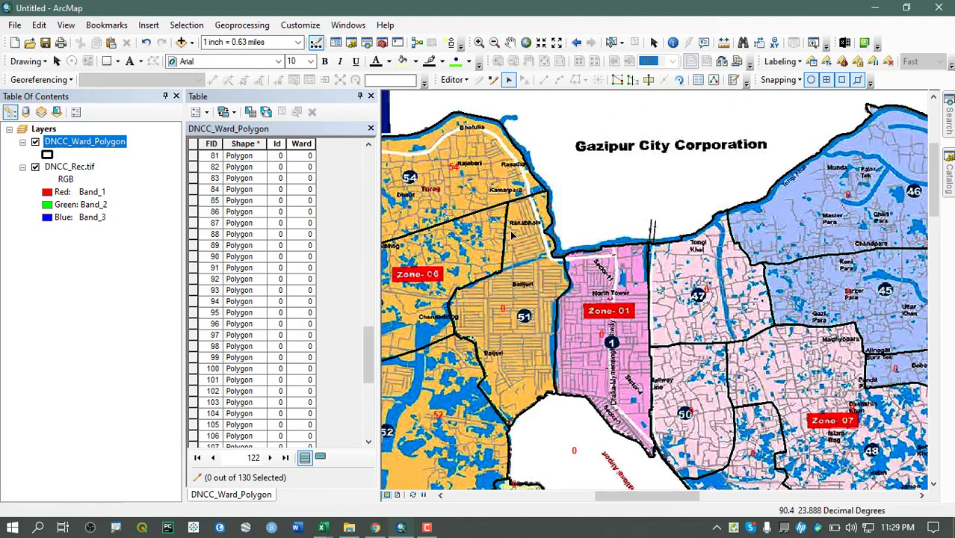
{"action": "scroll", "coordinate": [313, 263], "scroll_direction": "up", "scroll_amount": 20}
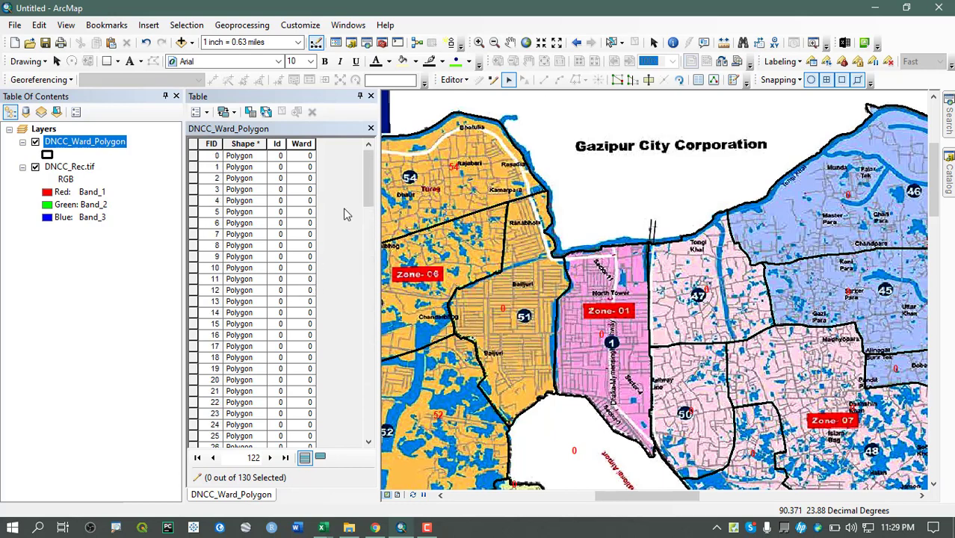
{"action": "left_click", "coordinate": [453, 80]}
{"action": "key", "text": "Escape"}
{"action": "left_click", "coordinate": [454, 80]}
{"action": "left_click", "coordinate": [469, 110]}
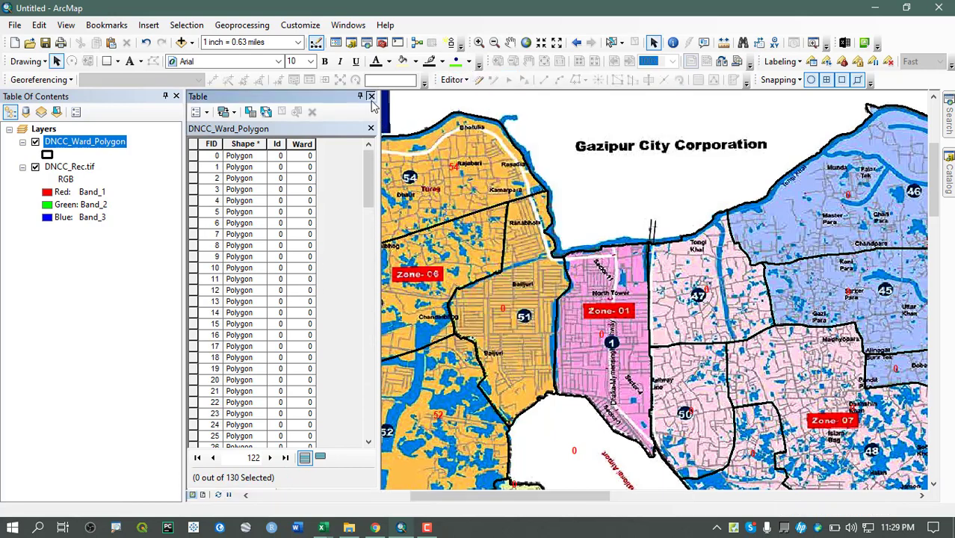
Close the attribute table and hide the DNCC_Rec.tif raster so only the labeled ward polygons are displayed
{"action": "left_click", "coordinate": [370, 97]}
{"action": "scroll", "coordinate": [377, 151], "scroll_direction": "up", "scroll_amount": 3}
{"action": "left_click", "coordinate": [35, 166]}
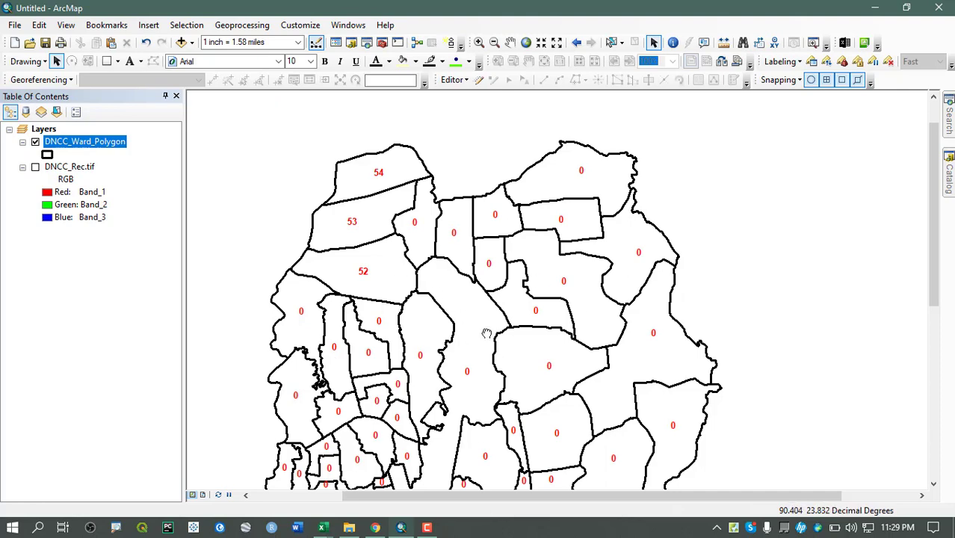
{"action": "left_click_drag", "start_coordinate": [467, 338], "coordinate": [546, 319]}
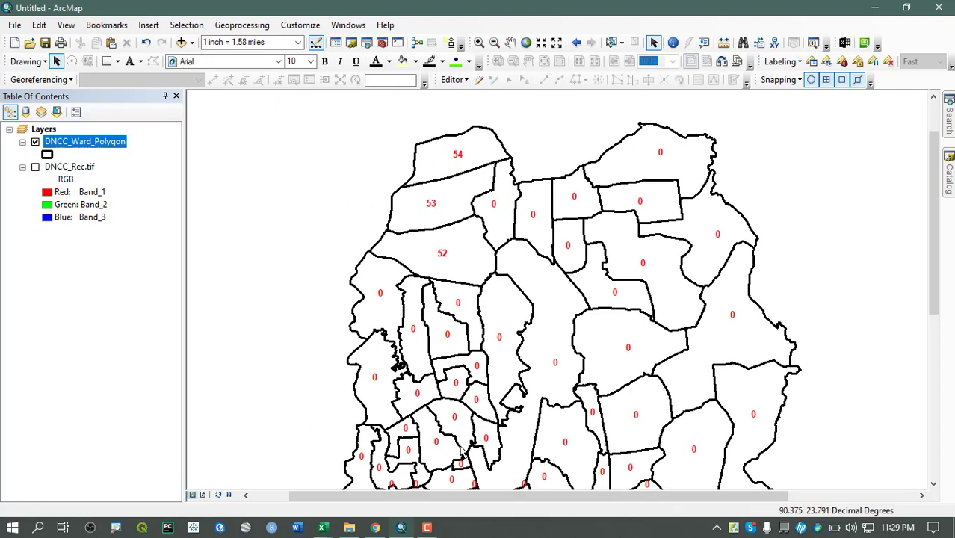
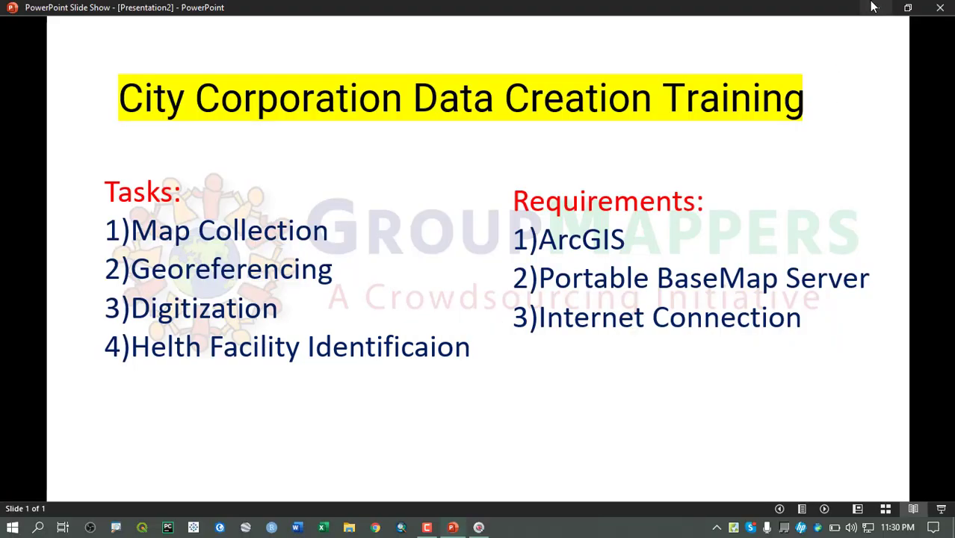
Switch from the PowerPoint slide show back to ArcMap and turn off the DNCC_Ward_Polygon feature labels
{"action": "left_click", "coordinate": [875, 8]}
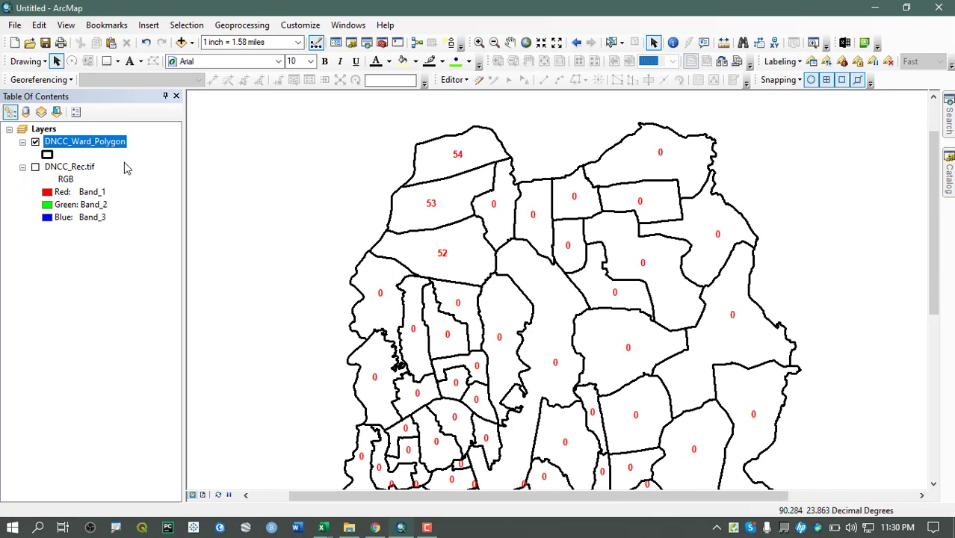
{"action": "left_click_drag", "start_coordinate": [583, 323], "coordinate": [462, 315]}
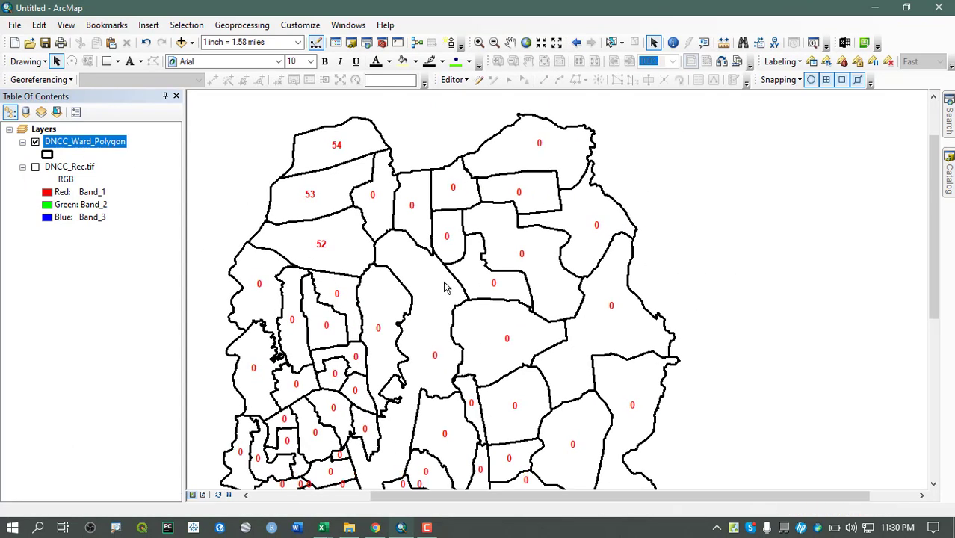
{"action": "right_click", "coordinate": [106, 143]}
{"action": "left_click", "coordinate": [150, 301]}
{"action": "left_click_drag", "start_coordinate": [492, 350], "coordinate": [512, 246]}
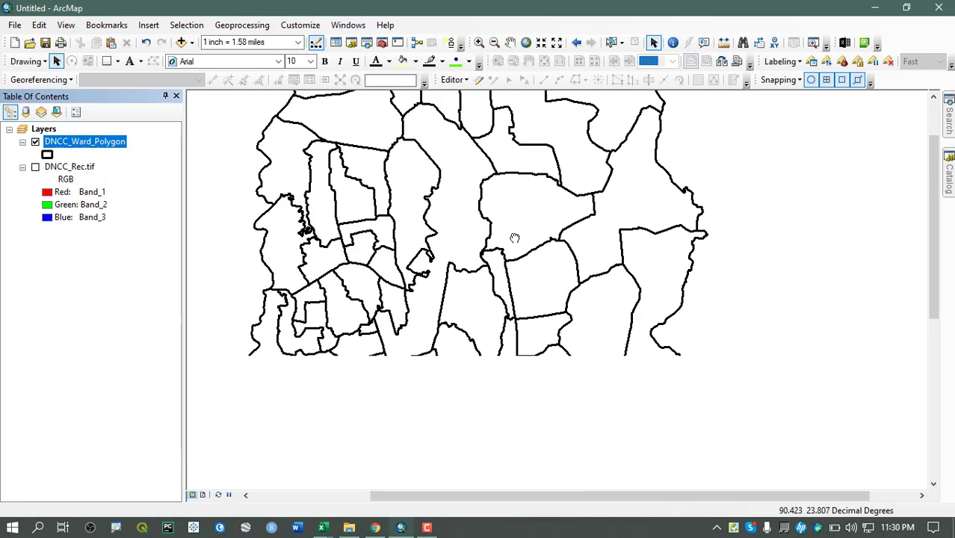
{"action": "left_click_drag", "start_coordinate": [515, 211], "coordinate": [520, 234]}
{"action": "left_click_drag", "start_coordinate": [448, 224], "coordinate": [459, 252]}
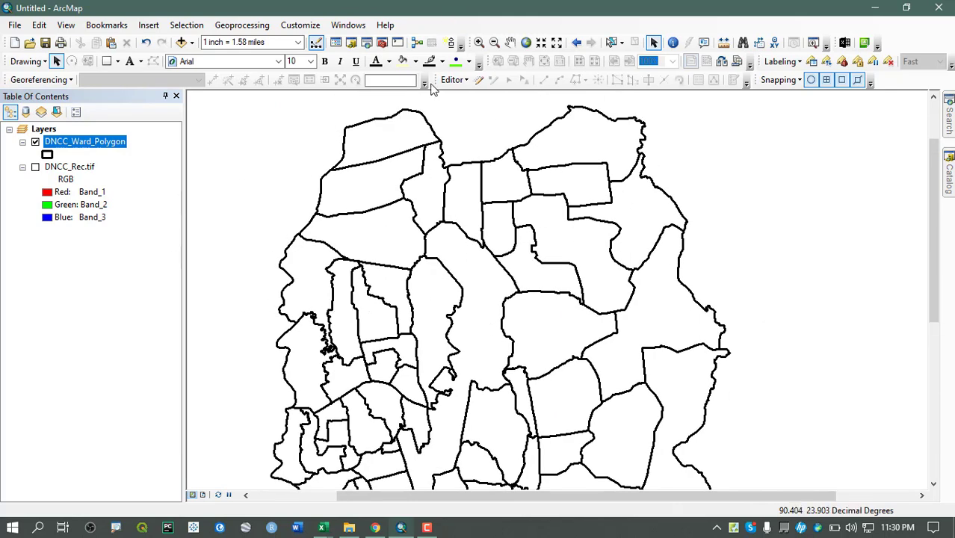
Switch to Chrome to view the Google My Maps page, and return to ArcMap
{"action": "left_click", "coordinate": [375, 528]}
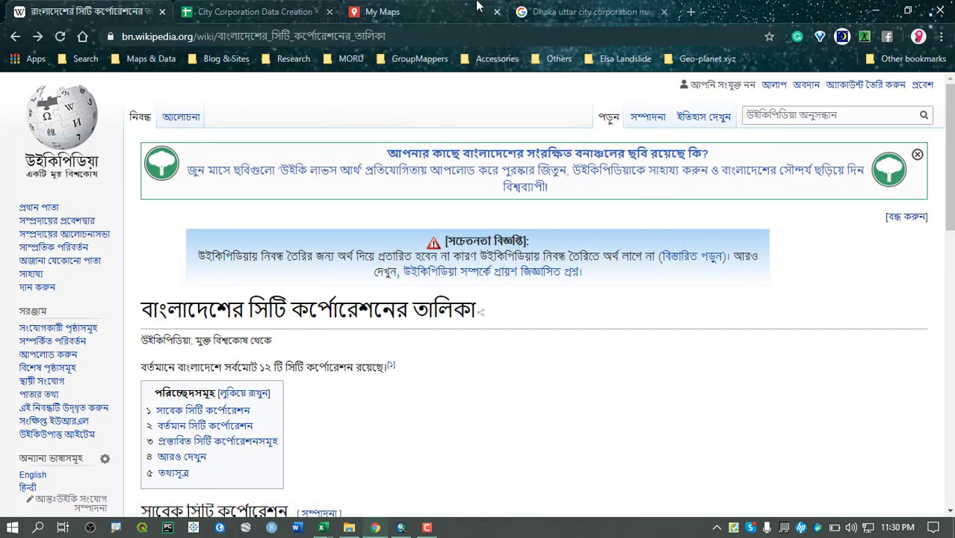
{"action": "left_click", "coordinate": [396, 11]}
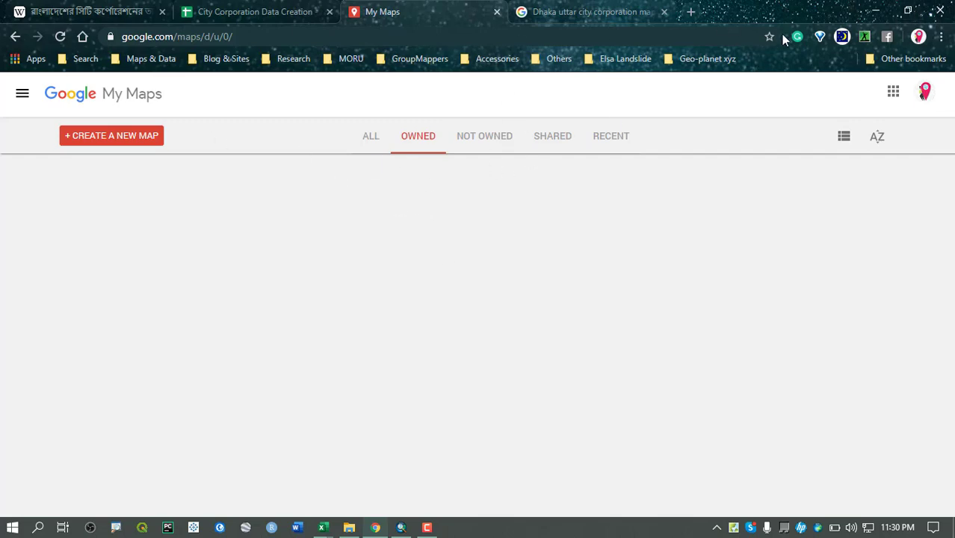
{"action": "left_click", "coordinate": [870, 9]}
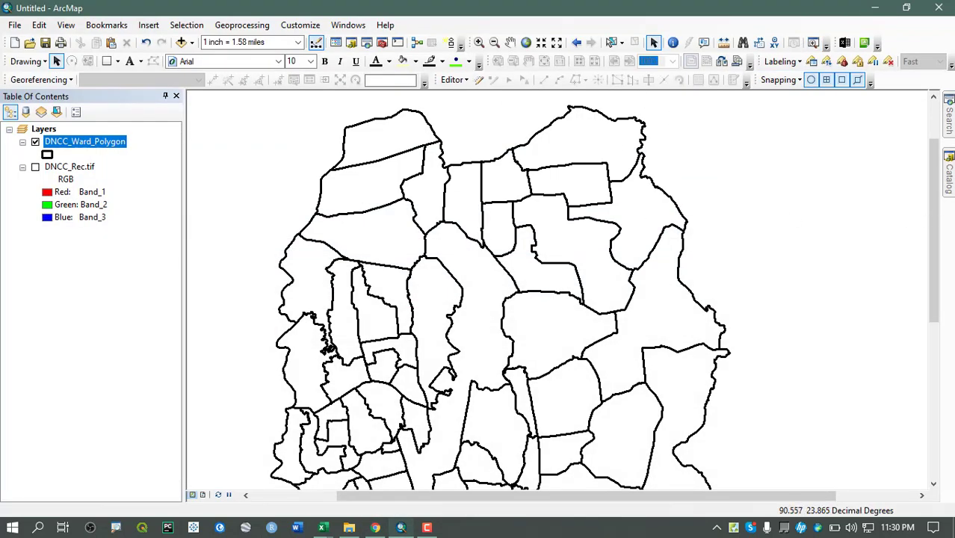
Open the Layer To KML tool from the To KML toolset in the Conversion Tools system toolbox
{"action": "mouse_move", "coordinate": [949, 171]}
{"action": "scroll", "coordinate": [782, 218], "scroll_direction": "up", "scroll_amount": 7}
{"action": "scroll", "coordinate": [756, 235], "scroll_direction": "down", "scroll_amount": 4}
{"action": "left_click", "coordinate": [773, 157]}
{"action": "left_click", "coordinate": [758, 206]}
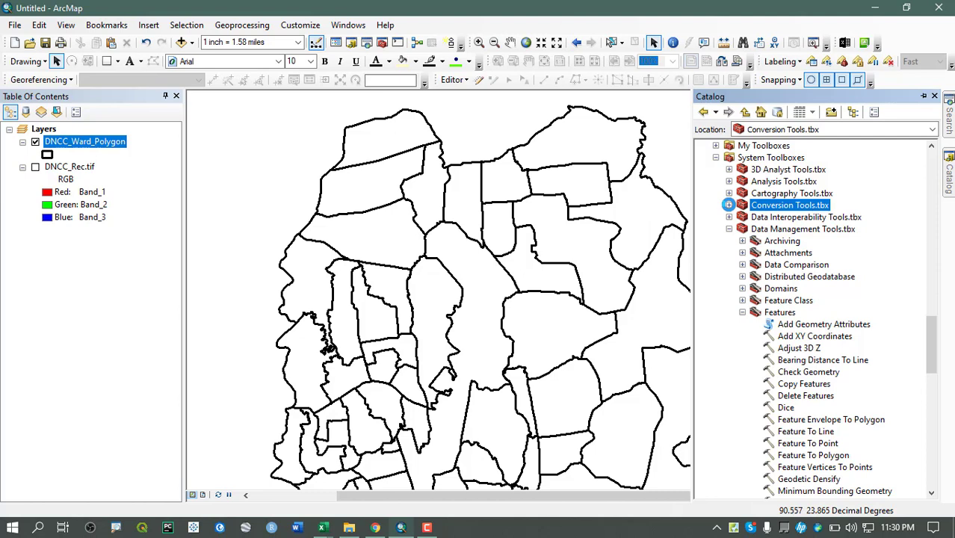
{"action": "left_click", "coordinate": [728, 205]}
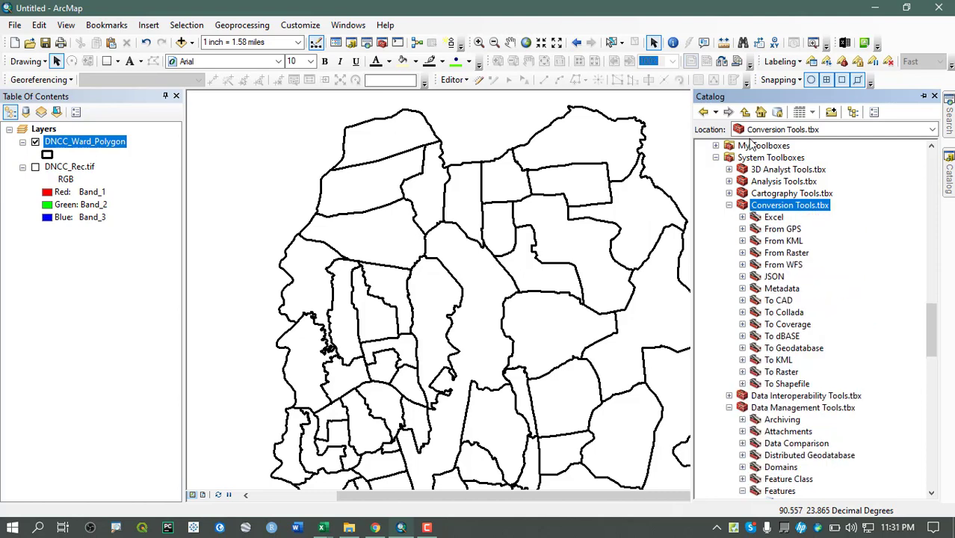
{"action": "left_click", "coordinate": [760, 363]}
{"action": "left_click", "coordinate": [743, 360]}
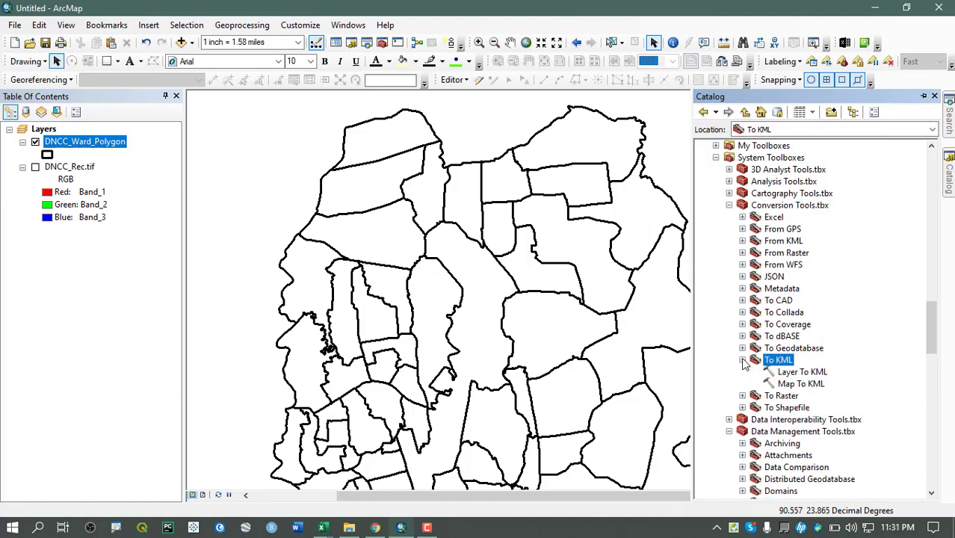
{"action": "scroll", "coordinate": [818, 347], "scroll_direction": "down", "scroll_amount": 3}
{"action": "left_click", "coordinate": [798, 266]}
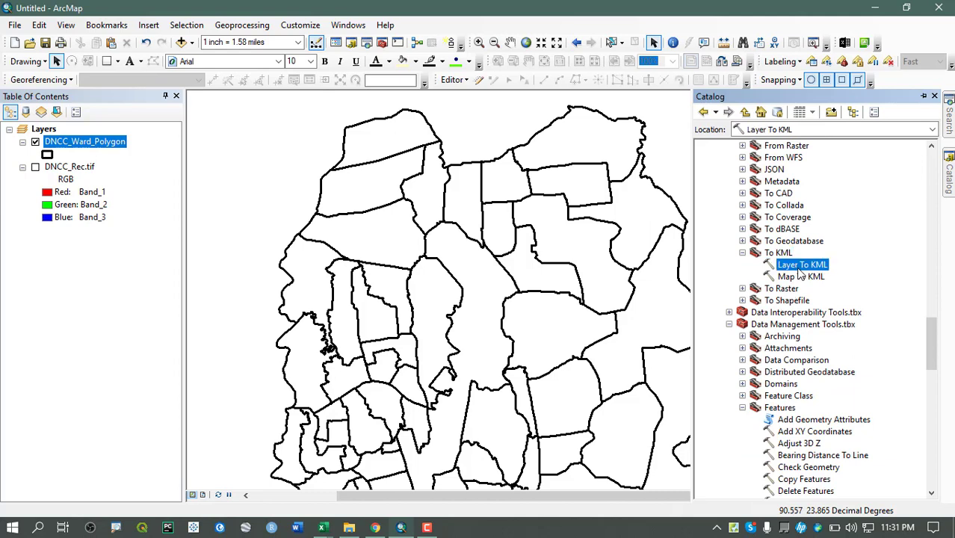
{"action": "double_click", "coordinate": [792, 265]}
Convert the DNCC_Ward_Polygon layer to KML, saving the output as DNCC_Boundary.kmz in the Training folder
{"action": "left_click_drag", "start_coordinate": [485, 71], "coordinate": [398, 97]}
{"action": "left_click_drag", "start_coordinate": [290, 129], "coordinate": [352, 129]}
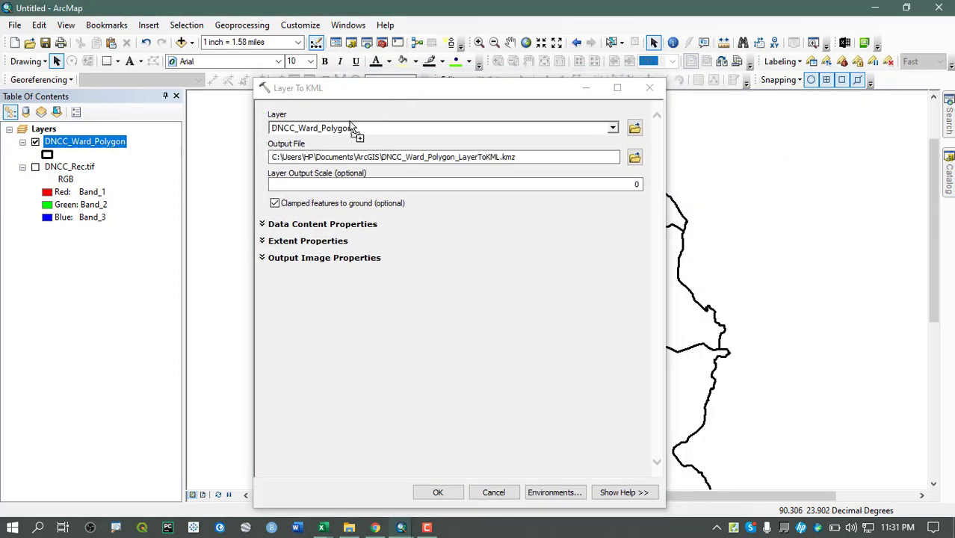
{"action": "left_click", "coordinate": [635, 158]}
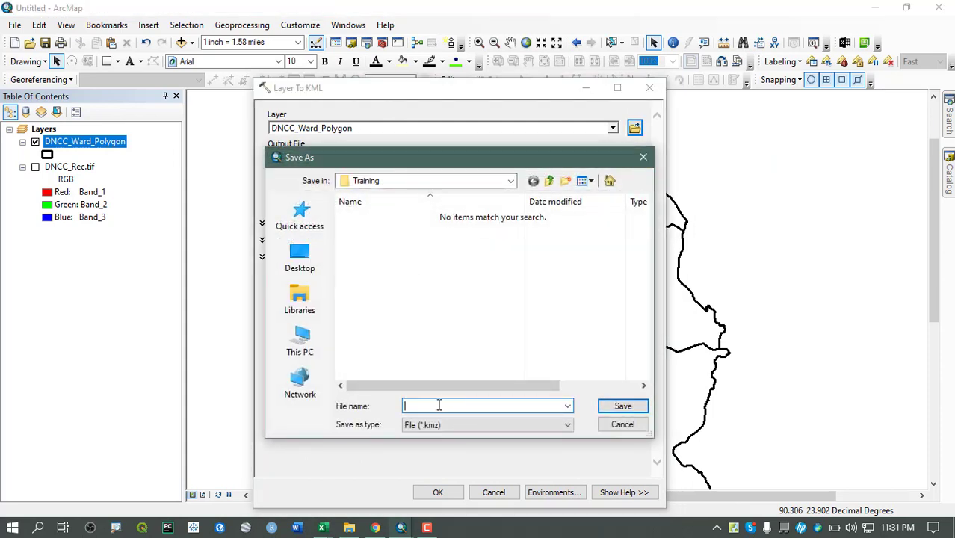
{"action": "type", "text": "DN"}
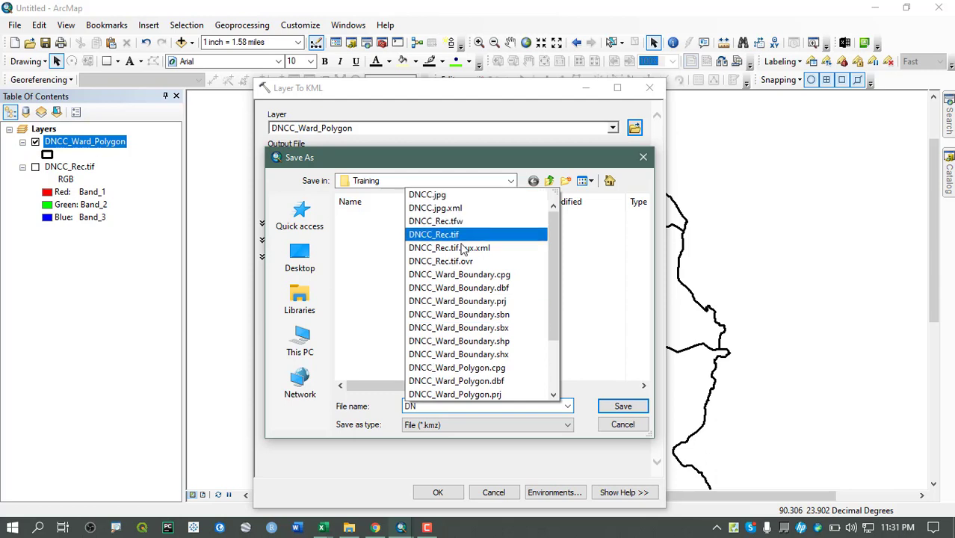
{"action": "left_click", "coordinate": [458, 288]}
{"action": "left_click", "coordinate": [470, 404]}
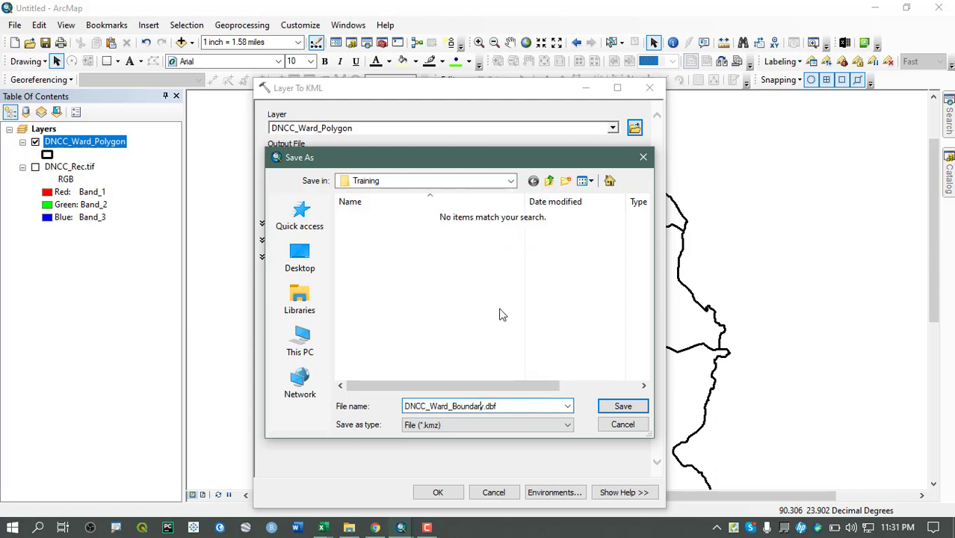
{"action": "key", "text": "BackSpace"}
{"action": "key", "text": "BackSpace"}
{"action": "key", "text": "BackSpace"}
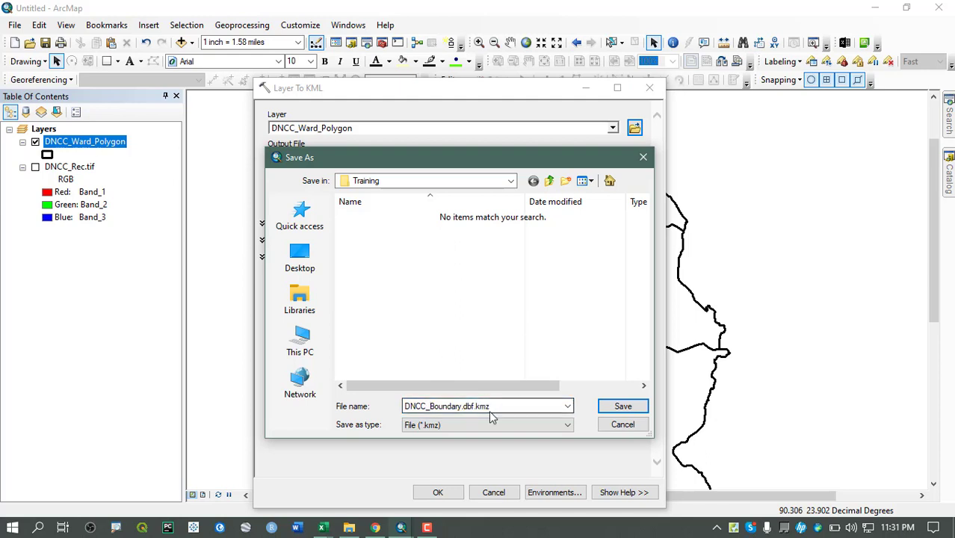
{"action": "left_click", "coordinate": [477, 408]}
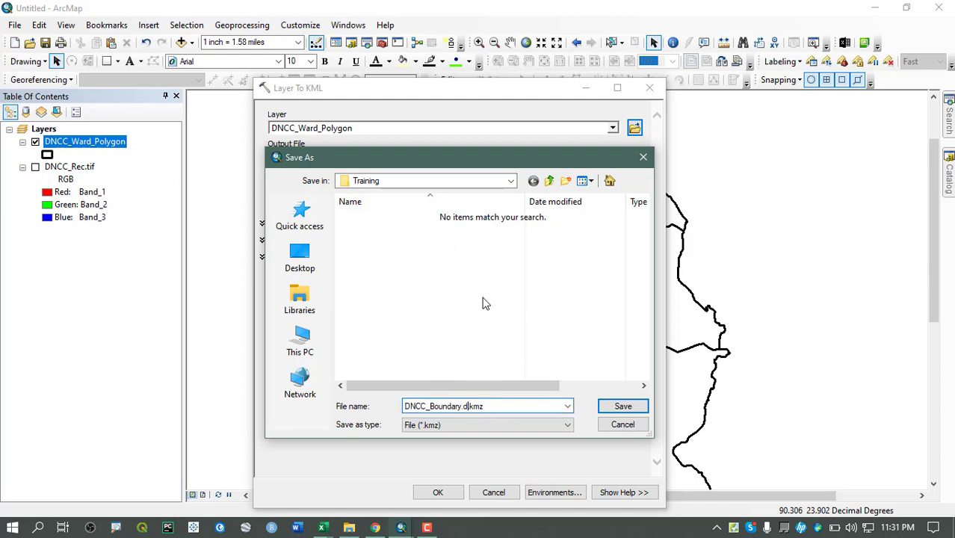
{"action": "key", "text": "Return"}
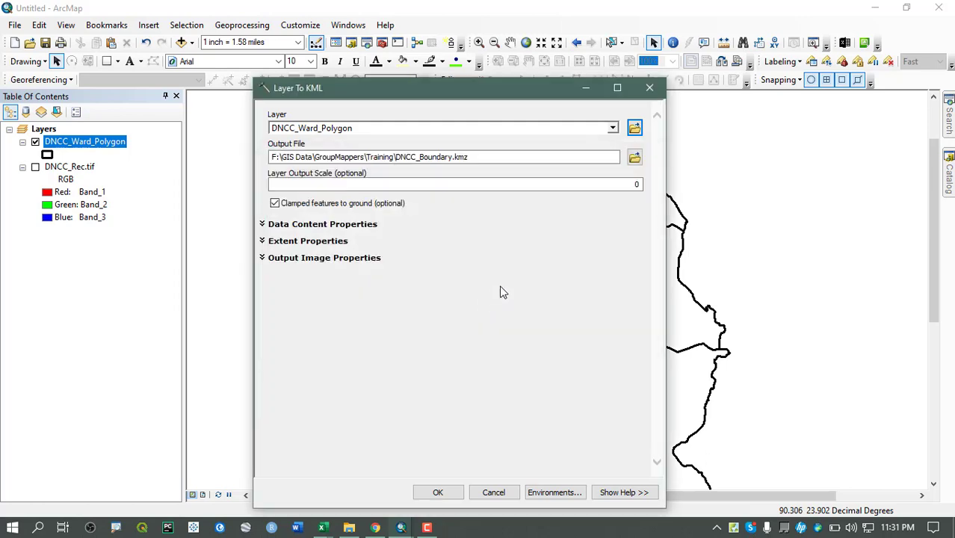
{"action": "left_click", "coordinate": [438, 493]}
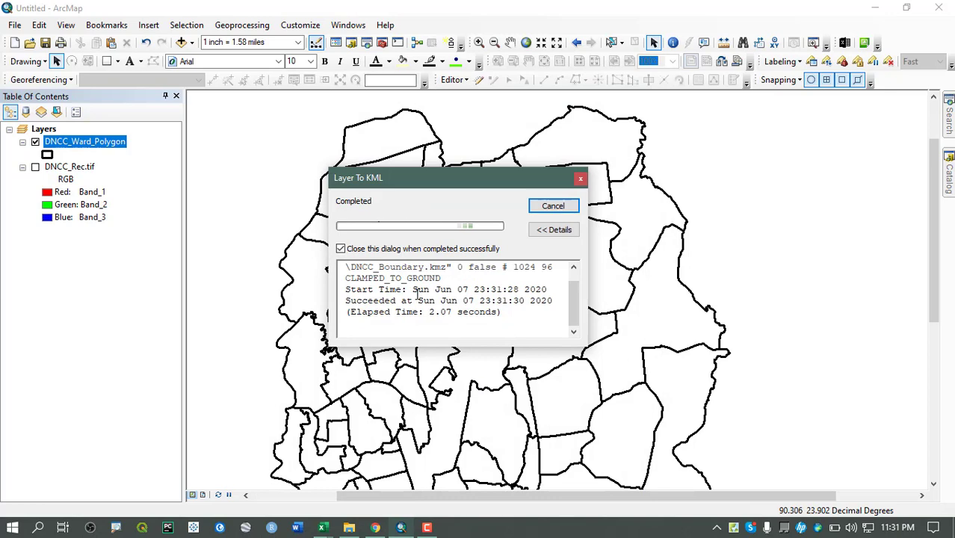
Minimize ArcMap, switch to Google My Maps in Chrome and create a new map
{"action": "left_click", "coordinate": [874, 8]}
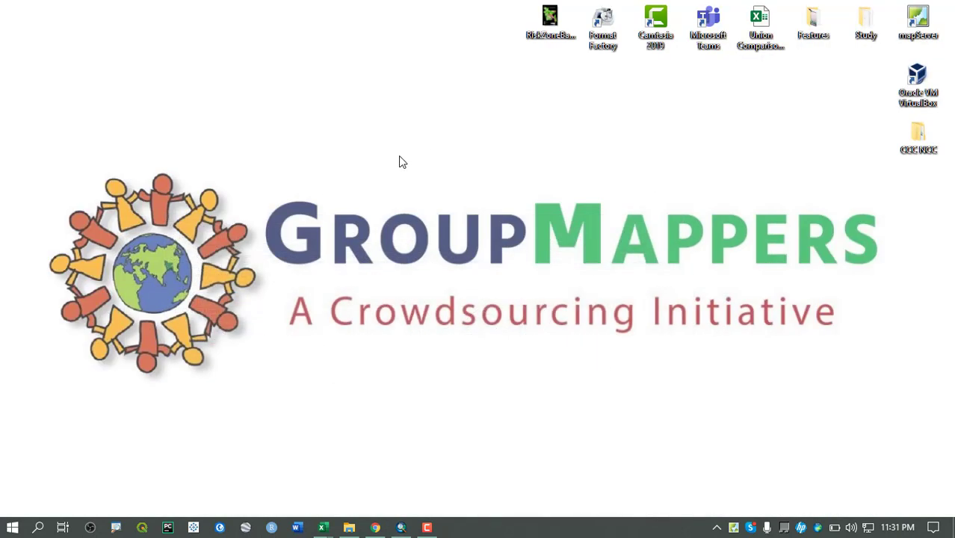
{"action": "left_click", "coordinate": [375, 527]}
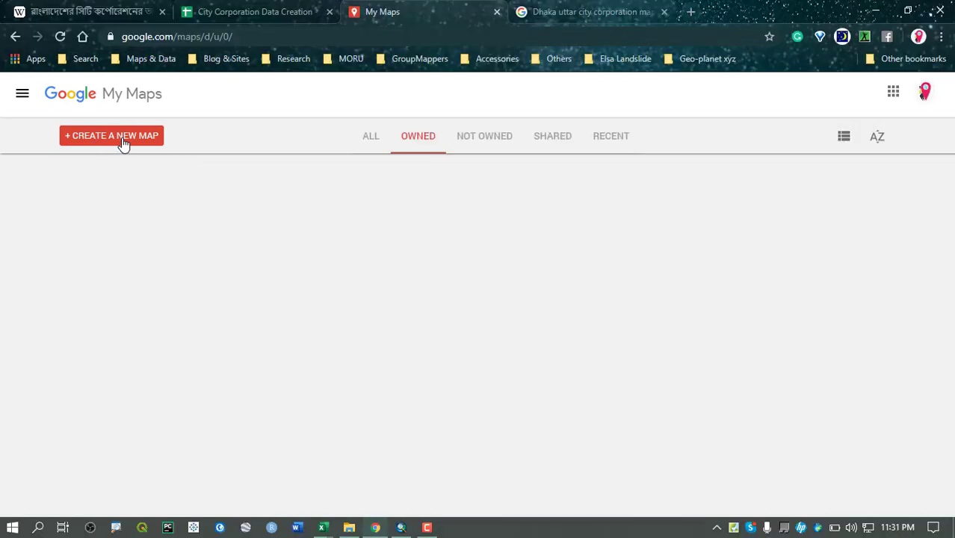
{"action": "left_click", "coordinate": [123, 142]}
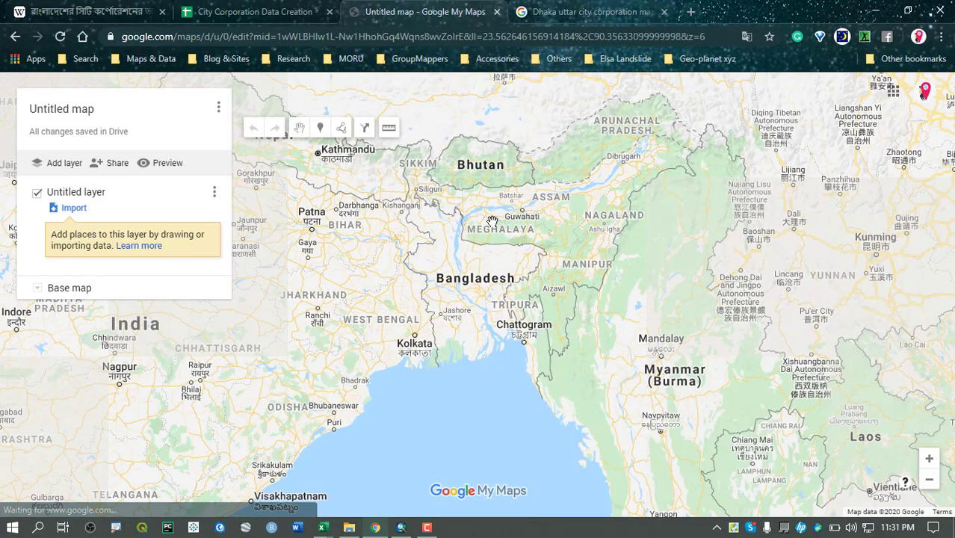
{"action": "left_click_drag", "start_coordinate": [474, 270], "coordinate": [491, 299]}
{"action": "scroll", "coordinate": [491, 299], "scroll_direction": "up", "scroll_amount": 1}
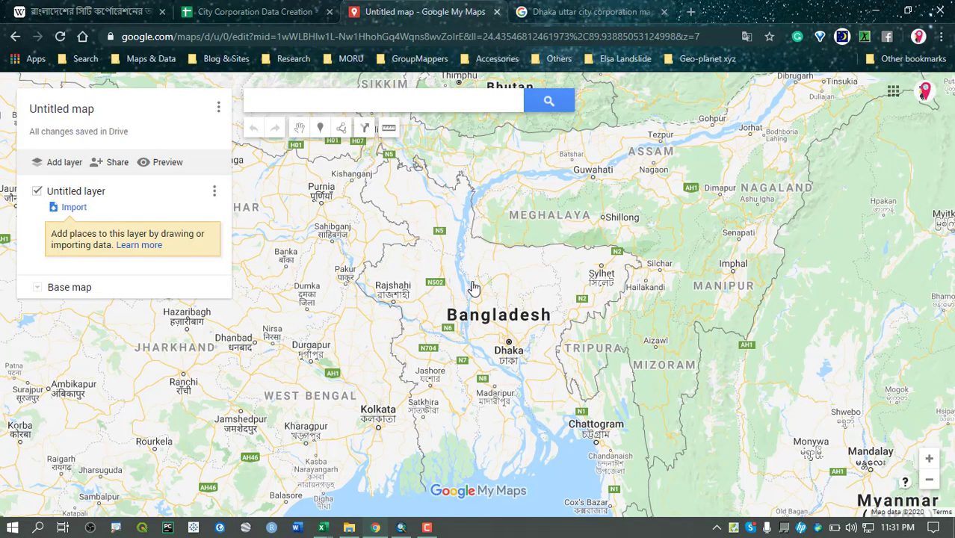
Import DNCC_Boundary.kmz from the GIS Data\GroupMappers\Training folder on drive F: into the untitled layer, and dismiss the Skype notification
{"action": "left_click", "coordinate": [74, 208]}
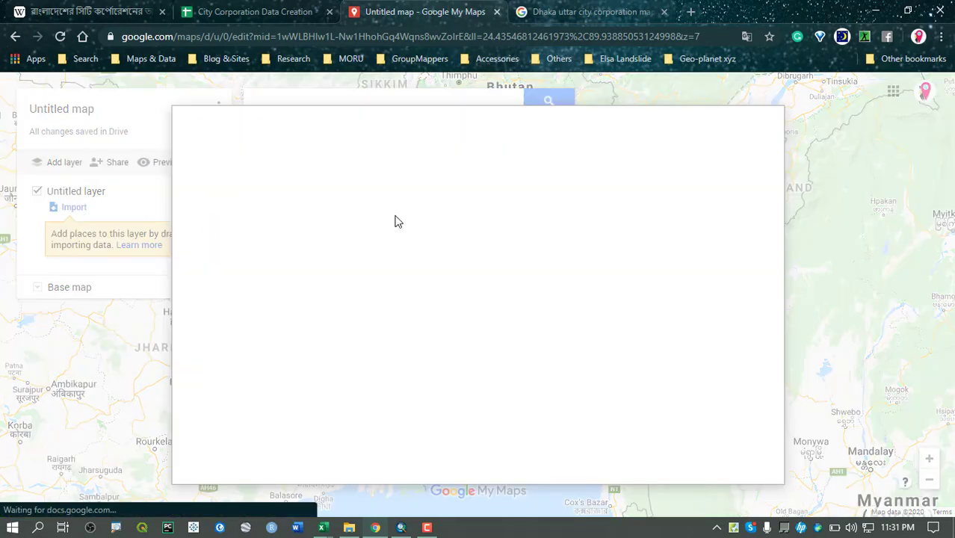
{"action": "left_click", "coordinate": [487, 329]}
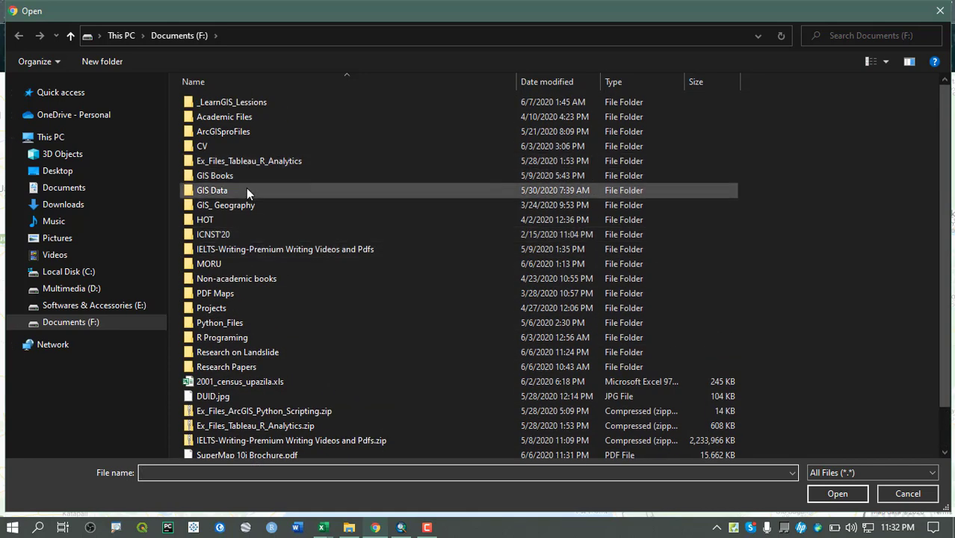
{"action": "left_click", "coordinate": [246, 188]}
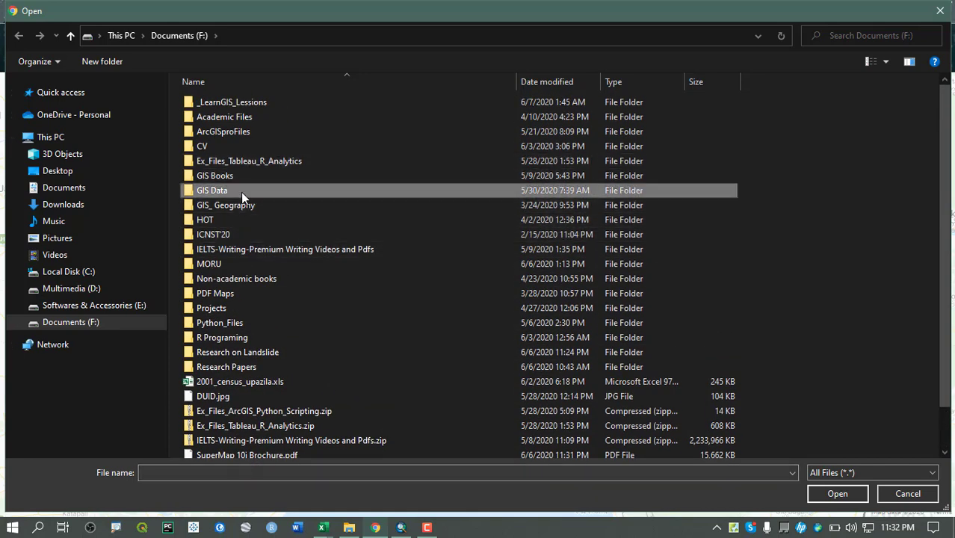
{"action": "double_click", "coordinate": [241, 191]}
{"action": "scroll", "coordinate": [328, 312], "scroll_direction": "down", "scroll_amount": 5}
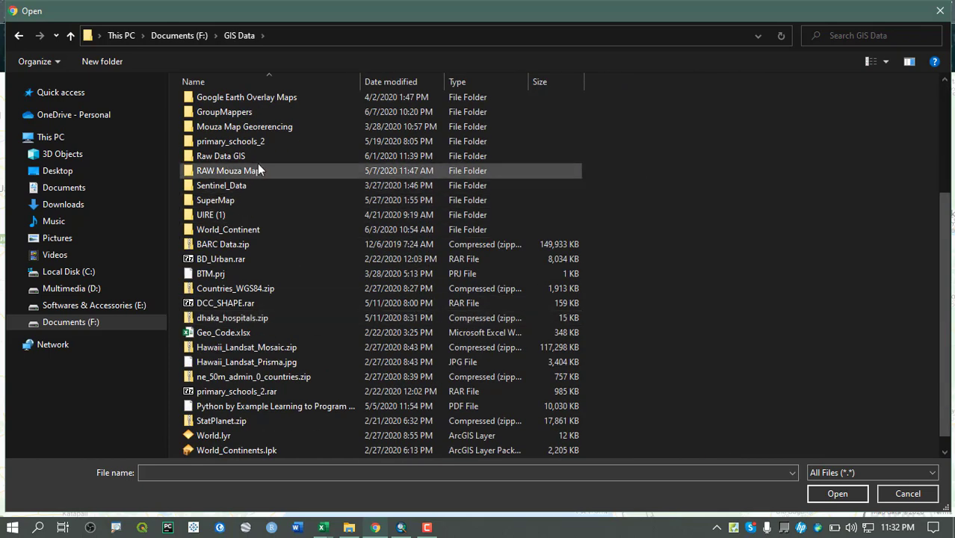
{"action": "scroll", "coordinate": [248, 181], "scroll_direction": "up", "scroll_amount": 3}
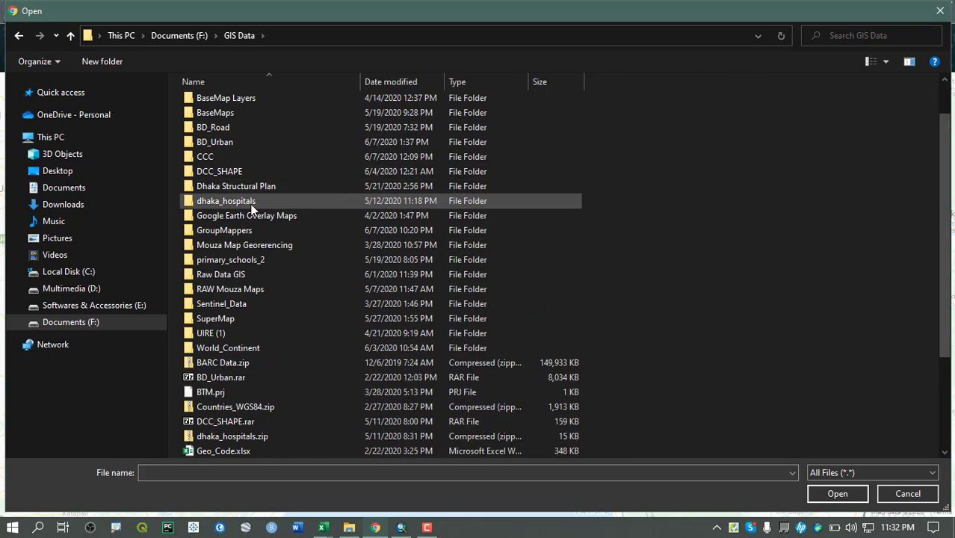
{"action": "double_click", "coordinate": [251, 233]}
{"action": "scroll", "coordinate": [275, 248], "scroll_direction": "down", "scroll_amount": 3}
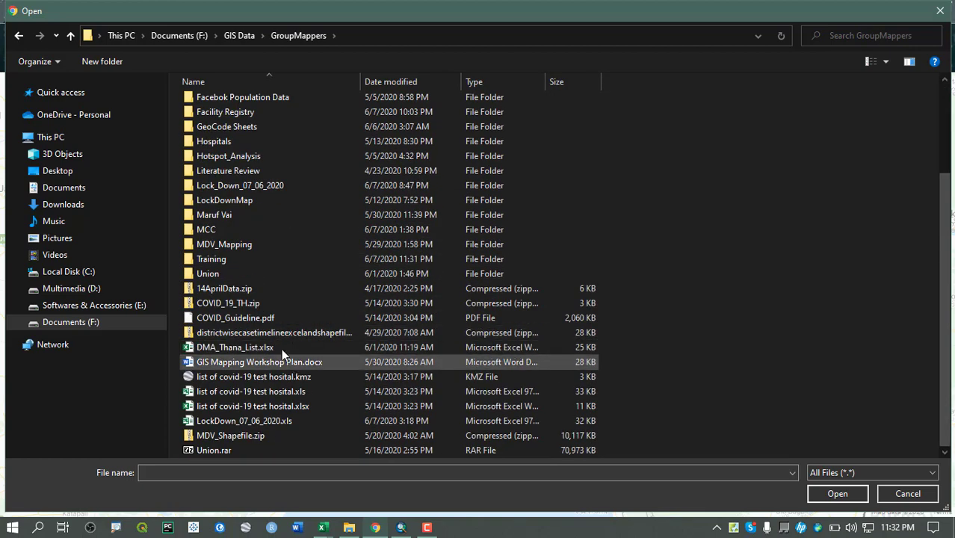
{"action": "double_click", "coordinate": [249, 260]}
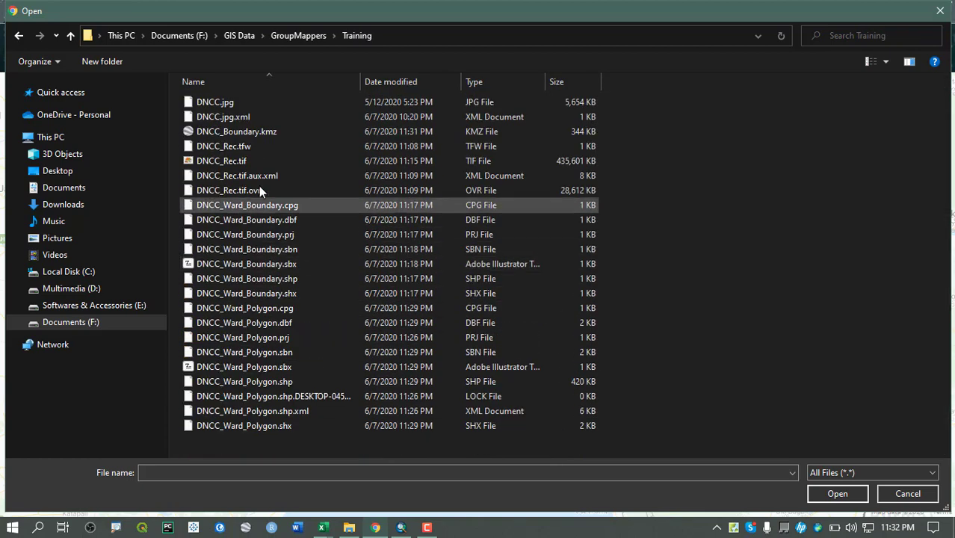
{"action": "left_click", "coordinate": [275, 133]}
{"action": "left_click", "coordinate": [837, 493]}
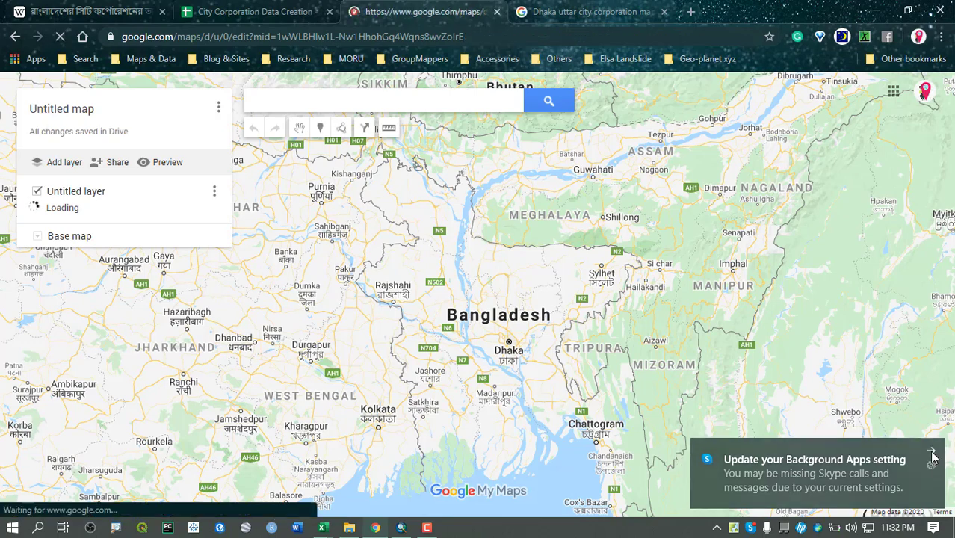
{"action": "left_click", "coordinate": [933, 448]}
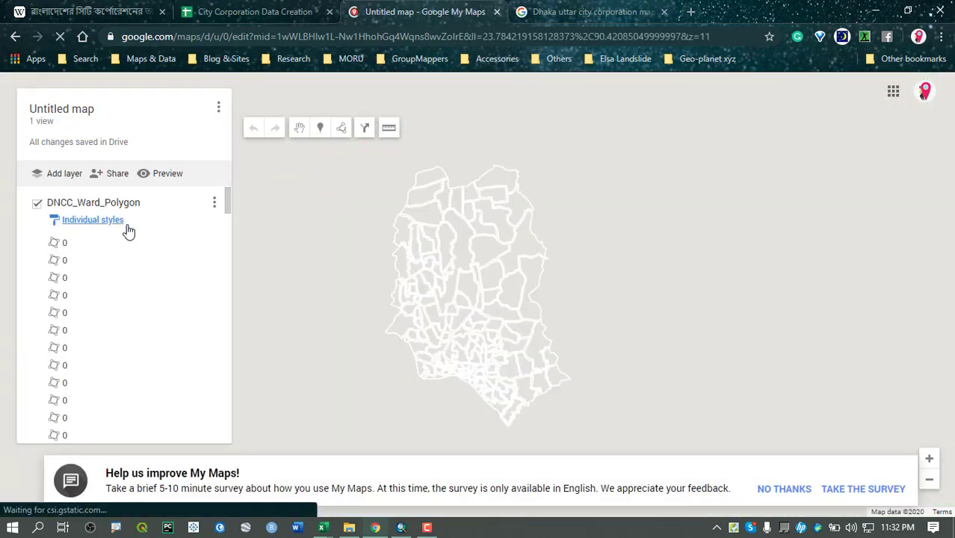
Group the places of the imported DNCC_Ward_Polygon layer by Uniform style instead of individual styles
{"action": "scroll", "coordinate": [568, 260], "scroll_direction": "up", "scroll_amount": 4}
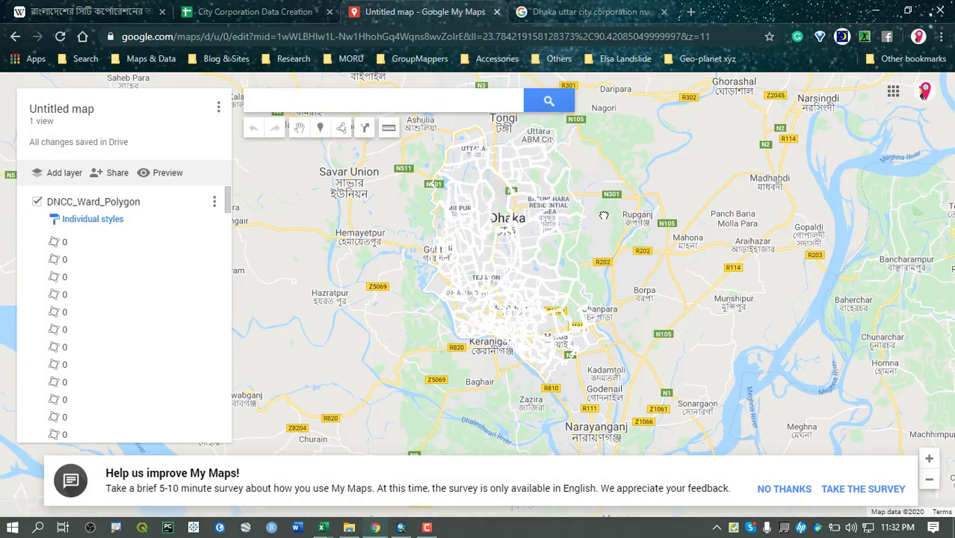
{"action": "scroll", "coordinate": [513, 270], "scroll_direction": "up", "scroll_amount": 1}
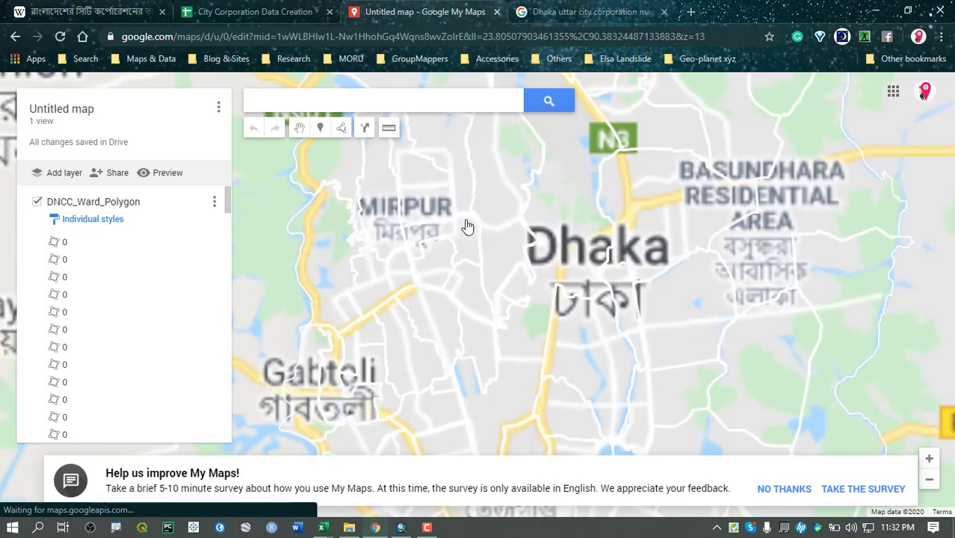
{"action": "scroll", "coordinate": [497, 309], "scroll_direction": "down", "scroll_amount": 1}
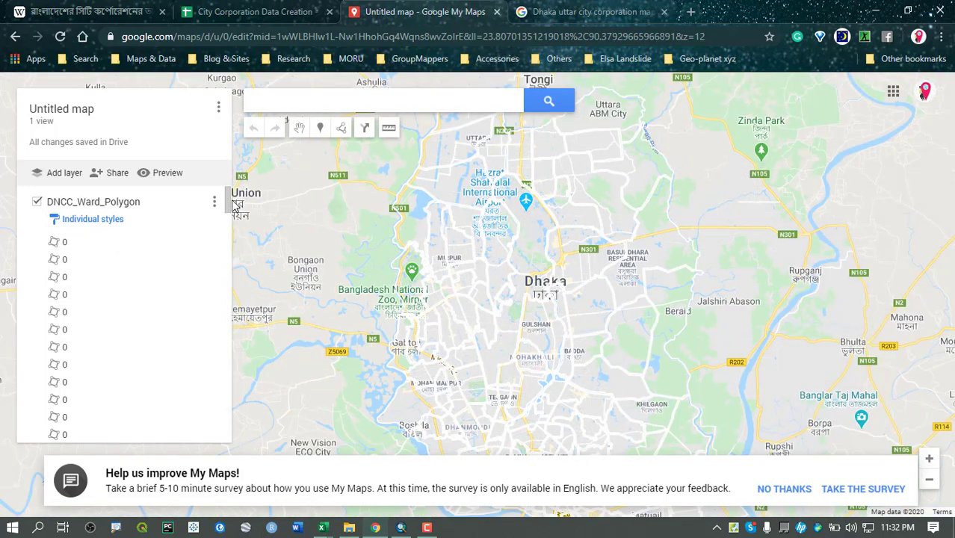
{"action": "mouse_move", "coordinate": [235, 203]}
{"action": "left_mouse_down"}
{"action": "mouse_move", "coordinate": [200, 317]}
{"action": "mouse_move", "coordinate": [224, 429]}
{"action": "mouse_move", "coordinate": [222, 198]}
{"action": "left_mouse_up"}
{"action": "scroll", "coordinate": [202, 209], "scroll_direction": "up", "scroll_amount": 1}
{"action": "left_click", "coordinate": [101, 222]}
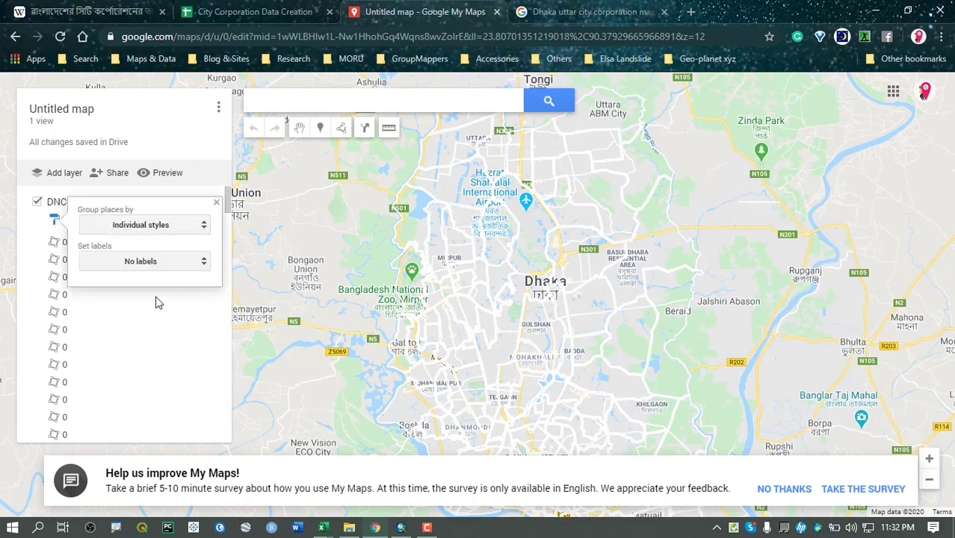
{"action": "left_click", "coordinate": [142, 228]}
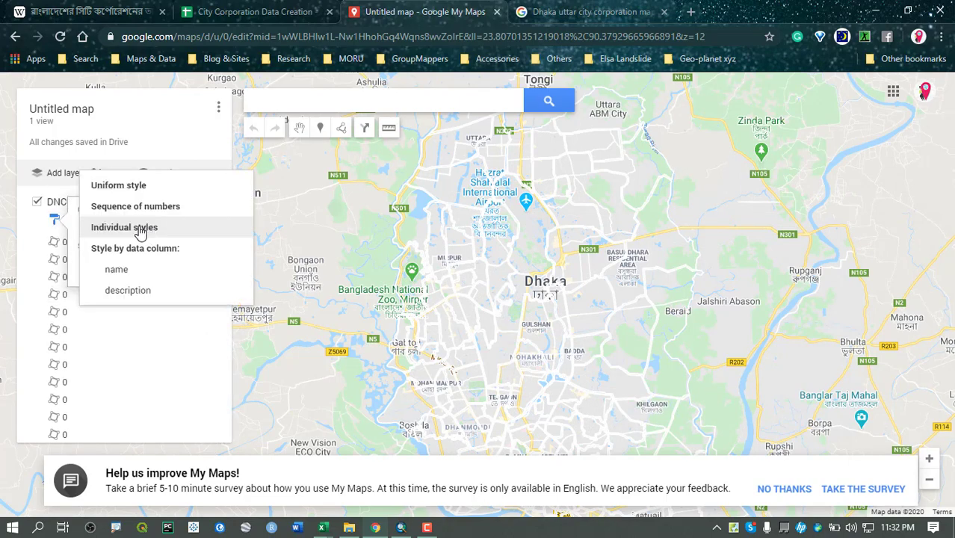
{"action": "left_click", "coordinate": [165, 190]}
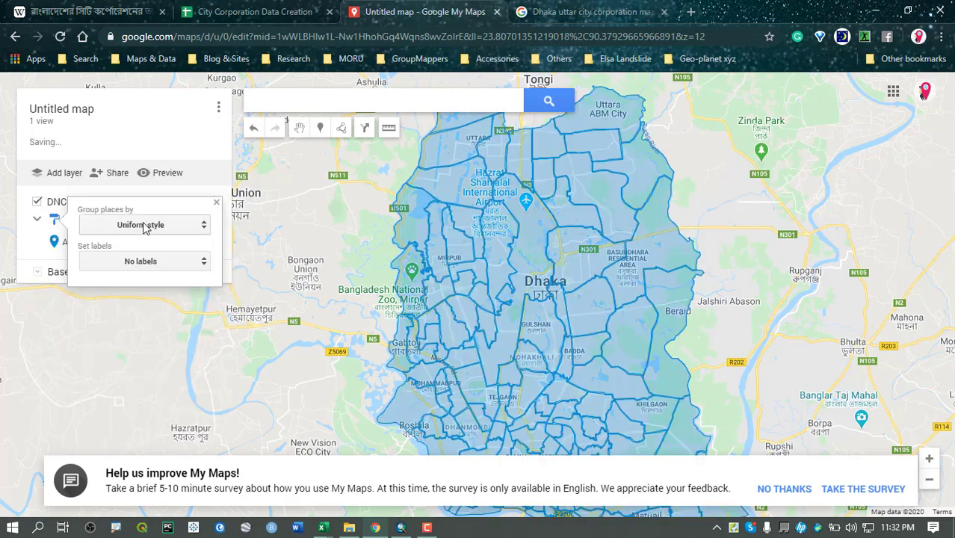
{"action": "left_click", "coordinate": [216, 204]}
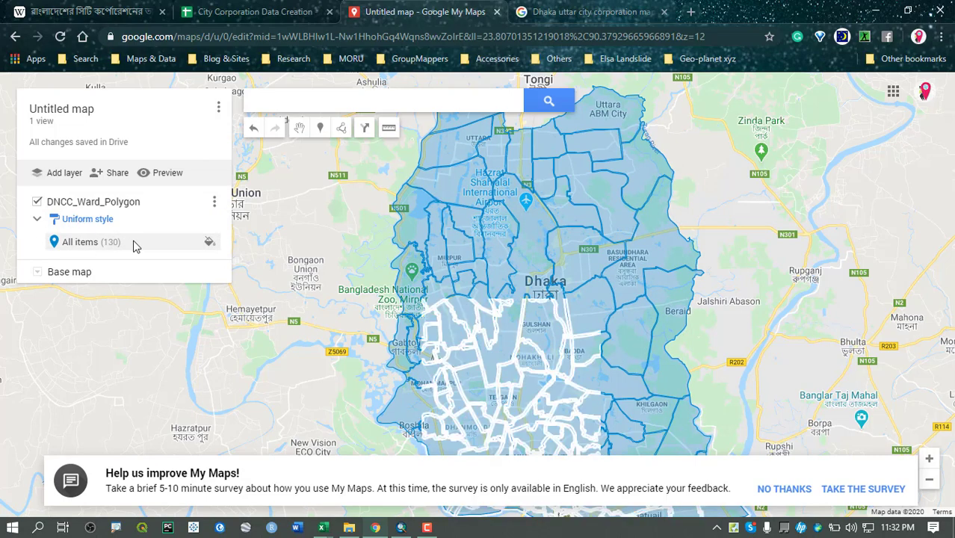
Make the fill of all items in the DNCC_Ward_Polygon layer fully transparent
{"action": "left_click", "coordinate": [209, 243]}
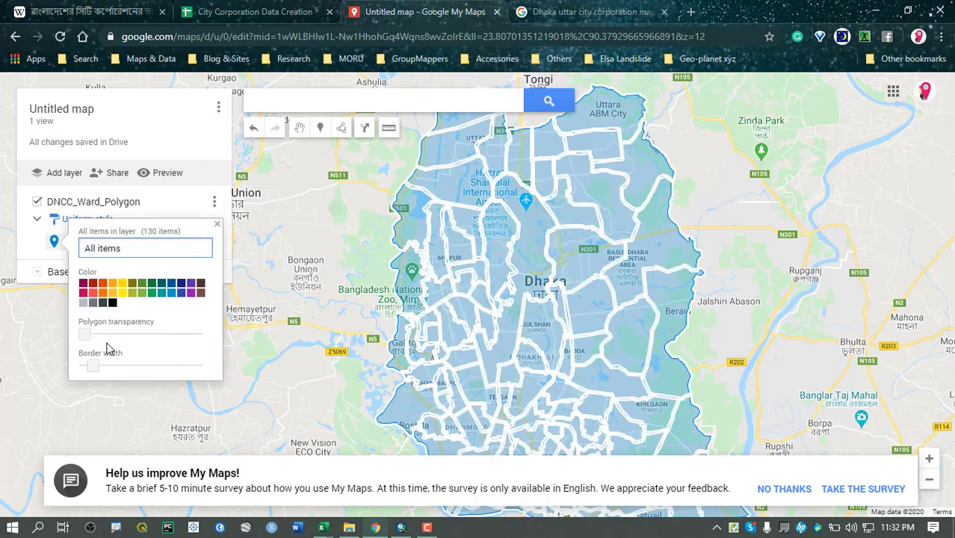
{"action": "left_click", "coordinate": [84, 340]}
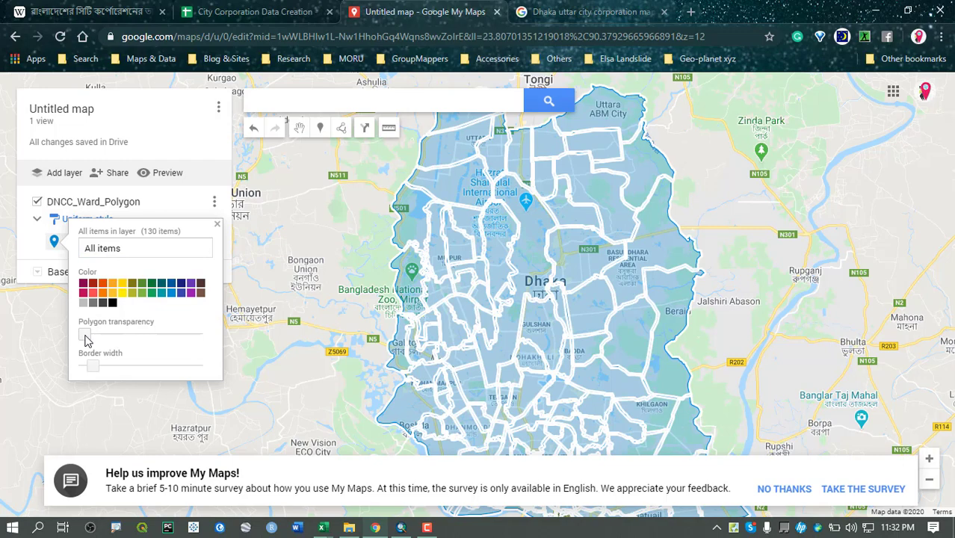
{"action": "left_click_drag", "start_coordinate": [85, 341], "coordinate": [195, 335]}
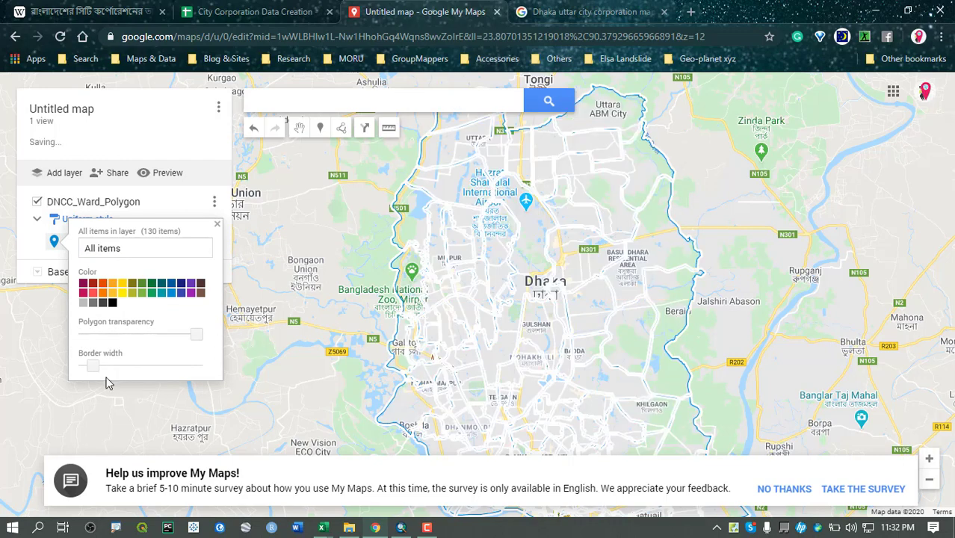
Give all items in the DNCC_Ward_Polygon layer the minimum border width, a light orange colour and a slightly less transparent fill
{"action": "left_click_drag", "start_coordinate": [95, 372], "coordinate": [73, 367]}
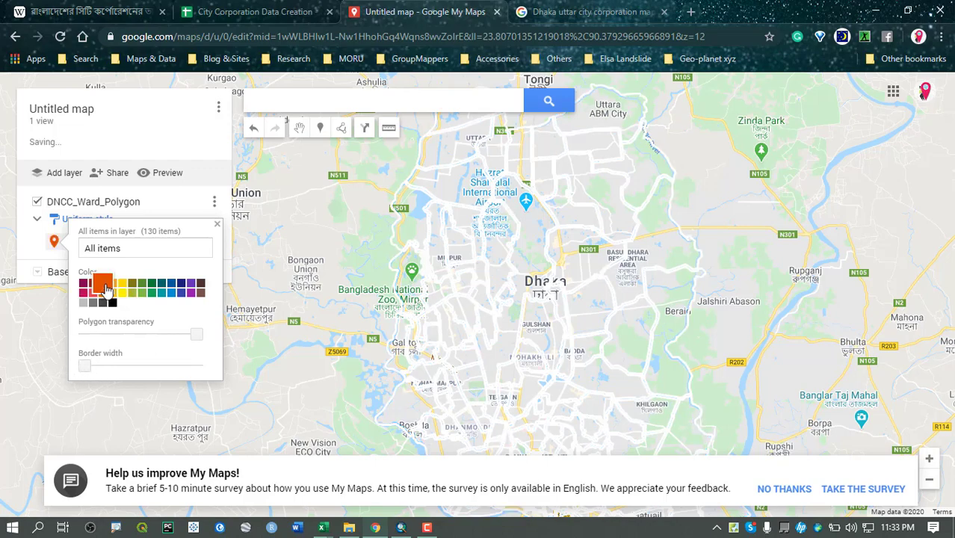
{"action": "left_click", "coordinate": [112, 284]}
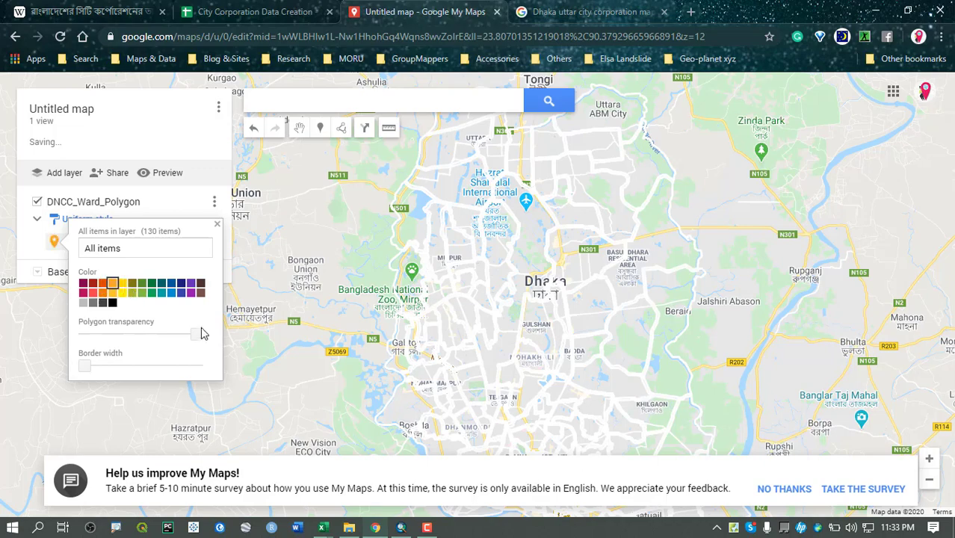
{"action": "left_click_drag", "start_coordinate": [197, 340], "coordinate": [167, 340]}
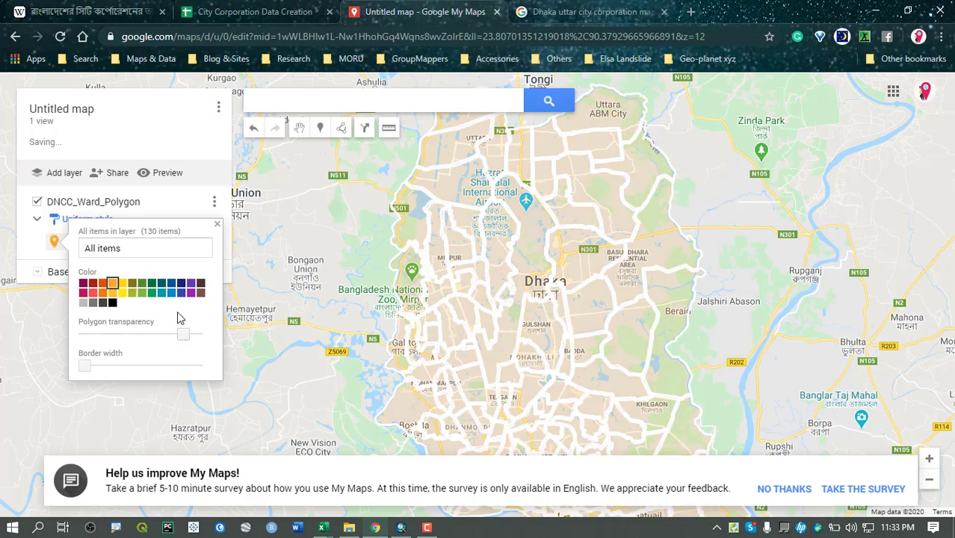
{"action": "left_click", "coordinate": [319, 228]}
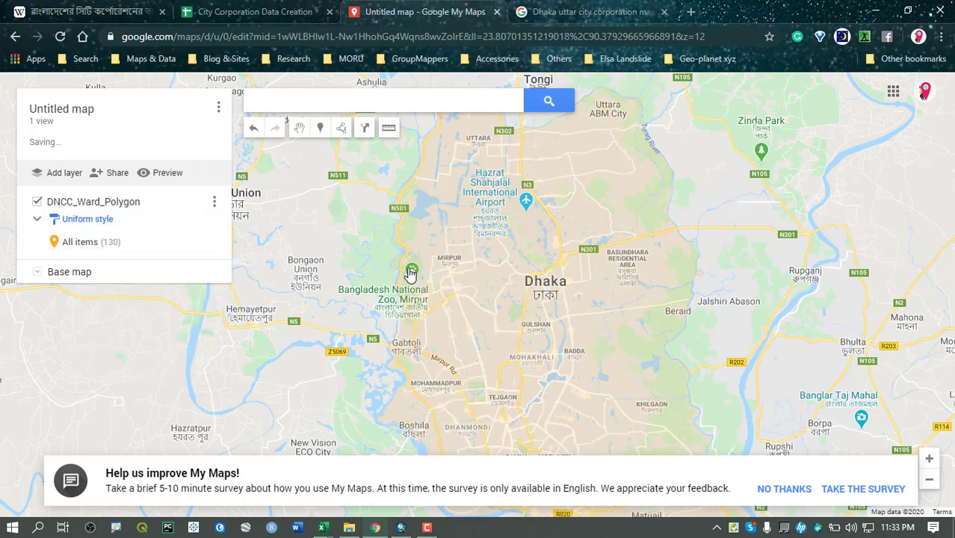
{"action": "left_click_drag", "start_coordinate": [728, 179], "coordinate": [702, 259]}
{"action": "scroll", "coordinate": [448, 224], "scroll_direction": "up", "scroll_amount": 1}
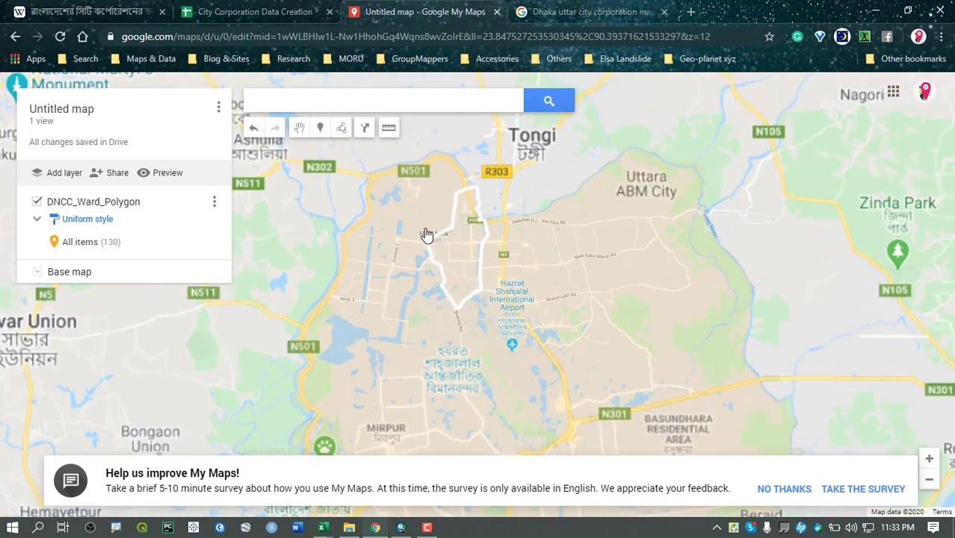
Change all items in the DNCC_Ward_Polygon layer to dark orange and widen their border
{"action": "left_click", "coordinate": [209, 242]}
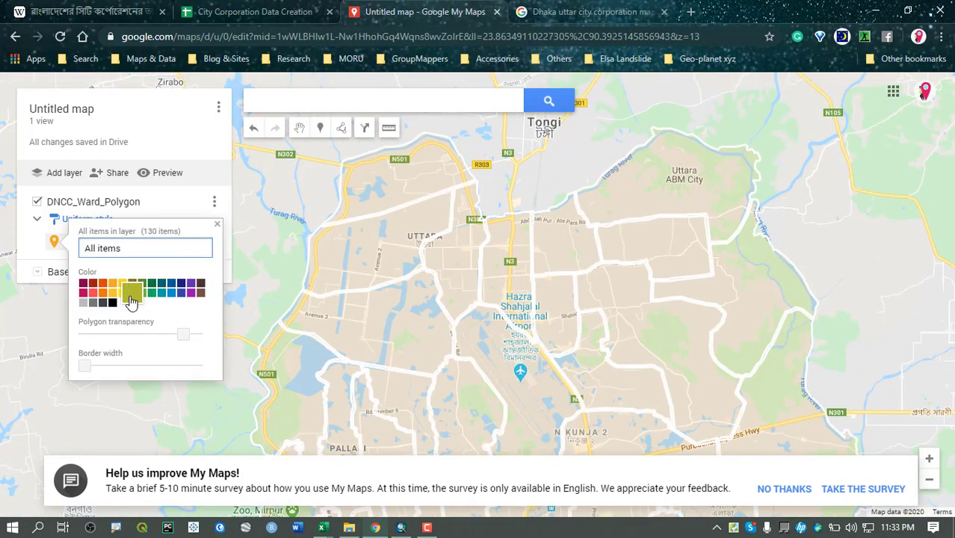
{"action": "left_click", "coordinate": [103, 284]}
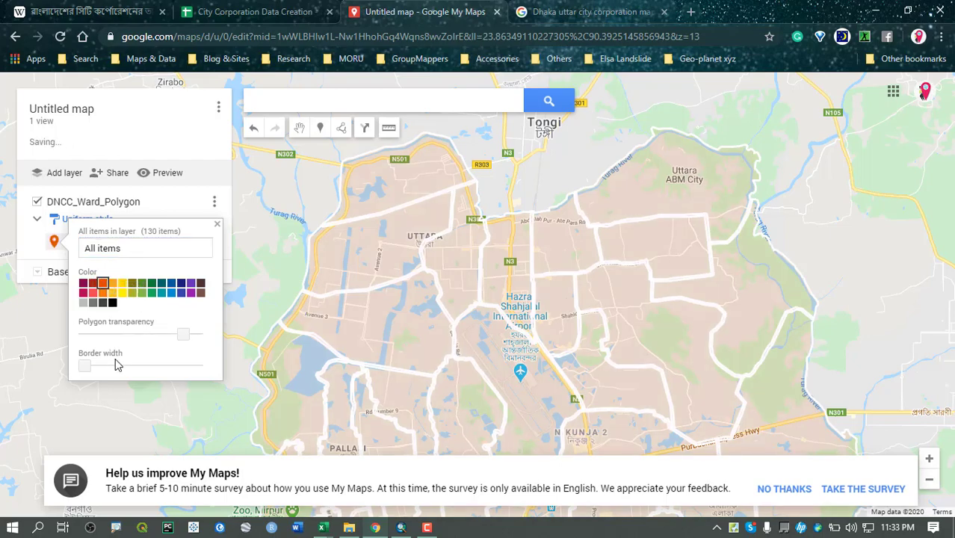
{"action": "left_click", "coordinate": [88, 367]}
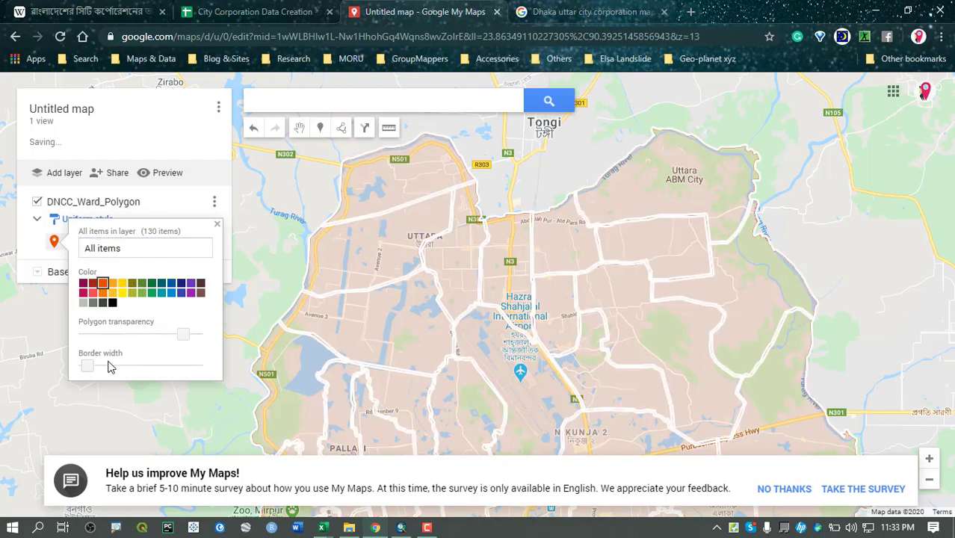
{"action": "left_click", "coordinate": [110, 367]}
{"action": "left_click", "coordinate": [596, 151]}
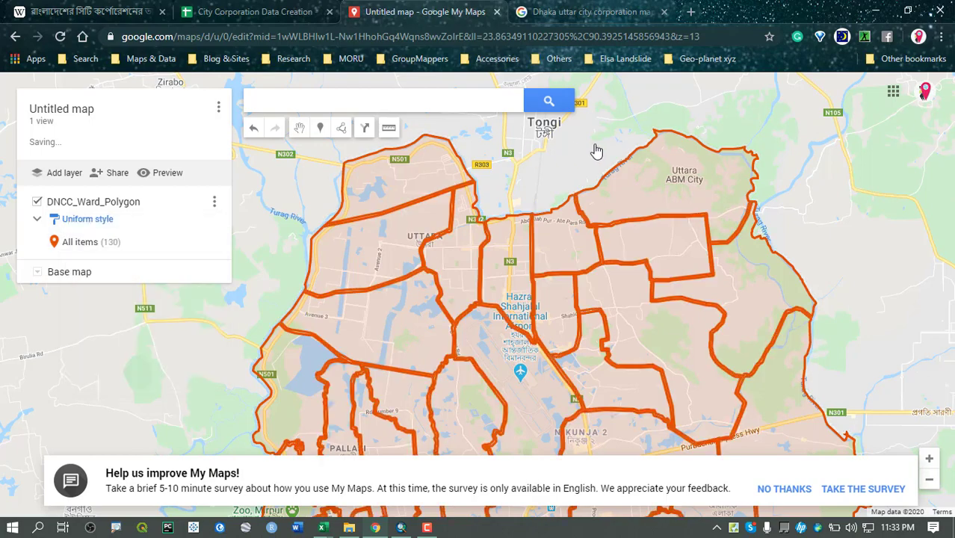
Decline the My Maps survey and view the styled ward boundaries across Dhaka
{"action": "scroll", "coordinate": [583, 158], "scroll_direction": "down", "scroll_amount": 2}
{"action": "left_click_drag", "start_coordinate": [224, 419], "coordinate": [232, 369]}
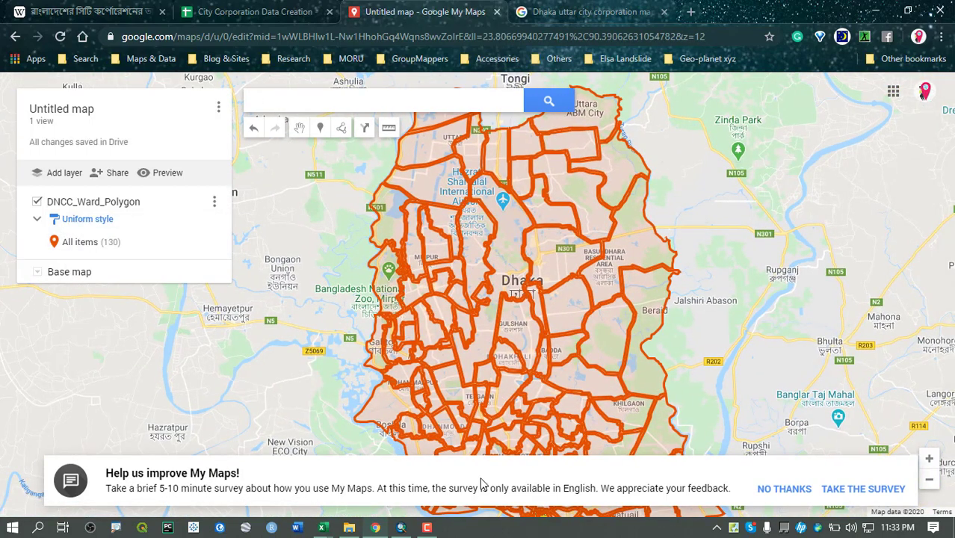
{"action": "left_click", "coordinate": [783, 488]}
{"action": "left_click_drag", "start_coordinate": [754, 320], "coordinate": [747, 357]}
{"action": "left_click_drag", "start_coordinate": [263, 210], "coordinate": [254, 238]}
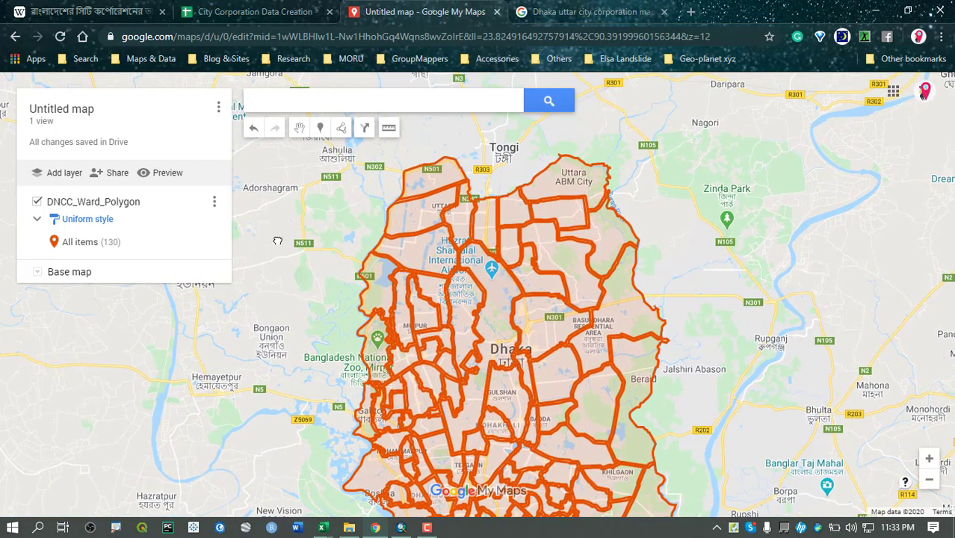
{"action": "left_click_drag", "start_coordinate": [647, 223], "coordinate": [611, 227]}
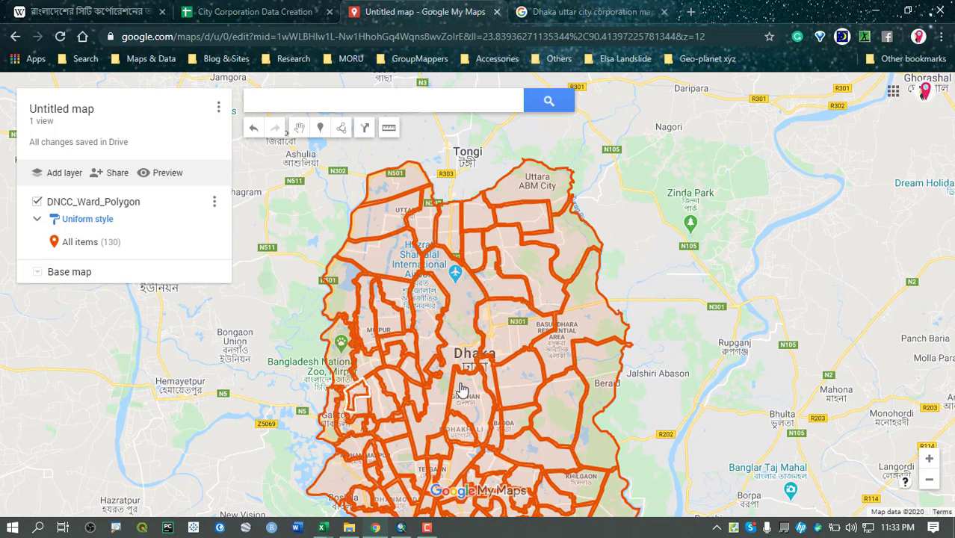
Switch to Health Facilities Registry BD.xlsx in Excel and sort the District column from A to Z
{"action": "left_click", "coordinate": [326, 524]}
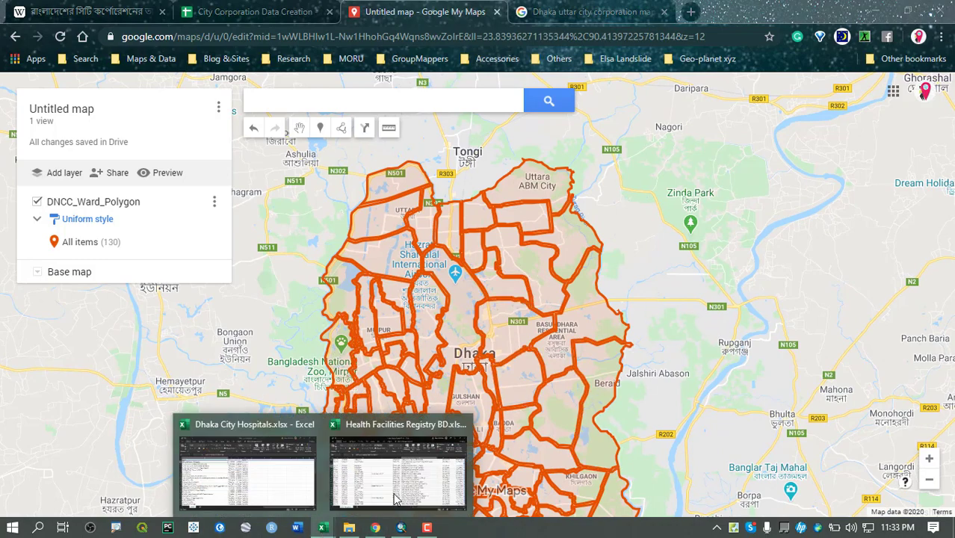
{"action": "left_click", "coordinate": [396, 472]}
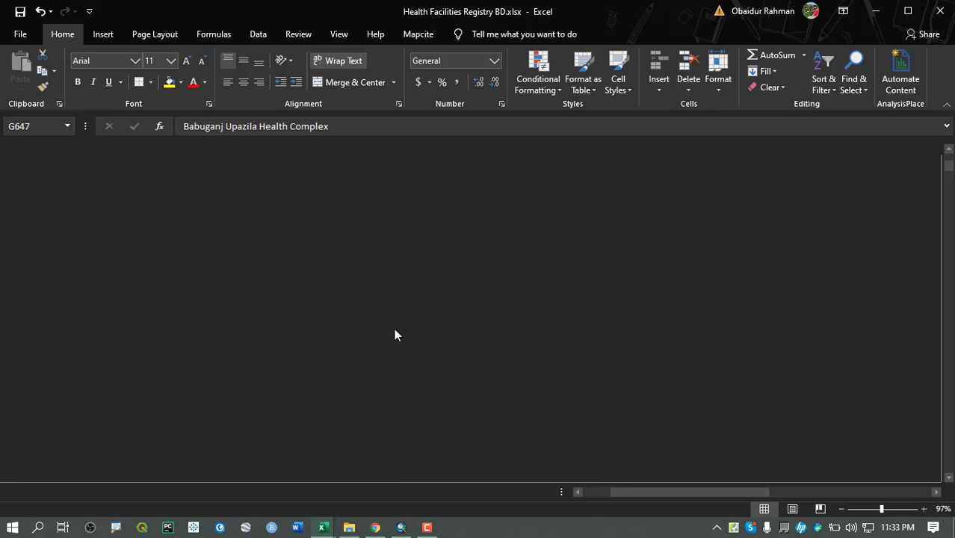
{"action": "scroll", "coordinate": [167, 265], "scroll_direction": "up", "scroll_amount": 20}
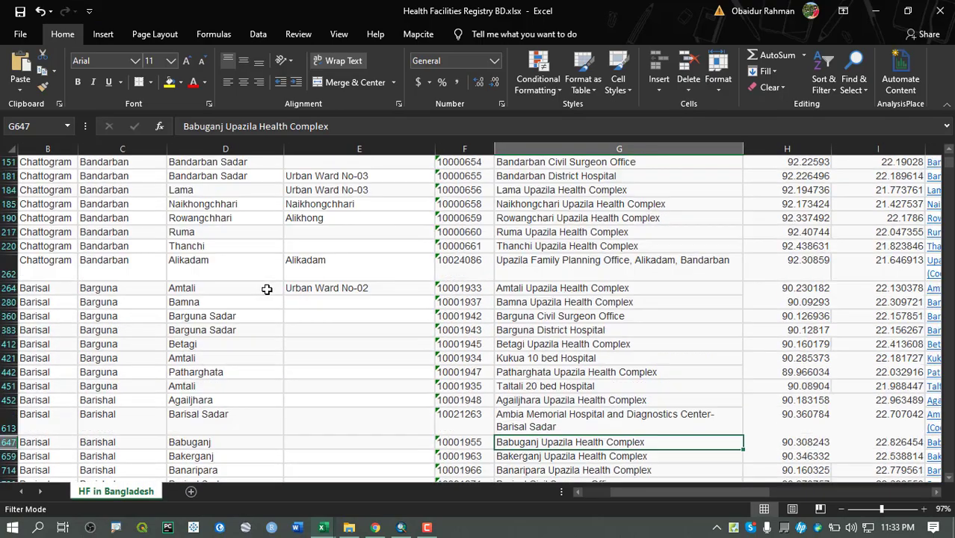
{"action": "left_click", "coordinate": [121, 150]}
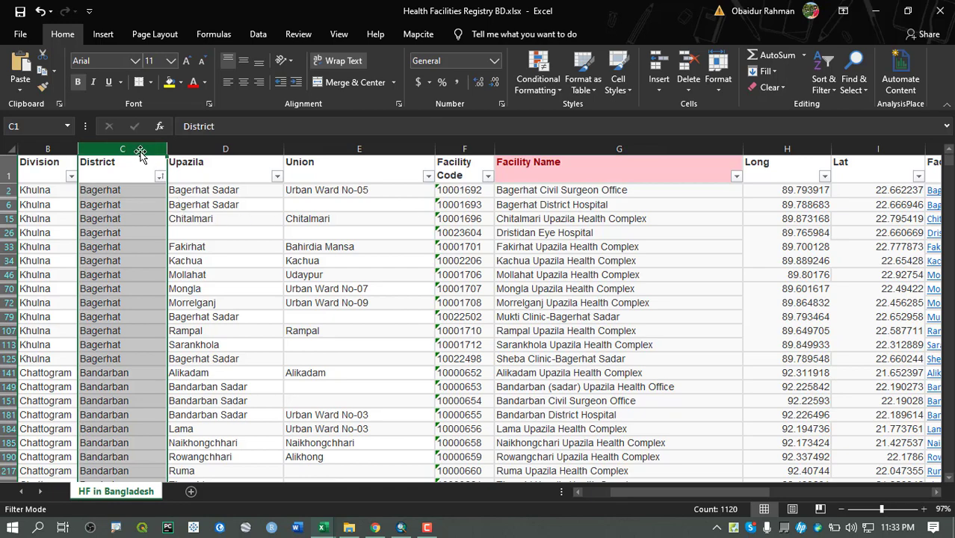
{"action": "left_click", "coordinate": [823, 79]}
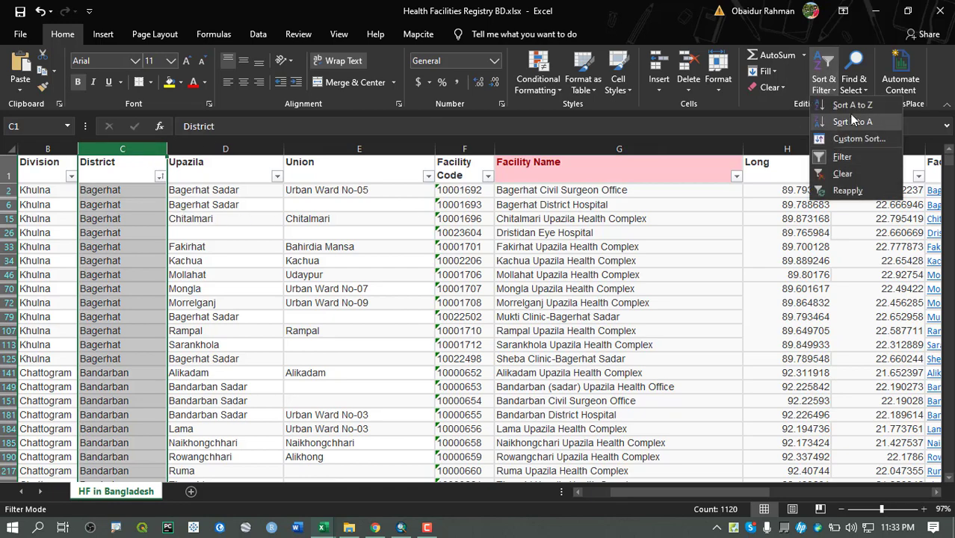
{"action": "left_click", "coordinate": [864, 109]}
{"action": "left_click", "coordinate": [449, 147]}
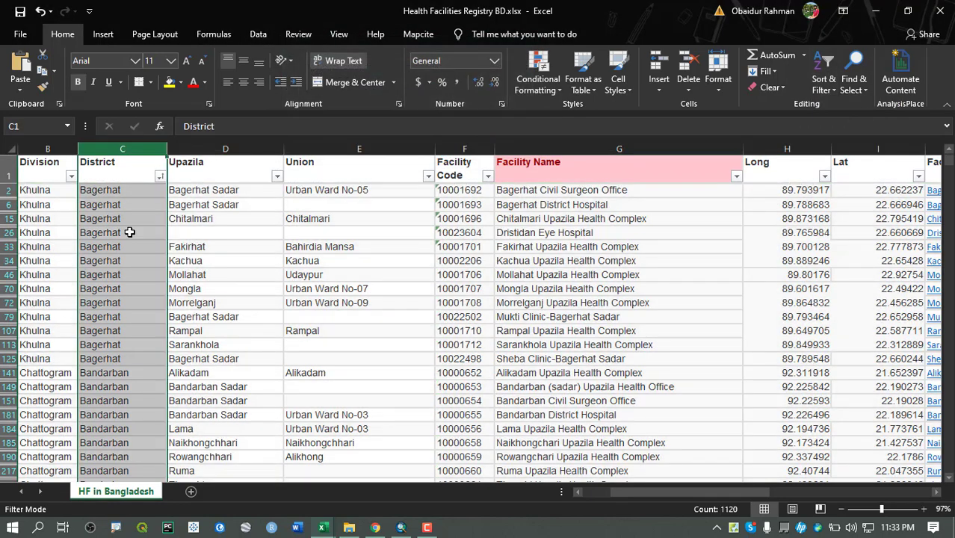
Examine the Dhaka district rows of the registry, including the upazilas, facility names and coordinates
{"action": "left_click", "coordinate": [112, 358]}
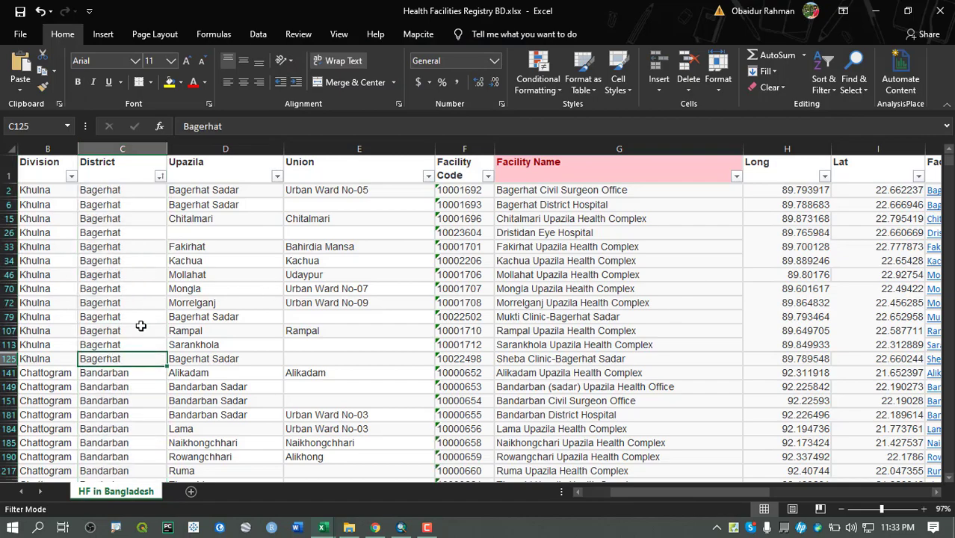
{"action": "scroll", "coordinate": [119, 357], "scroll_direction": "down", "scroll_amount": 15}
{"action": "scroll", "coordinate": [488, 344], "scroll_direction": "down", "scroll_amount": 1}
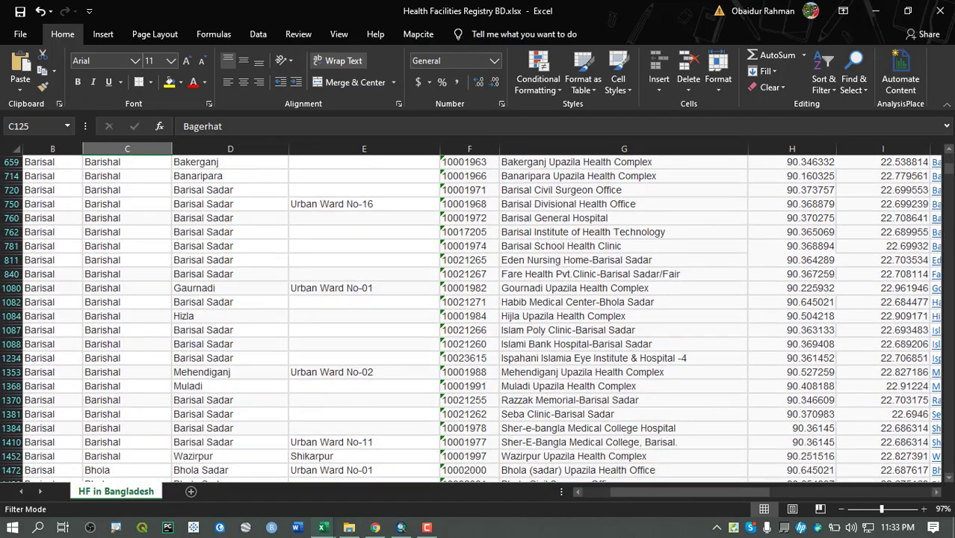
{"action": "left_click_drag", "start_coordinate": [949, 172], "coordinate": [948, 233]}
{"action": "left_click", "coordinate": [133, 302]}
{"action": "scroll", "coordinate": [149, 348], "scroll_direction": "down", "scroll_amount": 3}
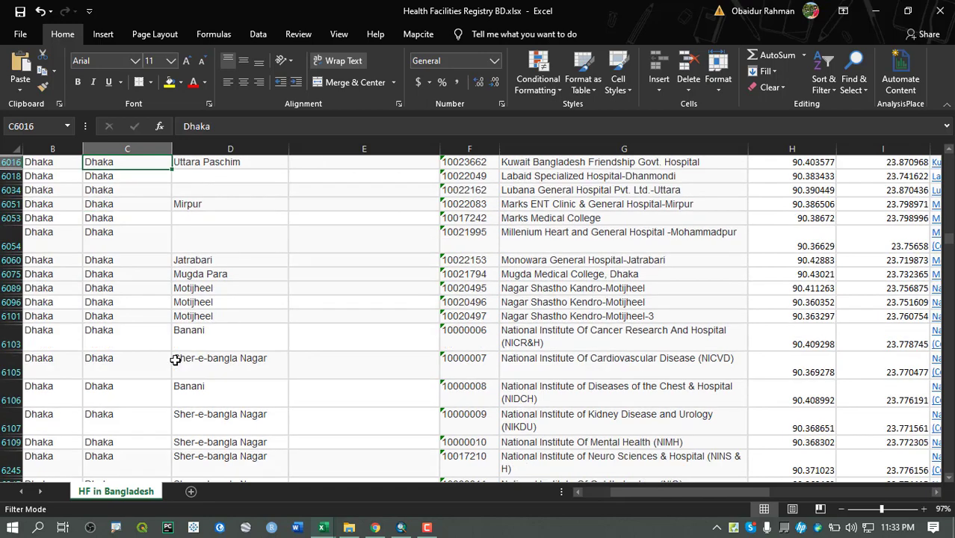
{"action": "scroll", "coordinate": [175, 360], "scroll_direction": "down", "scroll_amount": 2}
{"action": "scroll", "coordinate": [276, 348], "scroll_direction": "down", "scroll_amount": 1}
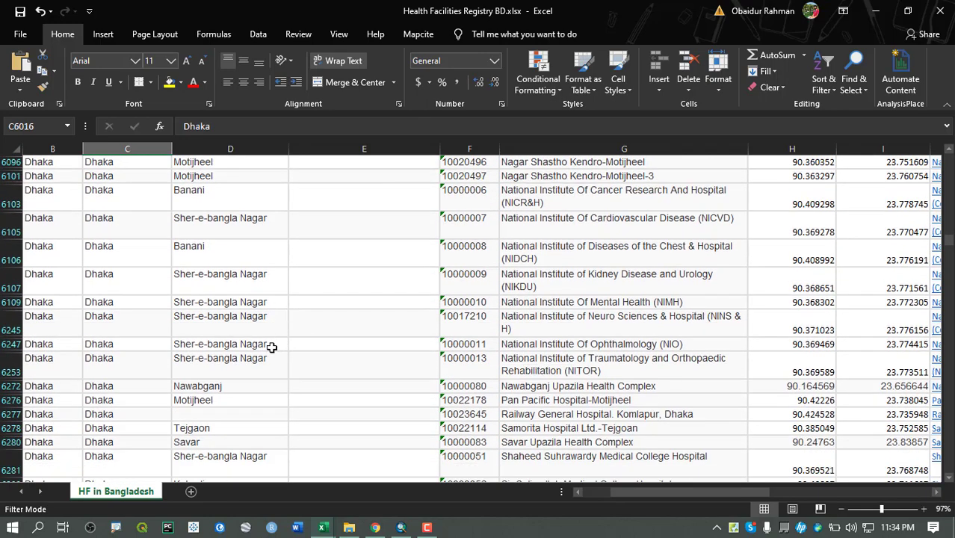
{"action": "left_click", "coordinate": [542, 301]}
{"action": "left_click", "coordinate": [580, 362]}
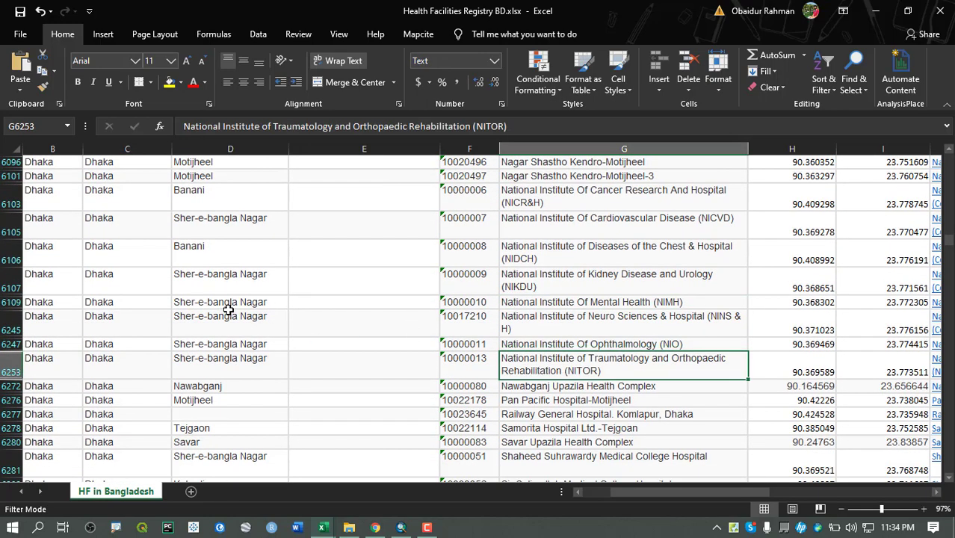
{"action": "scroll", "coordinate": [630, 359], "scroll_direction": "down", "scroll_amount": 2}
{"action": "scroll", "coordinate": [631, 359], "scroll_direction": "down", "scroll_amount": 1}
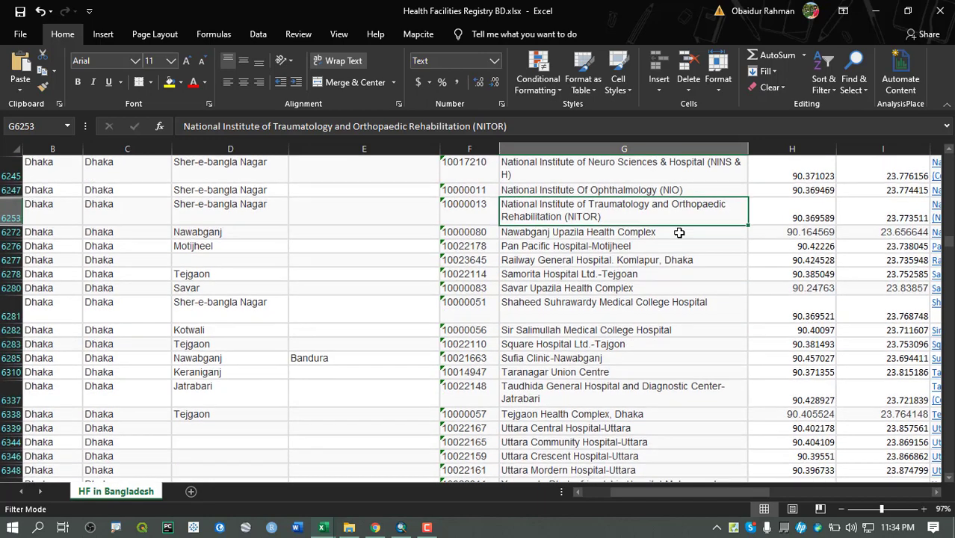
Return to Google My Maps, search for "Hospitals in Dhaka" and close the Evercare Hospital Dhaka details
{"action": "left_click", "coordinate": [875, 10]}
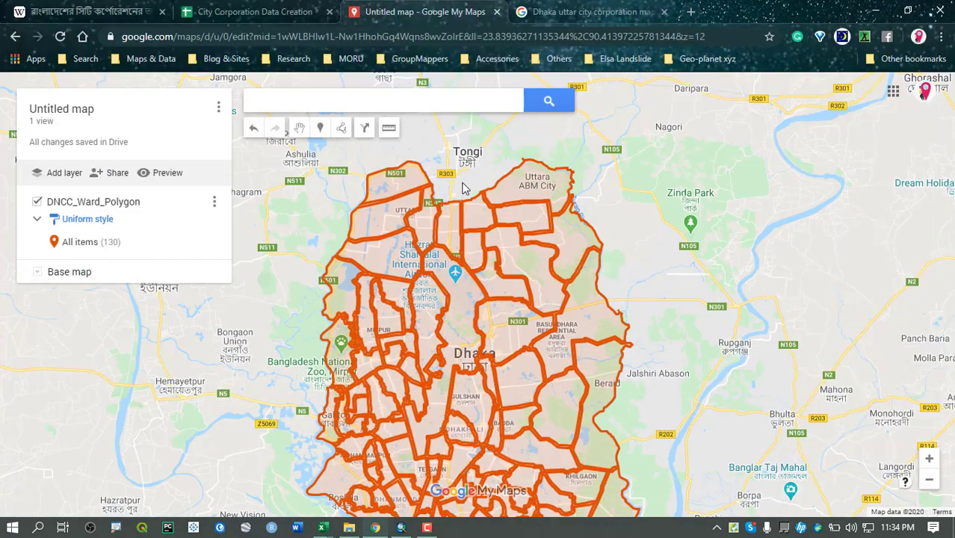
{"action": "left_click", "coordinate": [374, 104]}
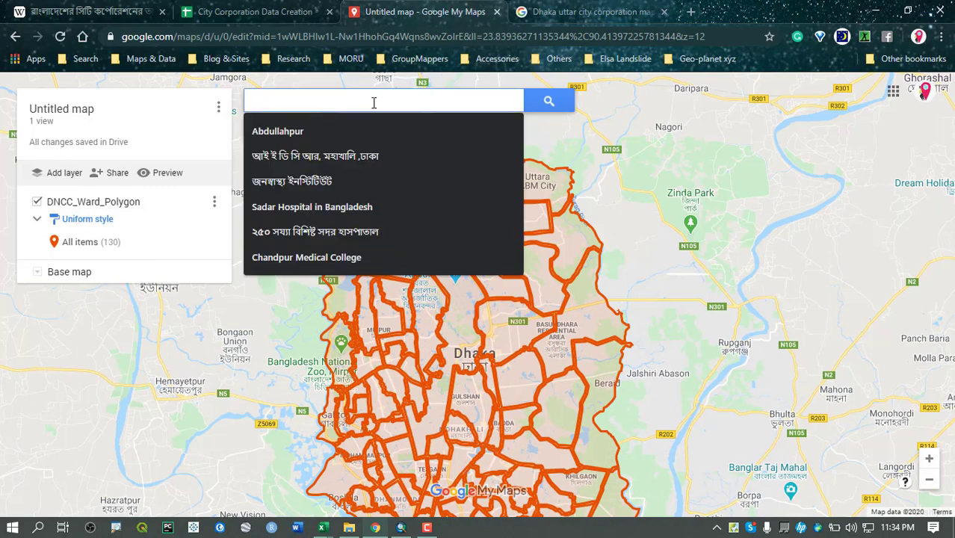
{"action": "type", "text": "Hospitals inhaka"}
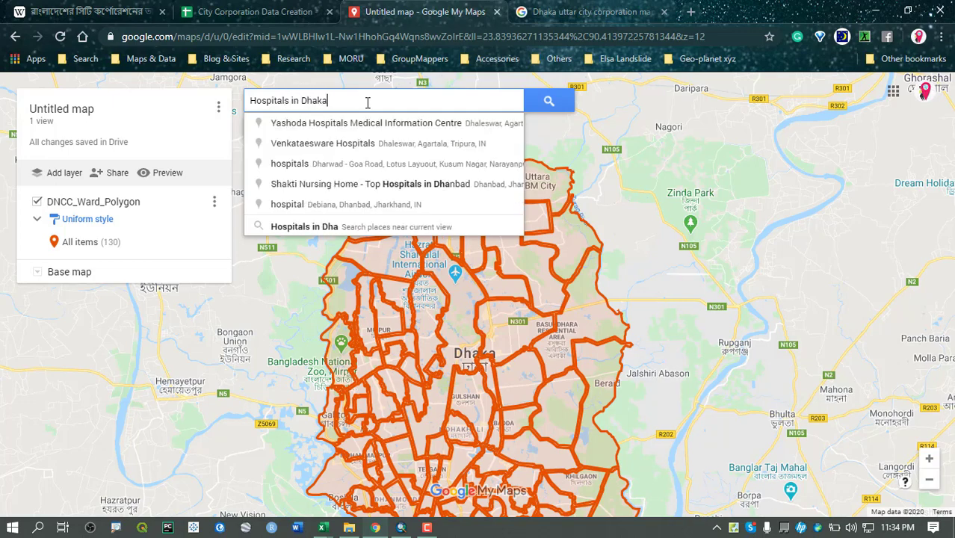
{"action": "key", "text": "ctrl+a"}
{"action": "key", "text": "BackSpace"}
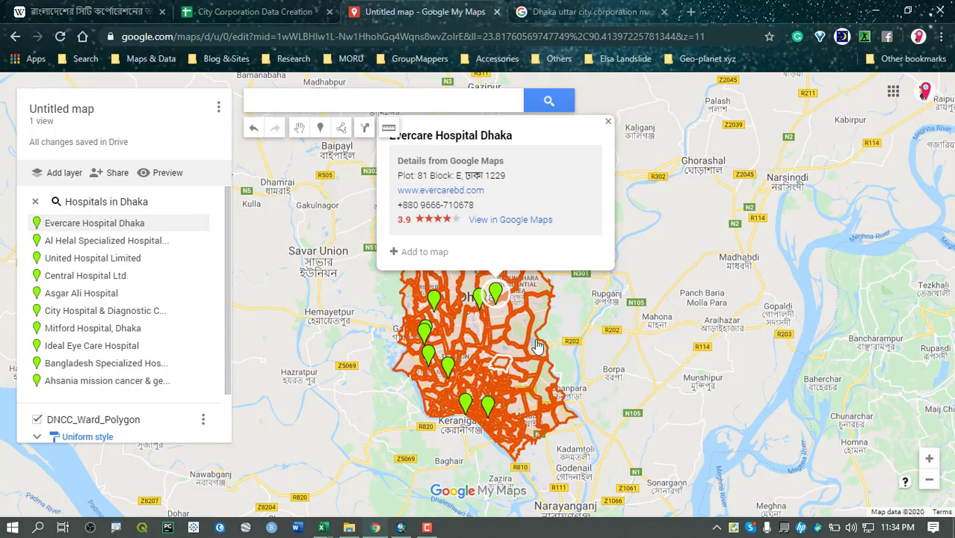
{"action": "left_click", "coordinate": [607, 123]}
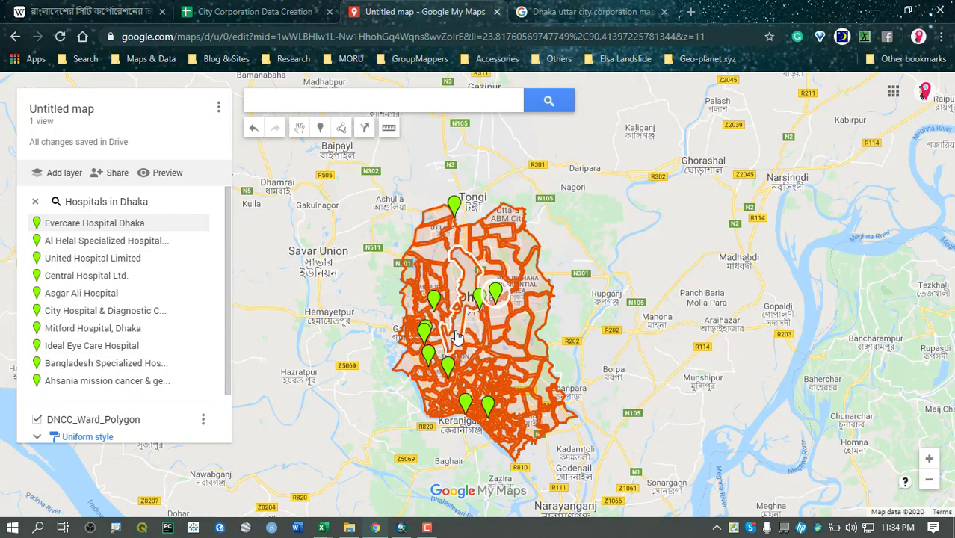
Add the Ahsania mission cancer & general hospital search result to the DNCC_Ward_Polygon layer and highlight all of the layer's items
{"action": "scroll", "coordinate": [457, 334], "scroll_direction": "up", "scroll_amount": 2}
{"action": "scroll", "coordinate": [105, 329], "scroll_direction": "down", "scroll_amount": 2}
{"action": "scroll", "coordinate": [105, 325], "scroll_direction": "up", "scroll_amount": 2}
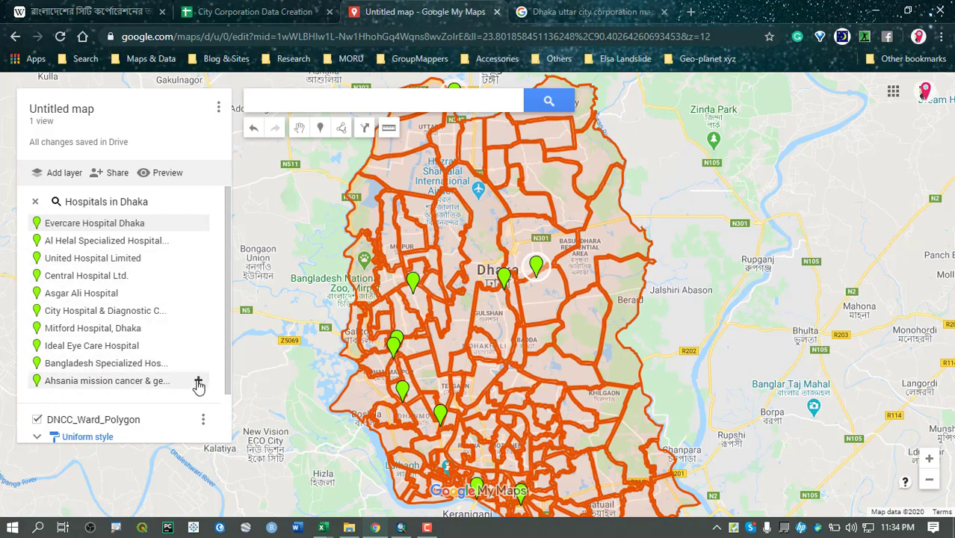
{"action": "scroll", "coordinate": [198, 383], "scroll_direction": "down", "scroll_amount": 2}
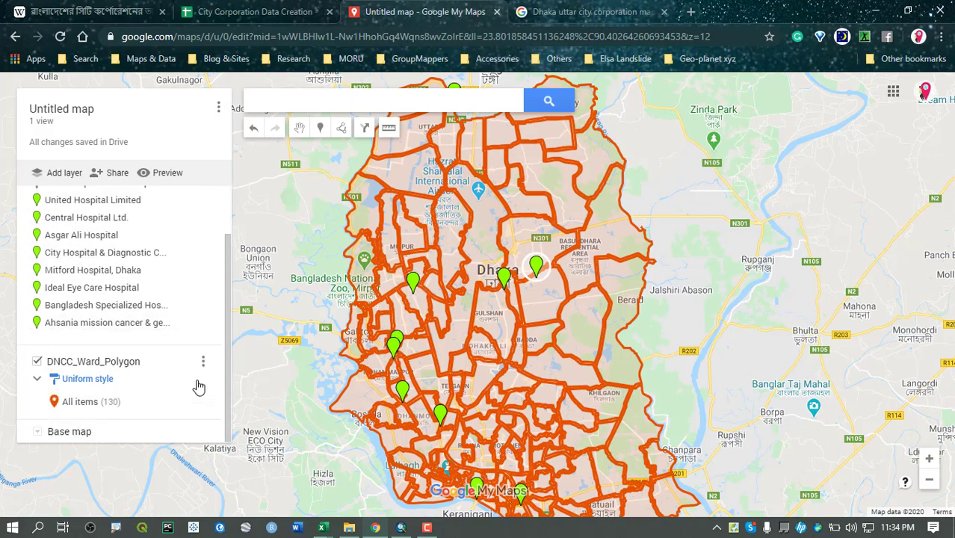
{"action": "left_click", "coordinate": [199, 327]}
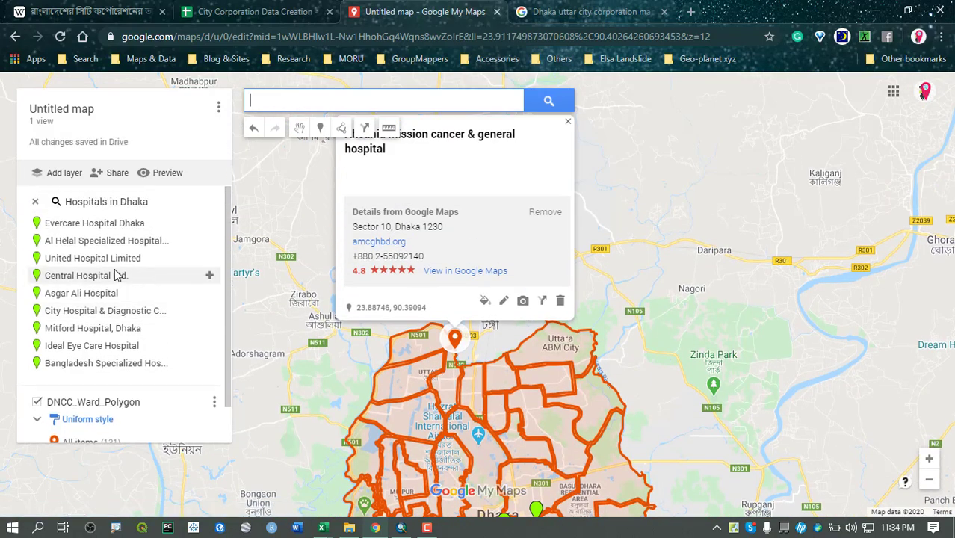
{"action": "scroll", "coordinate": [135, 273], "scroll_direction": "down", "scroll_amount": 2}
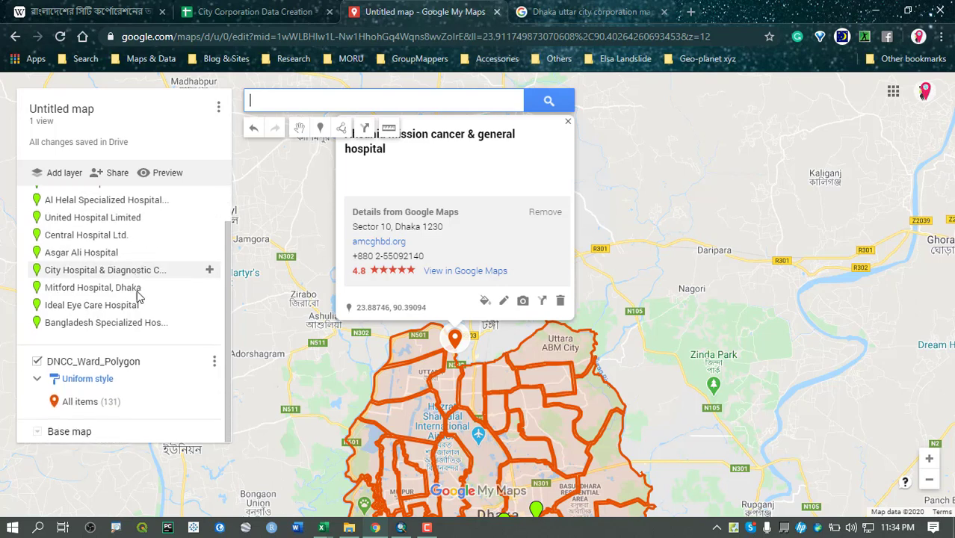
{"action": "left_click", "coordinate": [95, 410]}
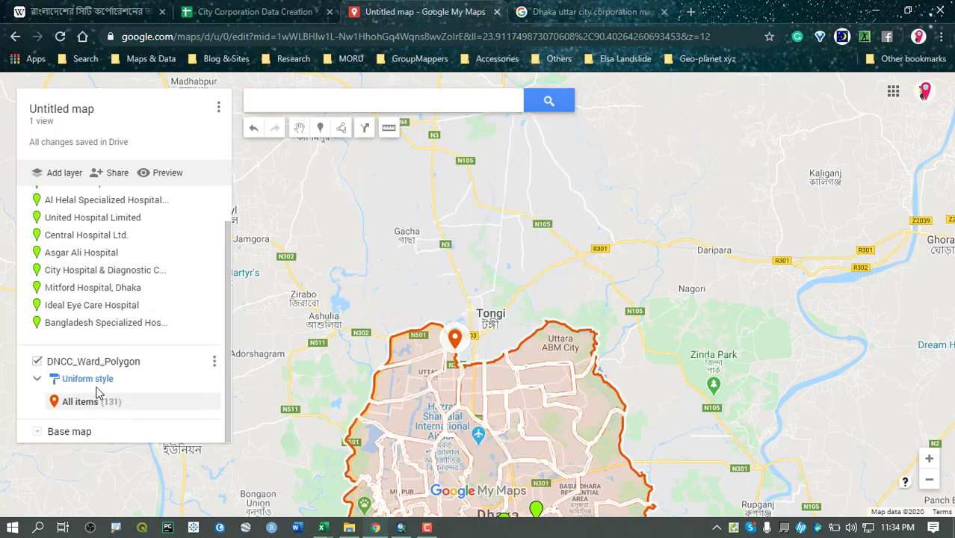
{"action": "scroll", "coordinate": [122, 309], "scroll_direction": "up", "scroll_amount": 2}
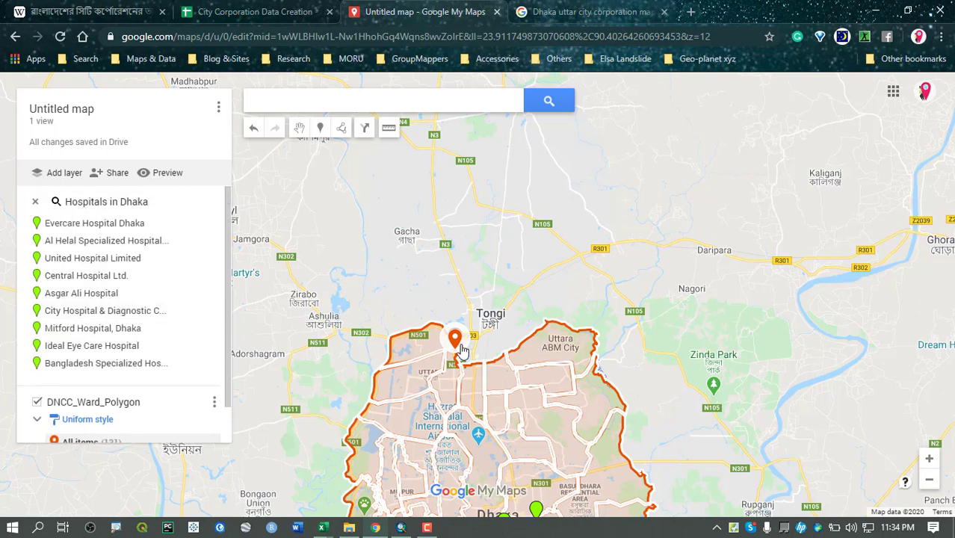
Check the Ahsania mission cancer & general hospital details, then add the United Hospital Limited search result to the untitled layer
{"action": "left_click", "coordinate": [460, 349]}
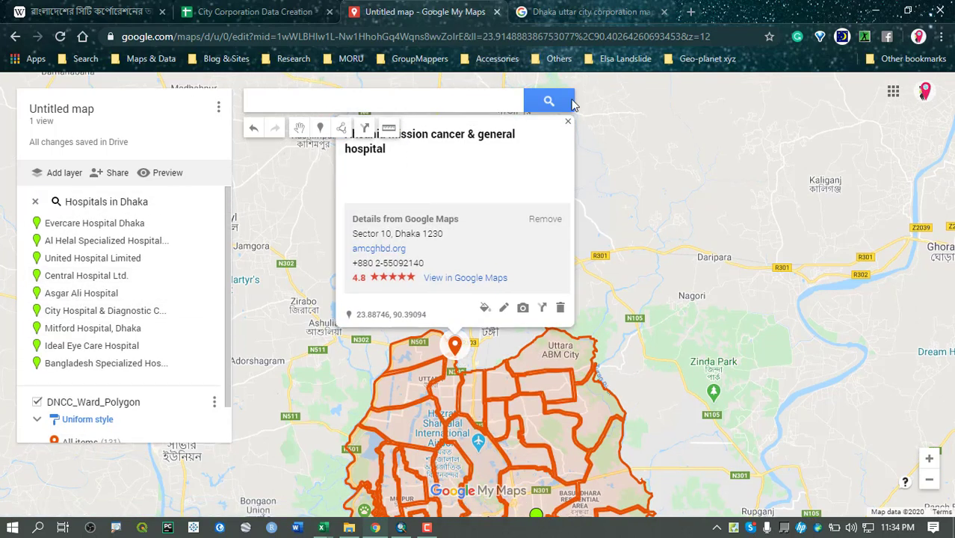
{"action": "left_click", "coordinate": [568, 122]}
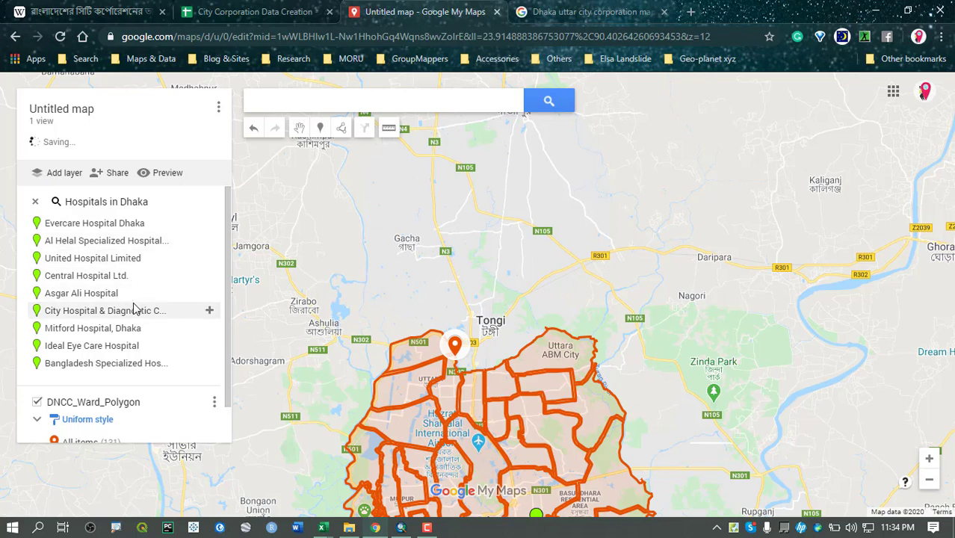
{"action": "scroll", "coordinate": [132, 303], "scroll_direction": "down", "scroll_amount": 2}
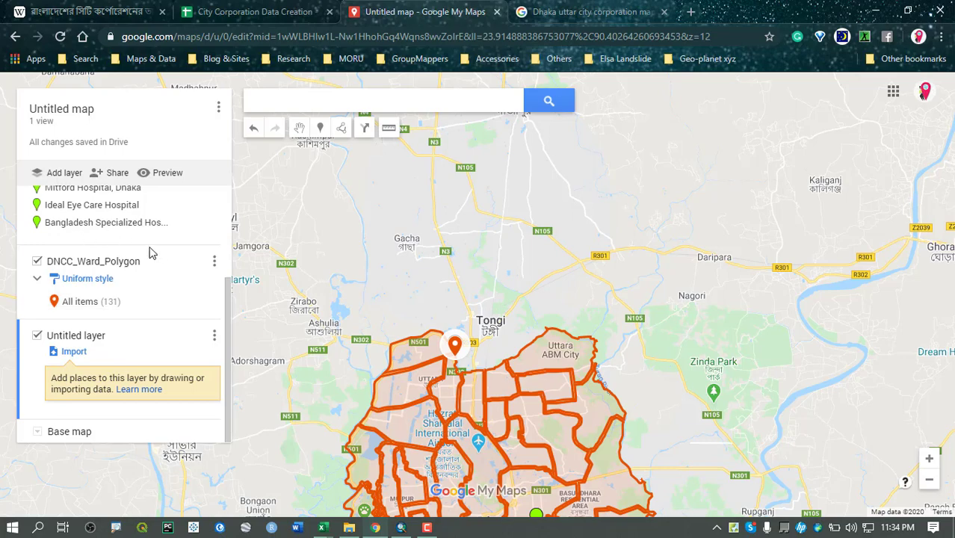
{"action": "scroll", "coordinate": [124, 238], "scroll_direction": "up", "scroll_amount": 2}
{"action": "left_click", "coordinate": [209, 258]}
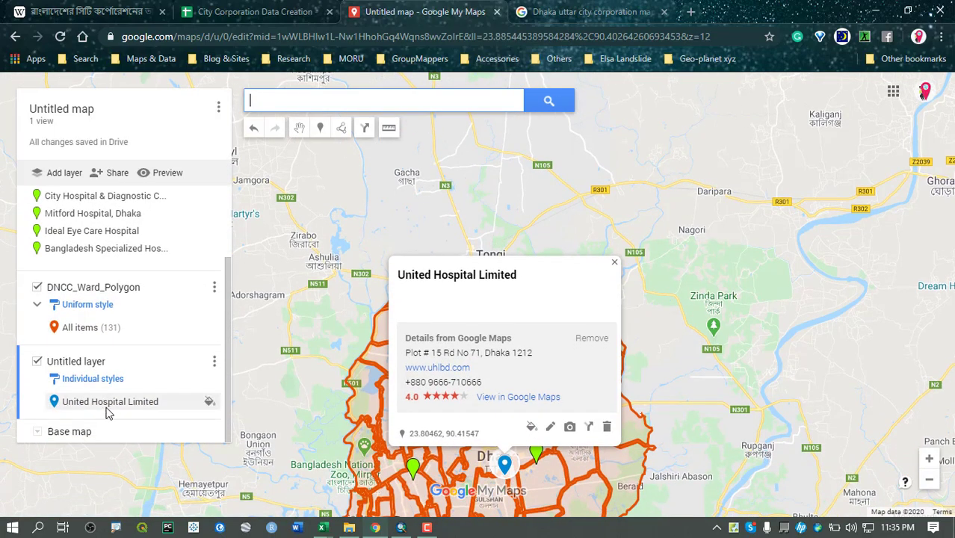
{"action": "left_click_drag", "start_coordinate": [653, 369], "coordinate": [672, 226]}
{"action": "left_click", "coordinate": [633, 133]}
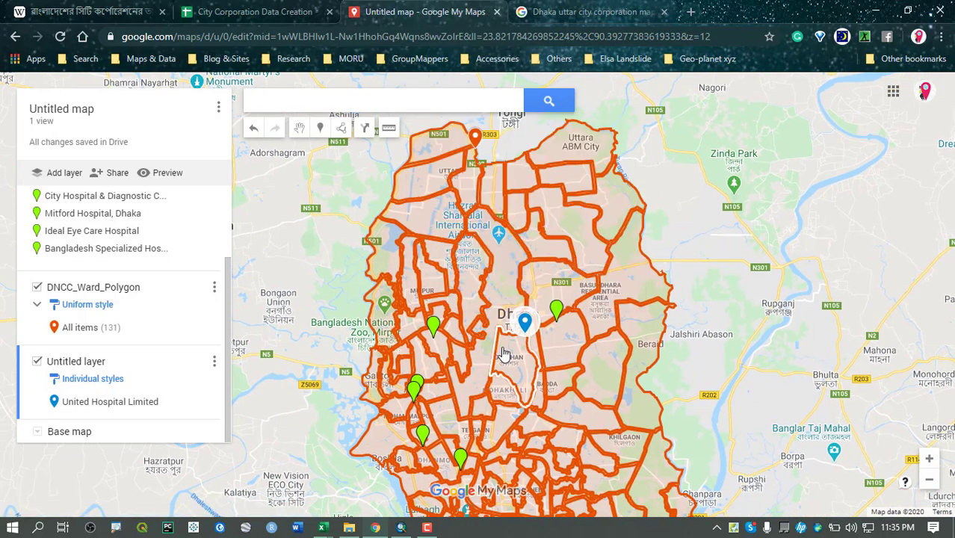
Add the Evercare Hospital Dhaka search result to the untitled layer and rename that layer Health
{"action": "left_click", "coordinate": [557, 310]}
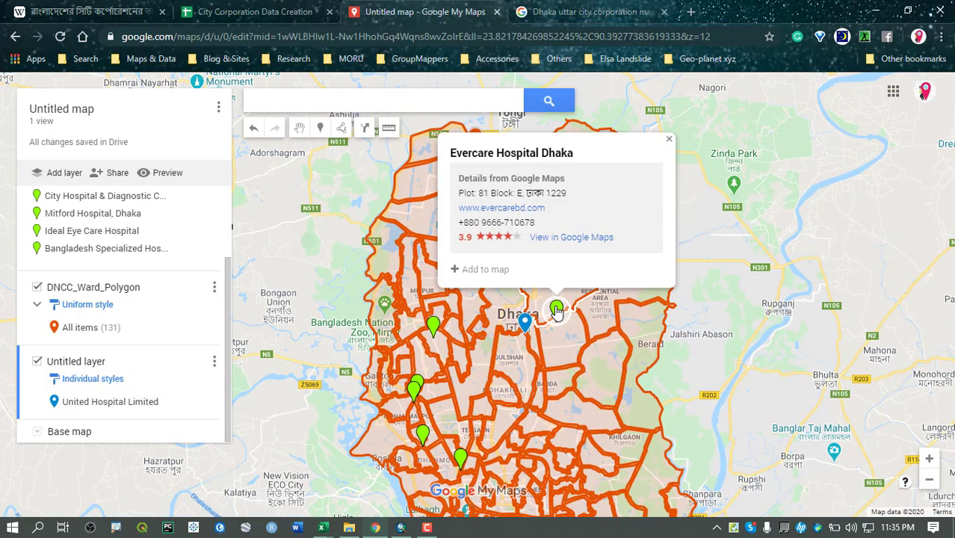
{"action": "left_click", "coordinate": [484, 270]}
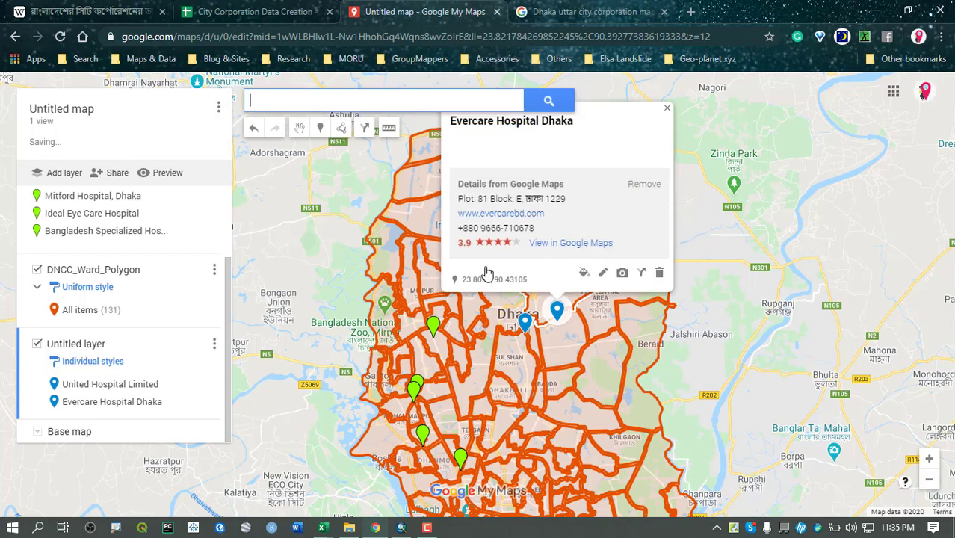
{"action": "scroll", "coordinate": [113, 235], "scroll_direction": "up", "scroll_amount": 2}
{"action": "scroll", "coordinate": [116, 314], "scroll_direction": "down", "scroll_amount": 2}
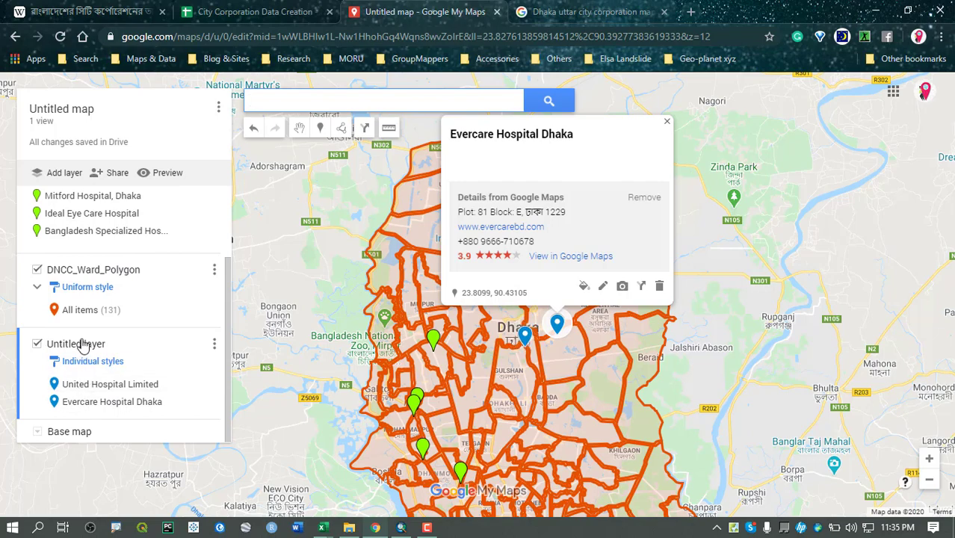
{"action": "left_click", "coordinate": [83, 345]}
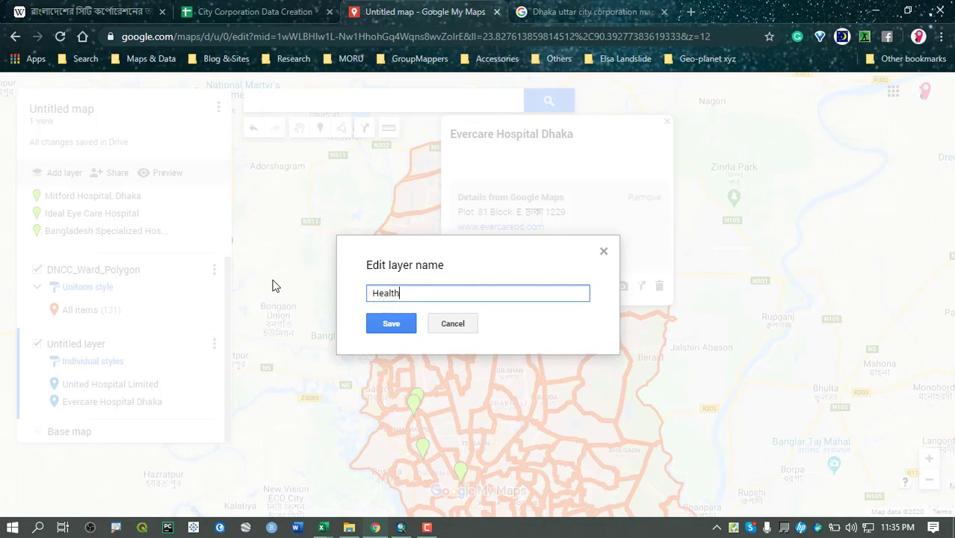
{"action": "key", "text": "Return"}
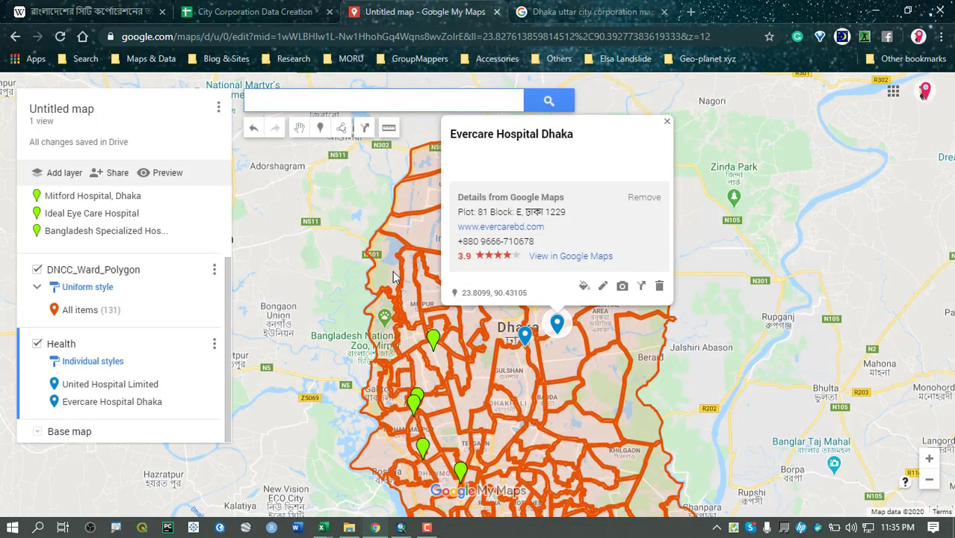
{"action": "left_click", "coordinate": [668, 124]}
Add the City Hospital & Diagnostic Center and Al Helal Specialized Hospital search results to the Health layer
{"action": "left_click_drag", "start_coordinate": [687, 453], "coordinate": [702, 341]}
{"action": "scroll", "coordinate": [104, 240], "scroll_direction": "up", "scroll_amount": 2}
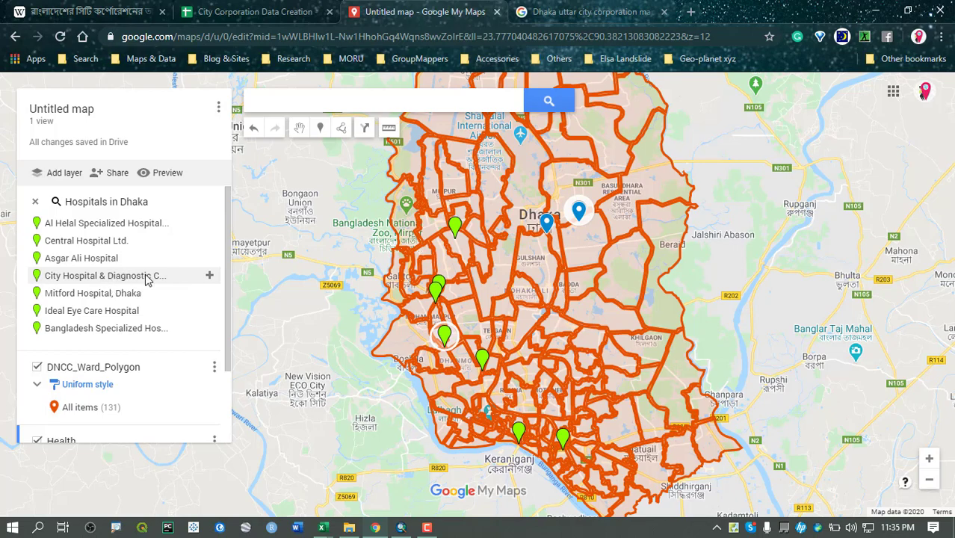
{"action": "left_click", "coordinate": [209, 277]}
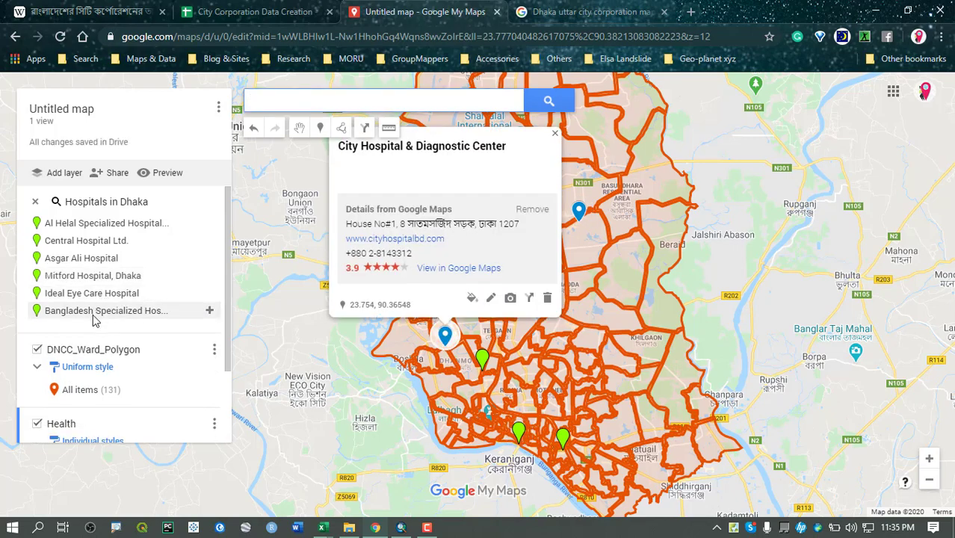
{"action": "left_click", "coordinate": [555, 136]}
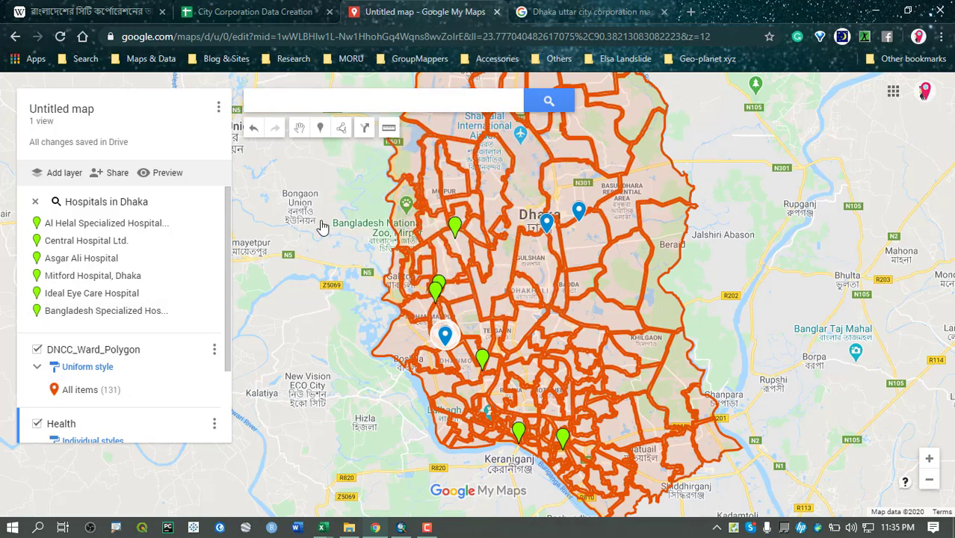
{"action": "left_click_drag", "start_coordinate": [324, 225], "coordinate": [347, 315]}
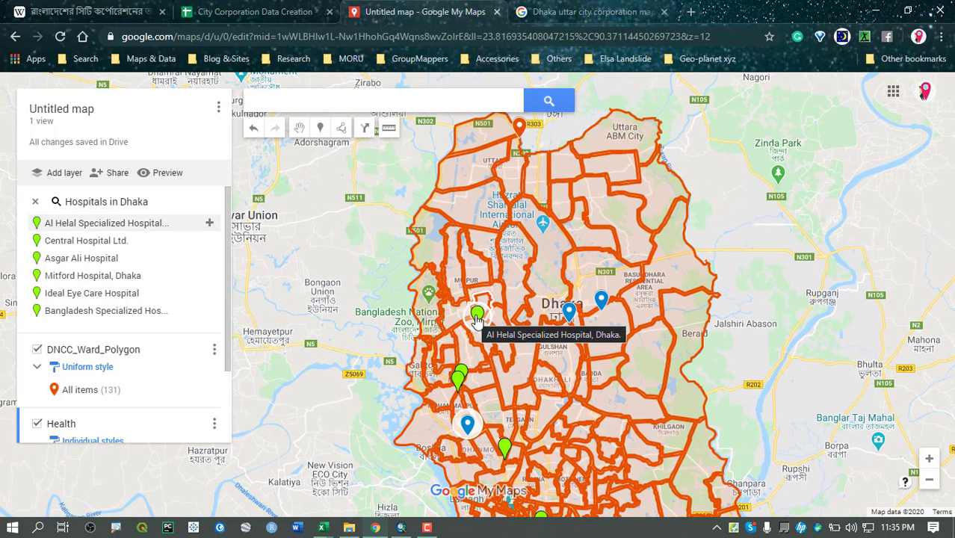
{"action": "left_click", "coordinate": [477, 318]}
{"action": "left_click", "coordinate": [402, 275]}
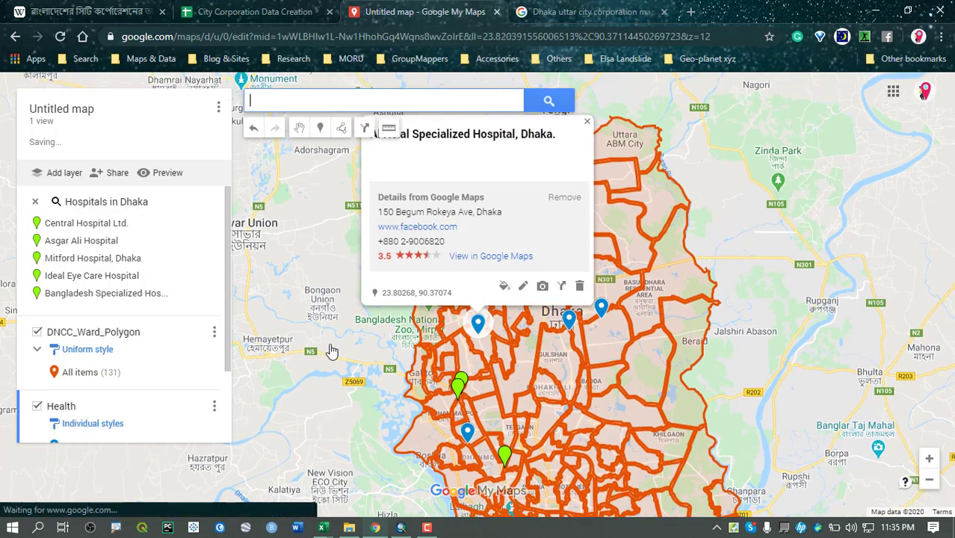
{"action": "left_click", "coordinate": [347, 362]}
Add the Ideal Eye Care Hospital and Central Hospital Ltd. search results to the Health layer
{"action": "left_click_drag", "start_coordinate": [458, 381], "coordinate": [479, 252]}
{"action": "left_click", "coordinate": [479, 251]}
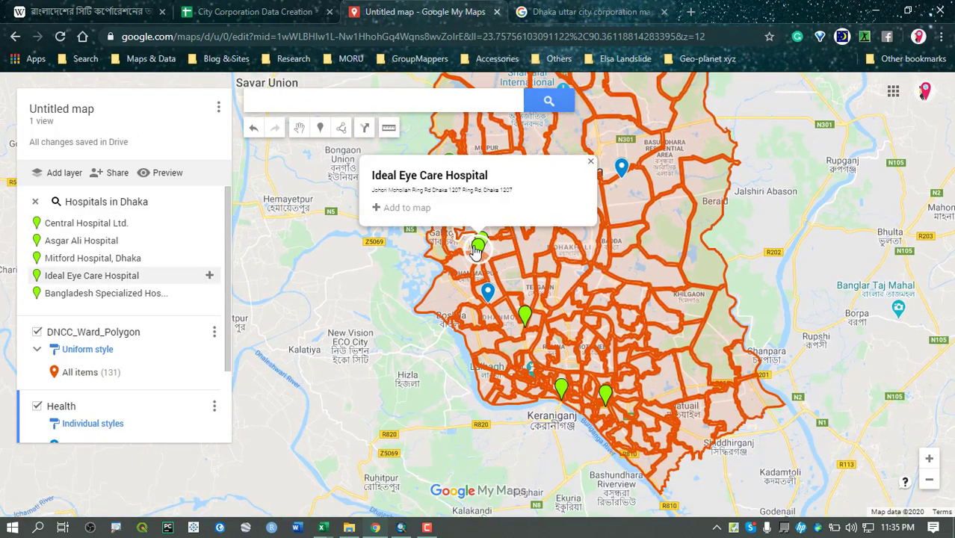
{"action": "left_click", "coordinate": [405, 241]}
{"action": "left_click", "coordinate": [326, 304]}
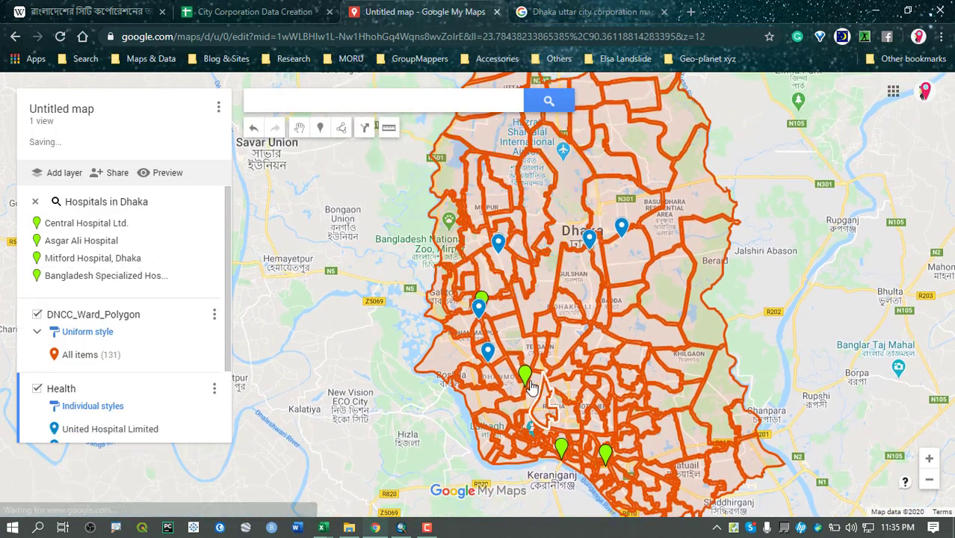
{"action": "left_click", "coordinate": [86, 223]}
{"action": "left_click", "coordinate": [444, 339]}
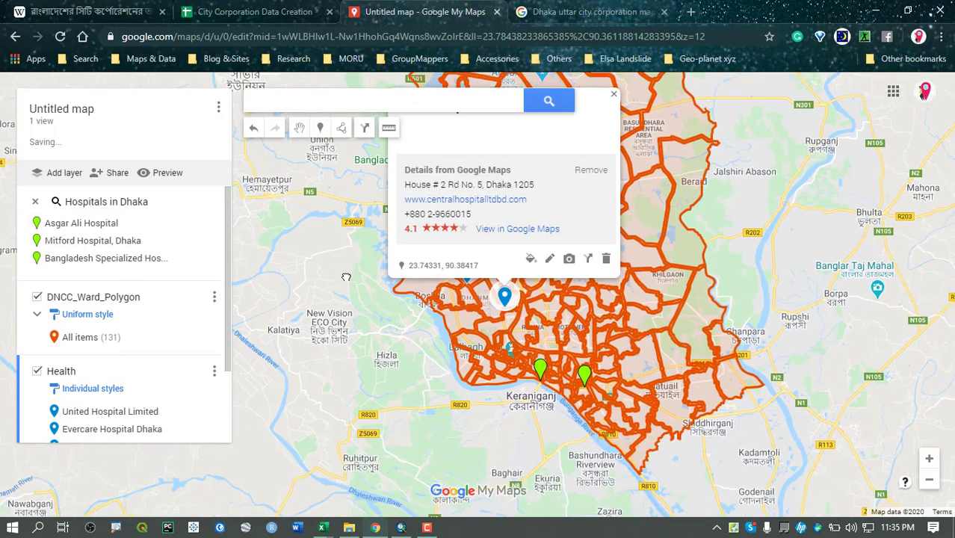
Add the Mitford Hospital, Asgar Ali Hospital and Bangladesh Specialized Hospital search results to the Health layer
{"action": "left_click", "coordinate": [527, 331]}
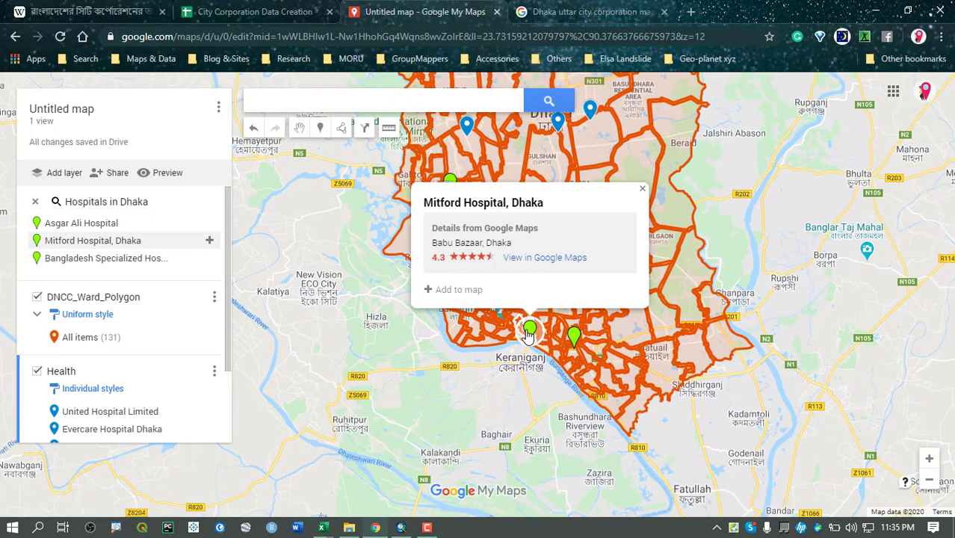
{"action": "left_click", "coordinate": [457, 290]}
{"action": "left_click", "coordinate": [574, 336]}
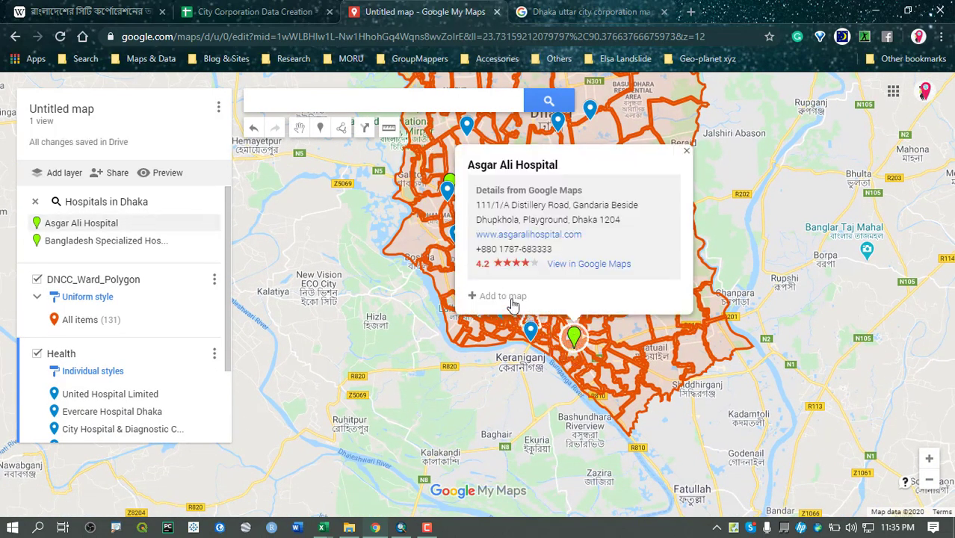
{"action": "left_click", "coordinate": [503, 296]}
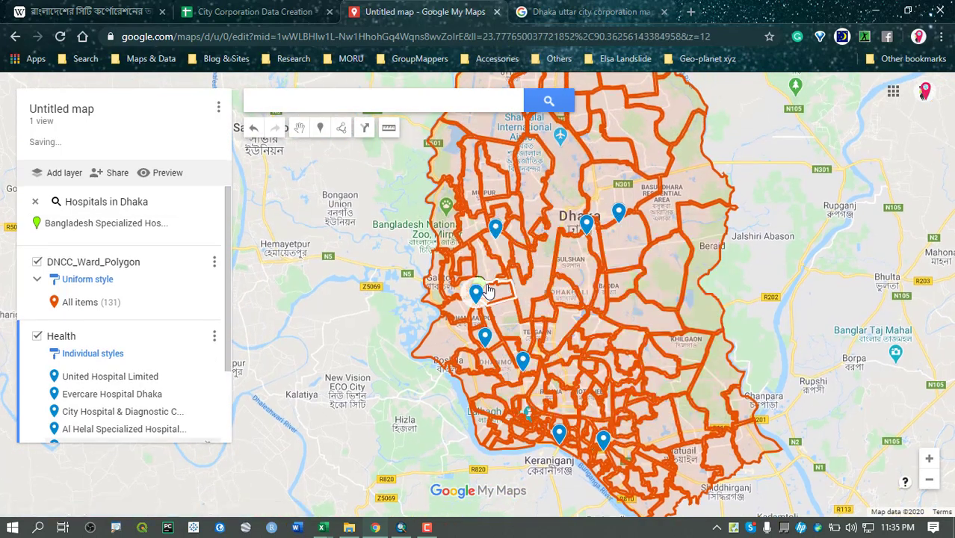
{"action": "left_click", "coordinate": [482, 289]}
{"action": "left_click", "coordinate": [396, 251]}
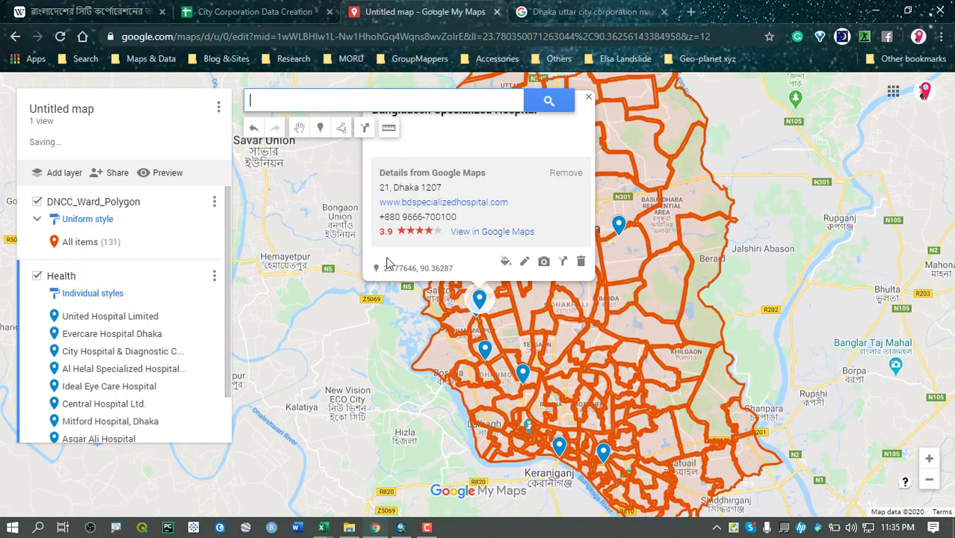
Examine how the hospital markers of the Health layer are spread over the Dhaka ward polygons
{"action": "left_click_drag", "start_coordinate": [807, 161], "coordinate": [787, 272]}
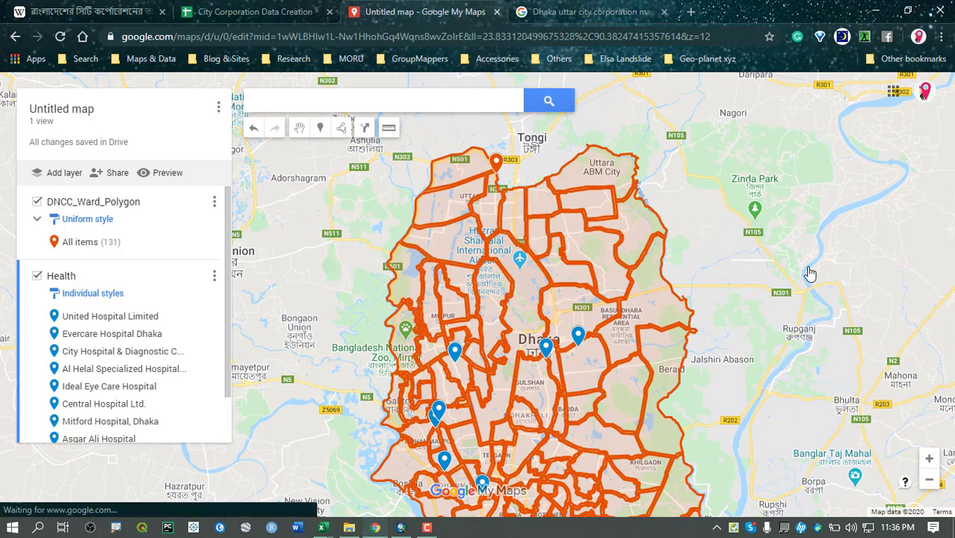
{"action": "scroll", "coordinate": [787, 273], "scroll_direction": "up", "scroll_amount": 1}
{"action": "scroll", "coordinate": [461, 313], "scroll_direction": "down", "scroll_amount": 2}
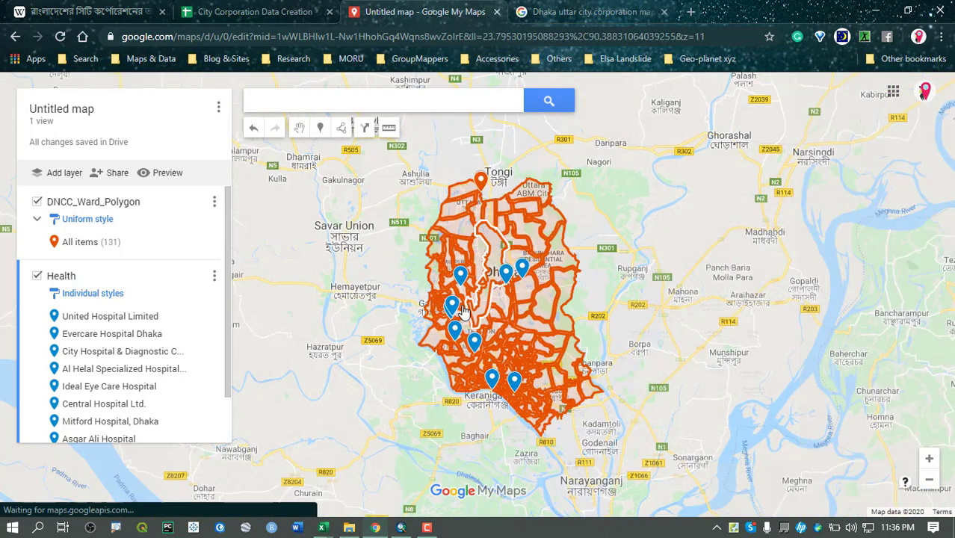
{"action": "left_click", "coordinate": [363, 102]}
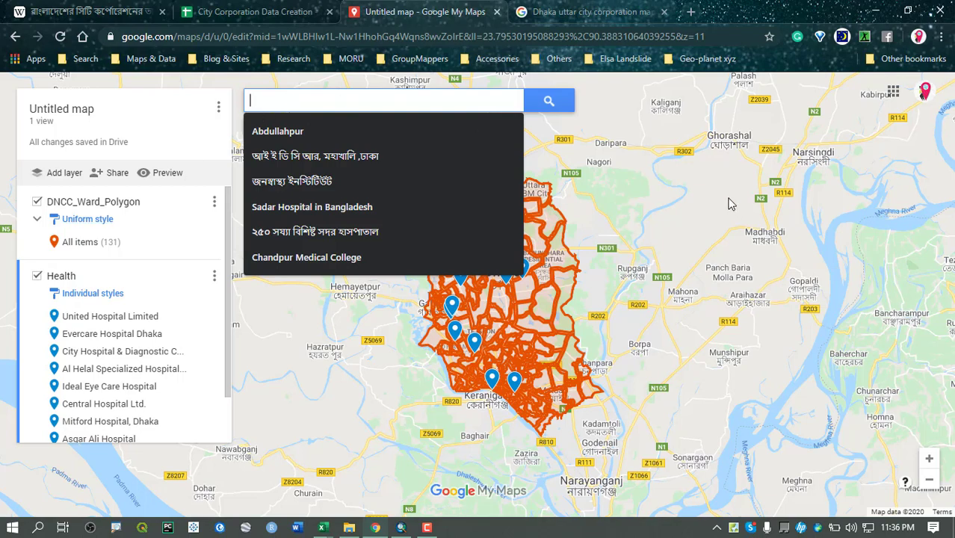
{"action": "scroll", "coordinate": [501, 314], "scroll_direction": "up", "scroll_amount": 3}
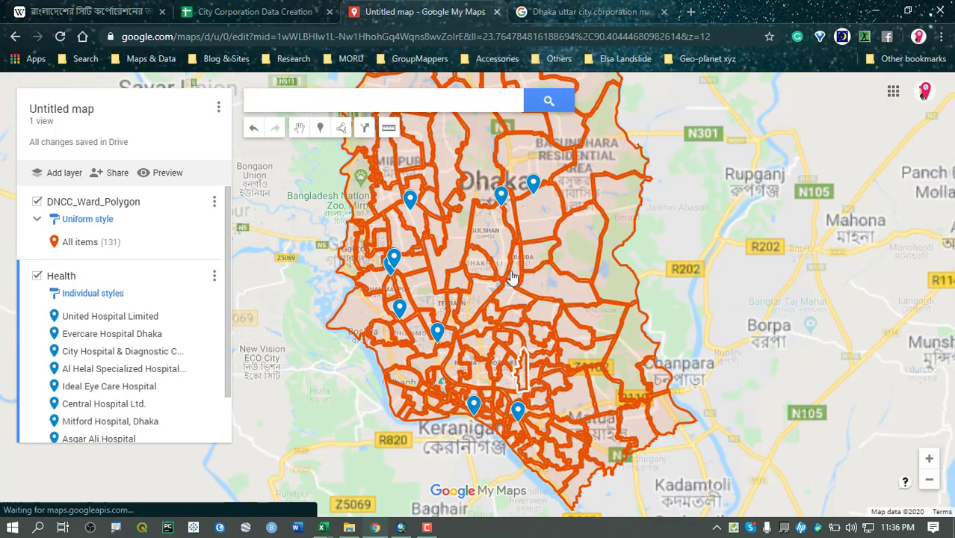
{"action": "left_click_drag", "start_coordinate": [553, 215], "coordinate": [553, 275]}
{"action": "left_click_drag", "start_coordinate": [690, 242], "coordinate": [697, 248]}
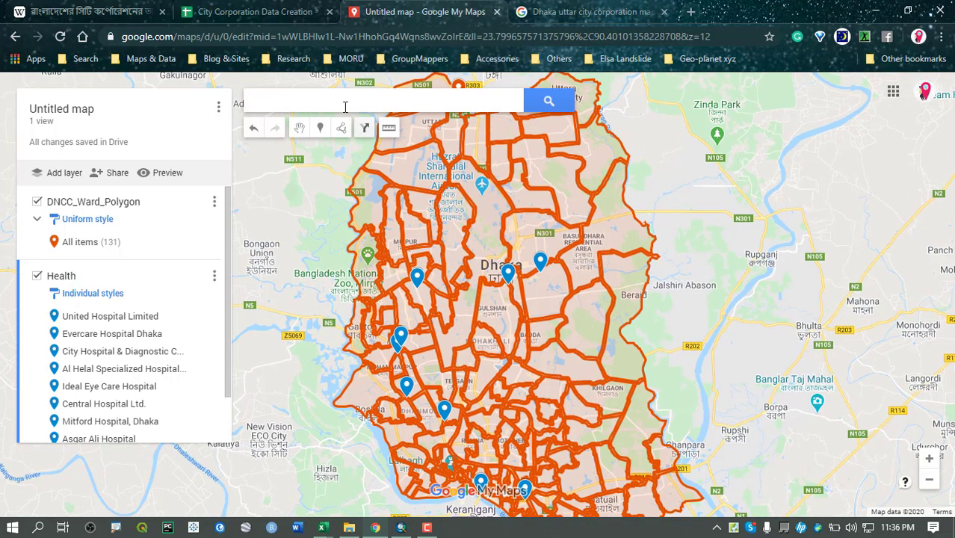
Switch to Health Facilities Registry BD.xlsx in Excel and go to the Pan Pacific Hospital-Motijheel row
{"action": "mouse_move", "coordinate": [323, 528]}
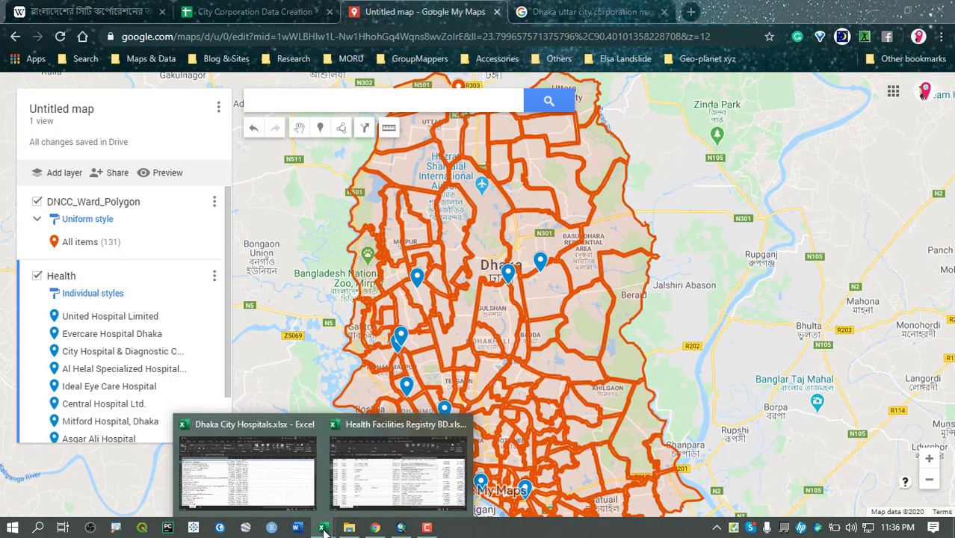
{"action": "left_click", "coordinate": [388, 463]}
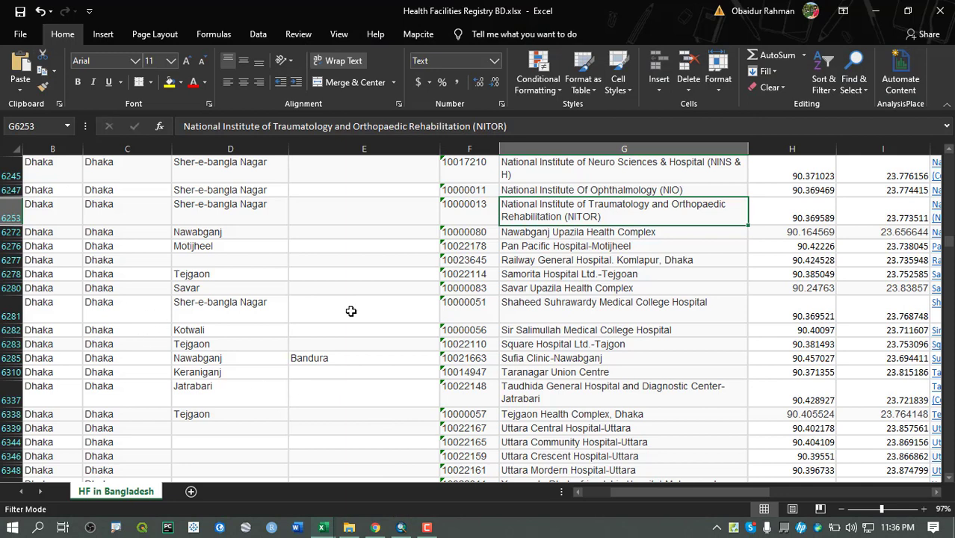
{"action": "key", "text": "Down"}
{"action": "key", "text": "Down"}
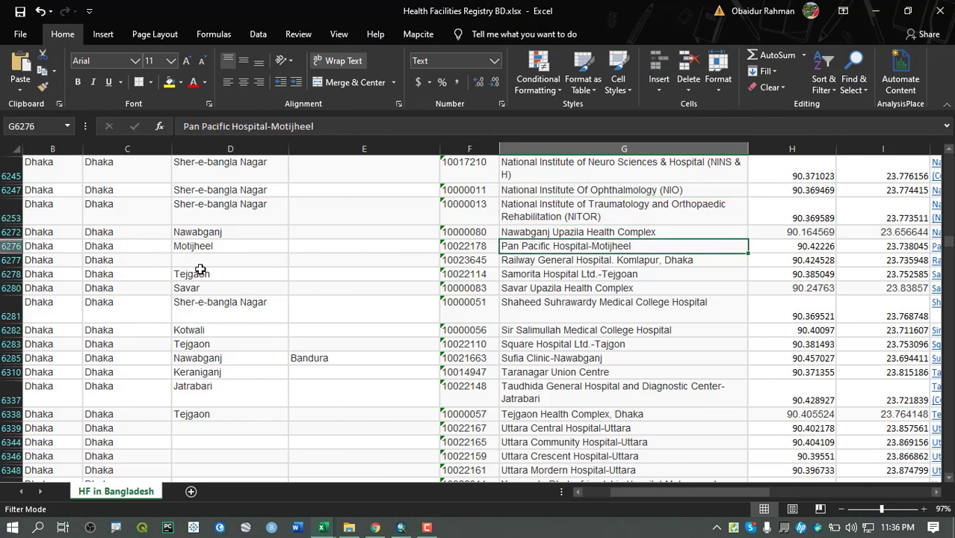
Copy the facility name "Samorita Hospital Ltd.-Tejgoan" from its cell in the registry
{"action": "left_click", "coordinate": [567, 276]}
{"action": "double_click", "coordinate": [579, 273]}
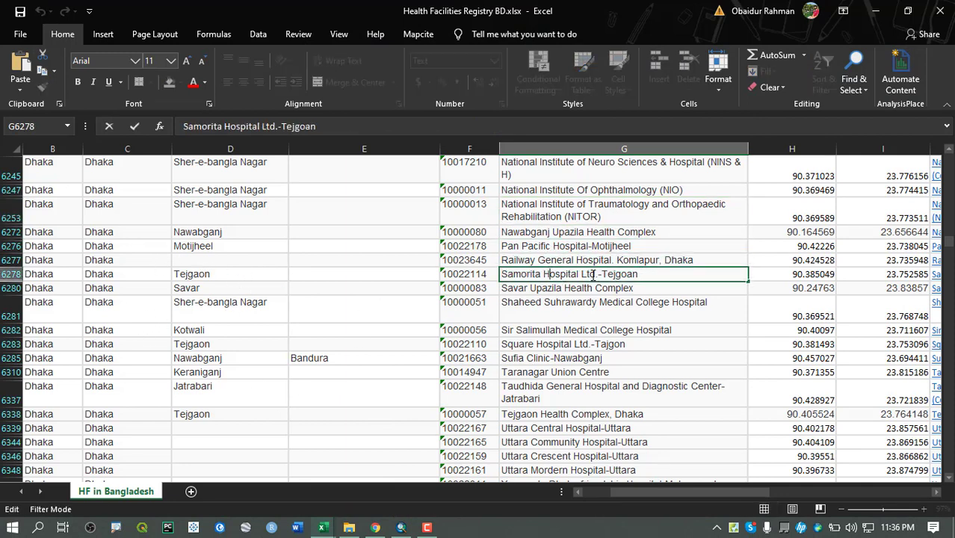
{"action": "left_click_drag", "start_coordinate": [659, 273], "coordinate": [431, 265]}
{"action": "right_click", "coordinate": [530, 273]}
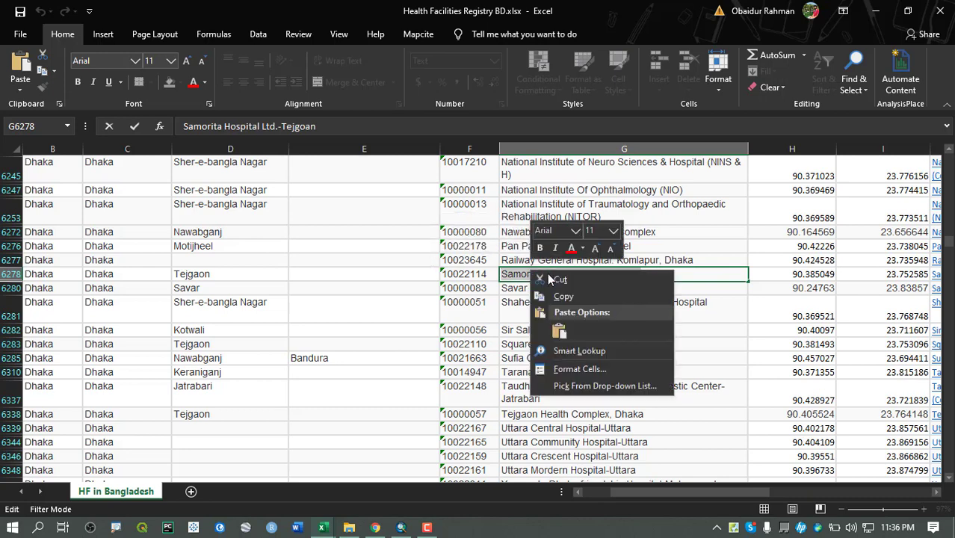
{"action": "left_click", "coordinate": [561, 297]}
{"action": "left_click", "coordinate": [460, 276]}
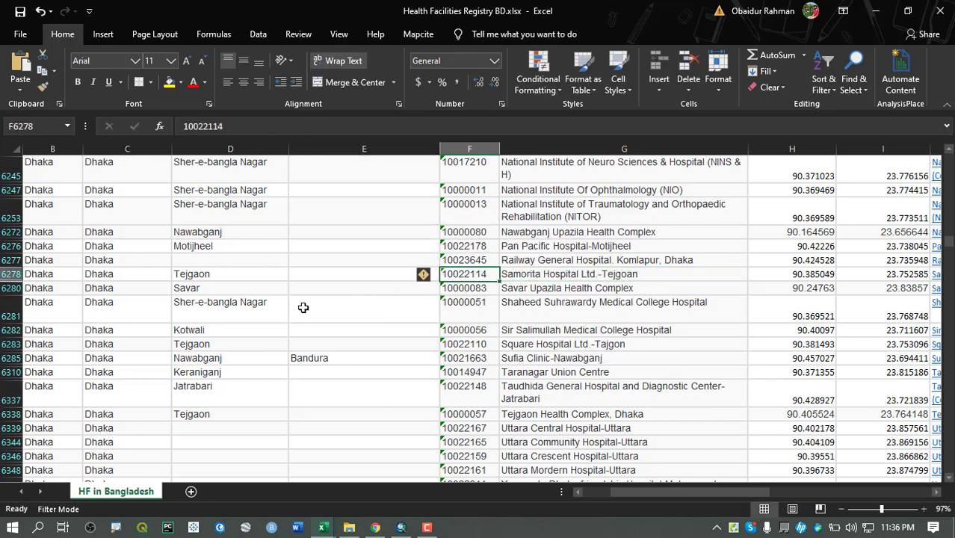
Copy the facility name "Shaheed Suhrawardy Medical College Hospital" from its cell in the registry
{"action": "left_click", "coordinate": [363, 298]}
{"action": "left_click", "coordinate": [582, 307]}
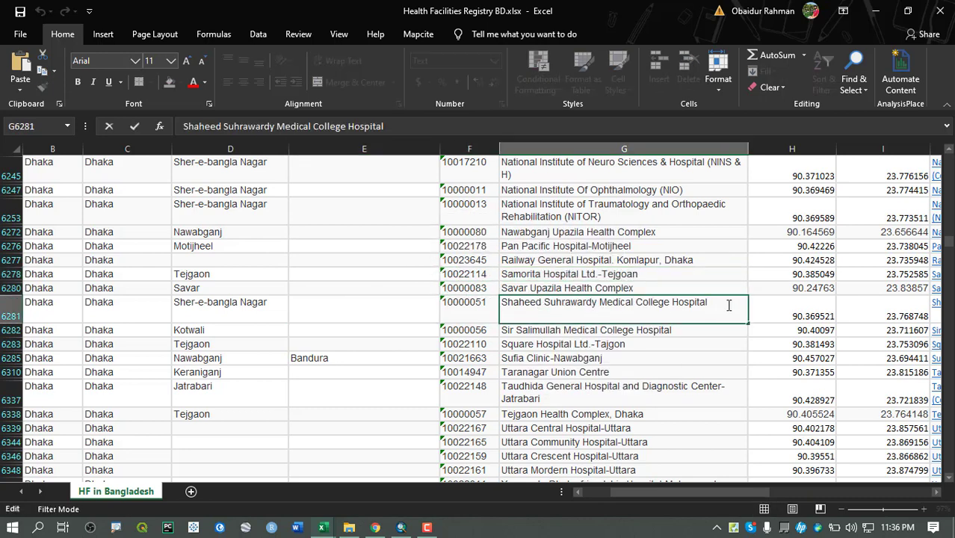
{"action": "left_click_drag", "start_coordinate": [727, 306], "coordinate": [404, 274]}
{"action": "right_click", "coordinate": [559, 297]}
{"action": "left_click", "coordinate": [579, 323]}
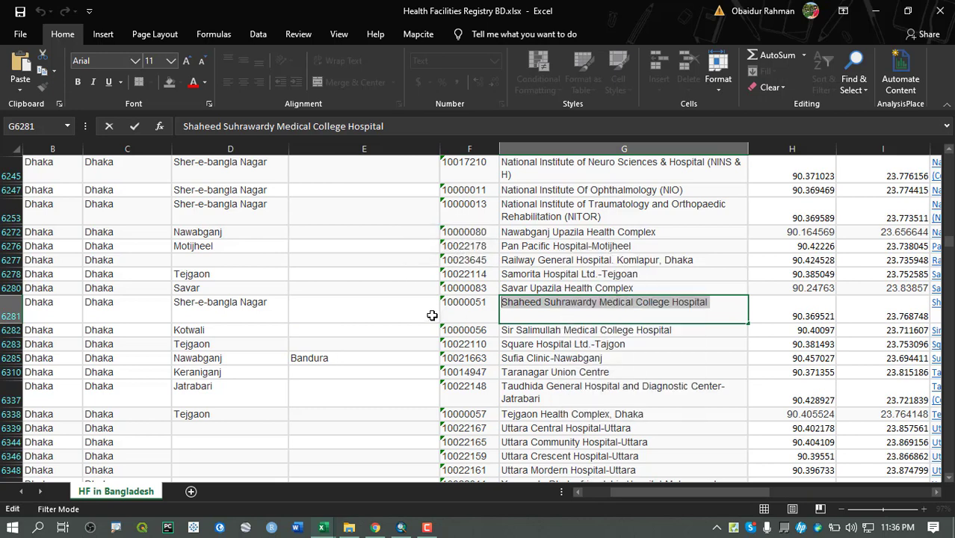
Switch to the Google My Maps map and search it for "Shaheed Suhrawardy Medical College Hospital"
{"action": "left_click", "coordinate": [433, 313]}
{"action": "left_click", "coordinate": [873, 9]}
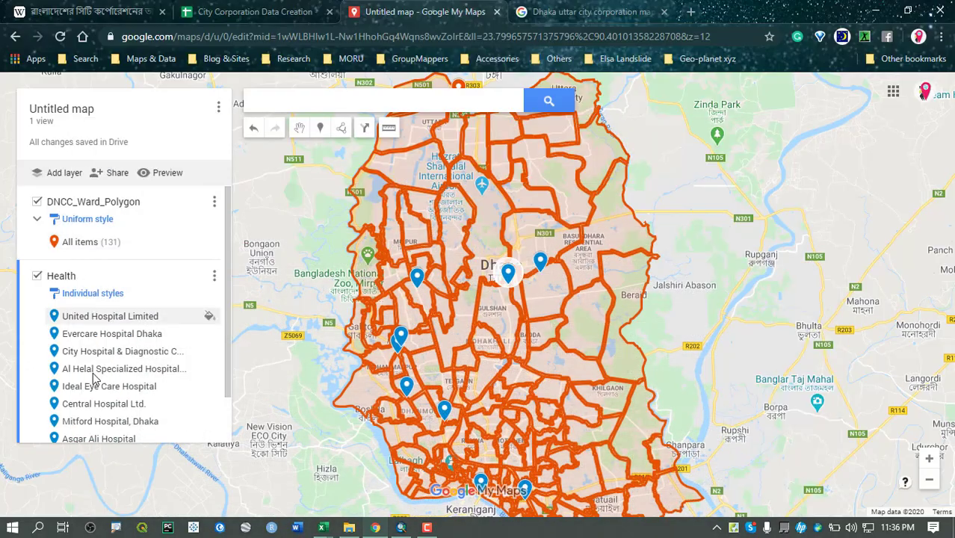
{"action": "scroll", "coordinate": [119, 321], "scroll_direction": "down", "scroll_amount": 2}
{"action": "left_click", "coordinate": [343, 101]}
{"action": "key", "text": "ctrl+v"}
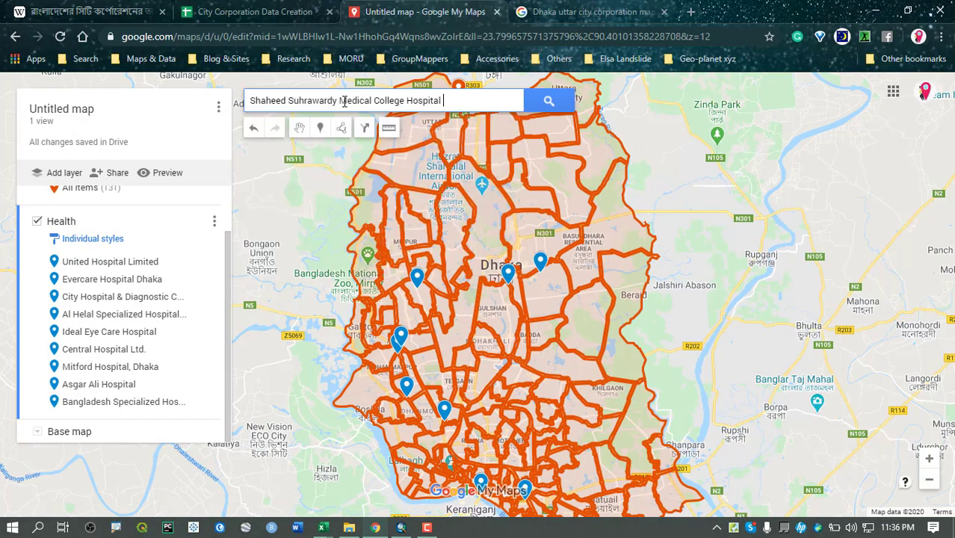
{"action": "key", "text": "ctrl+z"}
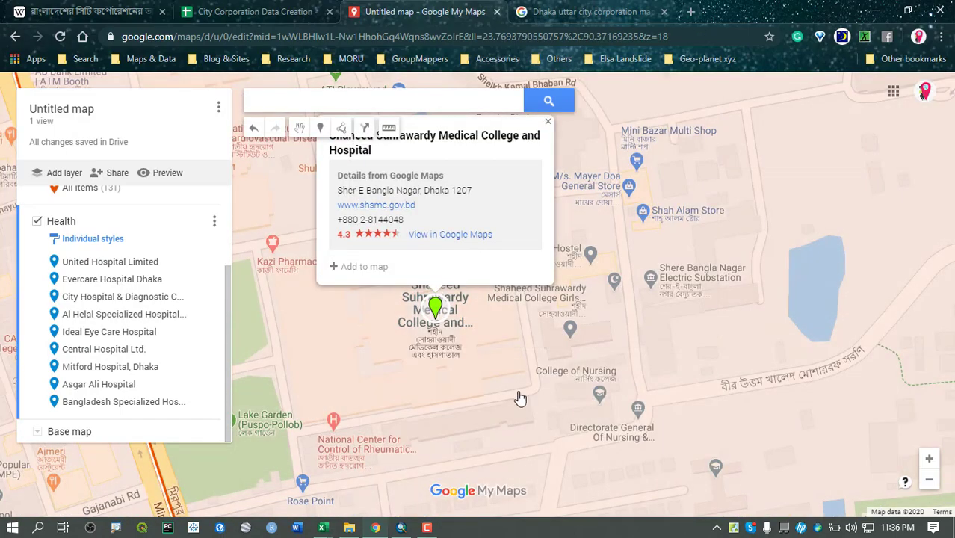
Add the found Shaheed Suhrawardy Medical College and Hospital place to the Health layer and close its info card
{"action": "scroll", "coordinate": [485, 364], "scroll_direction": "down", "scroll_amount": 6}
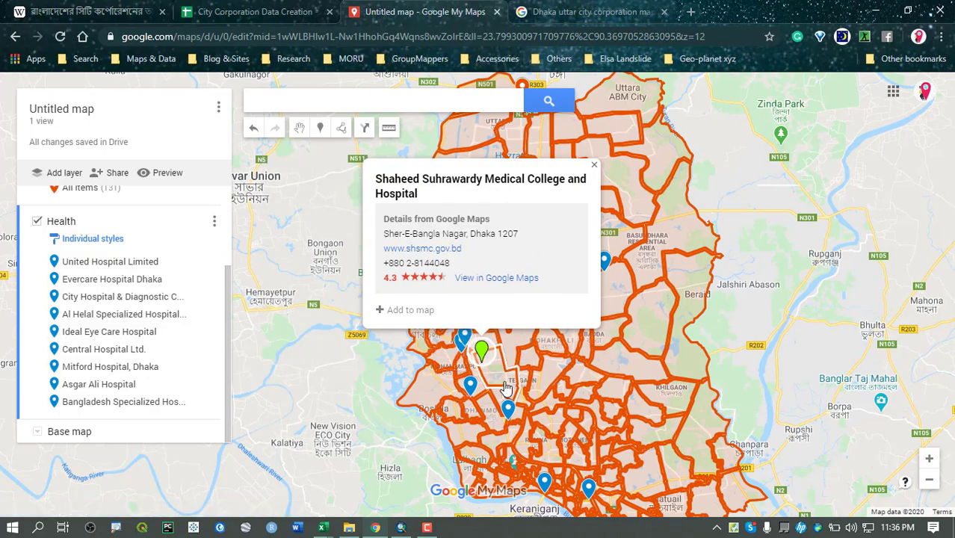
{"action": "scroll", "coordinate": [505, 388], "scroll_direction": "up", "scroll_amount": 2}
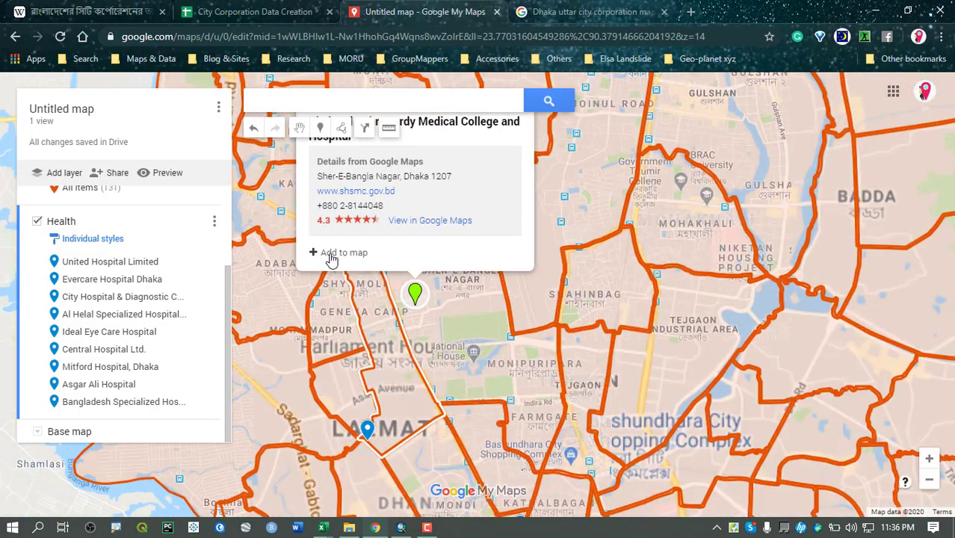
{"action": "left_click", "coordinate": [336, 253]}
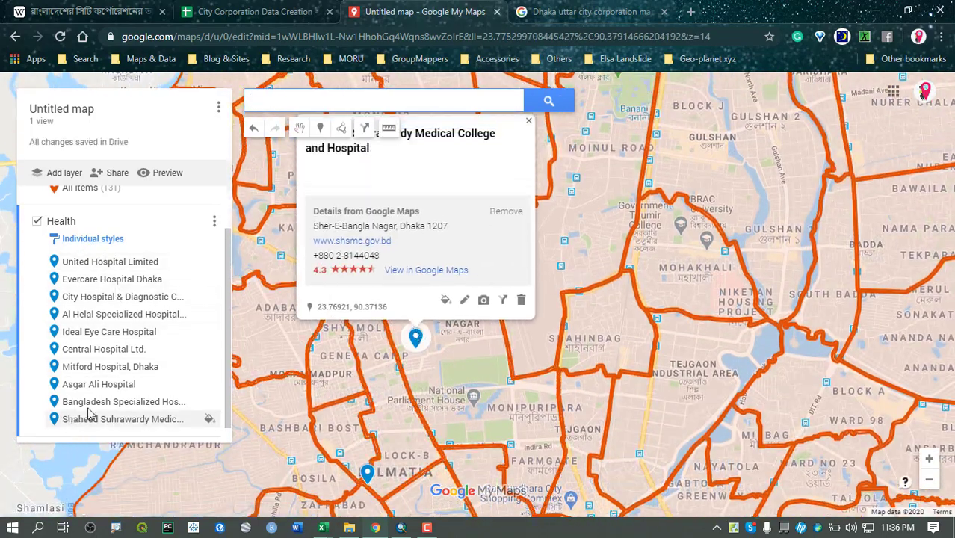
{"action": "scroll", "coordinate": [89, 358], "scroll_direction": "down", "scroll_amount": 1}
{"action": "scroll", "coordinate": [94, 352], "scroll_direction": "up", "scroll_amount": 3}
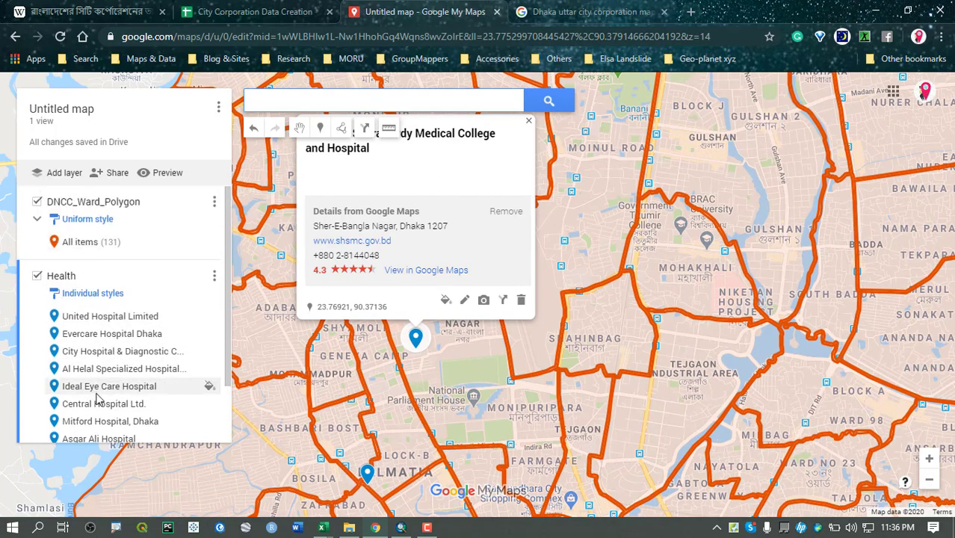
{"action": "scroll", "coordinate": [92, 399], "scroll_direction": "down", "scroll_amount": 2}
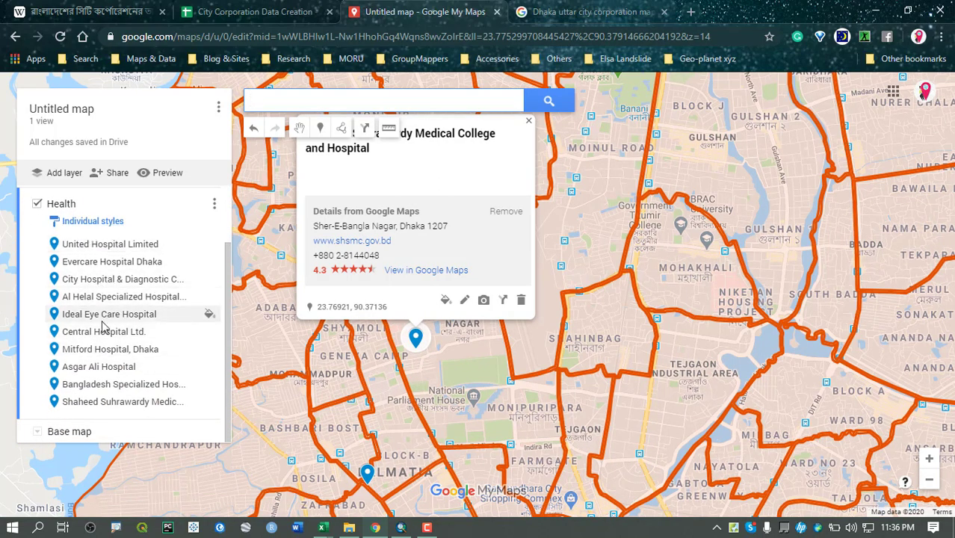
{"action": "left_click", "coordinate": [528, 120]}
{"action": "scroll", "coordinate": [515, 342], "scroll_direction": "down", "scroll_amount": 1}
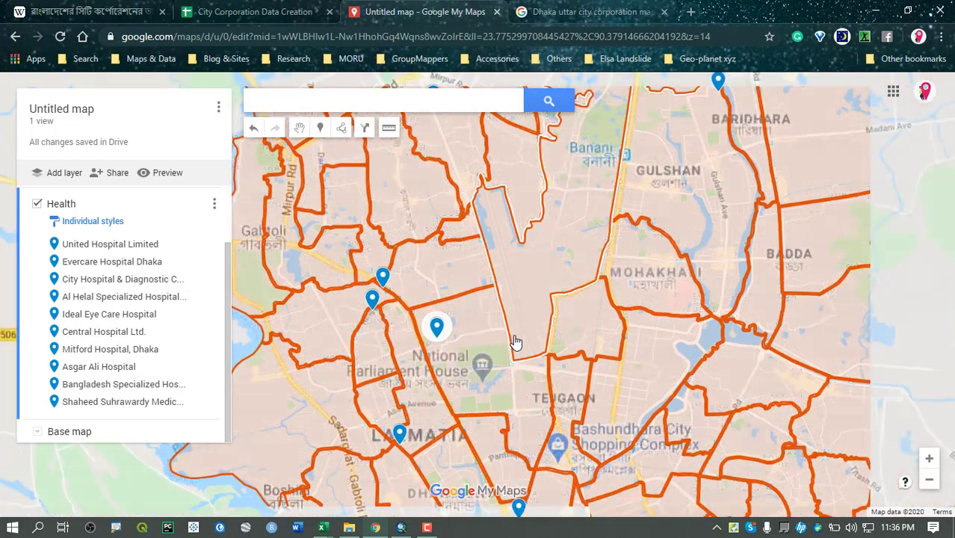
{"action": "scroll", "coordinate": [515, 342], "scroll_direction": "down", "scroll_amount": 3}
{"action": "scroll", "coordinate": [487, 302], "scroll_direction": "up", "scroll_amount": 1}
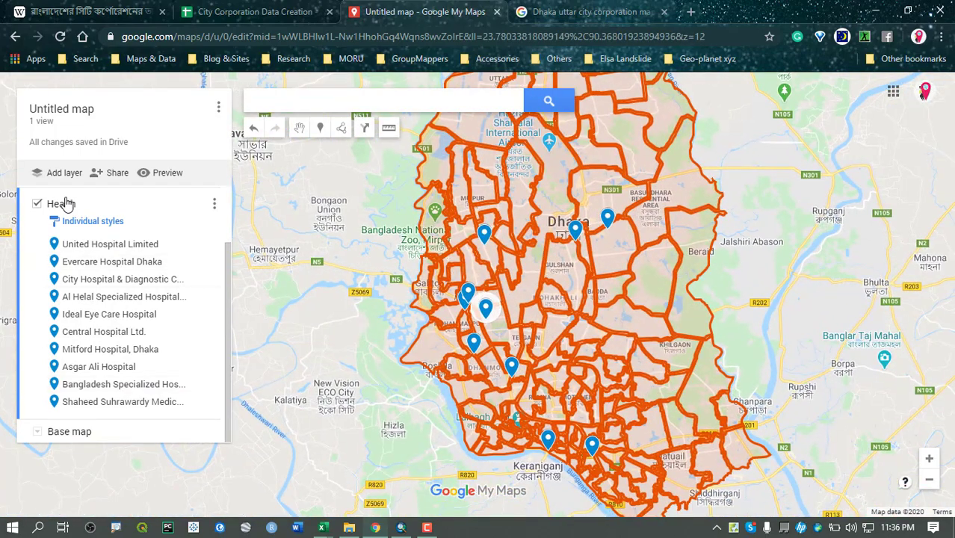
{"action": "left_click", "coordinate": [214, 203]}
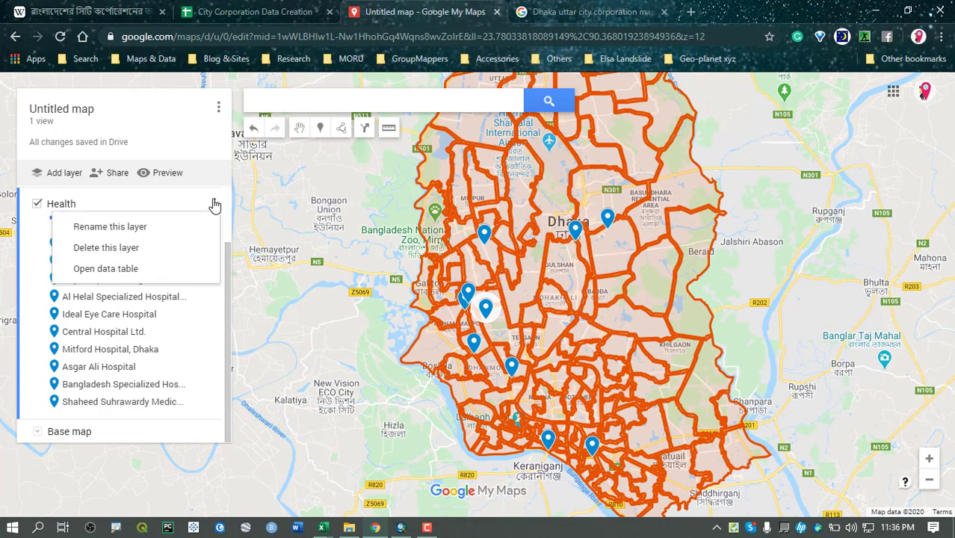
{"action": "left_click", "coordinate": [172, 200]}
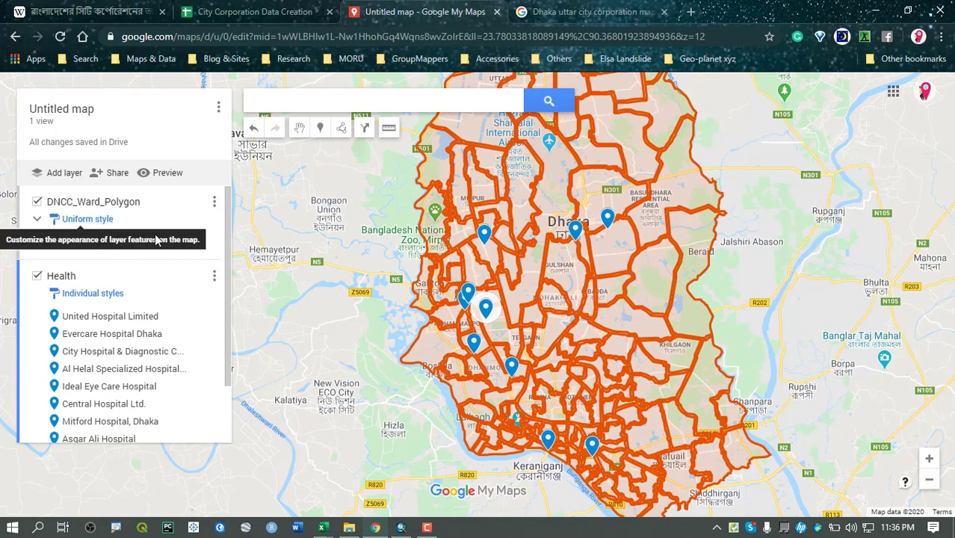
Export only the Health layer as KMZ and save it as Health.kmz in F:\GIS Data\GroupMappers\Training
{"action": "left_click", "coordinate": [217, 108]}
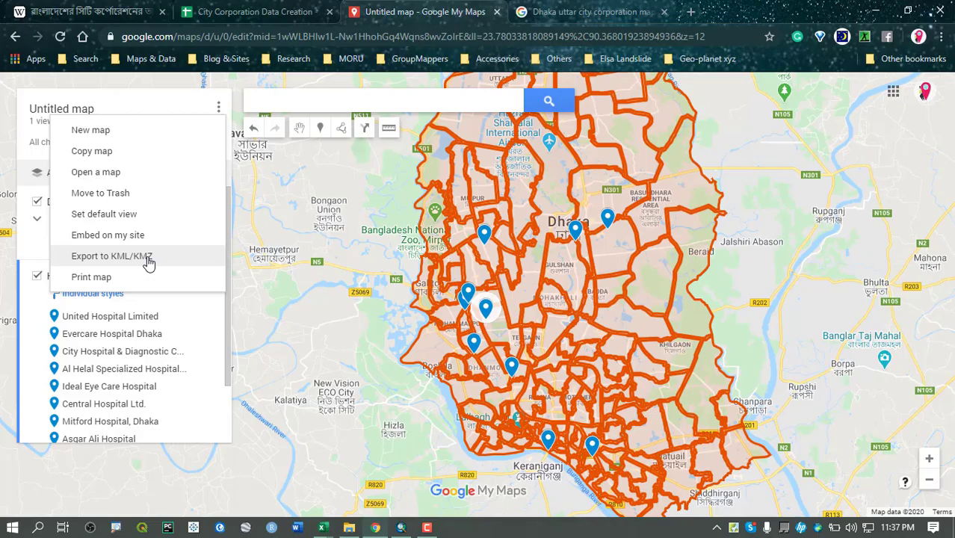
{"action": "left_click", "coordinate": [148, 259]}
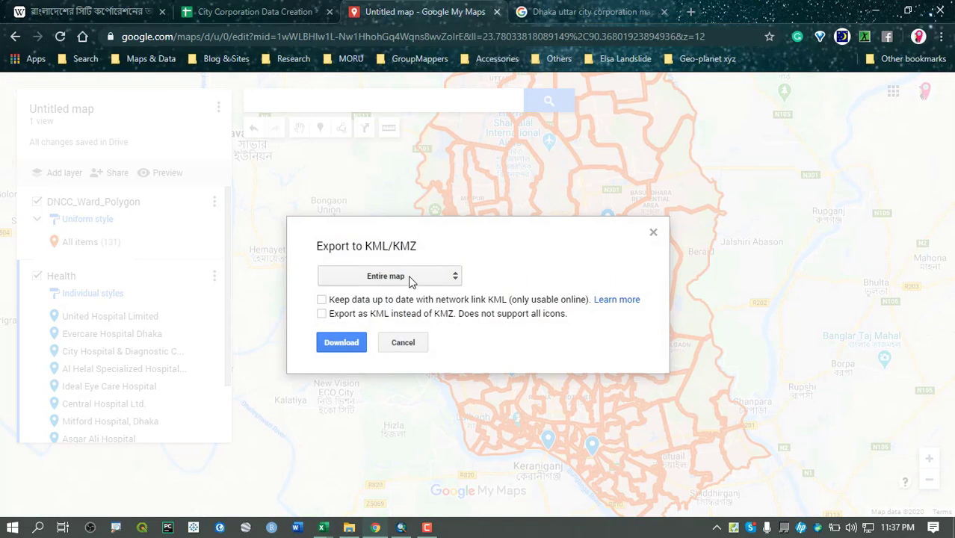
{"action": "left_click", "coordinate": [473, 261]}
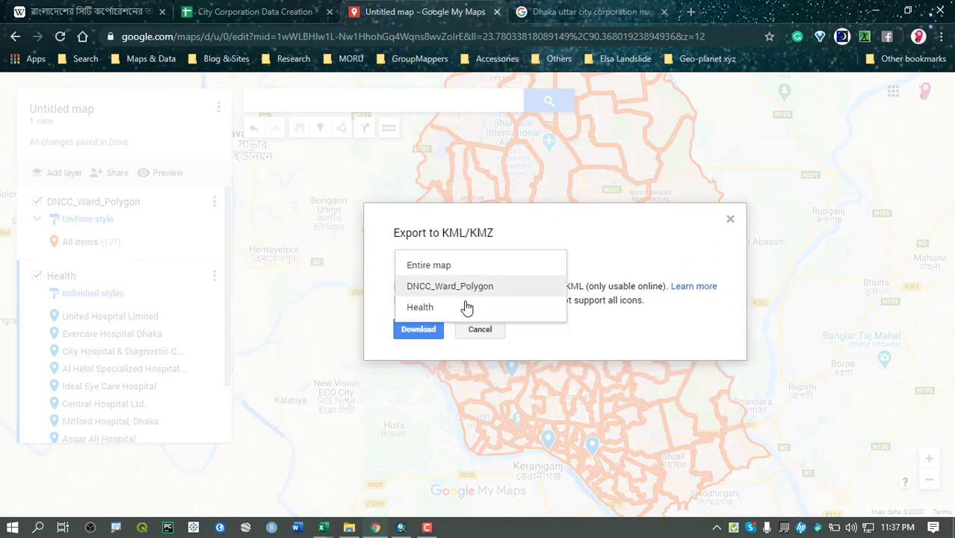
{"action": "left_click", "coordinate": [423, 307]}
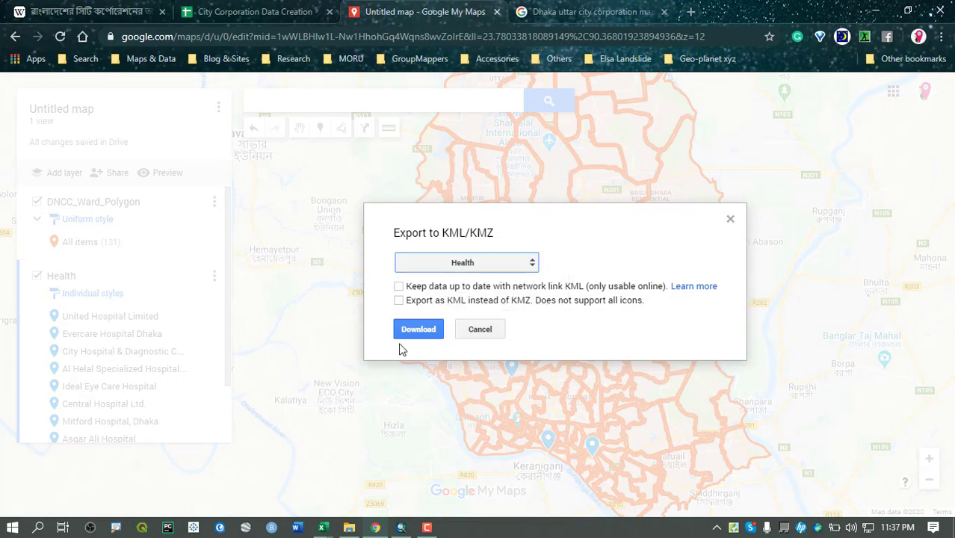
{"action": "left_click", "coordinate": [416, 331]}
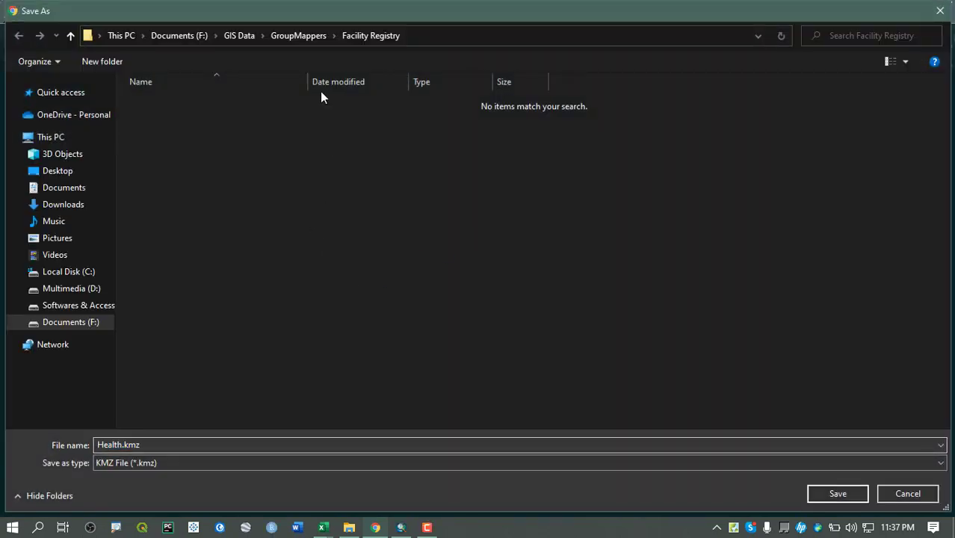
{"action": "left_click", "coordinate": [299, 42]}
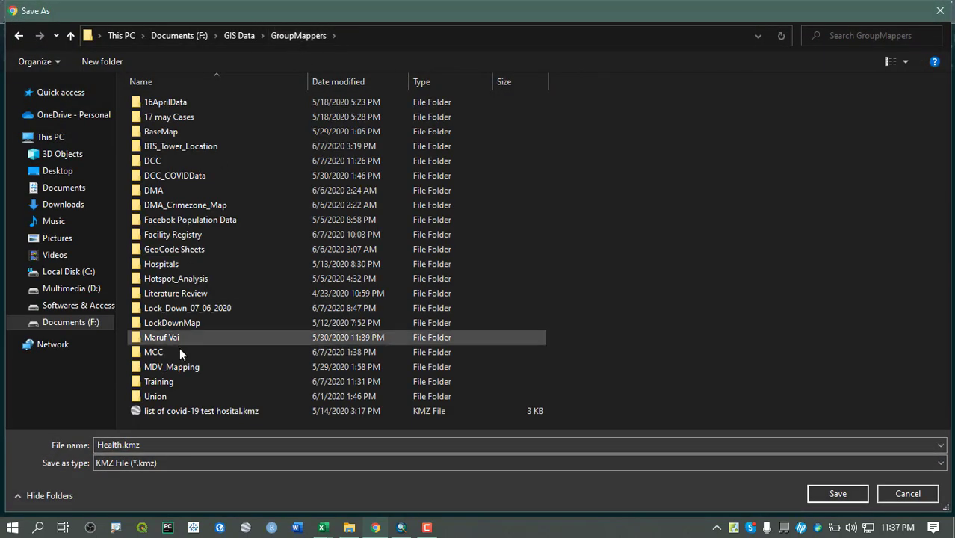
{"action": "double_click", "coordinate": [159, 381]}
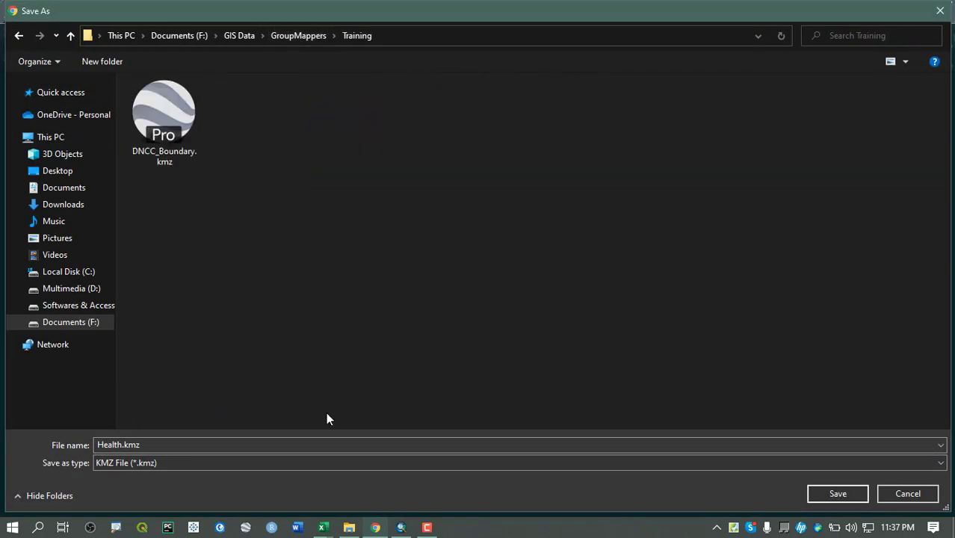
{"action": "left_click", "coordinate": [834, 494]}
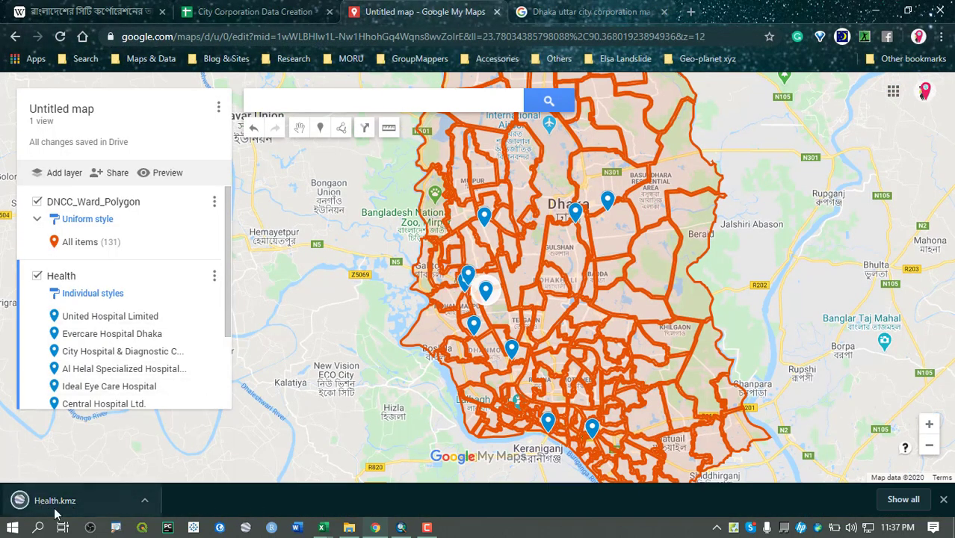
Switch to ArcMap and open the KML To Layer tool from the From KML conversion toolset
{"action": "left_click", "coordinate": [401, 527]}
{"action": "scroll", "coordinate": [533, 206], "scroll_direction": "up", "scroll_amount": 2}
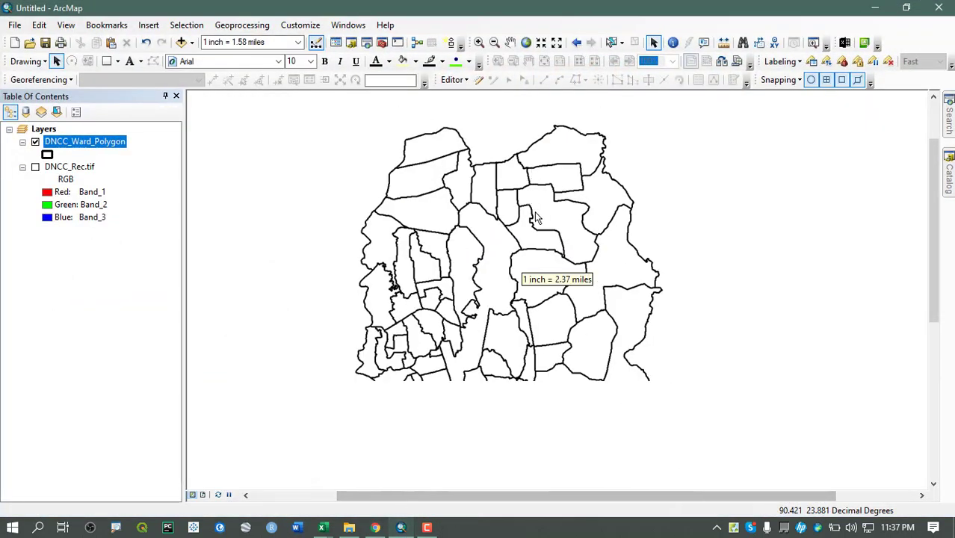
{"action": "left_click_drag", "start_coordinate": [484, 300], "coordinate": [436, 275]}
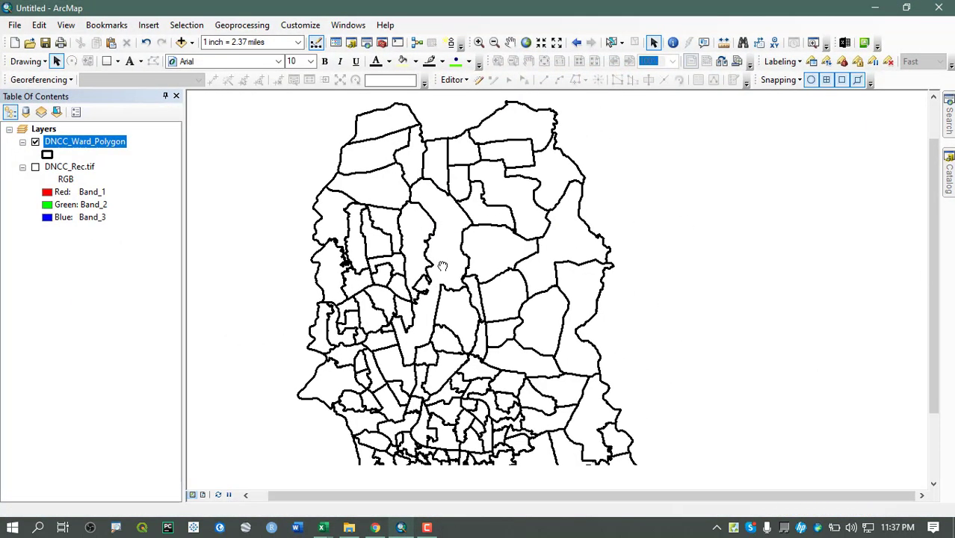
{"action": "left_click", "coordinate": [948, 172]}
{"action": "scroll", "coordinate": [819, 299], "scroll_direction": "down", "scroll_amount": 8}
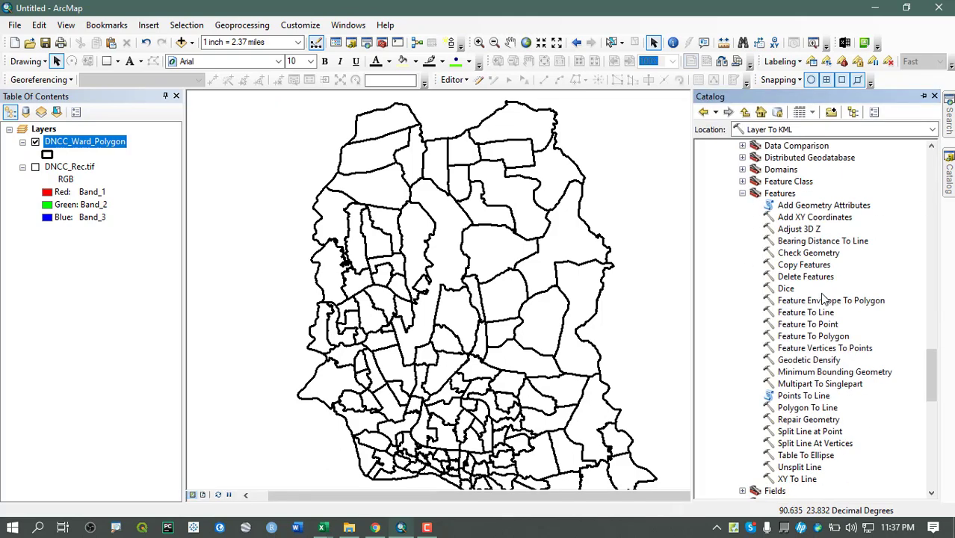
{"action": "scroll", "coordinate": [819, 299], "scroll_direction": "up", "scroll_amount": 9}
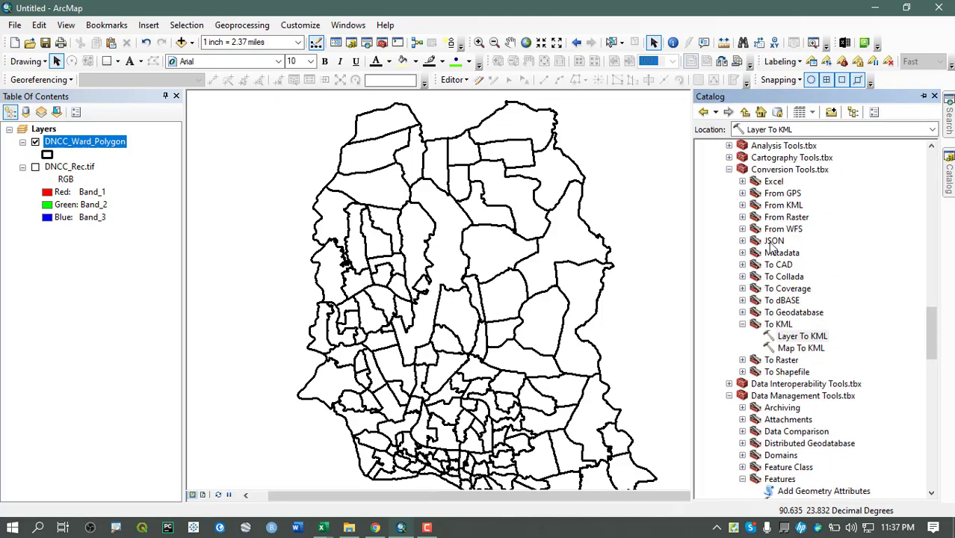
{"action": "left_click", "coordinate": [743, 205]}
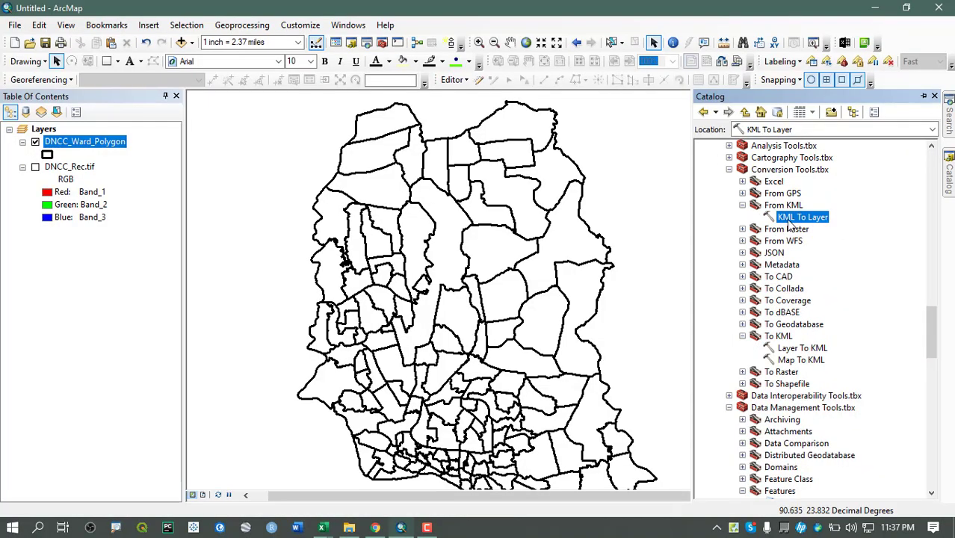
{"action": "double_click", "coordinate": [802, 216]}
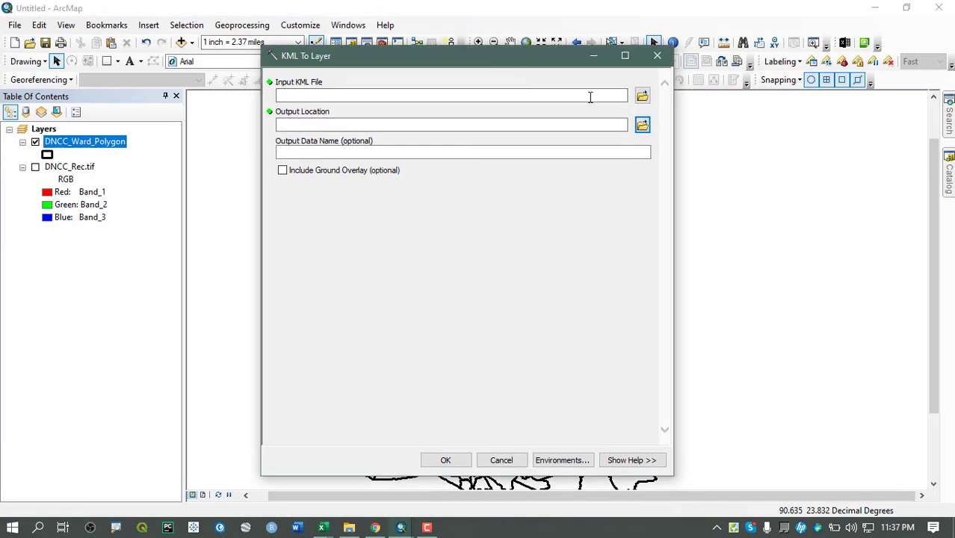
Set Health.kmz from the Training folder as the input KML file of the KML To Layer tool
{"action": "left_click", "coordinate": [642, 95]}
{"action": "left_click", "coordinate": [456, 224]}
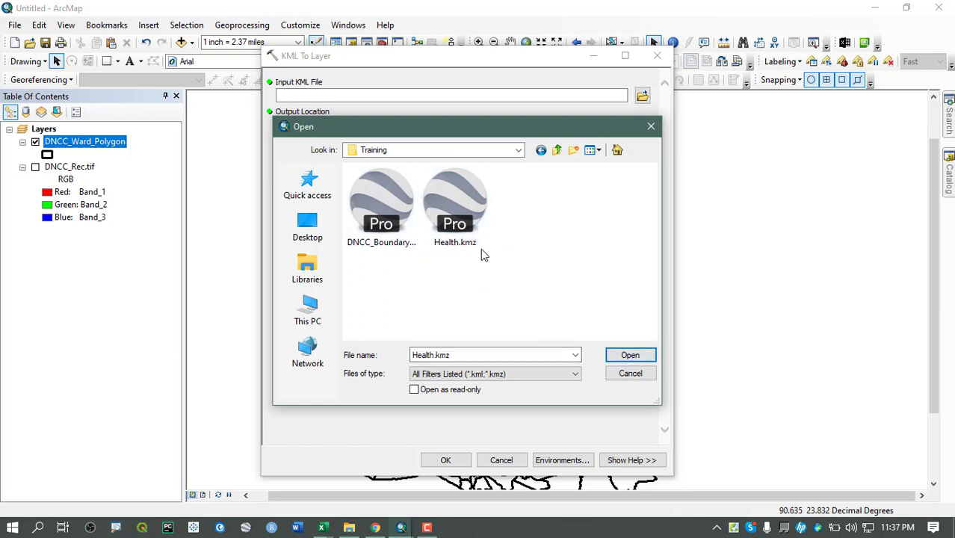
{"action": "left_click", "coordinate": [439, 182]}
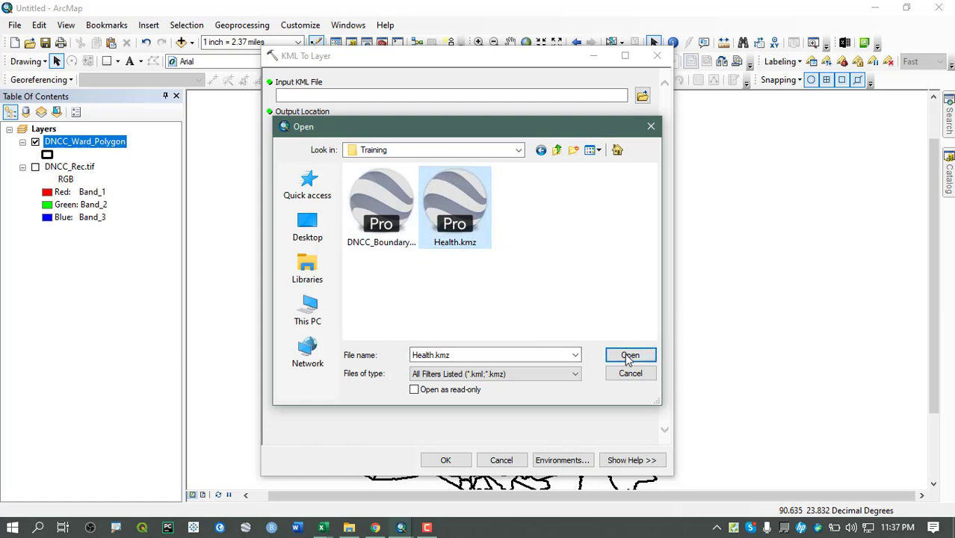
{"action": "left_click", "coordinate": [630, 356]}
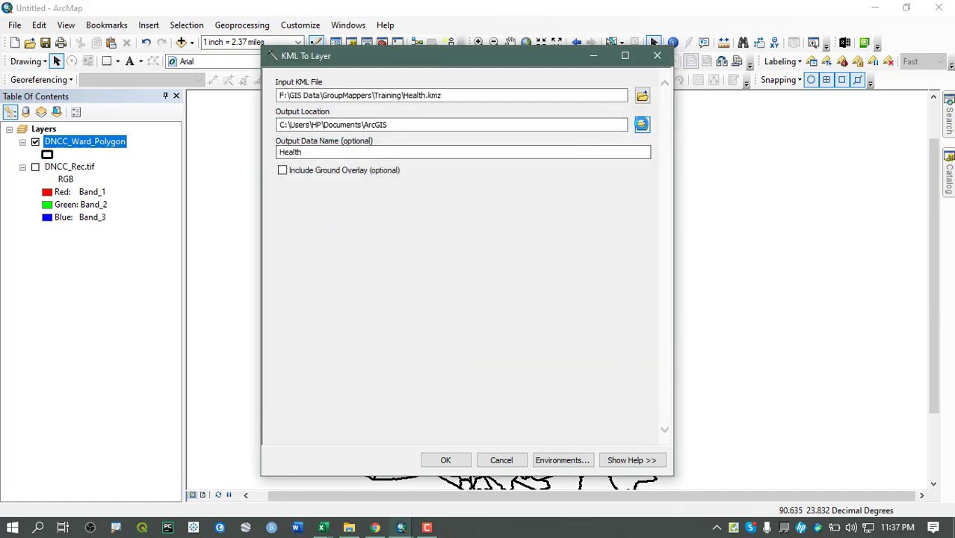
Set the output location to F:\GIS Data\GroupMappers\Training with data name Health and run the KML conversion
{"action": "left_click", "coordinate": [642, 124]}
{"action": "left_click", "coordinate": [487, 177]}
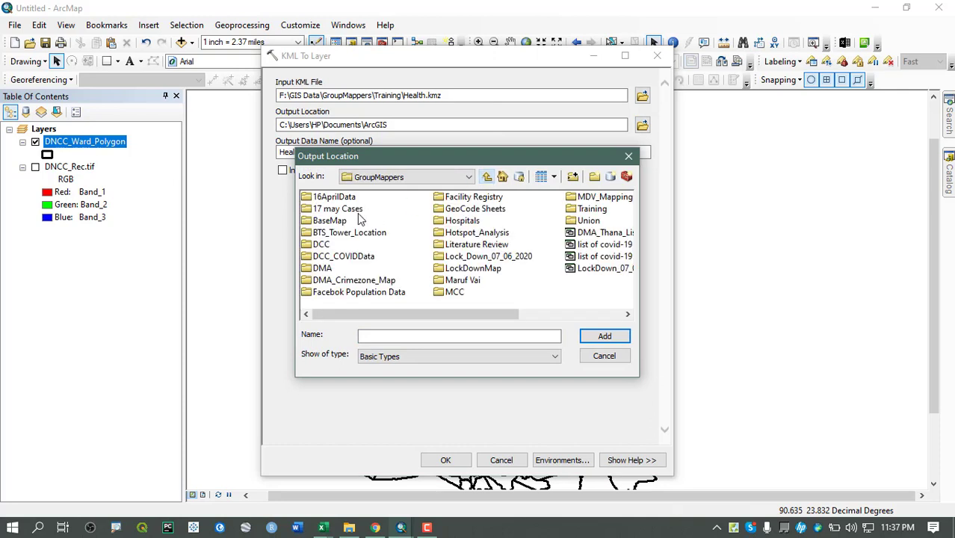
{"action": "scroll", "coordinate": [541, 271], "scroll_direction": "down", "scroll_amount": 1}
{"action": "left_click", "coordinate": [460, 210]}
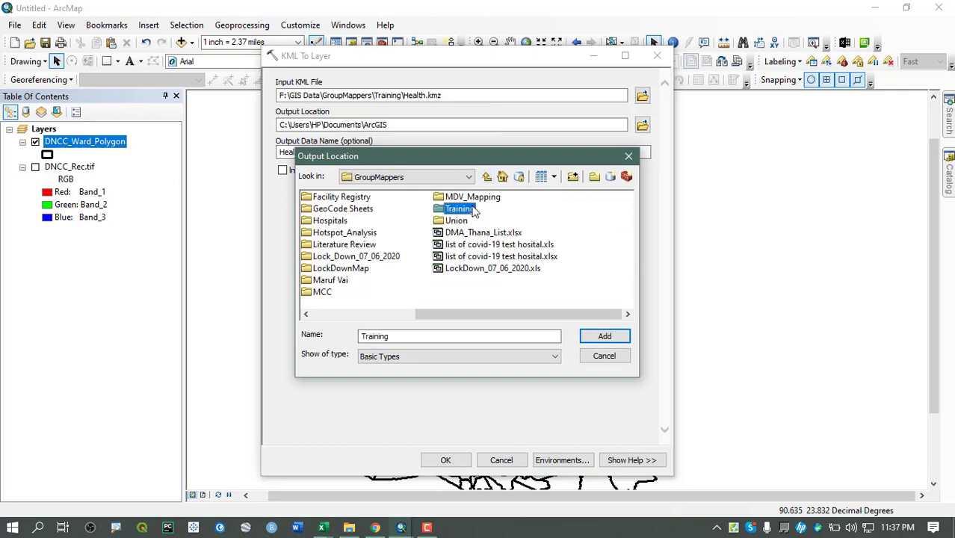
{"action": "left_click", "coordinate": [605, 336]}
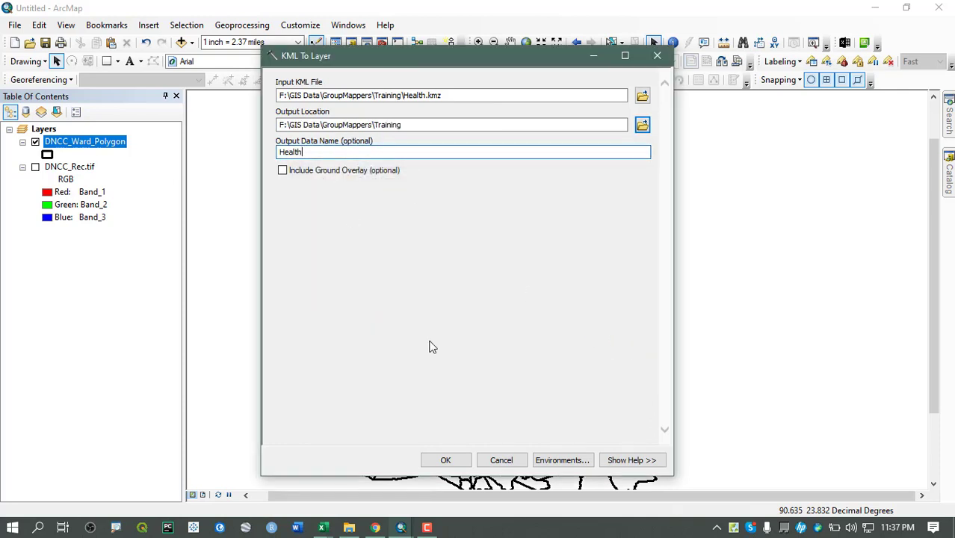
{"action": "left_click", "coordinate": [458, 461]}
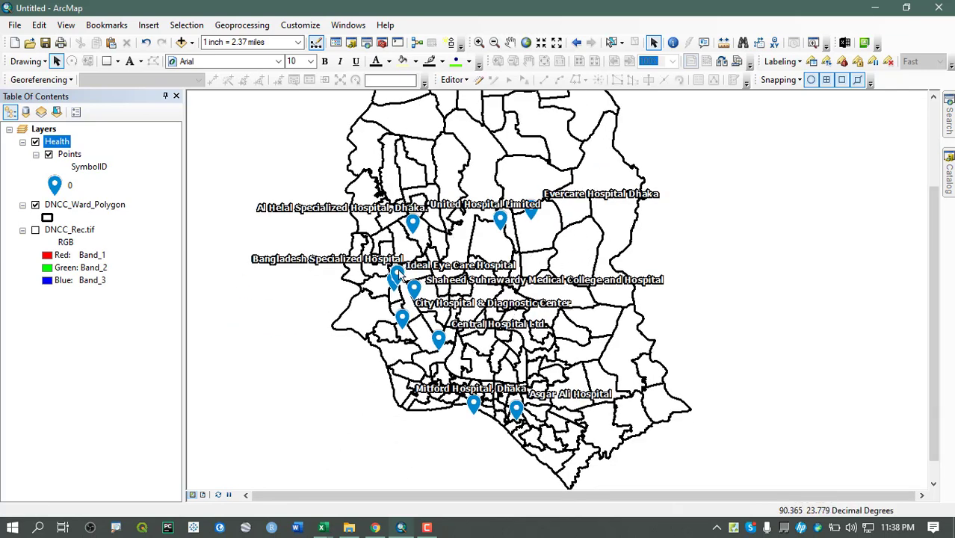
Remove the Health group layer from the ArcMap document
{"action": "right_click", "coordinate": [67, 145]}
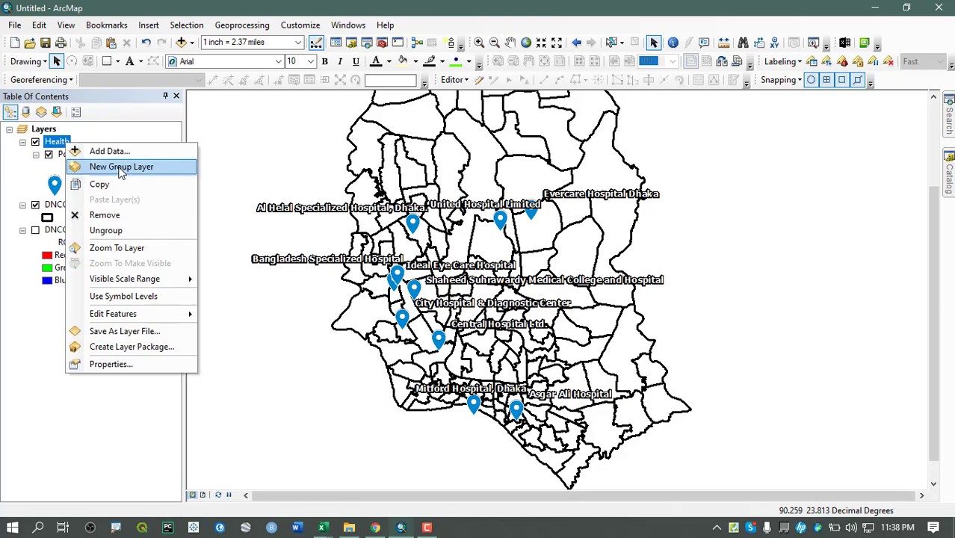
{"action": "left_click", "coordinate": [115, 213]}
{"action": "mouse_move", "coordinate": [949, 173]}
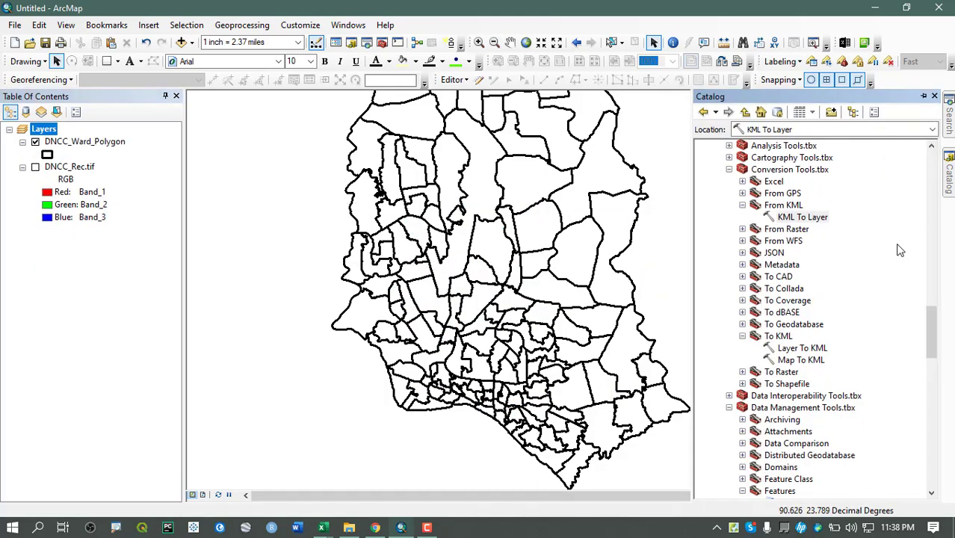
Refresh the Training folder in the catalog and add the Points feature class from Health.gdb's Placemarks dataset to the map
{"action": "scroll", "coordinate": [792, 329], "scroll_direction": "up", "scroll_amount": 10}
{"action": "scroll", "coordinate": [779, 247], "scroll_direction": "up", "scroll_amount": 6}
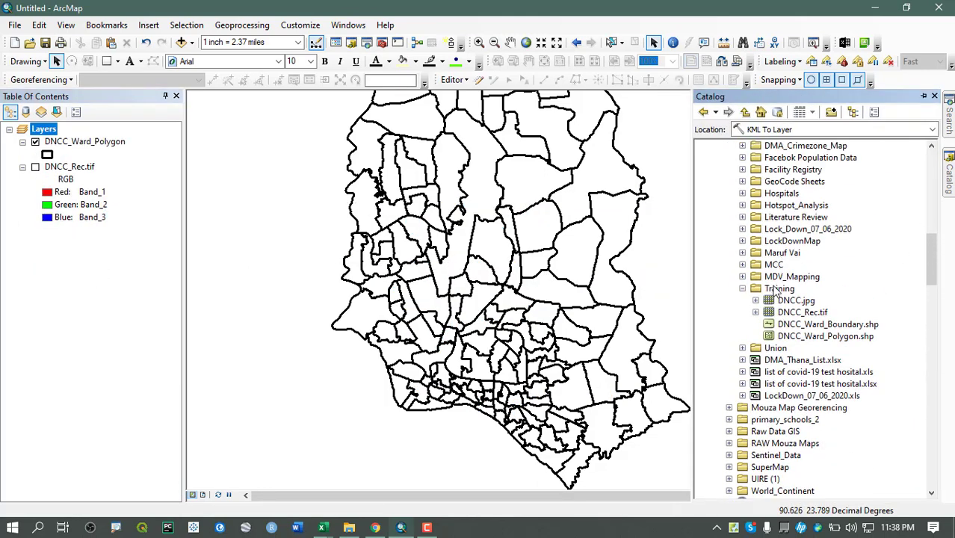
{"action": "right_click", "coordinate": [781, 289]}
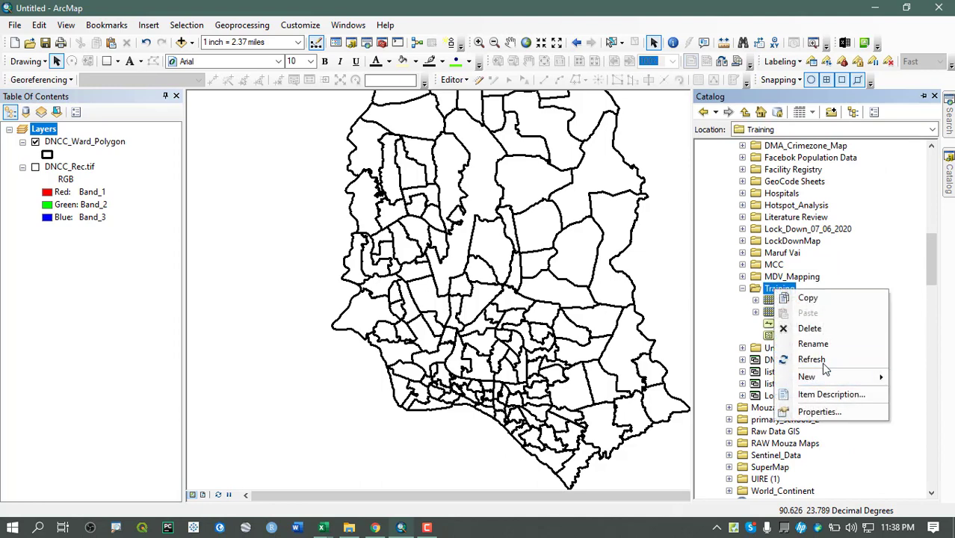
{"action": "left_click", "coordinate": [820, 359]}
{"action": "double_click", "coordinate": [801, 301]}
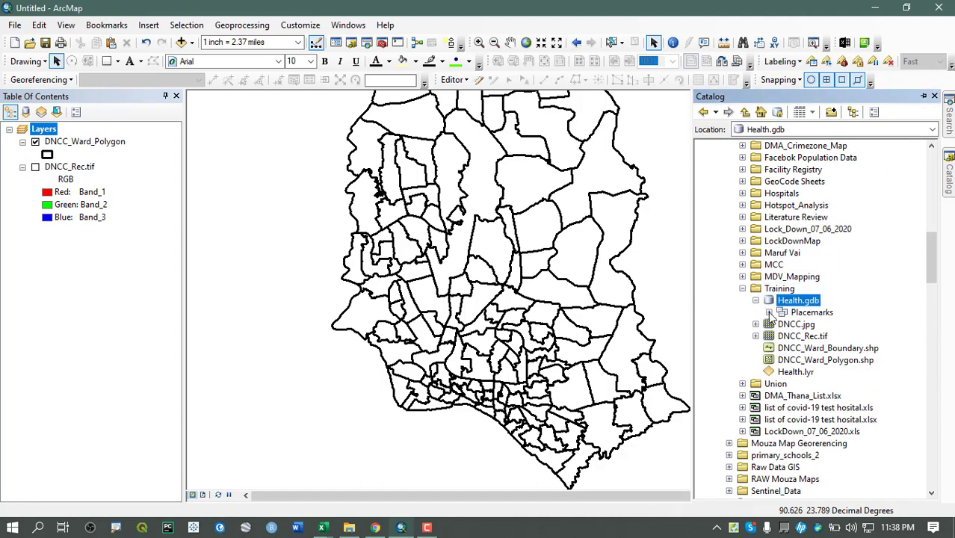
{"action": "left_click_drag", "start_coordinate": [814, 325], "coordinate": [499, 296]}
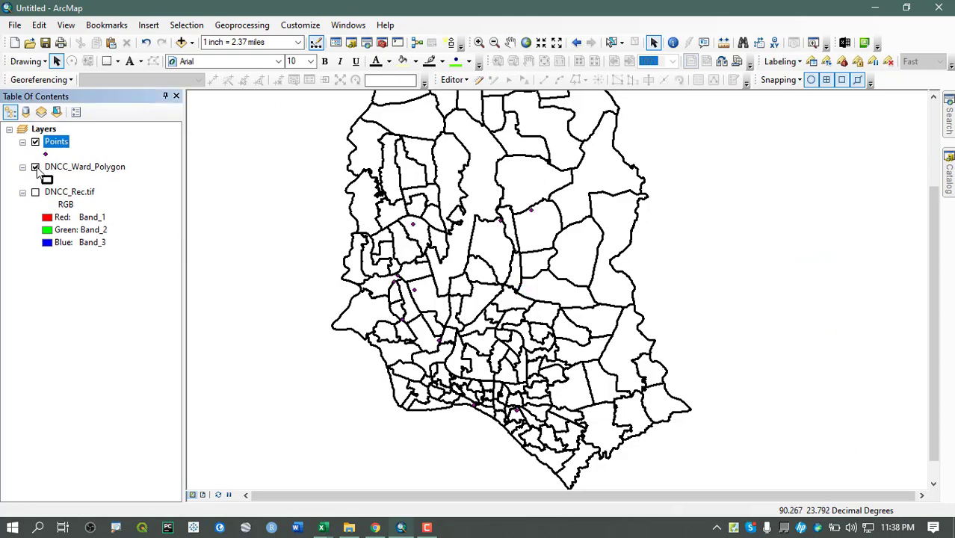
Hide the DNCC_Ward_Polygon layer and keep DNCC_Rec.tif turned off, leaving only the Points layer displayed
{"action": "left_click", "coordinate": [36, 167]}
{"action": "left_click", "coordinate": [35, 194]}
{"action": "left_click", "coordinate": [36, 193]}
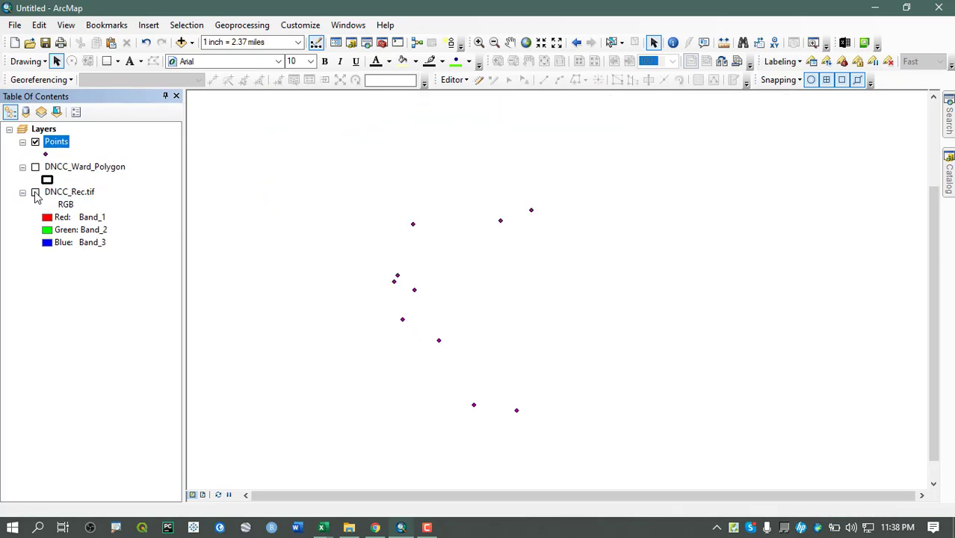
Open the attribute table of the Points layer and widen it to review all its fields
{"action": "right_click", "coordinate": [56, 142]}
{"action": "left_click", "coordinate": [125, 180]}
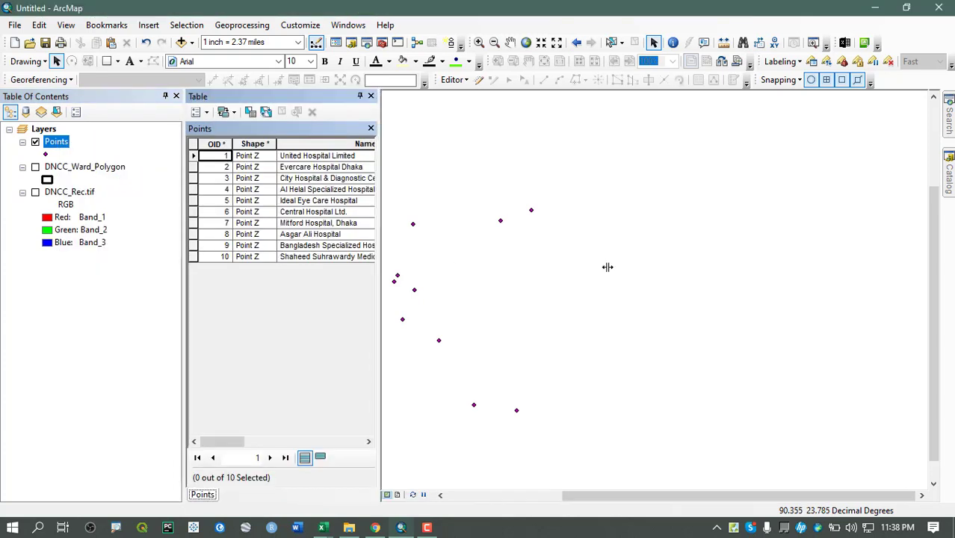
{"action": "left_click_drag", "start_coordinate": [451, 266], "coordinate": [827, 287]}
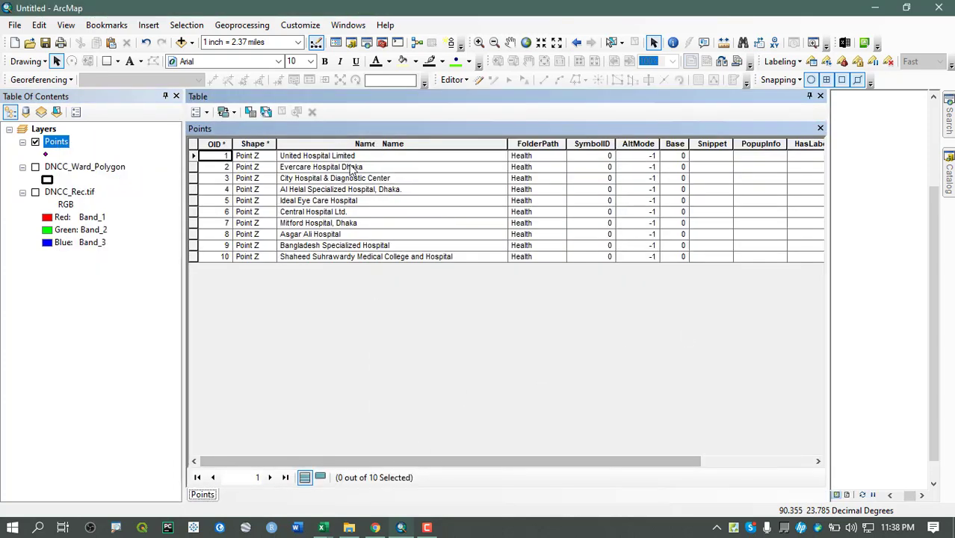
{"action": "left_click_drag", "start_coordinate": [473, 461], "coordinate": [662, 460]}
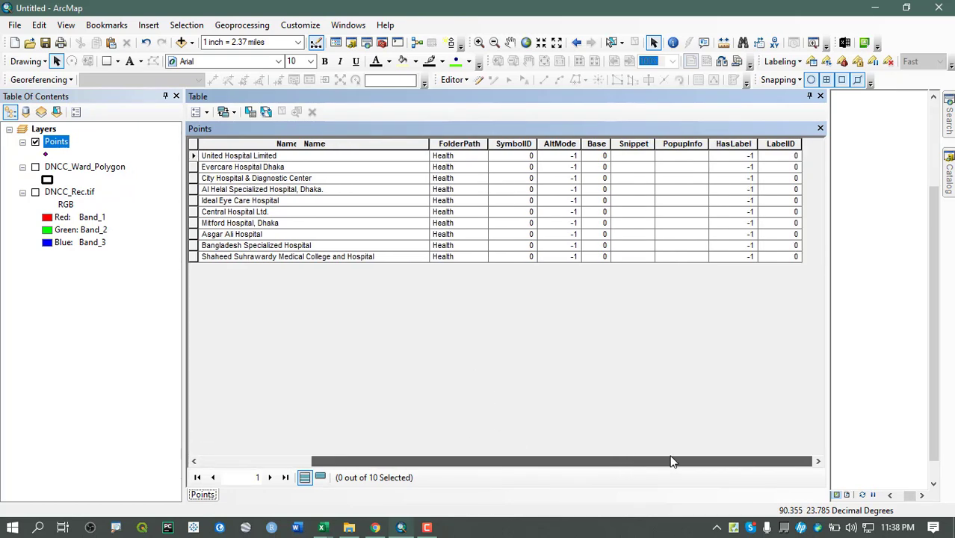
Delete the FolderPath and SymbolID fields from the Points attribute table
{"action": "left_click", "coordinate": [470, 143]}
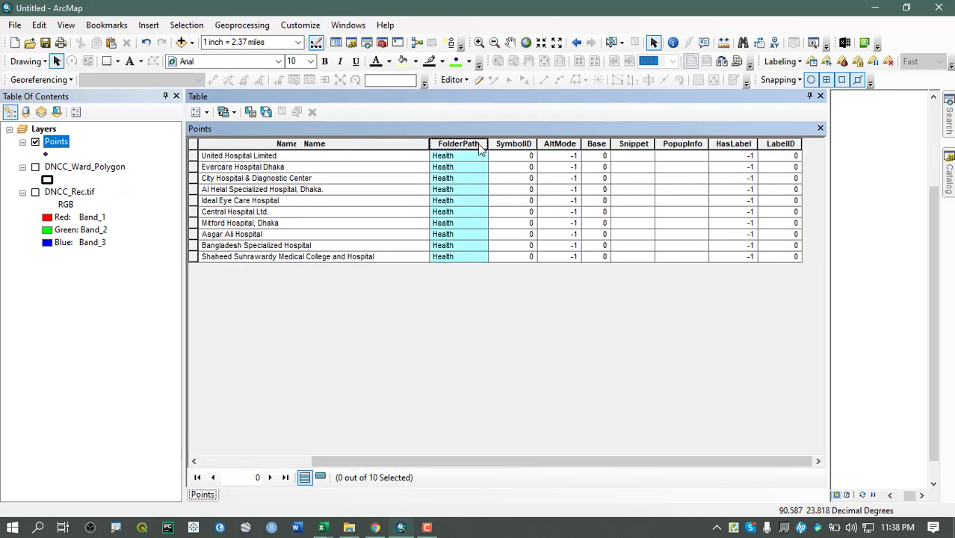
{"action": "right_click", "coordinate": [478, 145]}
{"action": "left_click", "coordinate": [511, 302]}
{"action": "left_click", "coordinate": [525, 318]}
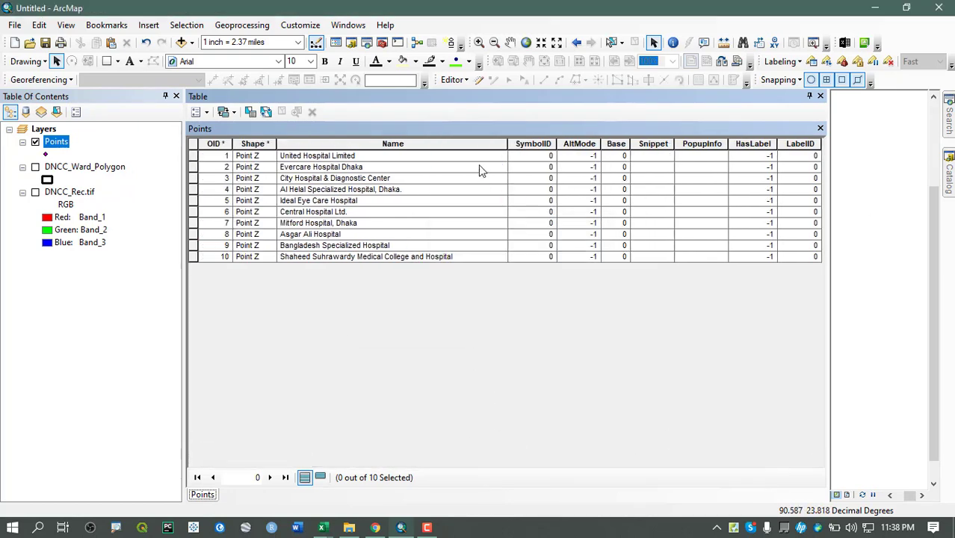
{"action": "left_click", "coordinate": [530, 144]}
{"action": "right_click", "coordinate": [531, 145]}
{"action": "left_click", "coordinate": [579, 303]}
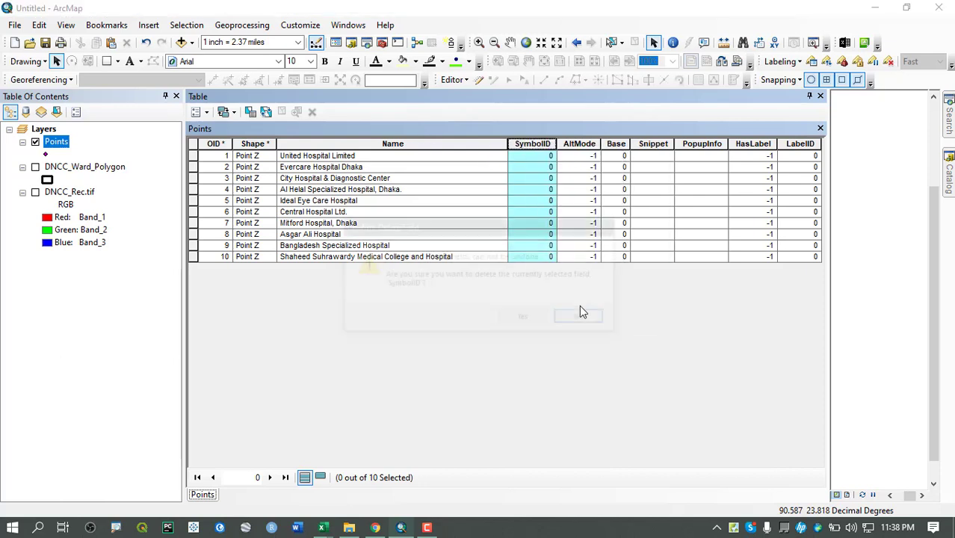
{"action": "left_click", "coordinate": [523, 318]}
Delete the AltMode and Base fields from the Points attribute table
{"action": "left_click", "coordinate": [535, 146]}
{"action": "right_click", "coordinate": [535, 145]}
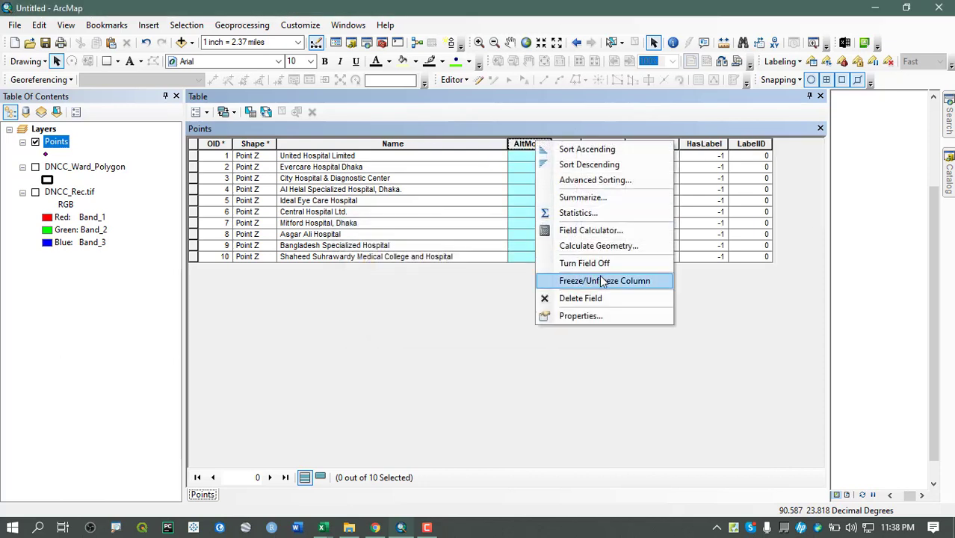
{"action": "left_click", "coordinate": [600, 299]}
{"action": "left_click", "coordinate": [521, 319]}
{"action": "left_click", "coordinate": [523, 143]}
{"action": "right_click", "coordinate": [523, 144]}
{"action": "left_click", "coordinate": [564, 298]}
{"action": "left_click", "coordinate": [525, 319]}
Delete the Snippet and PopupInfo fields from the Points attribute table
{"action": "left_click", "coordinate": [533, 144]}
{"action": "right_click", "coordinate": [533, 145]}
{"action": "left_click", "coordinate": [577, 303]}
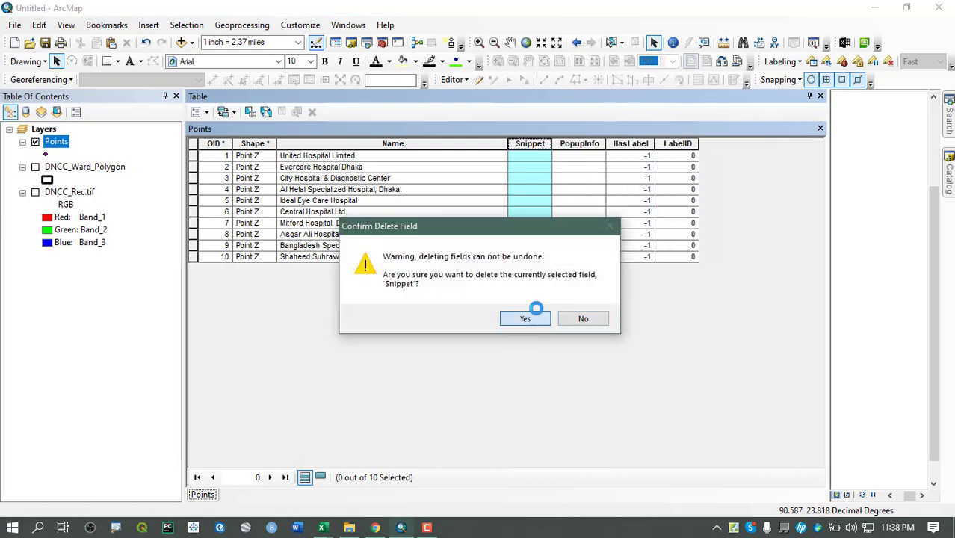
{"action": "left_click", "coordinate": [530, 320]}
{"action": "left_click", "coordinate": [542, 144]}
{"action": "right_click", "coordinate": [542, 145]}
{"action": "left_click", "coordinate": [589, 301]}
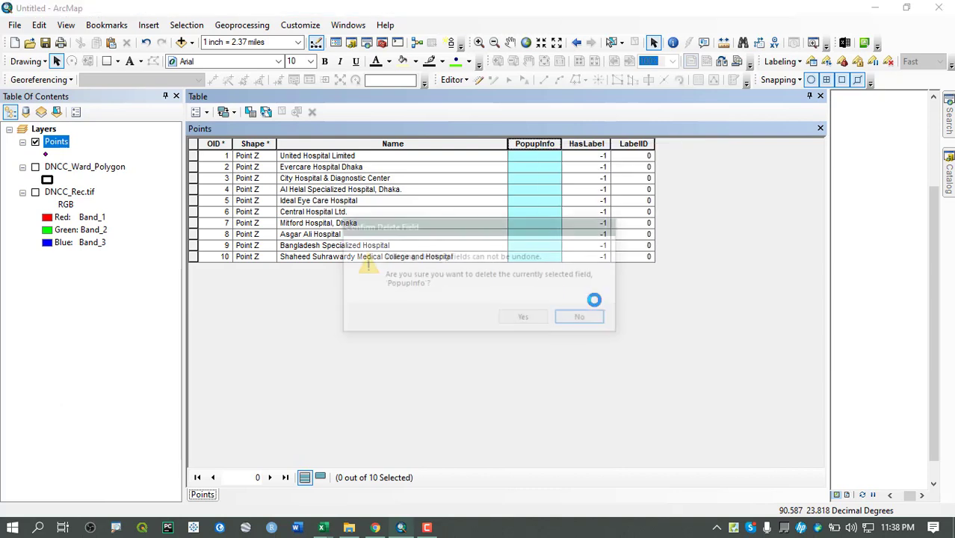
{"action": "left_click", "coordinate": [533, 320]}
Delete the HasLabel and LabelID fields from the Points attribute table
{"action": "left_click", "coordinate": [531, 144]}
{"action": "right_click", "coordinate": [531, 145]}
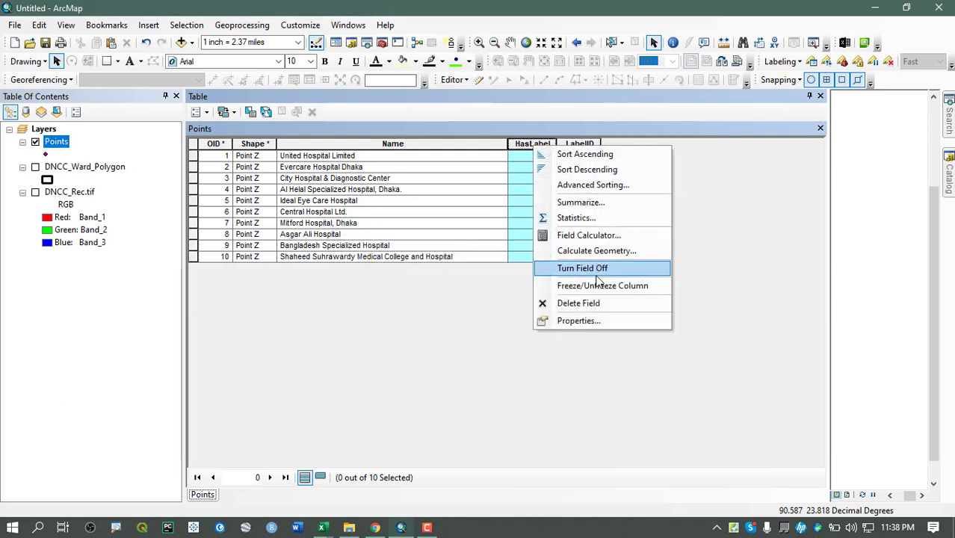
{"action": "left_click", "coordinate": [594, 302]}
{"action": "left_click", "coordinate": [579, 319]}
{"action": "left_click", "coordinate": [530, 145]}
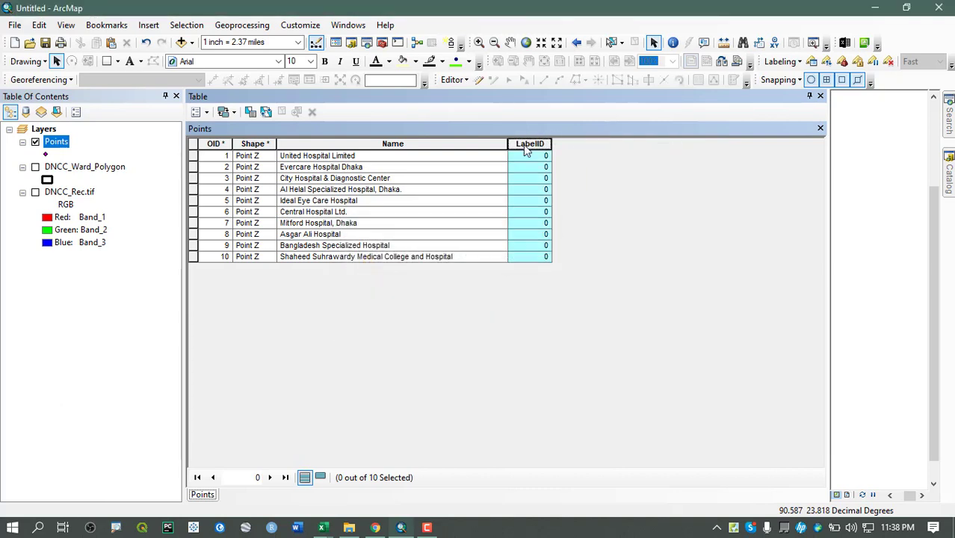
{"action": "right_click", "coordinate": [531, 144]}
{"action": "left_click", "coordinate": [577, 302]}
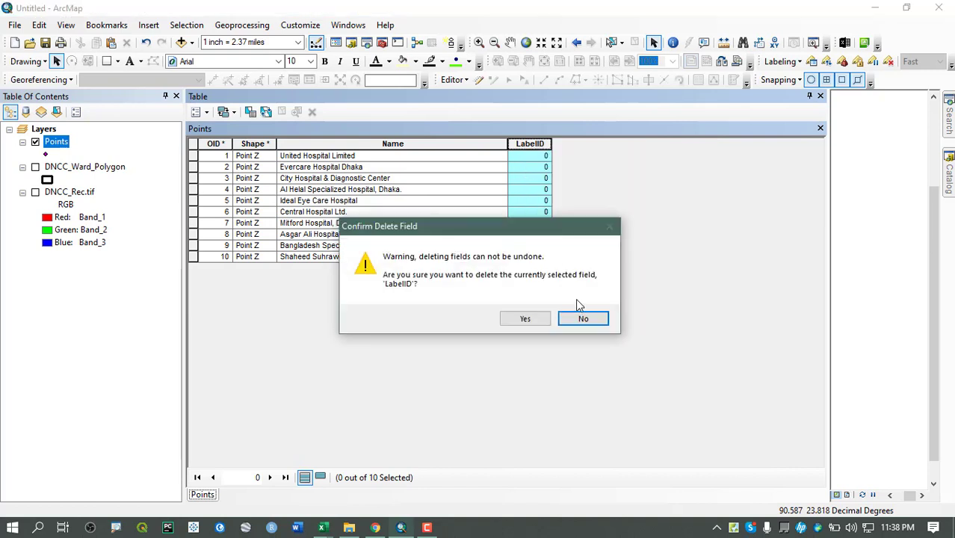
{"action": "left_click", "coordinate": [523, 319]}
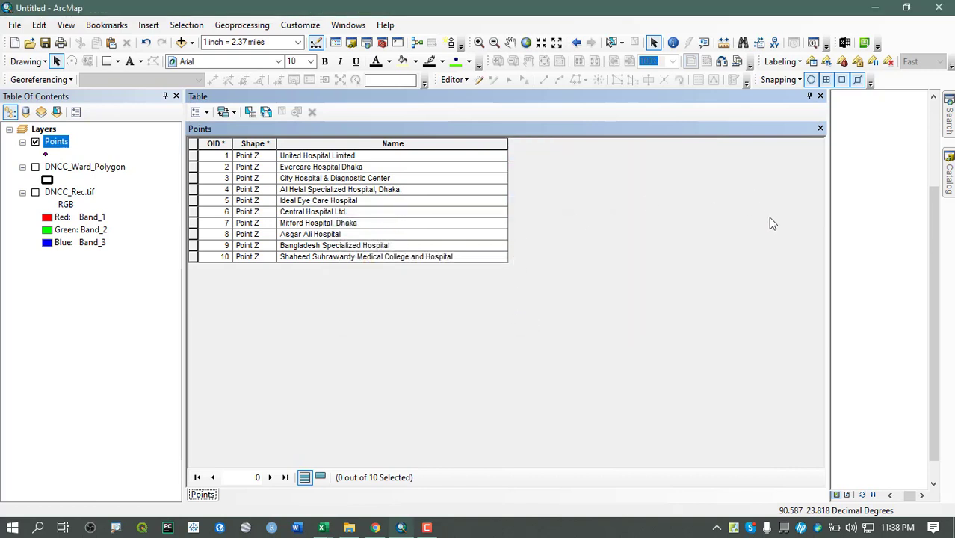
Narrow the attribute table pane so the hospital points are displayed on the map beside it
{"action": "left_click_drag", "start_coordinate": [829, 268], "coordinate": [571, 282]}
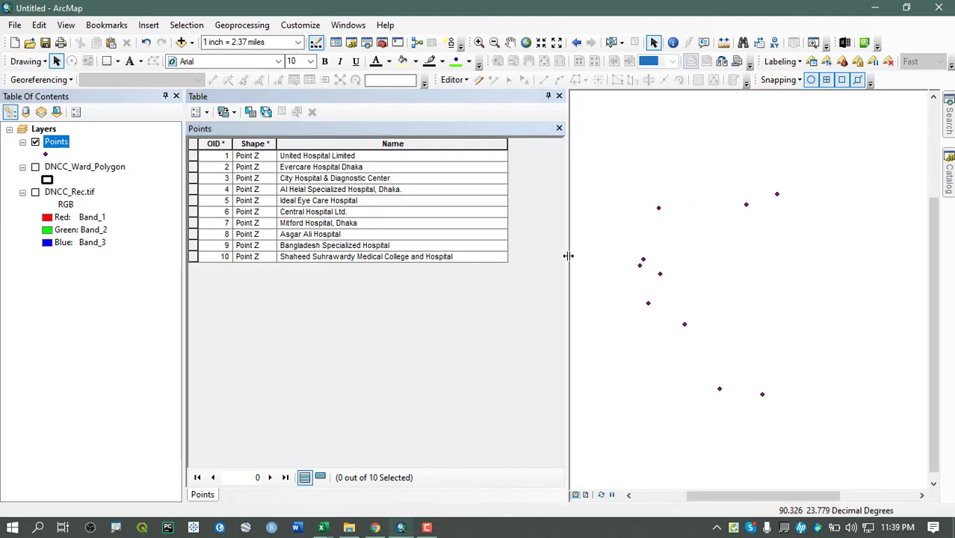
{"action": "left_click_drag", "start_coordinate": [613, 263], "coordinate": [849, 268]}
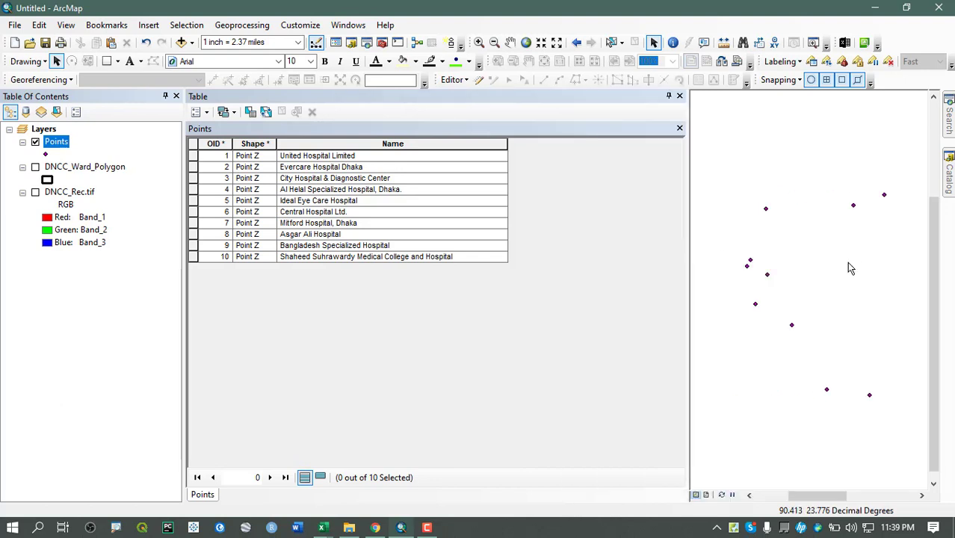
{"action": "right_click", "coordinate": [56, 145]}
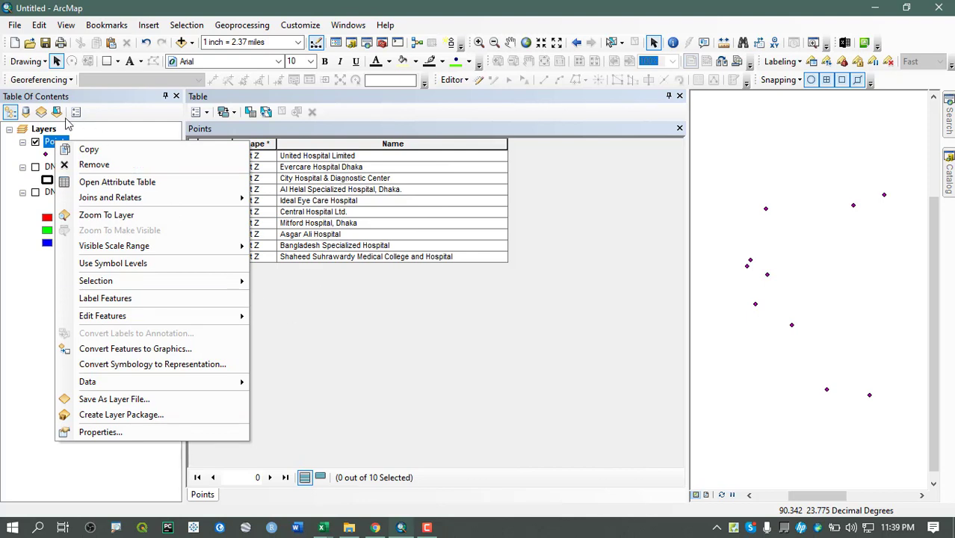
{"action": "left_click", "coordinate": [56, 142]}
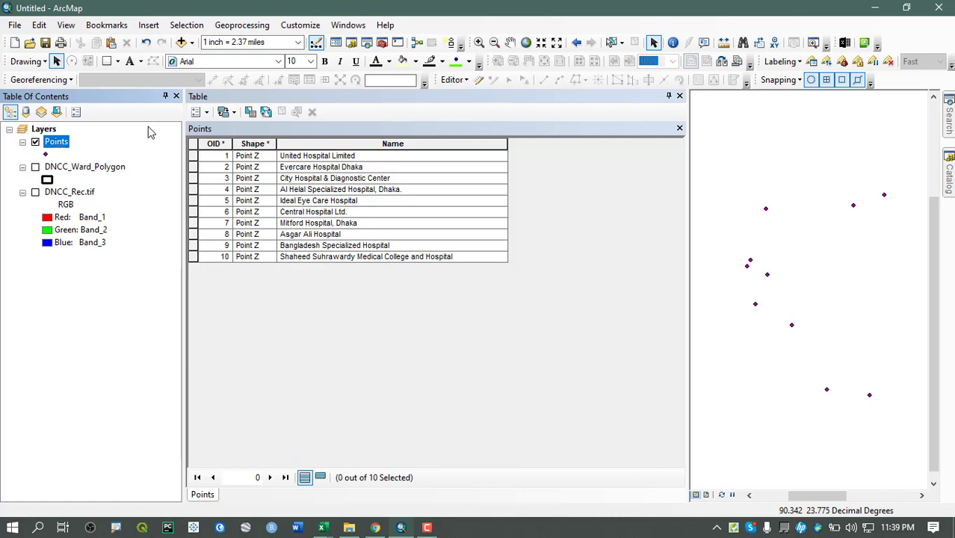
Add a field named Lat of type Float to the Points attribute table
{"action": "left_click", "coordinate": [198, 112]}
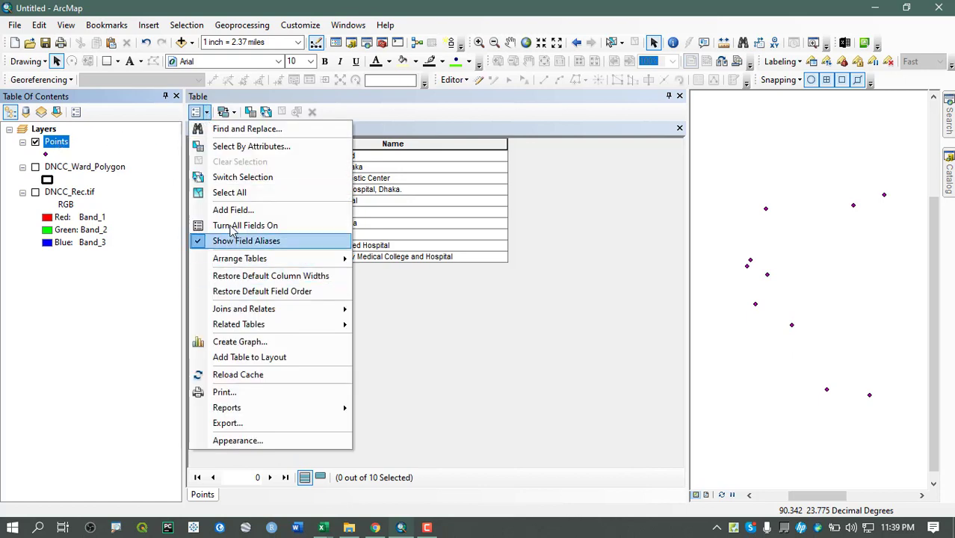
{"action": "left_click", "coordinate": [232, 210]}
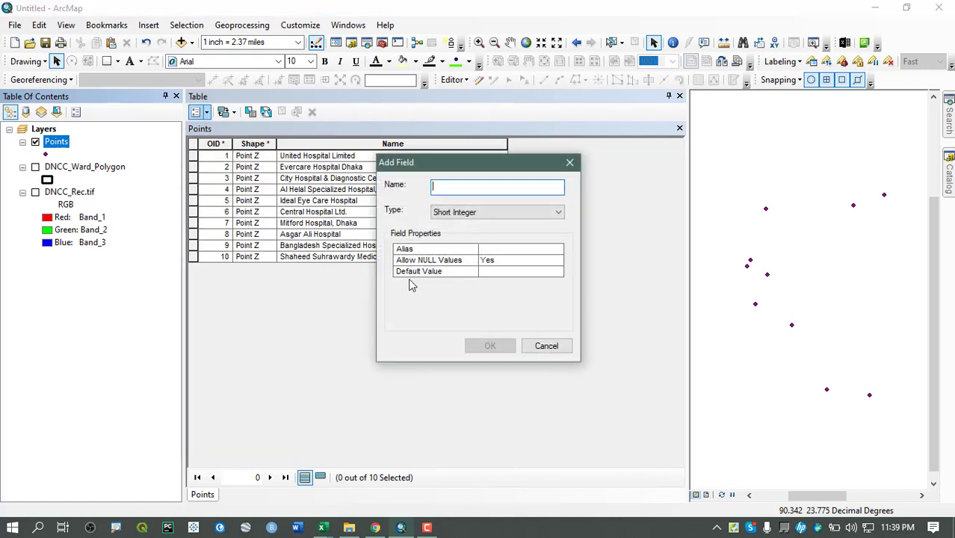
{"action": "type", "text": "Lat"}
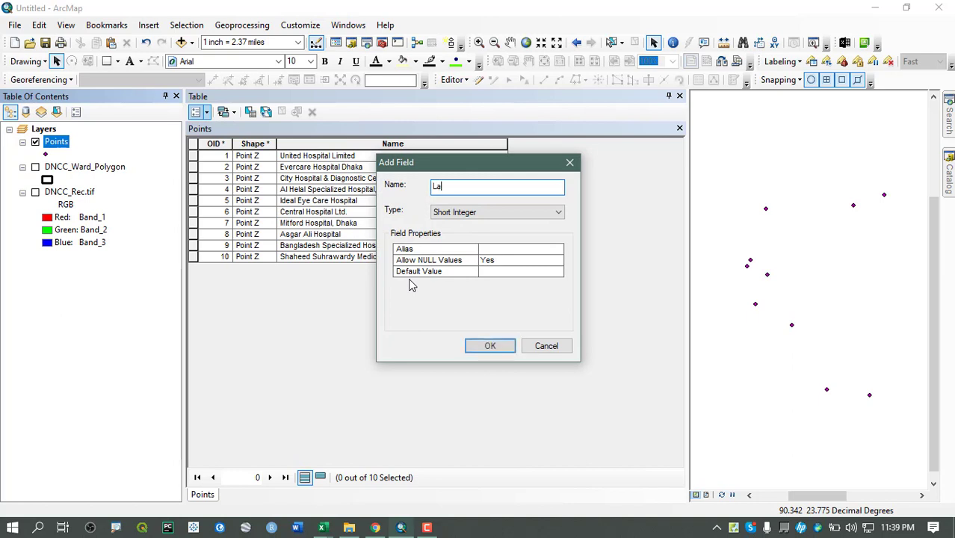
{"action": "left_click", "coordinate": [456, 212]}
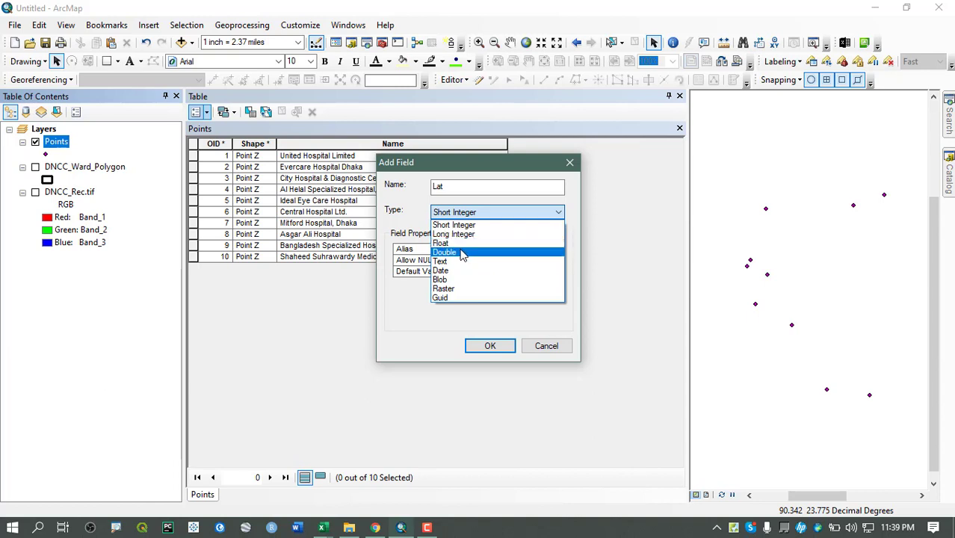
{"action": "left_click", "coordinate": [461, 252]}
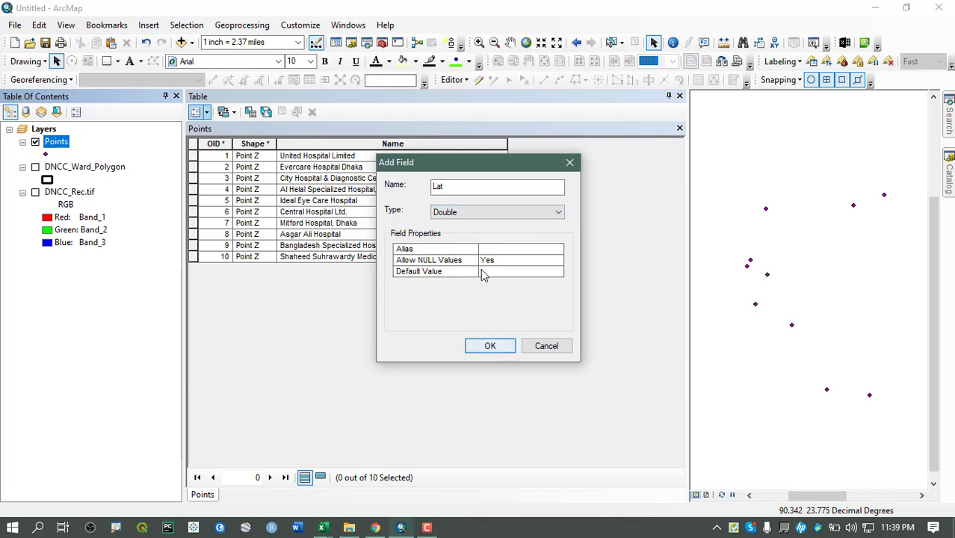
{"action": "left_click", "coordinate": [457, 217]}
{"action": "left_click", "coordinate": [466, 241]}
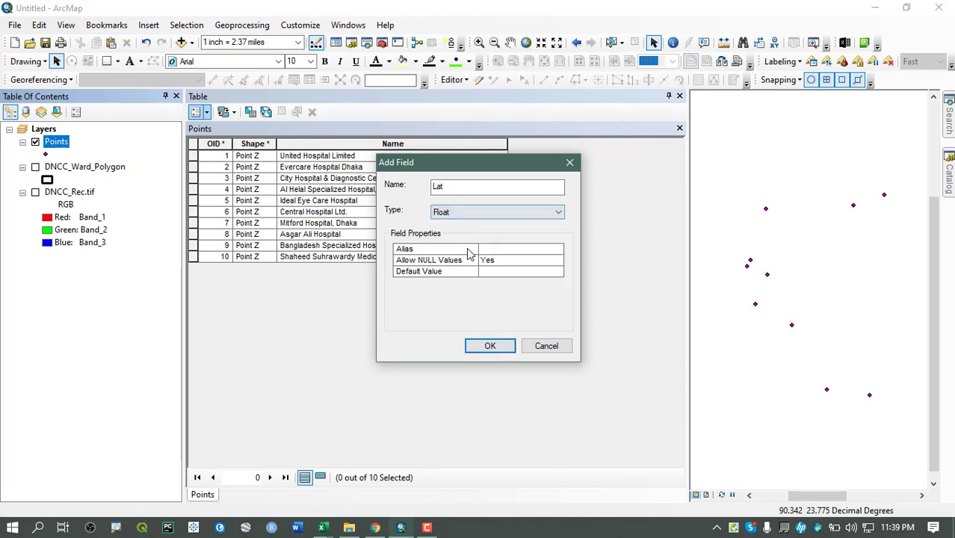
{"action": "left_click", "coordinate": [484, 347]}
Add a field named Long of type Float to the Points attribute table
{"action": "left_click", "coordinate": [198, 112]}
{"action": "left_click", "coordinate": [225, 209]}
{"action": "type", "text": "Lon"}
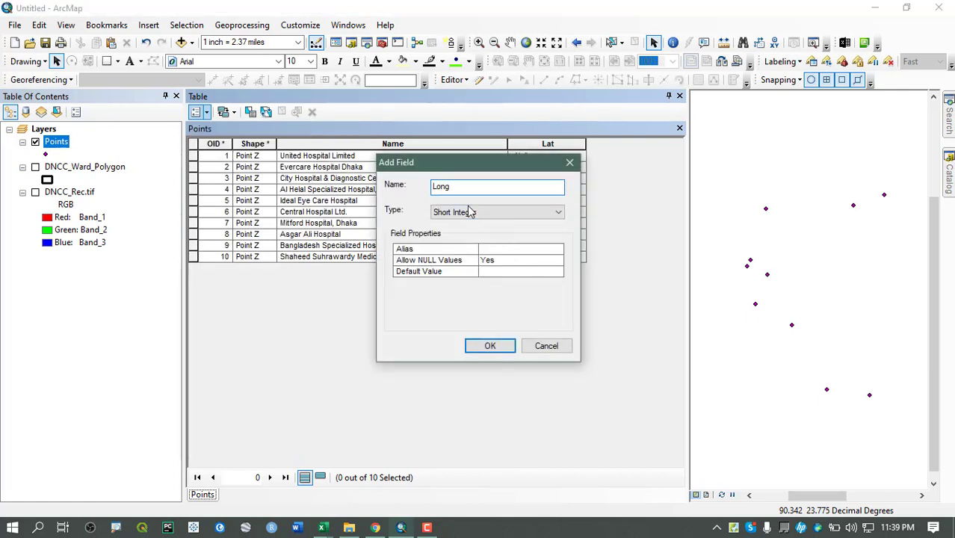
{"action": "type", "text": "g"}
{"action": "left_click", "coordinate": [473, 214]}
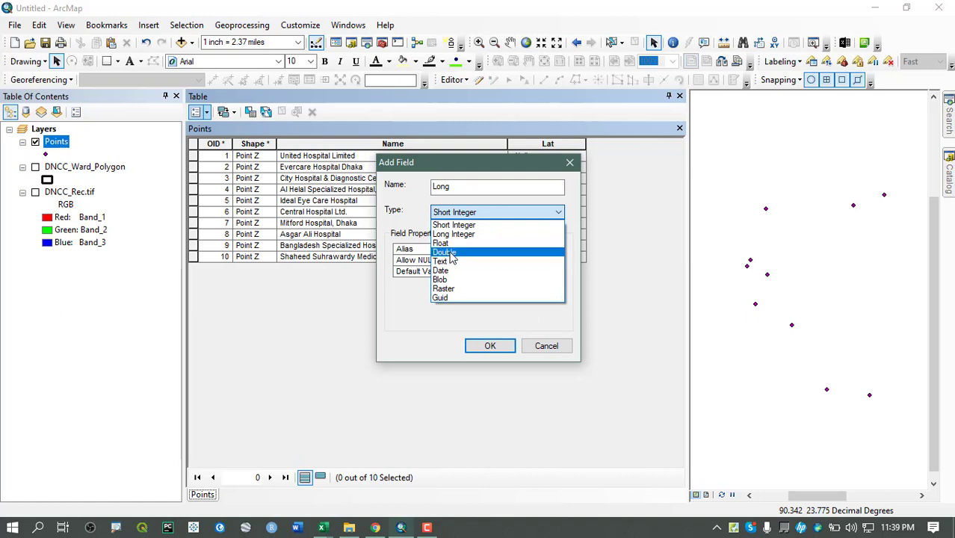
{"action": "left_click", "coordinate": [442, 243]}
{"action": "left_click", "coordinate": [487, 345]}
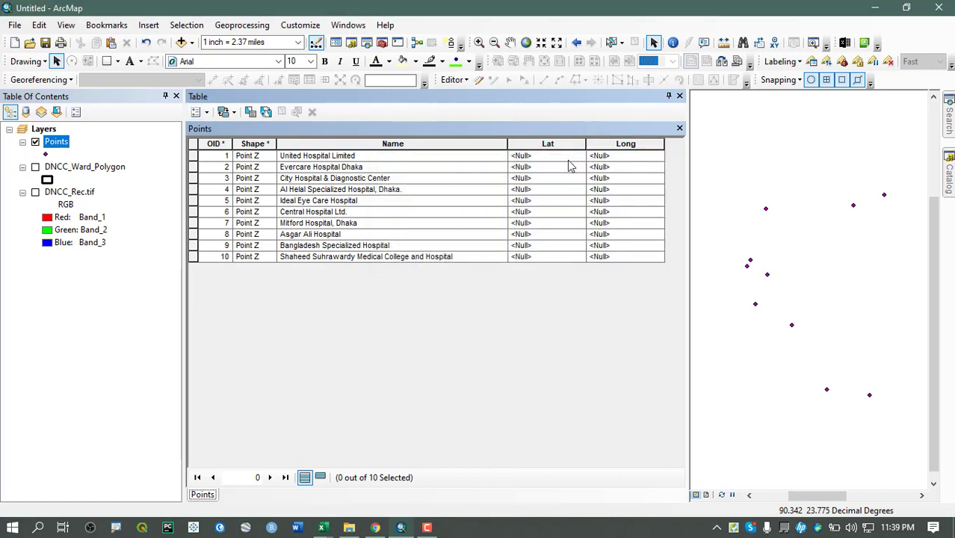
Open Calculate Geometry for the Lat field and move its dialog clear of the Points attribute table's Lat and Long columns
{"action": "left_click", "coordinate": [552, 143]}
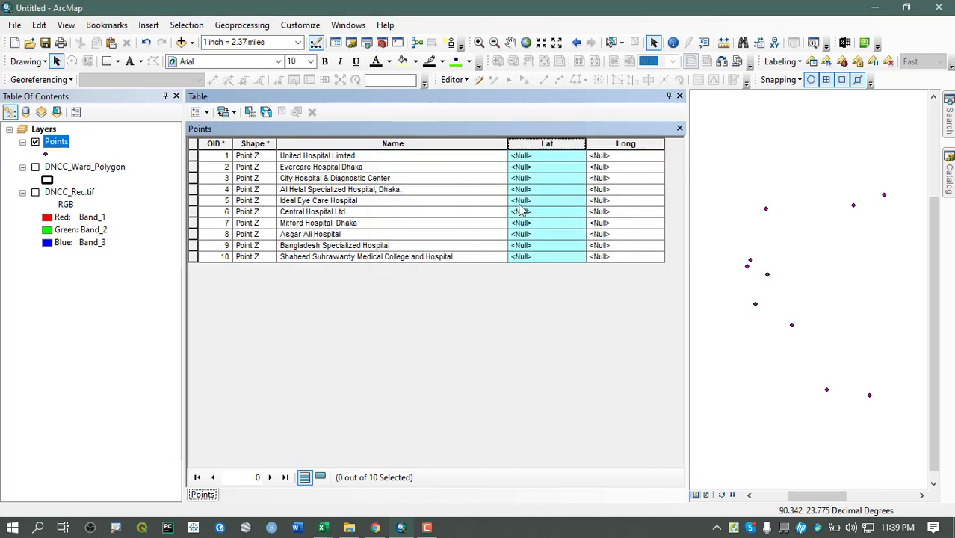
{"action": "right_click", "coordinate": [530, 149]}
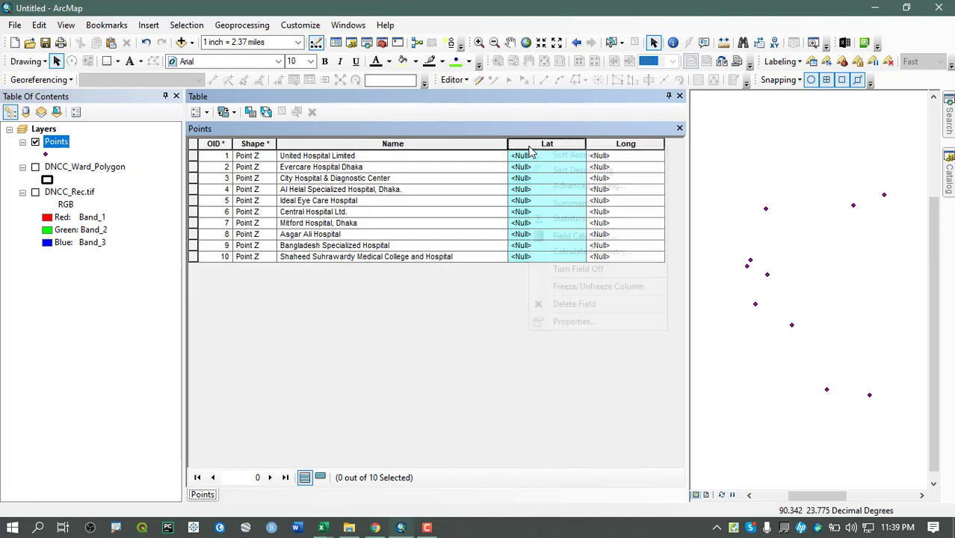
{"action": "left_click", "coordinate": [591, 251]}
{"action": "left_click", "coordinate": [464, 188]}
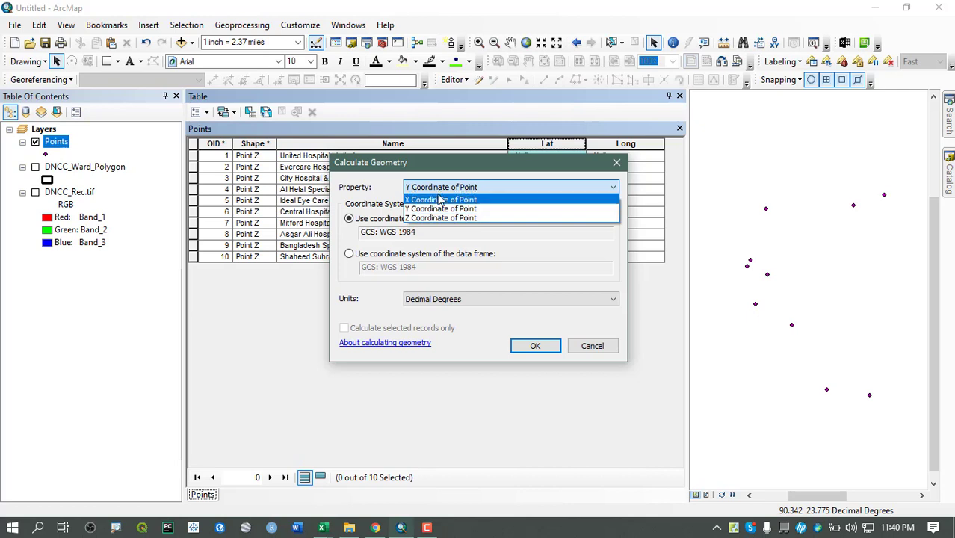
{"action": "left_click", "coordinate": [449, 166]}
{"action": "left_click_drag", "start_coordinate": [450, 166], "coordinate": [564, 206]}
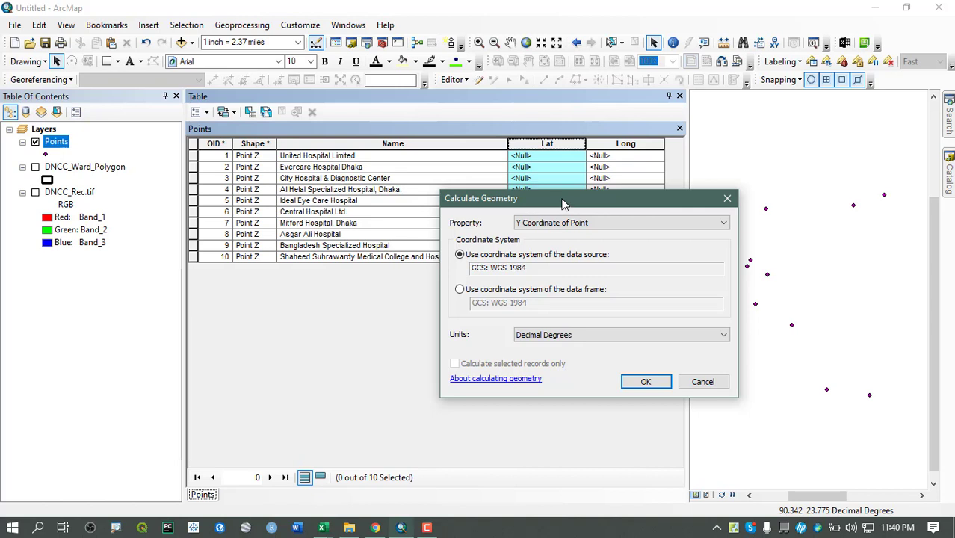
{"action": "left_click_drag", "start_coordinate": [584, 207], "coordinate": [651, 190]}
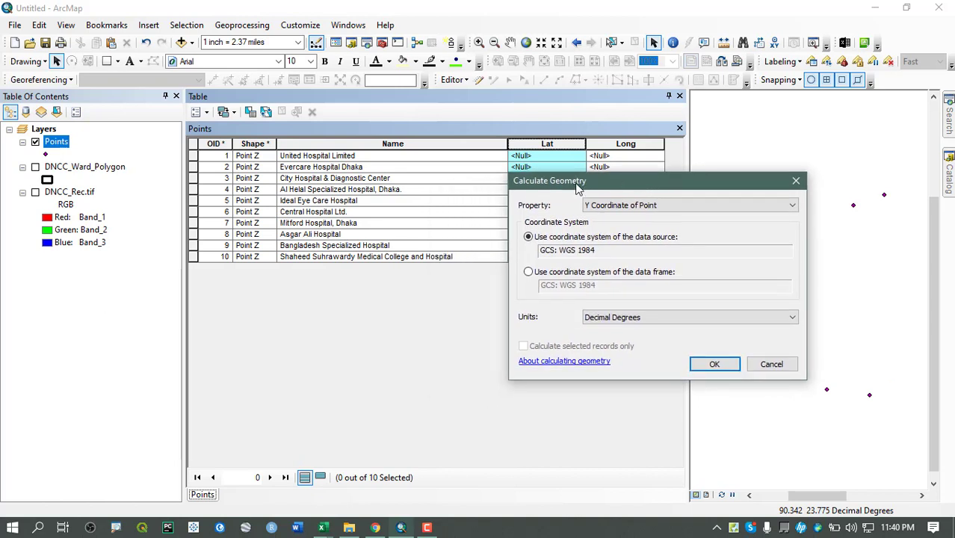
{"action": "left_click", "coordinate": [640, 206]}
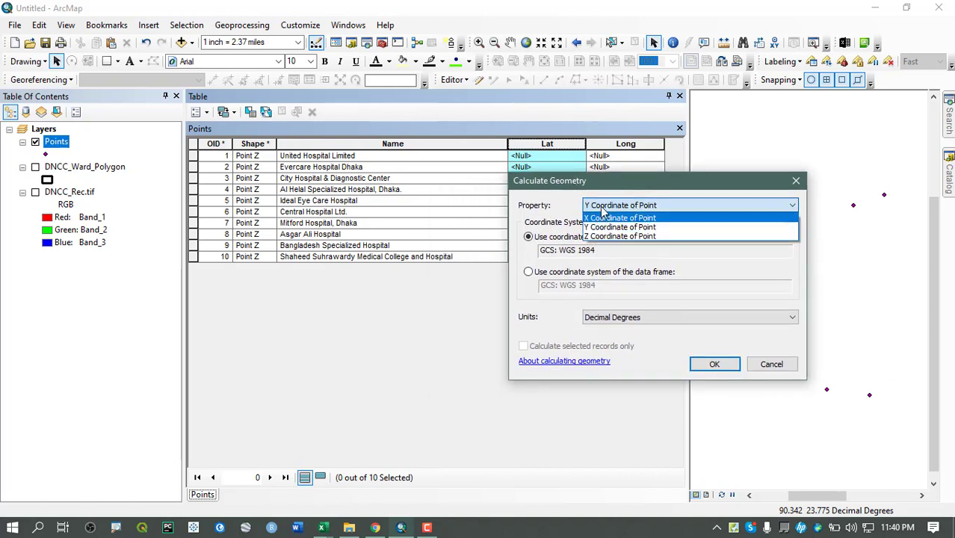
{"action": "left_click", "coordinate": [596, 227]}
{"action": "left_click", "coordinate": [607, 205]}
{"action": "left_click", "coordinate": [608, 217]}
{"action": "left_click", "coordinate": [606, 205]}
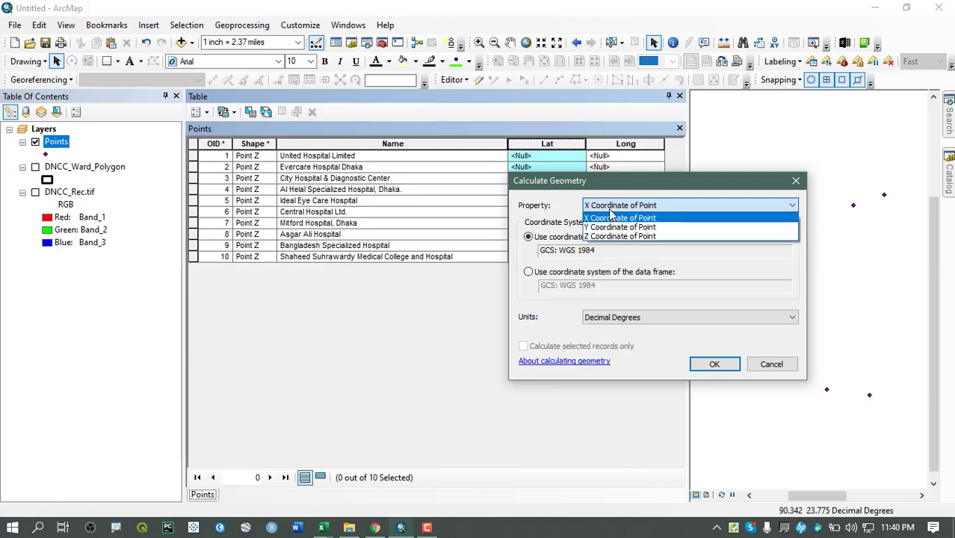
{"action": "left_click", "coordinate": [605, 202]}
{"action": "left_click_drag", "start_coordinate": [604, 183], "coordinate": [602, 206]}
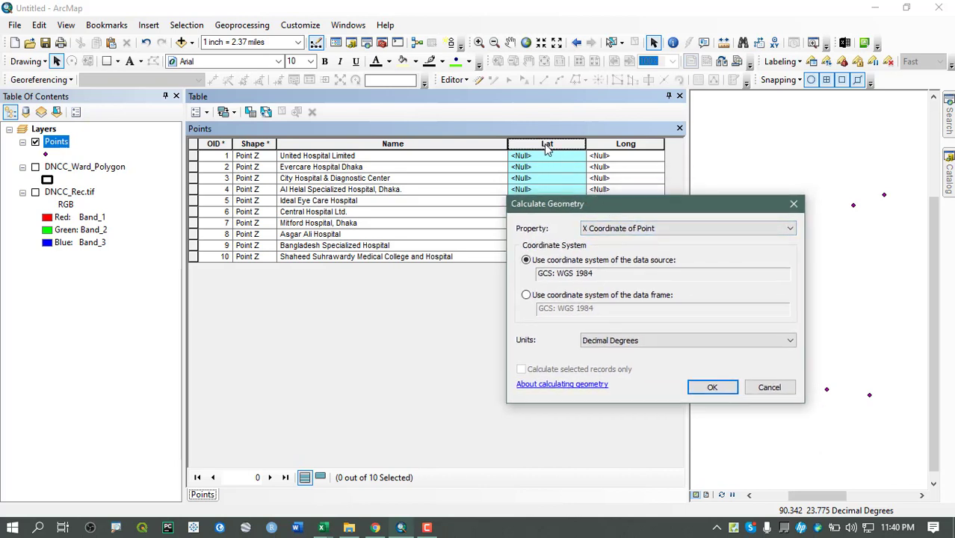
Fill the Lat field with the Y Coordinate of Point in Decimal Degrees, using the data source's coordinate system
{"action": "left_click", "coordinate": [644, 229]}
{"action": "left_click", "coordinate": [614, 251]}
{"action": "left_click_drag", "start_coordinate": [604, 207], "coordinate": [604, 202]}
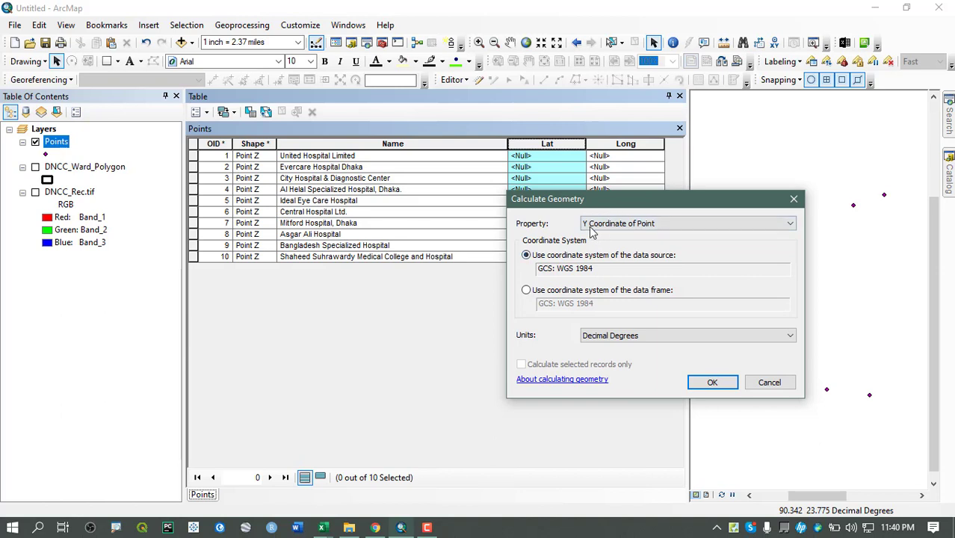
{"action": "left_click", "coordinate": [624, 336]}
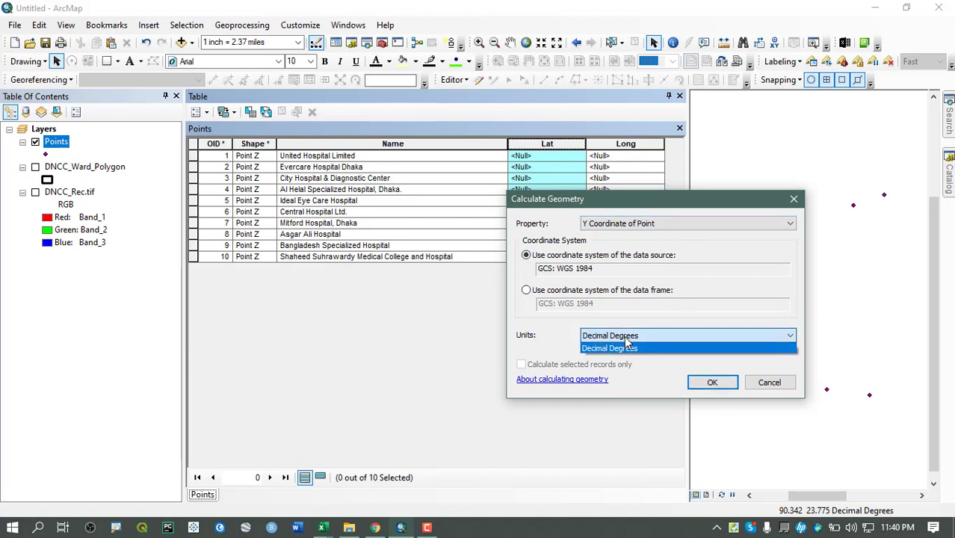
{"action": "left_click", "coordinate": [620, 349]}
{"action": "left_click", "coordinate": [712, 383]}
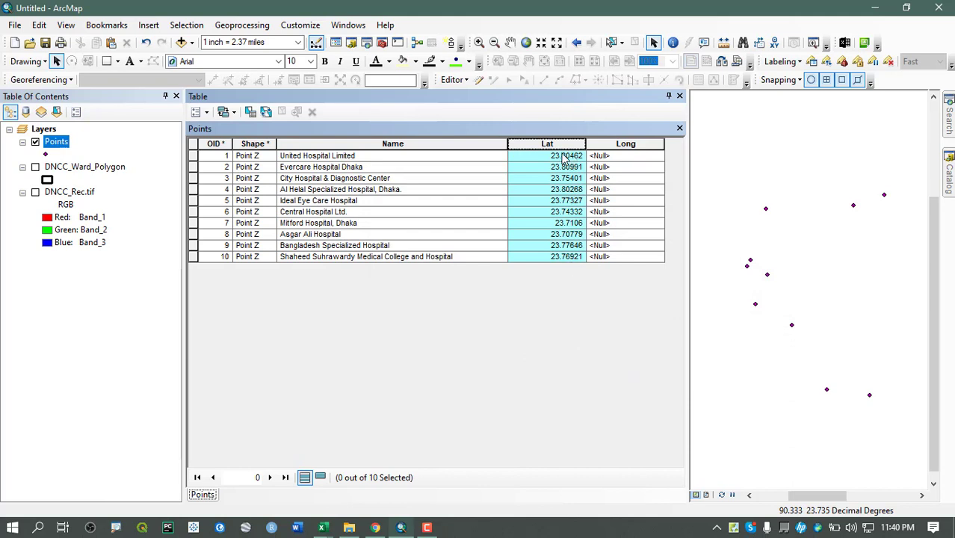
Calculate the geometry of the Long field as the X Coordinate of Point for all hospital records
{"action": "left_click", "coordinate": [620, 144]}
{"action": "right_click", "coordinate": [614, 144]}
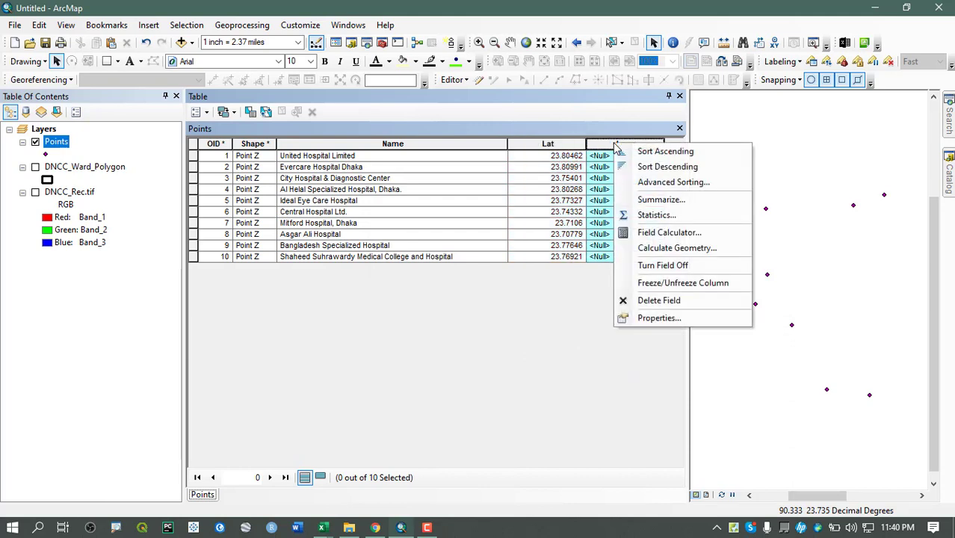
{"action": "left_click", "coordinate": [672, 248]}
{"action": "left_click", "coordinate": [437, 187]}
{"action": "left_click", "coordinate": [435, 198]}
{"action": "left_click", "coordinate": [535, 346]}
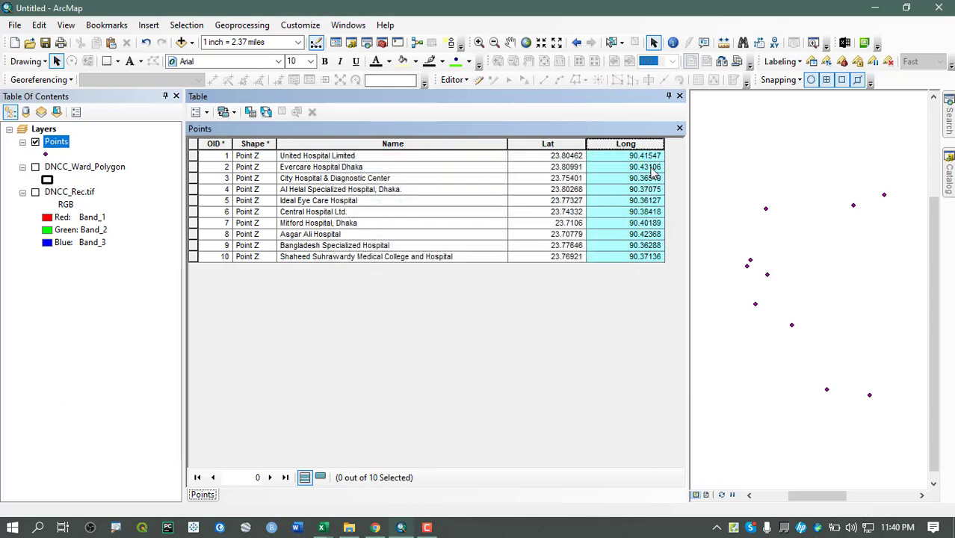
{"action": "left_click", "coordinate": [540, 142]}
{"action": "left_click", "coordinate": [611, 155]}
{"action": "left_click", "coordinate": [617, 146]}
{"action": "left_click", "coordinate": [555, 145]}
{"action": "left_click", "coordinate": [614, 144]}
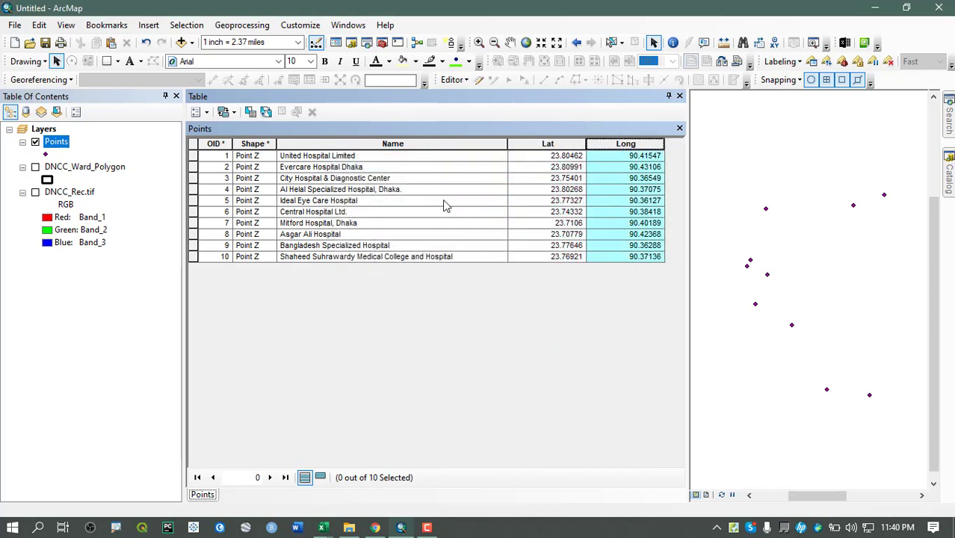
Select all ten hospital records in the Points attribute table and copy them
{"action": "left_click_drag", "start_coordinate": [196, 155], "coordinate": [193, 258]}
{"action": "left_click", "coordinate": [196, 159]}
{"action": "left_click_drag", "start_coordinate": [196, 159], "coordinate": [193, 269]}
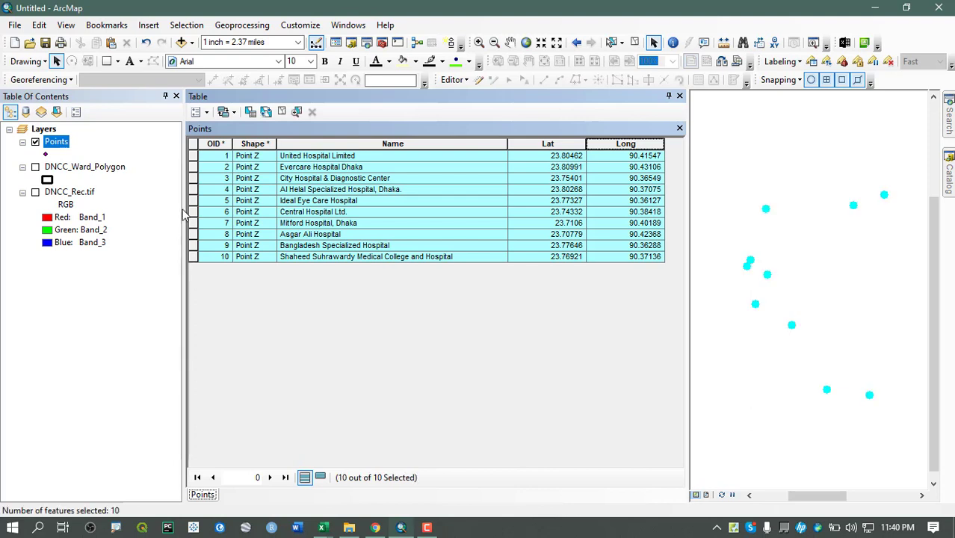
{"action": "right_click", "coordinate": [192, 258]}
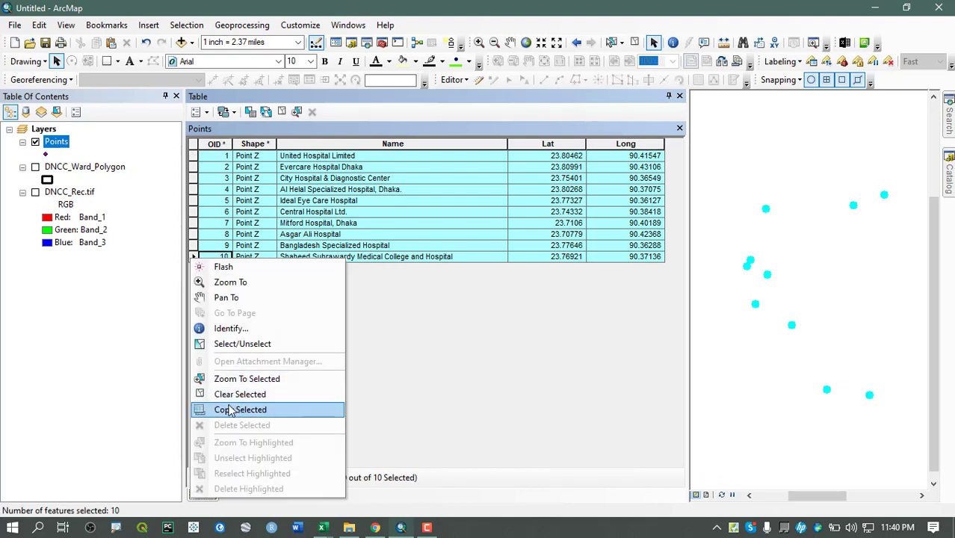
{"action": "left_click", "coordinate": [304, 410]}
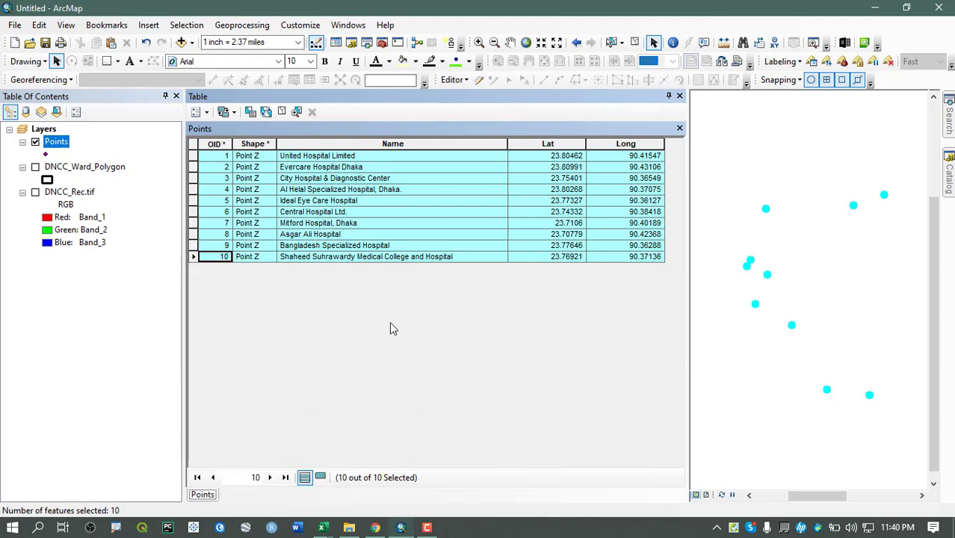
Switch to Excel, paste the copied hospital records into a blank workbook and autofit the column widths
{"action": "mouse_move", "coordinate": [323, 527]}
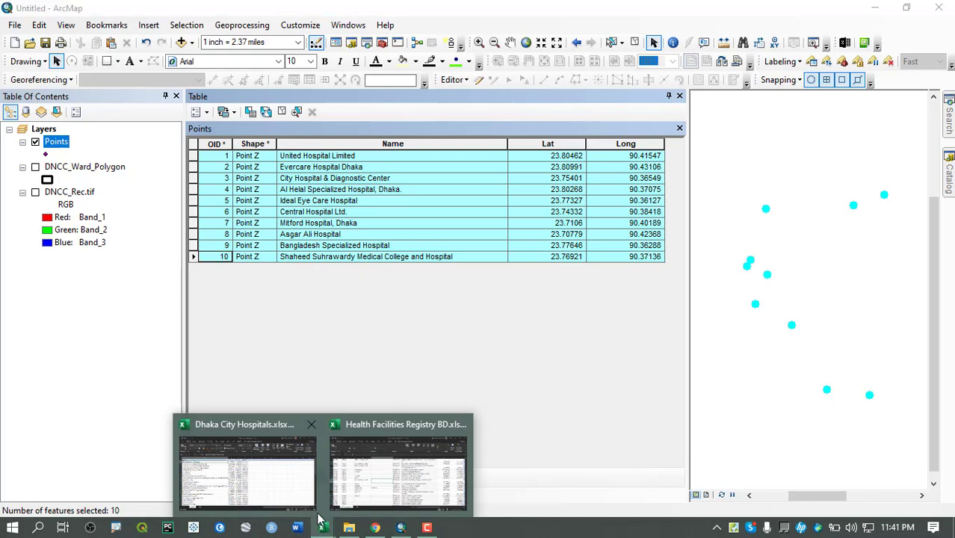
{"action": "left_click", "coordinate": [399, 470]}
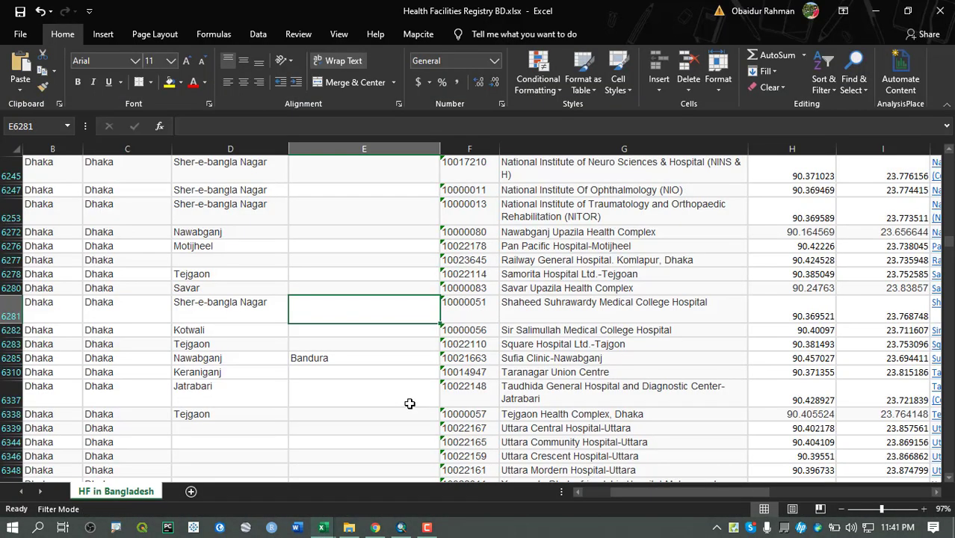
{"action": "key", "text": "alt+Tab"}
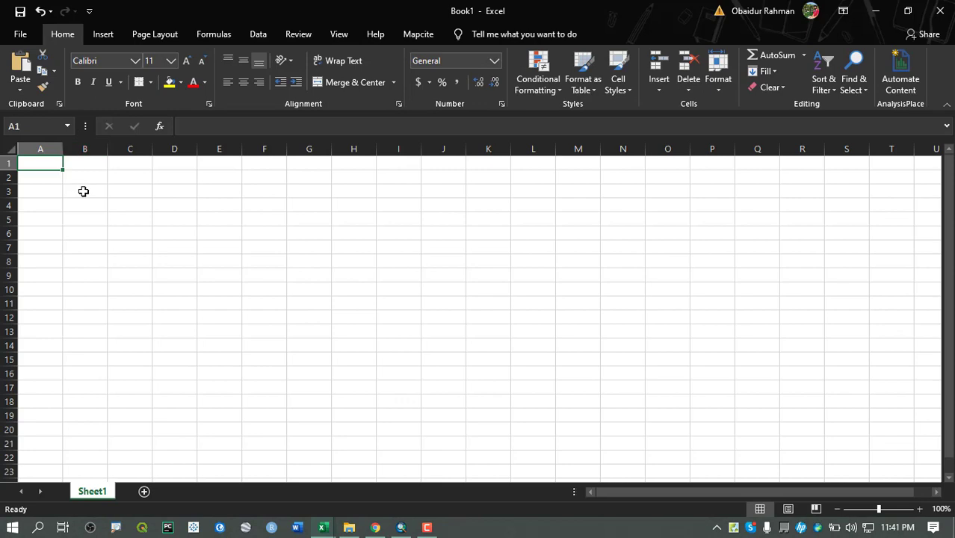
{"action": "key", "text": "ctrl+v"}
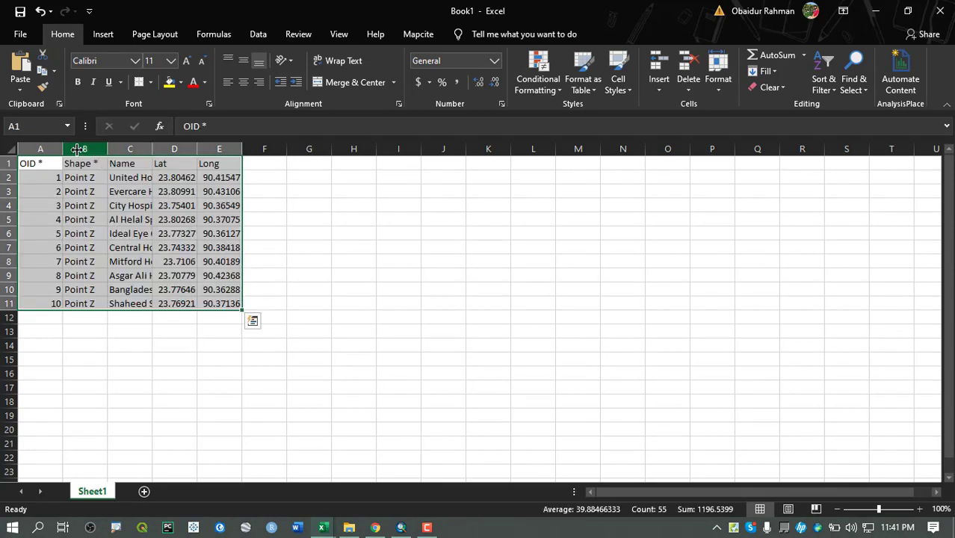
{"action": "left_click", "coordinate": [14, 149]}
{"action": "double_click", "coordinate": [63, 148]}
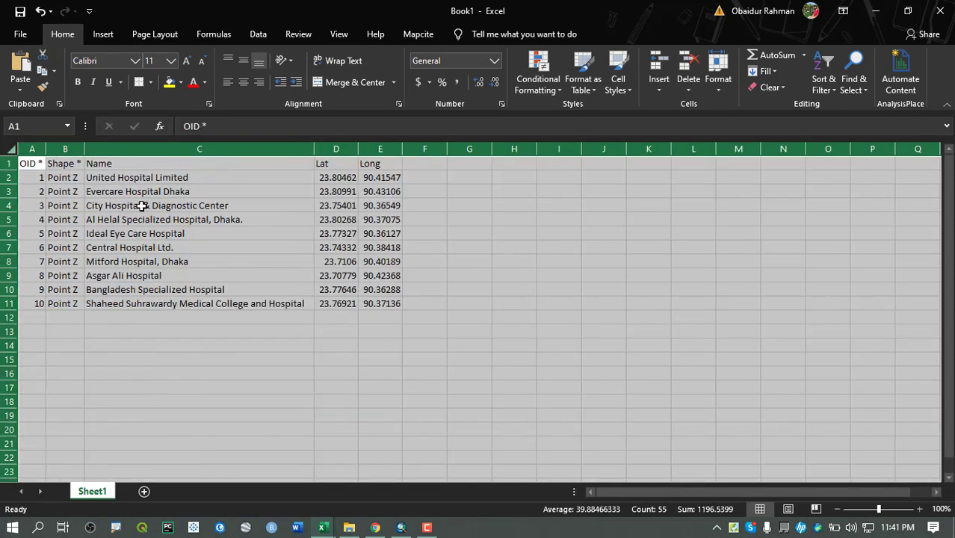
{"action": "left_click", "coordinate": [139, 205]}
Delete the OID and Shape columns from the pasted hospital table
{"action": "left_click_drag", "start_coordinate": [32, 149], "coordinate": [69, 147]}
{"action": "right_click", "coordinate": [69, 147]}
{"action": "left_click", "coordinate": [112, 258]}
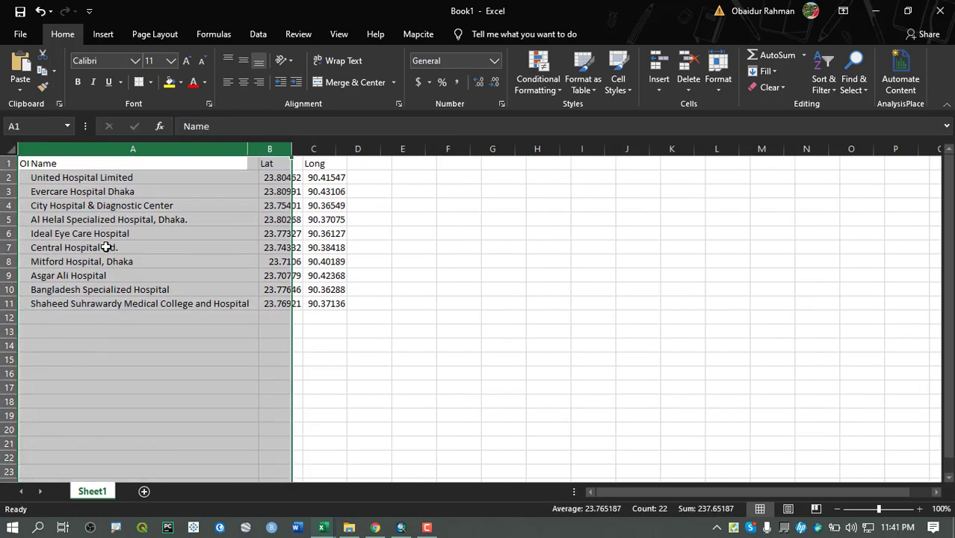
{"action": "left_click", "coordinate": [180, 161]}
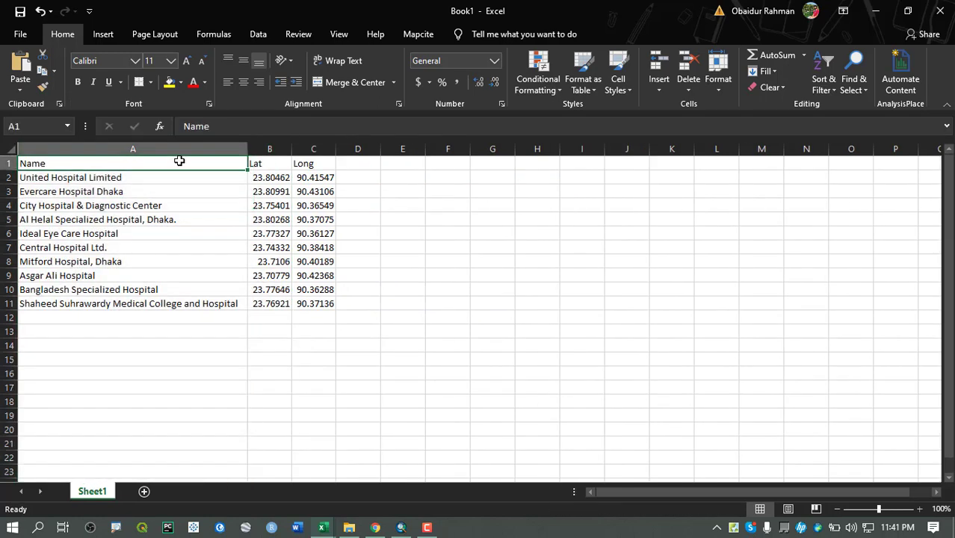
Examine the Name, Lat and Long columns in Book1 and compare their structure with the columns in Dhaka City Hospitals.xlsx
{"action": "left_click", "coordinate": [270, 160]}
{"action": "left_click", "coordinate": [312, 166]}
{"action": "left_click_drag", "start_coordinate": [111, 165], "coordinate": [332, 305]}
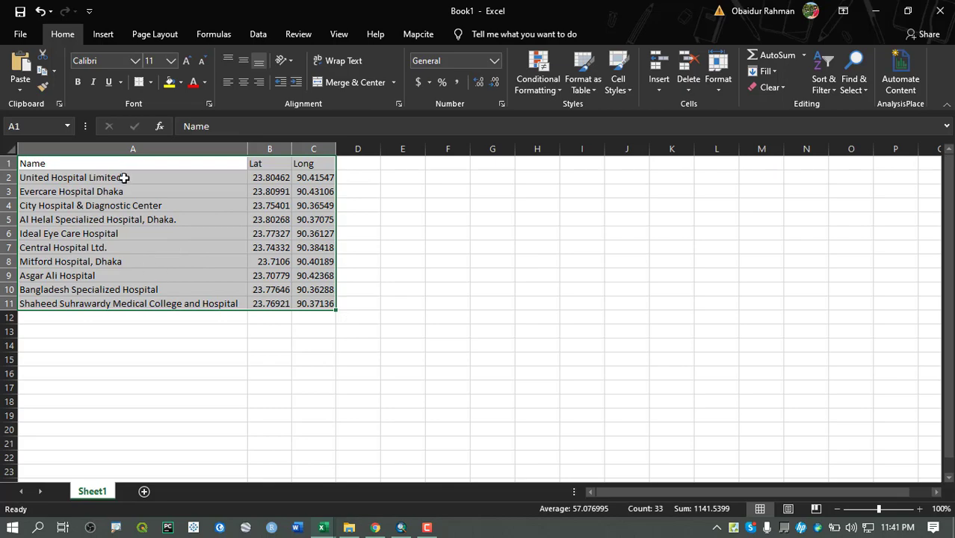
{"action": "left_click", "coordinate": [206, 163]}
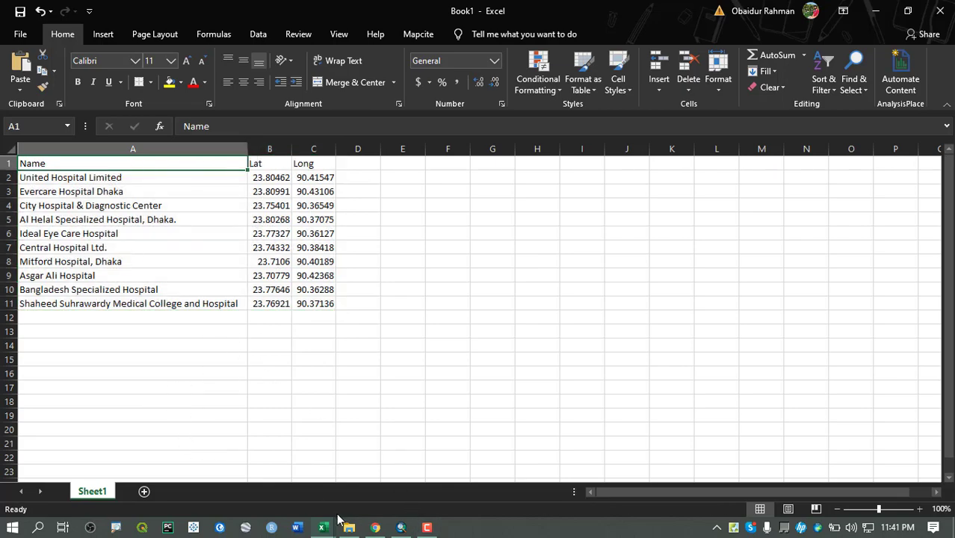
{"action": "mouse_move", "coordinate": [323, 527]}
{"action": "left_click", "coordinate": [166, 488]}
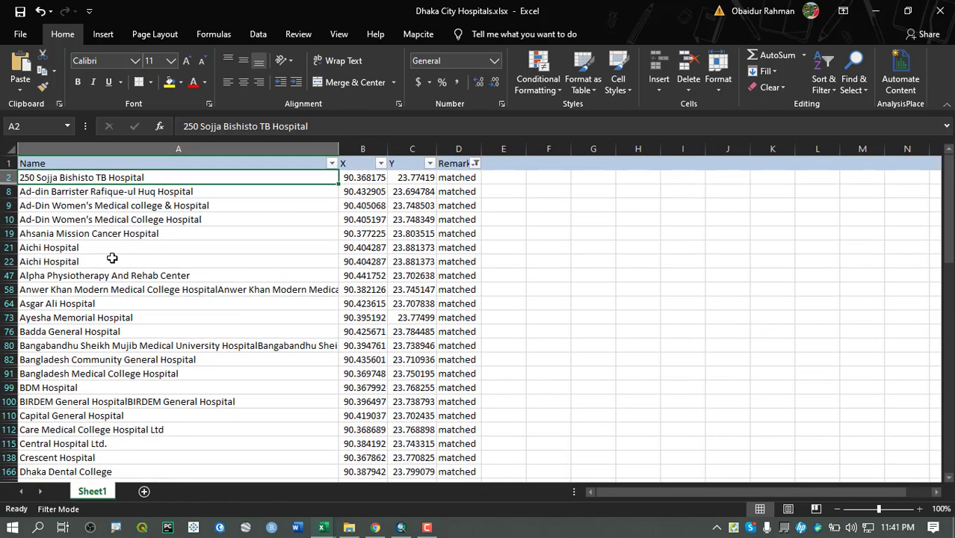
{"action": "left_click", "coordinate": [414, 192]}
{"action": "left_click", "coordinate": [127, 177]}
{"action": "left_click", "coordinate": [102, 163]}
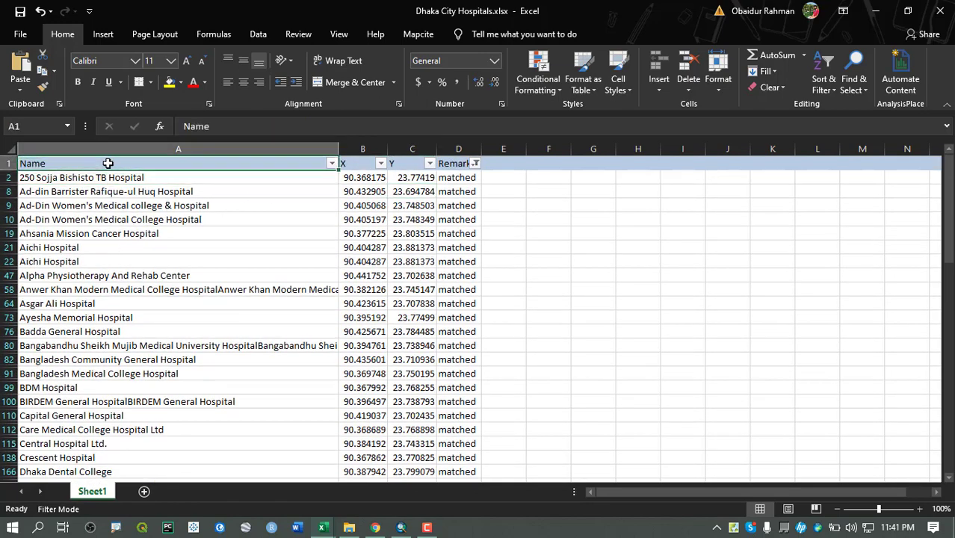
{"action": "left_click", "coordinate": [441, 163]}
{"action": "scroll", "coordinate": [273, 346], "scroll_direction": "down", "scroll_amount": 2}
{"action": "scroll", "coordinate": [272, 345], "scroll_direction": "up", "scroll_amount": 2}
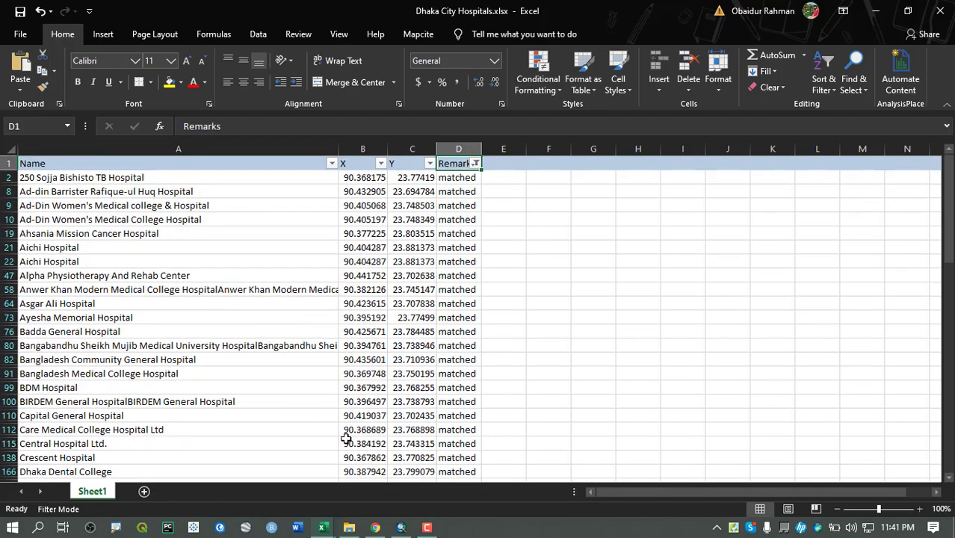
{"action": "left_click", "coordinate": [875, 10]}
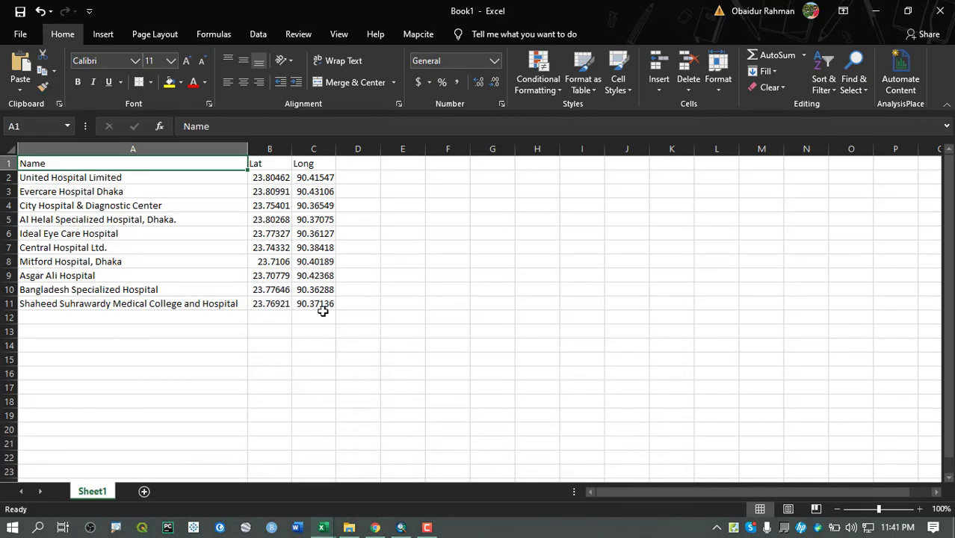
Place Book1 and Health Facilities Registry BD.xlsx side by side, with the registry zoomed to 70% and its facility name column in view
{"action": "key", "text": "super+Right"}
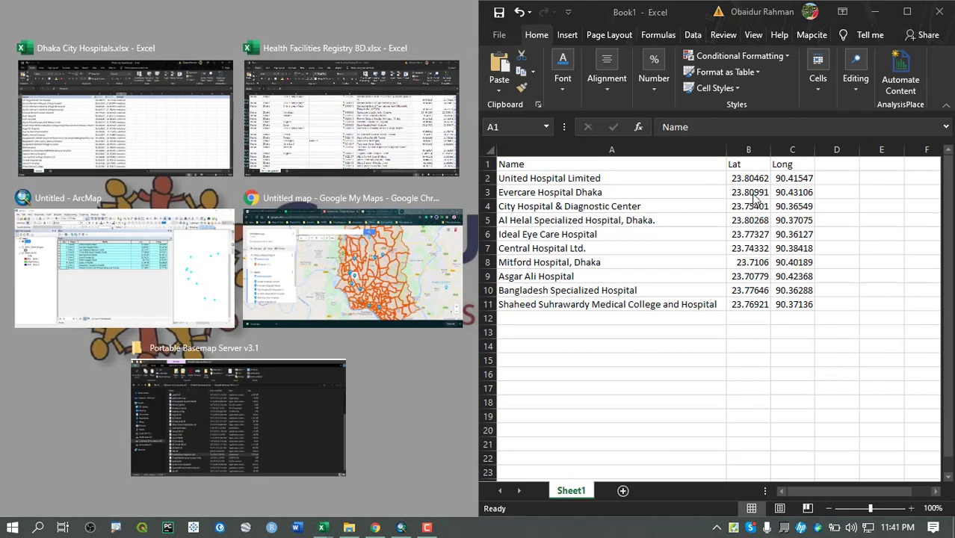
{"action": "left_click", "coordinate": [334, 93]}
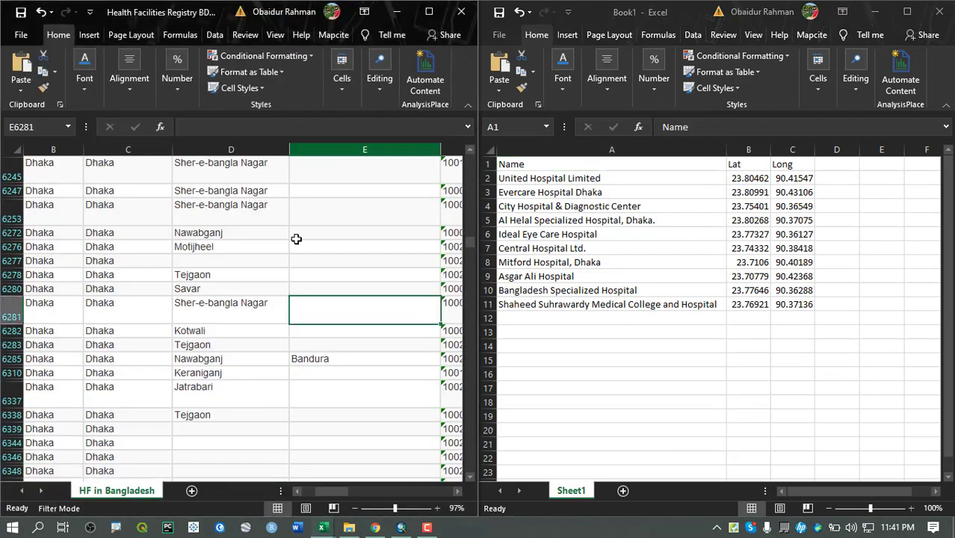
{"action": "scroll", "coordinate": [225, 224], "scroll_direction": "up", "scroll_amount": 5}
{"action": "scroll", "coordinate": [228, 282], "scroll_direction": "down", "scroll_amount": 4}
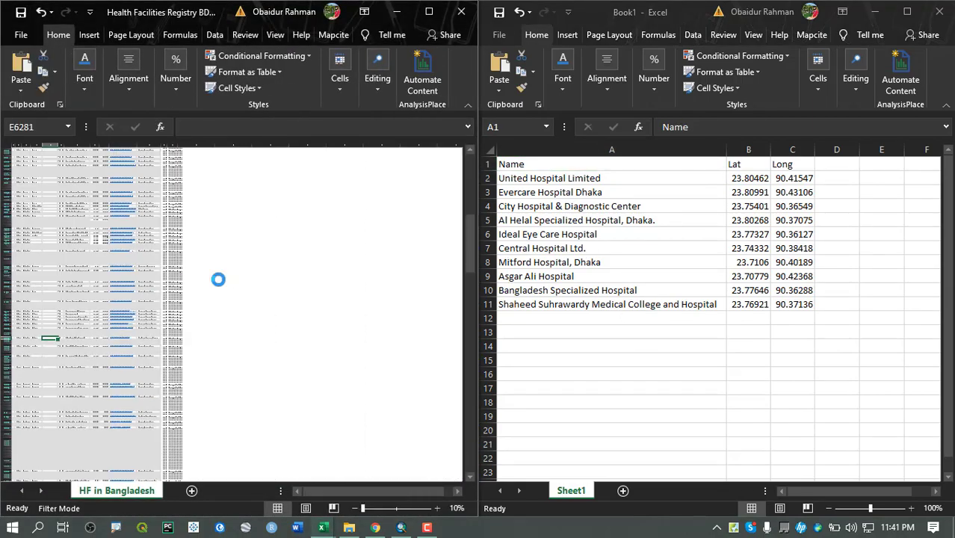
{"action": "scroll", "coordinate": [224, 278], "scroll_direction": "up", "scroll_amount": 2}
{"action": "scroll", "coordinate": [224, 277], "scroll_direction": "up", "scroll_amount": 4}
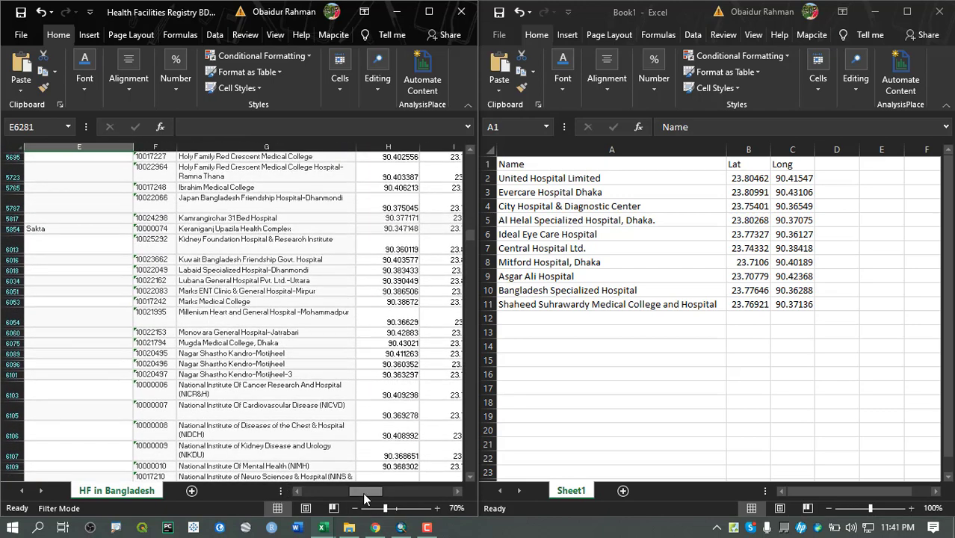
{"action": "left_click_drag", "start_coordinate": [363, 491], "coordinate": [329, 491]}
{"action": "left_click", "coordinate": [406, 271]}
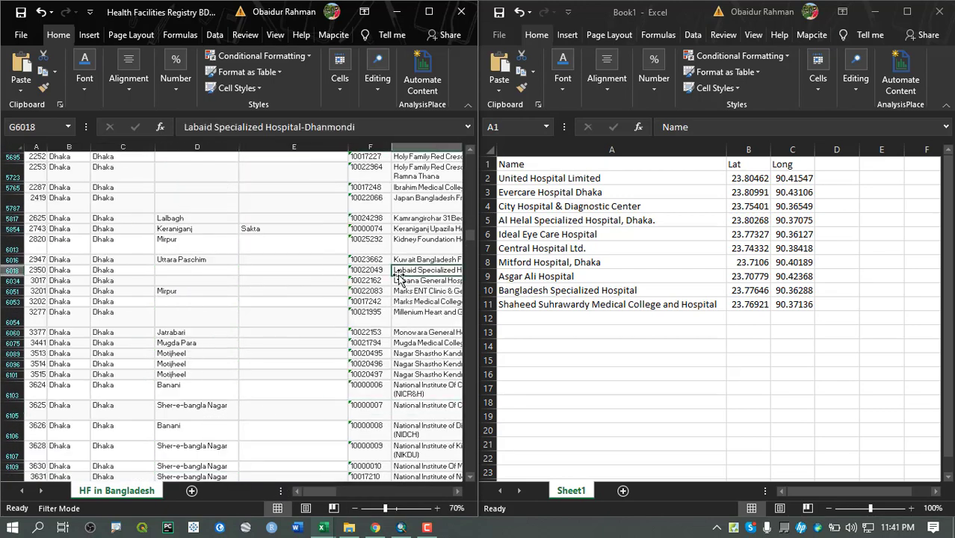
Narrow columns E and F in the health facilities registry and zoom the sheet to 85% so the facility names are readable
{"action": "left_click_drag", "start_coordinate": [349, 146], "coordinate": [252, 147]}
{"action": "scroll", "coordinate": [298, 221], "scroll_direction": "up", "scroll_amount": 1}
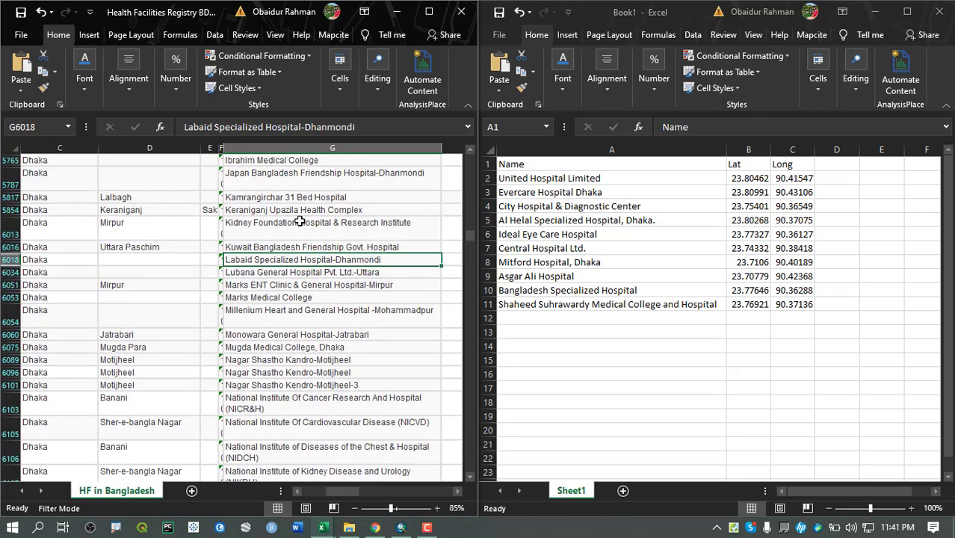
{"action": "left_click", "coordinate": [526, 251]}
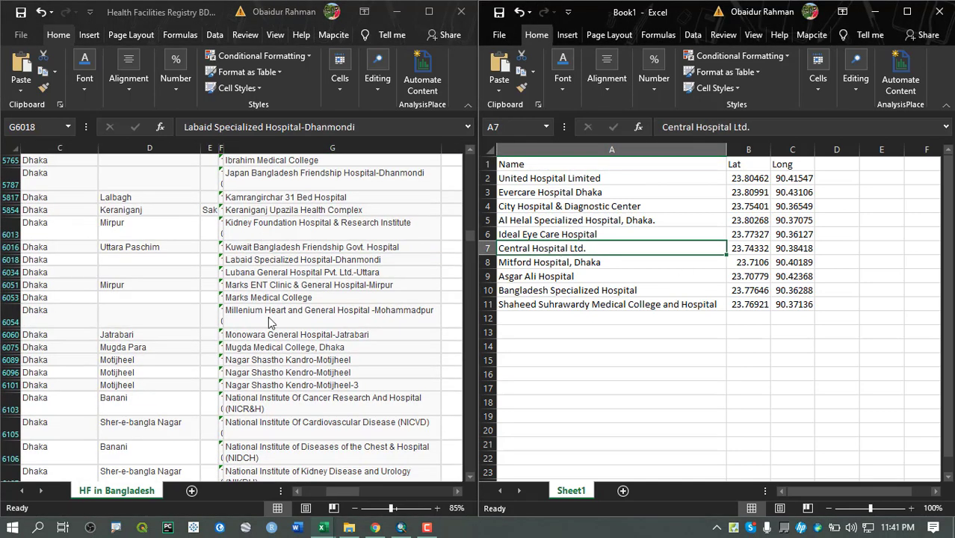
{"action": "left_click", "coordinate": [297, 490]}
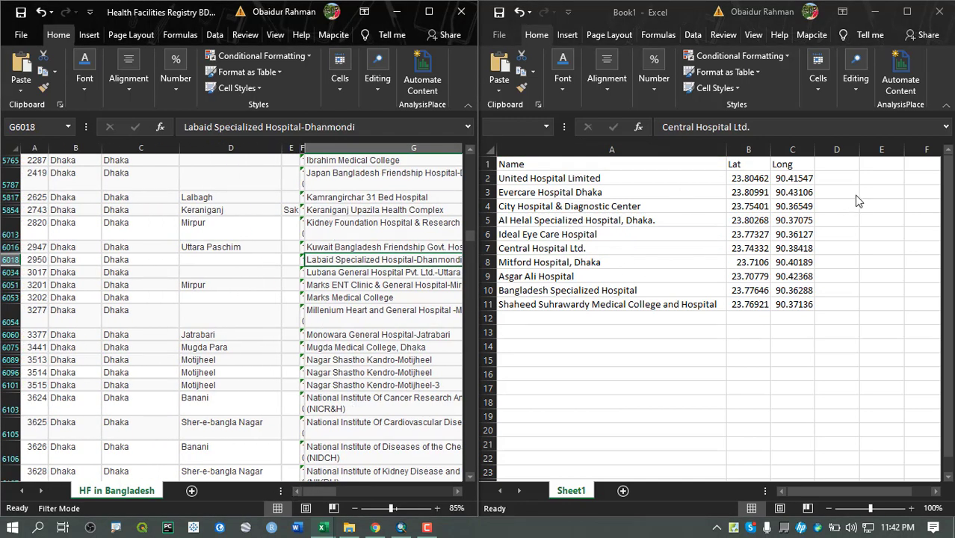
Add a Remarks column after Long in Book1 and enter Matched for United Hospital Limited
{"action": "left_click", "coordinate": [837, 164]}
{"action": "type", "text": "Remarks"}
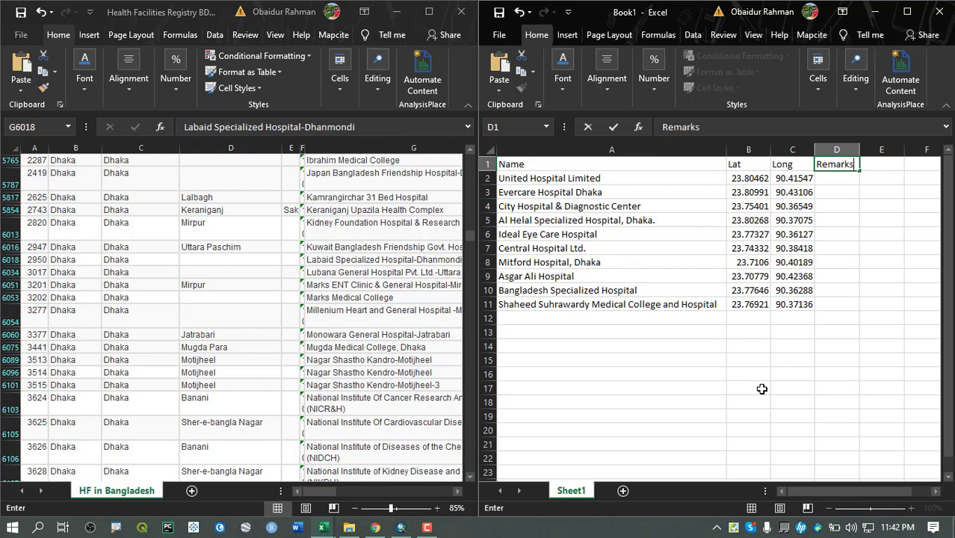
{"action": "key", "text": "Return"}
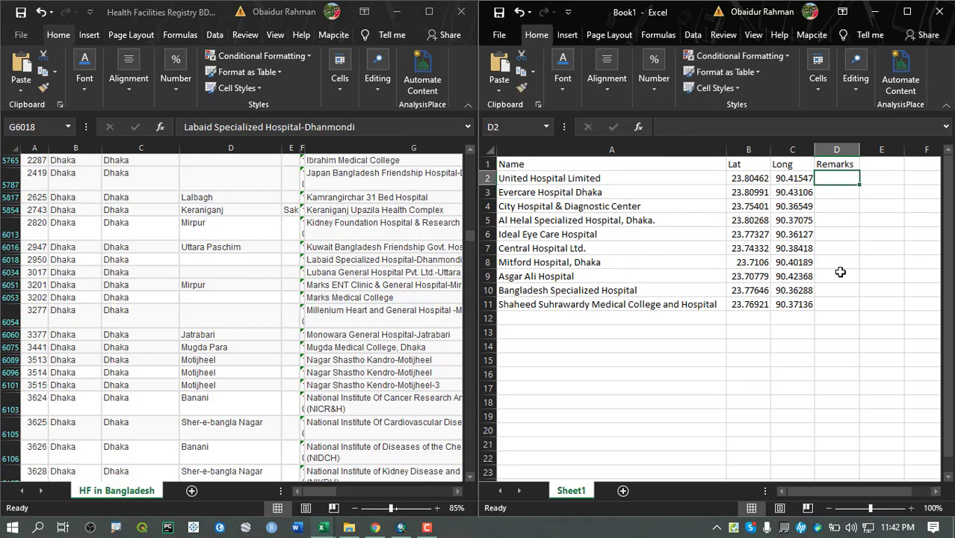
{"action": "type", "text": "Matched"}
{"action": "key", "text": "Return"}
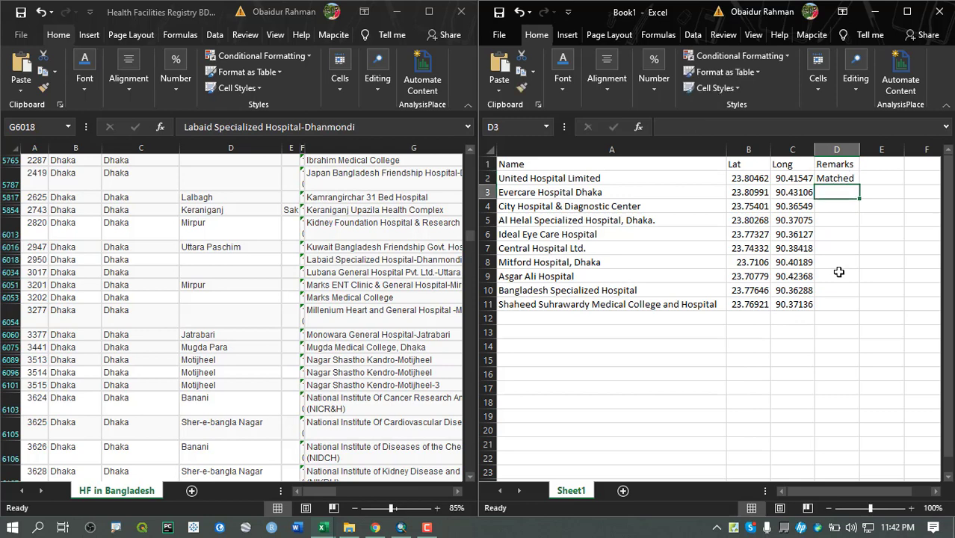
{"action": "left_click", "coordinate": [836, 178]}
{"action": "left_click", "coordinate": [838, 203]}
{"action": "left_click", "coordinate": [670, 211]}
{"action": "left_click", "coordinate": [826, 226]}
{"action": "left_click", "coordinate": [836, 196]}
{"action": "left_click", "coordinate": [570, 189]}
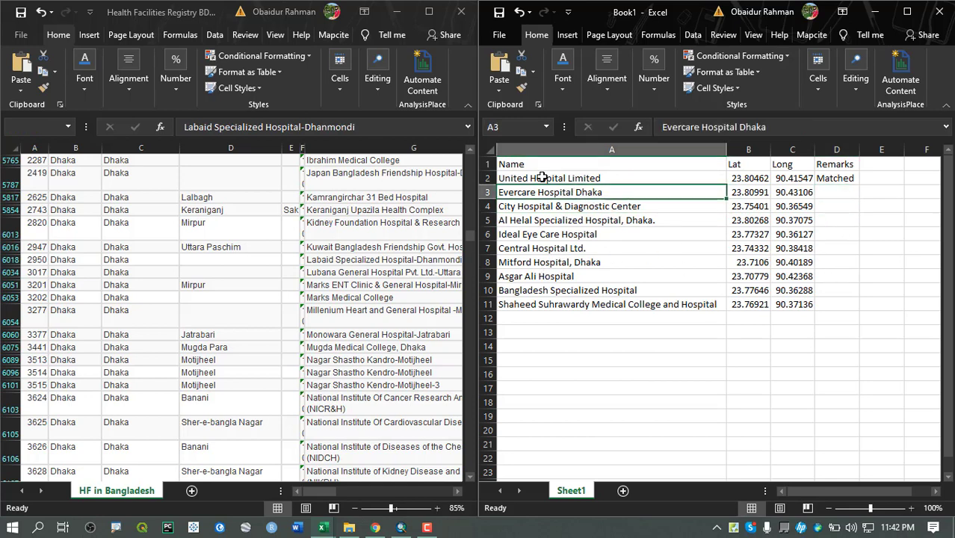
{"action": "left_click", "coordinate": [499, 36]}
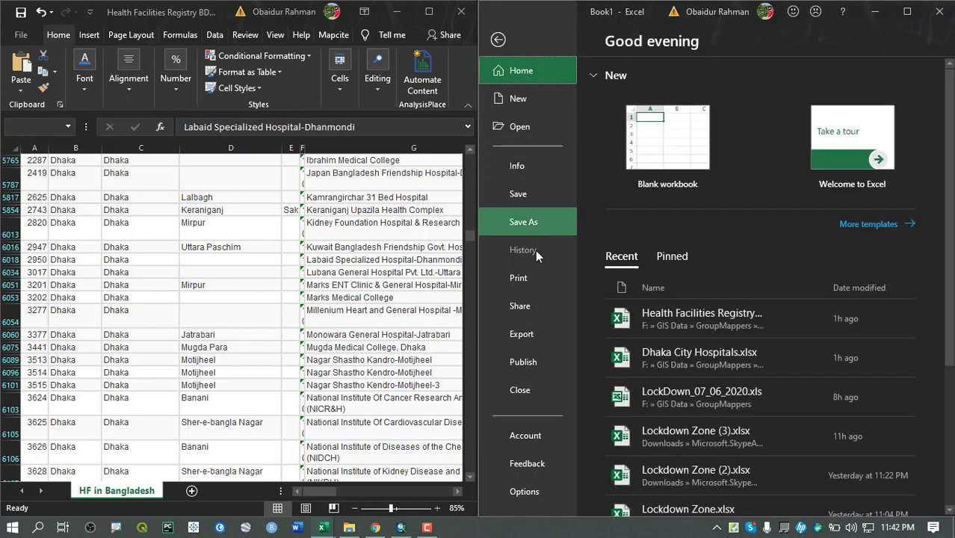
{"action": "left_click", "coordinate": [527, 223]}
{"action": "left_click", "coordinate": [497, 39]}
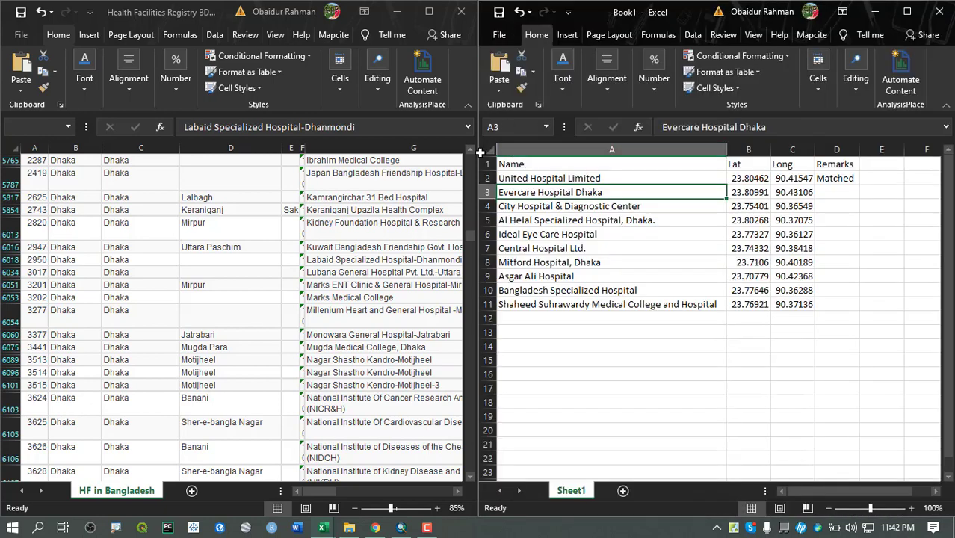
Start saving Book1 as a new file and browse to the GIS Data\GroupMappers\Training folder on drive F
{"action": "left_click", "coordinate": [499, 35]}
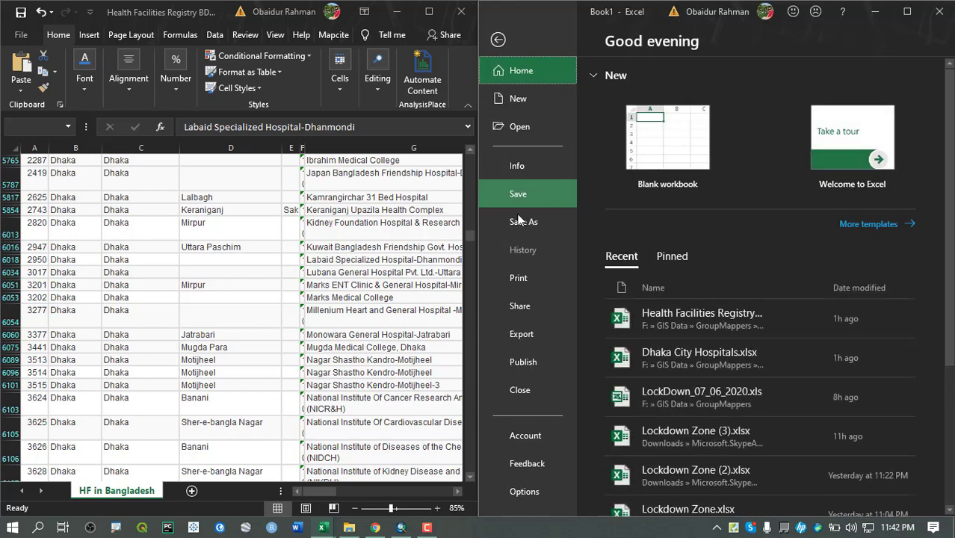
{"action": "left_click", "coordinate": [553, 222]}
{"action": "left_click", "coordinate": [661, 213]}
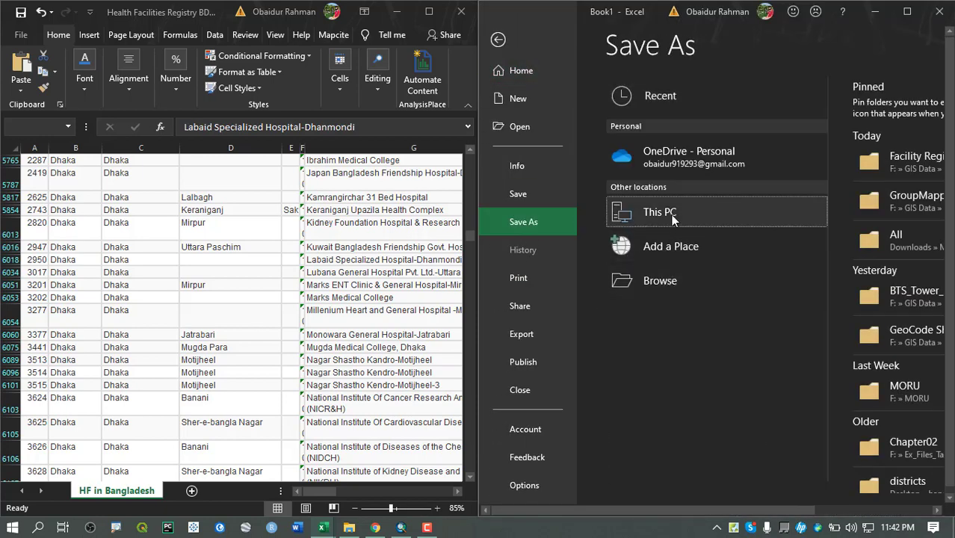
{"action": "left_click", "coordinate": [647, 281]}
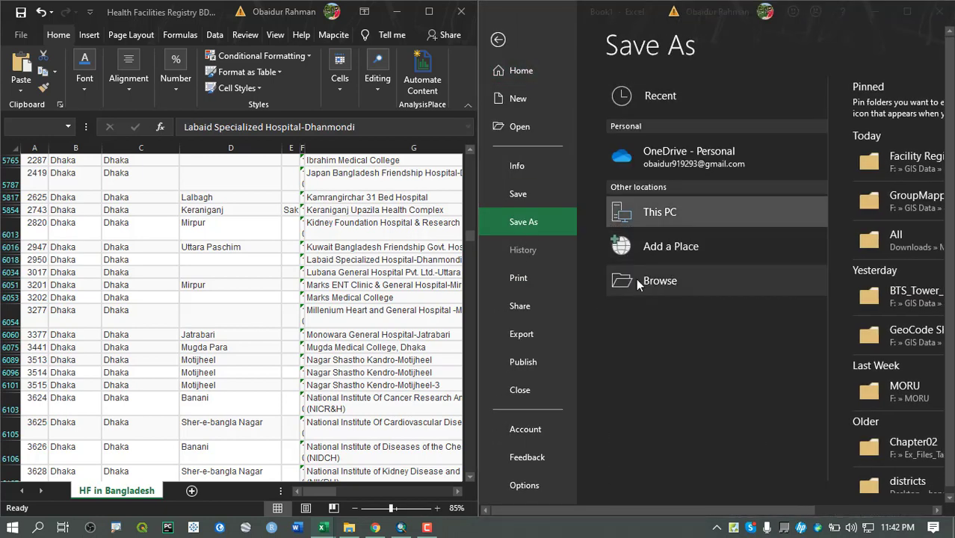
{"action": "scroll", "coordinate": [254, 290], "scroll_direction": "down", "scroll_amount": 1}
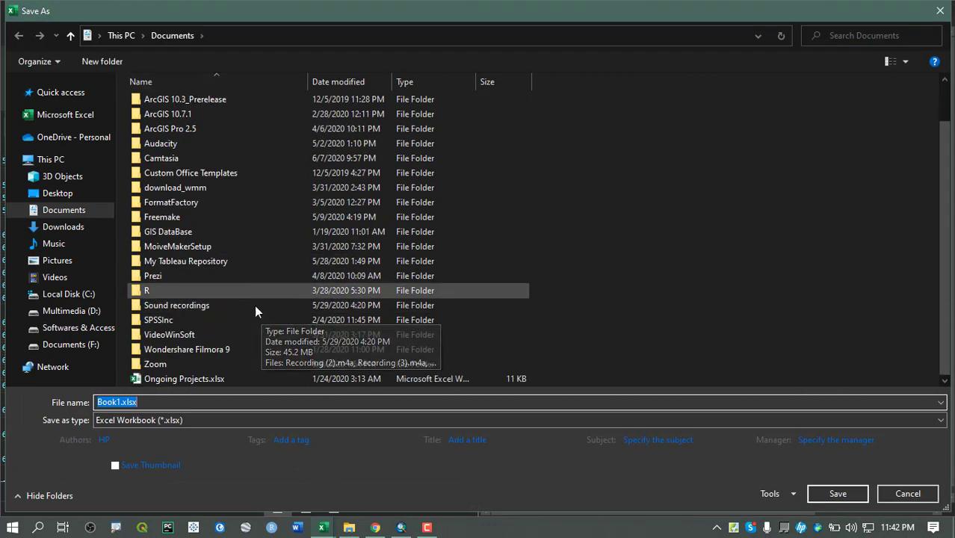
{"action": "left_click", "coordinate": [66, 344]}
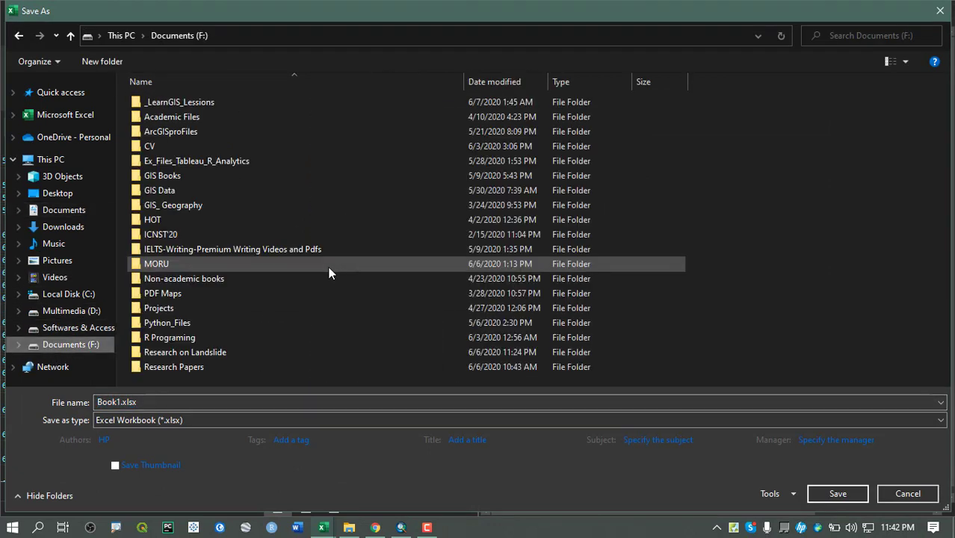
{"action": "double_click", "coordinate": [203, 191]}
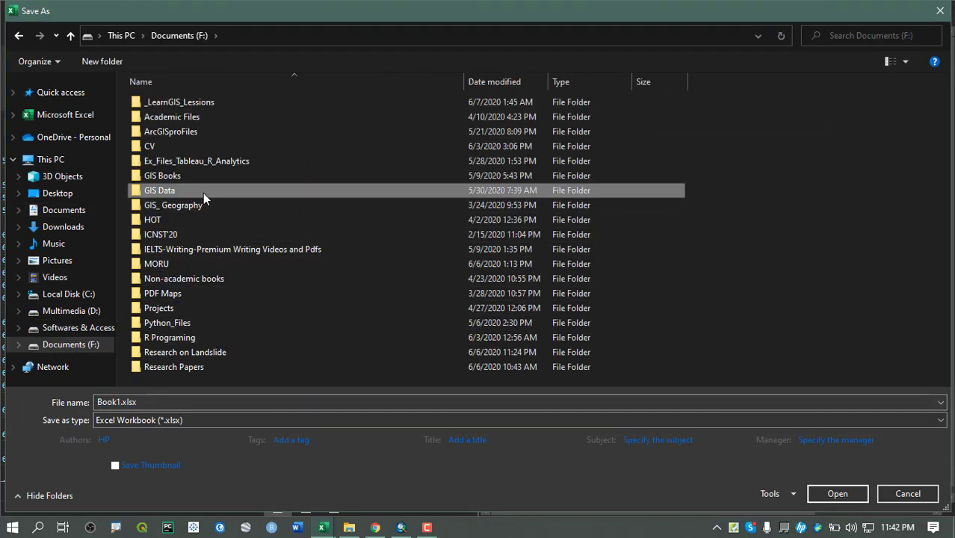
{"action": "scroll", "coordinate": [217, 299], "scroll_direction": "down", "scroll_amount": 1}
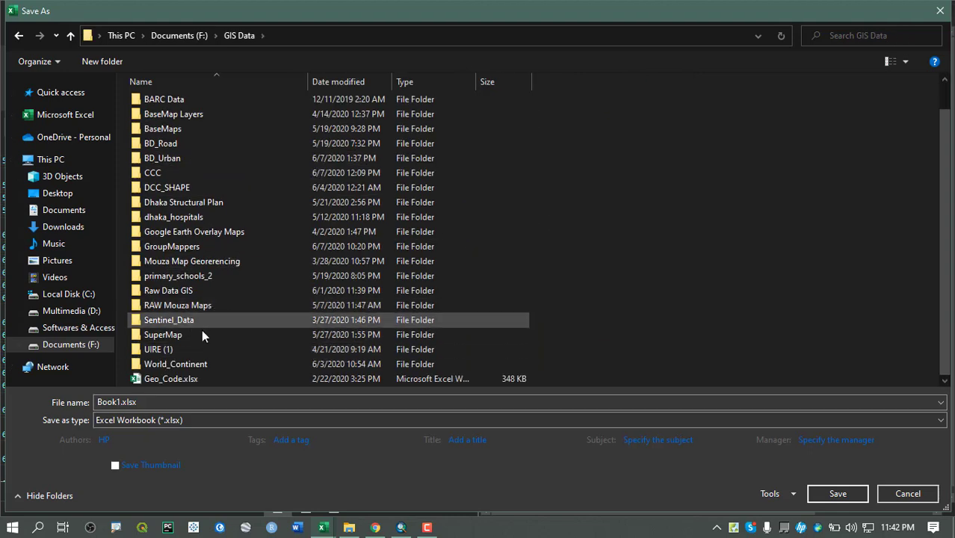
{"action": "double_click", "coordinate": [194, 245]}
{"action": "scroll", "coordinate": [187, 247], "scroll_direction": "down", "scroll_amount": 1}
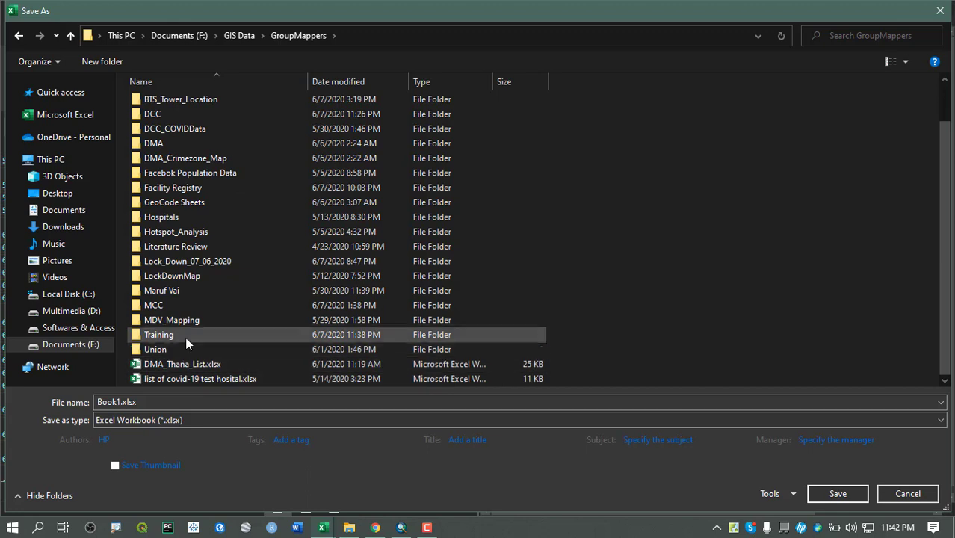
{"action": "double_click", "coordinate": [158, 334]}
Name the workbook DCC_Health.xlsx and save it in the Training folder
{"action": "double_click", "coordinate": [160, 402]}
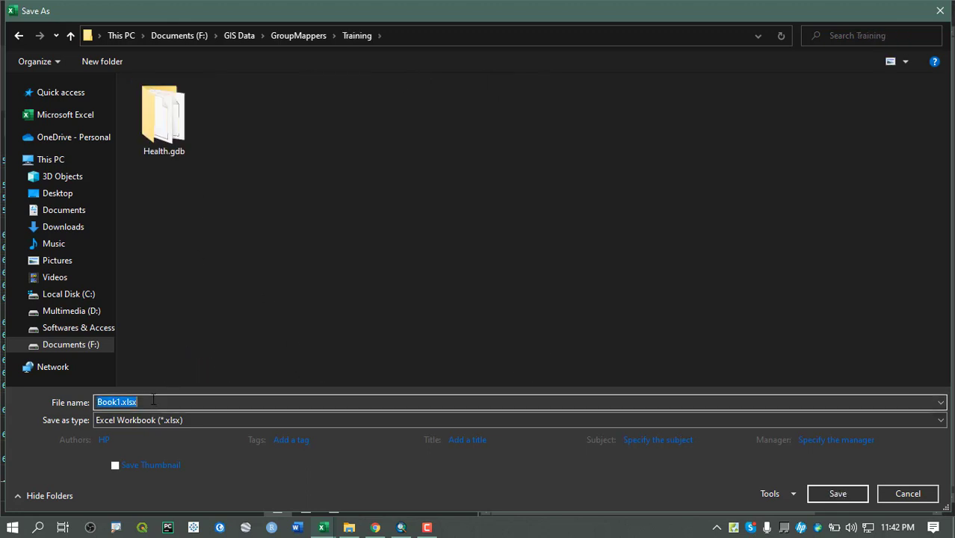
{"action": "type", "text": "D"}
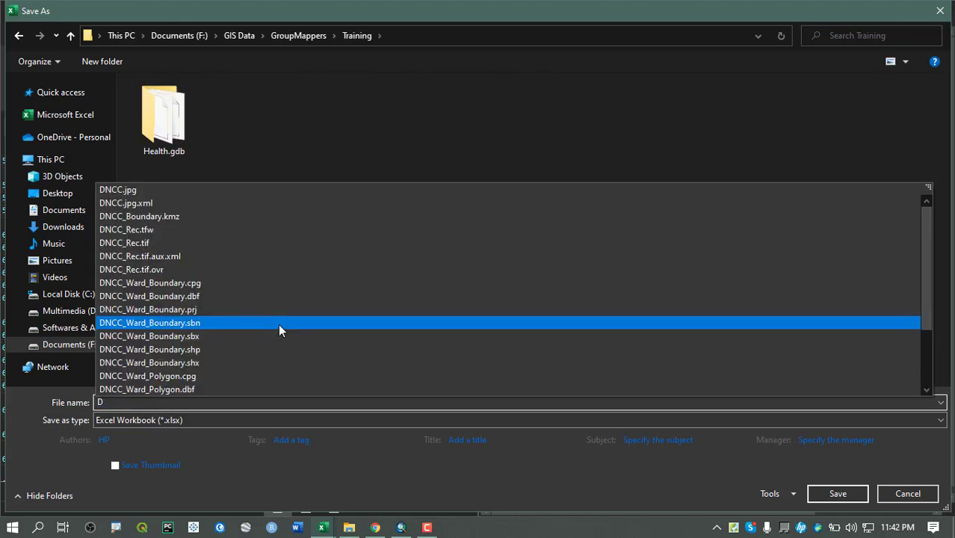
{"action": "type", "text": "I"}
{"action": "key", "text": "BackSpace"}
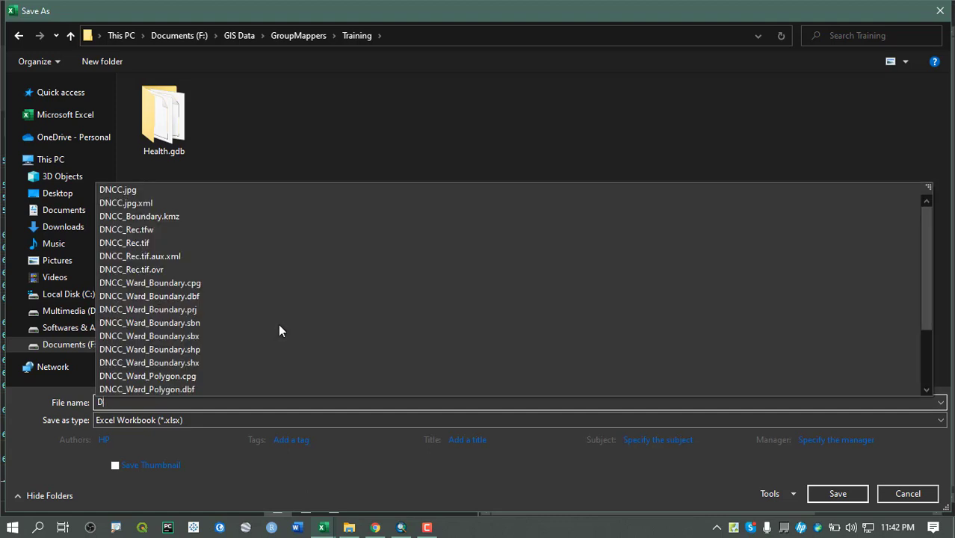
{"action": "type", "text": "CC"}
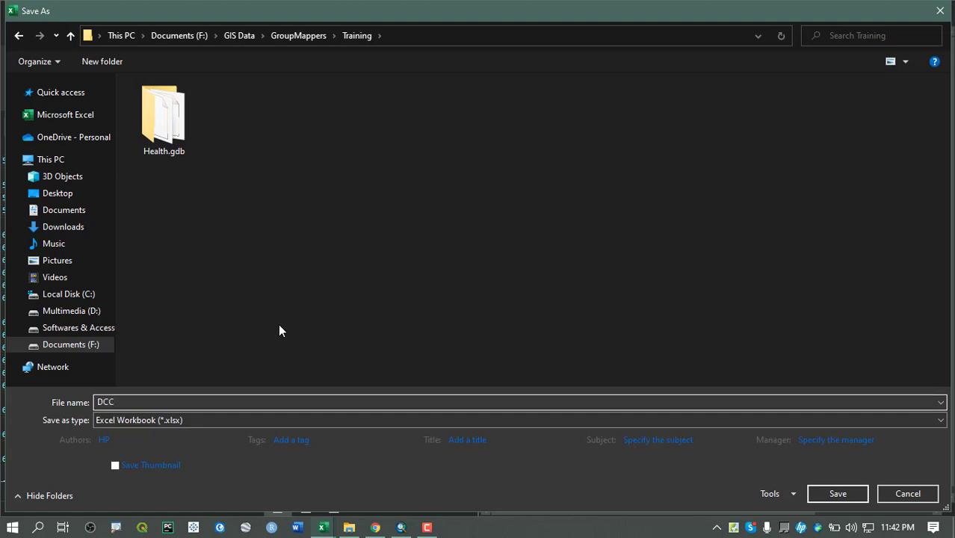
{"action": "type", "text": "_Health.xlsx"}
{"action": "key", "text": "Return"}
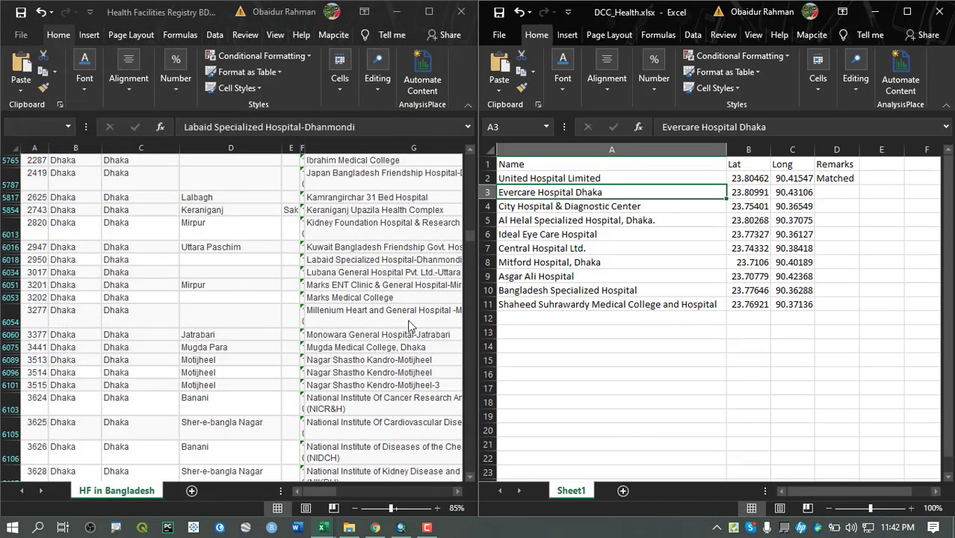
Review the hospital names and their Lat and Long values in DCC_Health.xlsx
{"action": "scroll", "coordinate": [651, 258], "scroll_direction": "down", "scroll_amount": 1}
{"action": "scroll", "coordinate": [615, 256], "scroll_direction": "up", "scroll_amount": 1}
{"action": "left_click", "coordinate": [616, 261]}
{"action": "left_click", "coordinate": [575, 179]}
{"action": "left_click_drag", "start_coordinate": [575, 182], "coordinate": [633, 303]}
{"action": "left_click", "coordinate": [769, 182]}
{"action": "left_click", "coordinate": [586, 181]}
{"action": "left_click_drag", "start_coordinate": [631, 191], "coordinate": [809, 303]}
{"action": "left_click", "coordinate": [865, 219]}
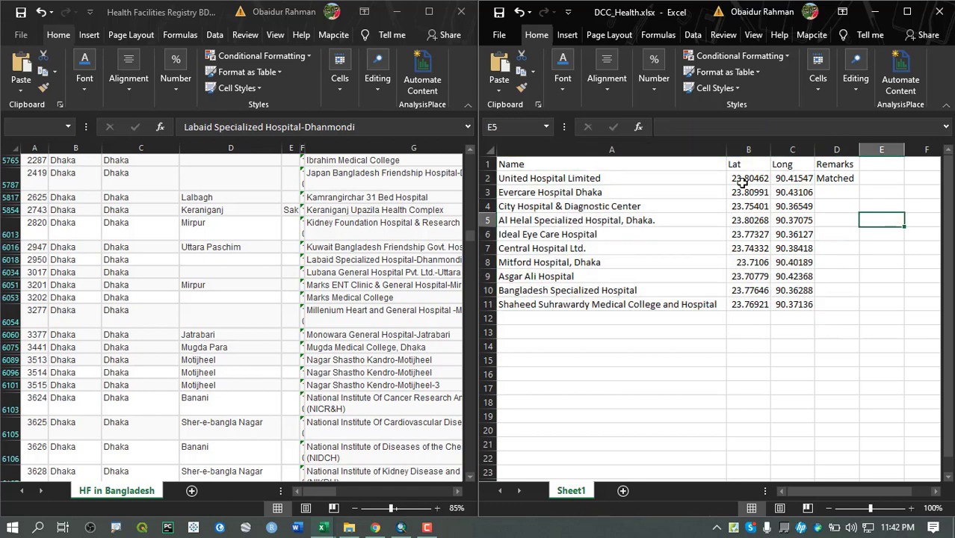
Close DCC_Health.xlsx and Health Facilities Registry BD.xlsx, discarding the changes to the registry
{"action": "left_click", "coordinate": [942, 14]}
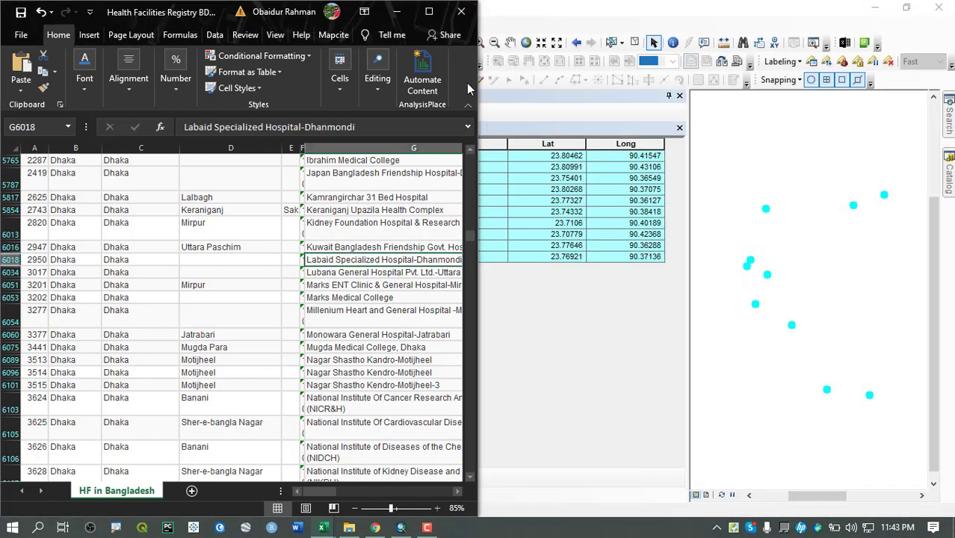
{"action": "left_click", "coordinate": [461, 11]}
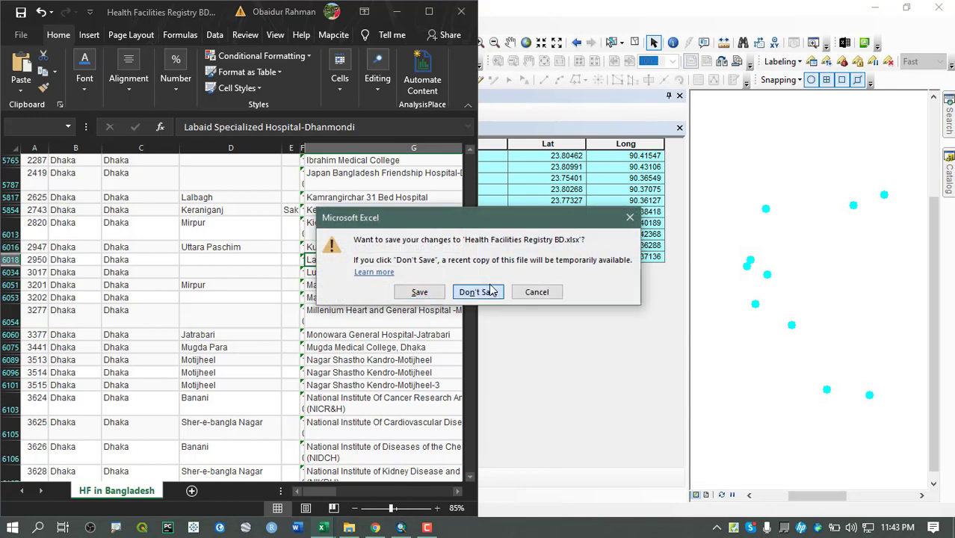
{"action": "left_click", "coordinate": [479, 291]}
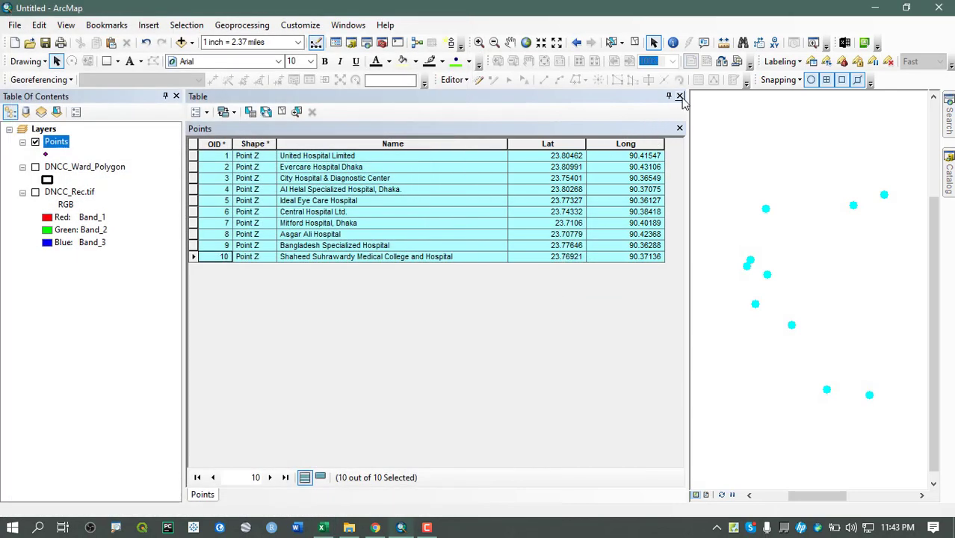
Close the Points attribute table, clear the selected features, and turn on the DNCC_Rec.tif and DNCC_Ward_Polygon layers
{"action": "left_click", "coordinate": [679, 96]}
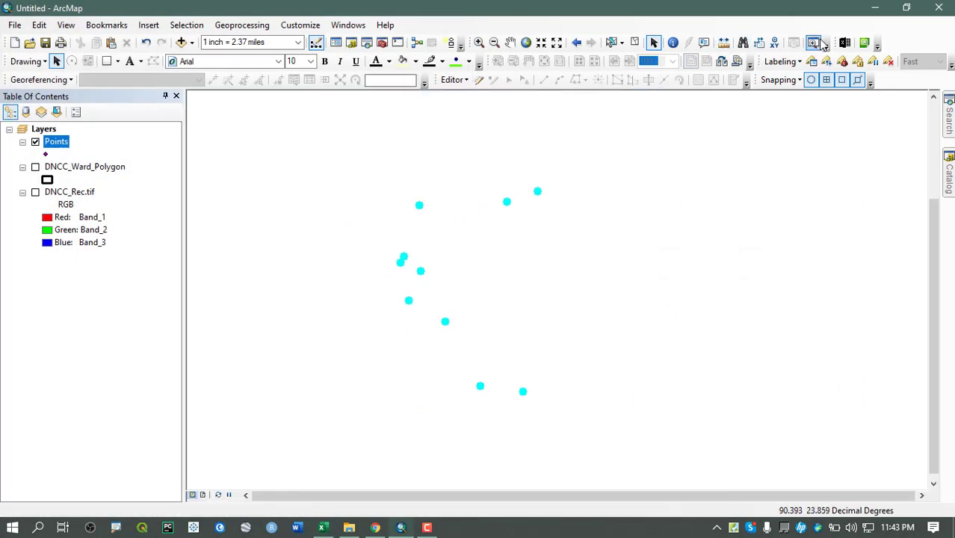
{"action": "left_click", "coordinate": [635, 44]}
{"action": "left_click", "coordinate": [35, 192]}
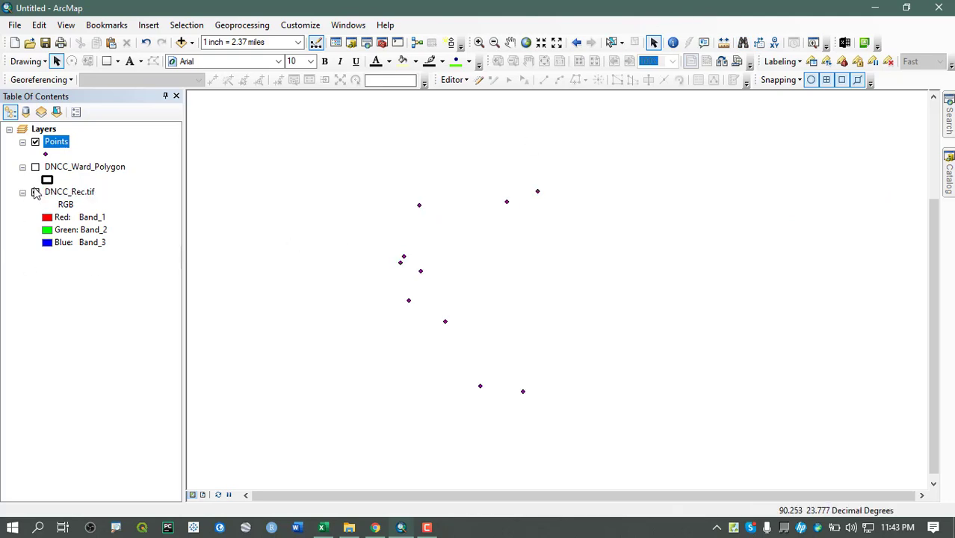
{"action": "left_click", "coordinate": [35, 166]}
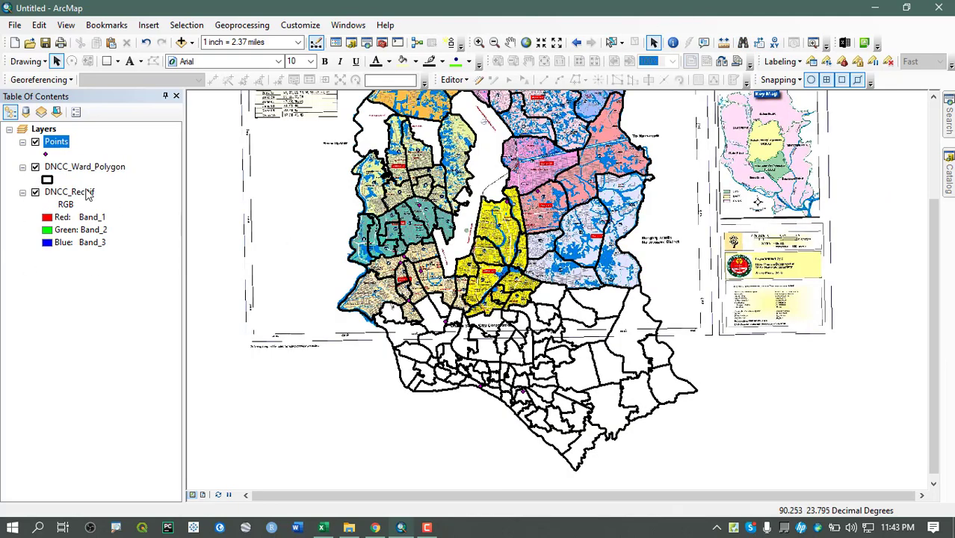
{"action": "left_click", "coordinate": [46, 154]}
{"action": "left_click", "coordinate": [448, 413]}
{"action": "left_click", "coordinate": [649, 424]}
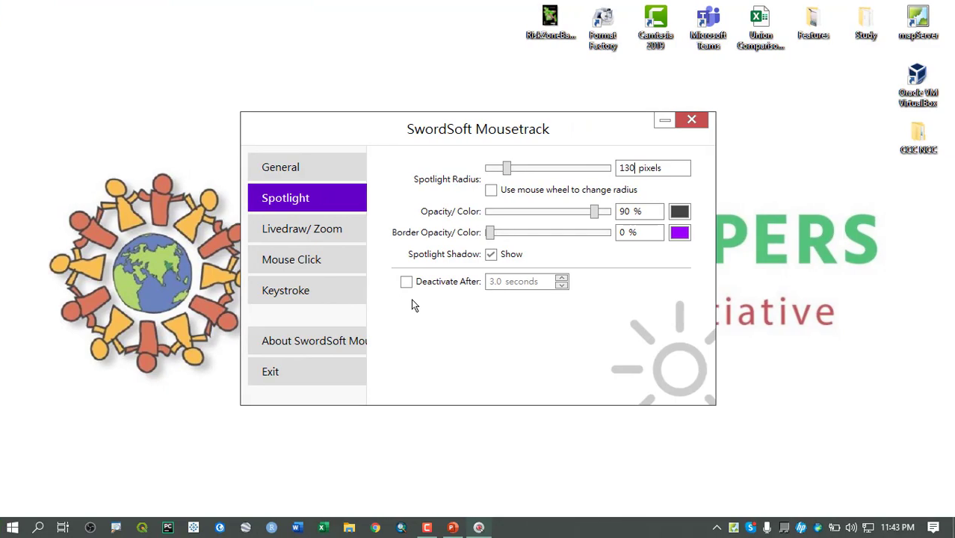
Switch to the PowerPoint slide show on City Corporation Data Creation Training
{"action": "left_click", "coordinate": [452, 527]}
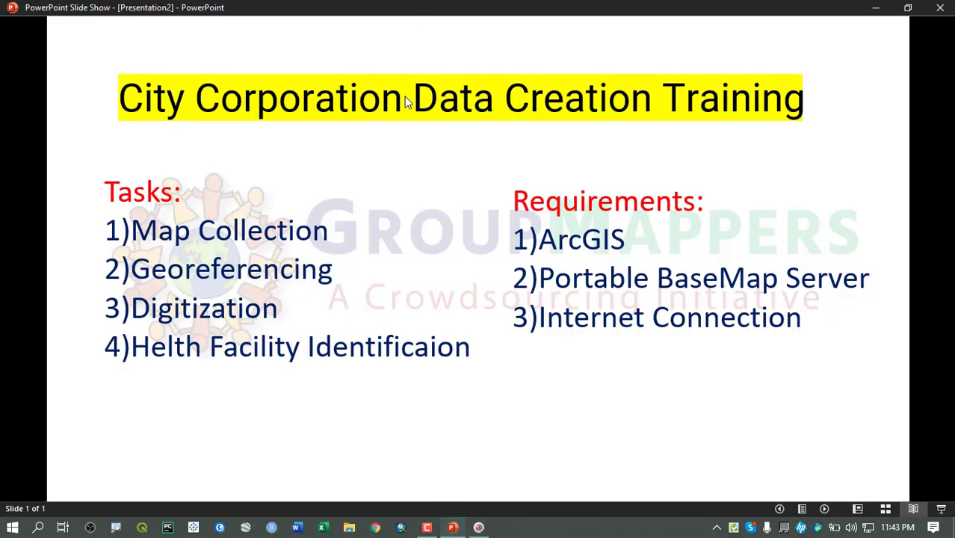